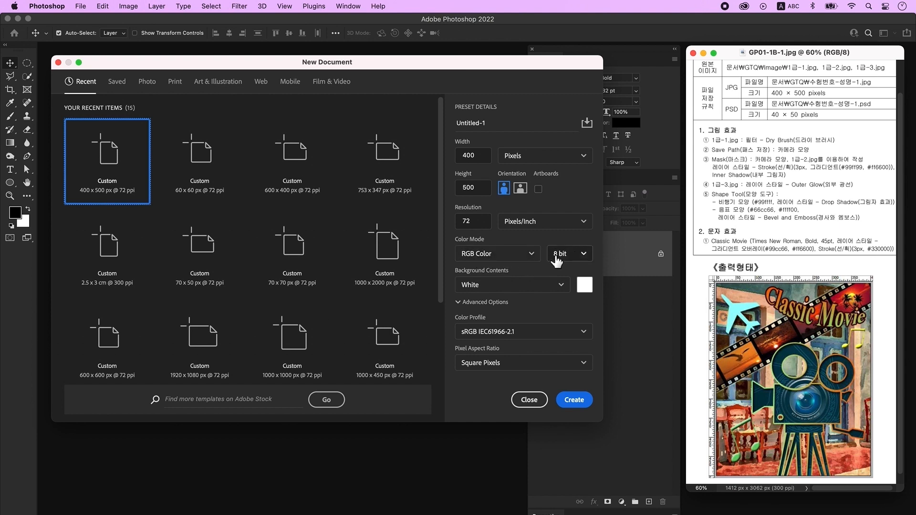
- Create the 400×500 px, 72 ppi RGB document, zoom to 300% and show rulers
{"action": "left_click", "coordinate": [582, 403]}
{"action": "key", "text": "super+plus"}
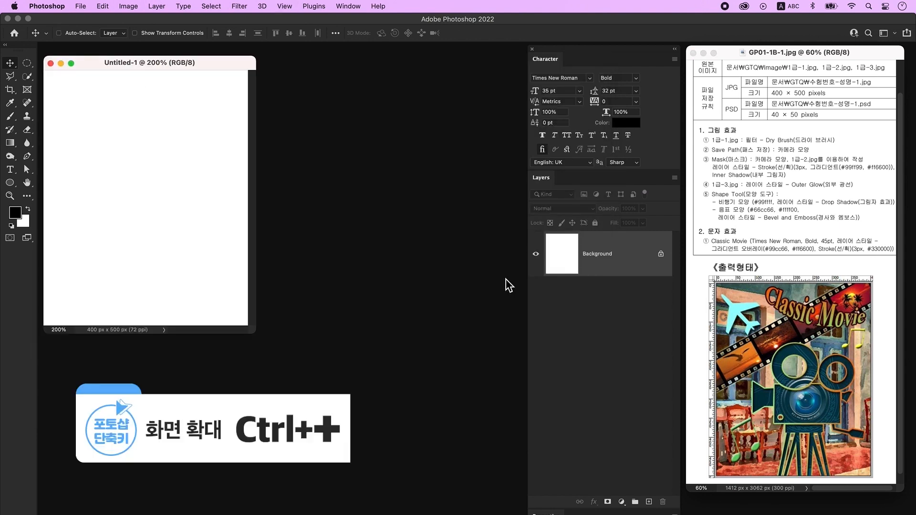
{"action": "key", "text": "super+plus"}
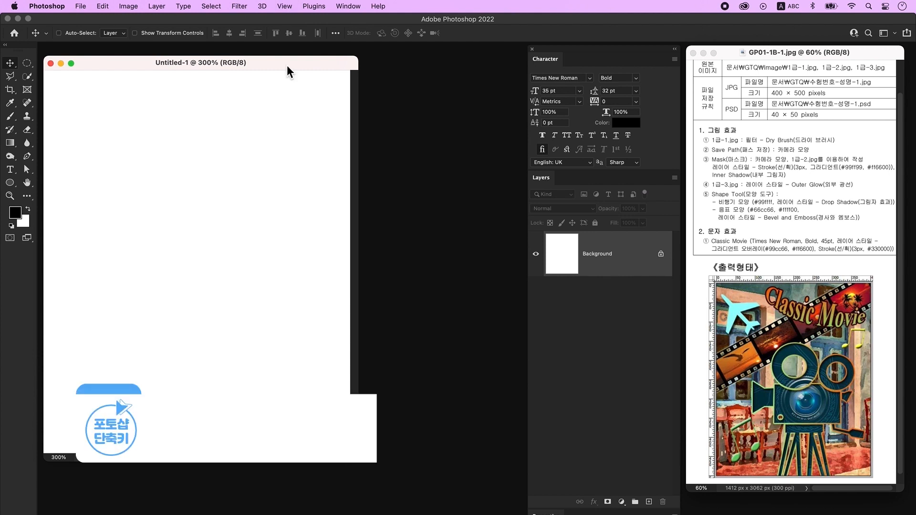
{"action": "key", "text": "super+r"}
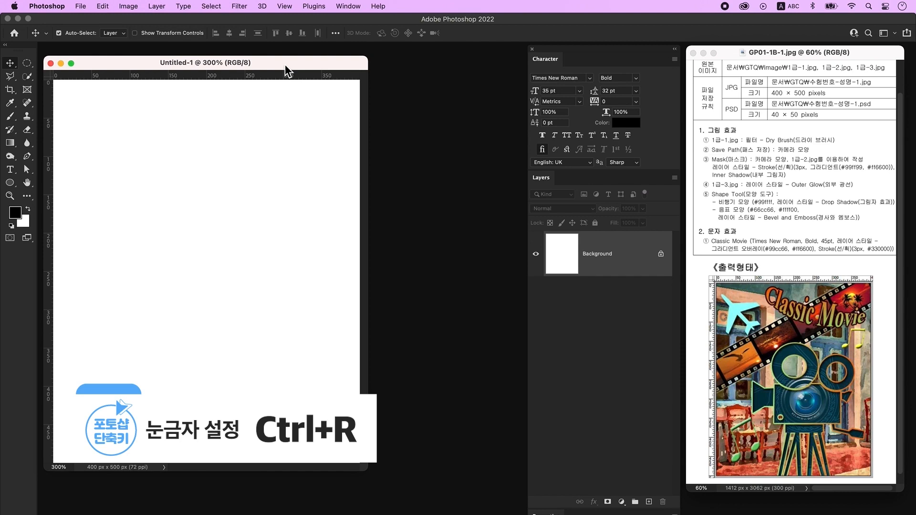
- Save it to the computer as a PSD named GTQ, the candidate's exam number and name, then -1
{"action": "left_click", "coordinate": [77, 7]}
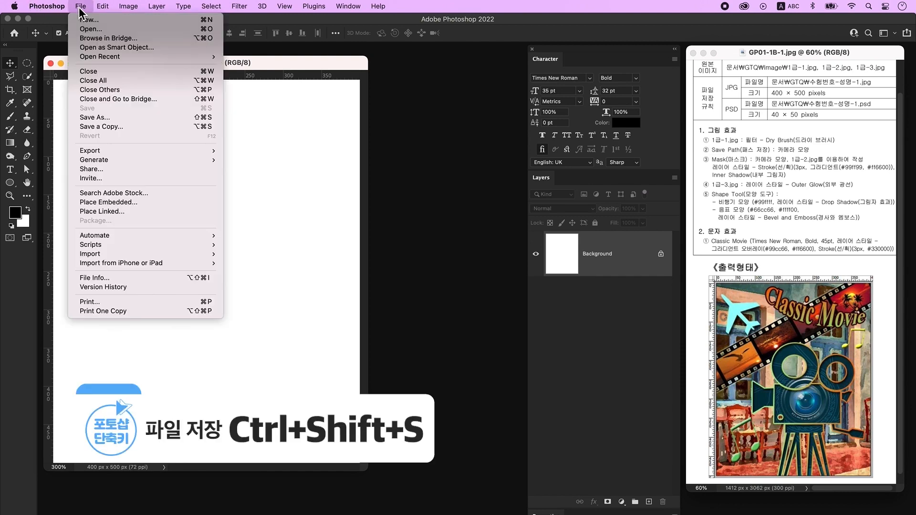
{"action": "left_click", "coordinate": [107, 117]}
{"action": "left_click", "coordinate": [561, 388]}
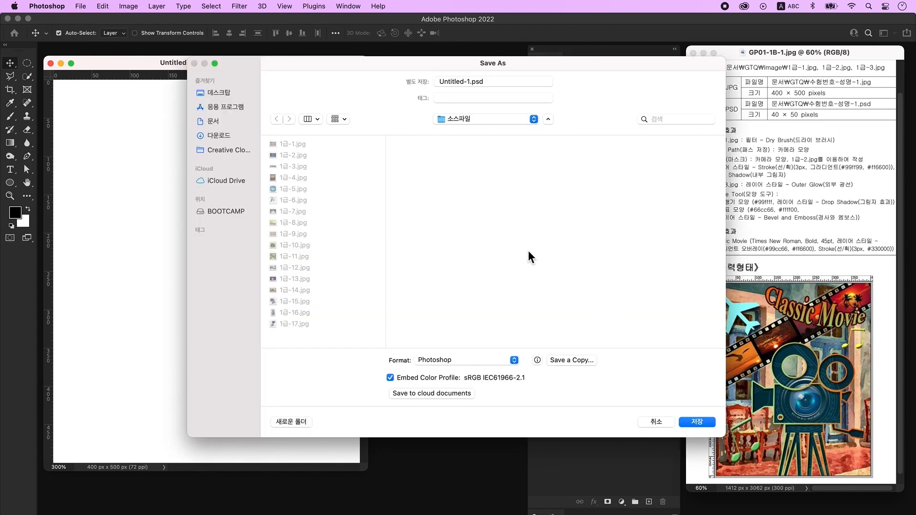
{"action": "type", "text": "GTQ수험번호-성명-1"}
{"action": "key", "text": "Return"}
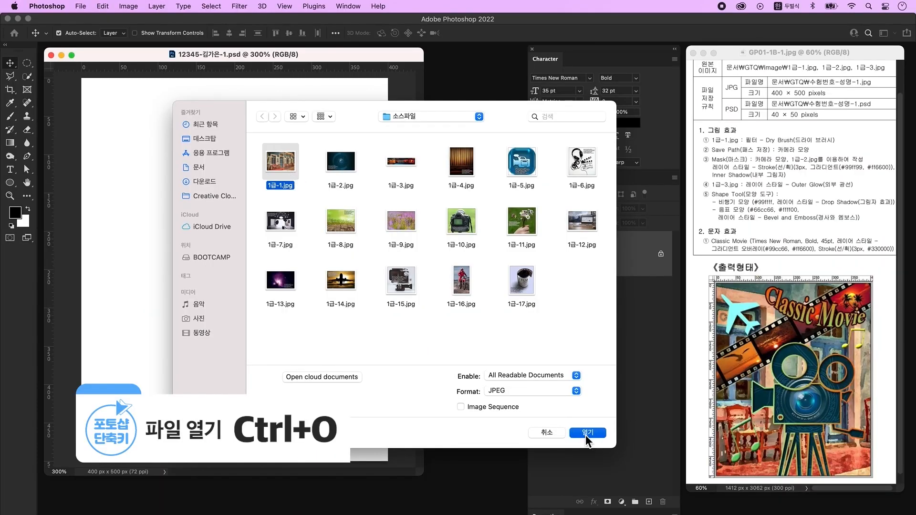
- Open 1급-1.jpg and drag the café photo into the poster document
{"action": "left_click", "coordinate": [586, 435]}
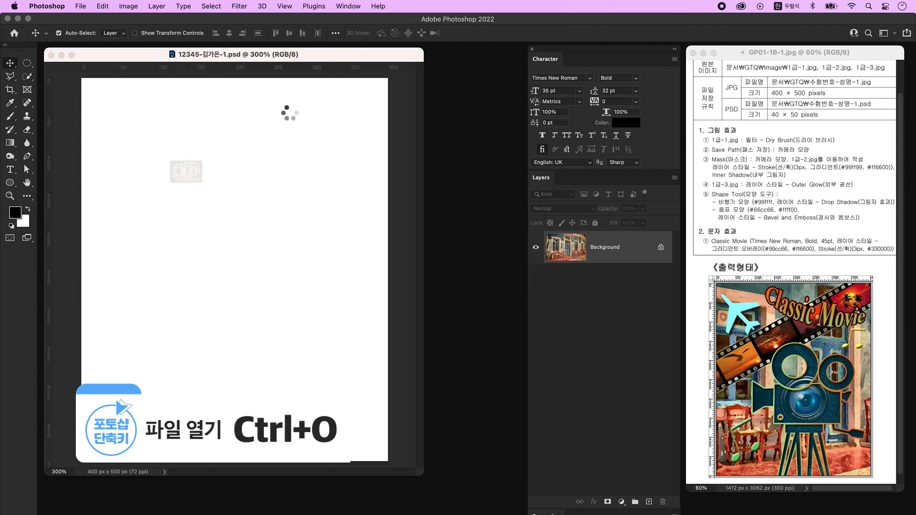
{"action": "left_click_drag", "start_coordinate": [143, 76], "coordinate": [519, 193]}
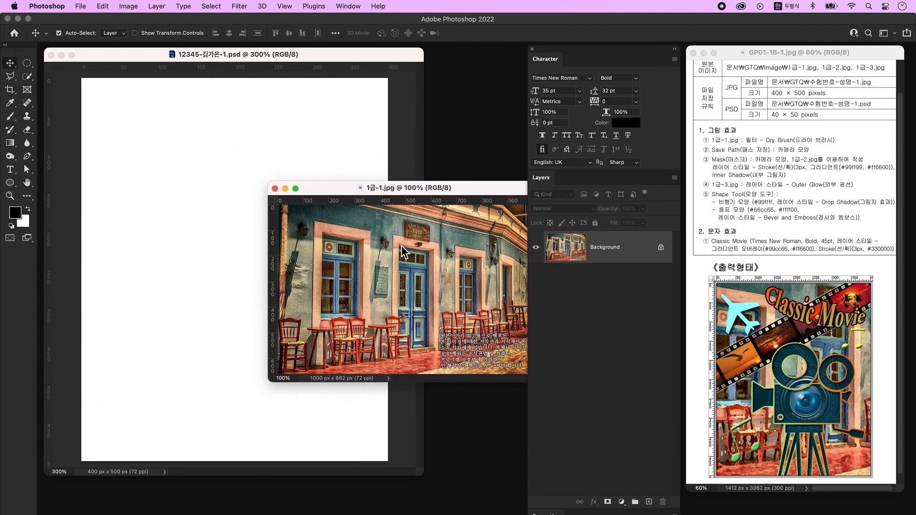
{"action": "left_click_drag", "start_coordinate": [103, 133], "coordinate": [104, 134]}
{"action": "left_click", "coordinate": [275, 188]}
- Free-transform the café photo so it covers the whole 400×500 canvas
{"action": "key", "text": "super+t"}
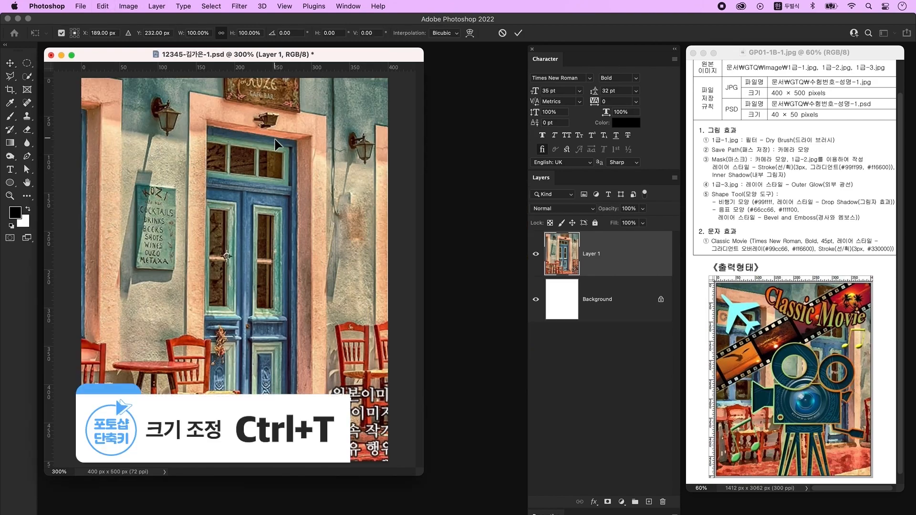
{"action": "left_click_drag", "start_coordinate": [241, 83], "coordinate": [244, 171]}
{"action": "left_click_drag", "start_coordinate": [227, 107], "coordinate": [228, 152]}
{"action": "left_click_drag", "start_coordinate": [224, 241], "coordinate": [268, 153]}
{"action": "key", "text": "Return"}
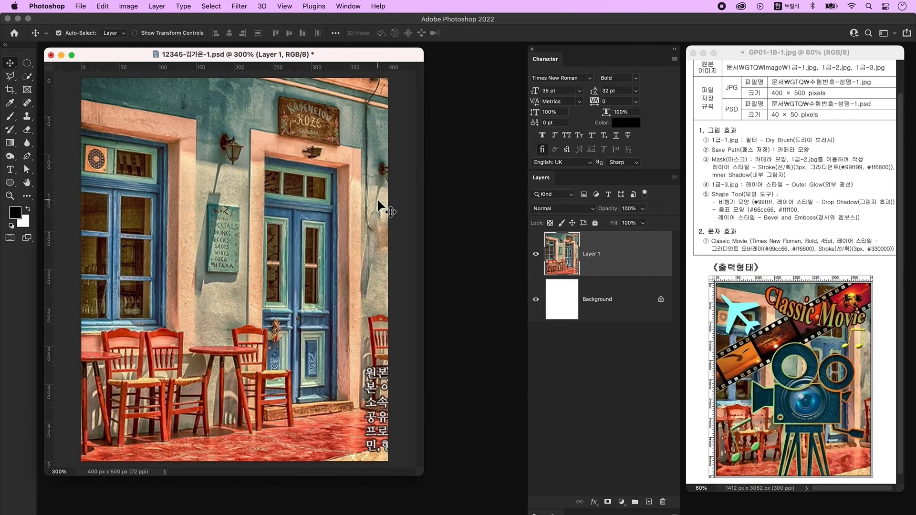
- Apply the Dry Brush filter (size 2, detail 8, texture 1) to the photo and turn on the grid
{"action": "left_click", "coordinate": [239, 6]}
{"action": "left_click", "coordinate": [264, 65]}
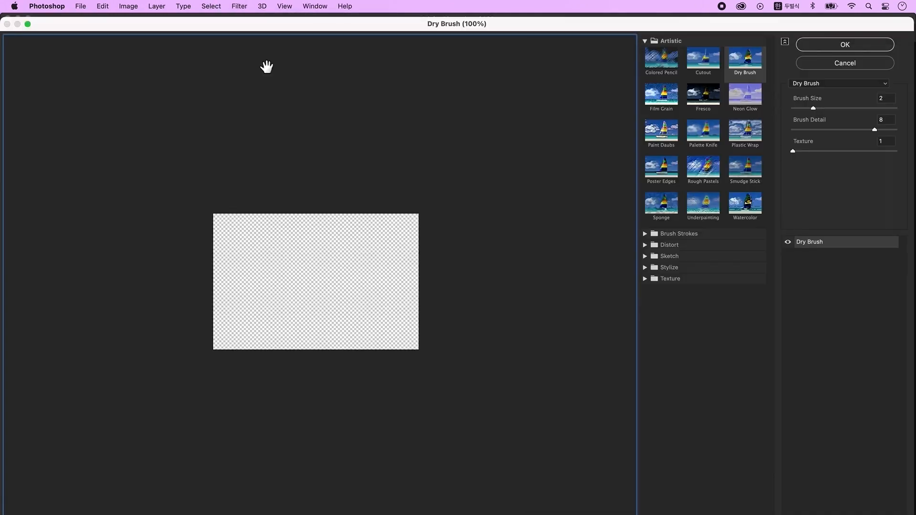
{"action": "left_click", "coordinate": [843, 86]}
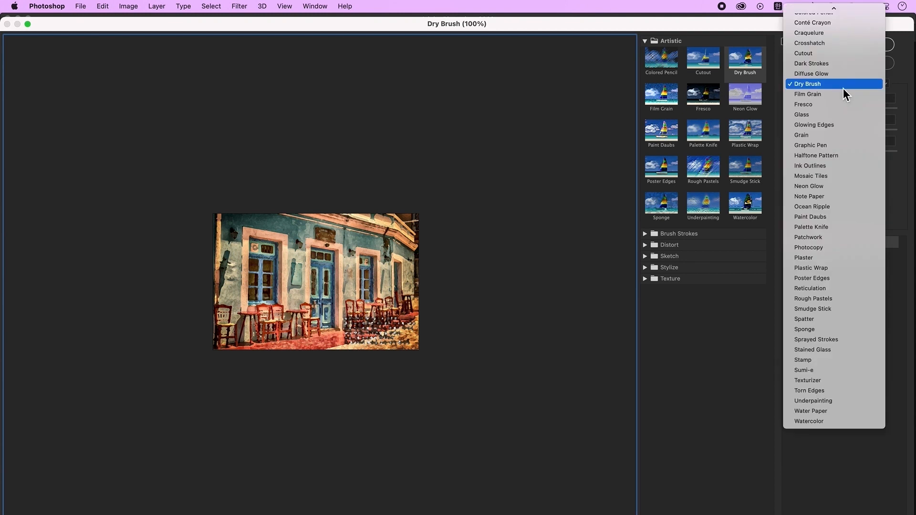
{"action": "left_click", "coordinate": [815, 86]}
{"action": "left_click", "coordinate": [843, 43]}
{"action": "key", "text": "super+apostrophe"}
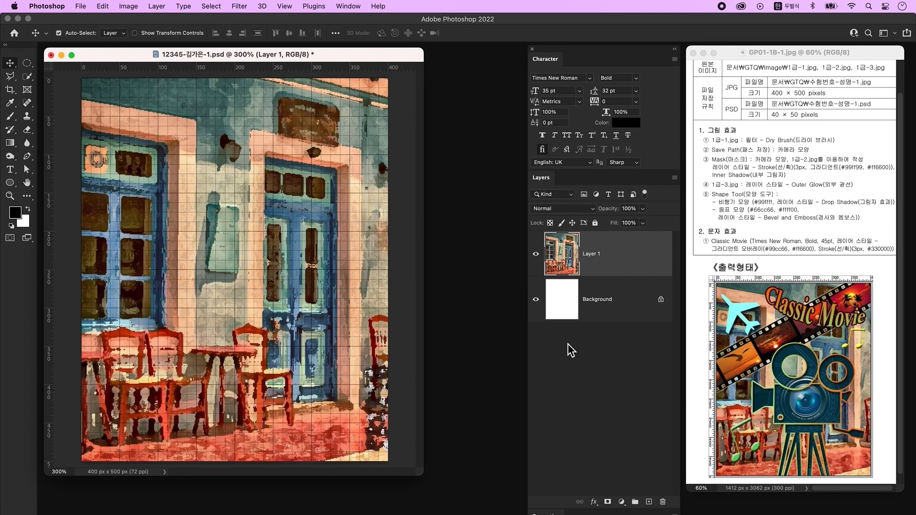
- On a new layer, draw a large cyan-filled rectangle mid-canvas
{"action": "left_click", "coordinate": [649, 502]}
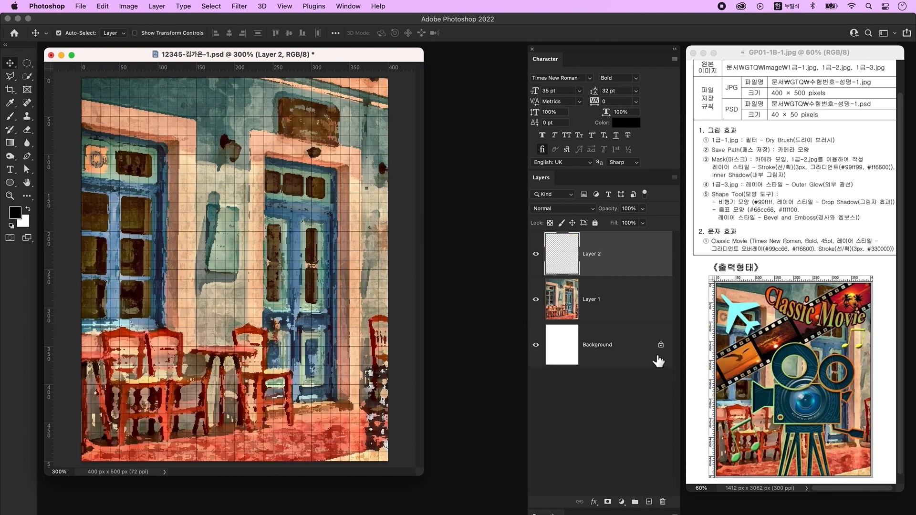
{"action": "left_click", "coordinate": [10, 184]}
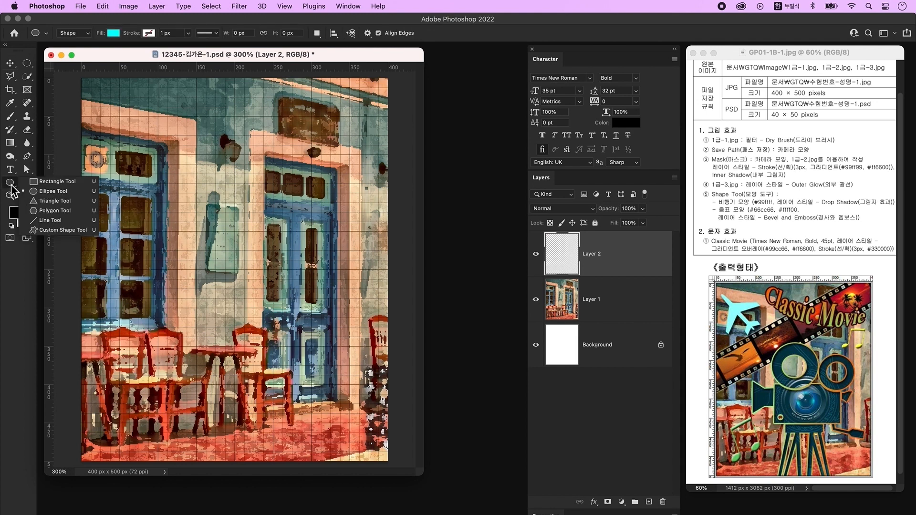
{"action": "left_click", "coordinate": [55, 184]}
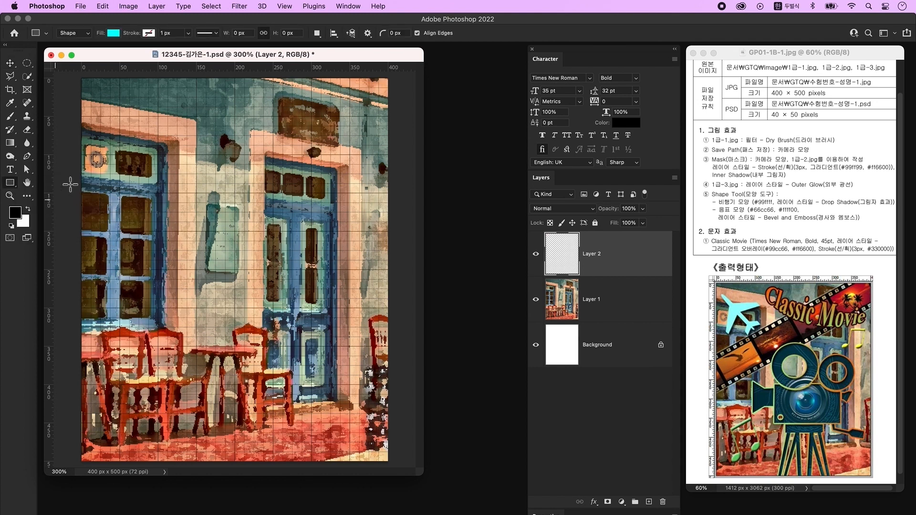
{"action": "left_click", "coordinate": [114, 34]}
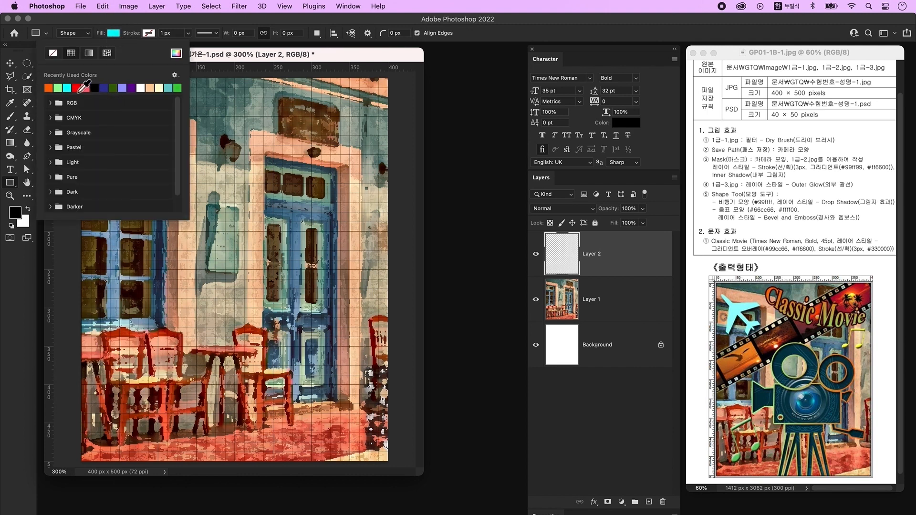
{"action": "left_click", "coordinate": [67, 88]}
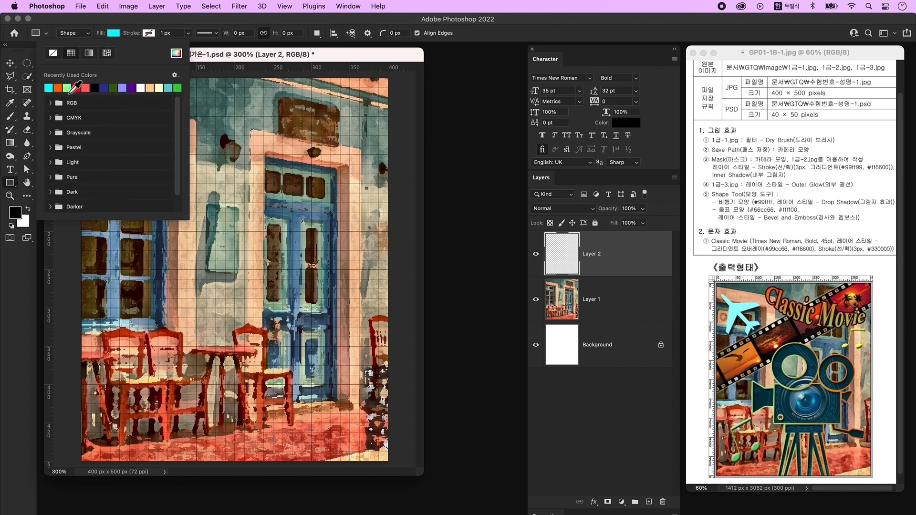
{"action": "left_click", "coordinate": [234, 60]}
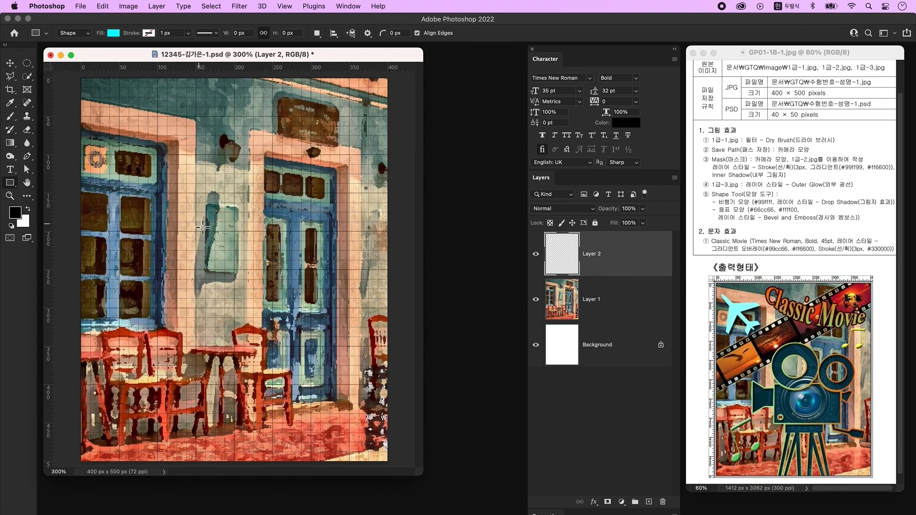
{"action": "left_click_drag", "start_coordinate": [186, 250], "coordinate": [315, 317]}
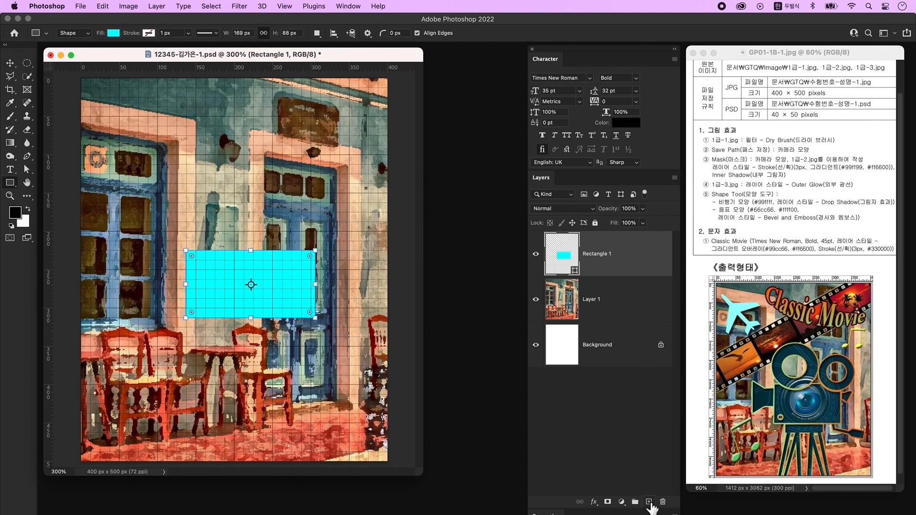
- On another new layer, draw a smaller cyan rectangle and push it beneath the large one
{"action": "left_click", "coordinate": [649, 502]}
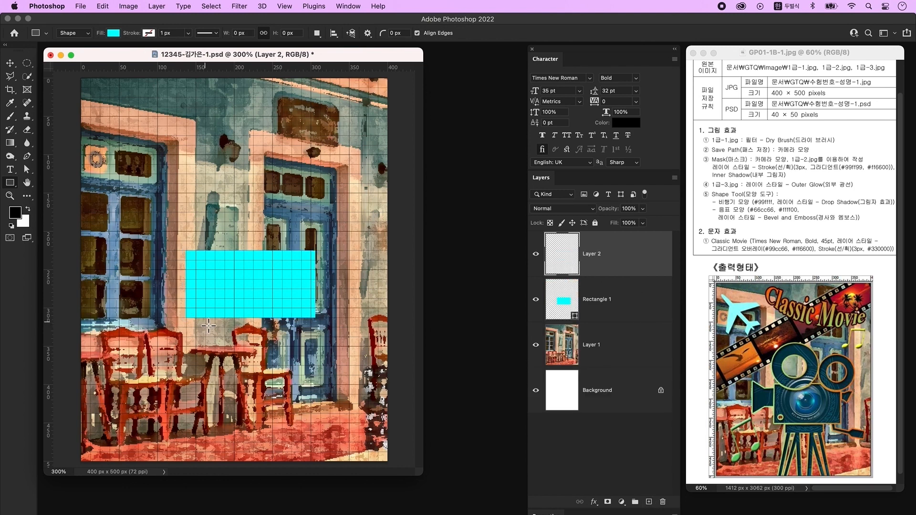
{"action": "left_click_drag", "start_coordinate": [215, 323], "coordinate": [301, 337]}
{"action": "key", "text": "v"}
{"action": "left_click_drag", "start_coordinate": [220, 333], "coordinate": [227, 329]}
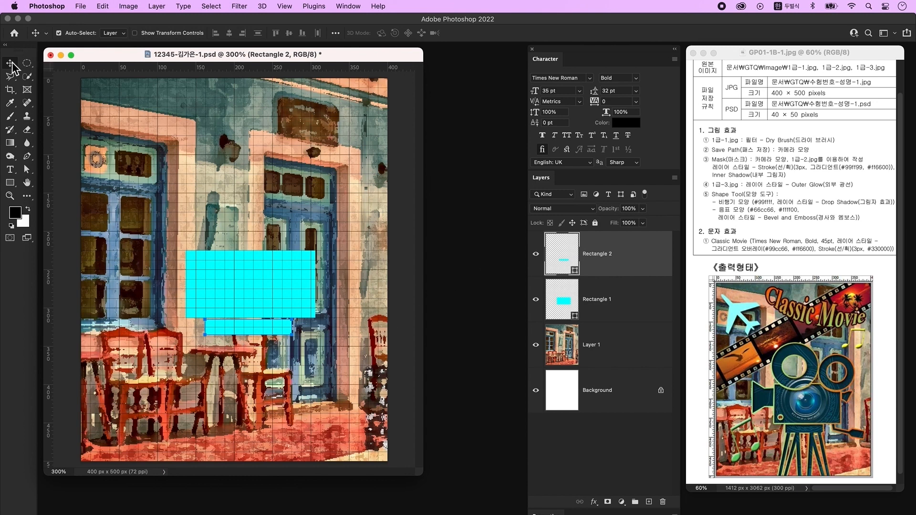
- Centre the thin cyan strip under the large block, nudge it down, and add an empty layer
{"action": "left_click", "coordinate": [644, 313], "text": "shift"}
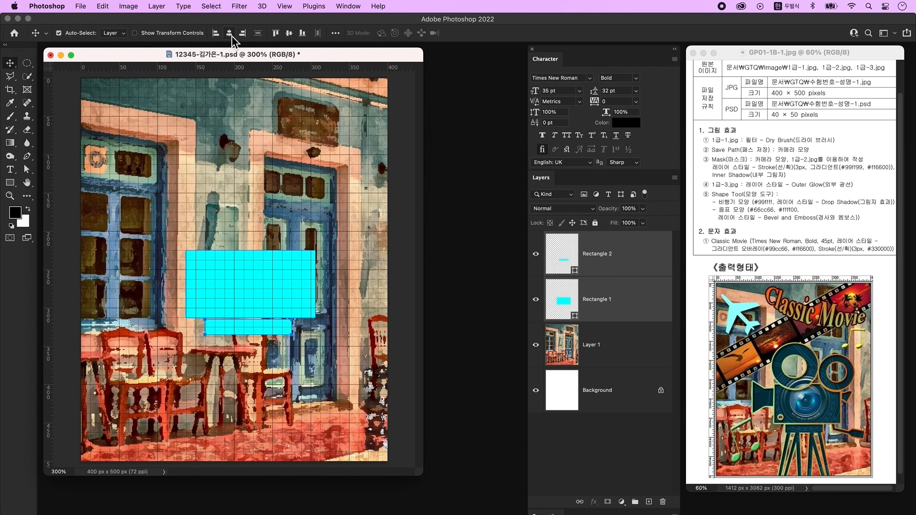
{"action": "left_click", "coordinate": [232, 85]}
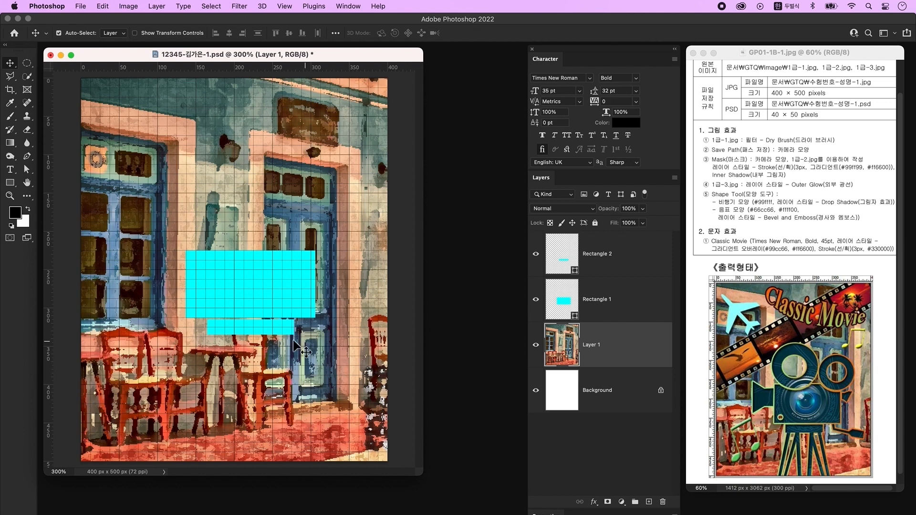
{"action": "left_click", "coordinate": [272, 334]}
{"action": "left_click_drag", "start_coordinate": [271, 336], "coordinate": [271, 337]}
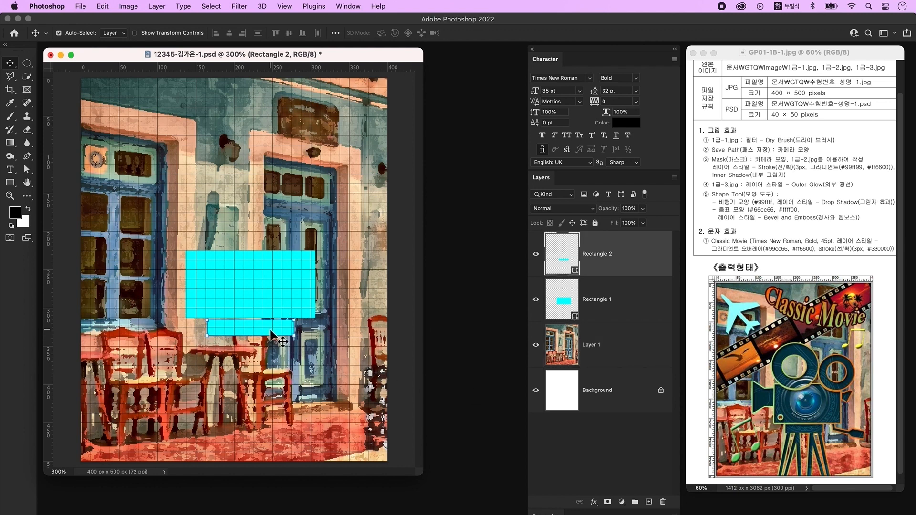
{"action": "left_click", "coordinate": [336, 347]}
{"action": "left_click", "coordinate": [597, 253]}
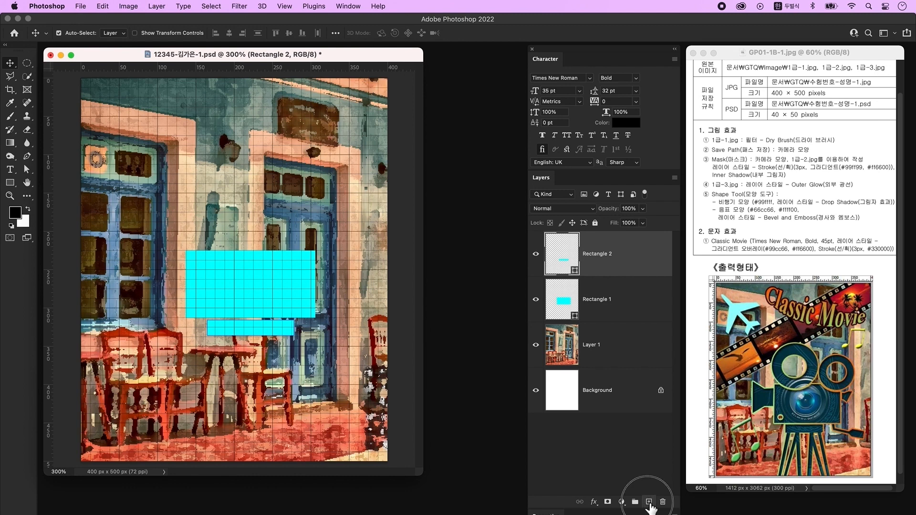
{"action": "left_click", "coordinate": [649, 502]}
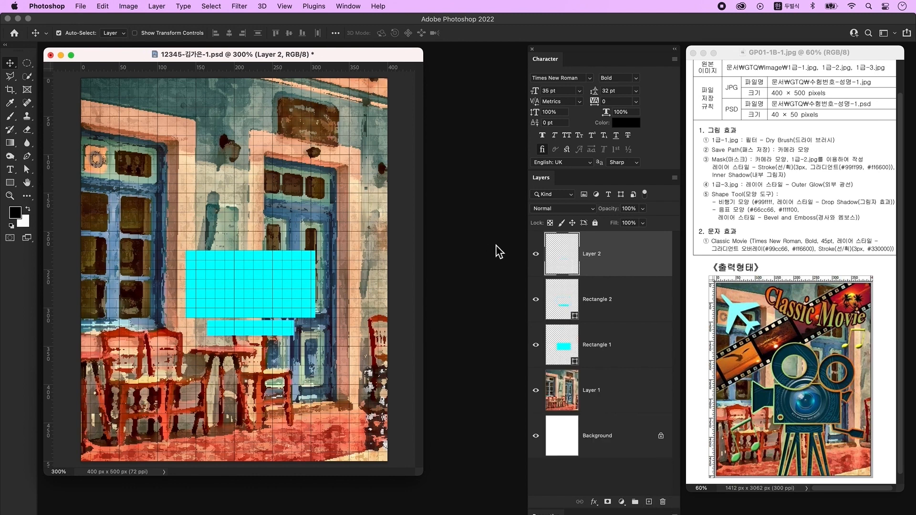
- Draw a thin cyan bar, move it under the board and tilt it into a leg
{"action": "left_click", "coordinate": [10, 183]}
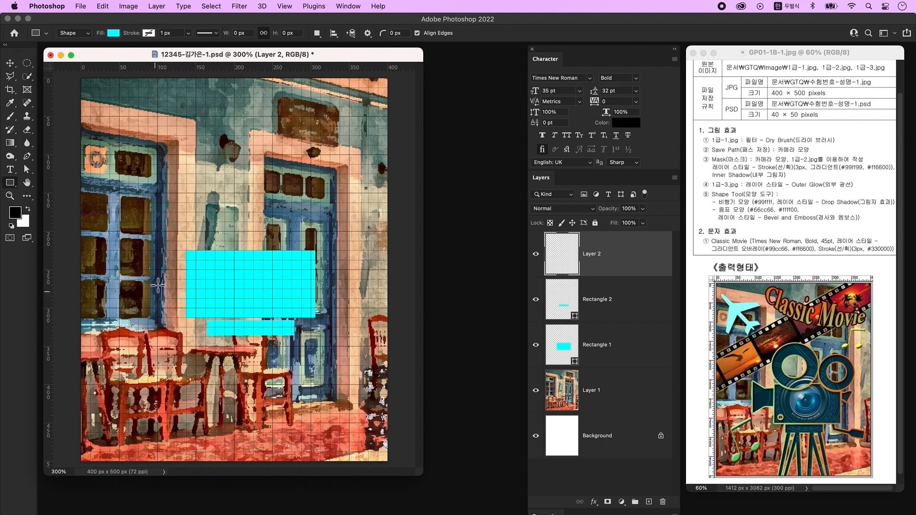
{"action": "left_click_drag", "start_coordinate": [146, 243], "coordinate": [154, 365]}
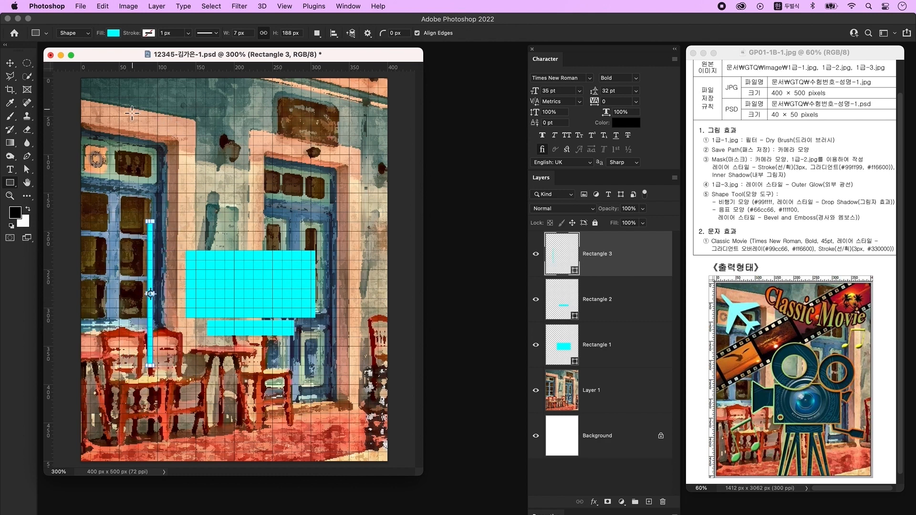
{"action": "key", "text": "v"}
{"action": "left_click_drag", "start_coordinate": [152, 276], "coordinate": [215, 378]}
{"action": "key", "text": "ctrl+t"}
{"action": "left_click_drag", "start_coordinate": [224, 323], "coordinate": [239, 345]}
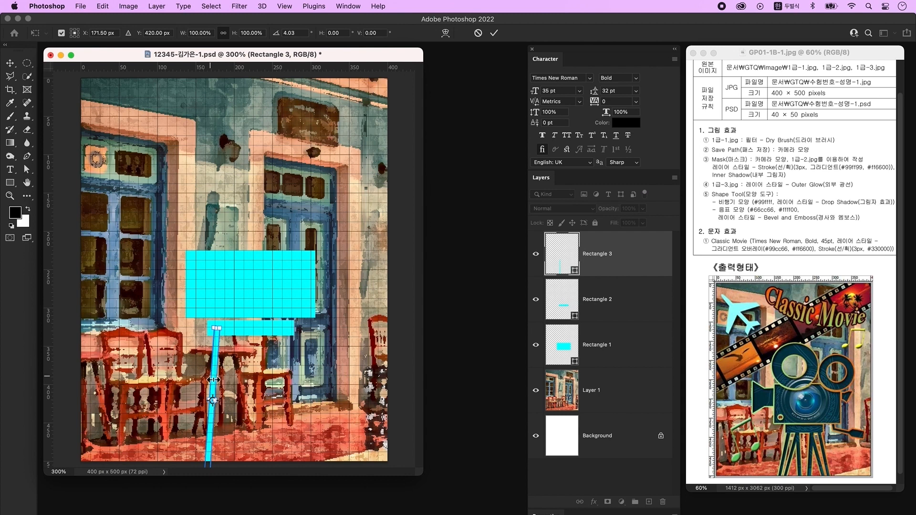
{"action": "key", "text": "Return"}
- Alt-drag a copy of the leg to the right and tilt it the other way
{"action": "left_click_drag", "start_coordinate": [213, 381], "coordinate": [238, 381]}
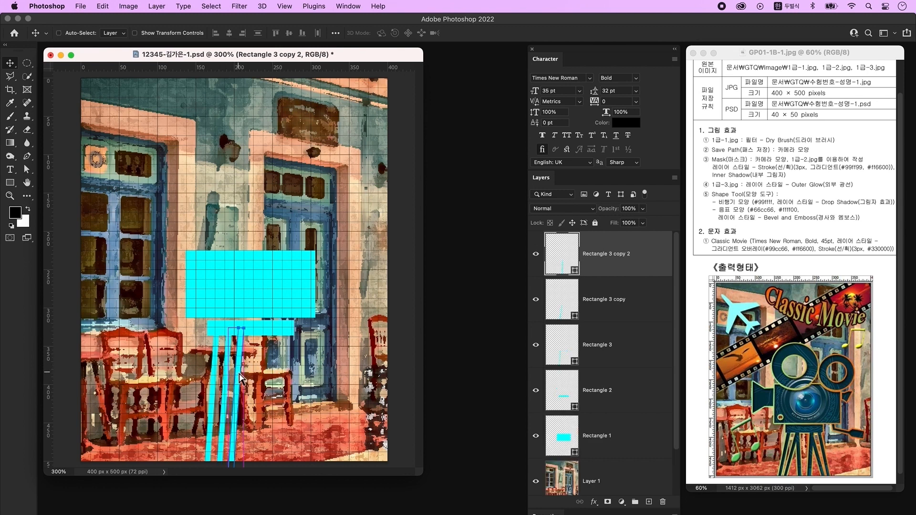
{"action": "key", "text": "ctrl+t"}
{"action": "left_click_drag", "start_coordinate": [253, 405], "coordinate": [254, 402]}
{"action": "key", "text": "Return"}
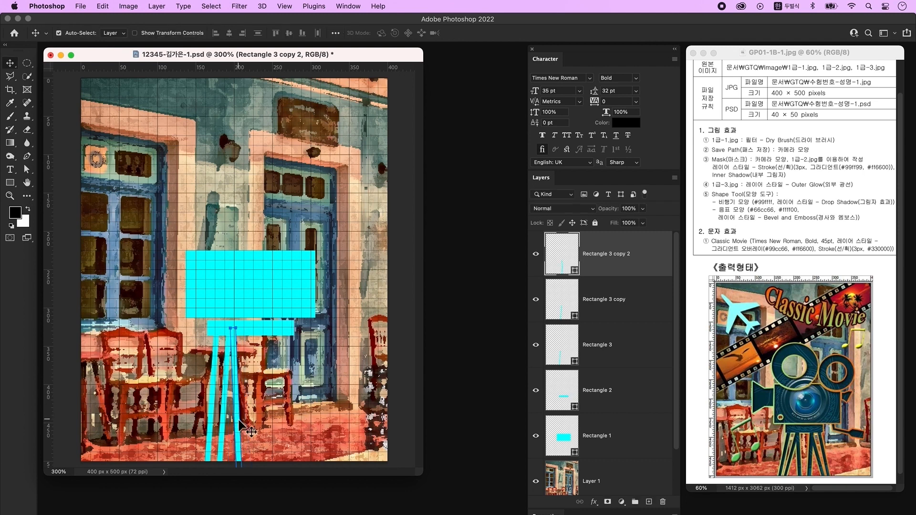
- Shift the middle leg right and tilt it to about 5.75°
{"action": "left_click", "coordinate": [231, 418]}
{"action": "left_click", "coordinate": [223, 417]}
{"action": "left_click", "coordinate": [238, 422], "text": "shift"}
{"action": "left_click_drag", "start_coordinate": [238, 422], "coordinate": [242, 423]}
{"action": "left_click", "coordinate": [230, 423]}
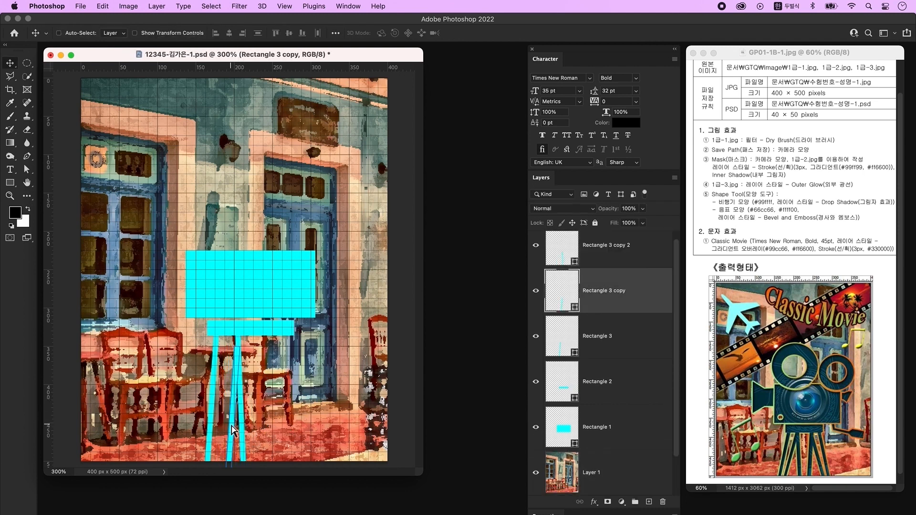
{"action": "key", "text": "ctrl+t"}
{"action": "left_click_drag", "start_coordinate": [247, 342], "coordinate": [253, 343]}
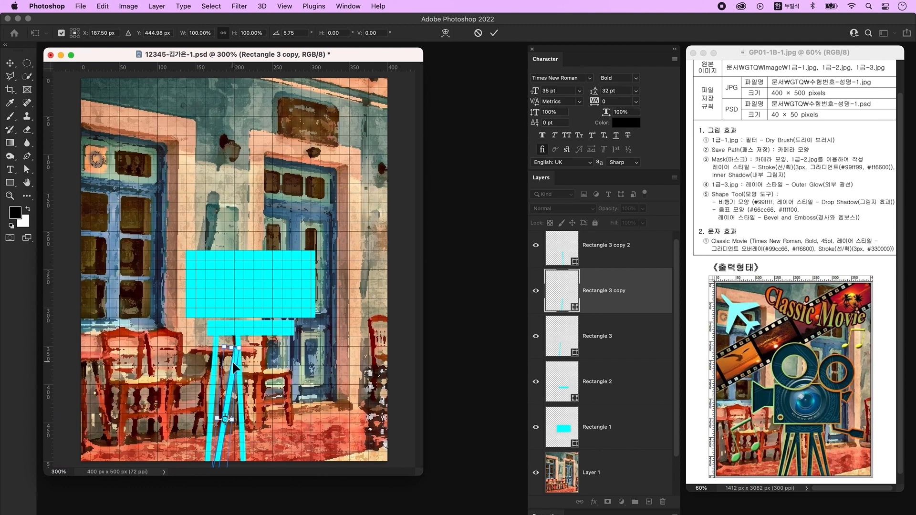
{"action": "key", "text": "Return"}
- Fine-tune the middle leg's tilt with Free Transform
{"action": "left_click", "coordinate": [260, 372]}
{"action": "left_click", "coordinate": [232, 371]}
{"action": "key", "text": "super+t"}
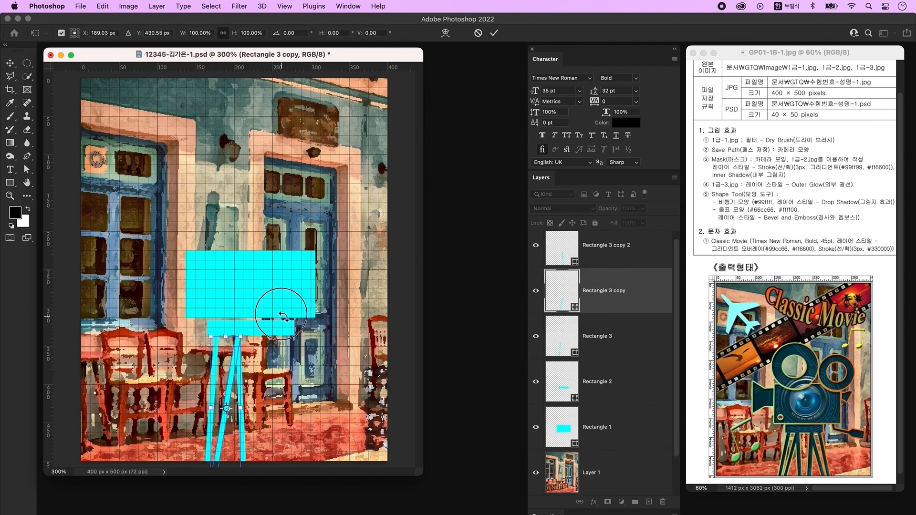
{"action": "left_click_drag", "start_coordinate": [253, 329], "coordinate": [249, 327]}
{"action": "key", "text": "Return"}
{"action": "left_click", "coordinate": [274, 384]}
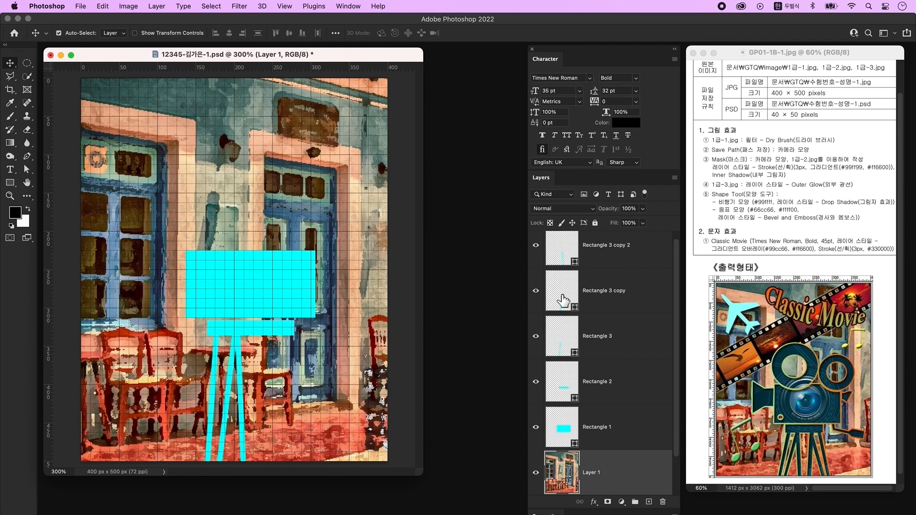
- Merge the three leg layers into one shape with Merge Shapes
{"action": "scroll", "coordinate": [608, 267], "scroll_direction": "up", "scroll_amount": 1}
{"action": "left_click", "coordinate": [616, 250]}
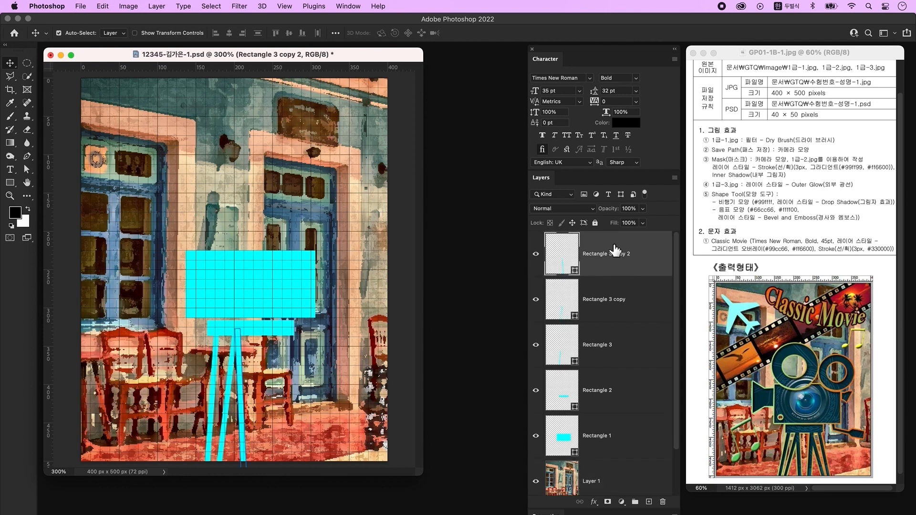
{"action": "left_click", "coordinate": [639, 340], "text": "shift"}
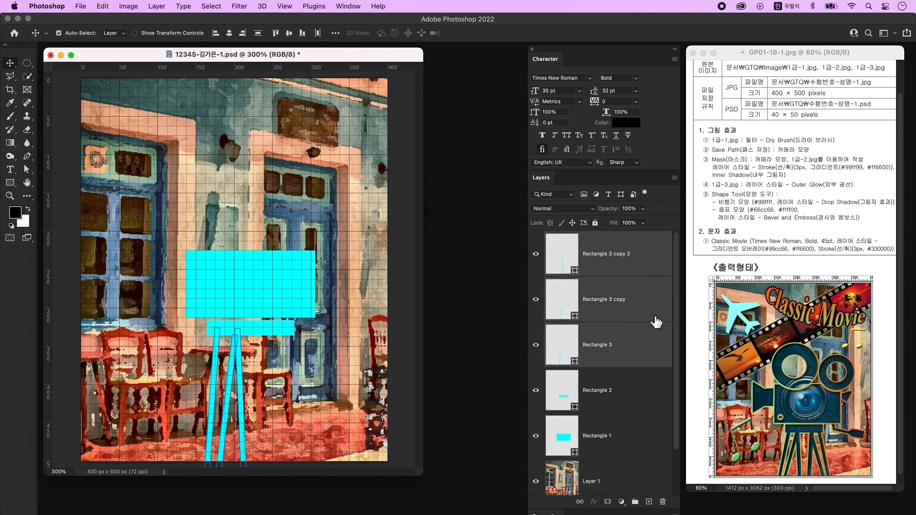
{"action": "right_click", "coordinate": [653, 289]}
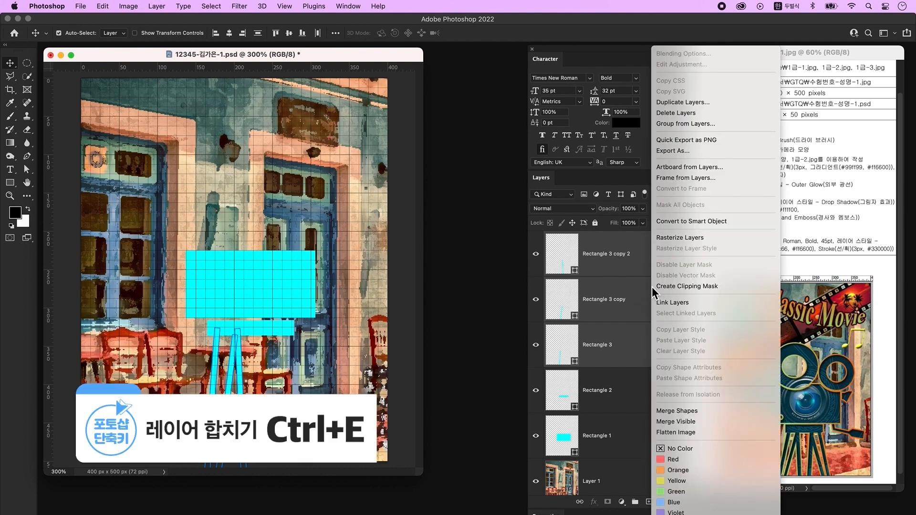
{"action": "left_click", "coordinate": [692, 412]}
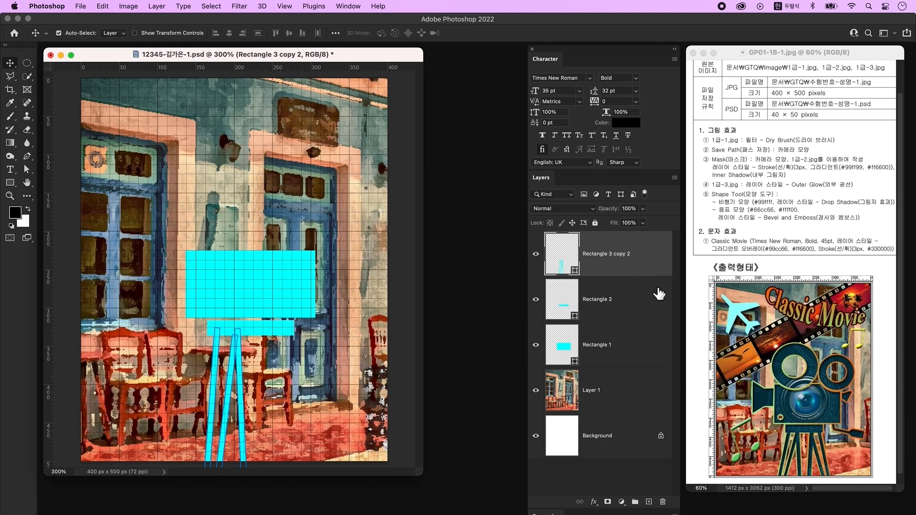
- Duplicate the merged legs, flip the copy horizontally, move it right, and add an empty layer
{"action": "key", "text": "super+j"}
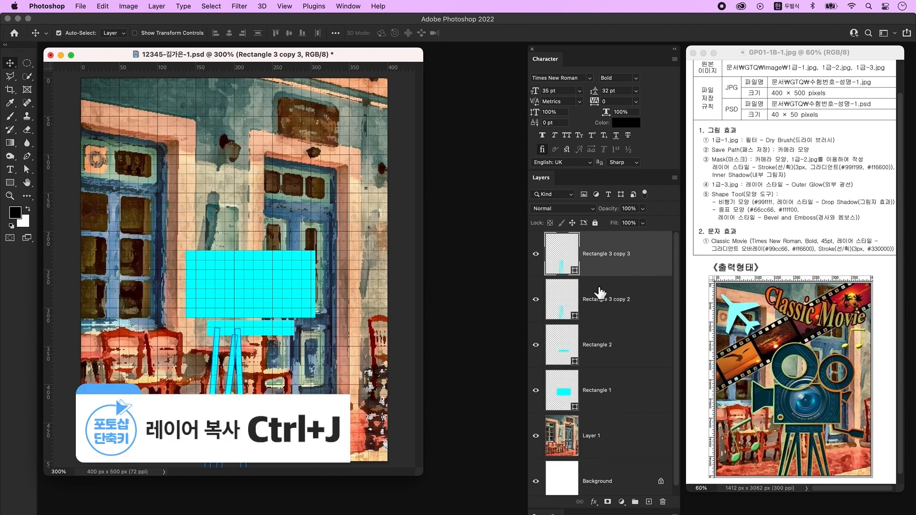
{"action": "key", "text": "super+t"}
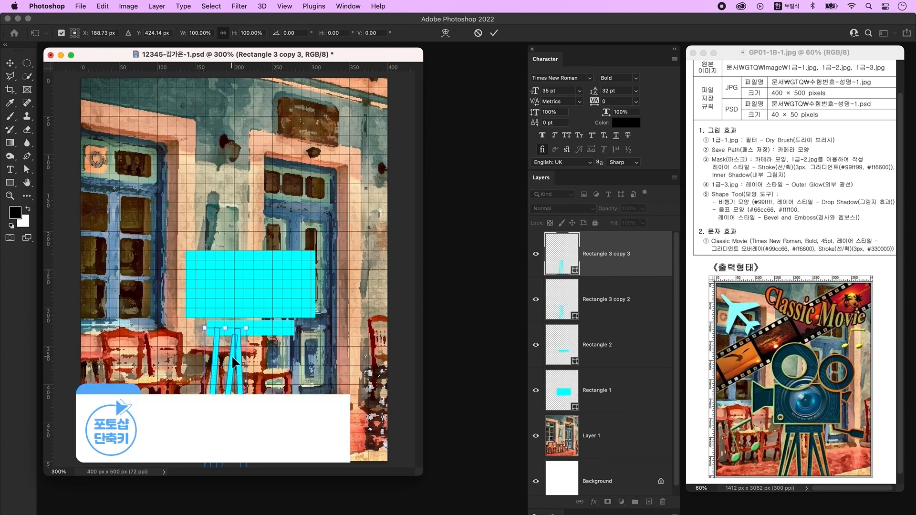
{"action": "right_click", "coordinate": [234, 355]}
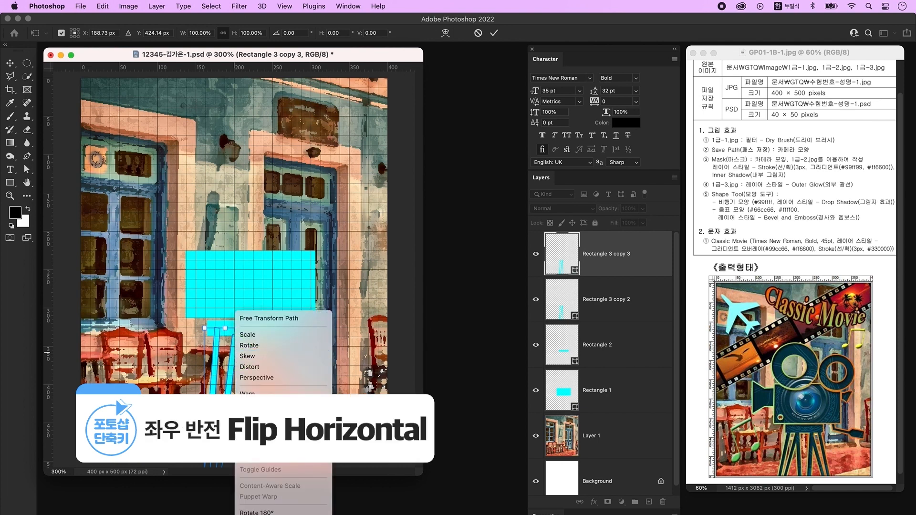
{"action": "left_click", "coordinate": [307, 495]}
{"action": "left_click_drag", "start_coordinate": [239, 385], "coordinate": [292, 384]}
{"action": "key", "text": "Return"}
{"action": "key", "text": "alt+shift+super+n"}
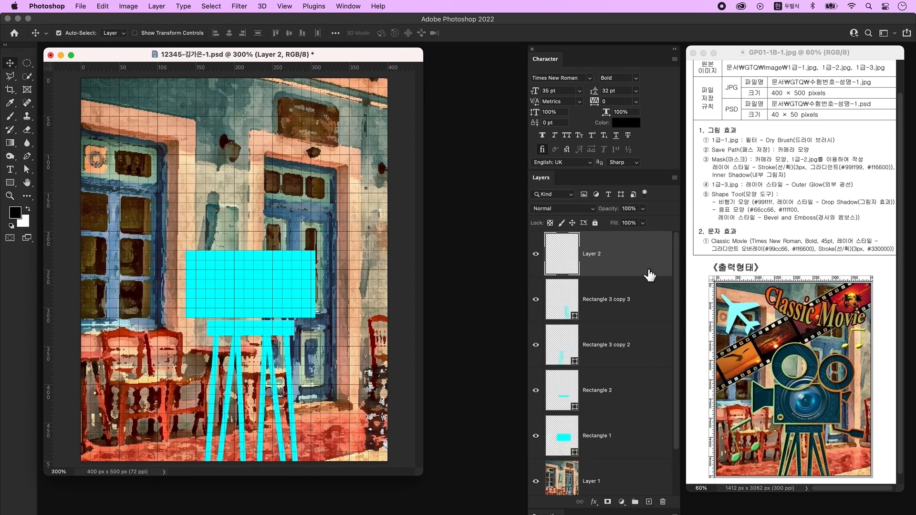
- Draw a three-sided polygon and rotate it 90° to point right
{"action": "left_click", "coordinate": [9, 183]}
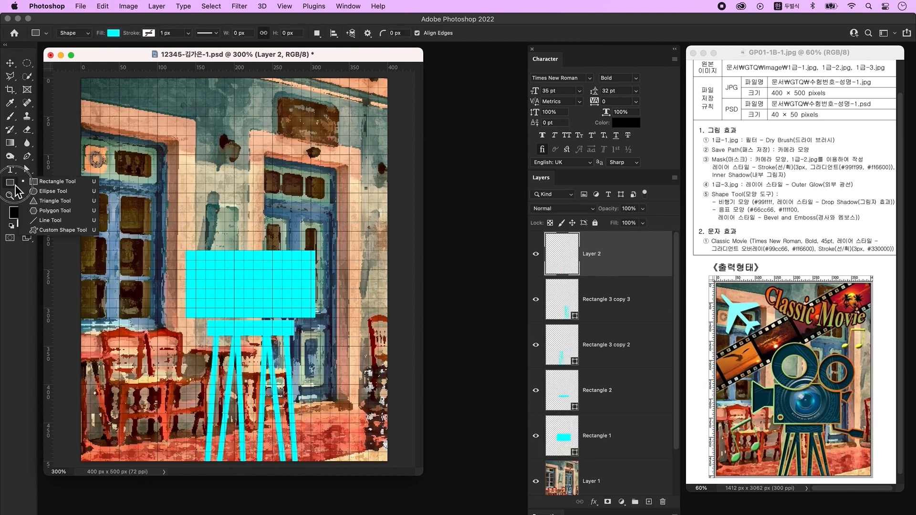
{"action": "left_click", "coordinate": [46, 212]}
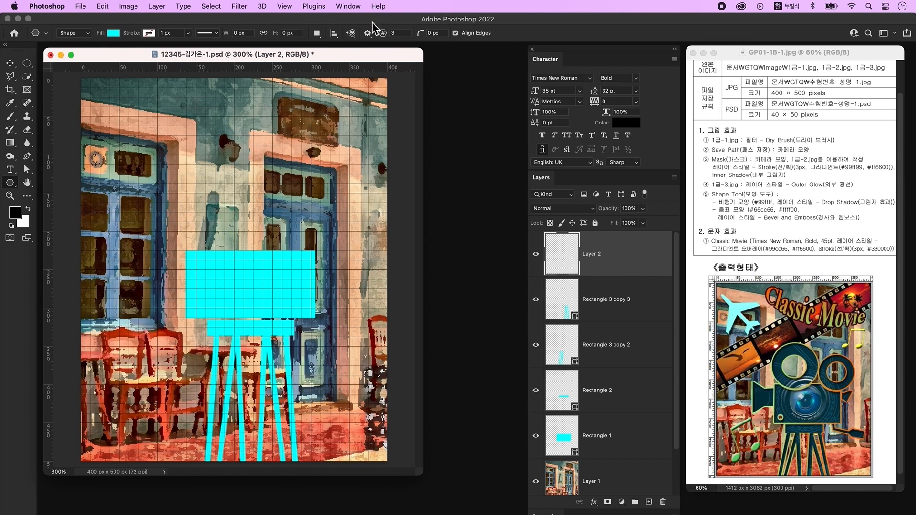
{"action": "left_click_drag", "start_coordinate": [160, 155], "coordinate": [224, 203]}
{"action": "key", "text": "super+t"}
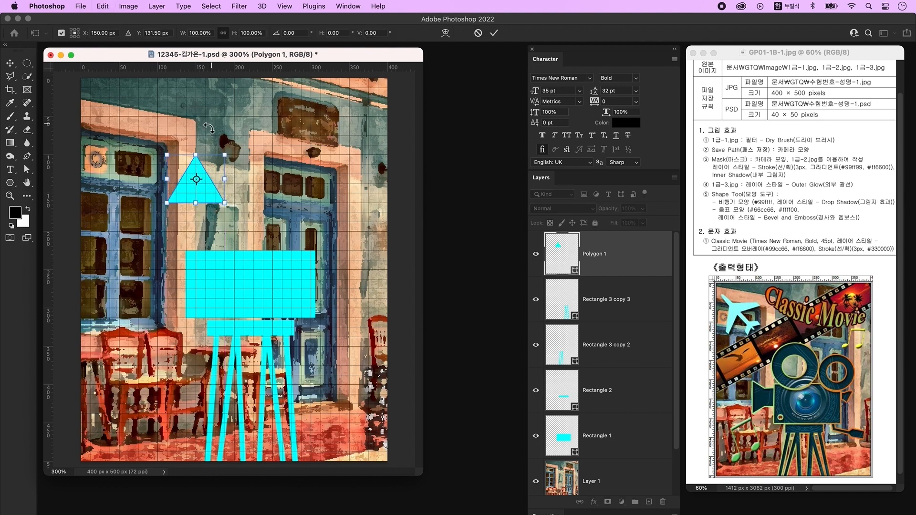
{"action": "left_click_drag", "start_coordinate": [201, 137], "coordinate": [277, 192]}
{"action": "key", "text": "Return"}
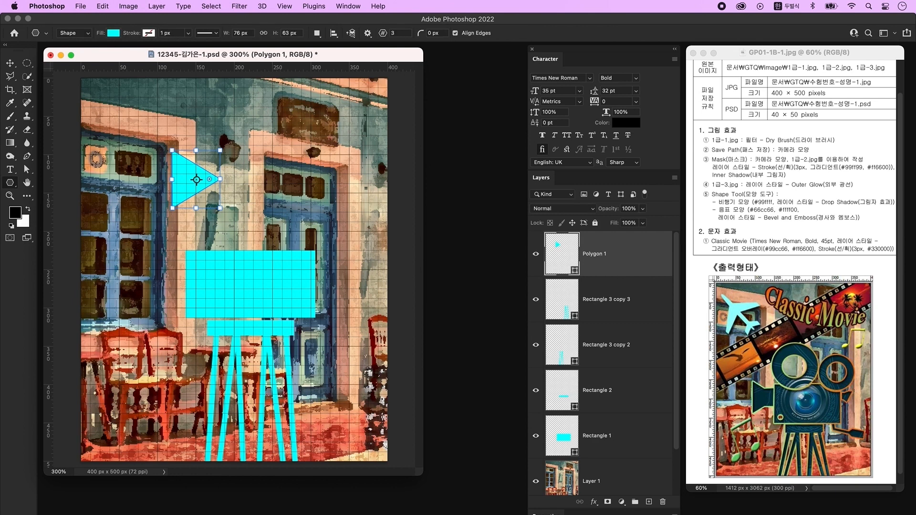
- On a new layer, draw a small rectangle beside the triangle
{"action": "left_click", "coordinate": [650, 505]}
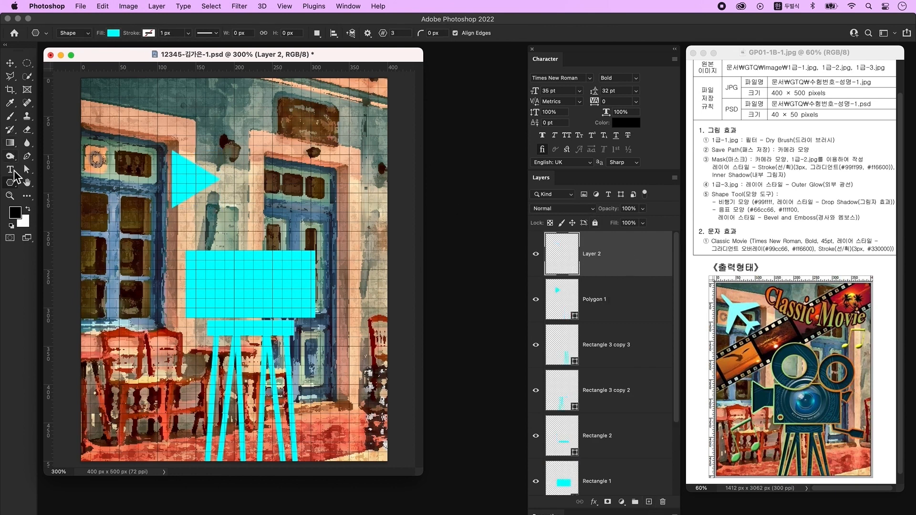
{"action": "left_click", "coordinate": [11, 188]}
{"action": "left_click", "coordinate": [45, 168]}
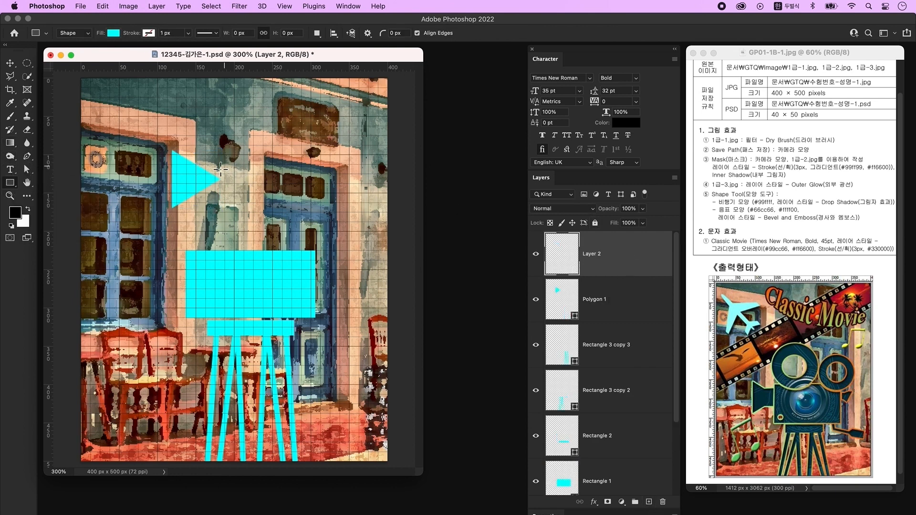
{"action": "left_click_drag", "start_coordinate": [201, 167], "coordinate": [234, 193]}
- Move and shrink the triangle and small rectangle into a lens on the board's left
{"action": "key", "text": "v"}
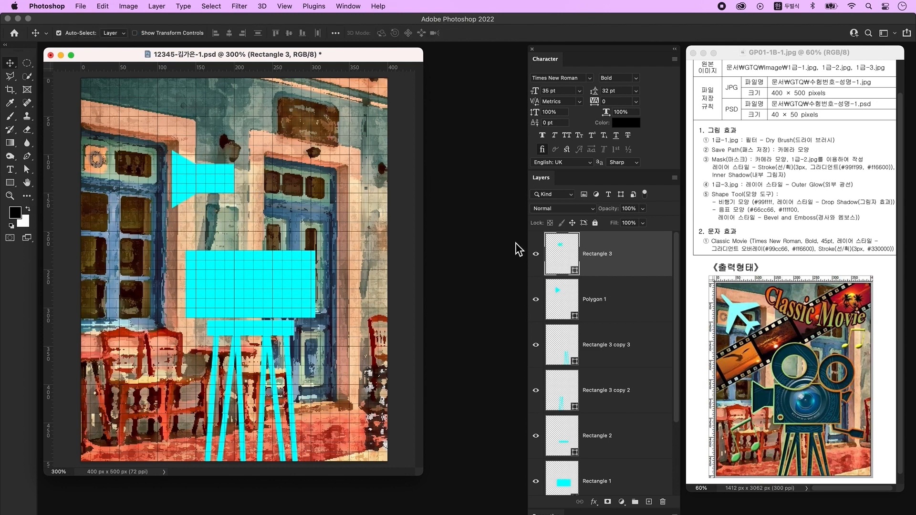
{"action": "left_click_drag", "start_coordinate": [196, 182], "coordinate": [164, 276]}
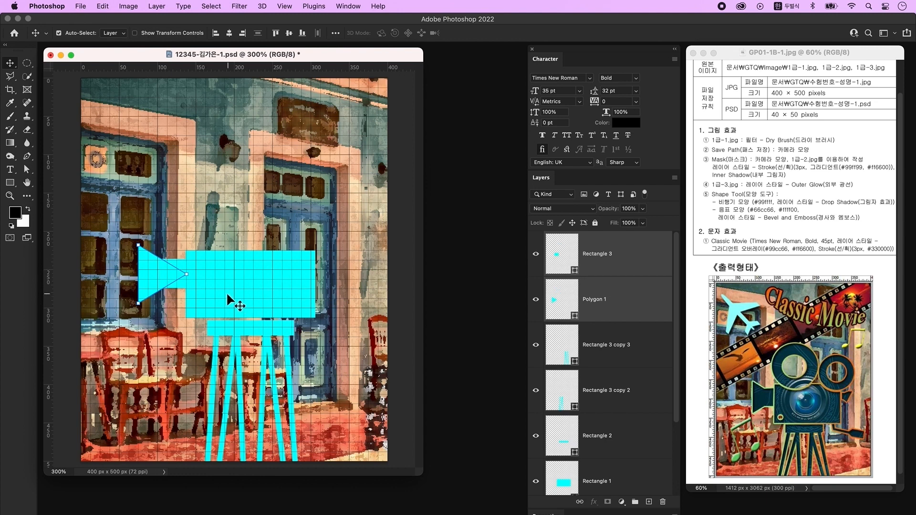
{"action": "key", "text": "super+t"}
{"action": "left_click_drag", "start_coordinate": [138, 274], "coordinate": [180, 282]}
{"action": "key", "text": "Return"}
{"action": "left_click", "coordinate": [85, 349]}
{"action": "left_click", "coordinate": [165, 277]}
{"action": "left_click", "coordinate": [576, 253], "text": "shift"}
{"action": "key", "text": "Left"}
{"action": "key", "text": "Left"}
{"action": "left_click", "coordinate": [364, 276]}
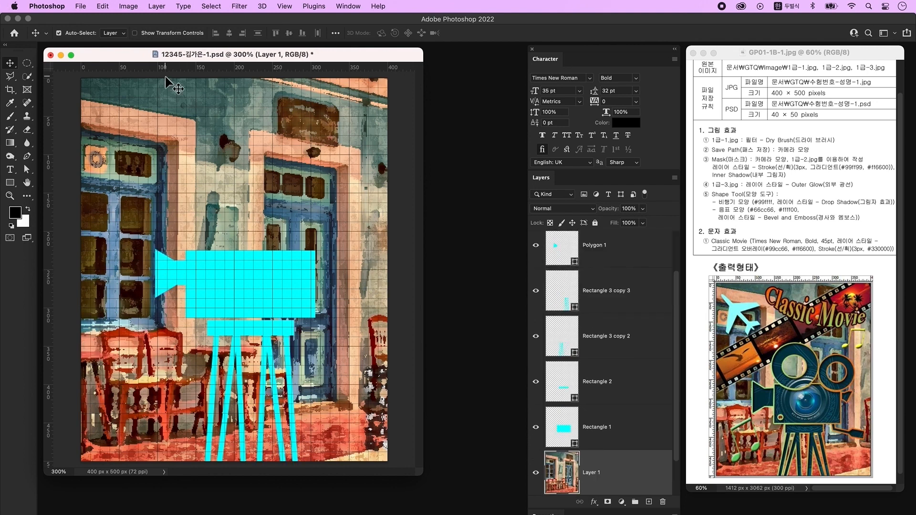
- Add a new empty layer above the small rectangle layer
{"action": "scroll", "coordinate": [549, 306], "scroll_direction": "up", "scroll_amount": 2}
{"action": "left_click", "coordinate": [628, 267]}
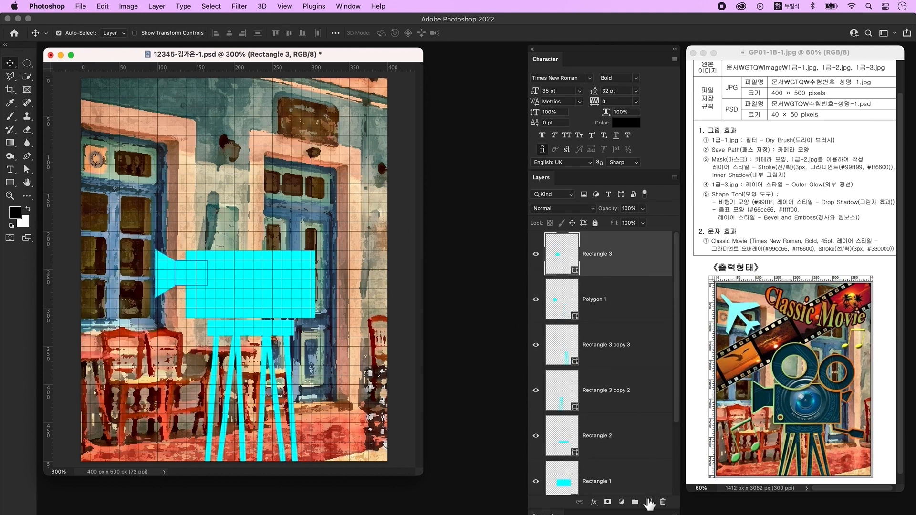
{"action": "left_click", "coordinate": [649, 502]}
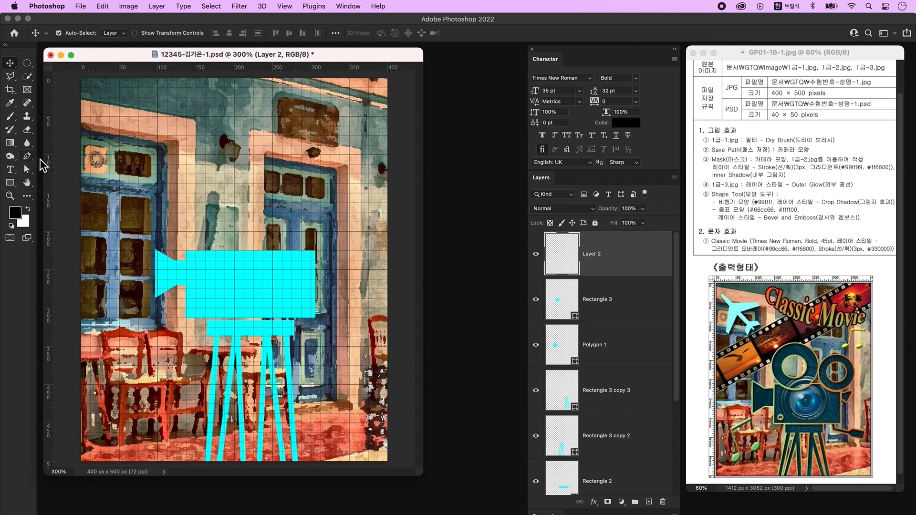
{"action": "left_click", "coordinate": [26, 156]}
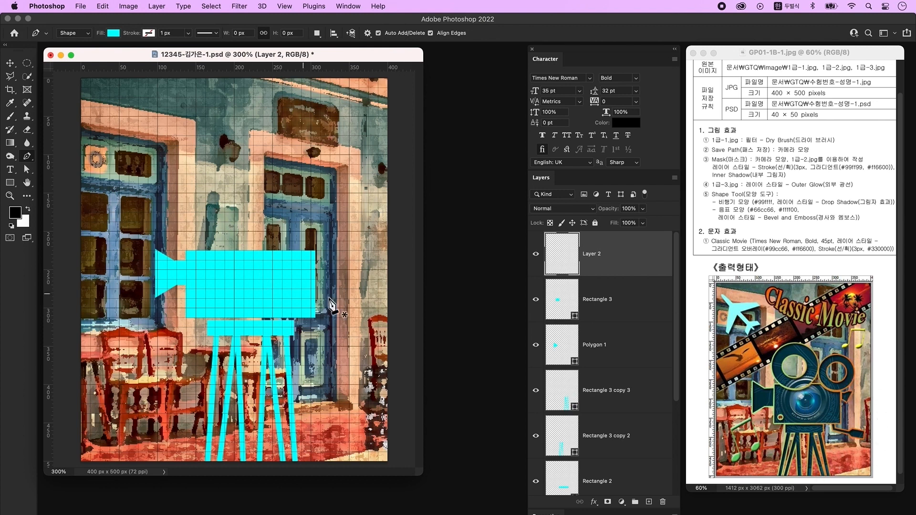
- Draw a small custom viewfinder shape at the camera board's top right
{"action": "left_click", "coordinate": [320, 261]}
{"action": "left_click", "coordinate": [320, 270]}
{"action": "left_click", "coordinate": [329, 274]}
{"action": "left_click", "coordinate": [340, 256]}
{"action": "left_click", "coordinate": [331, 256]}
{"action": "left_click", "coordinate": [329, 260]}
{"action": "left_click", "coordinate": [320, 260]}
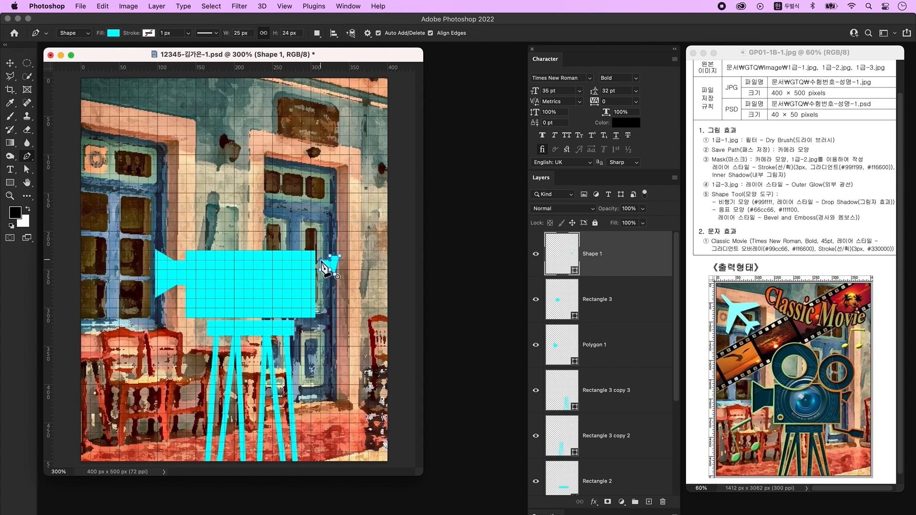
{"action": "left_click", "coordinate": [284, 5]}
{"action": "left_click", "coordinate": [400, 297]}
- Draw the slanted handle shape below the camera point by point
{"action": "left_click", "coordinate": [304, 321]}
{"action": "left_click", "coordinate": [311, 321]}
{"action": "left_click", "coordinate": [313, 327]}
{"action": "left_click", "coordinate": [333, 332]}
{"action": "left_click", "coordinate": [339, 330]}
{"action": "left_click", "coordinate": [355, 333]}
{"action": "left_click", "coordinate": [350, 349]}
{"action": "left_click", "coordinate": [335, 343]}
{"action": "left_click", "coordinate": [331, 337]}
{"action": "left_click", "coordinate": [309, 332]}
{"action": "left_click", "coordinate": [304, 322]}
- Reshape the handle by pulling its left anchor down and nudge it into place
{"action": "left_click", "coordinate": [27, 169]}
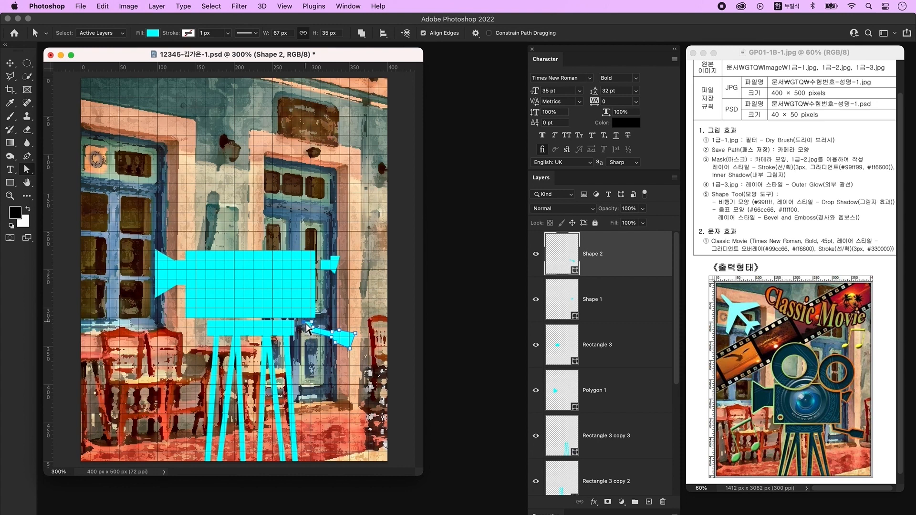
{"action": "left_click_drag", "start_coordinate": [309, 328], "coordinate": [353, 342]}
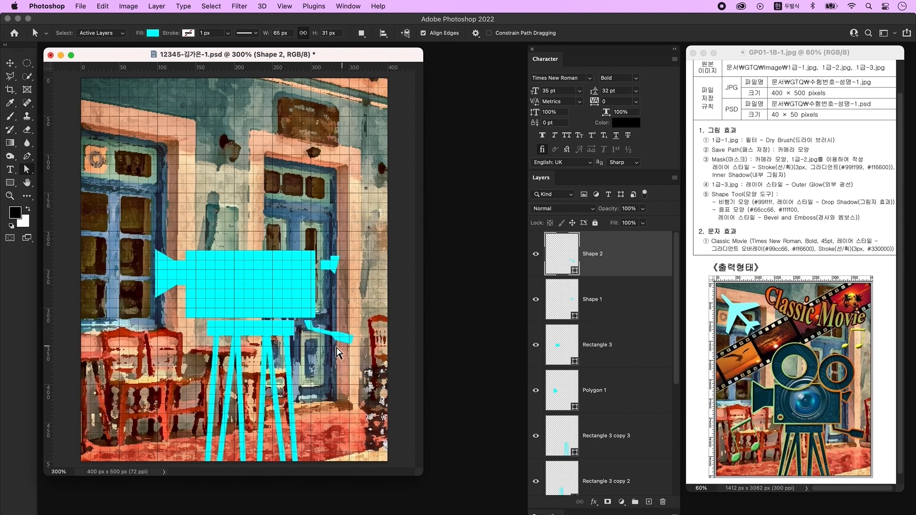
{"action": "left_click", "coordinate": [12, 66]}
{"action": "left_click_drag", "start_coordinate": [344, 338], "coordinate": [343, 336]}
{"action": "left_click", "coordinate": [399, 372]}
{"action": "key", "text": "a"}
{"action": "left_click", "coordinate": [596, 282]}
{"action": "left_click", "coordinate": [342, 333]}
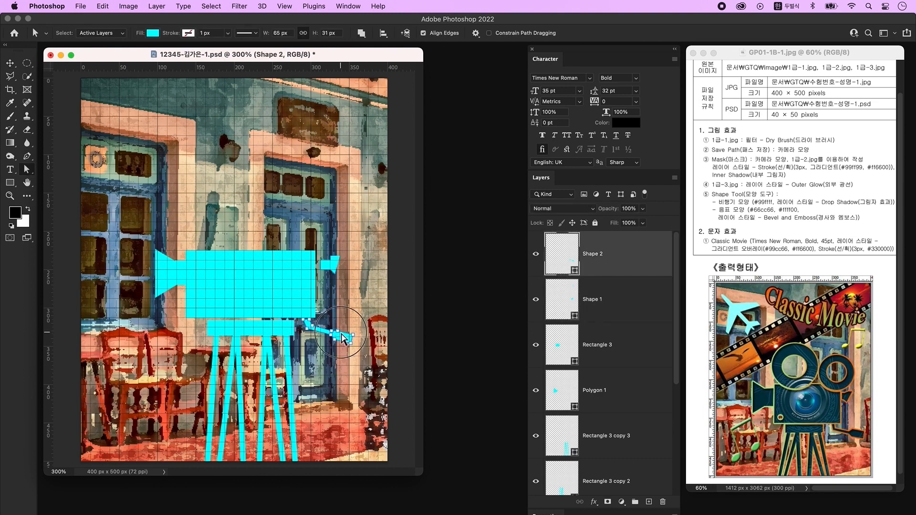
{"action": "left_click", "coordinate": [309, 318]}
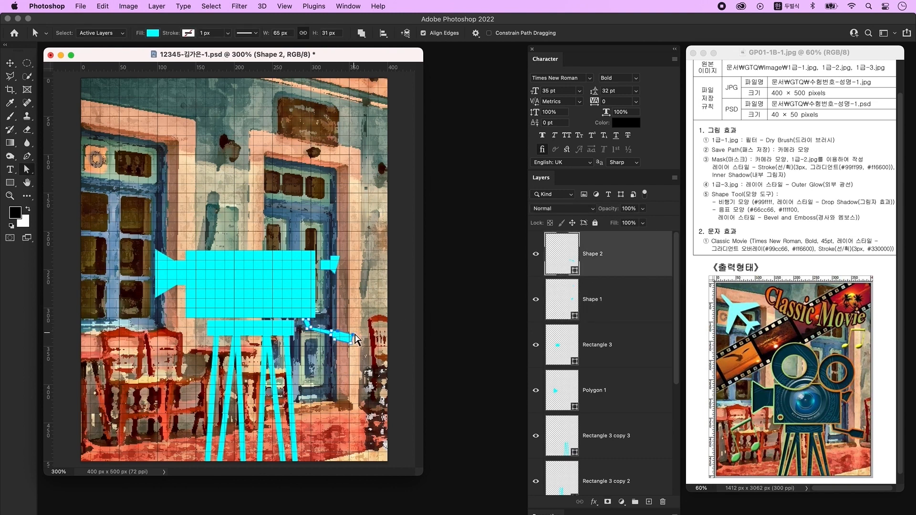
- Nudge the viewfinder piece a few pixels left and make Shape 2 the active layer
{"action": "left_click", "coordinate": [335, 263]}
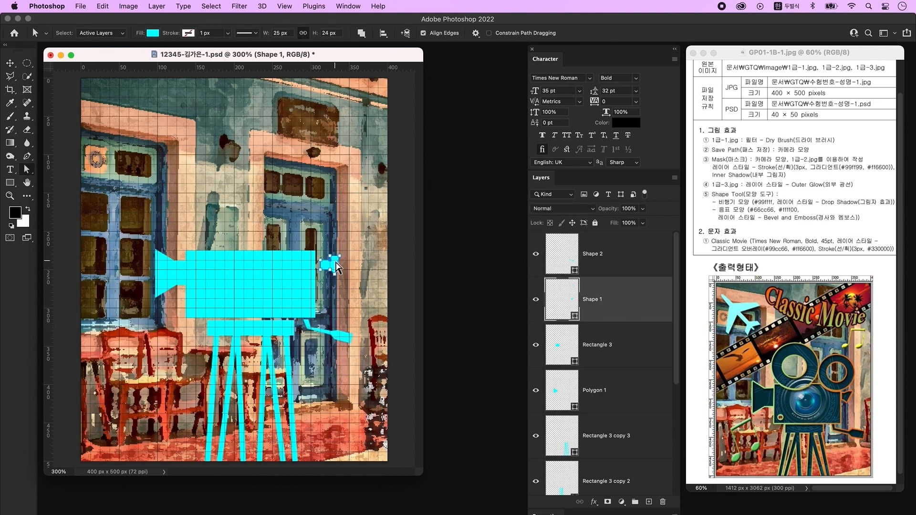
{"action": "key", "text": "v"}
{"action": "key", "text": "Left"}
{"action": "key", "text": "Left"}
{"action": "key", "text": "Left"}
{"action": "key", "text": "a"}
{"action": "left_click", "coordinate": [634, 254]}
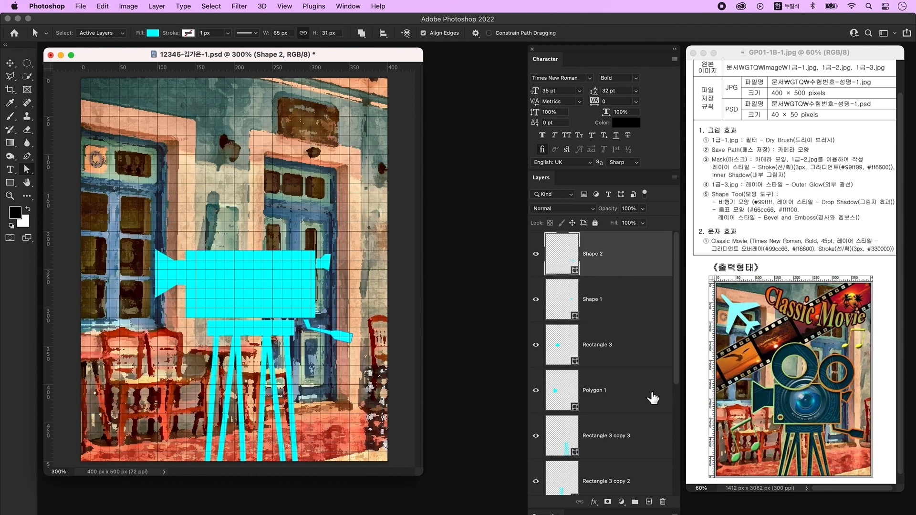
{"action": "scroll", "coordinate": [652, 398], "scroll_direction": "down", "scroll_amount": 4}
- Merge the cyan camera and tripod layers into Shape 2 with merged components, then add an empty layer
{"action": "left_click", "coordinate": [659, 371], "text": "shift"}
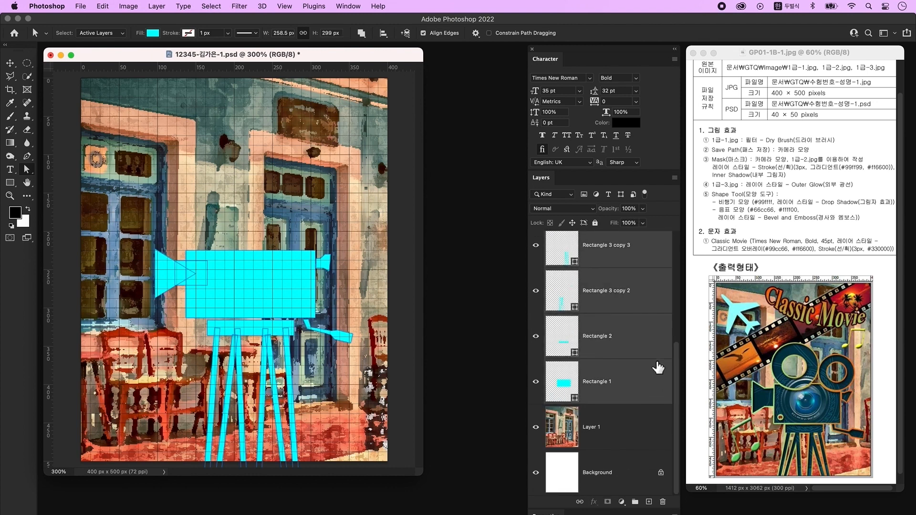
{"action": "right_click", "coordinate": [632, 332]}
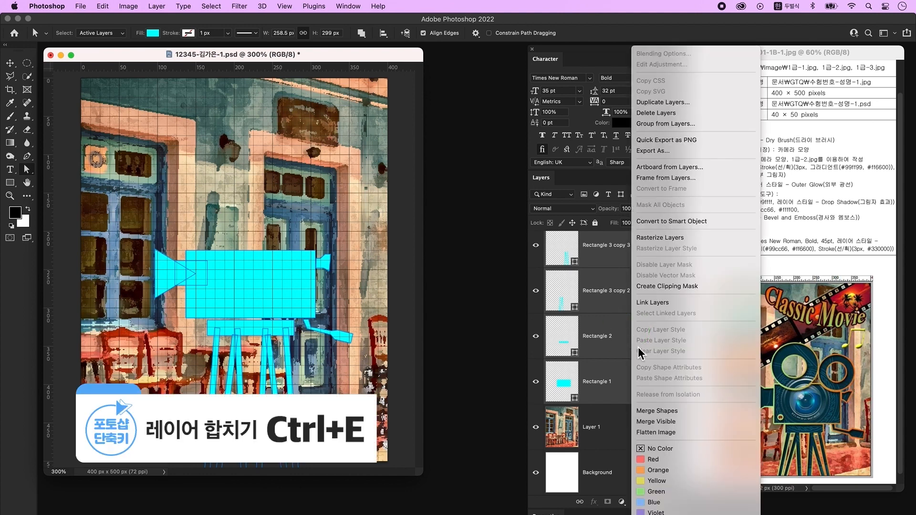
{"action": "left_click", "coordinate": [653, 410]}
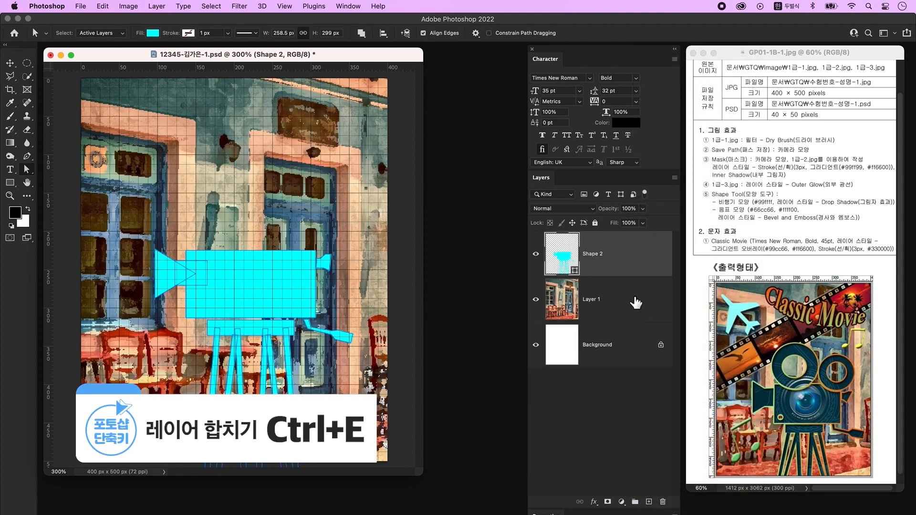
{"action": "left_click", "coordinate": [10, 186]}
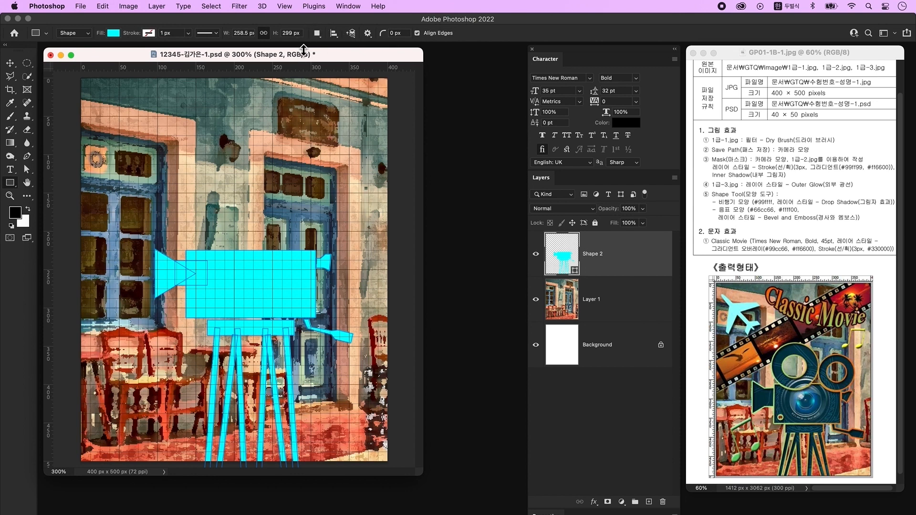
{"action": "left_click", "coordinate": [317, 33]}
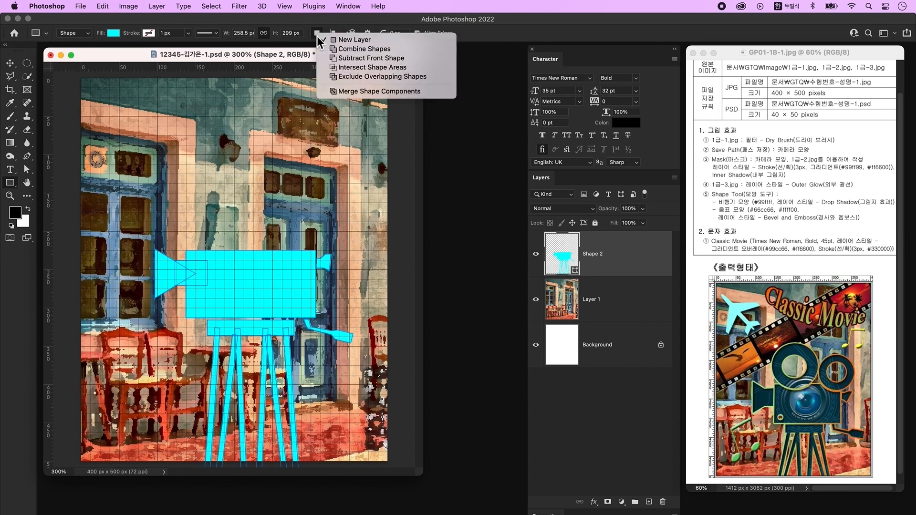
{"action": "left_click", "coordinate": [350, 92]}
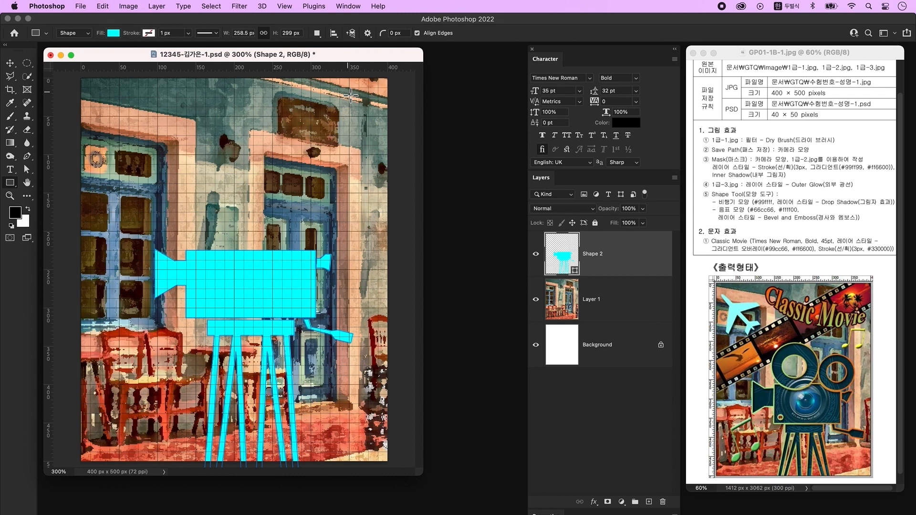
{"action": "left_click", "coordinate": [649, 502]}
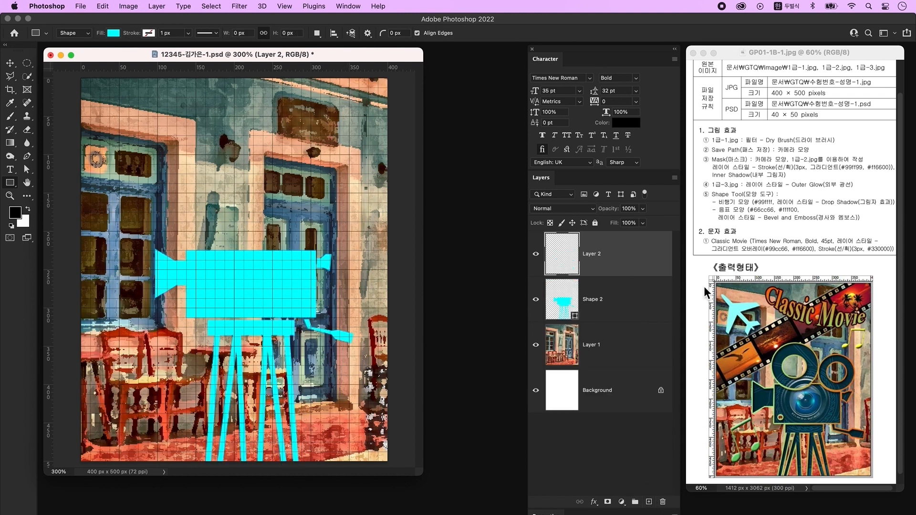
- Draw a red-filled 95 px circle above the camera body with the Ellipse tool
{"action": "right_click", "coordinate": [12, 187]}
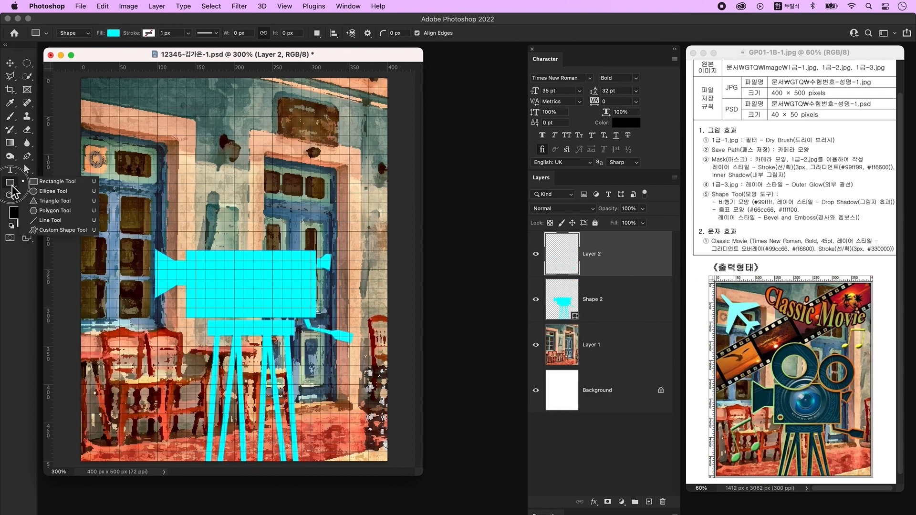
{"action": "left_click", "coordinate": [36, 194]}
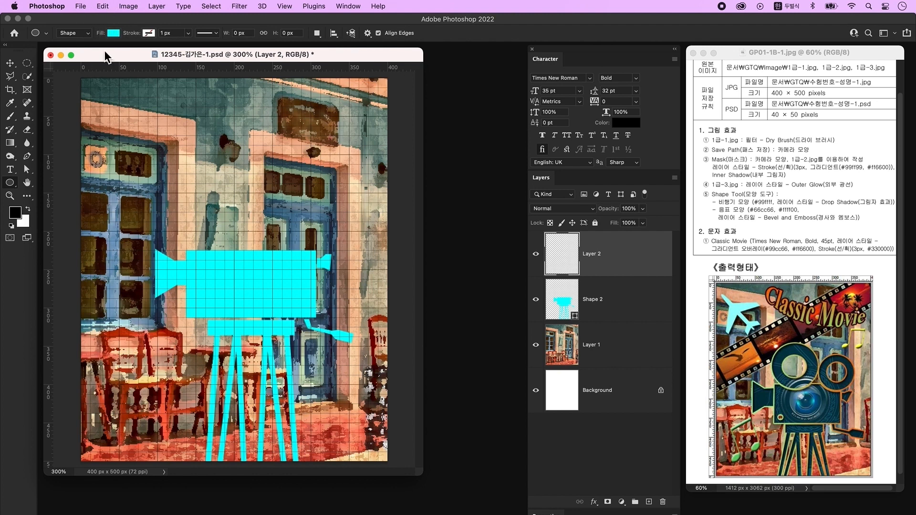
{"action": "left_click", "coordinate": [115, 33]}
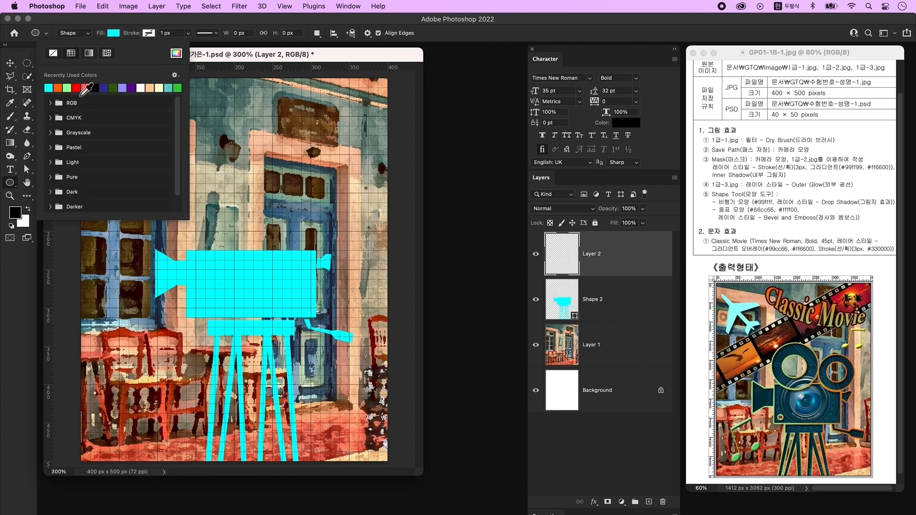
{"action": "left_click", "coordinate": [77, 88]}
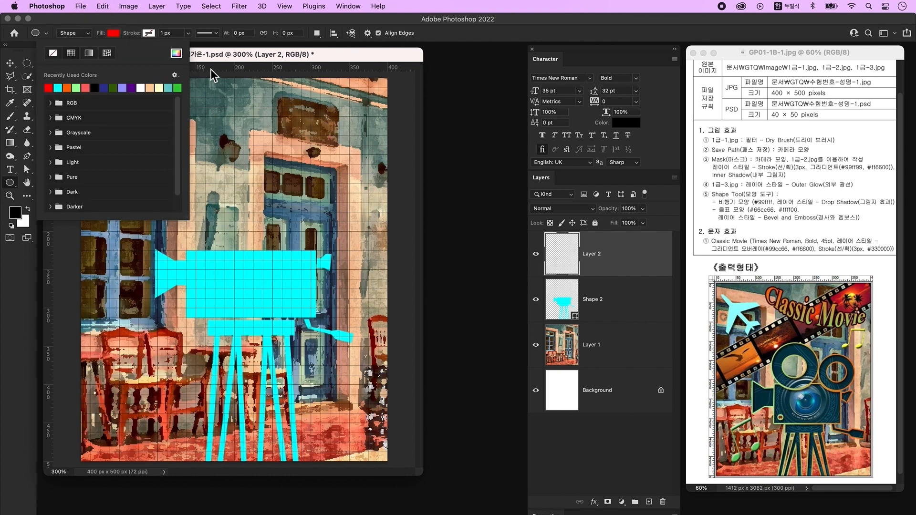
{"action": "left_click", "coordinate": [243, 58]}
{"action": "left_click_drag", "start_coordinate": [186, 158], "coordinate": [257, 231]}
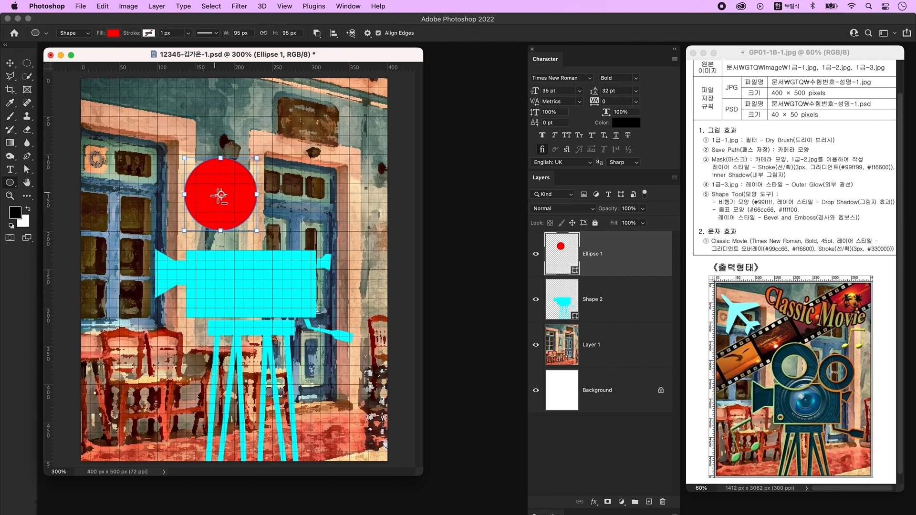
- Subtract a 60 px circle from it and align the two circles' vertical centres
{"action": "left_click_drag", "start_coordinate": [196, 171], "coordinate": [240, 213]}
{"action": "left_click_drag", "start_coordinate": [27, 170], "coordinate": [52, 167]}
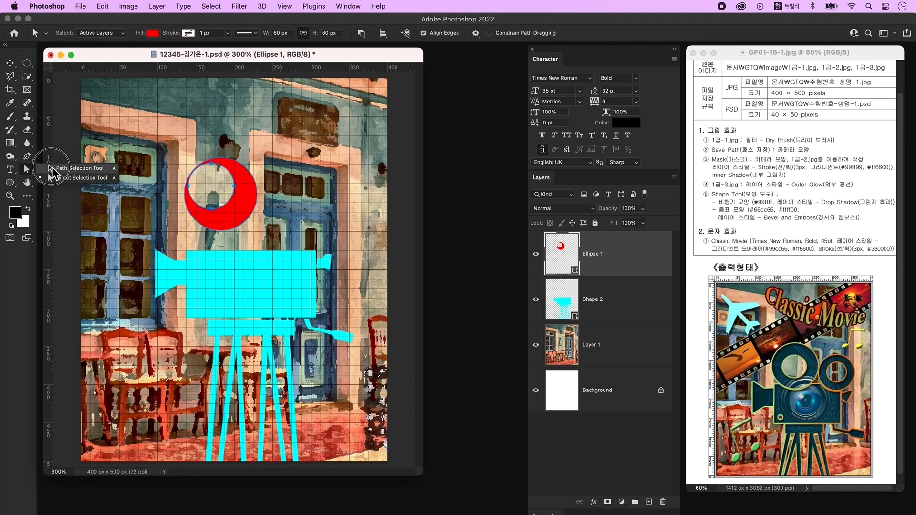
{"action": "left_click", "coordinate": [77, 168]}
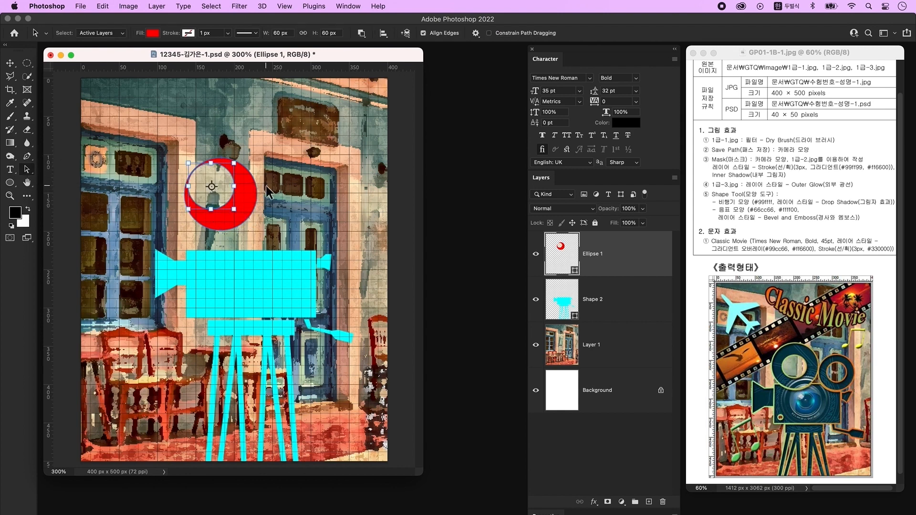
{"action": "left_click", "coordinate": [184, 181]}
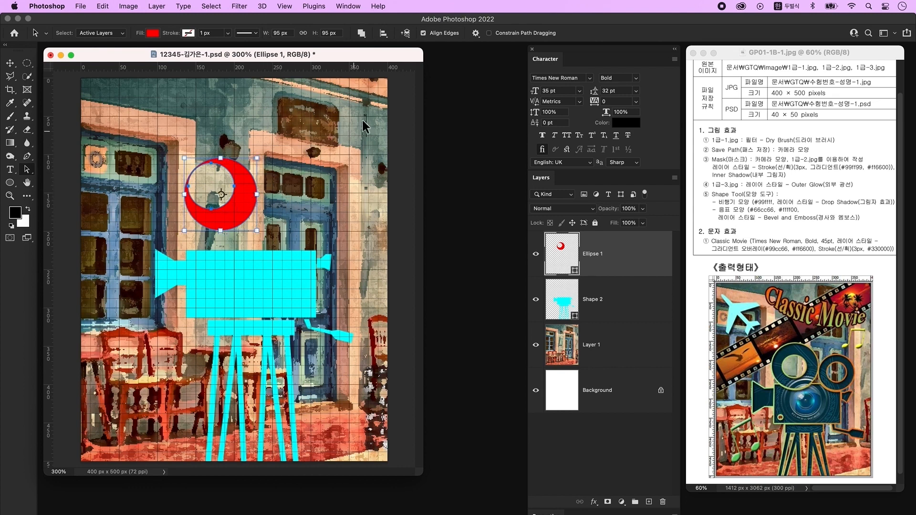
{"action": "left_click", "coordinate": [384, 33]}
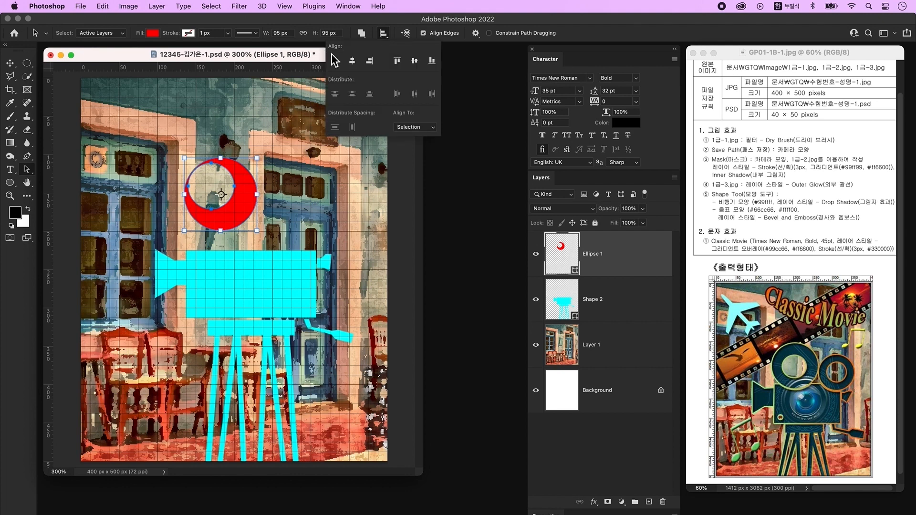
{"action": "left_click", "coordinate": [415, 61]}
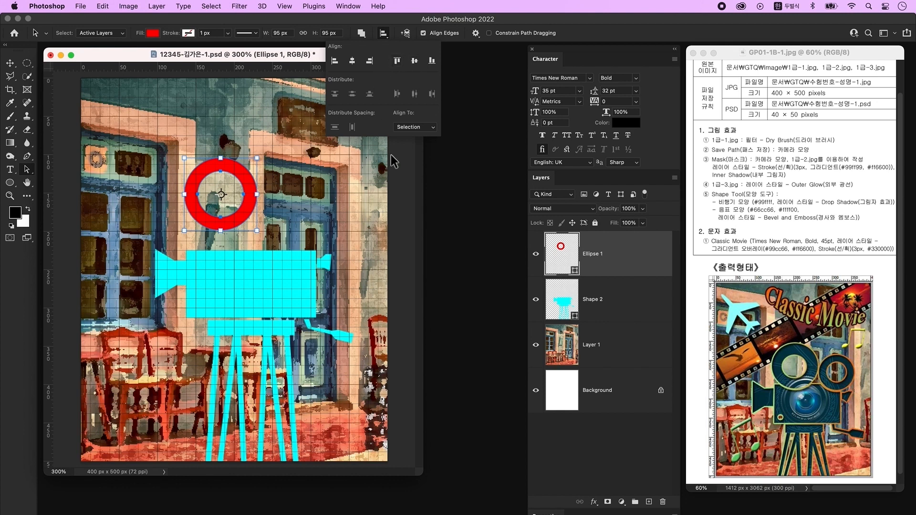
- Fine-tune the inner circle and merge the ring's two circles into one shape component
{"action": "left_click", "coordinate": [225, 205]}
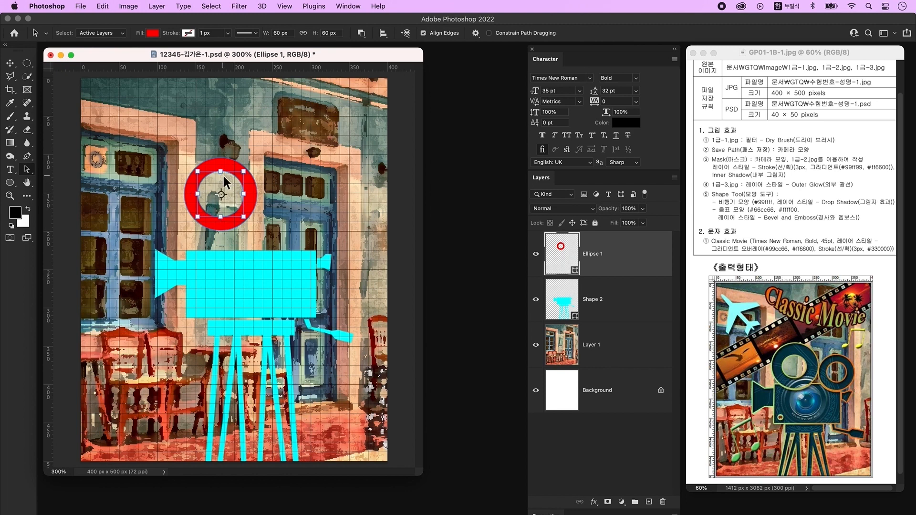
{"action": "left_click_drag", "start_coordinate": [244, 174], "coordinate": [242, 176]}
{"action": "left_click", "coordinate": [248, 206], "text": "shift"}
{"action": "left_click", "coordinate": [383, 33]}
{"action": "left_click", "coordinate": [413, 65]}
{"action": "left_click", "coordinate": [251, 206]}
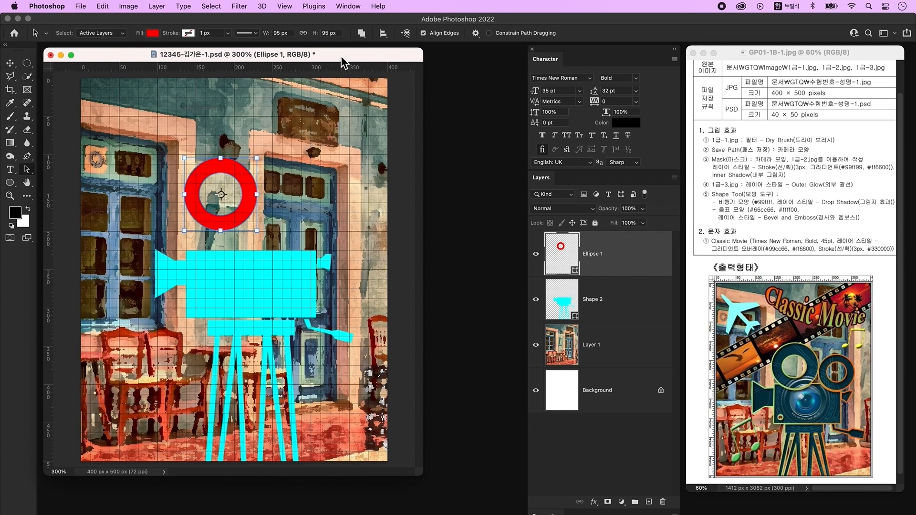
{"action": "left_click", "coordinate": [362, 33]}
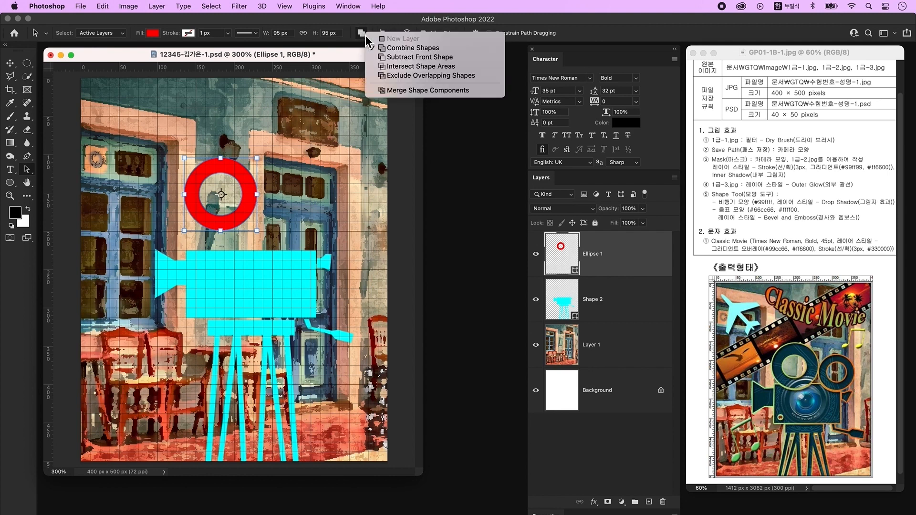
{"action": "left_click", "coordinate": [403, 91]}
- Keep the ring in place and duplicate it onto an Ellipse 1 copy layer
{"action": "left_click_drag", "start_coordinate": [250, 192], "coordinate": [256, 219]}
{"action": "key", "text": "super+z"}
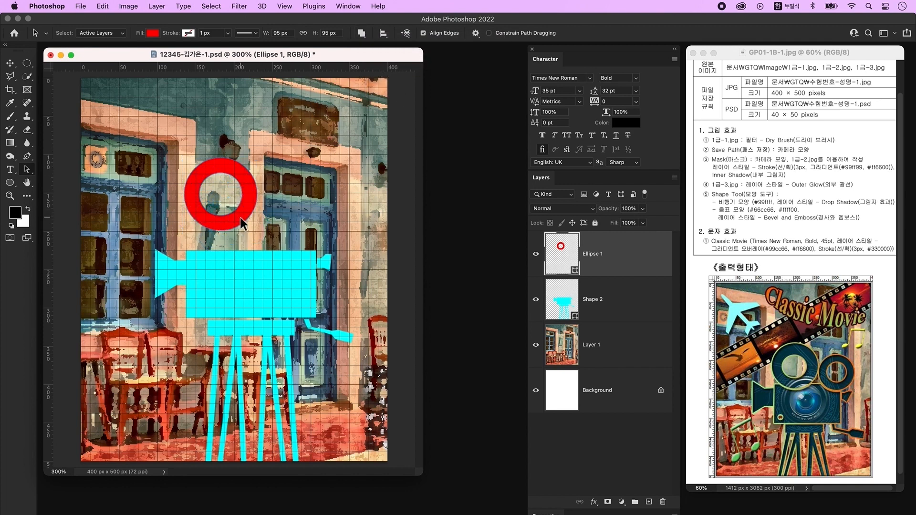
{"action": "key", "text": "super+j"}
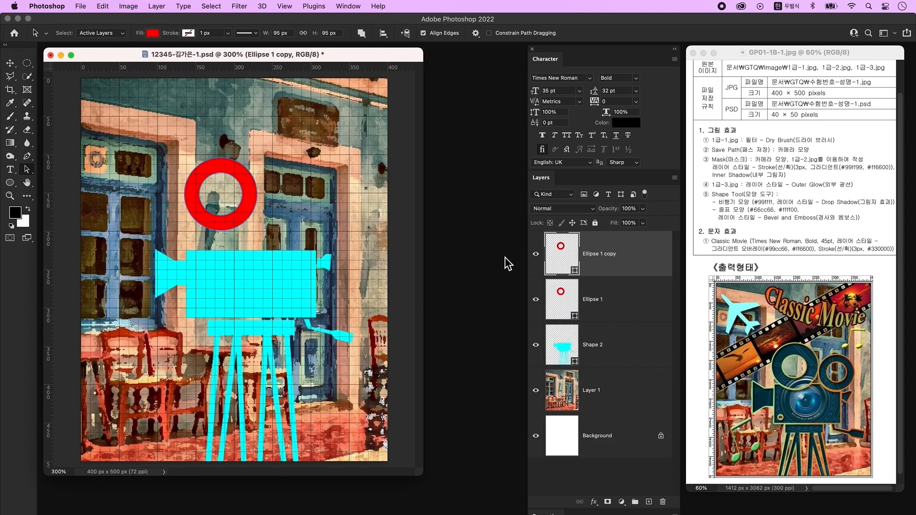
- Scale the copied ring to about 70% and move it right and down
{"action": "key", "text": "super+t"}
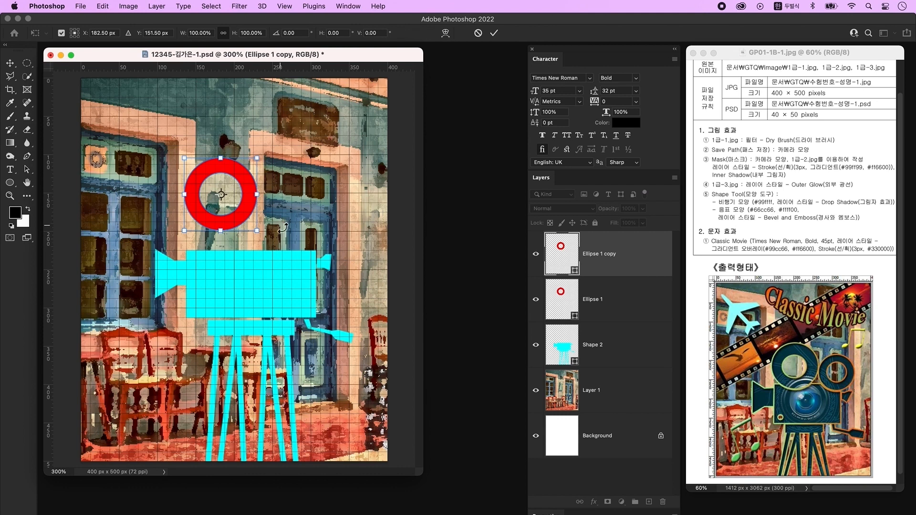
{"action": "left_click_drag", "start_coordinate": [241, 218], "coordinate": [323, 254]}
{"action": "left_click_drag", "start_coordinate": [302, 196], "coordinate": [305, 219]}
{"action": "left_click_drag", "start_coordinate": [311, 262], "coordinate": [308, 253]}
{"action": "left_click_drag", "start_coordinate": [299, 209], "coordinate": [299, 206]}
{"action": "key", "text": "Return"}
- Move the large ring onto the camera body and resize it to about 99.88 px
{"action": "left_click_drag", "start_coordinate": [228, 221], "coordinate": [236, 251]}
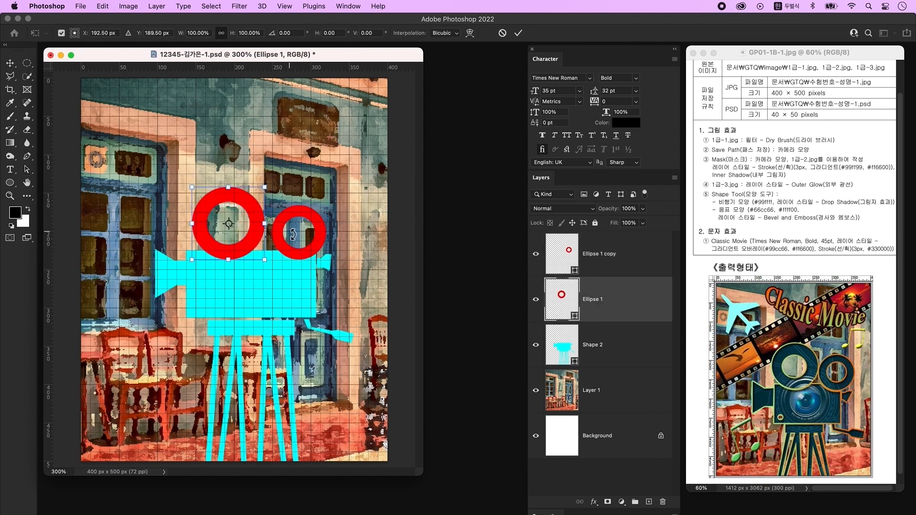
{"action": "left_click", "coordinate": [291, 253]}
{"action": "key", "text": "super+z"}
{"action": "left_click", "coordinate": [257, 225]}
{"action": "key", "text": "super+t"}
{"action": "left_click_drag", "start_coordinate": [264, 223], "coordinate": [268, 224]}
{"action": "key", "text": "Return"}
{"action": "left_click_drag", "start_coordinate": [224, 253], "coordinate": [221, 252]}
- Shift the small ring slightly left beside the large one, then select both ring layers
{"action": "left_click", "coordinate": [583, 265]}
{"action": "left_click_drag", "start_coordinate": [316, 213], "coordinate": [314, 213]}
{"action": "key", "text": "Return"}
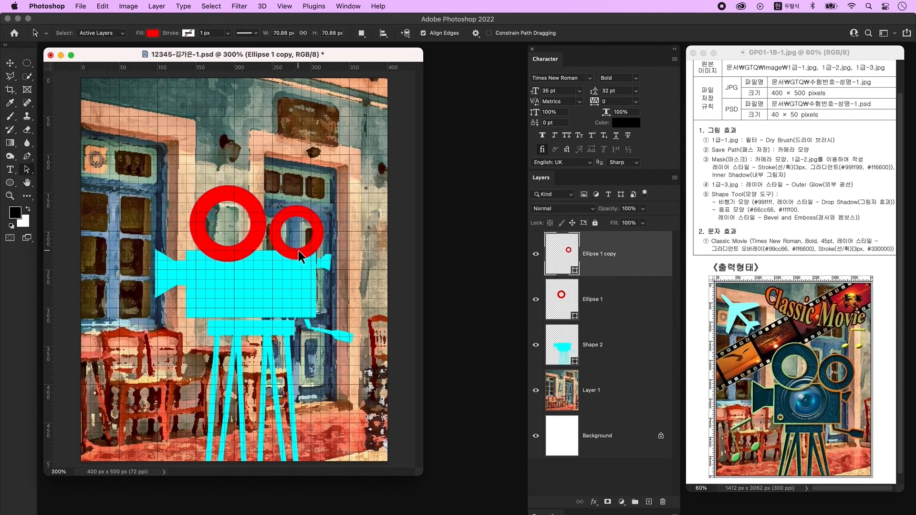
{"action": "left_click", "coordinate": [639, 301], "text": "shift"}
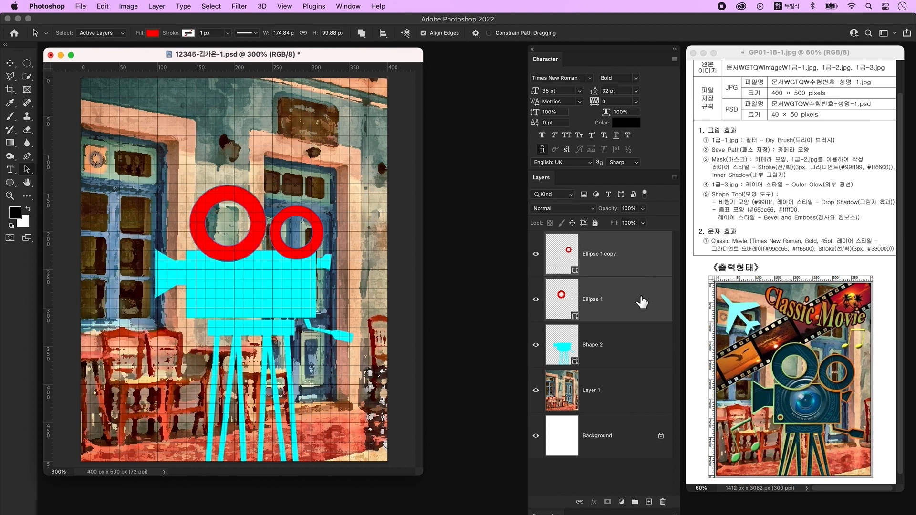
- Merge the two ring layers into one with merged shape components, and duplicate it
{"action": "key", "text": "super+e"}
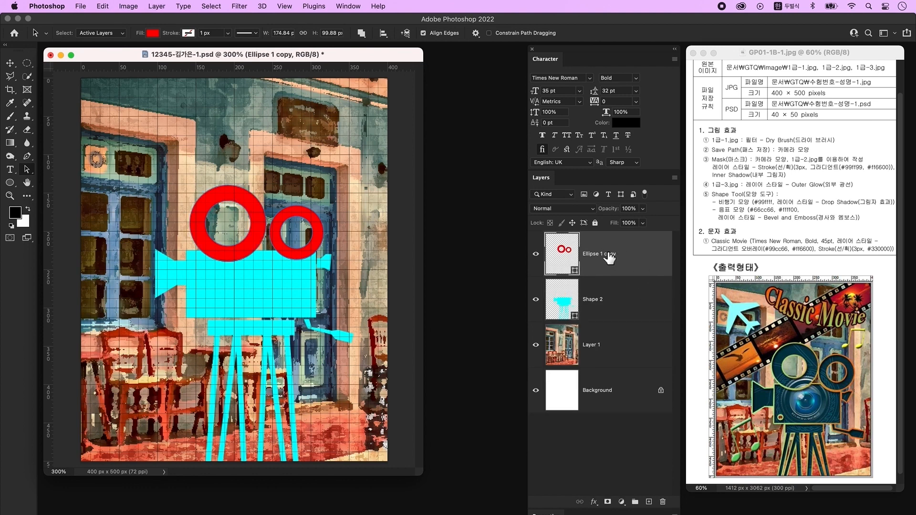
{"action": "left_click", "coordinate": [361, 34]}
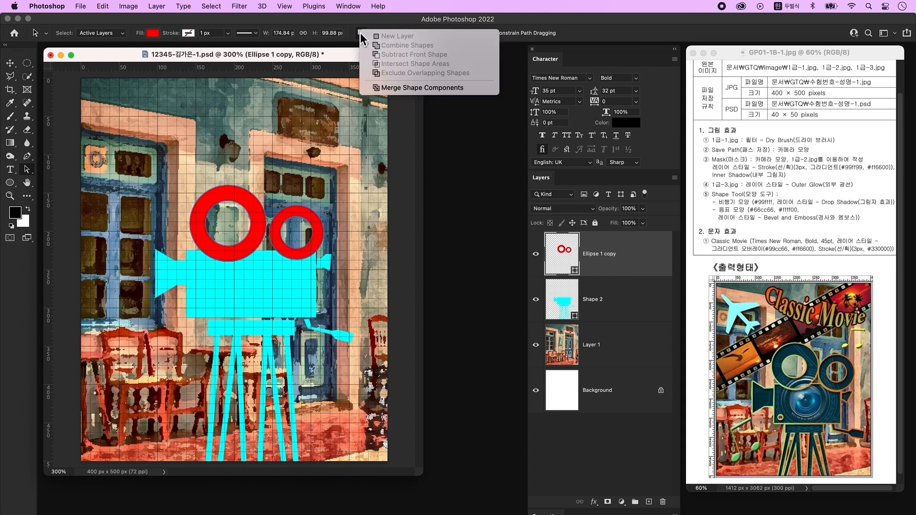
{"action": "left_click", "coordinate": [428, 89]}
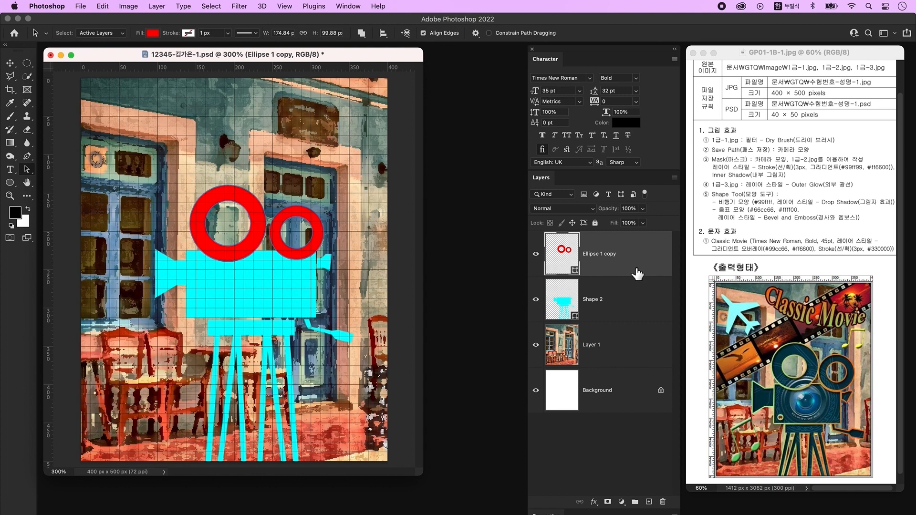
{"action": "key", "text": "super+j"}
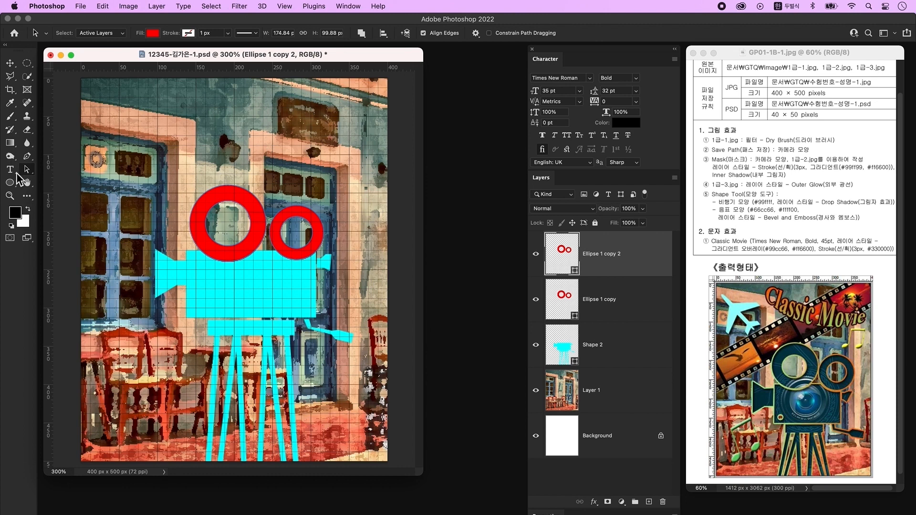
- Recolour the duplicate rings blue #0944dc, then select the red rings layer
{"action": "double_click", "coordinate": [573, 251]}
{"action": "left_click", "coordinate": [314, 182]}
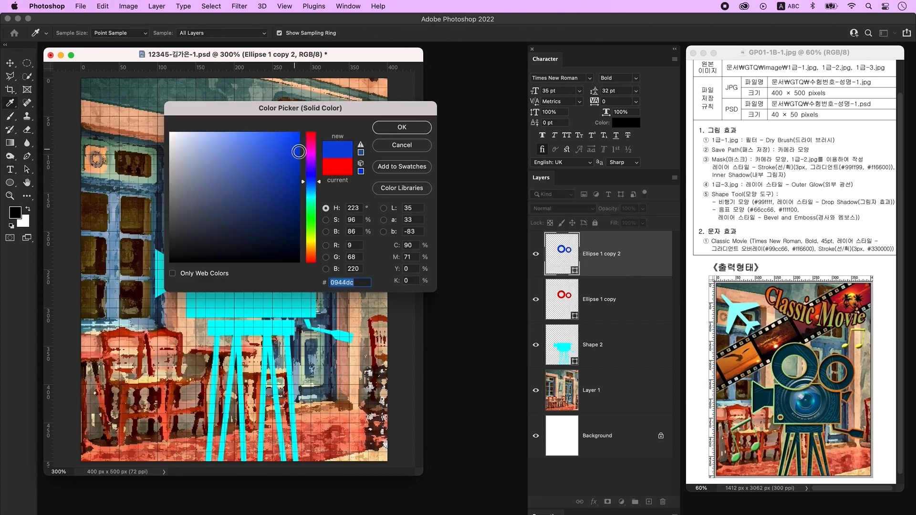
{"action": "left_click", "coordinate": [413, 129]}
{"action": "key", "text": "a"}
{"action": "left_click", "coordinate": [584, 301]}
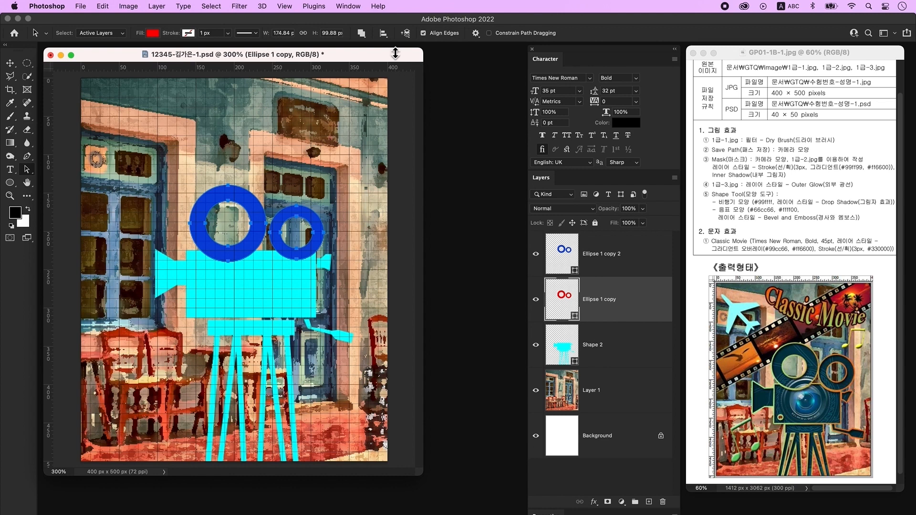
- Set the rings to Subtract Front Shape, merge them with Shape 2, and merge shape components
{"action": "left_click", "coordinate": [362, 34]}
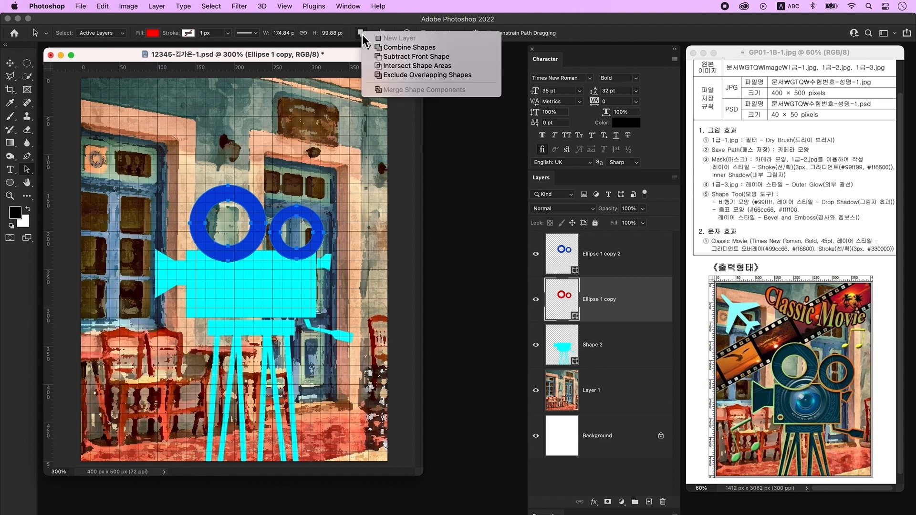
{"action": "left_click", "coordinate": [399, 59]}
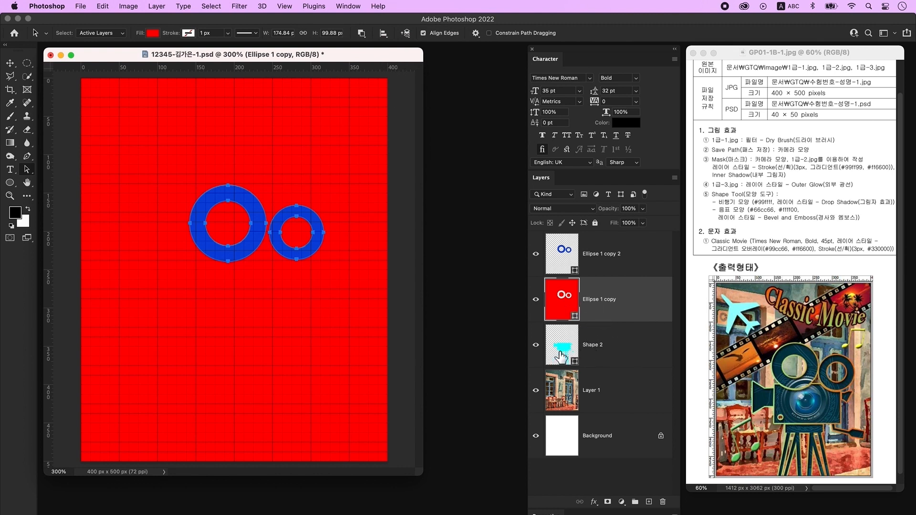
{"action": "left_click", "coordinate": [627, 352], "text": "shift"}
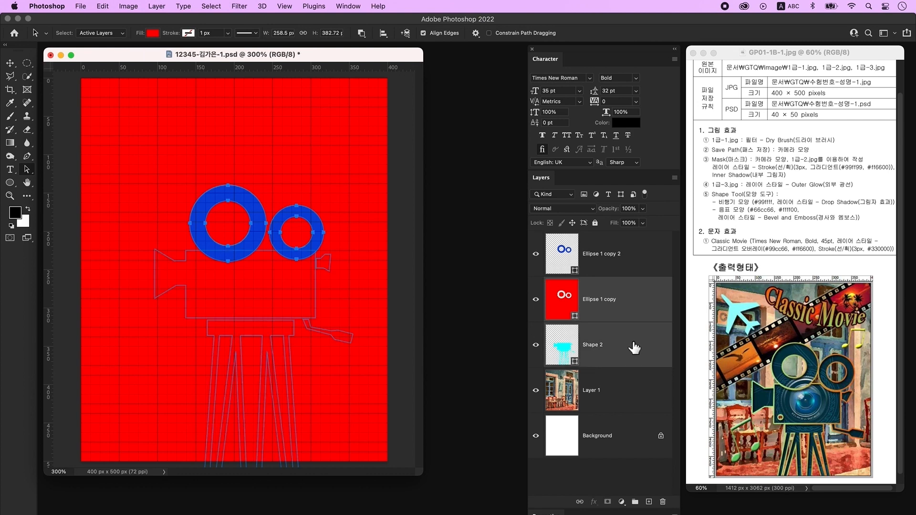
{"action": "right_click", "coordinate": [632, 341]}
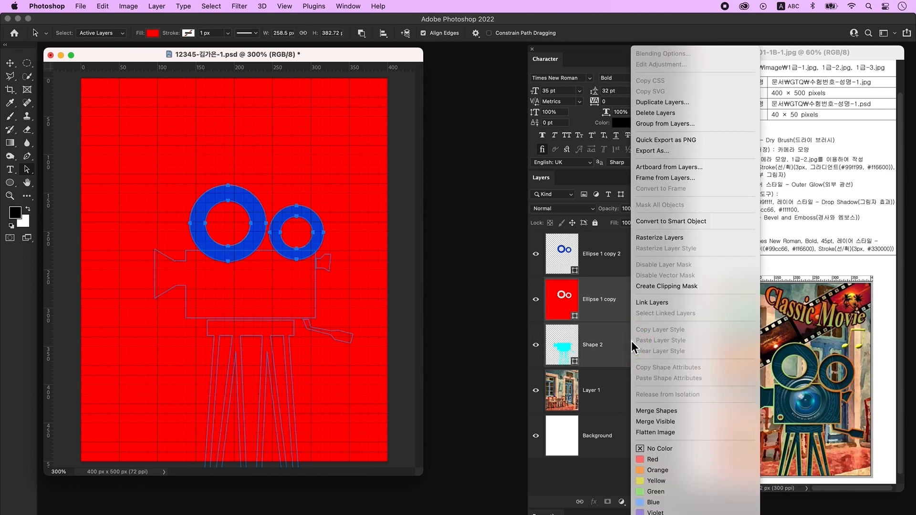
{"action": "left_click", "coordinate": [669, 412]}
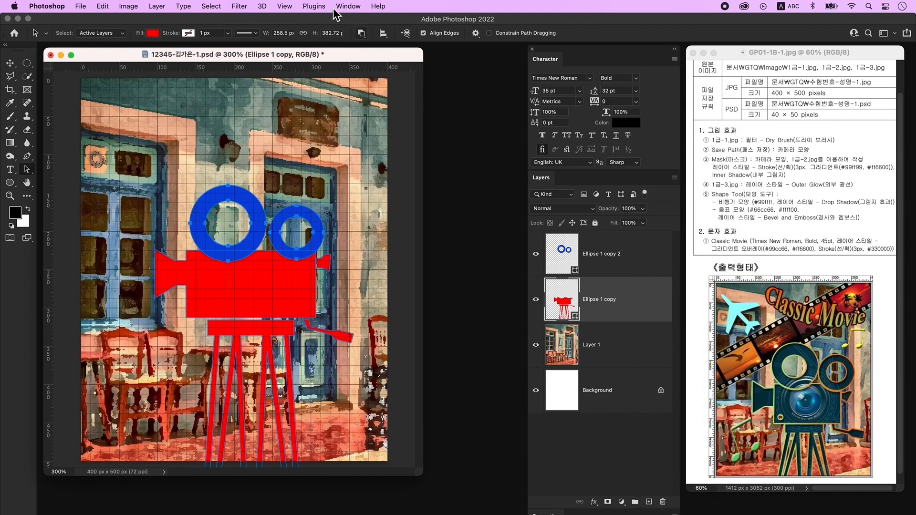
{"action": "left_click", "coordinate": [363, 35]}
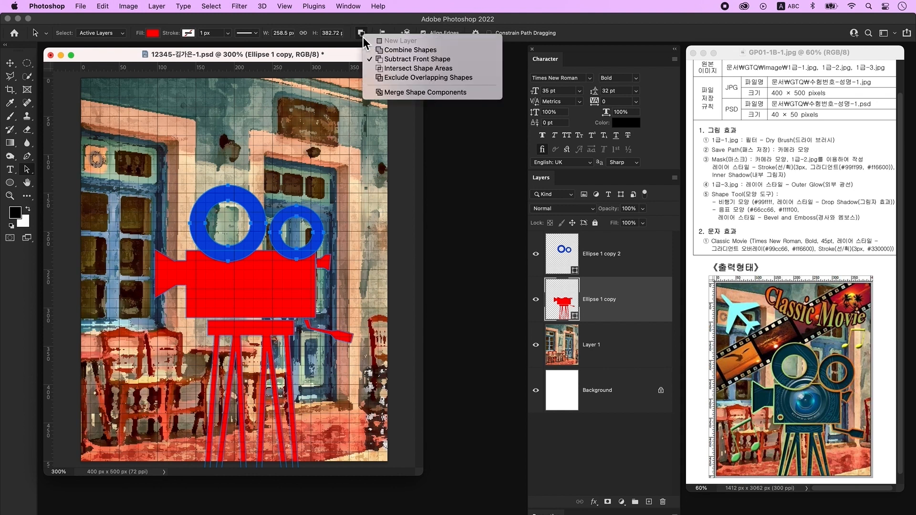
{"action": "left_click", "coordinate": [399, 93]}
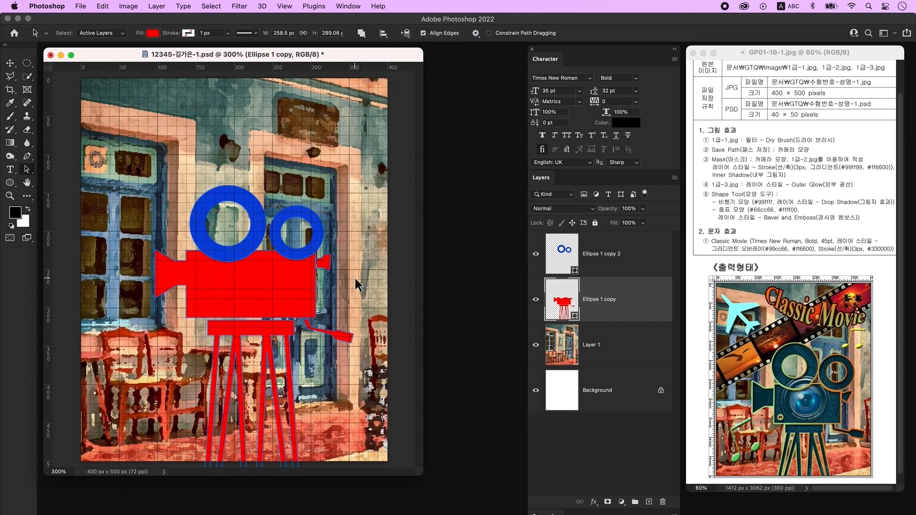
{"action": "left_click", "coordinate": [601, 253]}
{"action": "key", "text": "v"}
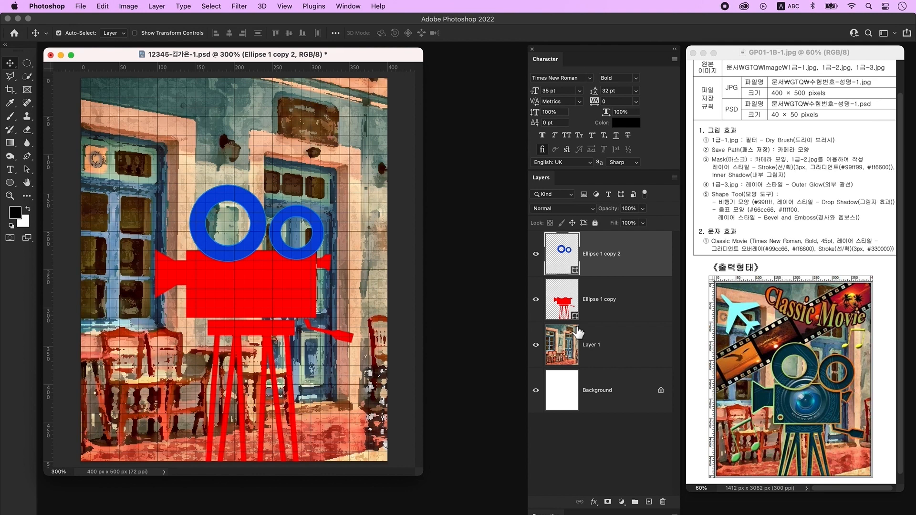
- Fine-tune the blue rings' position and draw a small ellipse dot on the red camera body
{"action": "key", "text": "Up"}
{"action": "key", "text": "Up"}
{"action": "key", "text": "Up"}
{"action": "key", "text": "Up"}
{"action": "key", "text": "Down"}
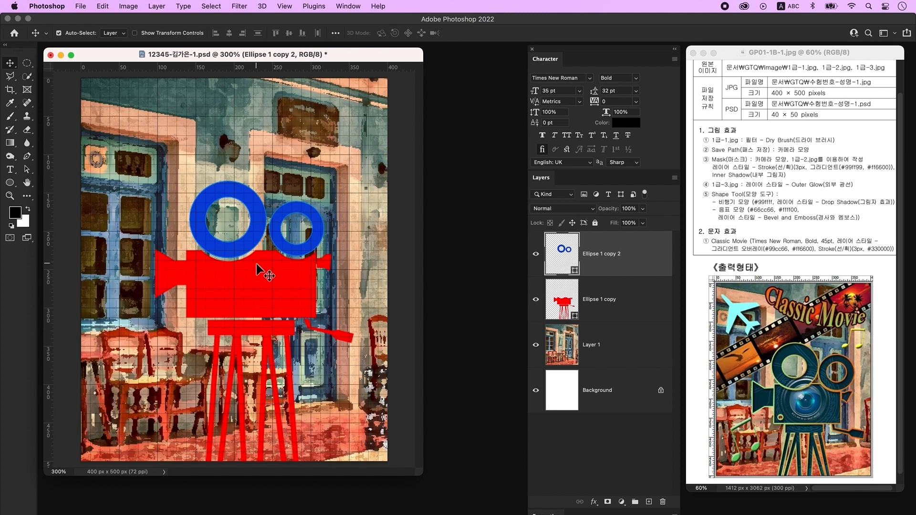
{"action": "left_click", "coordinate": [611, 303]}
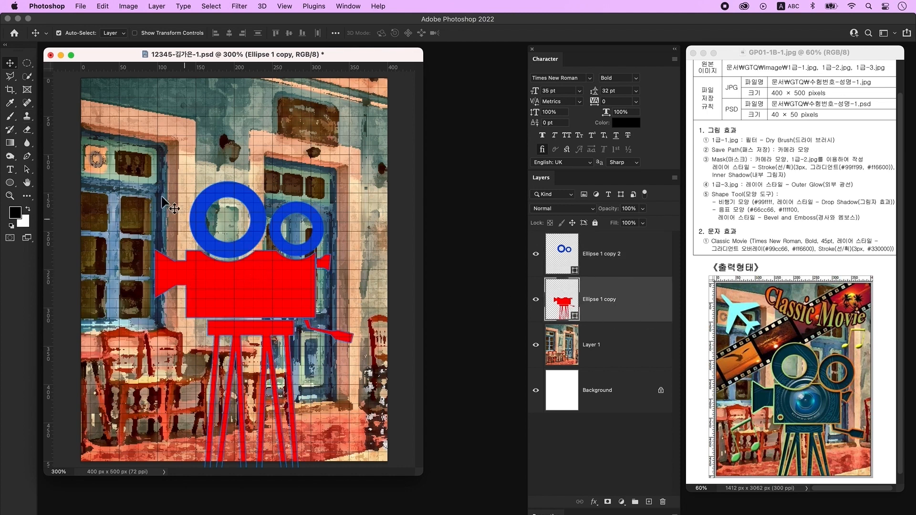
{"action": "left_click", "coordinate": [27, 170]}
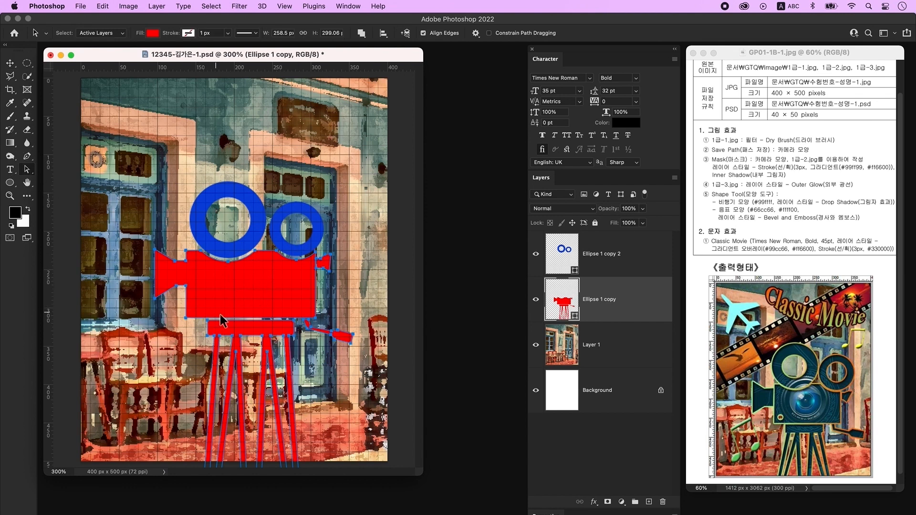
{"action": "left_click", "coordinate": [13, 185]}
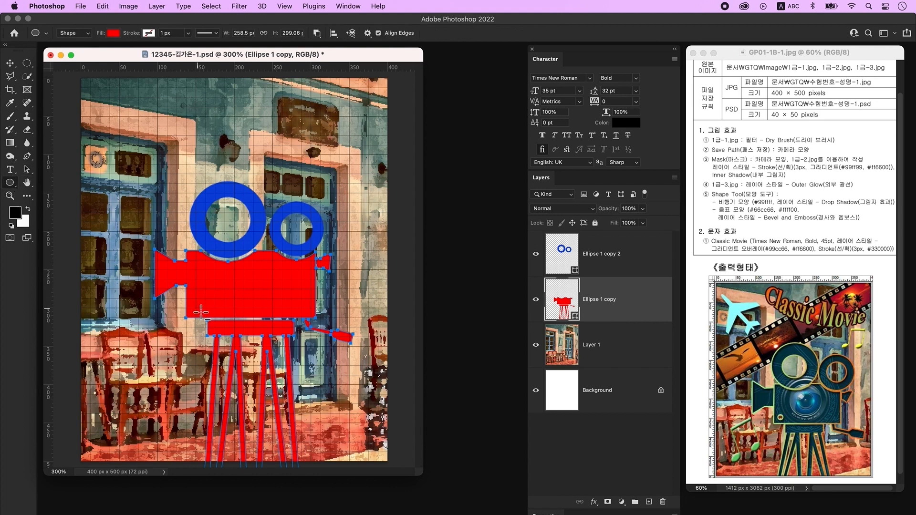
{"action": "left_click_drag", "start_coordinate": [191, 305], "coordinate": [200, 312]}
- Merge the blue rings and red camera into one blue shape, move it lower, and hide the grid
{"action": "key", "text": "a"}
{"action": "left_click", "coordinate": [621, 250]}
{"action": "left_click", "coordinate": [621, 265]}
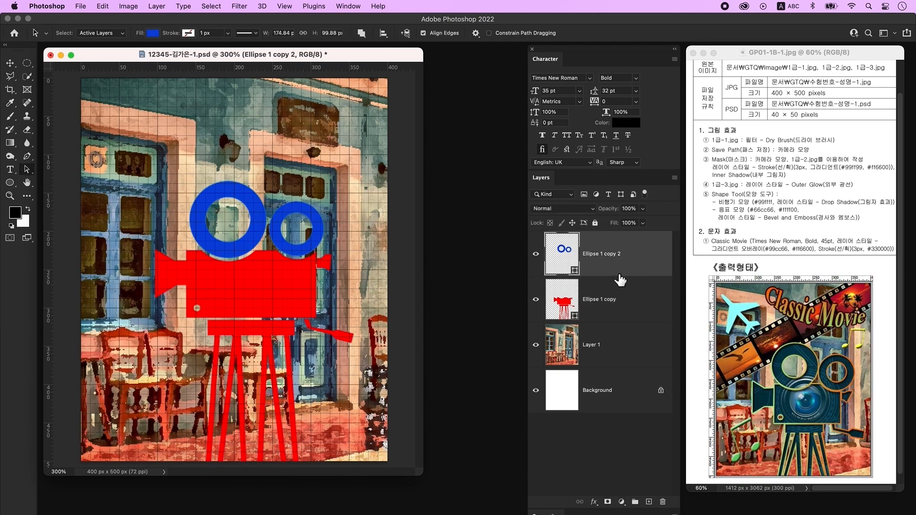
{"action": "left_click", "coordinate": [621, 299], "text": "shift"}
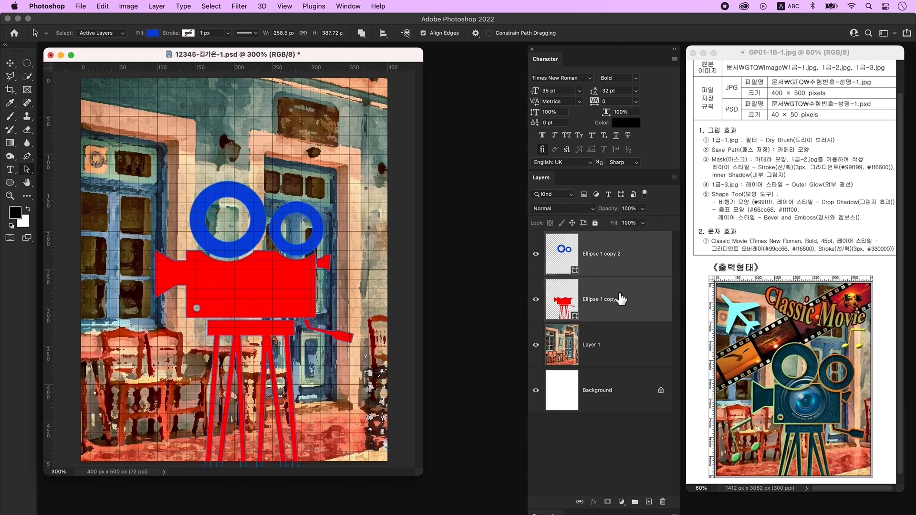
{"action": "key", "text": "super+e"}
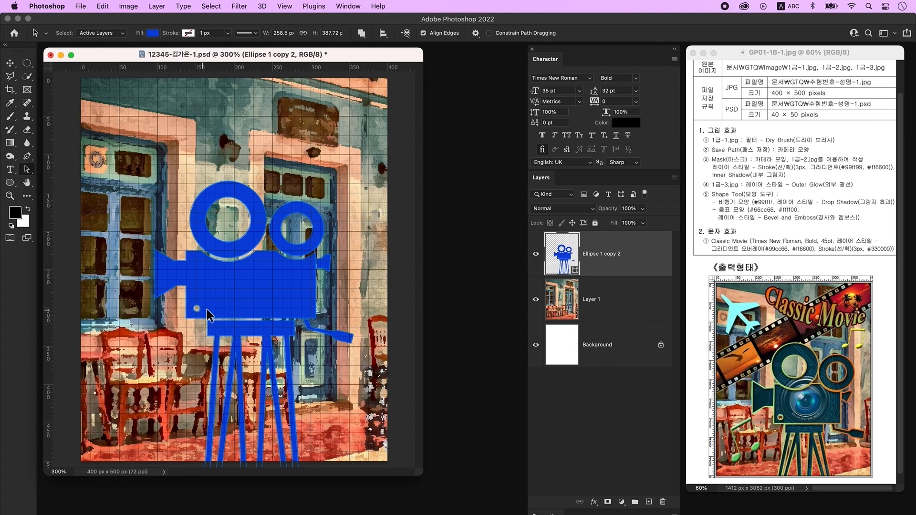
{"action": "key", "text": "v"}
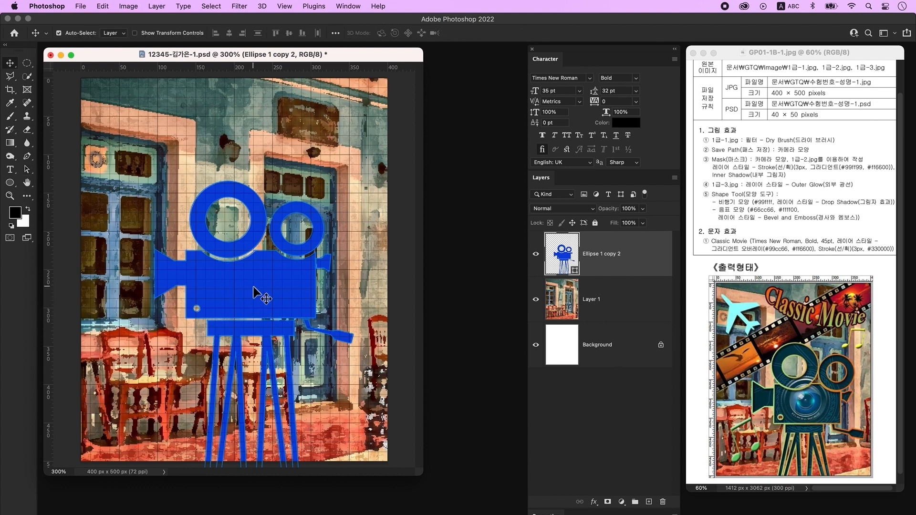
{"action": "left_click_drag", "start_coordinate": [263, 292], "coordinate": [265, 329]}
{"action": "left_click", "coordinate": [343, 78]}
{"action": "key", "text": "super+'"}
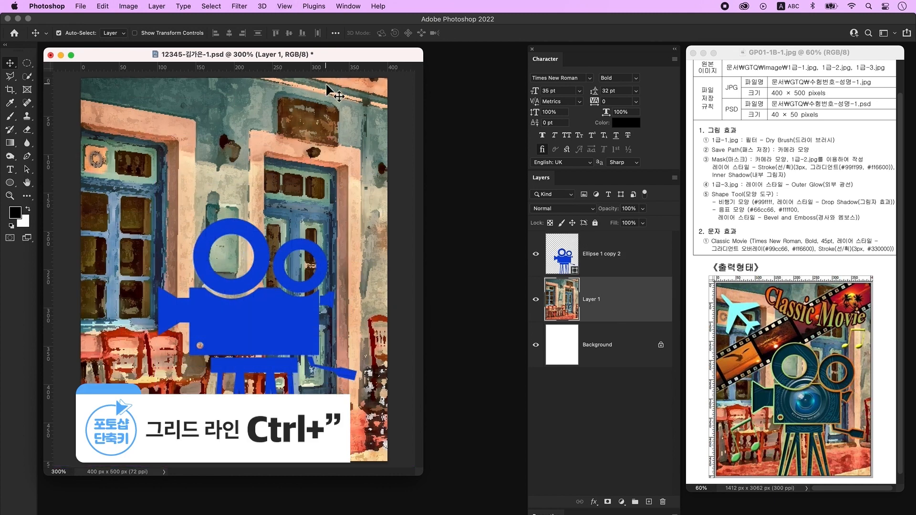
- Save the camera outline in the Paths panel as a path named '카메라 모양'
{"action": "left_click", "coordinate": [353, 8]}
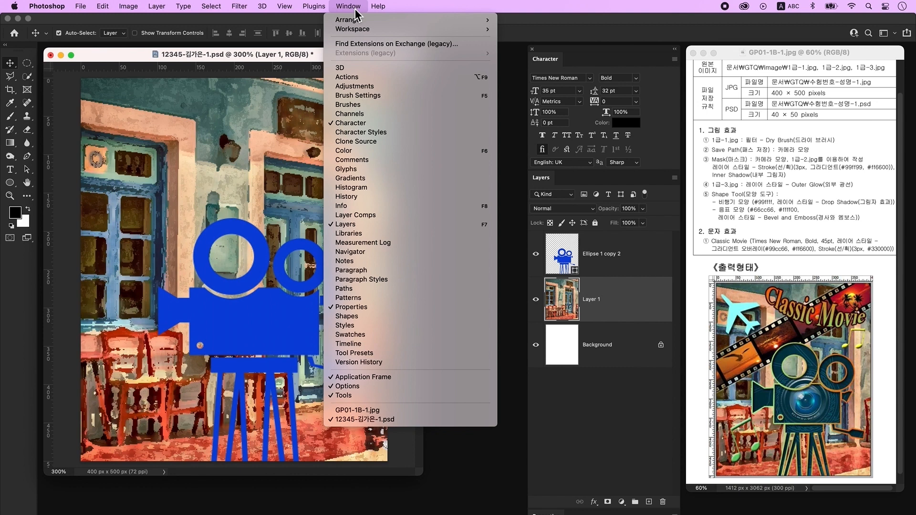
{"action": "left_click", "coordinate": [347, 289]}
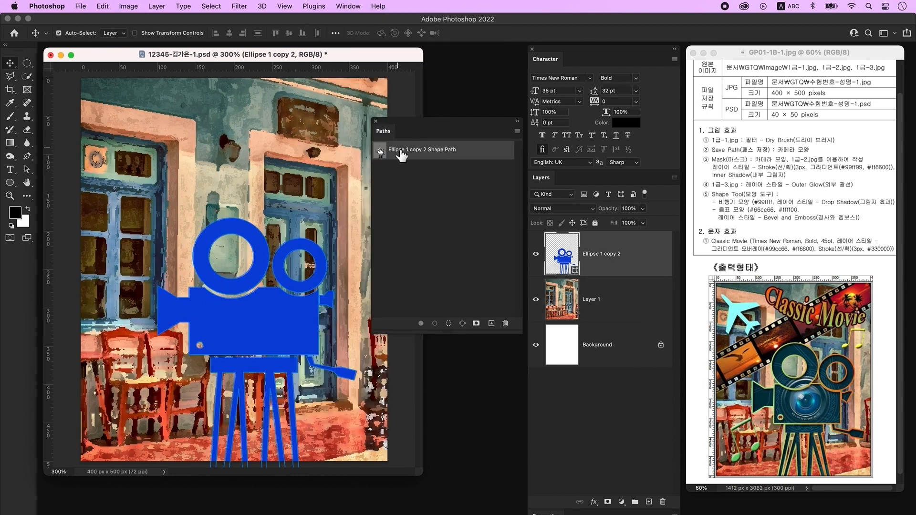
{"action": "double_click", "coordinate": [487, 151]}
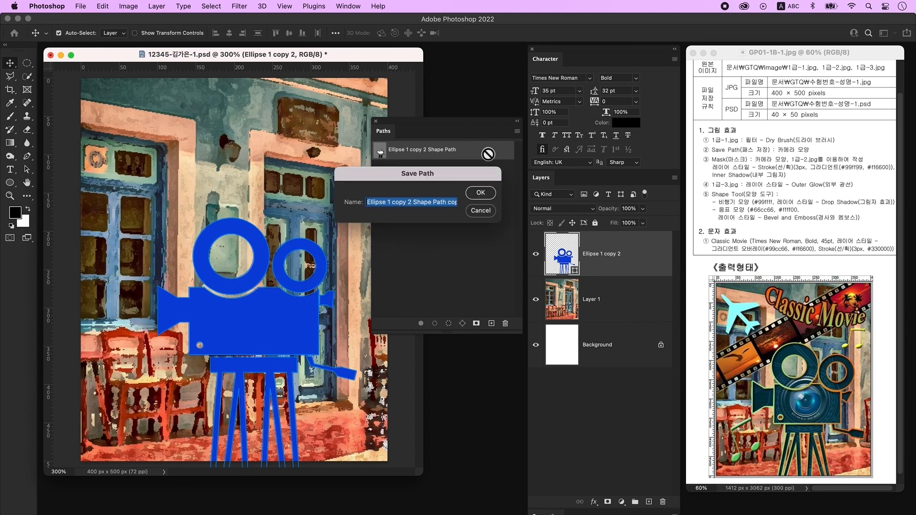
{"action": "key", "text": "BackSpace"}
{"action": "key", "text": "Caps_Lock"}
{"action": "type", "text": "카메라 모양"}
{"action": "key", "text": "Return"}
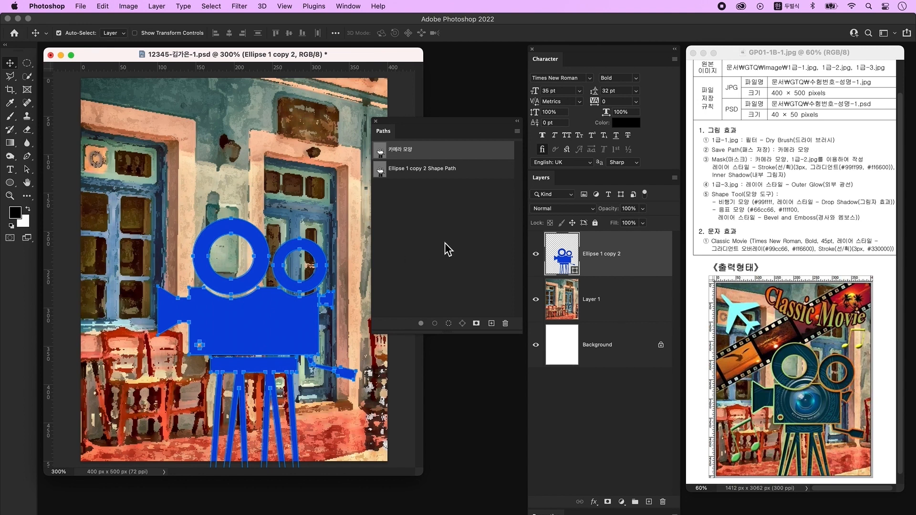
- Deselect the path, close the Paths panel, and bring up the Open dialog
{"action": "left_click", "coordinate": [445, 243]}
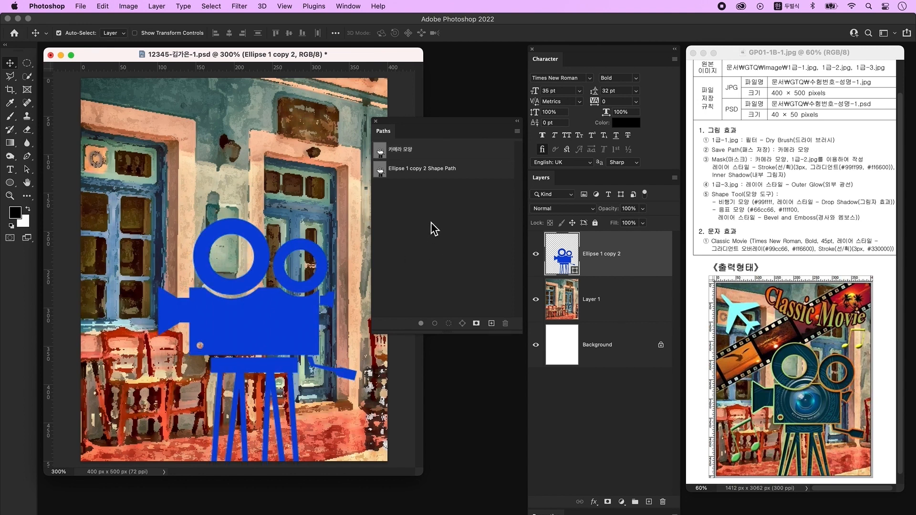
{"action": "left_click", "coordinate": [377, 121]}
{"action": "key", "text": "super+o"}
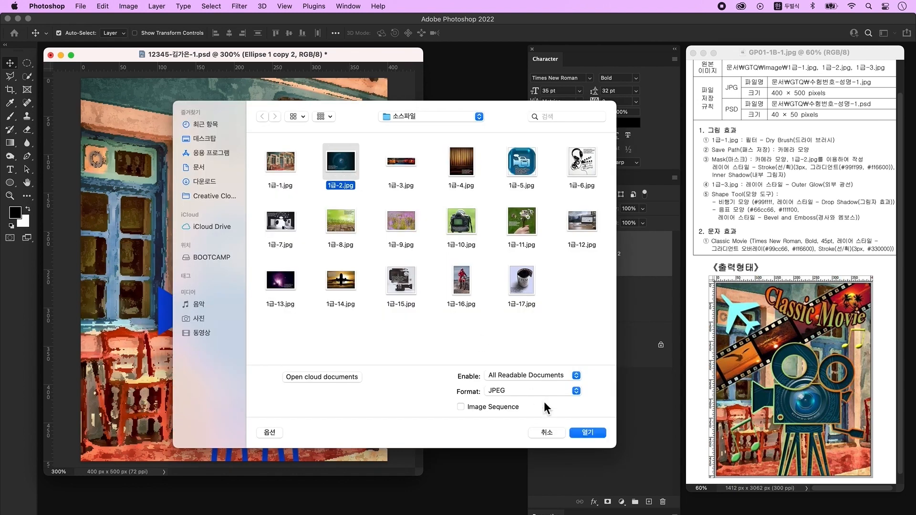
- Open 1급-2.jpg, drag the lens photo into the poster, and clip it to the camera shape
{"action": "left_click", "coordinate": [593, 432]}
{"action": "left_click_drag", "start_coordinate": [139, 77], "coordinate": [520, 159]}
{"action": "left_click_drag", "start_coordinate": [386, 251], "coordinate": [191, 224]}
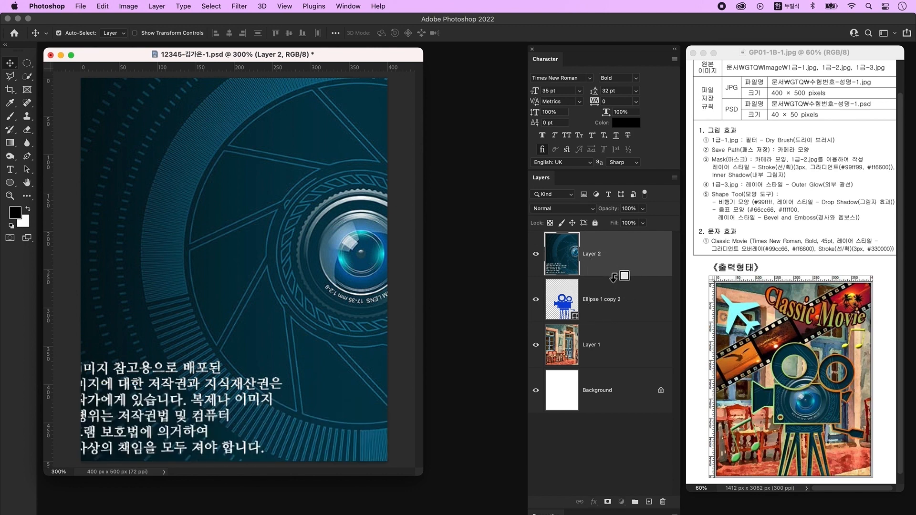
{"action": "left_click", "coordinate": [614, 278], "text": "alt"}
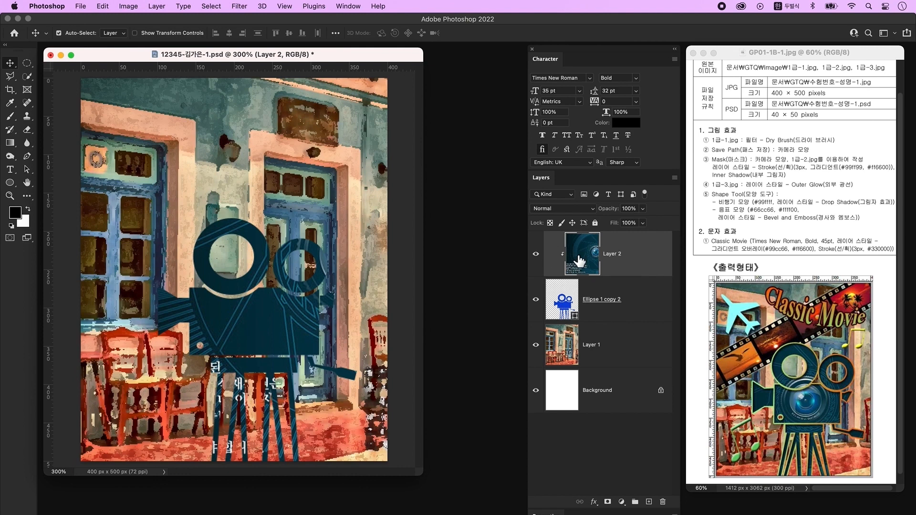
- Scale the lens photo to about 80.71% and centre the lens within the camera body
{"action": "key", "text": "super+t"}
{"action": "left_click_drag", "start_coordinate": [329, 191], "coordinate": [276, 254]}
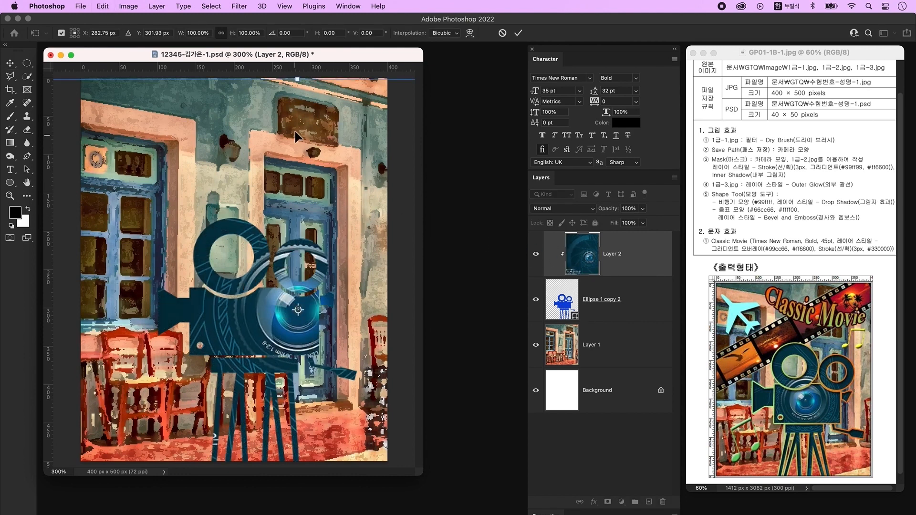
{"action": "left_click_drag", "start_coordinate": [297, 79], "coordinate": [298, 168]}
{"action": "left_click_drag", "start_coordinate": [287, 322], "coordinate": [243, 288]}
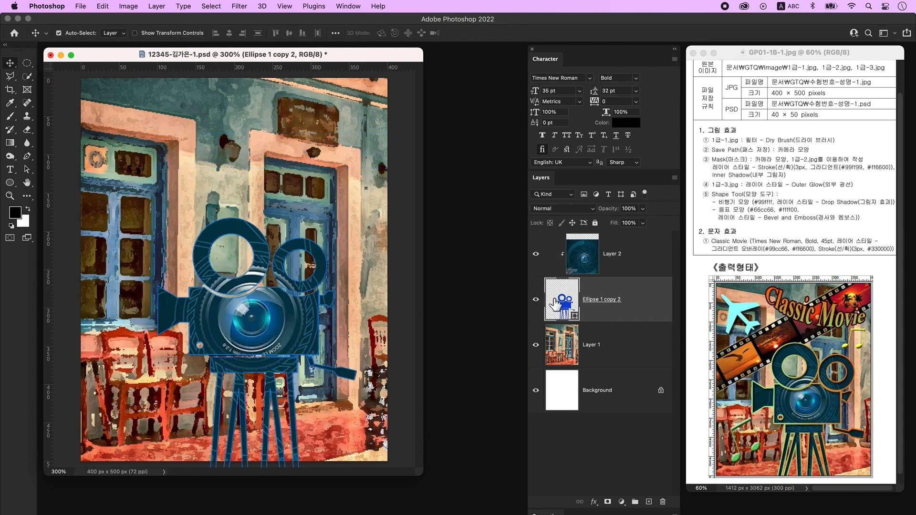
- Add a 3 px gradient Stroke layer style to the camera shape
{"action": "double_click", "coordinate": [651, 307]}
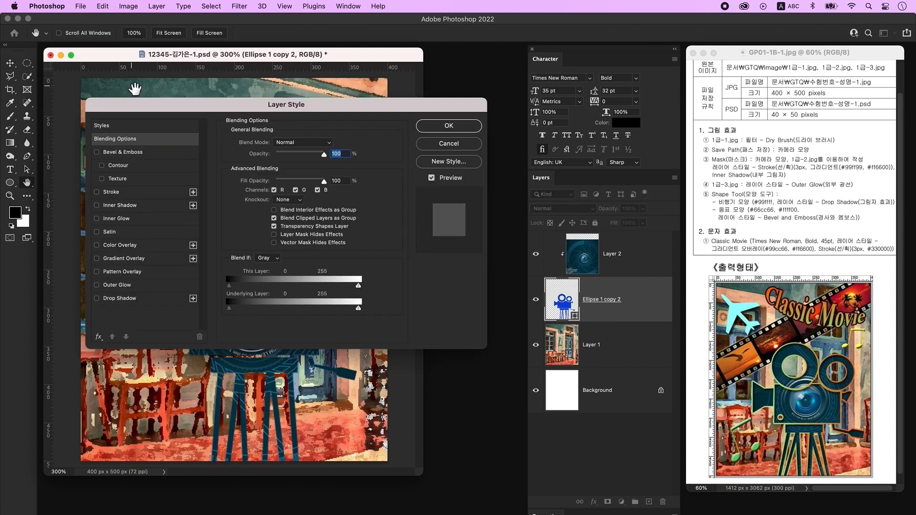
{"action": "left_click", "coordinate": [119, 192]}
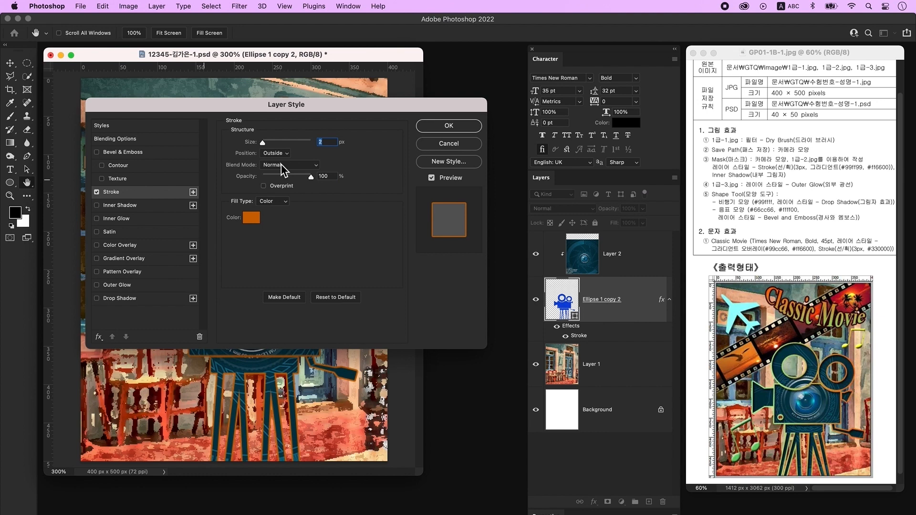
{"action": "type", "text": "3"}
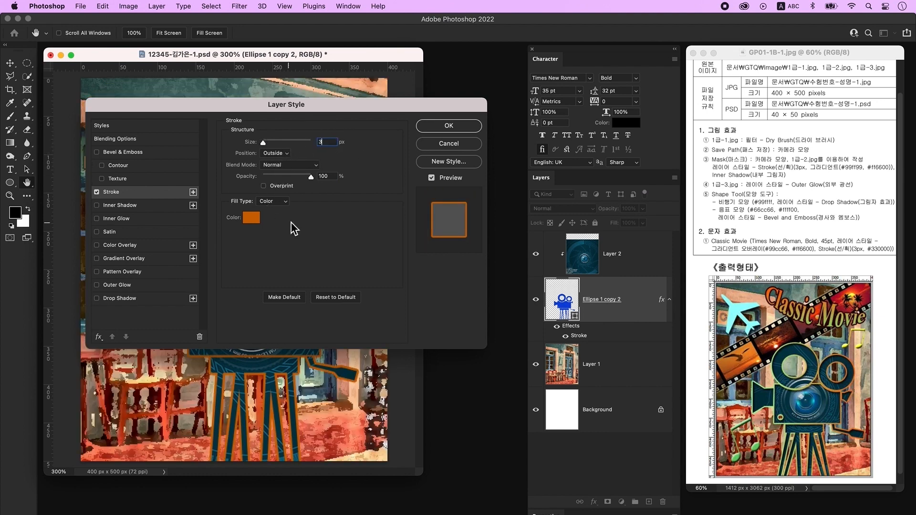
{"action": "left_click", "coordinate": [283, 212]}
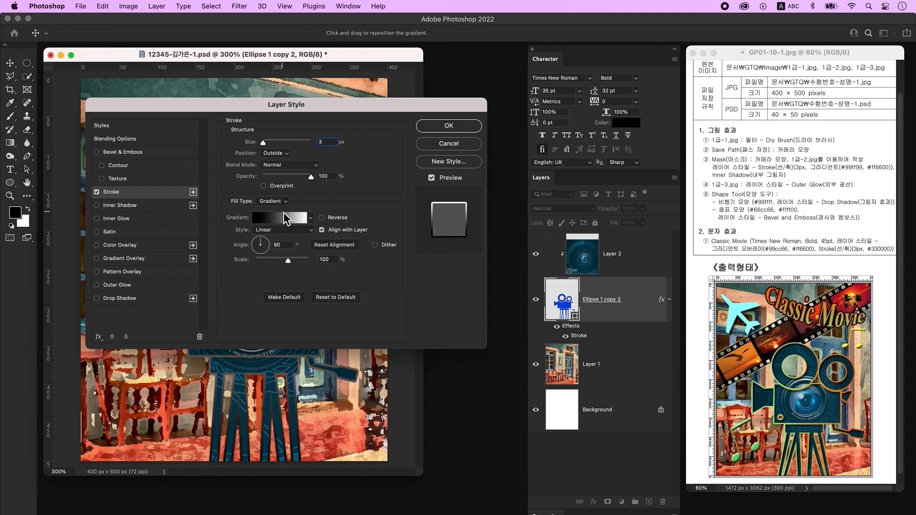
{"action": "left_click", "coordinate": [284, 219]}
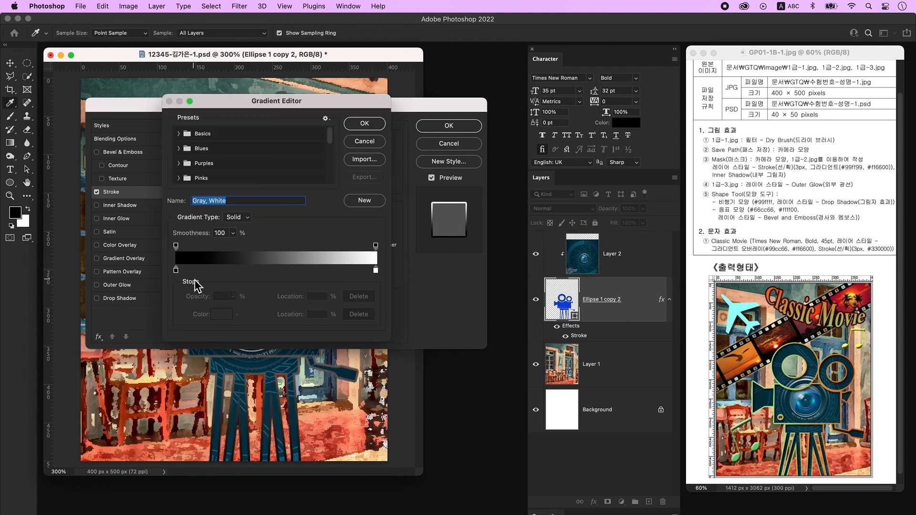
- Set the stroke gradient from 99ff99 to ff6600 at a 0° angle
{"action": "left_click", "coordinate": [176, 271]}
{"action": "double_click", "coordinate": [176, 271]}
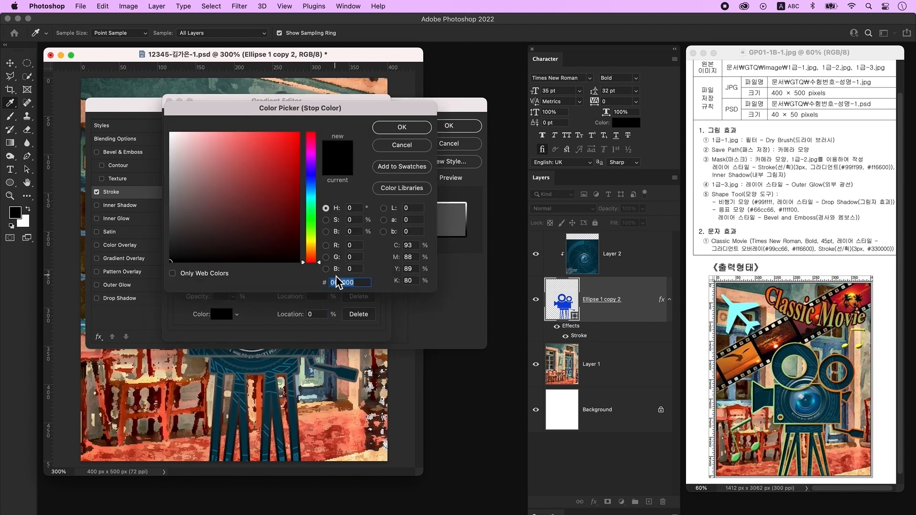
{"action": "type", "text": "99ff99"}
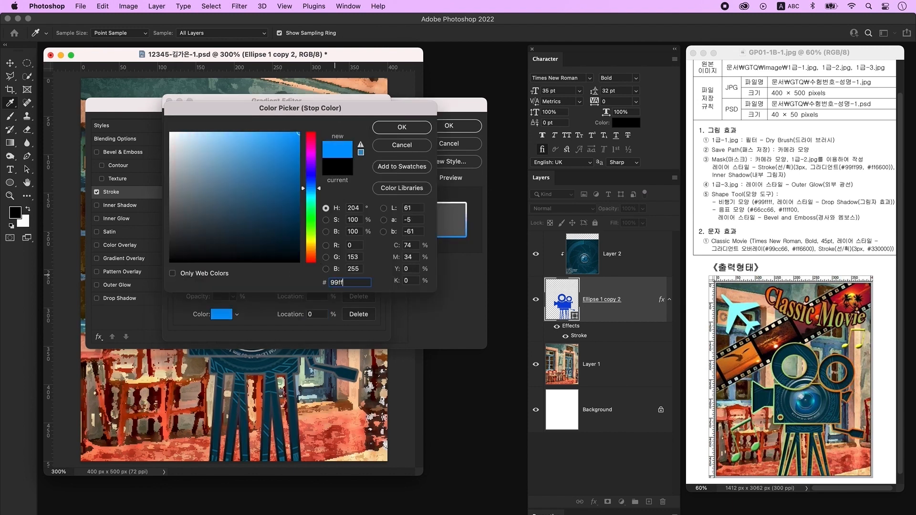
{"action": "key", "text": "Return"}
{"action": "left_click", "coordinate": [376, 270]}
{"action": "double_click", "coordinate": [376, 270]}
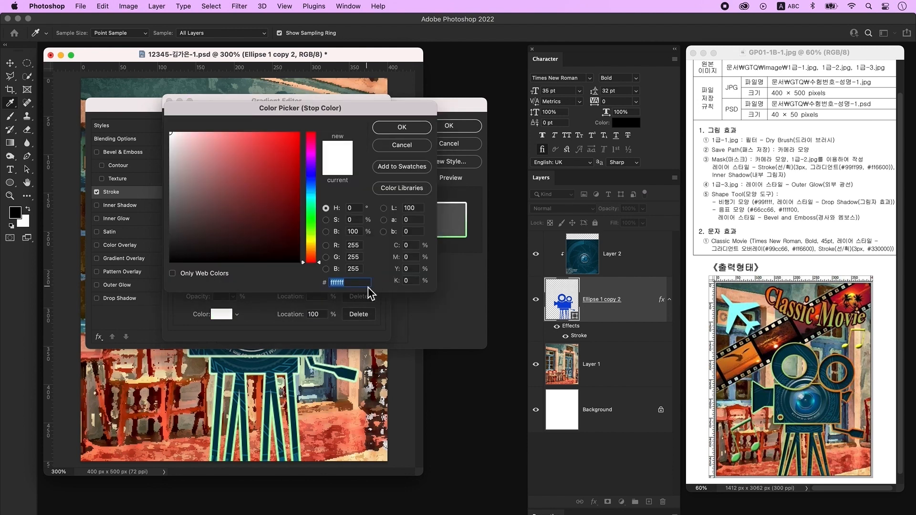
{"action": "type", "text": "ff6600"}
{"action": "key", "text": "Return"}
{"action": "key", "text": "Return"}
{"action": "type", "text": "0"}
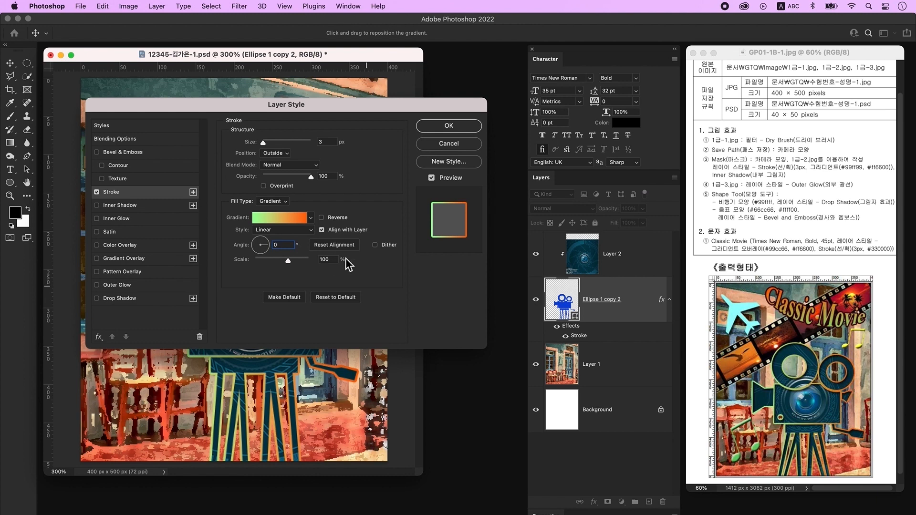
- Add an Inner Shadow, apply the layer styles, and bring up the Open dialog
{"action": "left_click", "coordinate": [125, 205]}
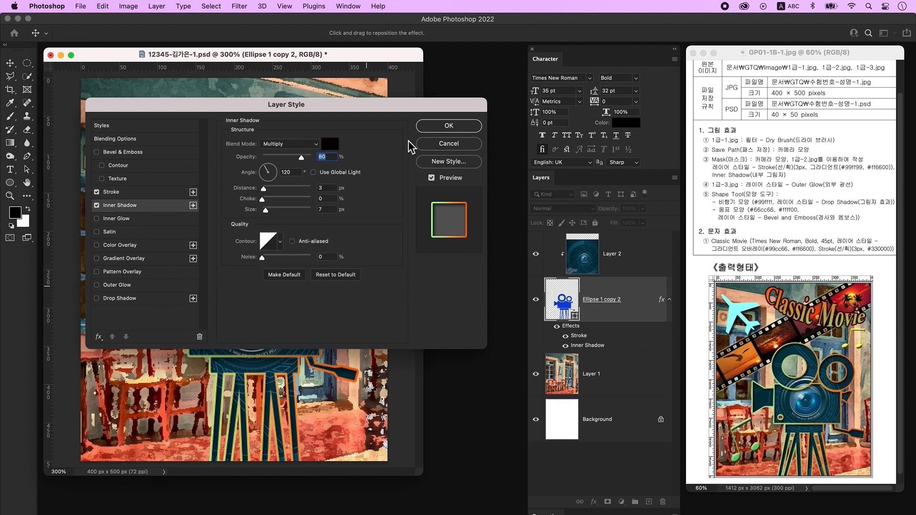
{"action": "left_click", "coordinate": [449, 125]}
{"action": "key", "text": "w"}
{"action": "key", "text": "super+o"}
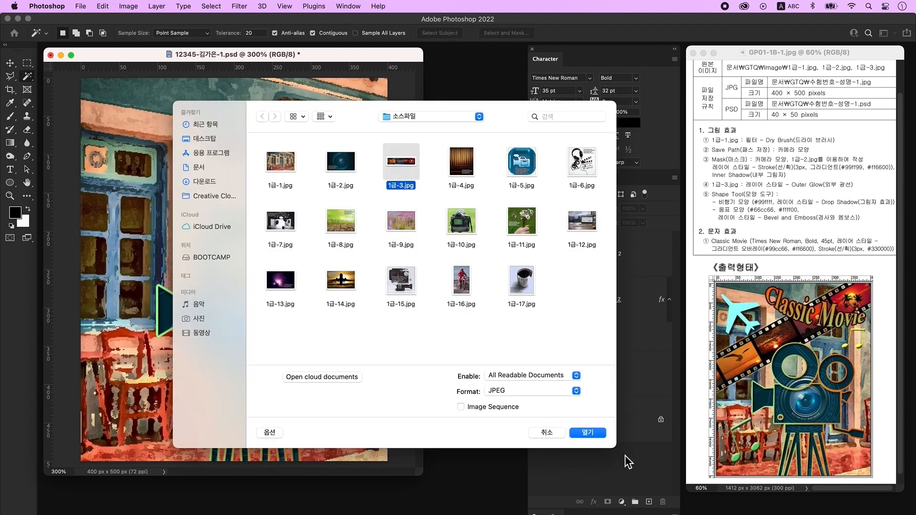
- Open 1급-3.jpg and marquee-select a rectangular band across the film strip
{"action": "left_click", "coordinate": [588, 433]}
{"action": "left_click", "coordinate": [29, 63]}
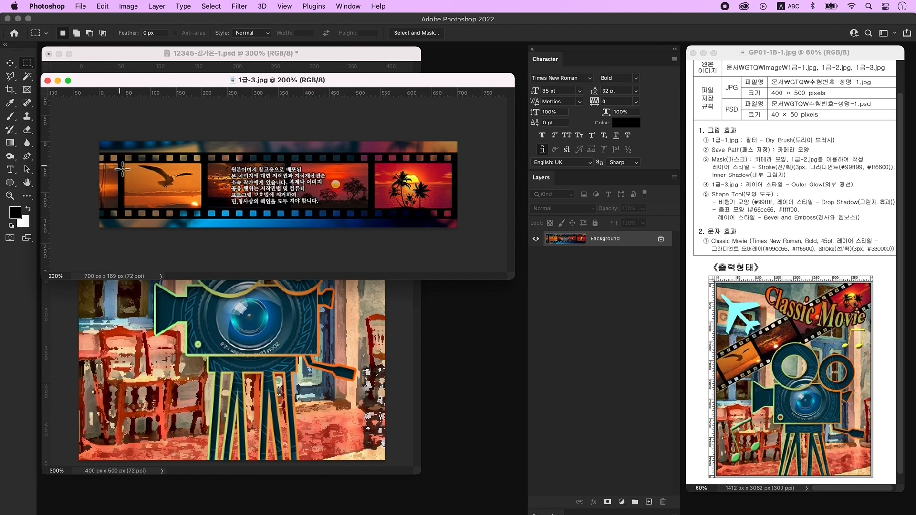
{"action": "left_click_drag", "start_coordinate": [100, 163], "coordinate": [467, 213]}
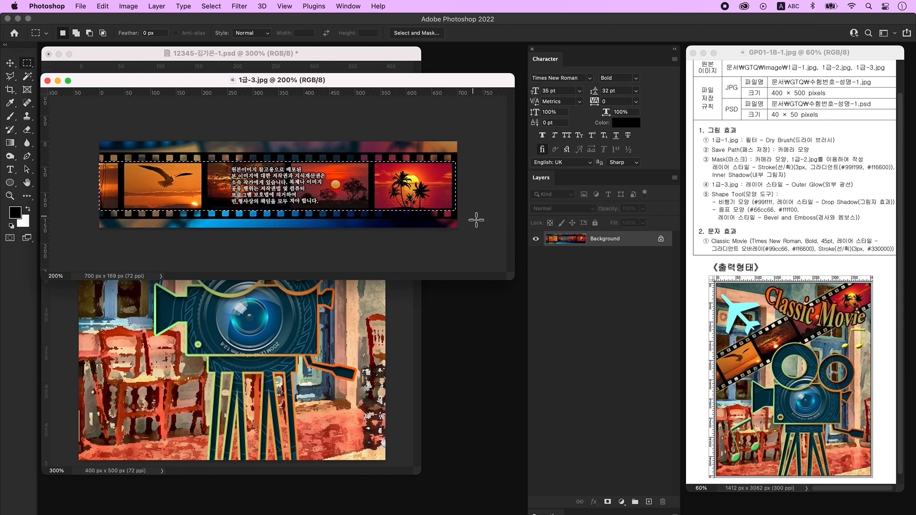
- Copy the selected film-strip band to its own layer and check it against the Background
{"action": "key", "text": "ctrl+j"}
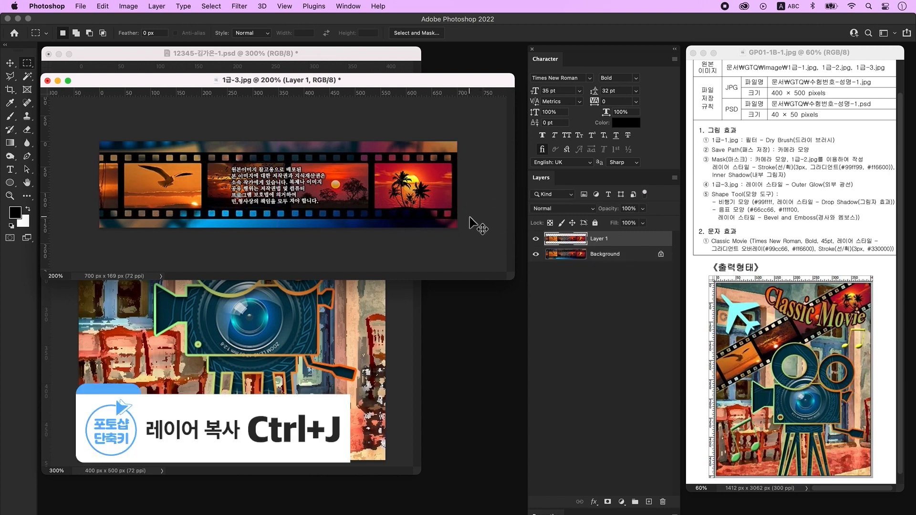
{"action": "left_click", "coordinate": [536, 255]}
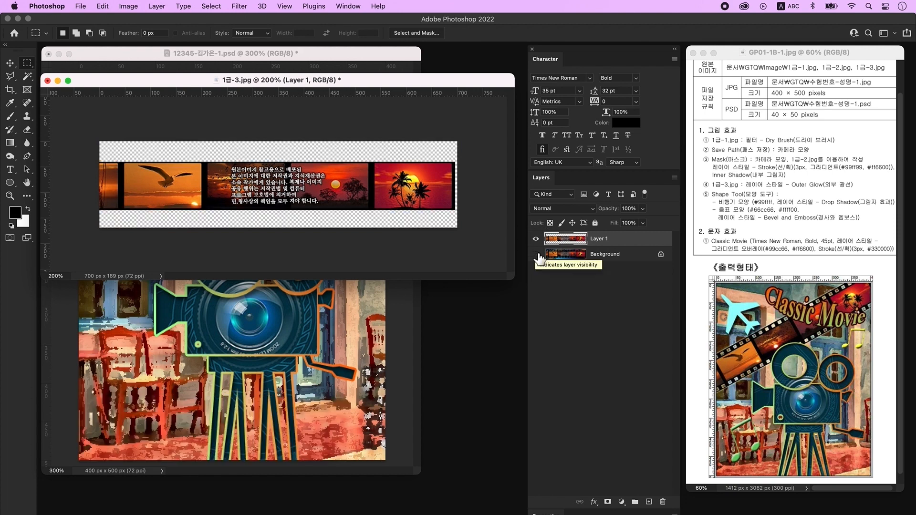
{"action": "left_click", "coordinate": [537, 255]}
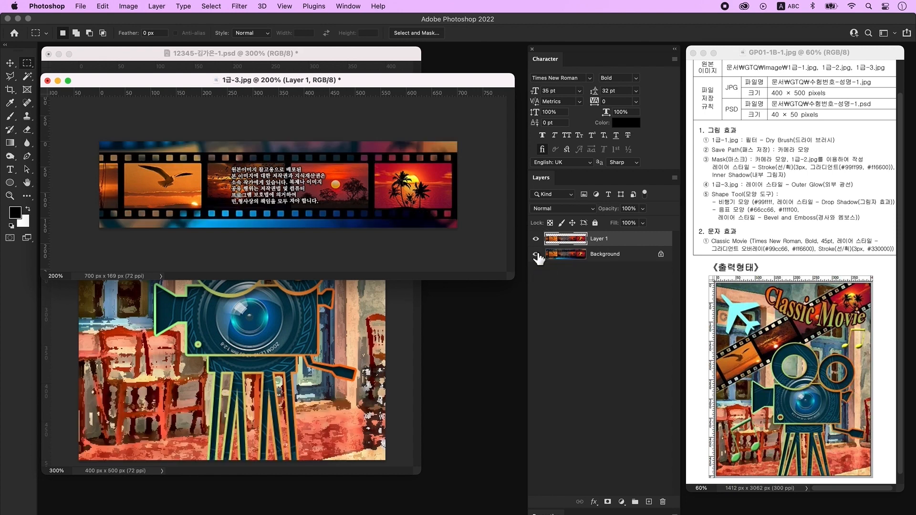
{"action": "left_click", "coordinate": [603, 258]}
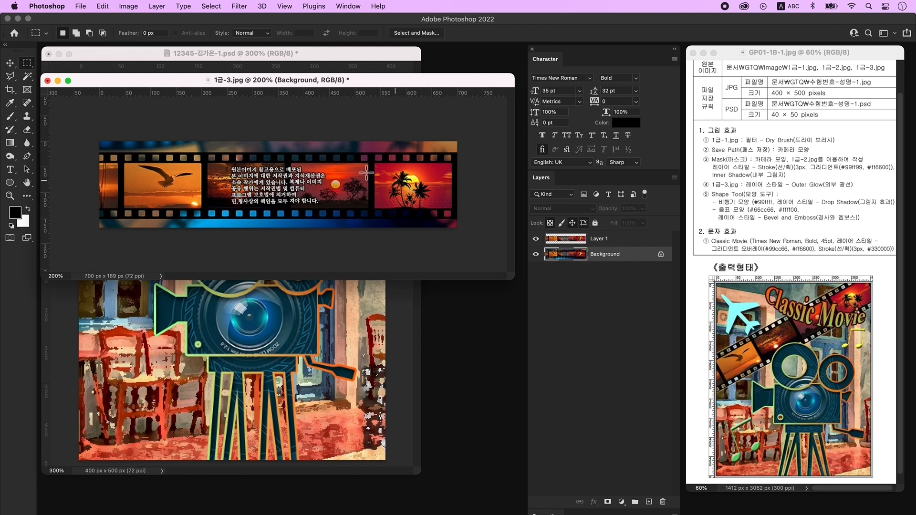
- Select the black strip frame by colour, copy it to a layer, and merge both strip layers
{"action": "left_click", "coordinate": [28, 78]}
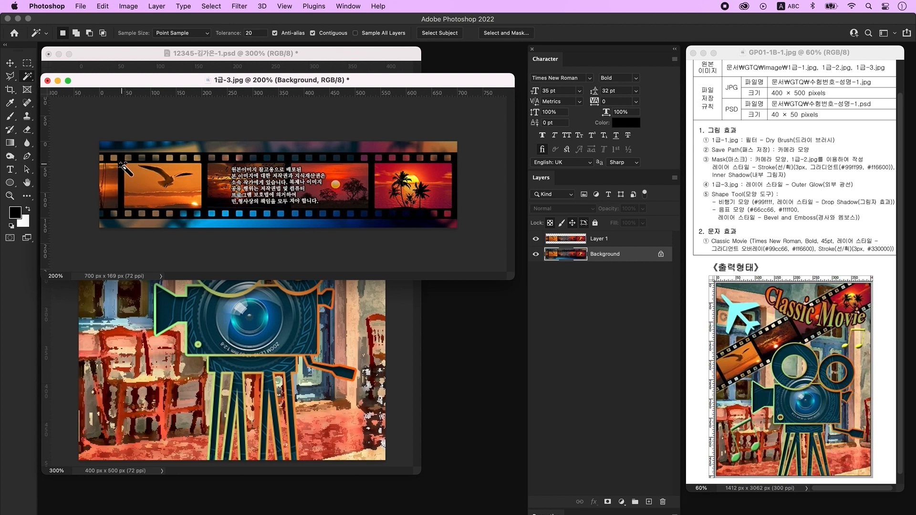
{"action": "left_click", "coordinate": [122, 164]}
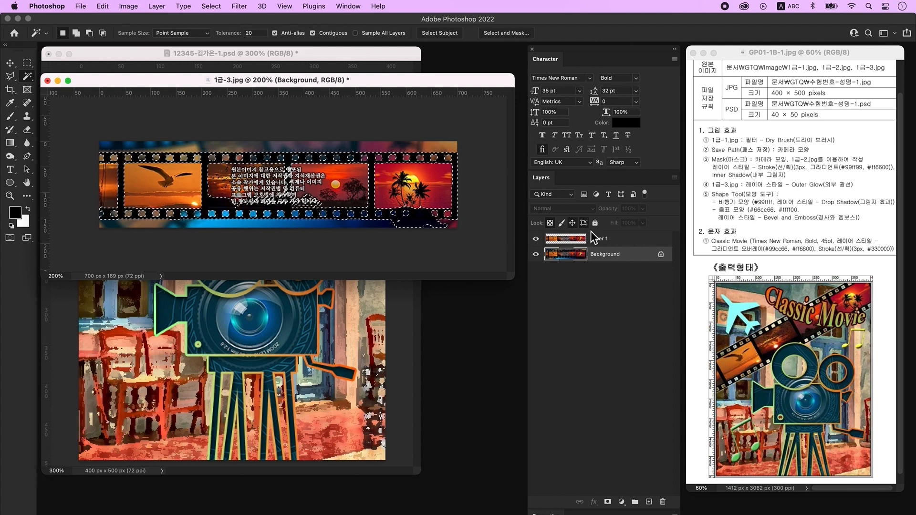
{"action": "key", "text": "ctrl+j"}
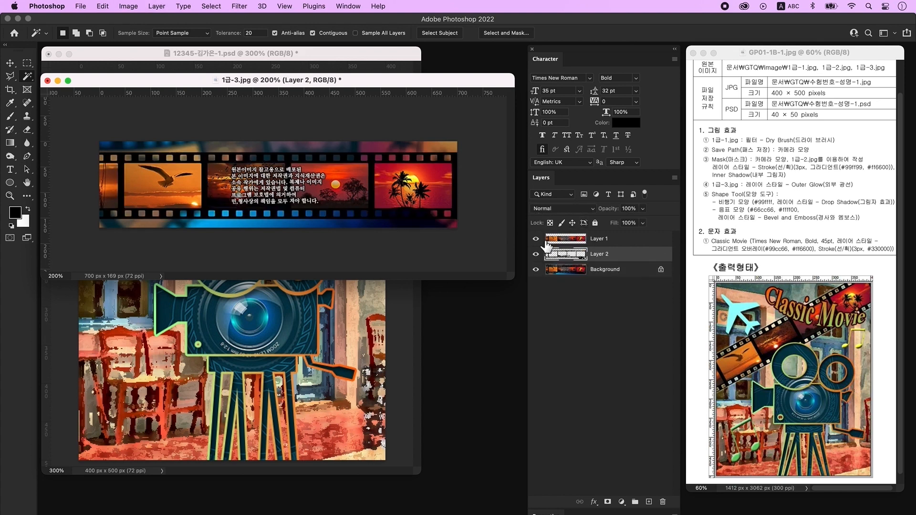
{"action": "left_click", "coordinate": [536, 270]}
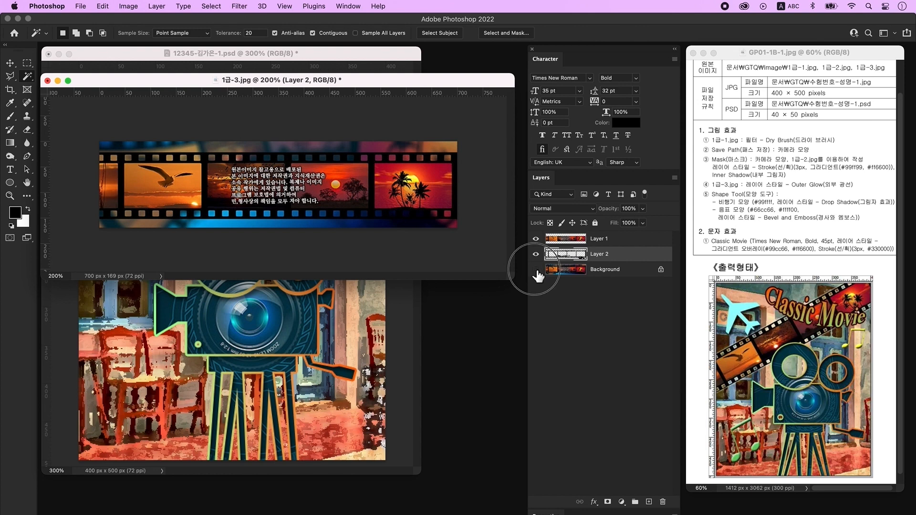
{"action": "left_click", "coordinate": [605, 240]}
{"action": "left_click", "coordinate": [607, 255], "text": "shift"}
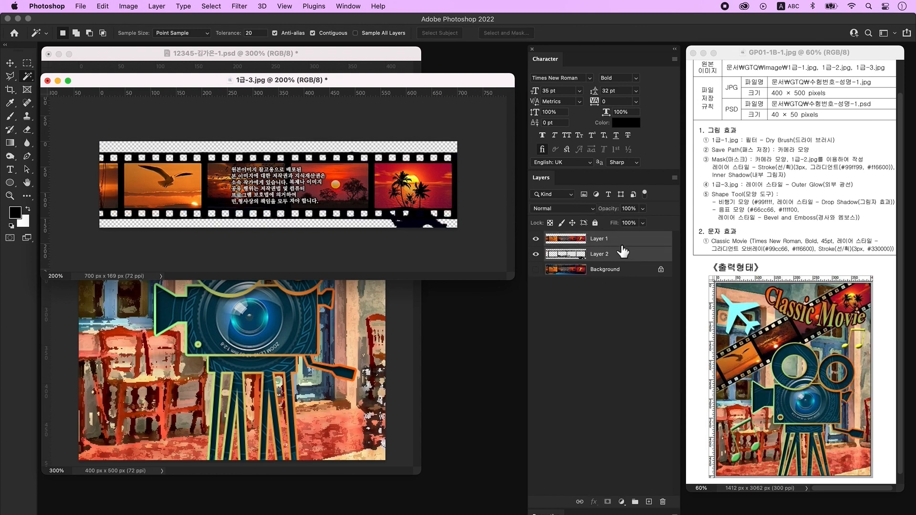
{"action": "key", "text": "super+e"}
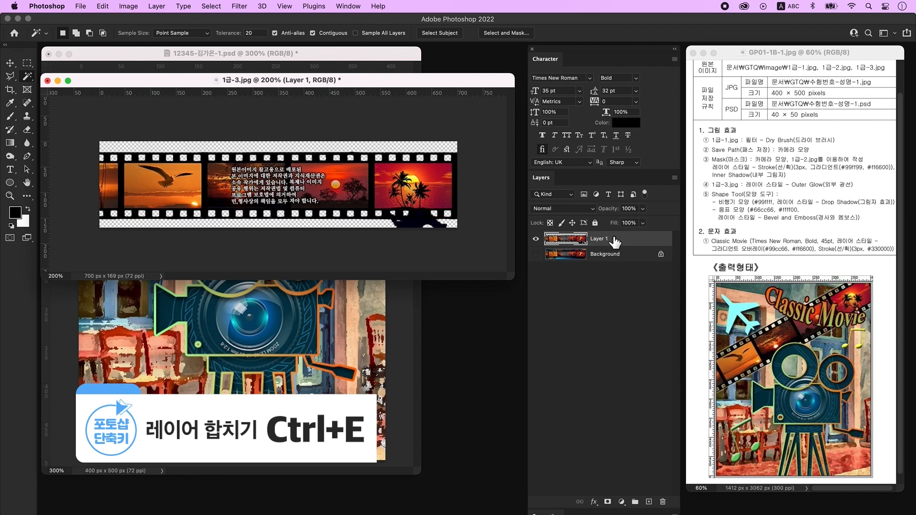
- Erase the dark patch below the film strip with a rectangular marquee
{"action": "key", "text": "m"}
{"action": "left_click_drag", "start_coordinate": [472, 243], "coordinate": [293, 224]}
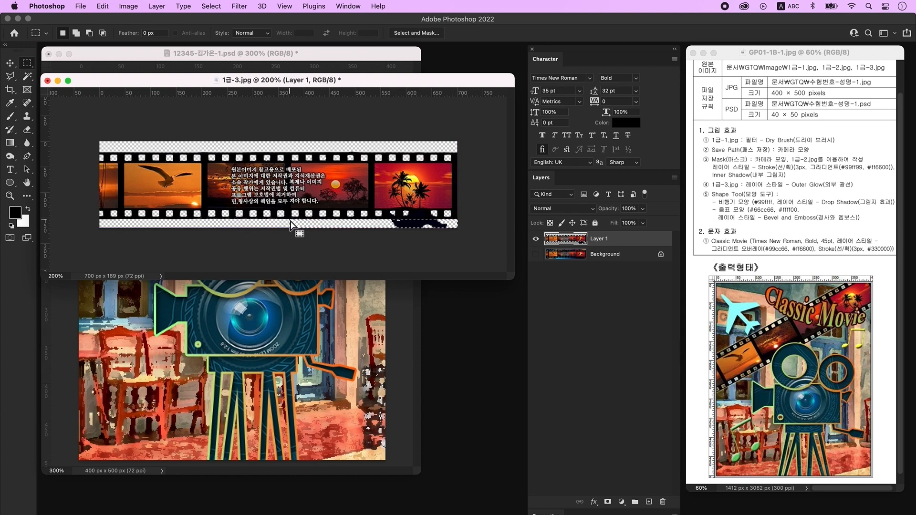
{"action": "key", "text": "Delete"}
{"action": "key", "text": "super+d"}
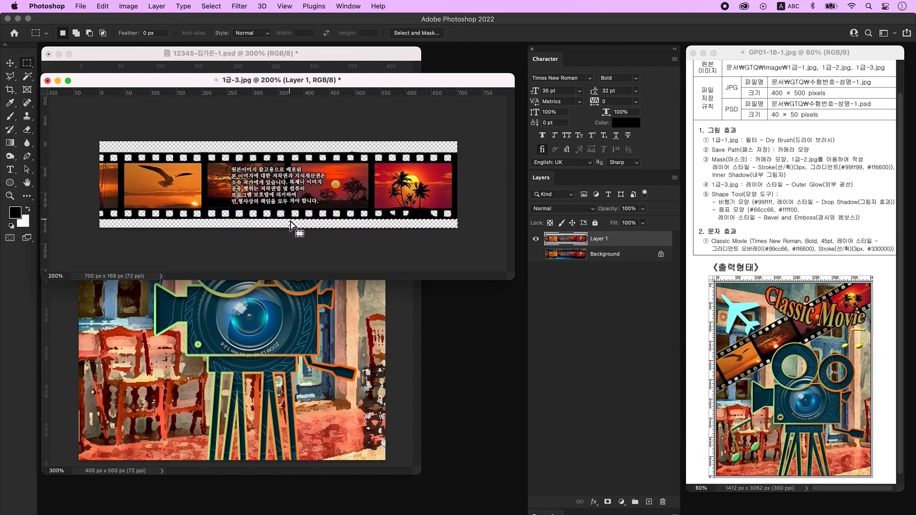
- Bring the film strip into the poster, scaled and rotated diagonally across the upper half
{"action": "left_click", "coordinate": [10, 64]}
{"action": "left_click_drag", "start_coordinate": [247, 74], "coordinate": [248, 93]}
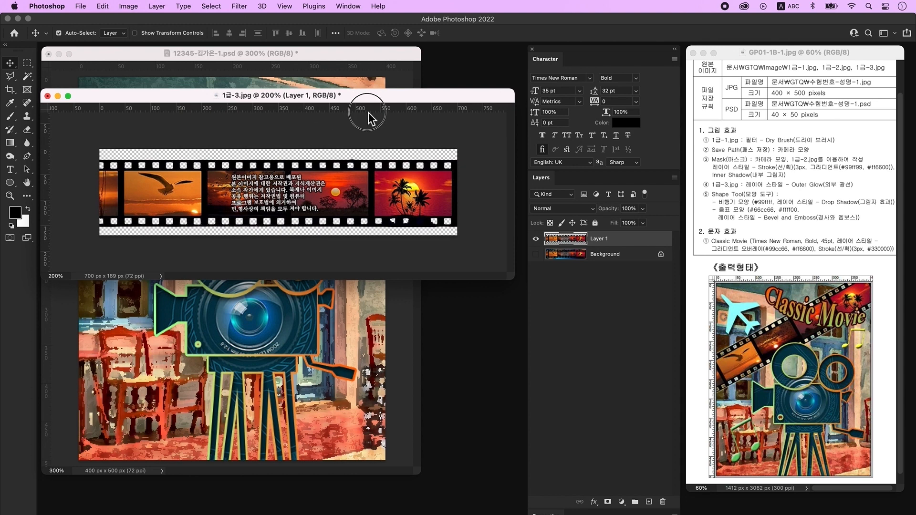
{"action": "left_click_drag", "start_coordinate": [348, 96], "coordinate": [370, 191]}
{"action": "left_click_drag", "start_coordinate": [601, 244], "coordinate": [315, 164]}
{"action": "key", "text": "super+t"}
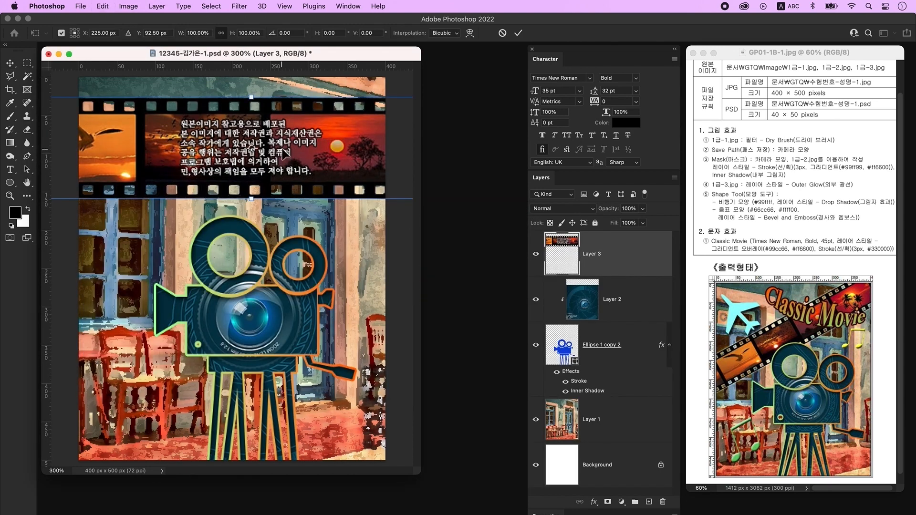
{"action": "left_click_drag", "start_coordinate": [251, 97], "coordinate": [251, 132]}
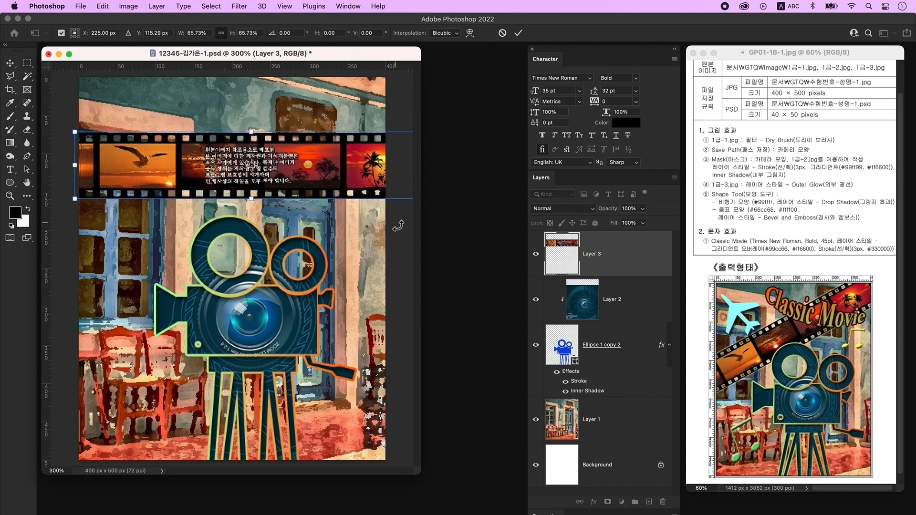
{"action": "left_click_drag", "start_coordinate": [399, 225], "coordinate": [407, 179]}
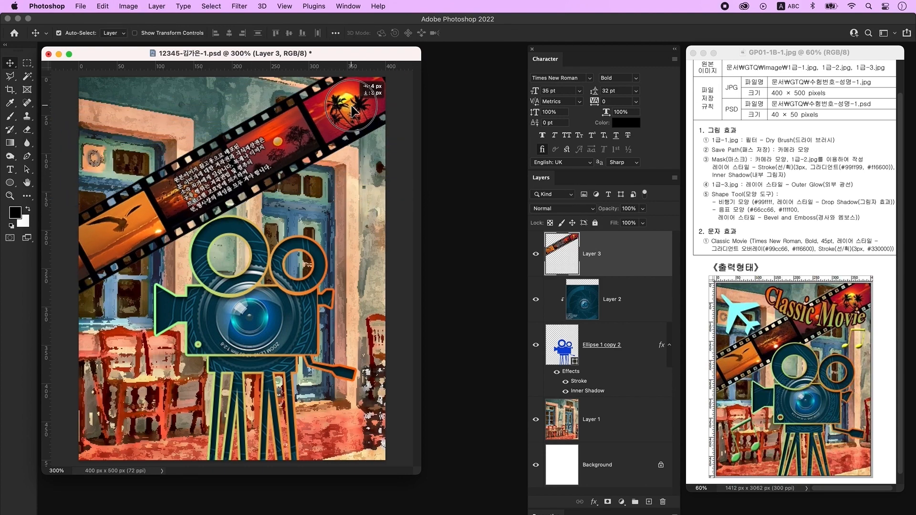
{"action": "left_click_drag", "start_coordinate": [348, 104], "coordinate": [351, 107]}
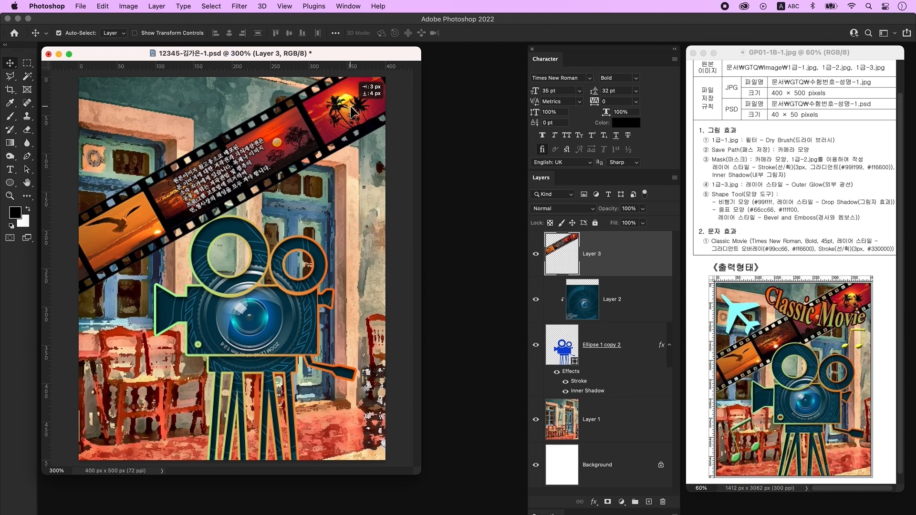
- Give the film strip an Outer Glow layer style and nudge it slightly lower-left
{"action": "double_click", "coordinate": [655, 258]}
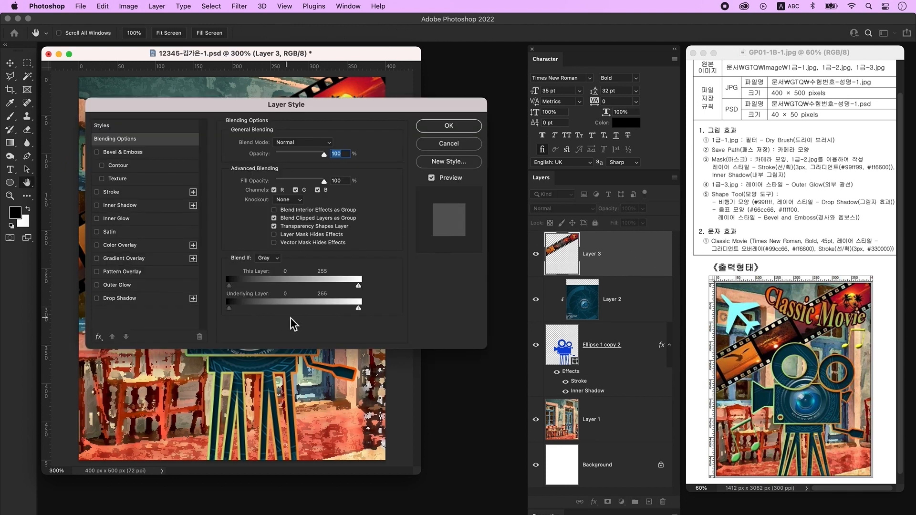
{"action": "left_click", "coordinate": [136, 286]}
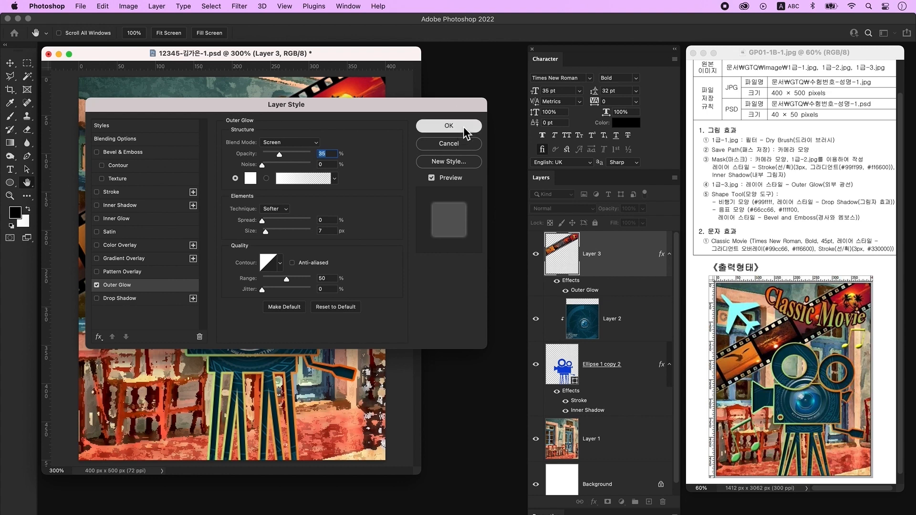
{"action": "left_click", "coordinate": [464, 130]}
{"action": "left_click_drag", "start_coordinate": [341, 113], "coordinate": [339, 115]}
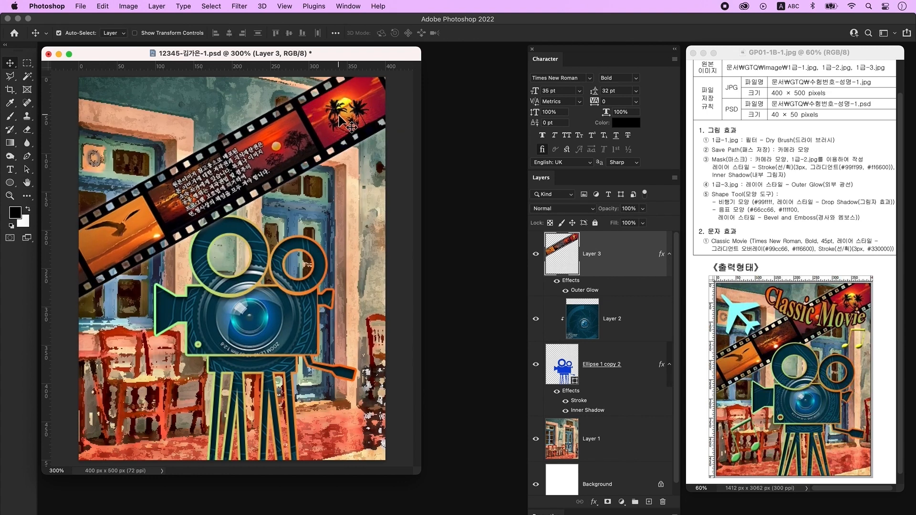
- Move the film strip layer beneath the camera and add a new empty layer
{"action": "left_click_drag", "start_coordinate": [624, 260], "coordinate": [630, 411]}
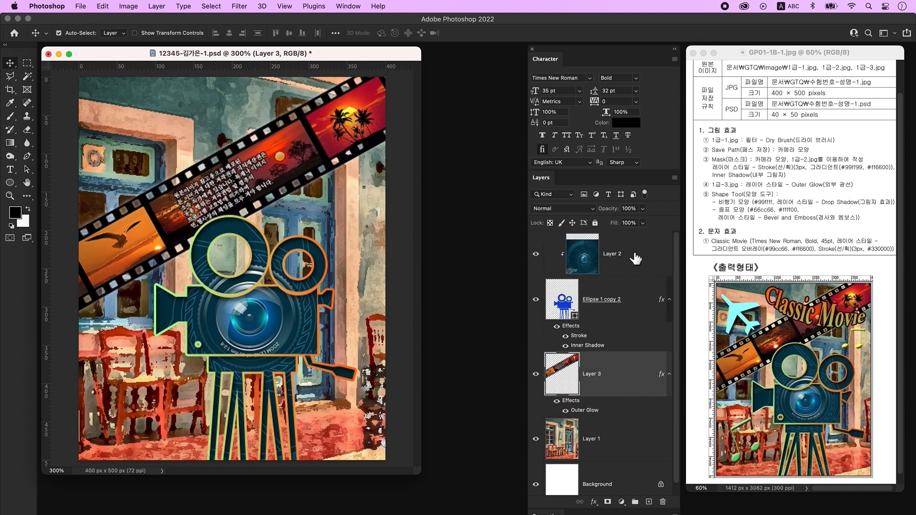
{"action": "left_click", "coordinate": [635, 253]}
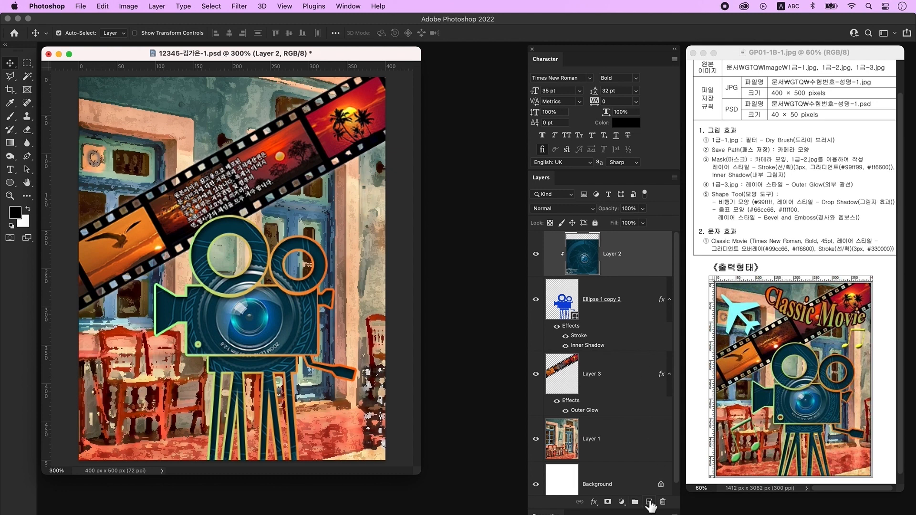
{"action": "left_click", "coordinate": [649, 502]}
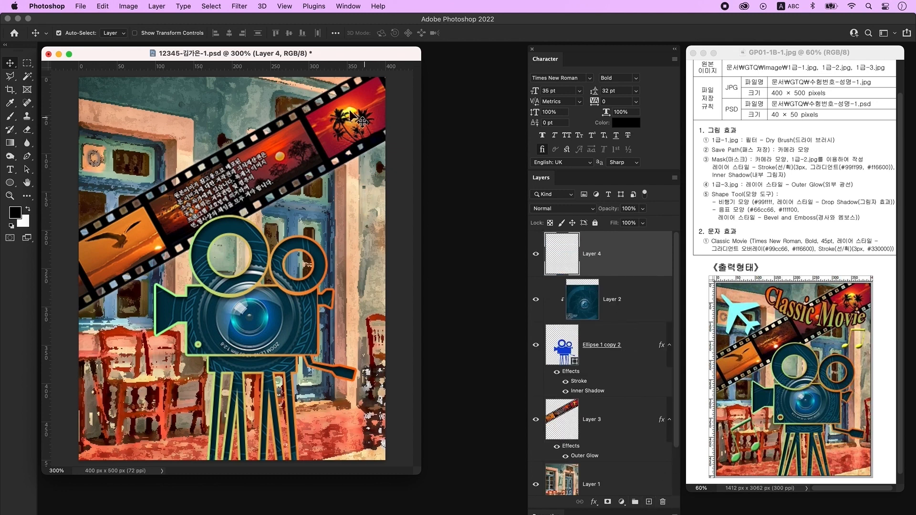
{"action": "left_click_drag", "start_coordinate": [10, 183], "coordinate": [11, 189]}
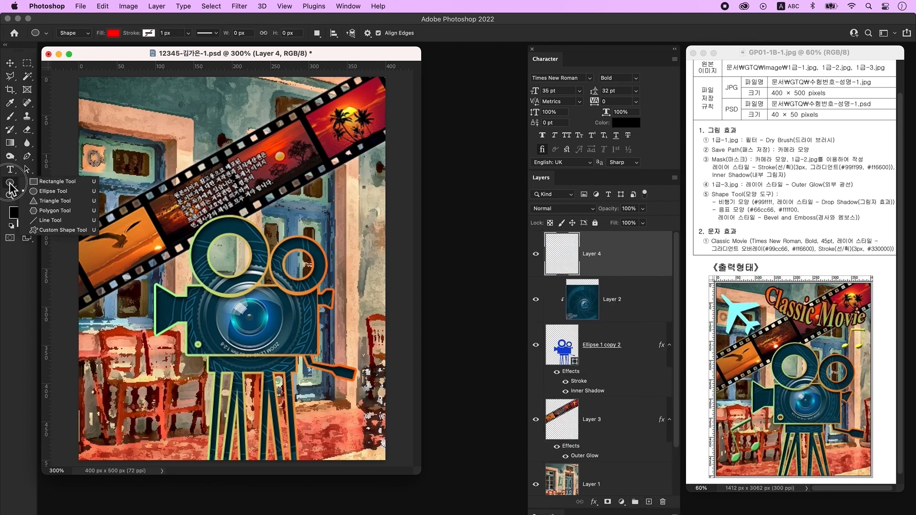
- Draw a cyan Airplane custom shape in the poster's upper left
{"action": "left_click", "coordinate": [71, 230]}
{"action": "left_click", "coordinate": [114, 33]}
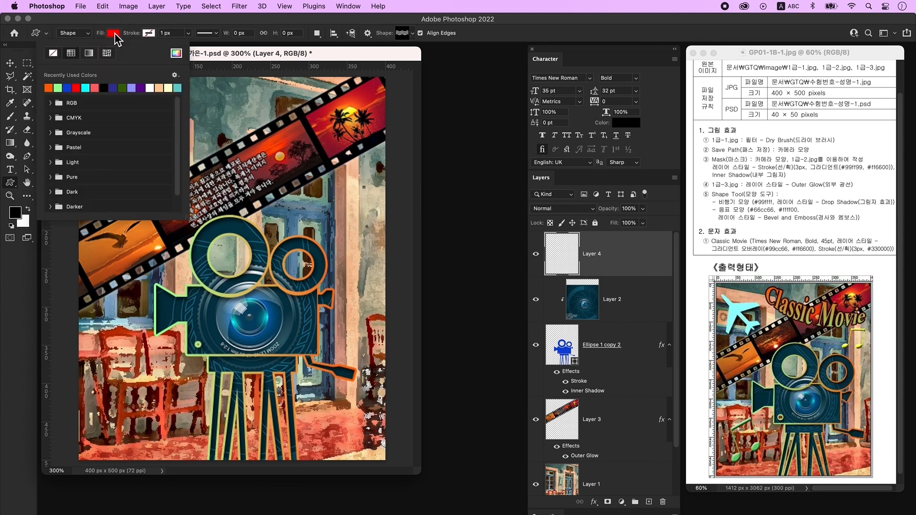
{"action": "left_click", "coordinate": [85, 89]}
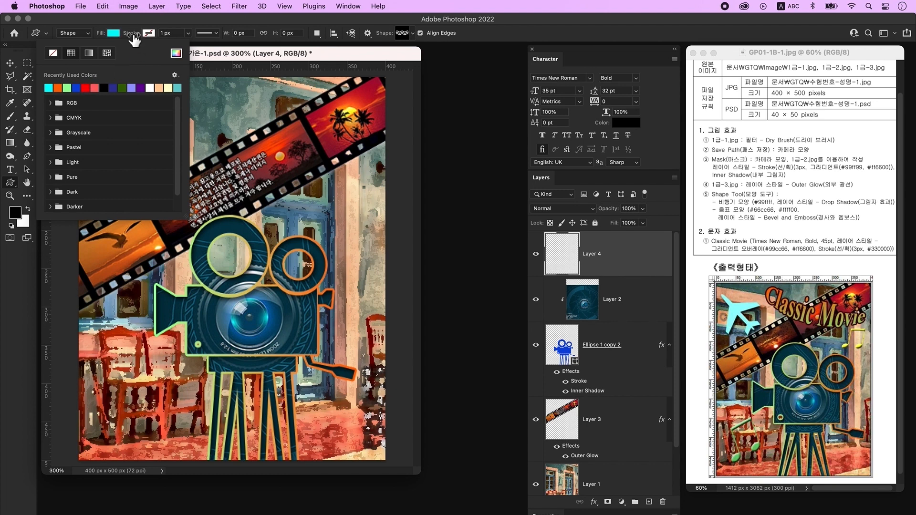
{"action": "left_click", "coordinate": [330, 52]}
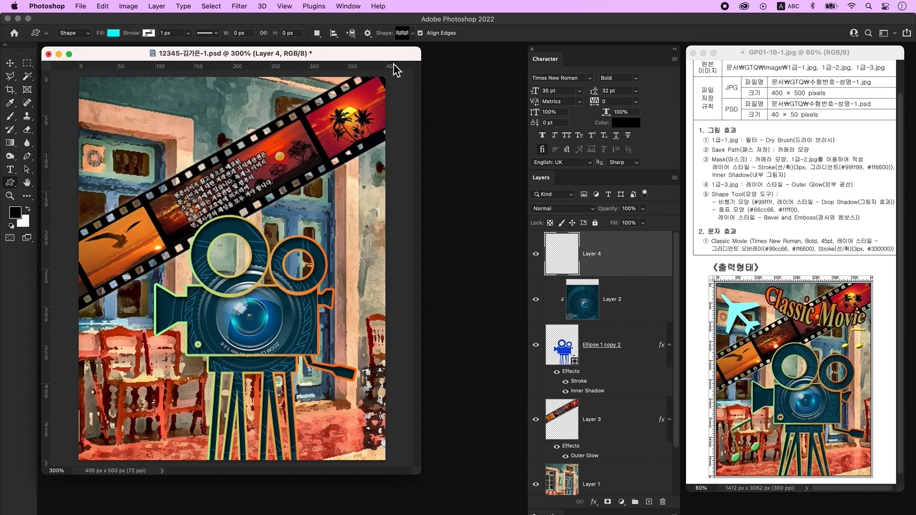
{"action": "left_click", "coordinate": [406, 35]}
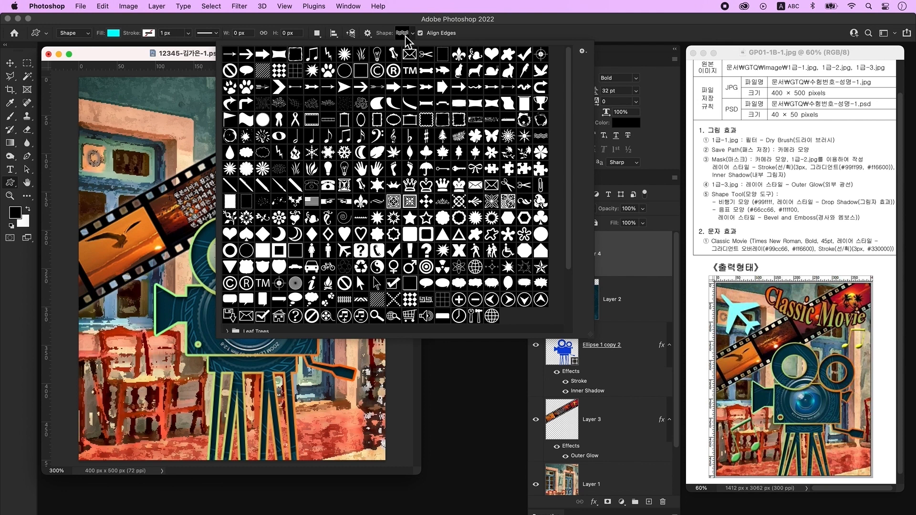
{"action": "left_click", "coordinate": [344, 251]}
{"action": "left_click", "coordinate": [198, 61]}
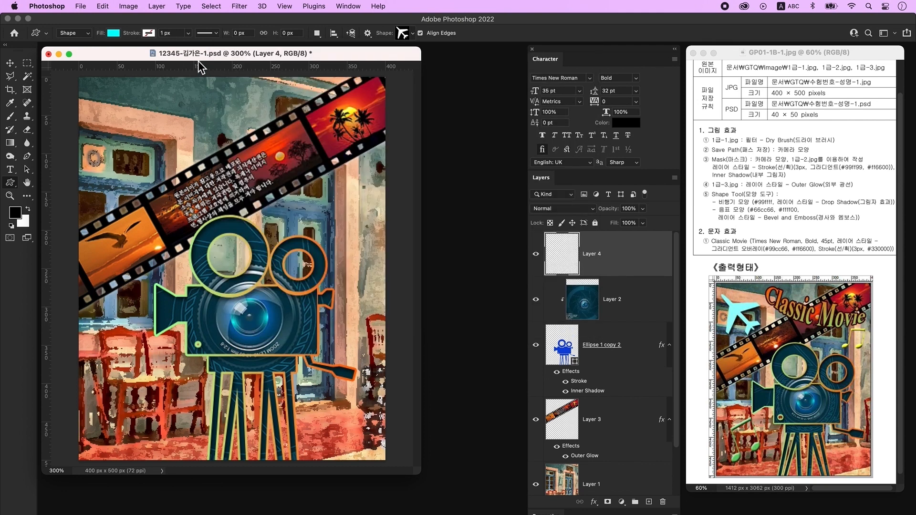
{"action": "left_click_drag", "start_coordinate": [102, 100], "coordinate": [172, 206]}
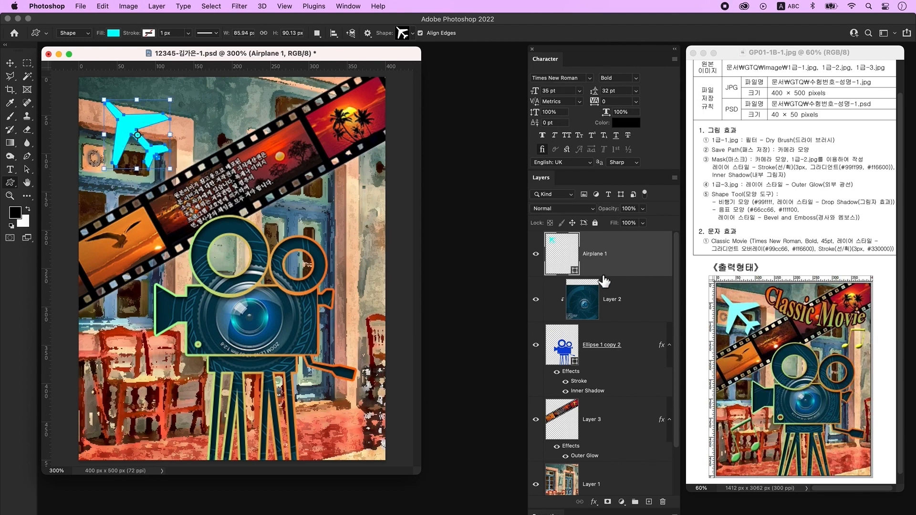
- Recolour the airplane #99ffff, add a Drop Shadow, and add a new empty layer above it
{"action": "double_click", "coordinate": [560, 255]}
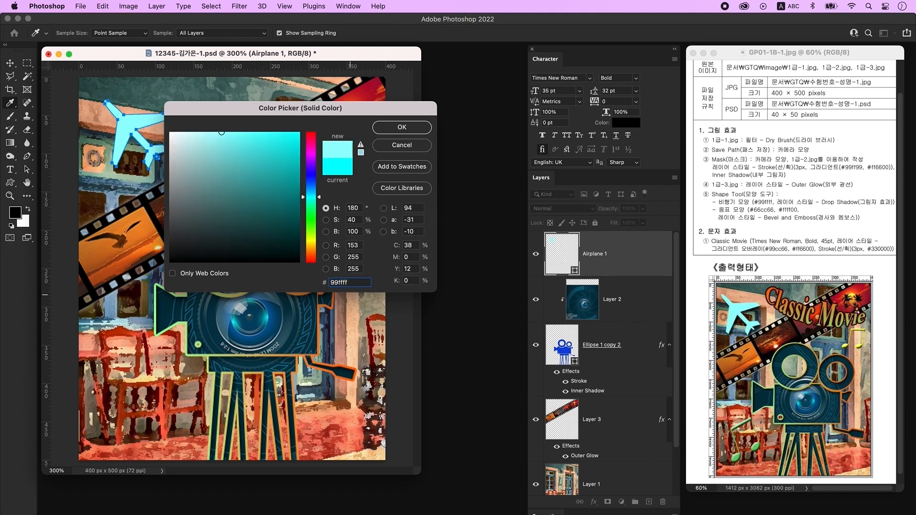
{"action": "key", "text": "Return"}
{"action": "left_click", "coordinate": [632, 260]}
{"action": "double_click", "coordinate": [631, 258]}
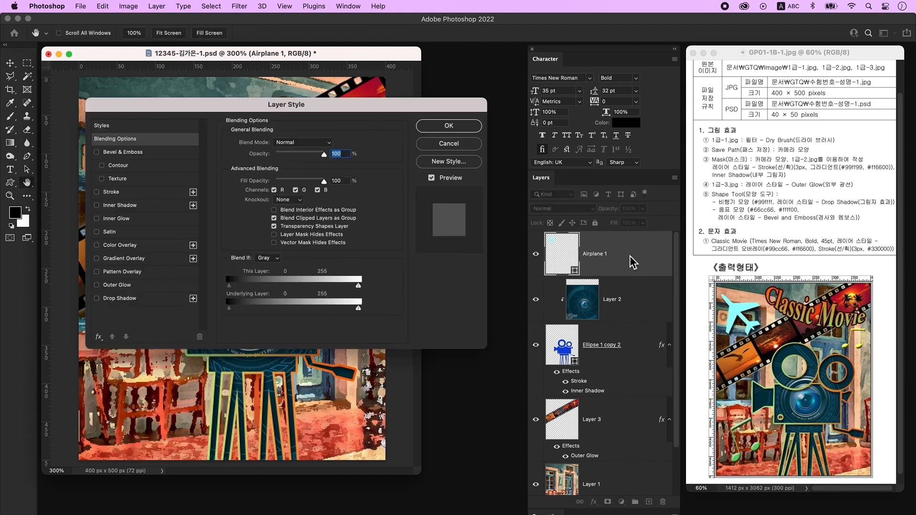
{"action": "left_click", "coordinate": [136, 299]}
{"action": "left_click", "coordinate": [468, 126]}
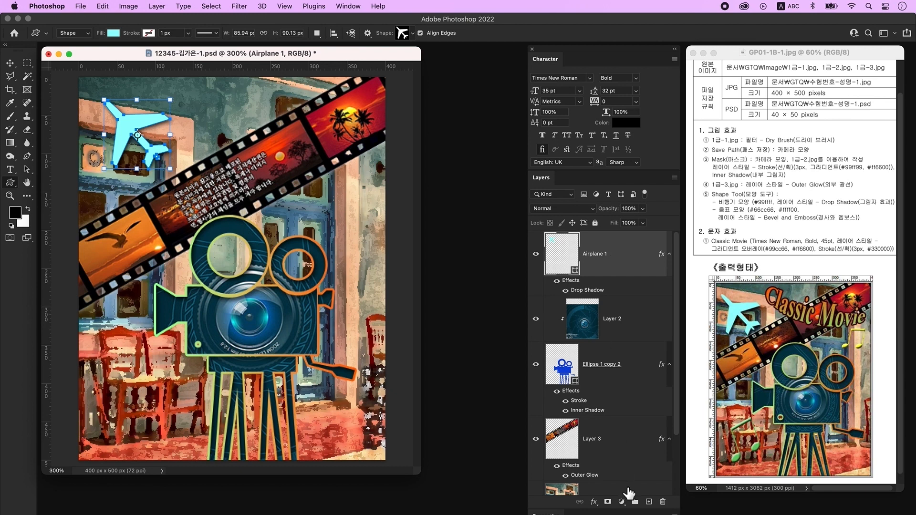
{"action": "left_click", "coordinate": [649, 502]}
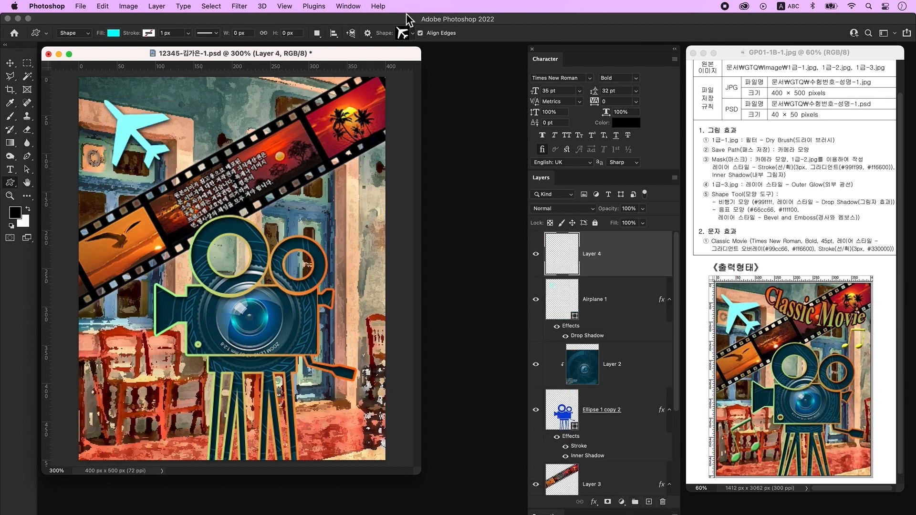
- Draw a beamed eighth-note shape over the lower-left chairs, filled green #66cc66
{"action": "left_click", "coordinate": [403, 34]}
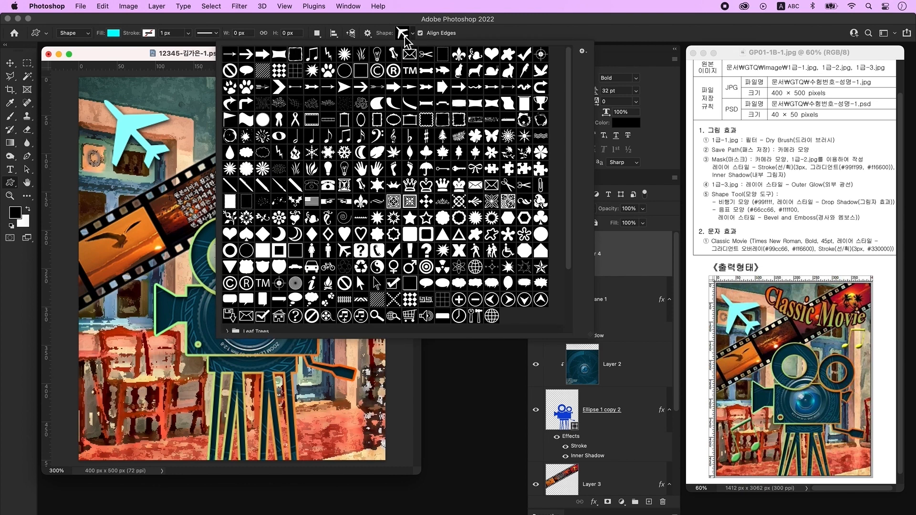
{"action": "double_click", "coordinate": [345, 136]}
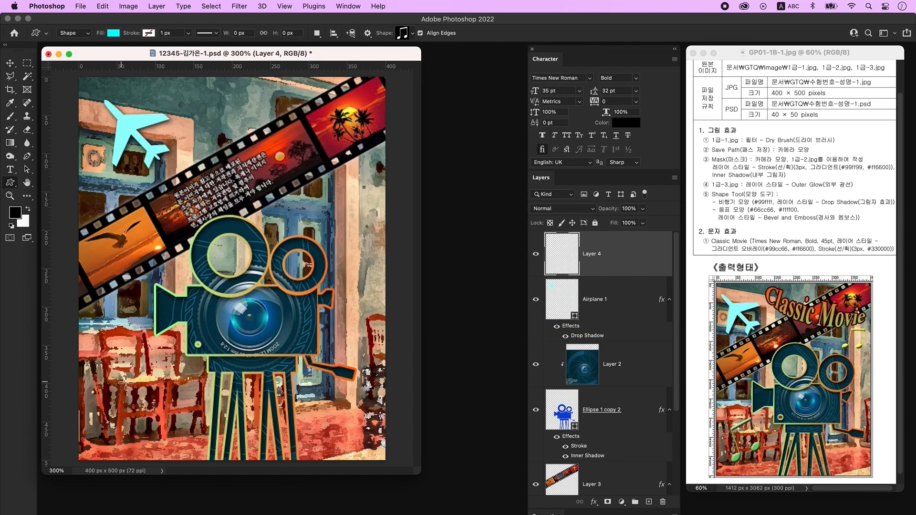
{"action": "left_click_drag", "start_coordinate": [115, 358], "coordinate": [151, 423]}
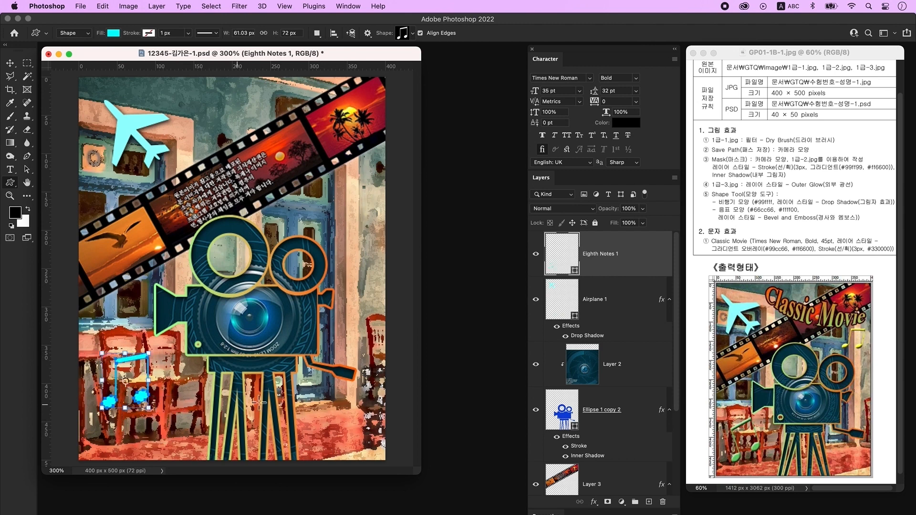
{"action": "double_click", "coordinate": [558, 258]}
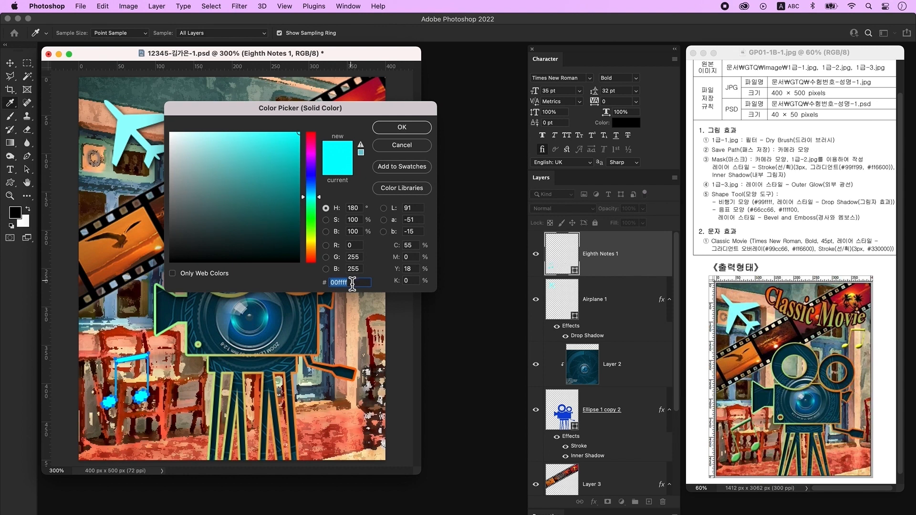
{"action": "type", "text": "66cc66"}
{"action": "key", "text": "Return"}
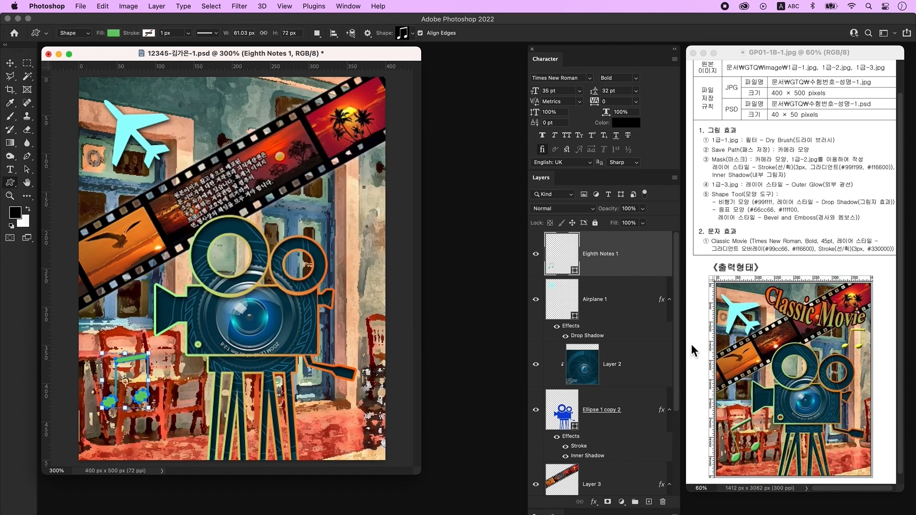
- Add Bevel & Emboss to the green note and tilt it slightly counter-clockwise
{"action": "double_click", "coordinate": [645, 258]}
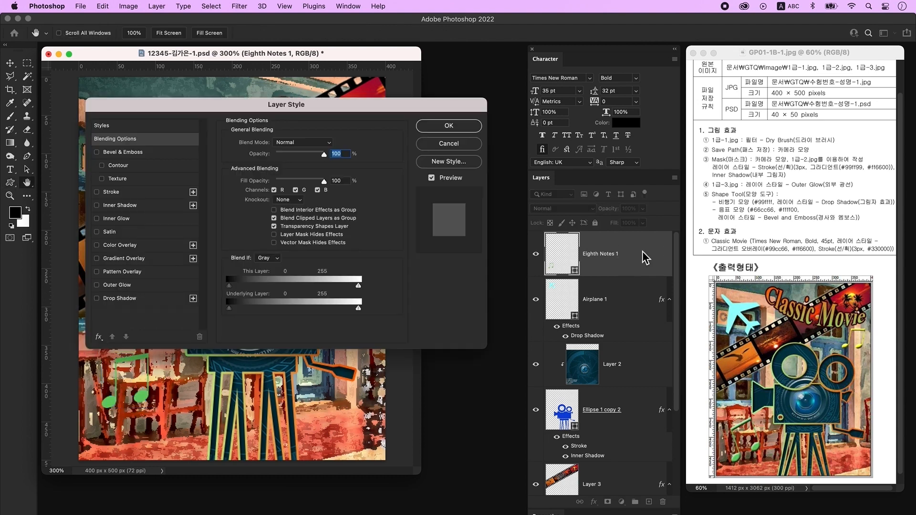
{"action": "left_click", "coordinate": [153, 153]}
{"action": "left_click", "coordinate": [449, 125]}
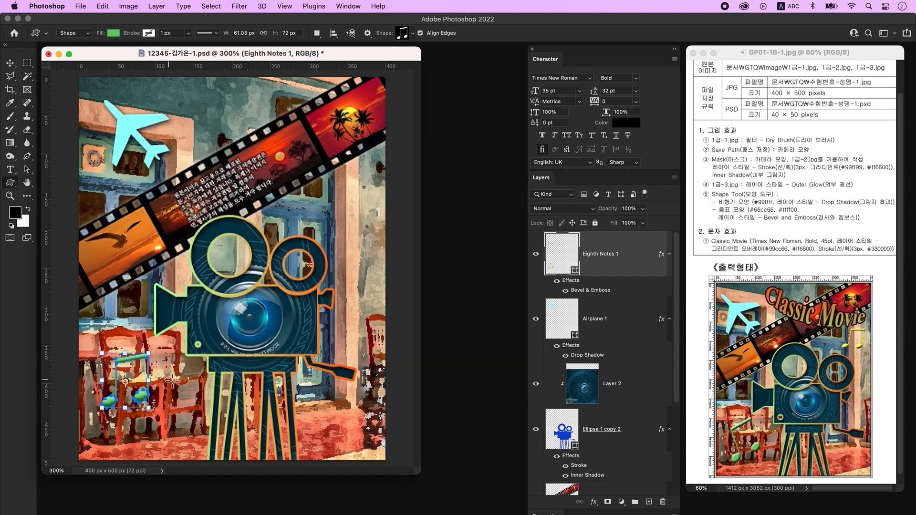
{"action": "key", "text": "super+t"}
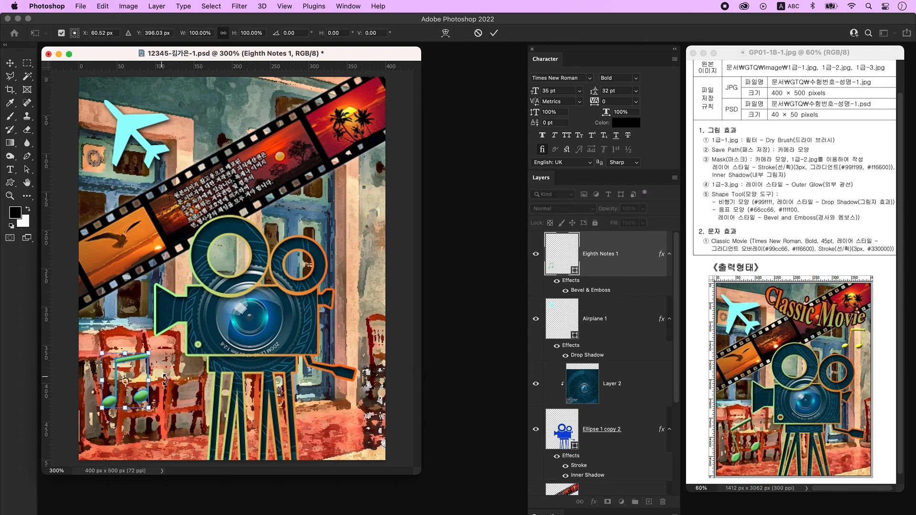
{"action": "left_click_drag", "start_coordinate": [175, 428], "coordinate": [193, 420]}
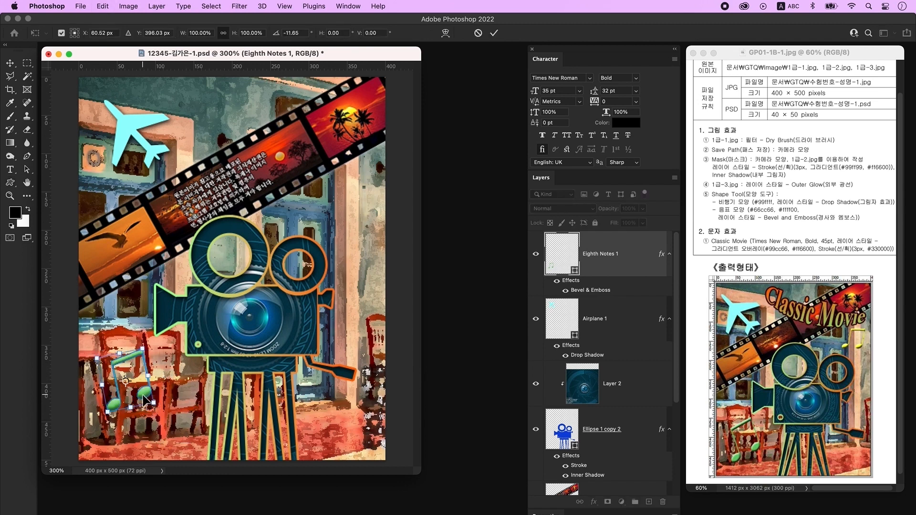
{"action": "key", "text": "Return"}
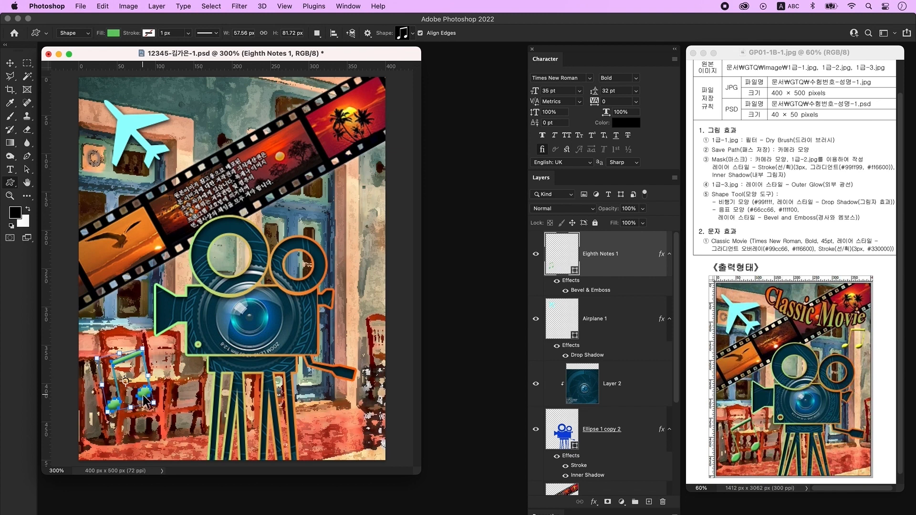
- Duplicate the note, move the copy up beside the film strip, and colour it #ffff00
{"action": "key", "text": "super+j"}
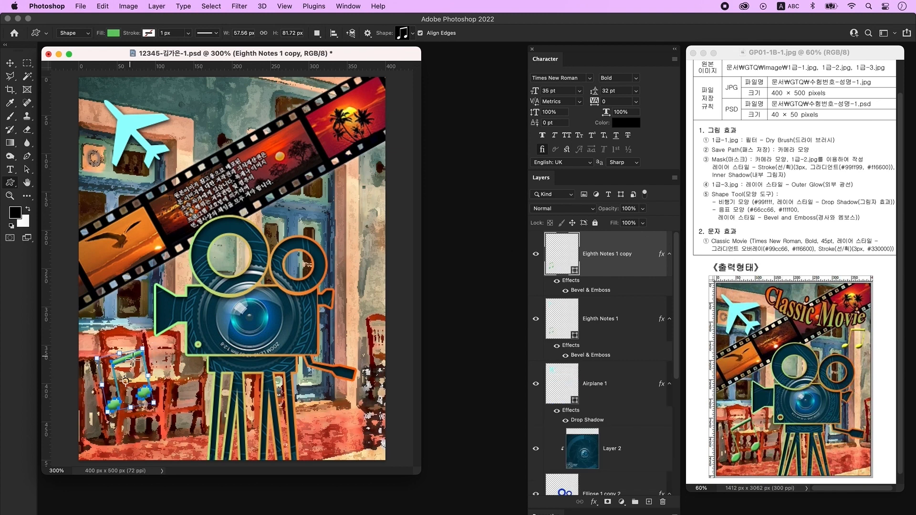
{"action": "left_click", "coordinate": [12, 65]}
{"action": "left_click_drag", "start_coordinate": [124, 353], "coordinate": [337, 190]}
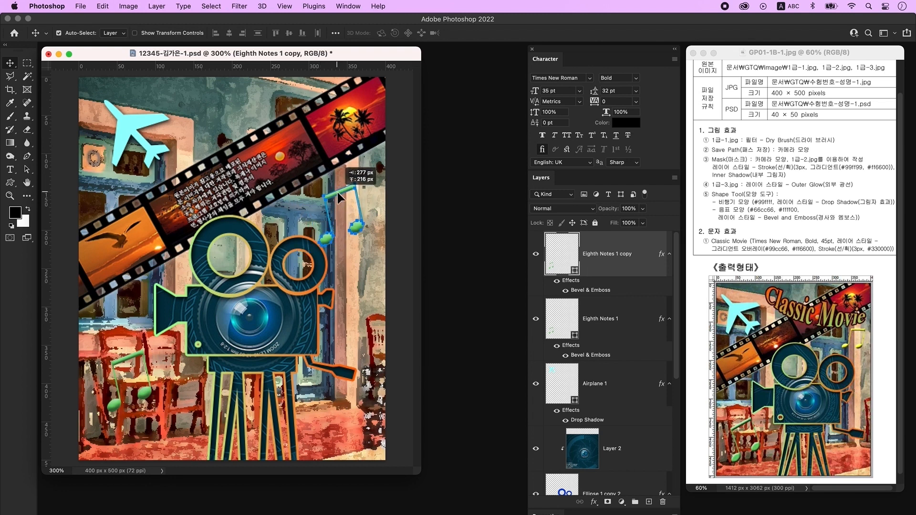
{"action": "key", "text": "super+t"}
{"action": "left_click_drag", "start_coordinate": [363, 245], "coordinate": [351, 229]}
{"action": "key", "text": "Escape"}
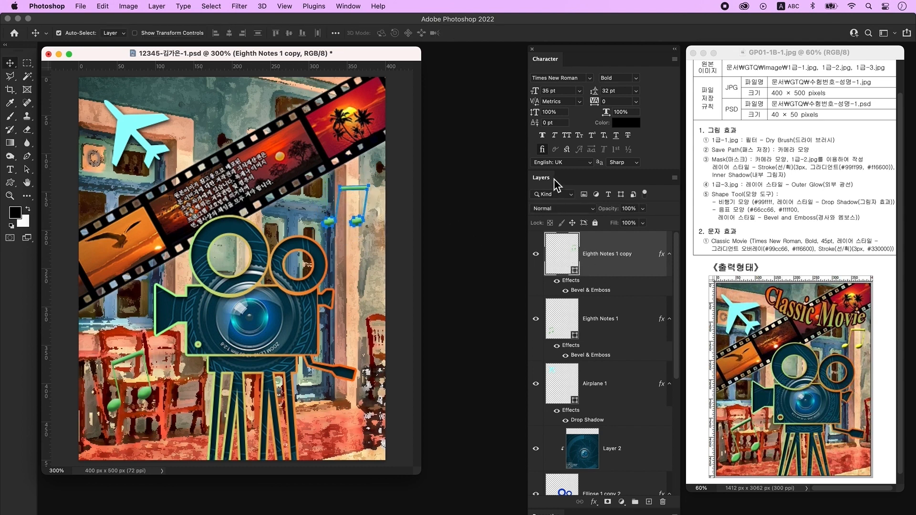
{"action": "double_click", "coordinate": [569, 256]}
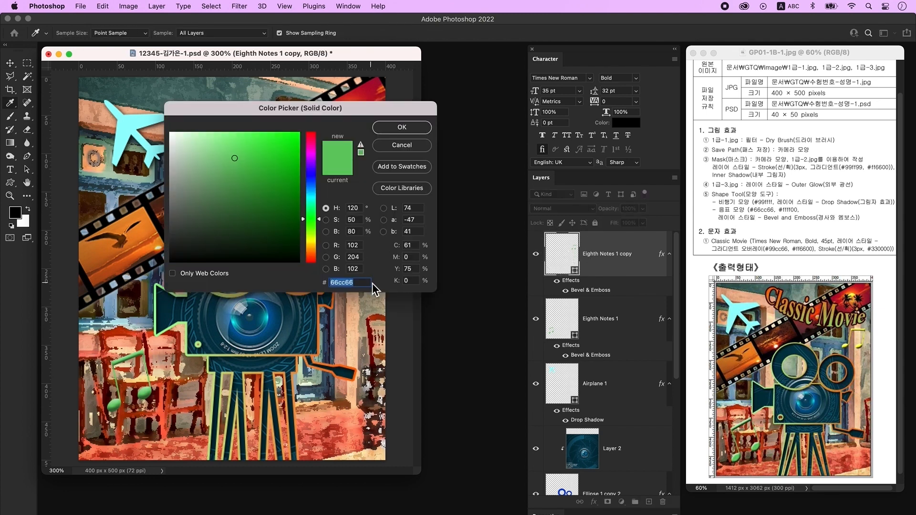
{"action": "type", "text": "ffff00"}
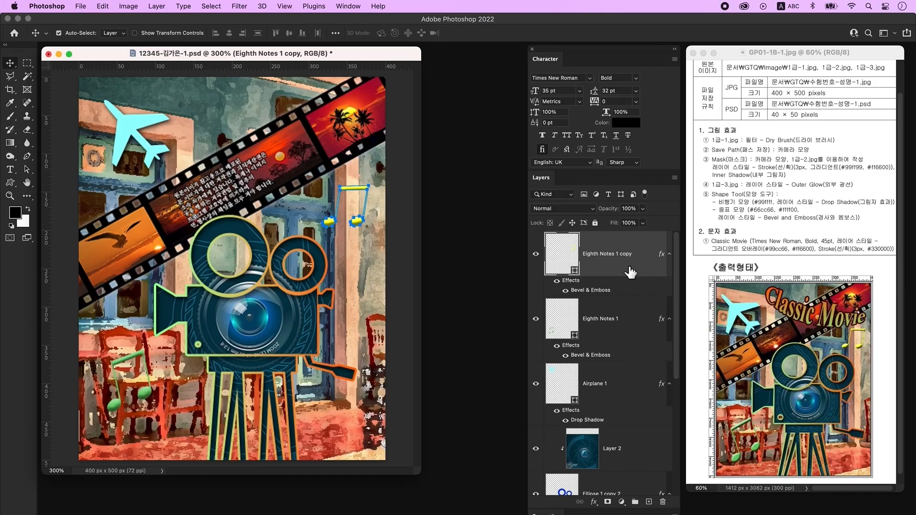
- Type the title 'Classic Movie' at the poster's upper left
{"action": "left_click", "coordinate": [649, 502]}
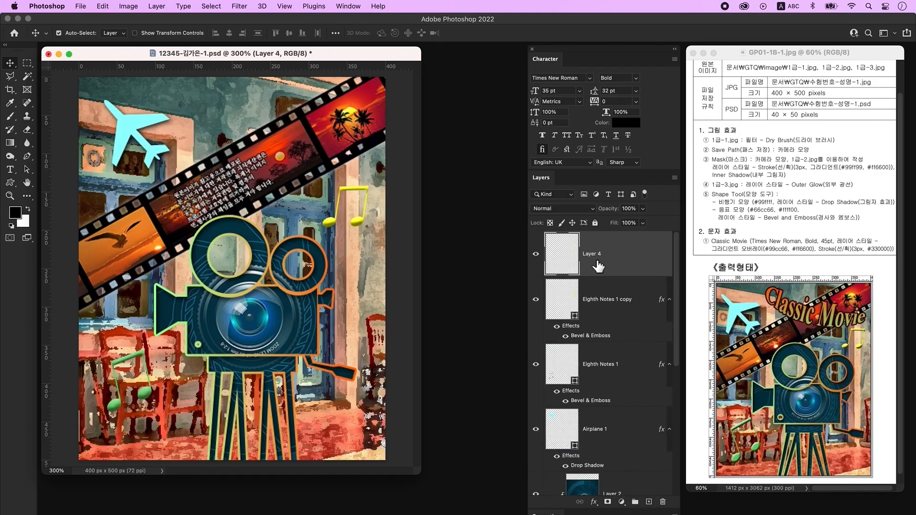
{"action": "left_click", "coordinate": [10, 169]}
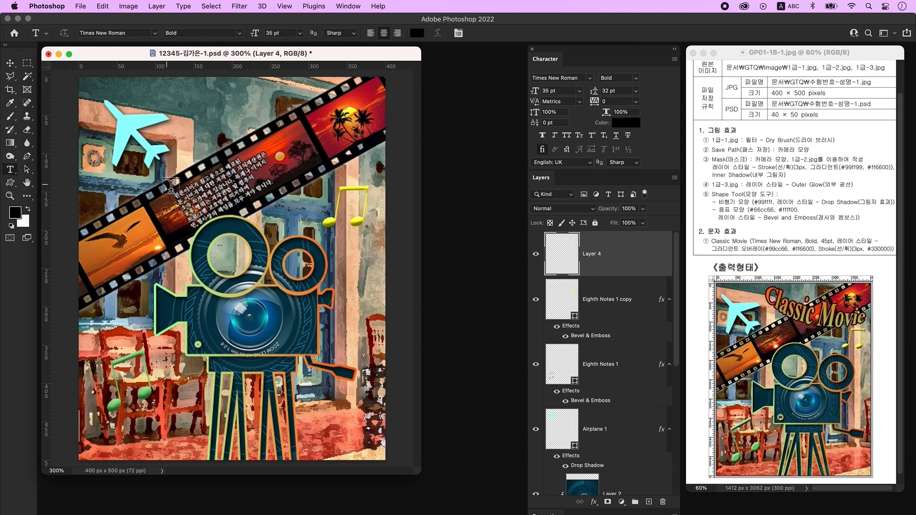
{"action": "left_click", "coordinate": [169, 186]}
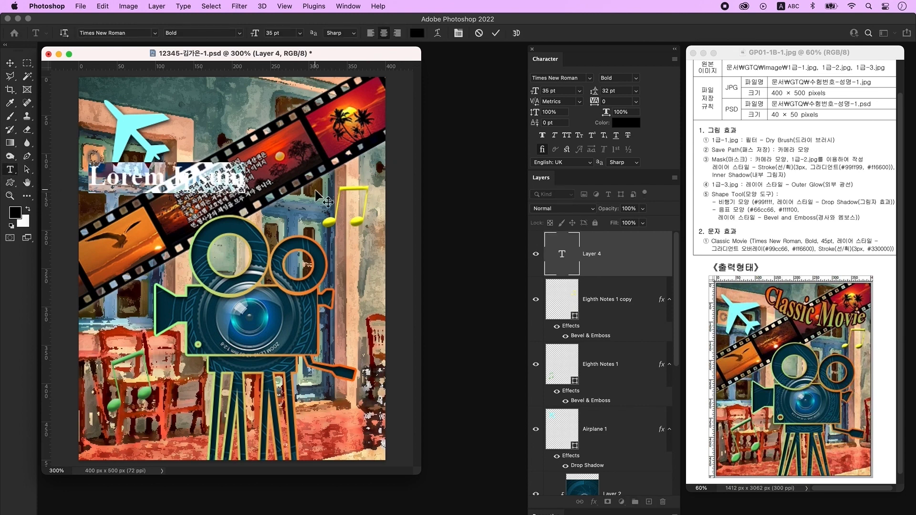
{"action": "type", "text": "Classic Movie"}
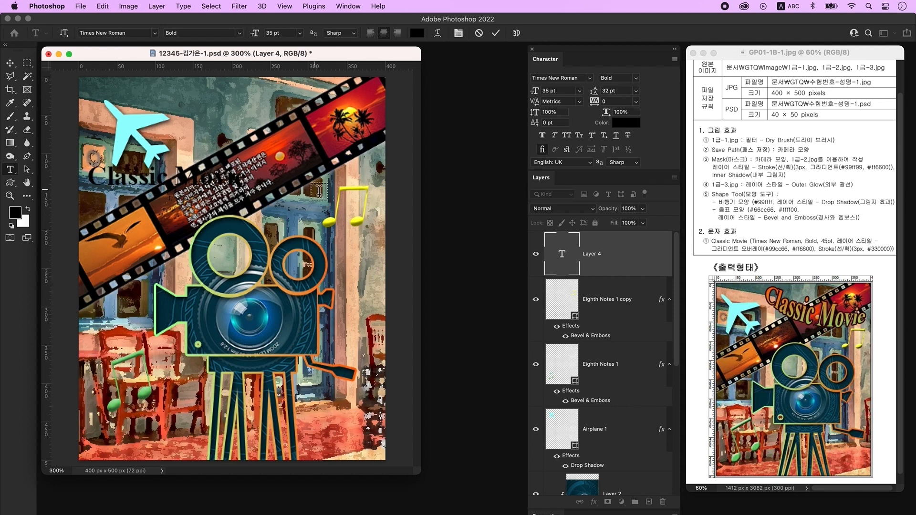
{"action": "key", "text": "super+Return"}
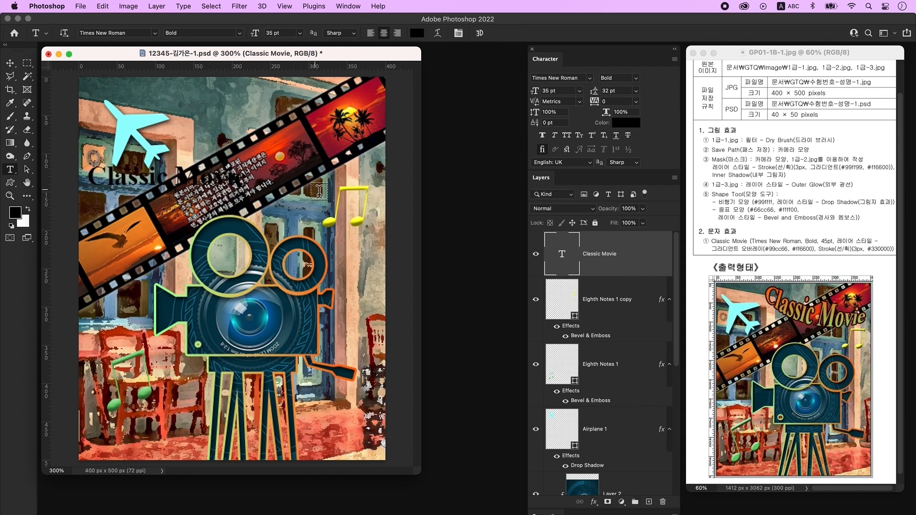
- Set the Classic Movie title's font size to 45 pt
{"action": "left_click", "coordinate": [353, 8]}
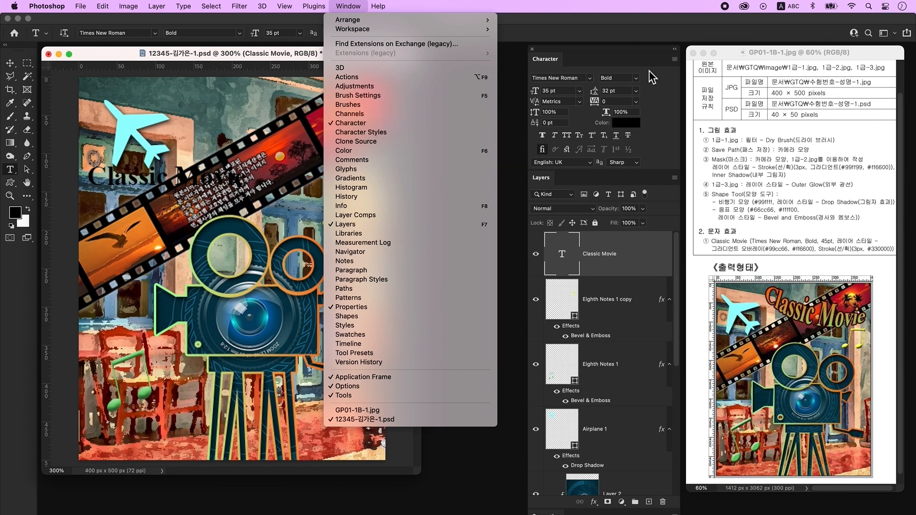
{"action": "left_click", "coordinate": [573, 79]}
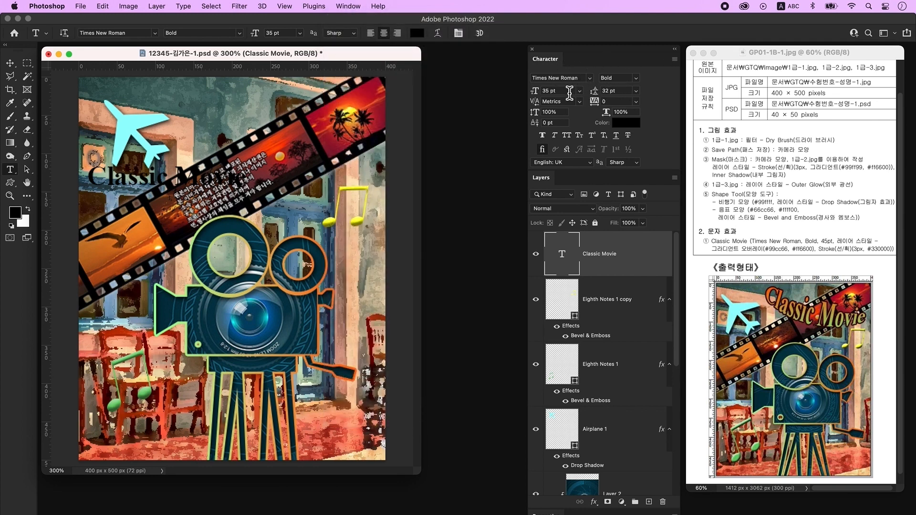
{"action": "left_click_drag", "start_coordinate": [565, 92], "coordinate": [516, 84]}
{"action": "type", "text": "45"}
{"action": "key", "text": "Return"}
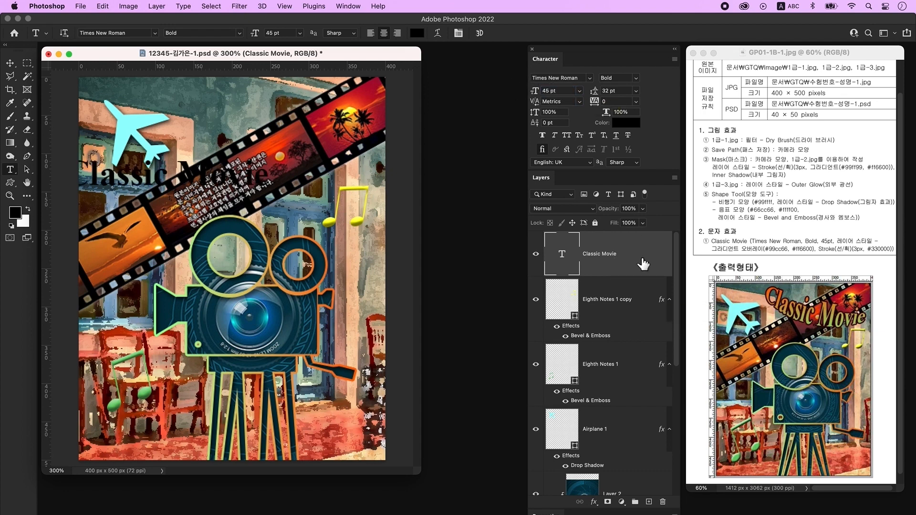
{"action": "double_click", "coordinate": [644, 264]}
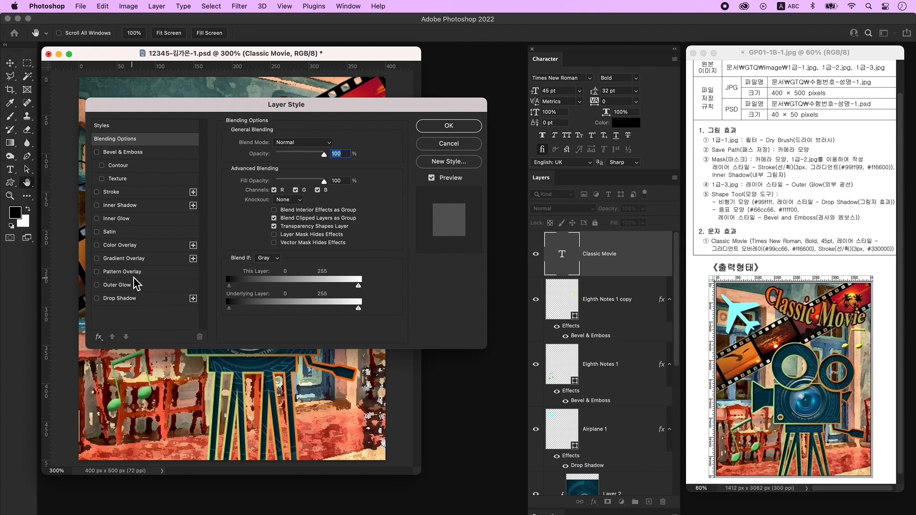
- Add a Gradient Overlay to the title running from green #99cc66 to orange #ff6600
{"action": "left_click", "coordinate": [140, 259]}
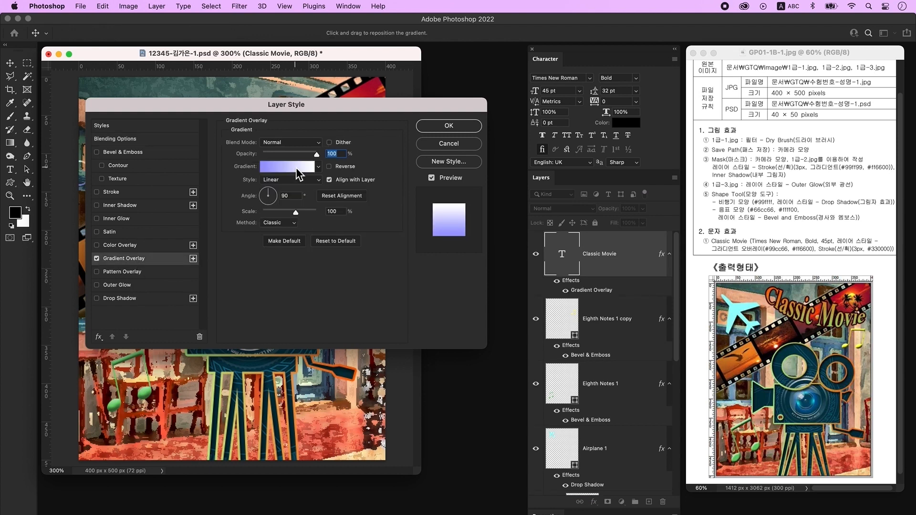
{"action": "left_click", "coordinate": [295, 167]}
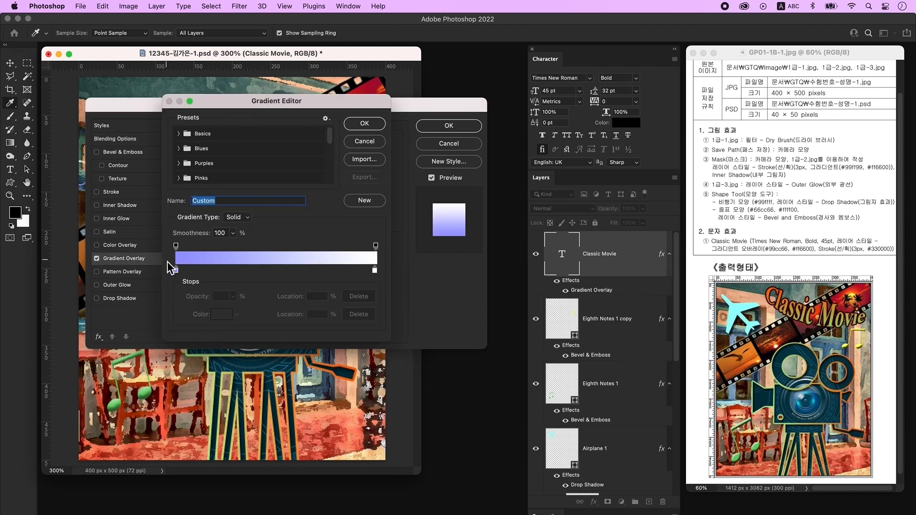
{"action": "left_click", "coordinate": [176, 271]}
{"action": "double_click", "coordinate": [176, 271]}
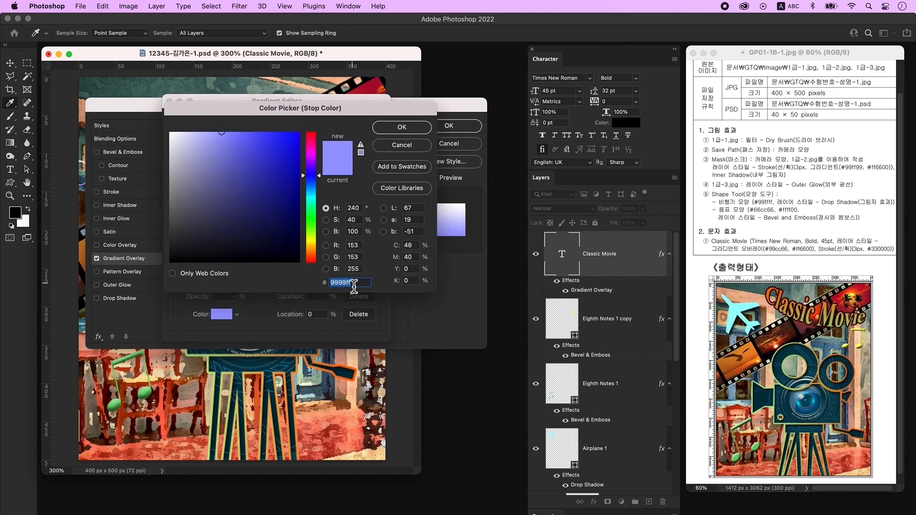
{"action": "type", "text": "99cc66"}
{"action": "key", "text": "Return"}
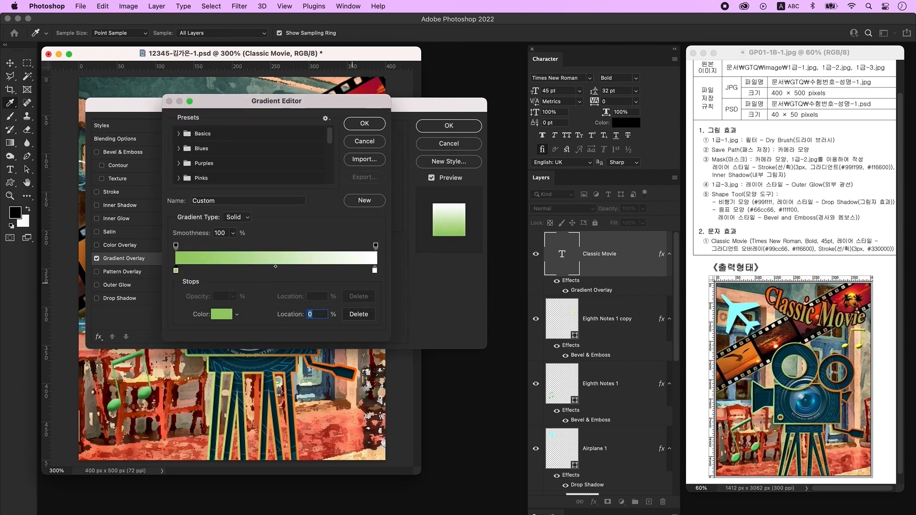
{"action": "left_click", "coordinate": [374, 271]}
{"action": "double_click", "coordinate": [375, 271]}
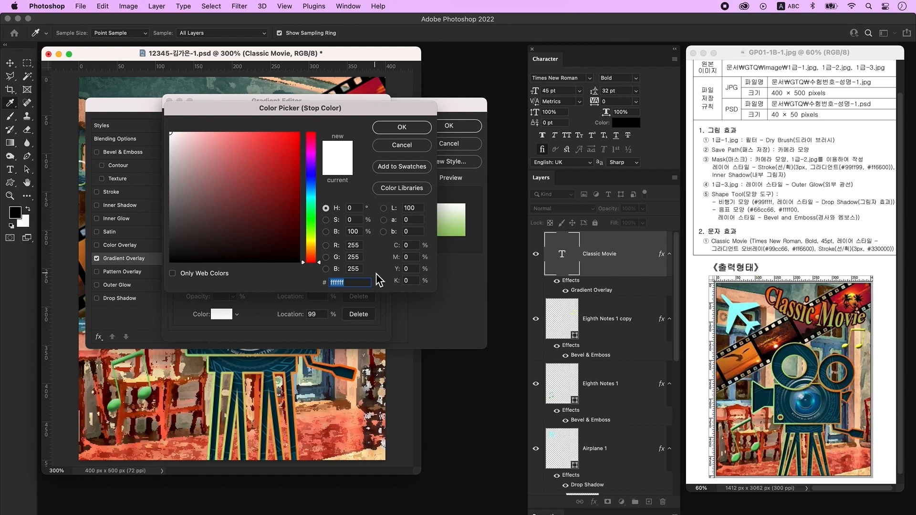
{"action": "type", "text": "ff6600"}
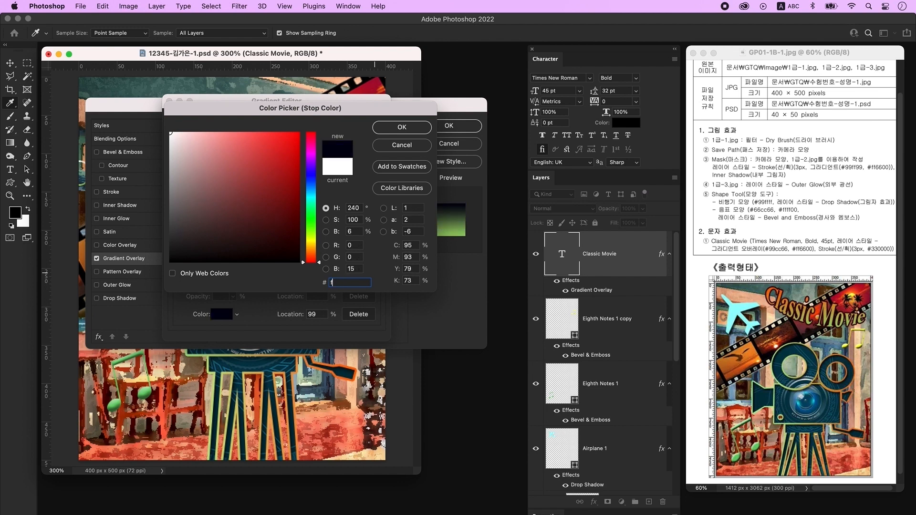
{"action": "key", "text": "Return"}
{"action": "key", "text": "Return"}
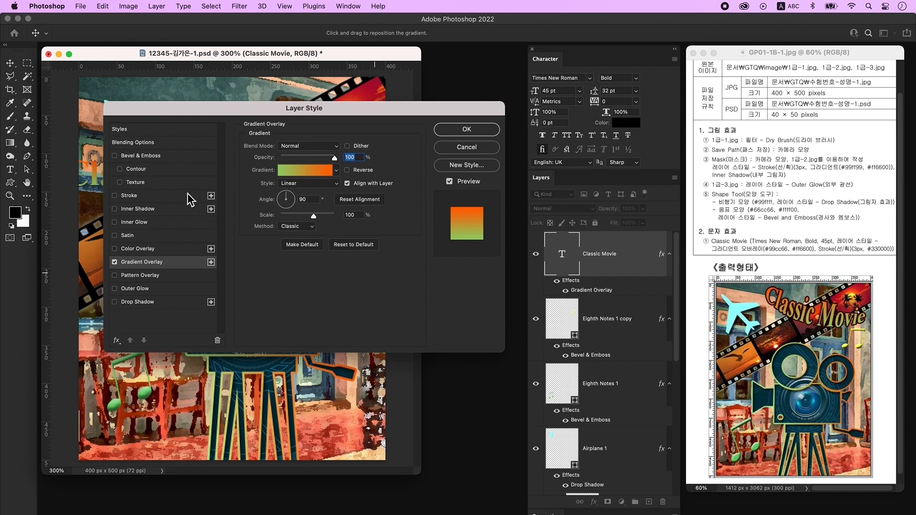
- Add a solid-colour Stroke to the title in dark #330000
{"action": "left_click", "coordinate": [149, 196]}
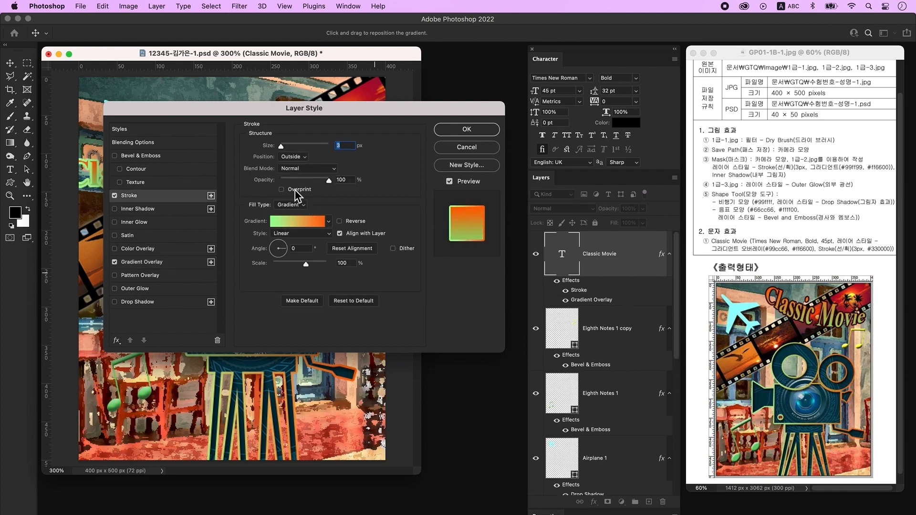
{"action": "left_click", "coordinate": [303, 208]}
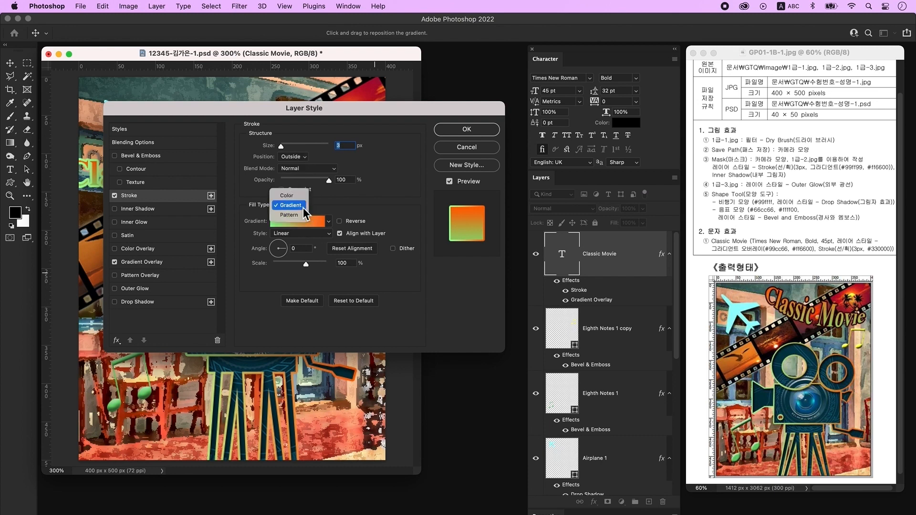
{"action": "left_click", "coordinate": [303, 196]}
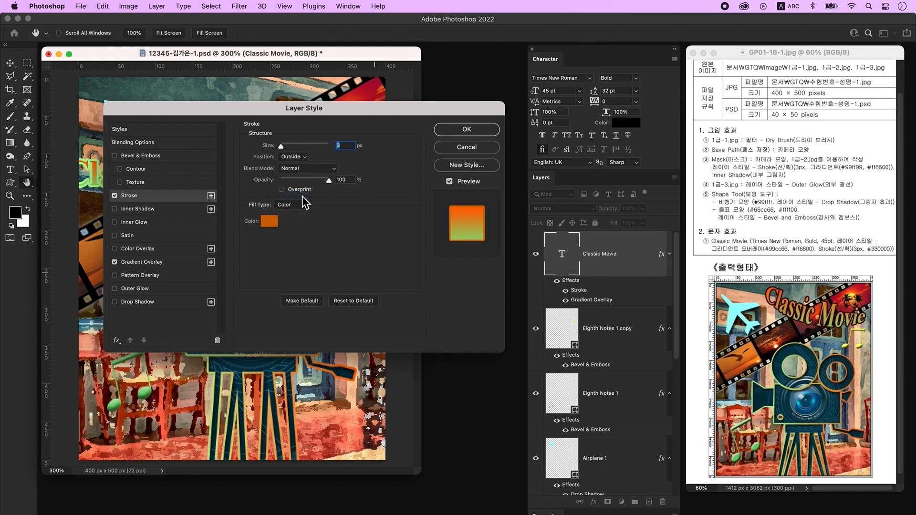
{"action": "left_click", "coordinate": [274, 225]}
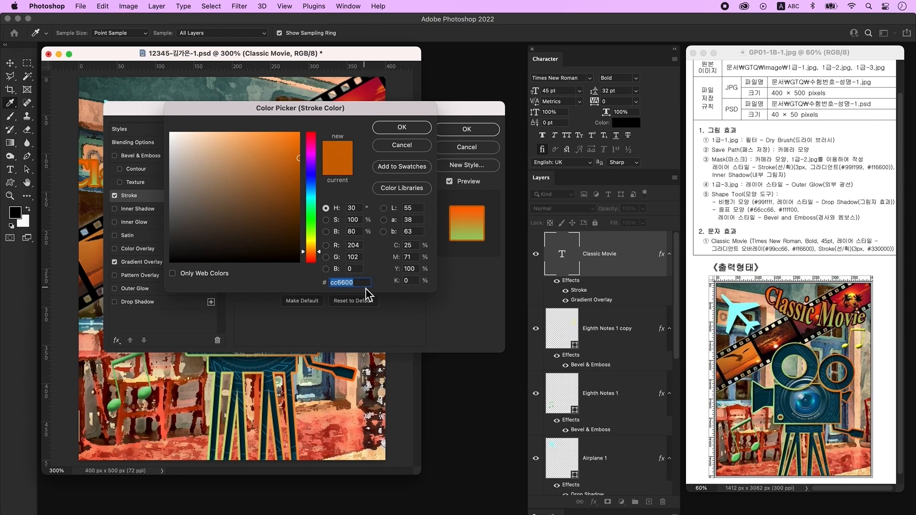
{"action": "type", "text": "330000"}
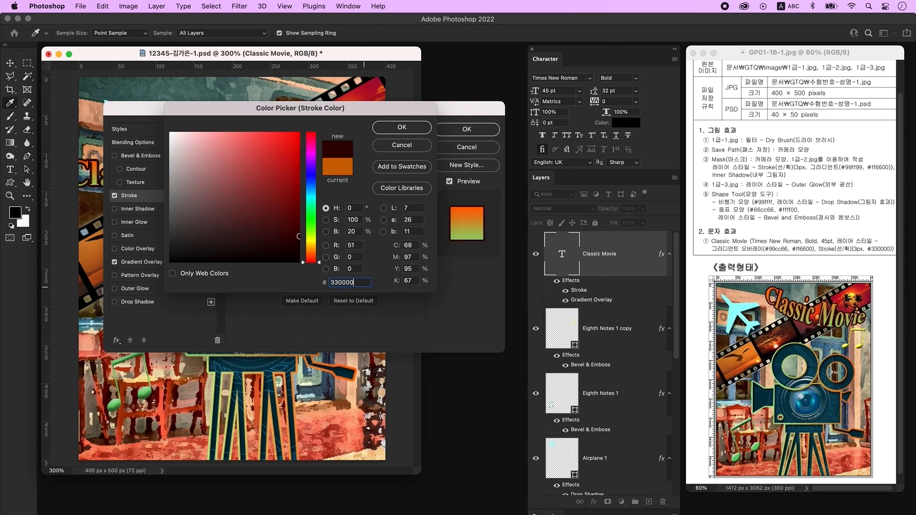
{"action": "key", "text": "Return"}
{"action": "key", "text": "Return"}
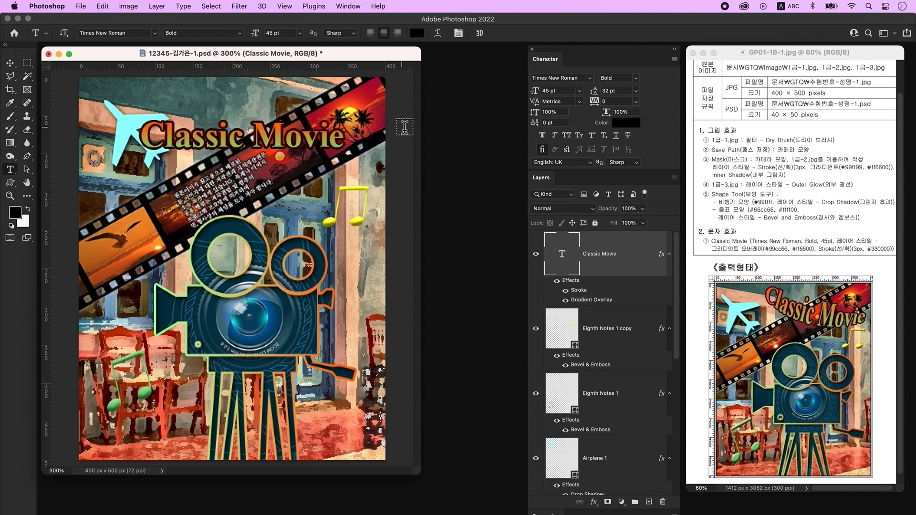
- Warp the title with Arc Lower at +21 bend and rotate it clockwise along the film strip
{"action": "left_click", "coordinate": [435, 37]}
{"action": "left_click", "coordinate": [432, 120]}
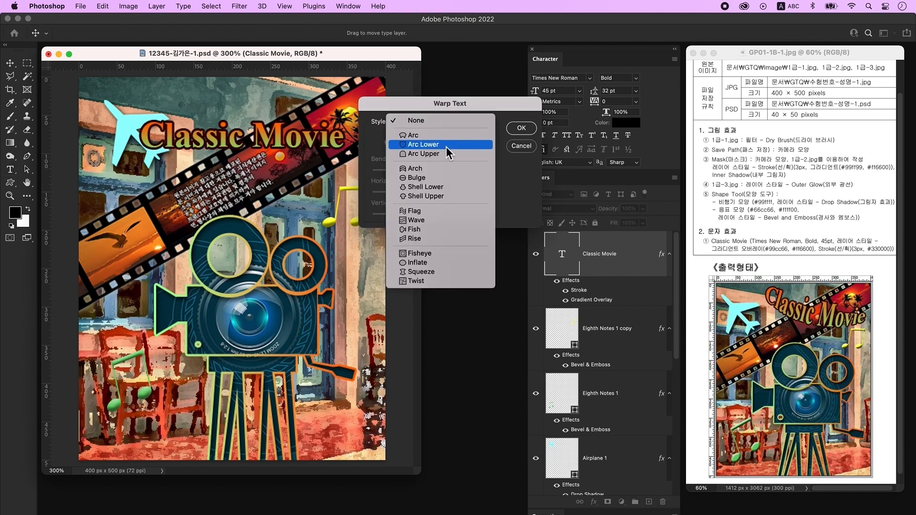
{"action": "left_click", "coordinate": [447, 148]}
{"action": "left_click_drag", "start_coordinate": [456, 173], "coordinate": [439, 174]}
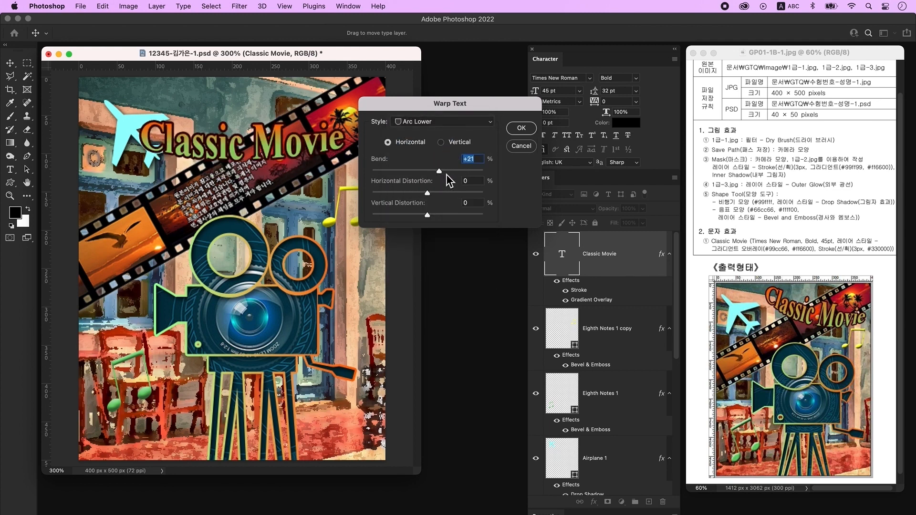
{"action": "left_click", "coordinate": [522, 128]}
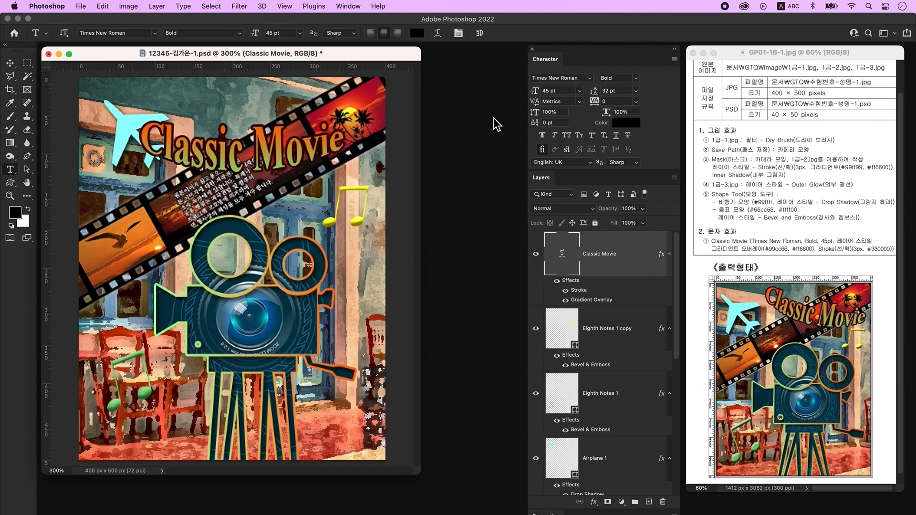
{"action": "key", "text": "v"}
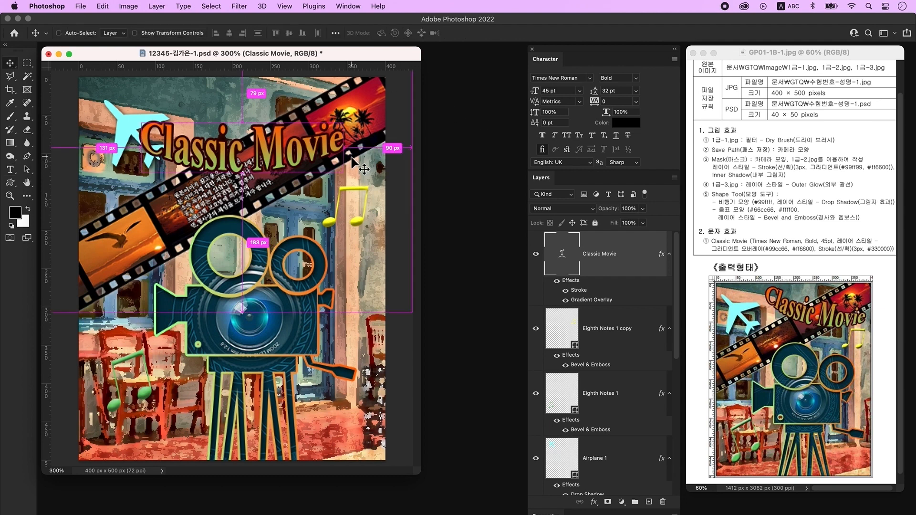
{"action": "key", "text": "super+t"}
{"action": "left_click_drag", "start_coordinate": [373, 105], "coordinate": [383, 146]}
{"action": "key", "text": "Return"}
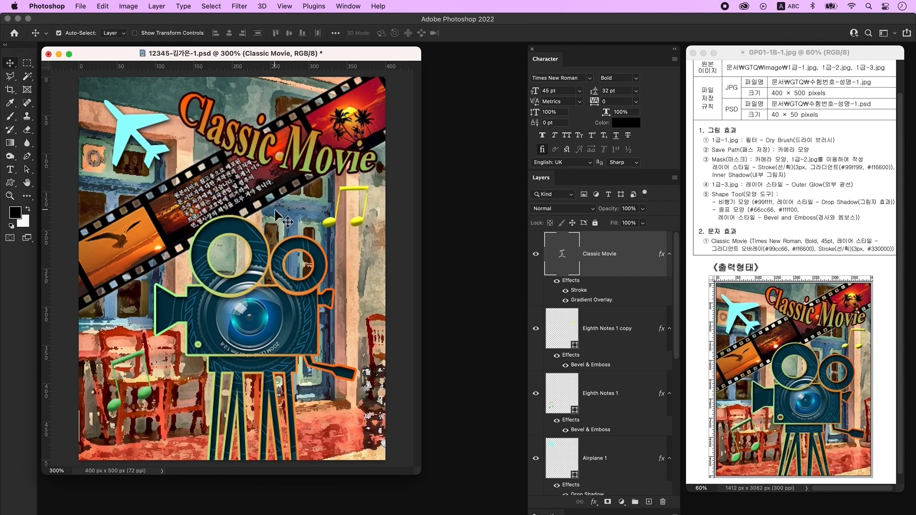
- Move and slightly enlarge the airplane, and nudge the yellow and green eighth notes into place
{"action": "left_click_drag", "start_coordinate": [132, 121], "coordinate": [121, 131]}
{"action": "key", "text": "super+t"}
{"action": "left_click_drag", "start_coordinate": [159, 178], "coordinate": [165, 185]}
{"action": "key", "text": "Return"}
{"action": "left_click", "coordinate": [244, 138]}
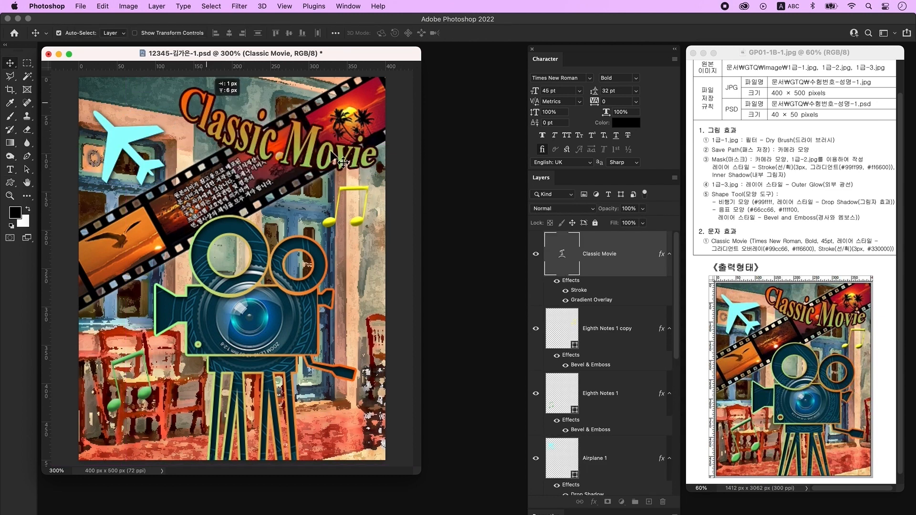
{"action": "left_click_drag", "start_coordinate": [359, 221], "coordinate": [366, 214]}
{"action": "left_click", "coordinate": [149, 400]}
{"action": "left_click_drag", "start_coordinate": [150, 399], "coordinate": [146, 396]}
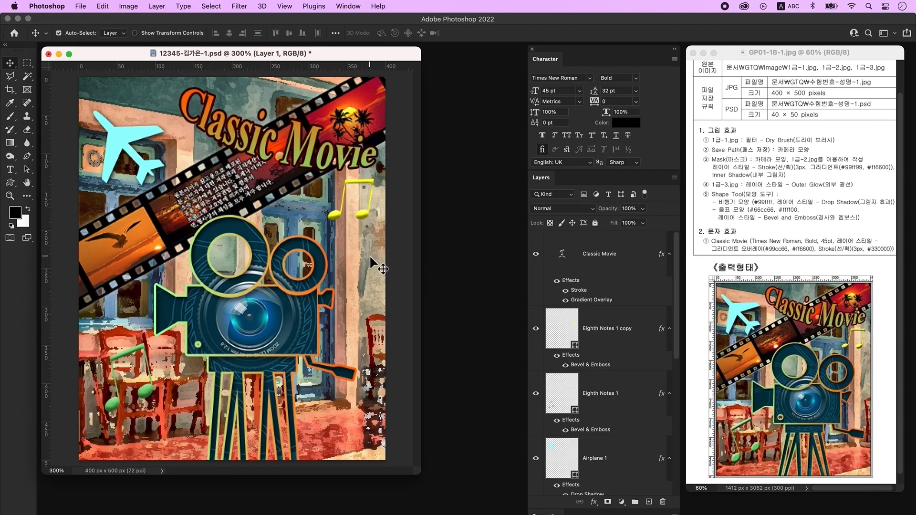
- Save a JPEG copy of the poster at Quality 12 Maximum
{"action": "left_click", "coordinate": [80, 6]}
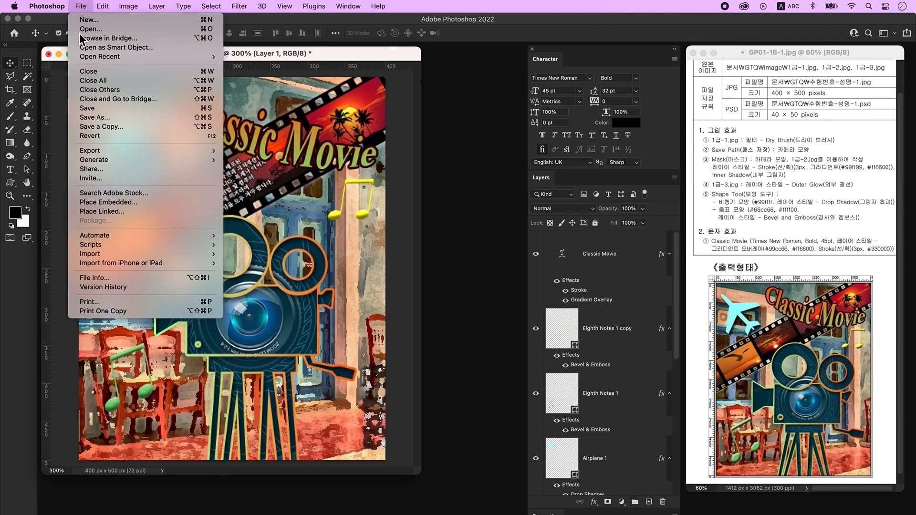
{"action": "left_click", "coordinate": [107, 127]}
{"action": "left_click", "coordinate": [523, 385]}
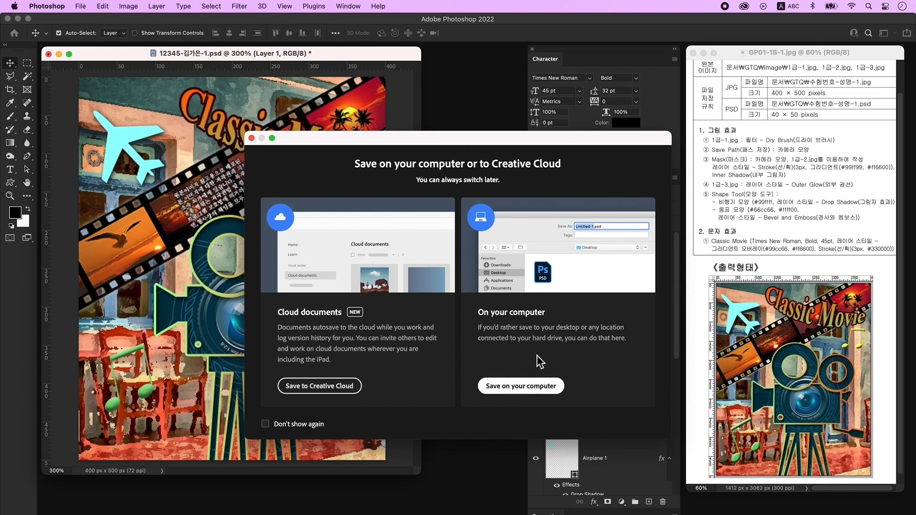
{"action": "key", "text": "Right"}
{"action": "key", "text": "BackSpace"}
{"action": "key", "text": "BackSpace"}
{"action": "key", "text": "BackSpace"}
{"action": "key", "text": "BackSpace"}
{"action": "key", "text": "BackSpace"}
{"action": "left_click", "coordinate": [455, 319]}
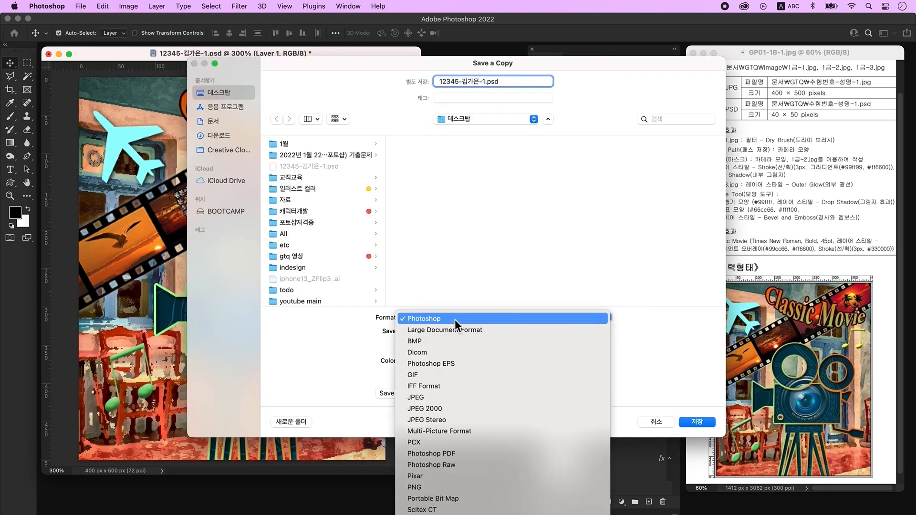
{"action": "left_click", "coordinate": [451, 397]}
{"action": "key", "text": "Return"}
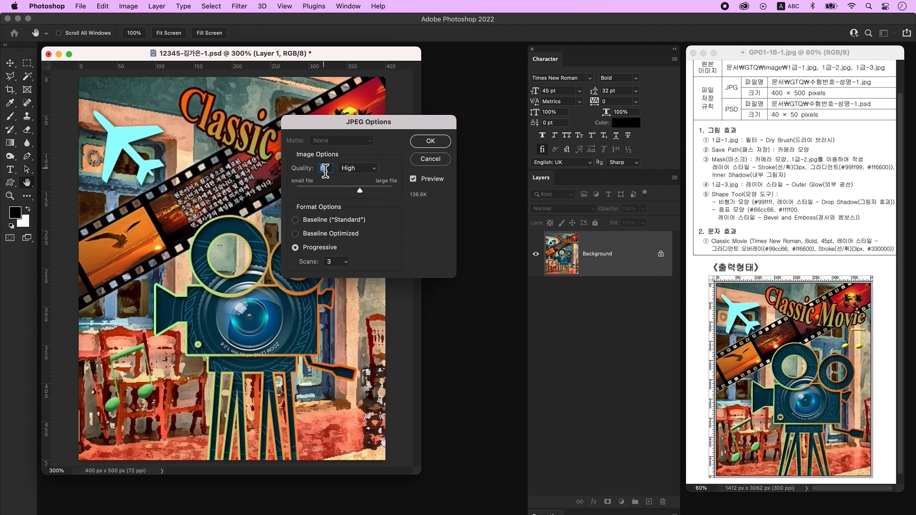
{"action": "left_click_drag", "start_coordinate": [360, 190], "coordinate": [383, 187]}
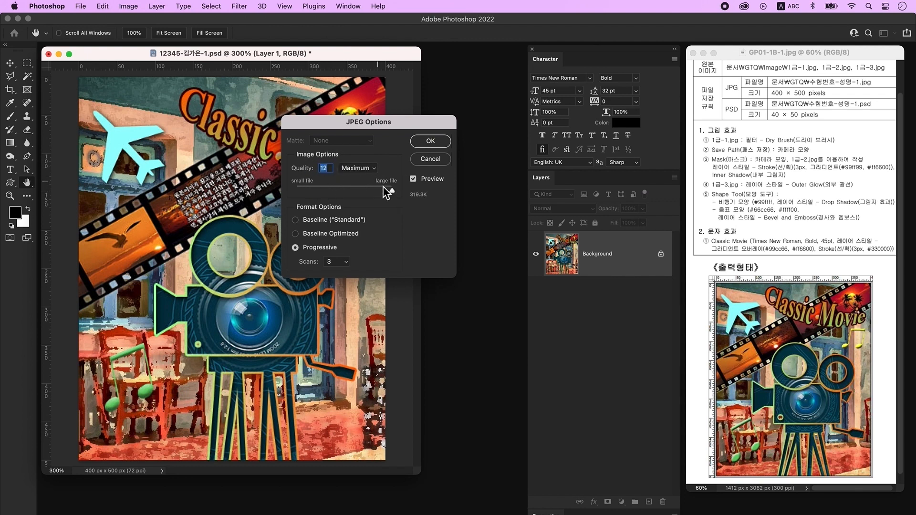
{"action": "left_click", "coordinate": [432, 144]}
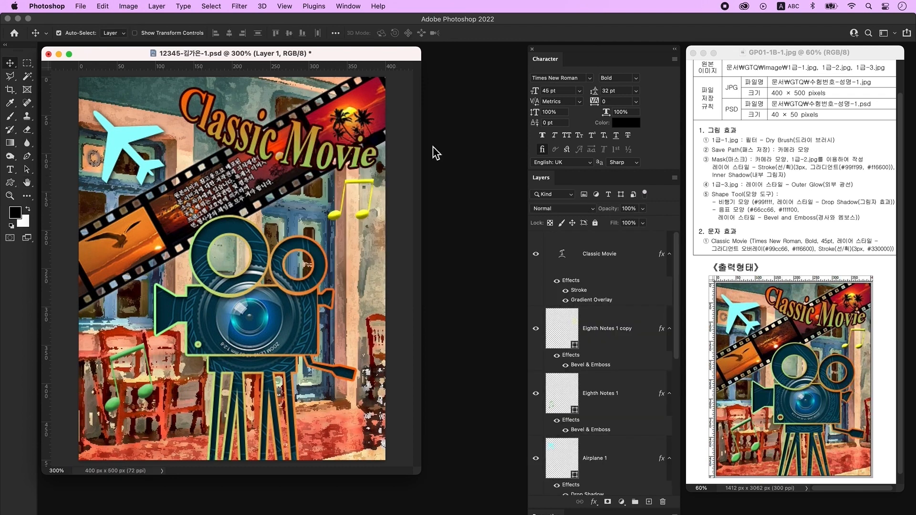
- Resize the poster to 40×50 px, save it as PSD, and begin a new document
{"action": "left_click", "coordinate": [129, 6]}
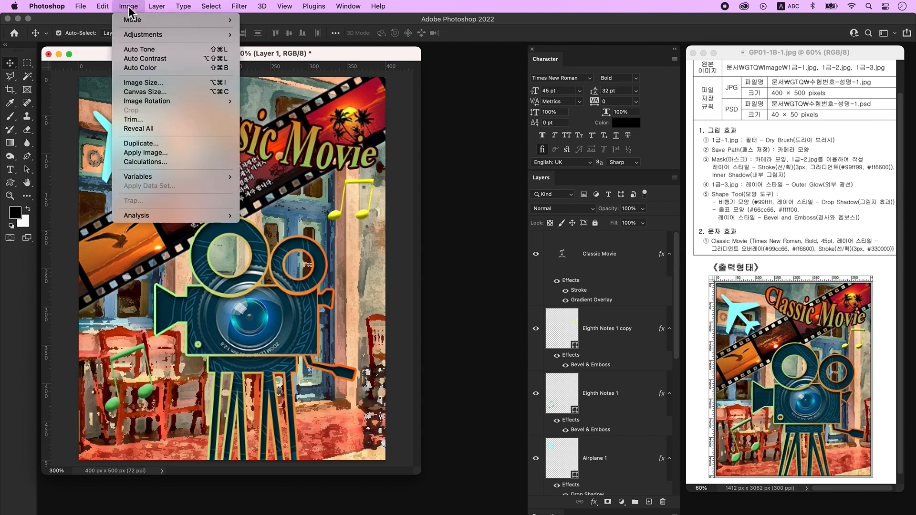
{"action": "left_click", "coordinate": [148, 79]}
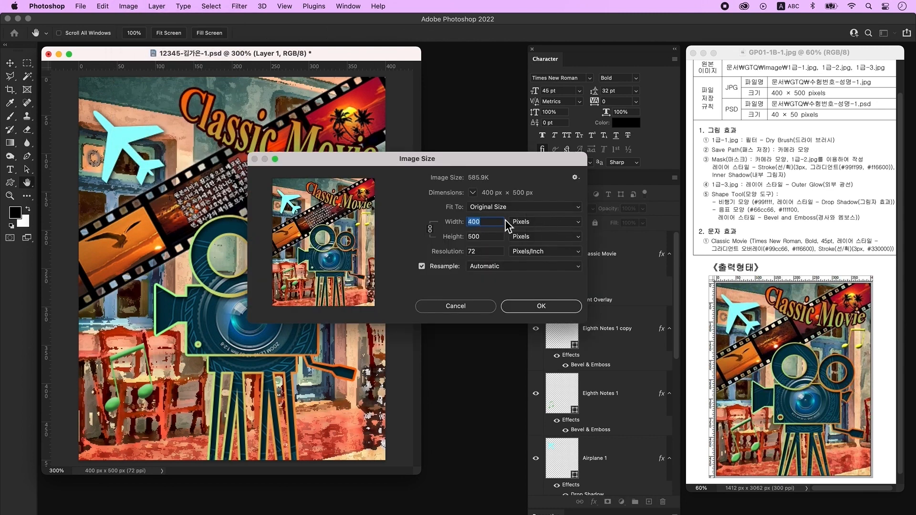
{"action": "type", "text": "40"}
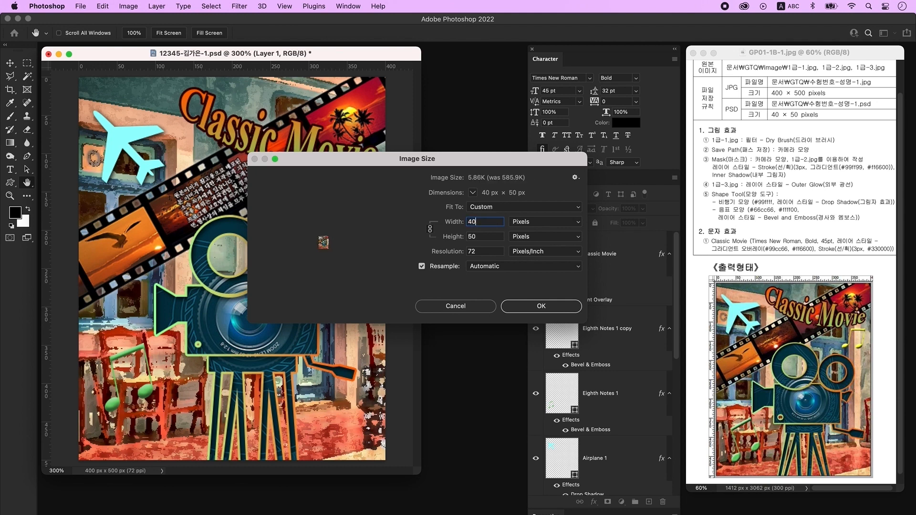
{"action": "left_click", "coordinate": [535, 307]}
{"action": "left_click", "coordinate": [80, 6]}
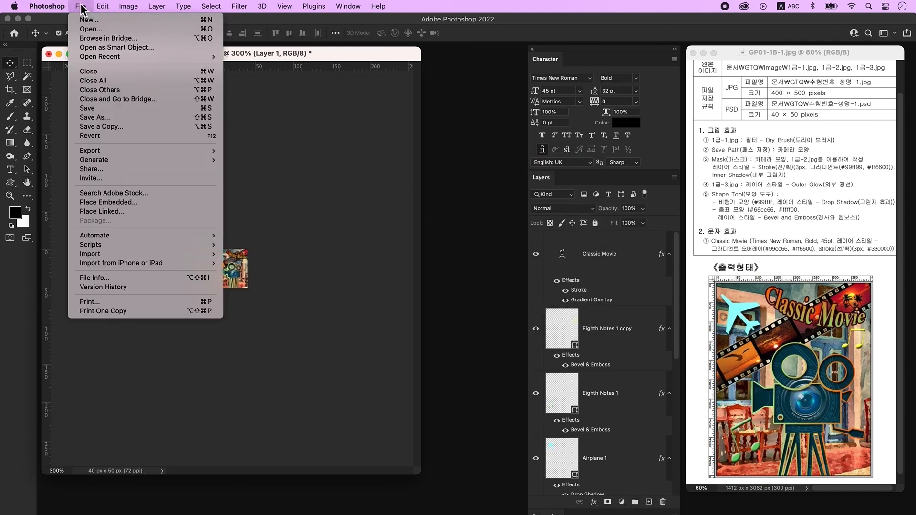
{"action": "left_click", "coordinate": [113, 109]}
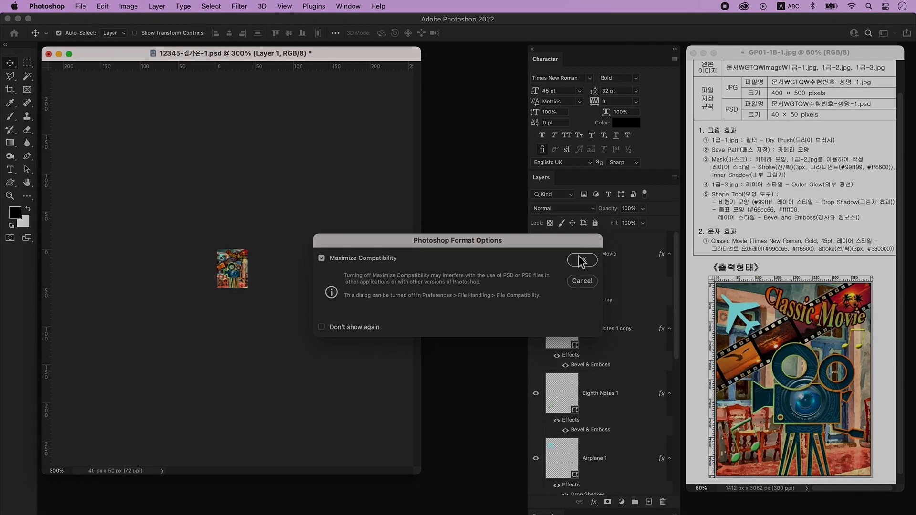
{"action": "left_click", "coordinate": [582, 260]}
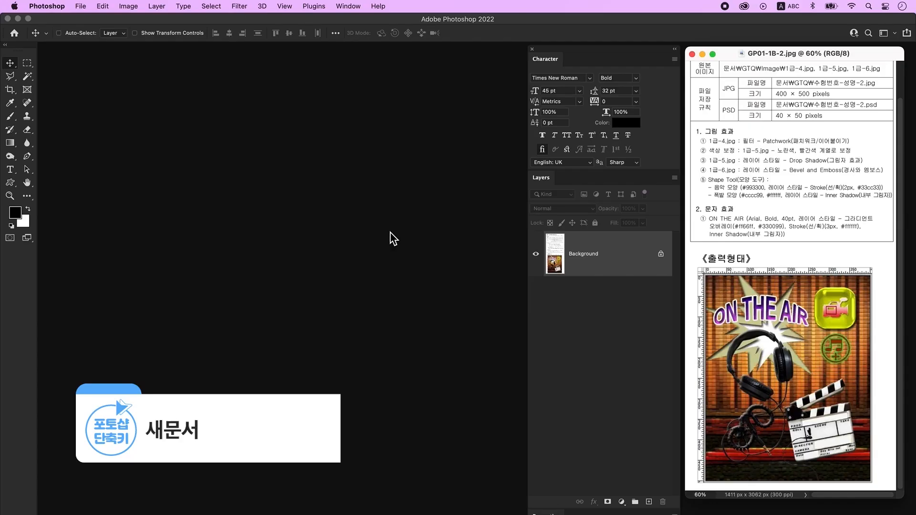
{"action": "key", "text": "ctrl+n"}
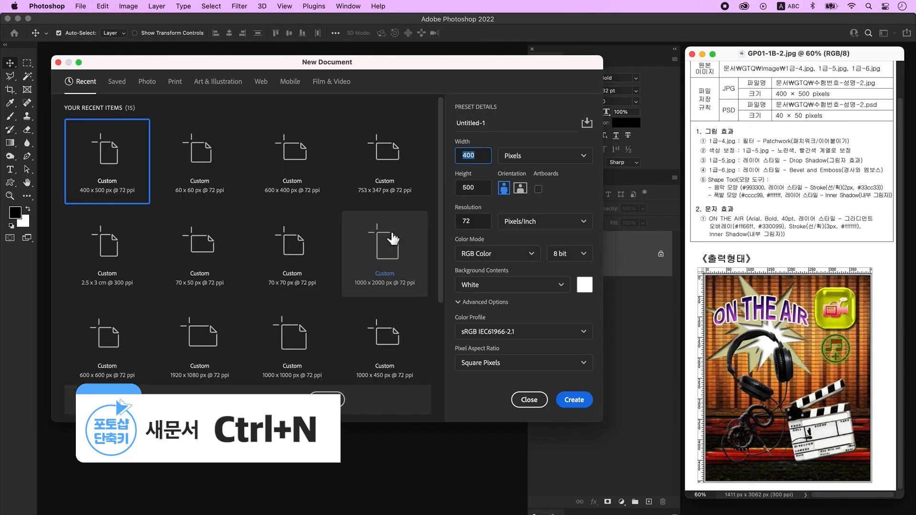
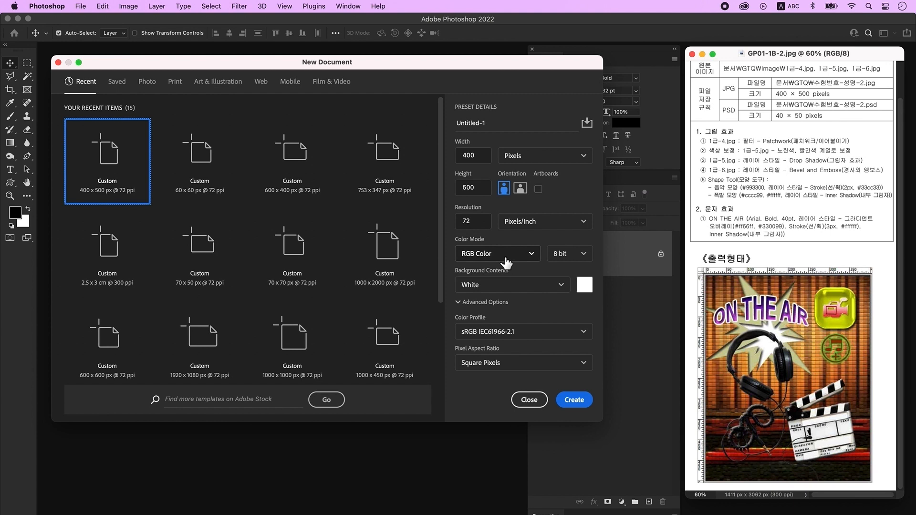
- Create the 400×500 px document, zoom to 300% and show rulers
{"action": "left_click", "coordinate": [587, 402]}
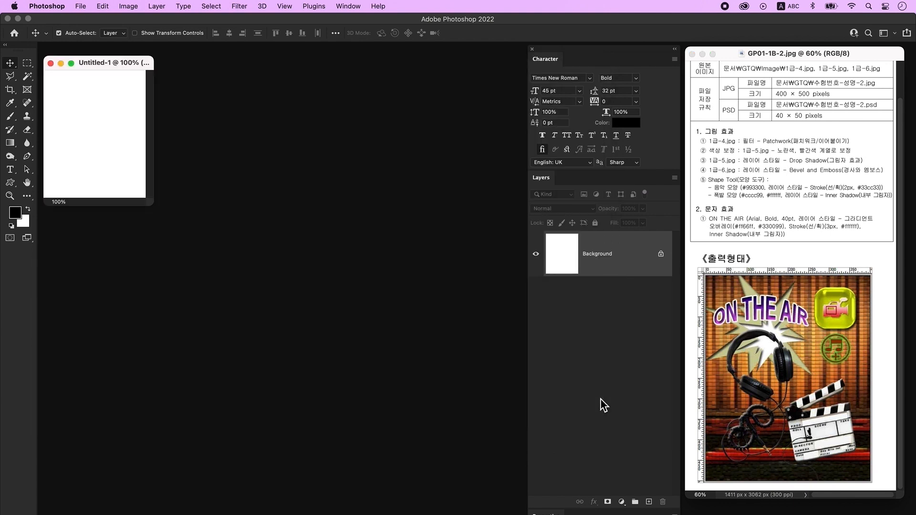
{"action": "key", "text": "super+equal"}
{"action": "key", "text": "super+equal"}
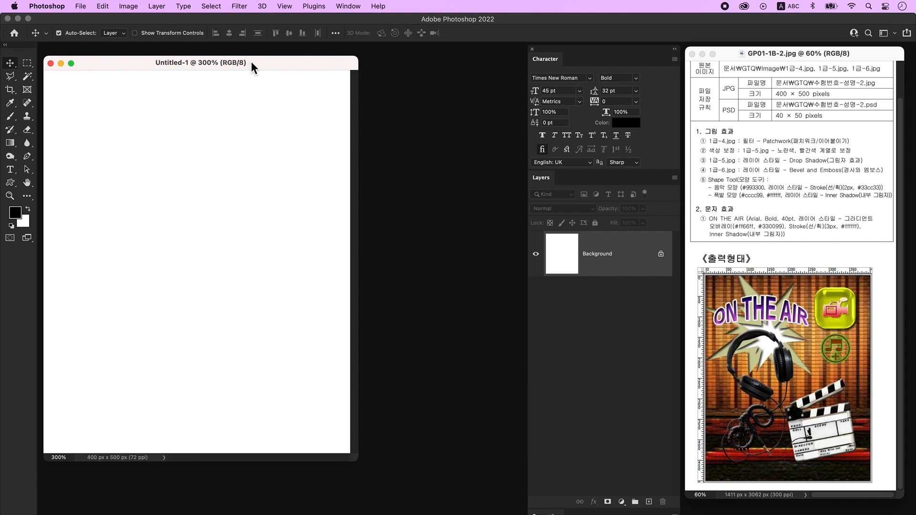
{"action": "key", "text": "super+r"}
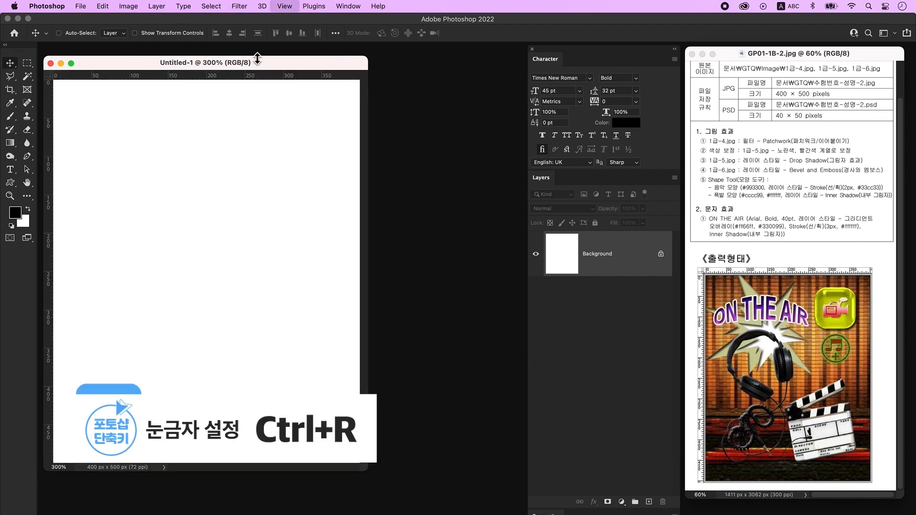
{"action": "left_click_drag", "start_coordinate": [251, 62], "coordinate": [251, 53]}
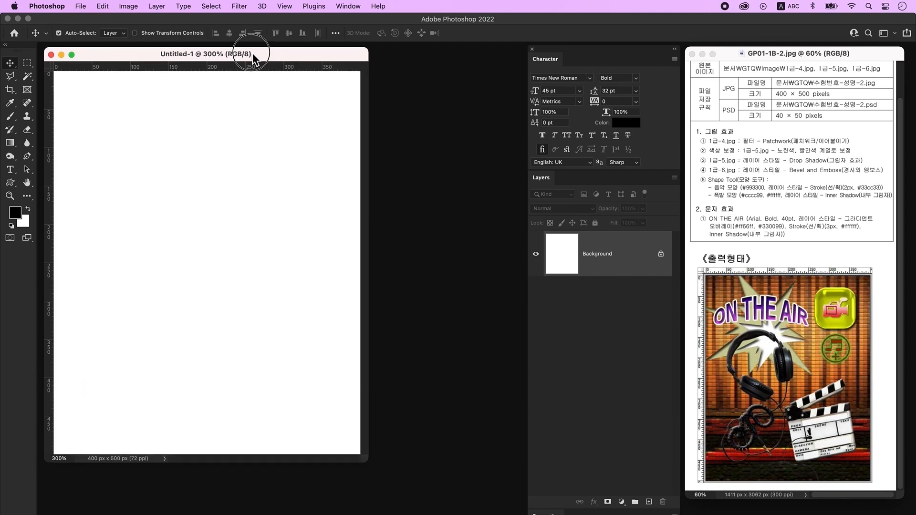
- Save the document to the Desktop as a PSD named with the examinee number and name
{"action": "left_click", "coordinate": [81, 5]}
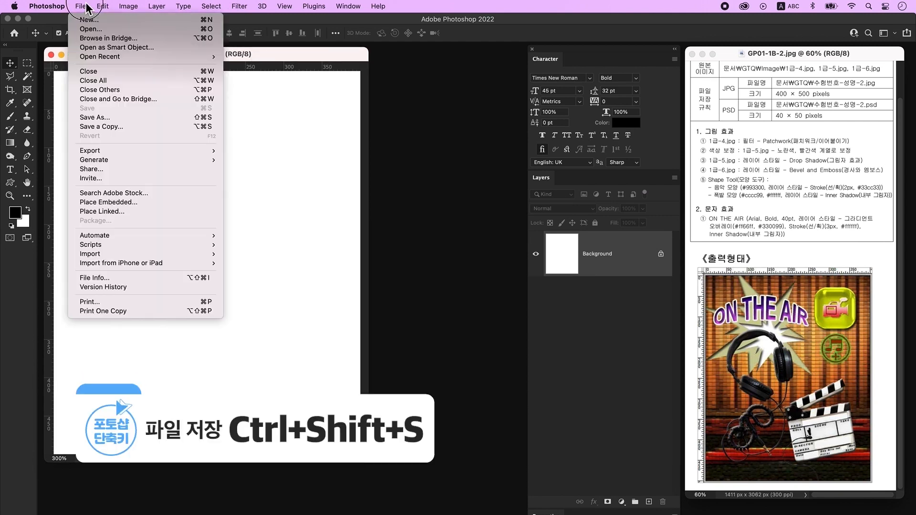
{"action": "left_click", "coordinate": [102, 117]}
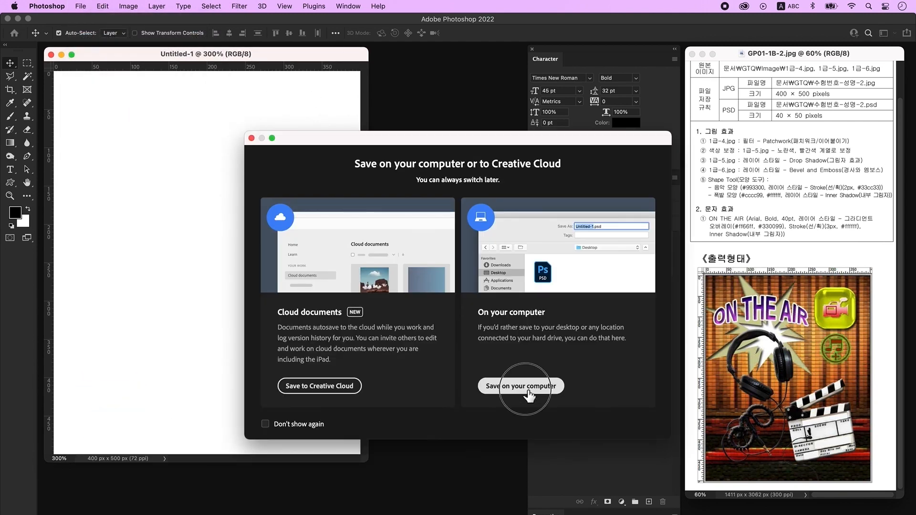
{"action": "key", "text": "Return"}
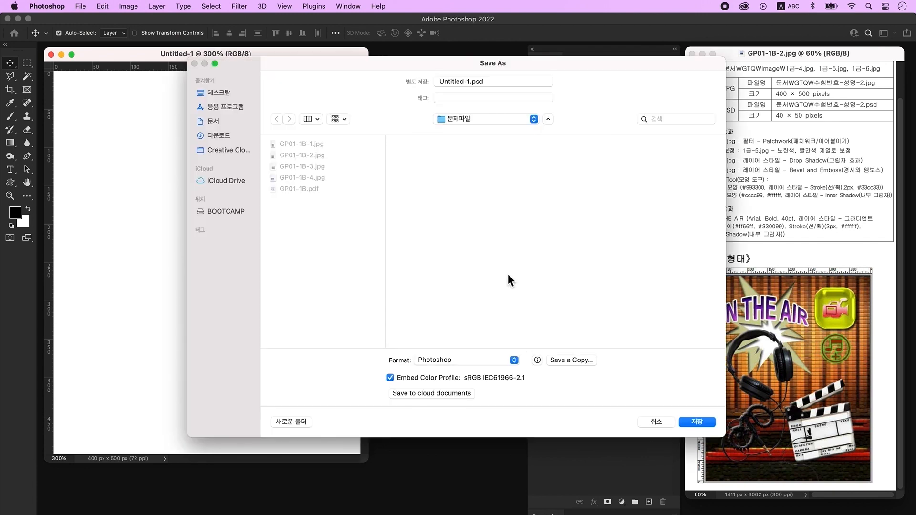
{"action": "left_click", "coordinate": [216, 93]}
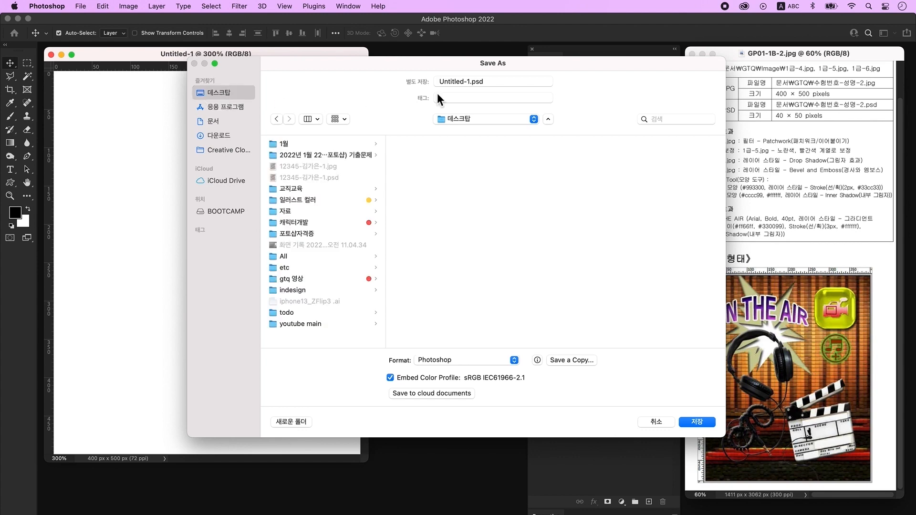
{"action": "type", "text": "12345-김가"}
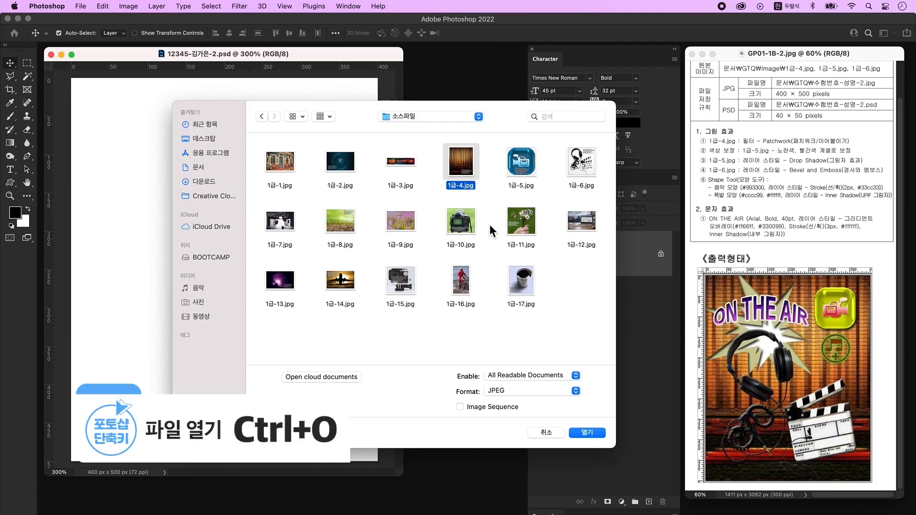
- Copy the curtain image 1급-4.jpg into the poster as a new layer and close the original
{"action": "left_click", "coordinate": [589, 432]}
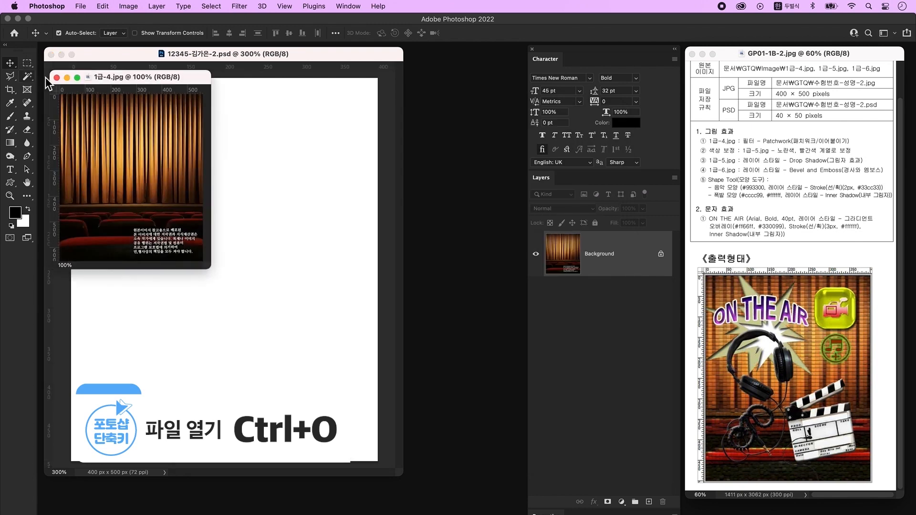
{"action": "left_click_drag", "start_coordinate": [140, 83], "coordinate": [482, 166]}
{"action": "left_click_drag", "start_coordinate": [487, 215], "coordinate": [282, 187]}
{"action": "left_click", "coordinate": [410, 160]}
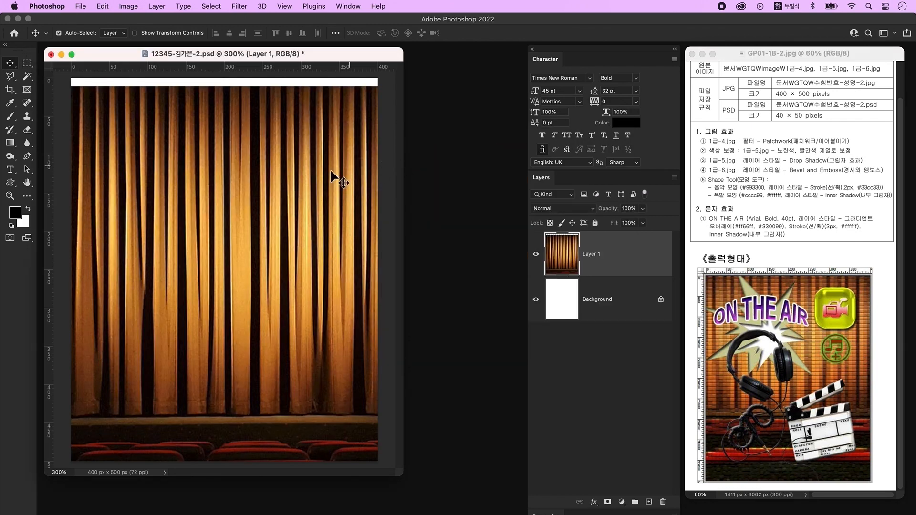
{"action": "key", "text": "ctrl+t"}
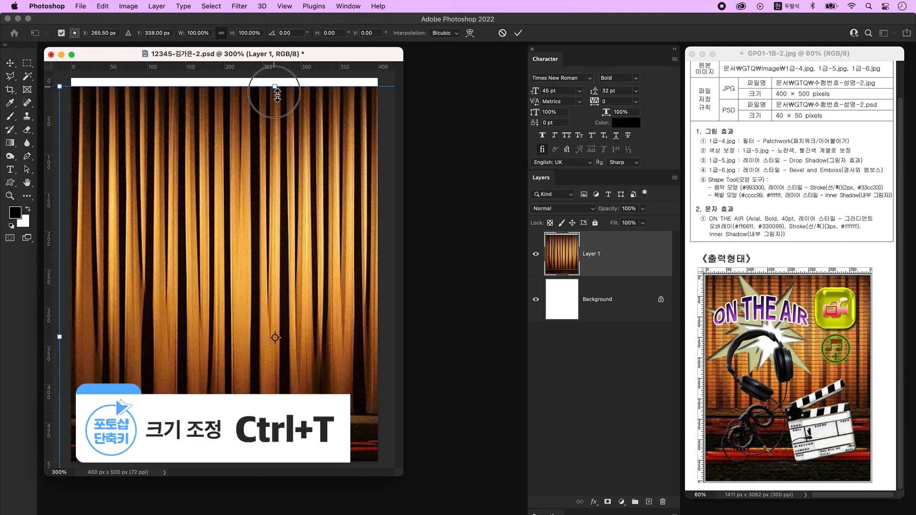
{"action": "left_click_drag", "start_coordinate": [276, 86], "coordinate": [281, 150]}
{"action": "left_click_drag", "start_coordinate": [306, 224], "coordinate": [255, 167]}
{"action": "key", "text": "Escape"}
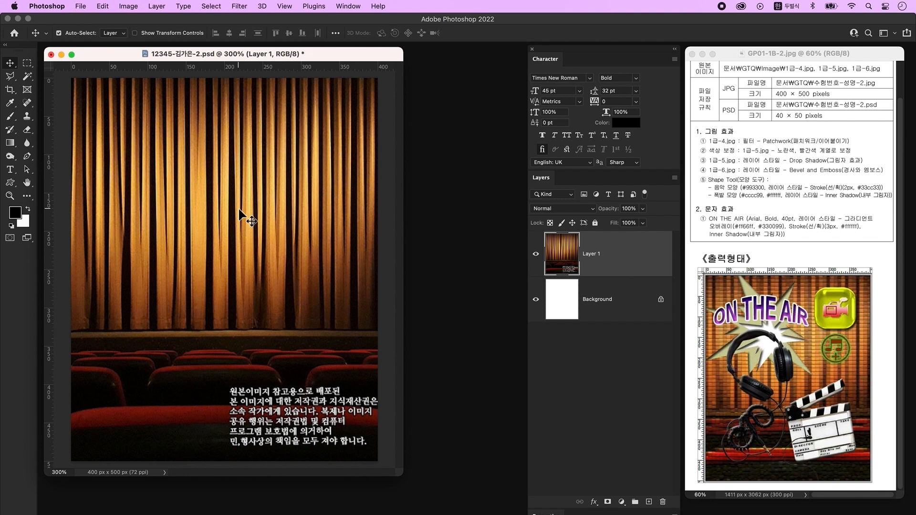
- Apply the Filter Gallery's Patchwork texture to the curtain layer
{"action": "left_click", "coordinate": [239, 6]}
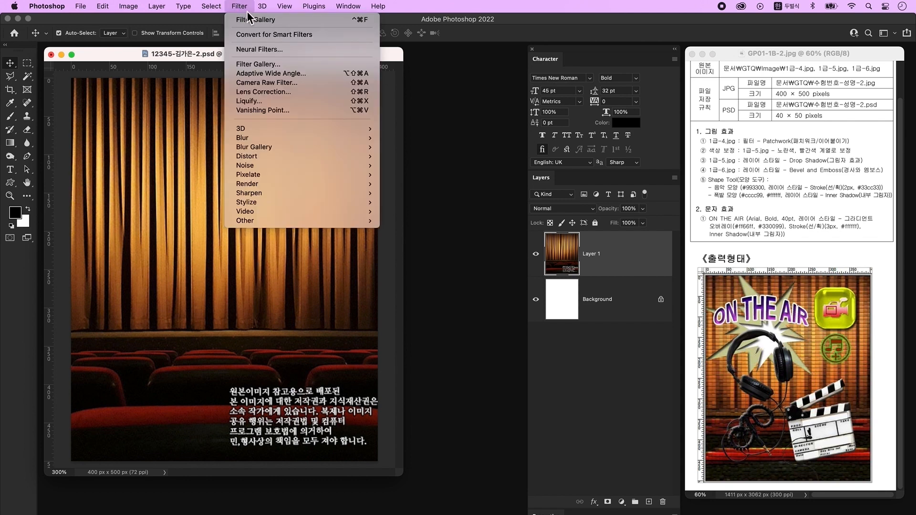
{"action": "left_click", "coordinate": [253, 64]}
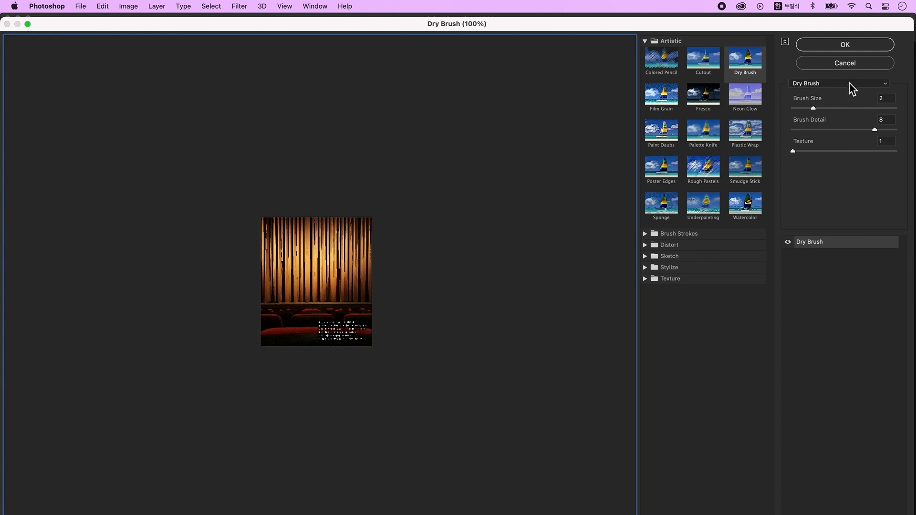
{"action": "left_click", "coordinate": [850, 83]}
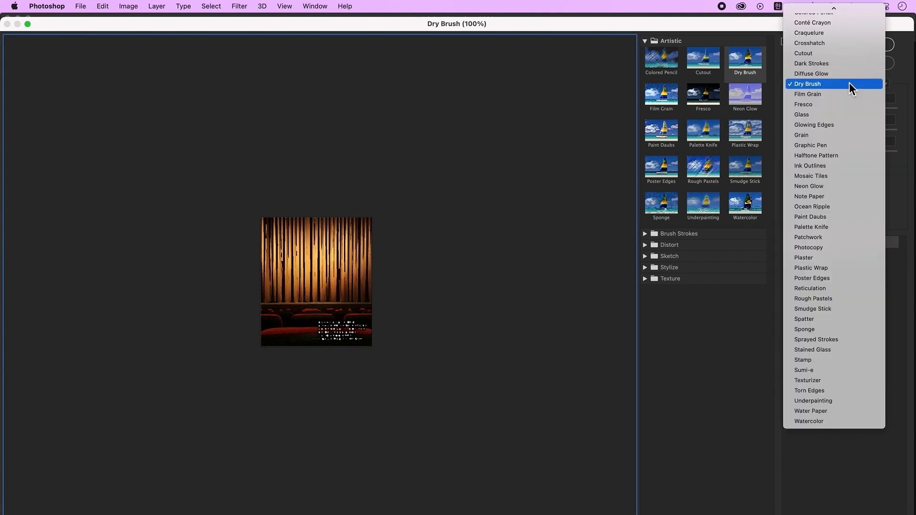
{"action": "left_click", "coordinate": [853, 237]}
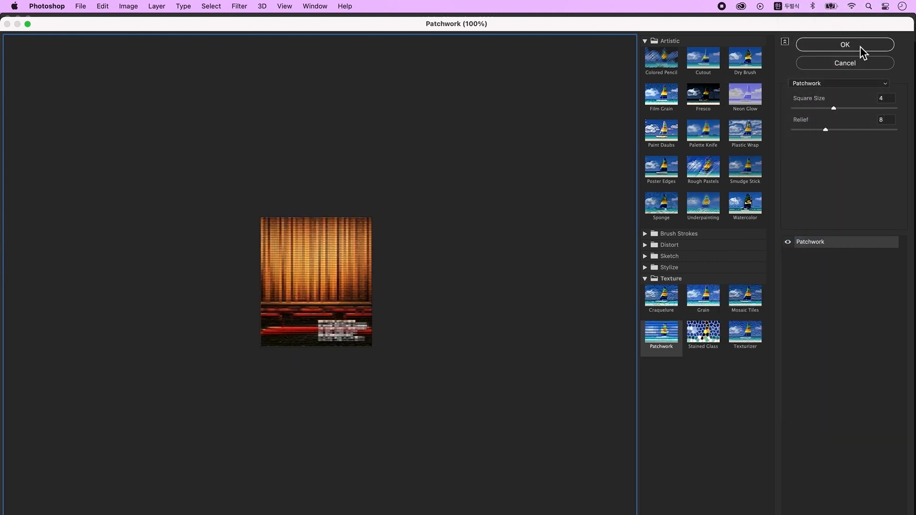
{"action": "left_click", "coordinate": [862, 47]}
- Open the camera icon image 1급-5.jpg
{"action": "key", "text": "super+o"}
{"action": "left_click", "coordinate": [534, 158]}
{"action": "left_click", "coordinate": [596, 431]}
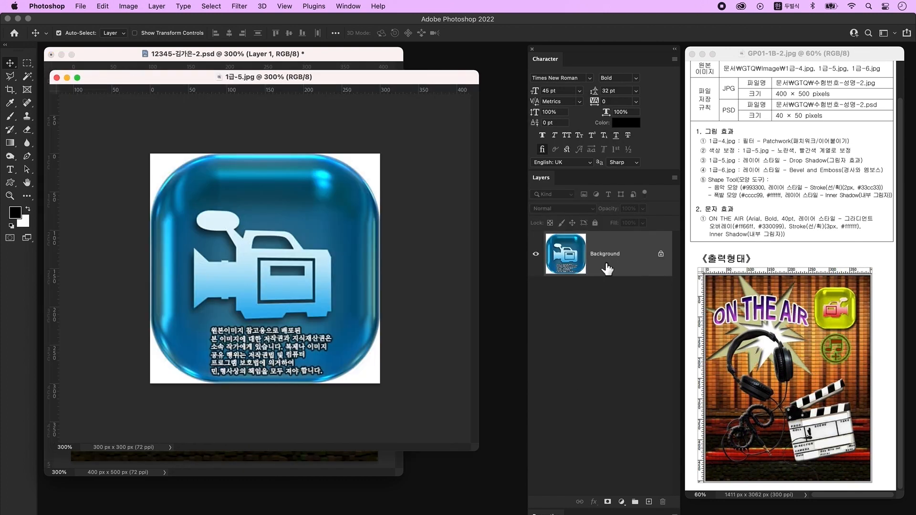
- Unlock the icon's background and delete its four white corners with the Magic Wand
{"action": "double_click", "coordinate": [639, 254]}
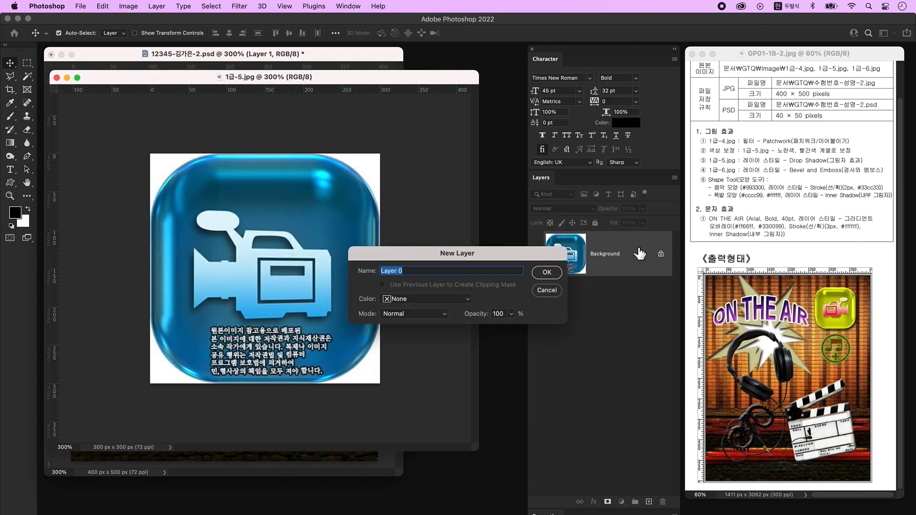
{"action": "left_click", "coordinate": [549, 273]}
{"action": "left_click", "coordinate": [27, 76]}
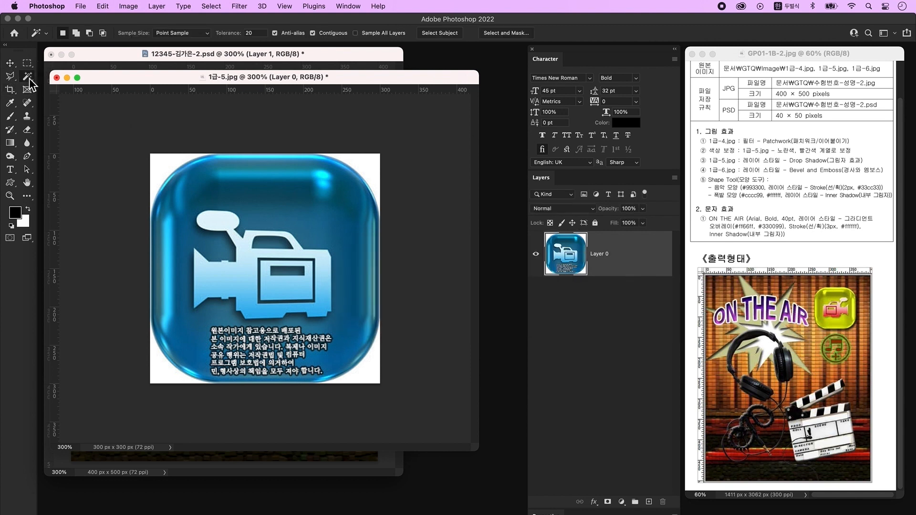
{"action": "left_click", "coordinate": [156, 168]}
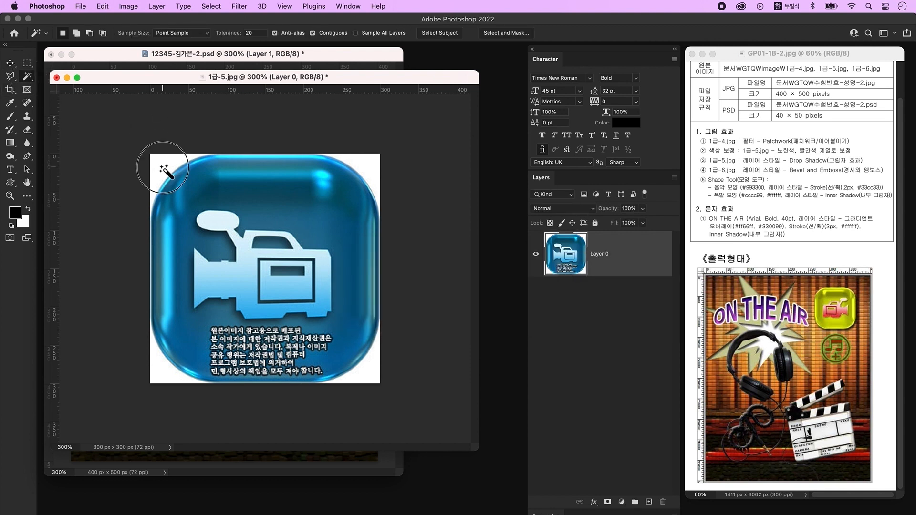
{"action": "left_click", "coordinate": [367, 166], "text": "shift"}
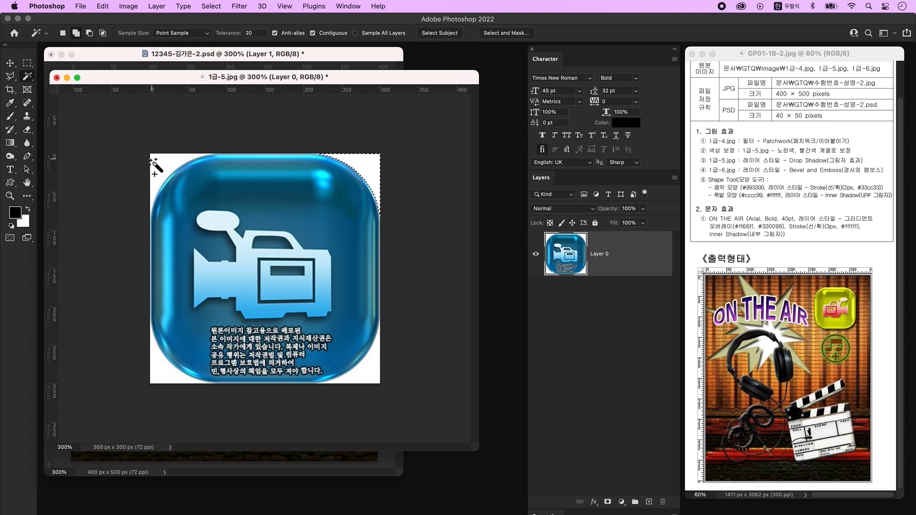
{"action": "left_click", "coordinate": [155, 374], "text": "shift"}
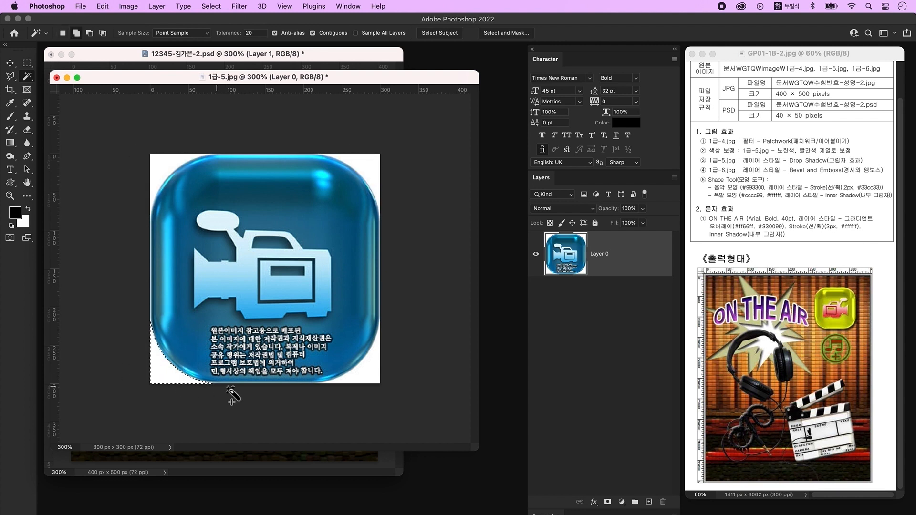
{"action": "left_click", "coordinate": [378, 377], "text": "shift"}
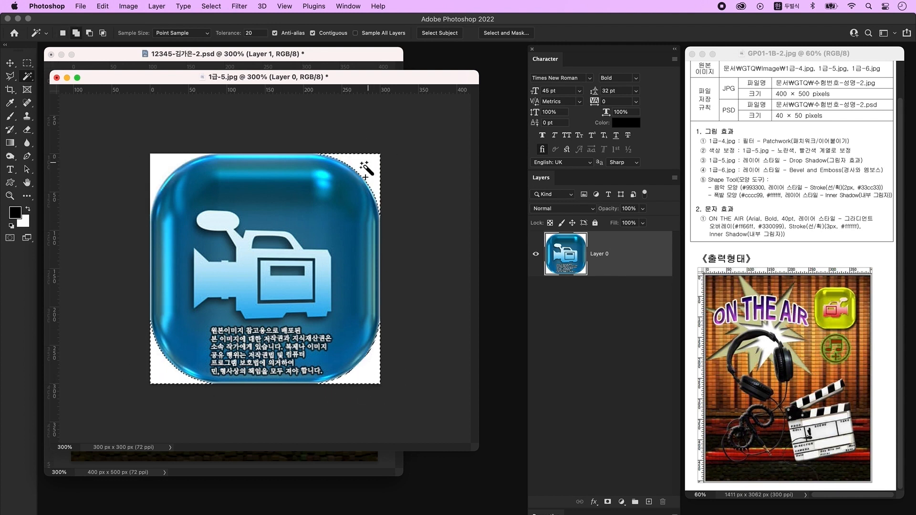
{"action": "key", "text": "Delete"}
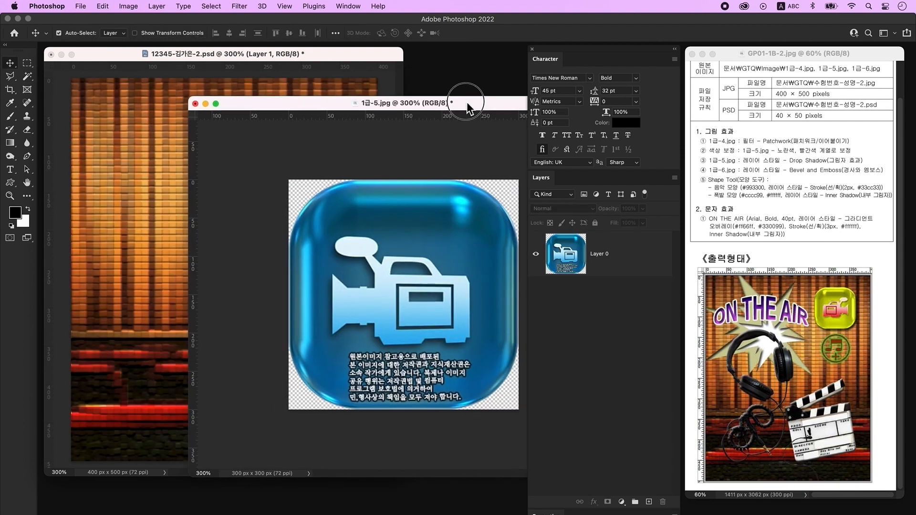
- Copy the icon into the poster as Layer 2, centre it, and select its white camera shape
{"action": "left_click_drag", "start_coordinate": [468, 105], "coordinate": [470, 107]}
{"action": "left_click_drag", "start_coordinate": [432, 260], "coordinate": [110, 221]}
{"action": "left_click_drag", "start_coordinate": [27, 76], "coordinate": [72, 84]}
{"action": "left_click_drag", "start_coordinate": [174, 234], "coordinate": [252, 227]}
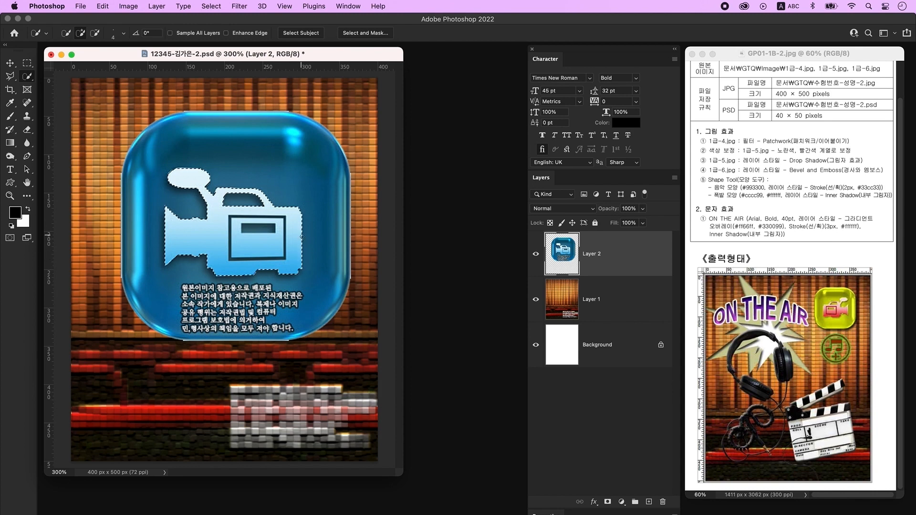
- Colorize the camera shape pink at saturation 68, then invert the selection
{"action": "key", "text": "super+u"}
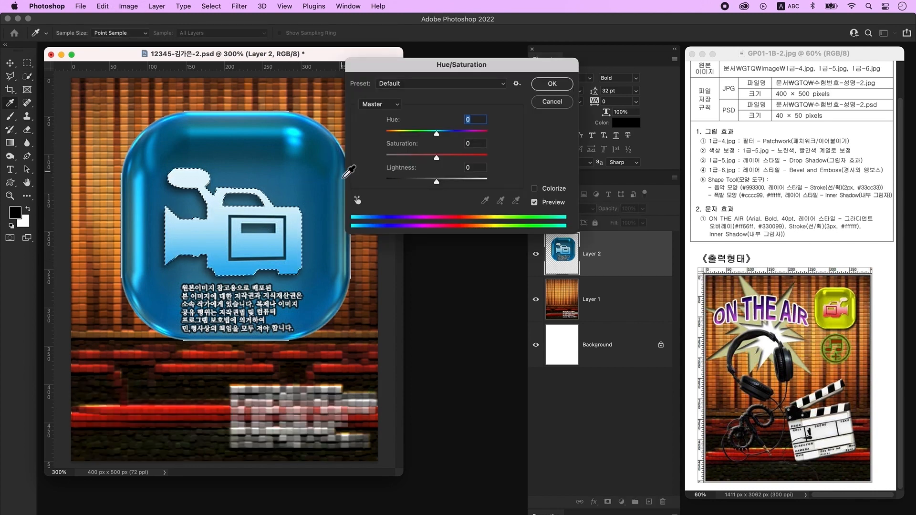
{"action": "left_click", "coordinate": [559, 190]}
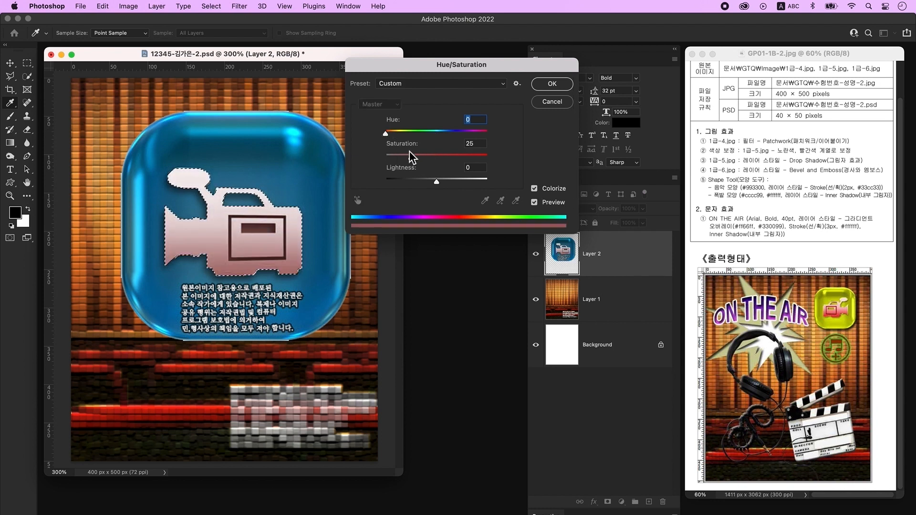
{"action": "left_click_drag", "start_coordinate": [415, 161], "coordinate": [455, 160]}
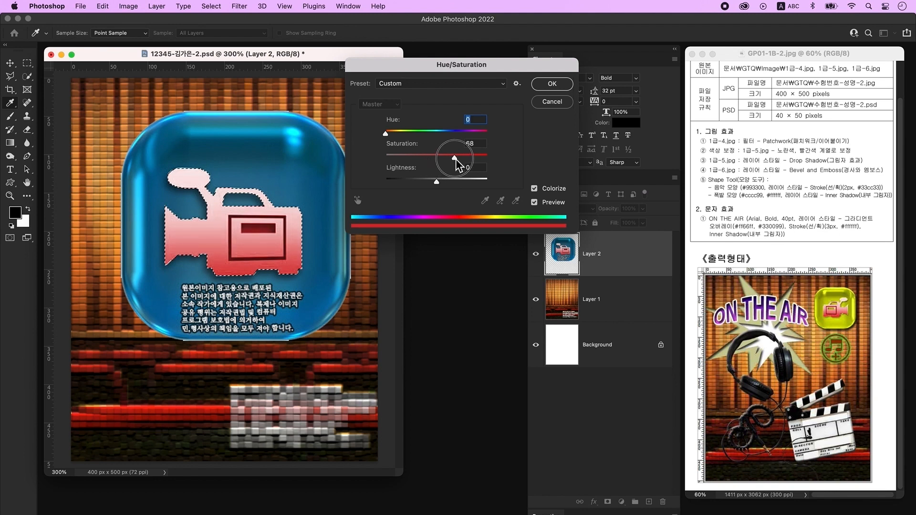
{"action": "left_click", "coordinate": [551, 84]}
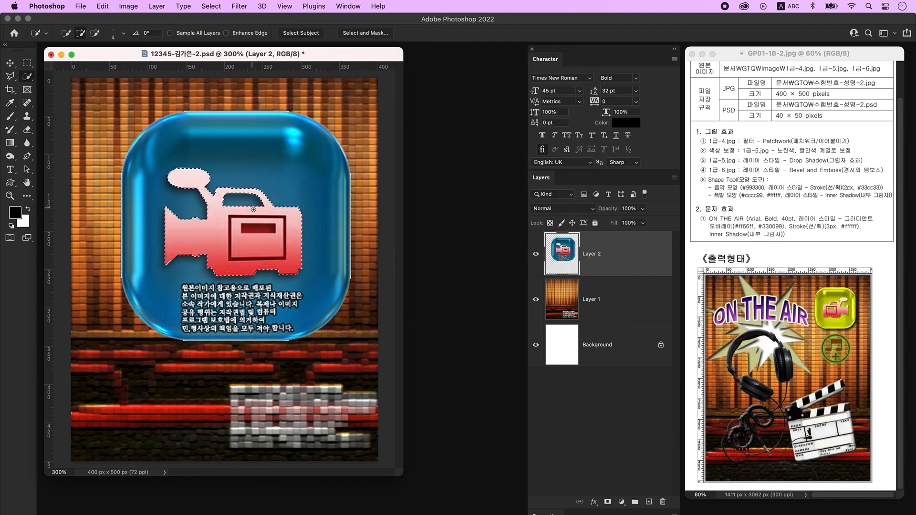
{"action": "left_click", "coordinate": [221, 6]}
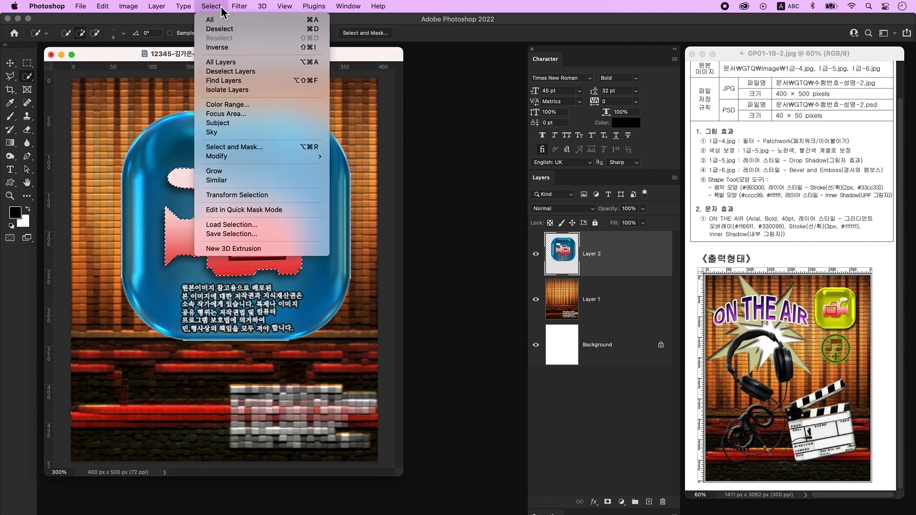
{"action": "left_click", "coordinate": [228, 48]}
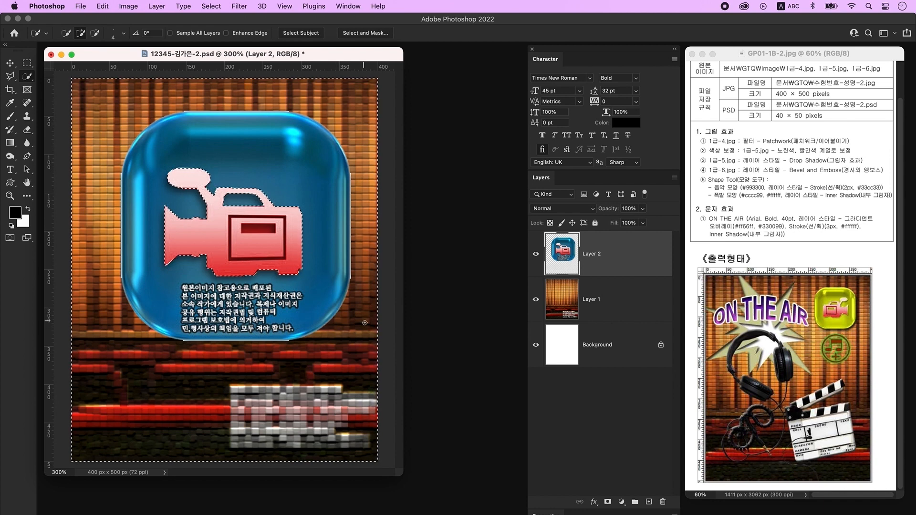
- Colorize the icon body yellow-green with Hue/Saturation, then deselect
{"action": "key", "text": "super+u"}
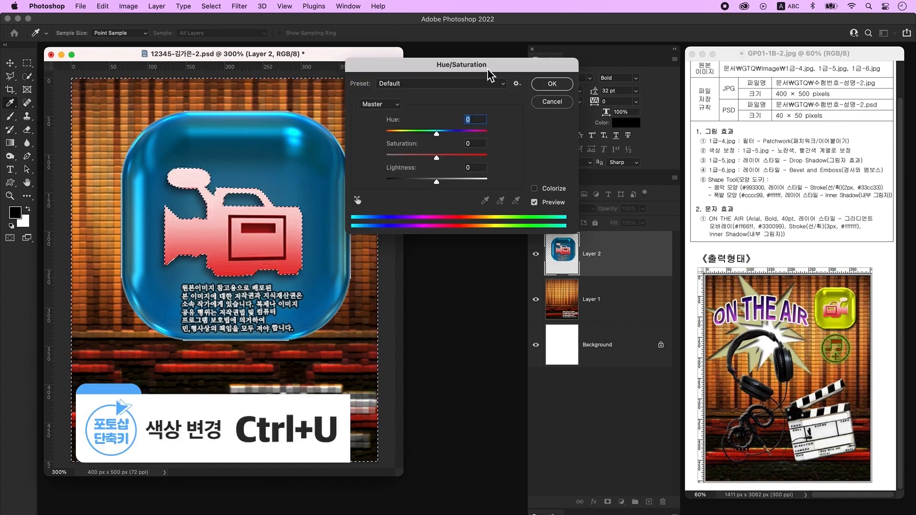
{"action": "left_click", "coordinate": [549, 189]}
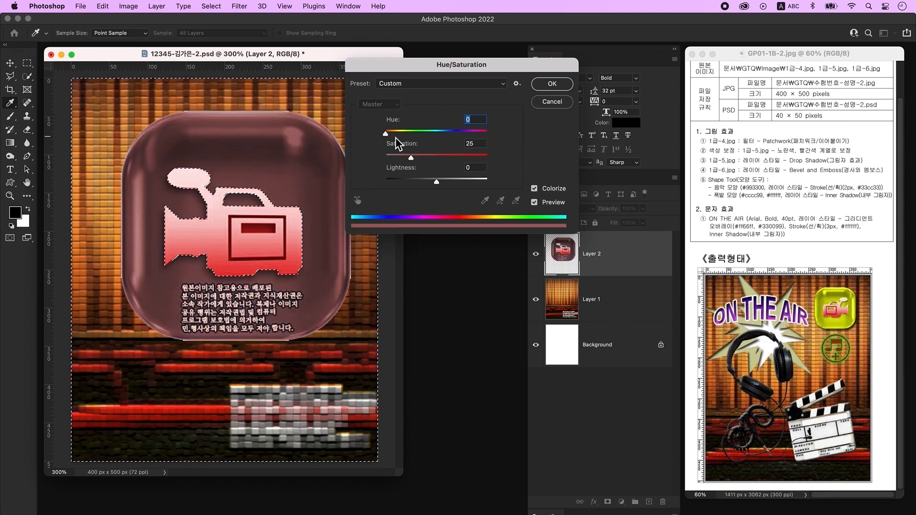
{"action": "left_click_drag", "start_coordinate": [393, 133], "coordinate": [466, 162]}
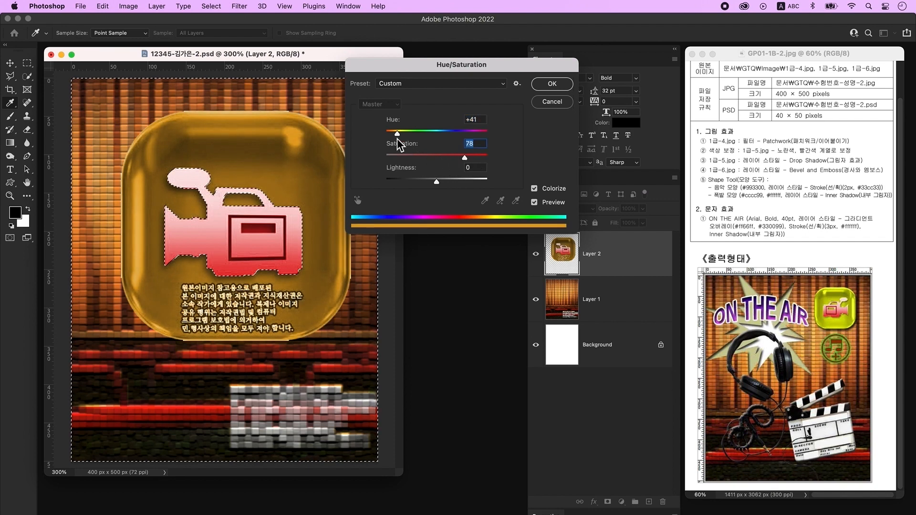
{"action": "left_click_drag", "start_coordinate": [397, 133], "coordinate": [405, 134]}
{"action": "left_click", "coordinate": [553, 86]}
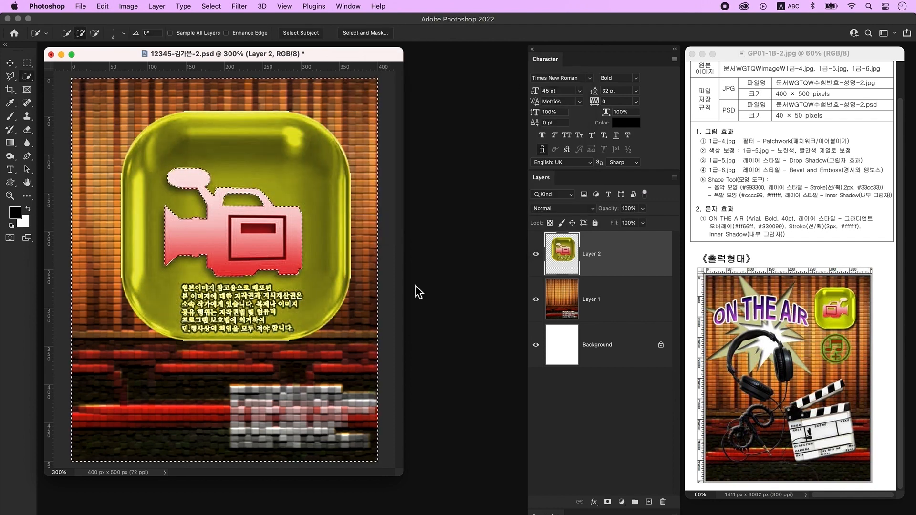
{"action": "key", "text": "ctrl+d"}
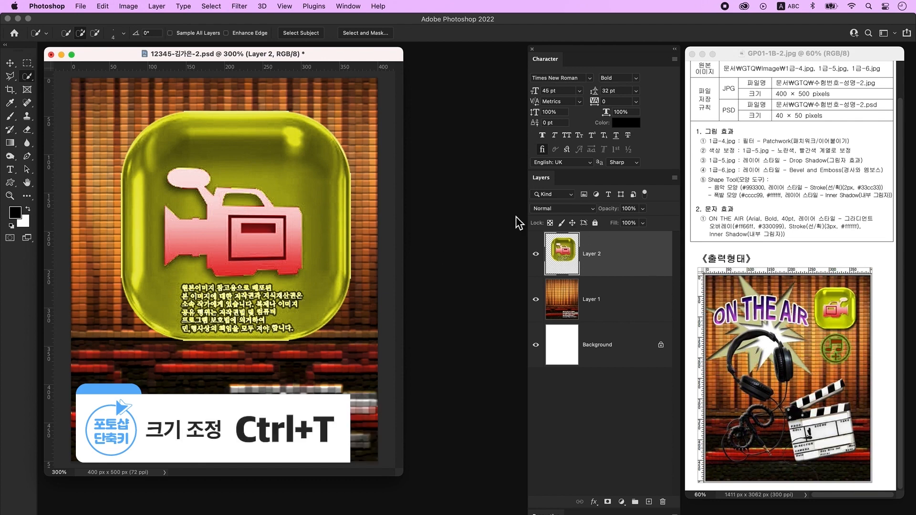
- Shrink the icon, flip it horizontally, and move it into the top-right corner
{"action": "key", "text": "ctrl+t"}
{"action": "left_click_drag", "start_coordinate": [236, 115], "coordinate": [235, 196]}
{"action": "right_click", "coordinate": [269, 218]}
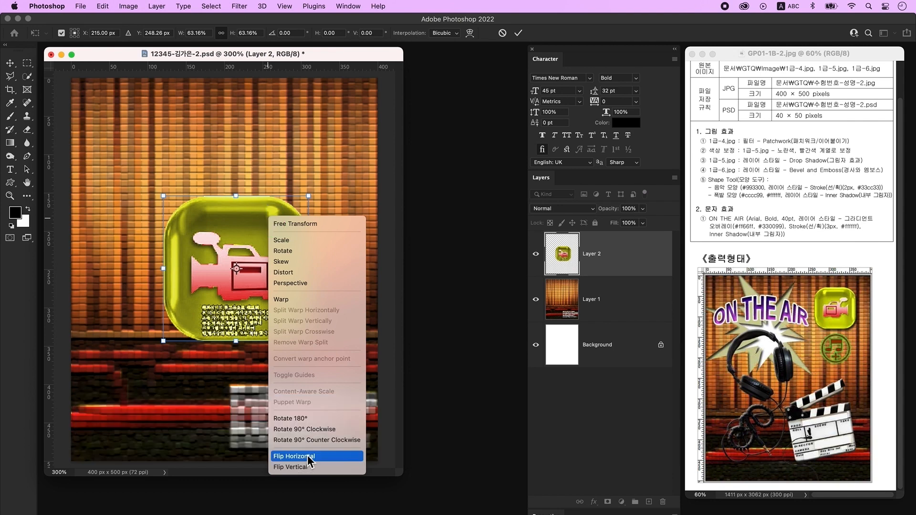
{"action": "left_click", "coordinate": [307, 456]}
{"action": "left_click_drag", "start_coordinate": [255, 292], "coordinate": [283, 206]}
{"action": "left_click_drag", "start_coordinate": [195, 256], "coordinate": [245, 200]}
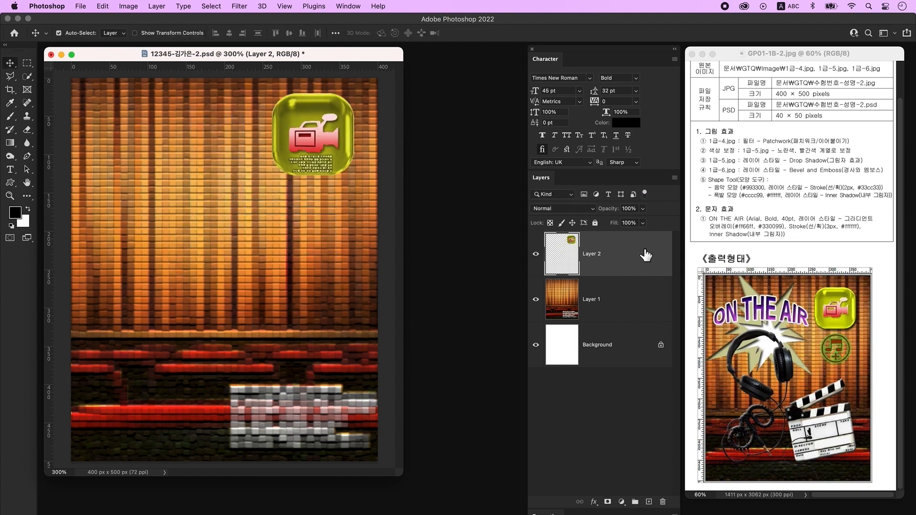
- Give the icon layer a Drop Shadow layer style
{"action": "double_click", "coordinate": [643, 249]}
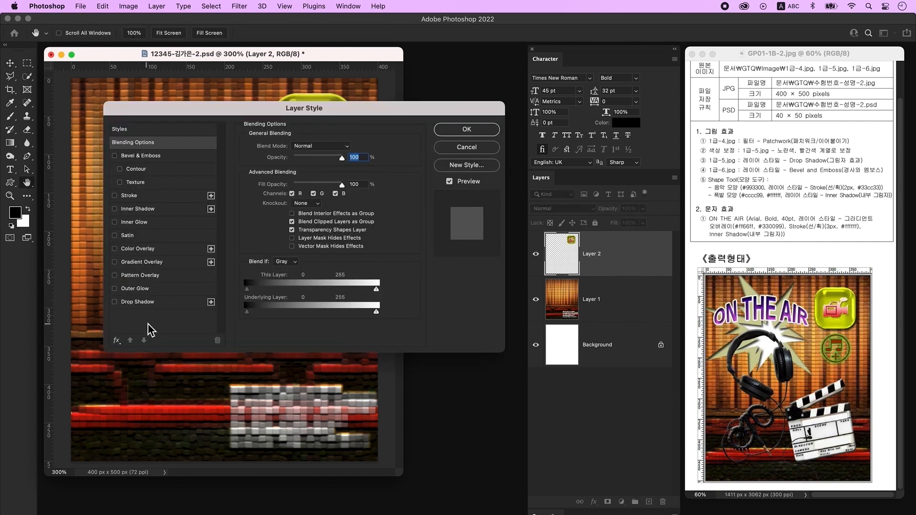
{"action": "left_click", "coordinate": [143, 302]}
{"action": "left_click", "coordinate": [493, 128]}
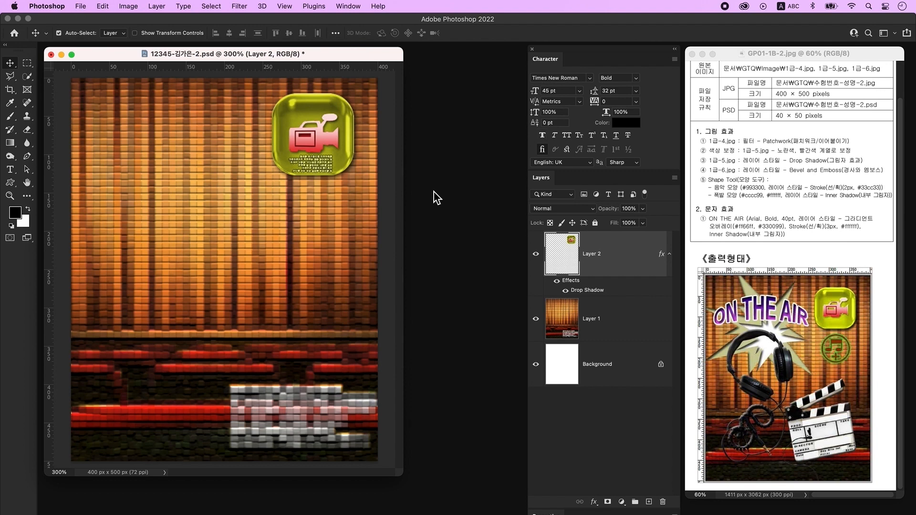
{"action": "key", "text": "super+o"}
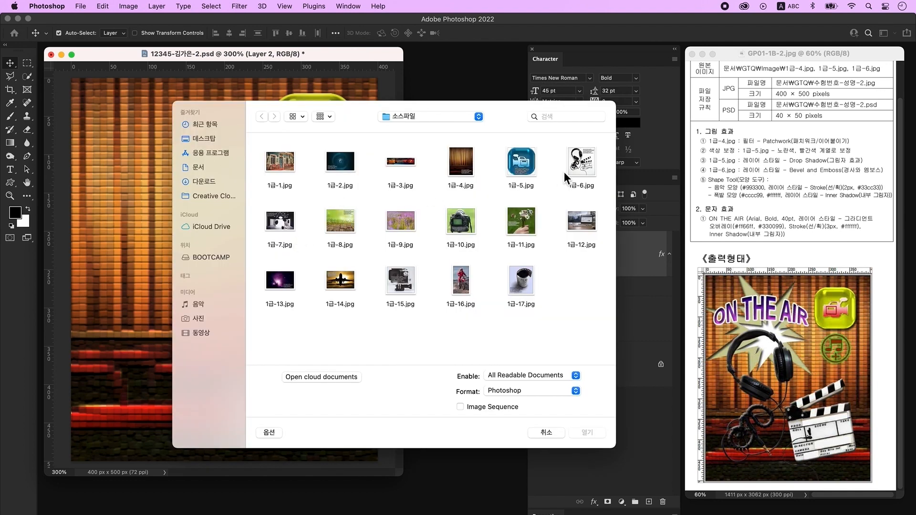
- Open 1급-6.jpg, convert its background to Layer 0, and delete the Korean text block
{"action": "left_click", "coordinate": [587, 432]}
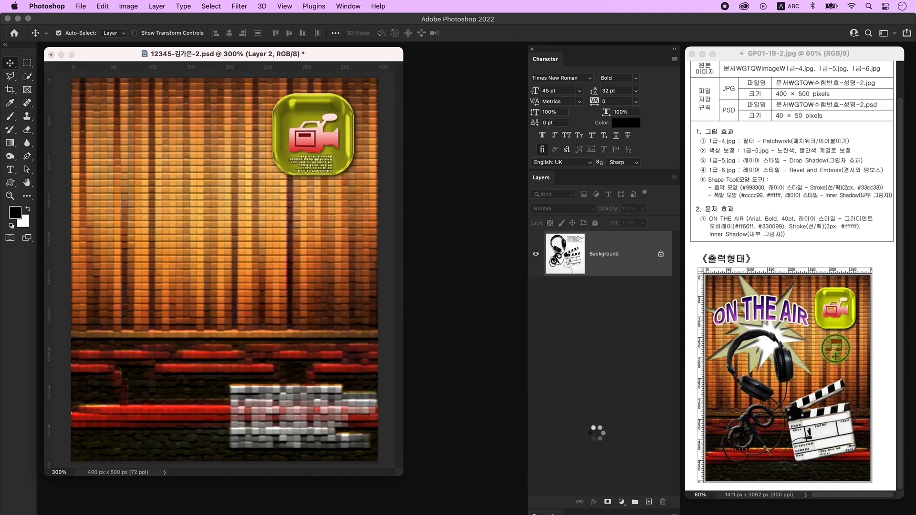
{"action": "double_click", "coordinate": [643, 257]}
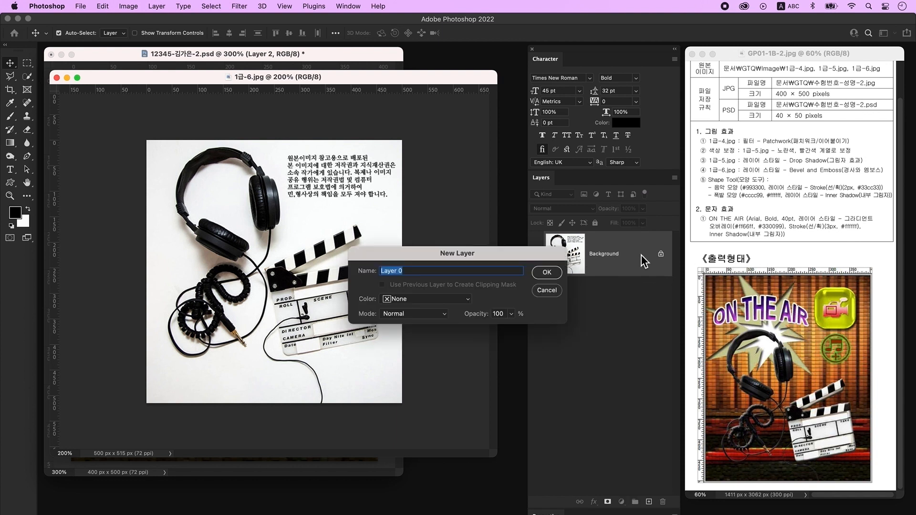
{"action": "left_click", "coordinate": [554, 276]}
{"action": "key", "text": "m"}
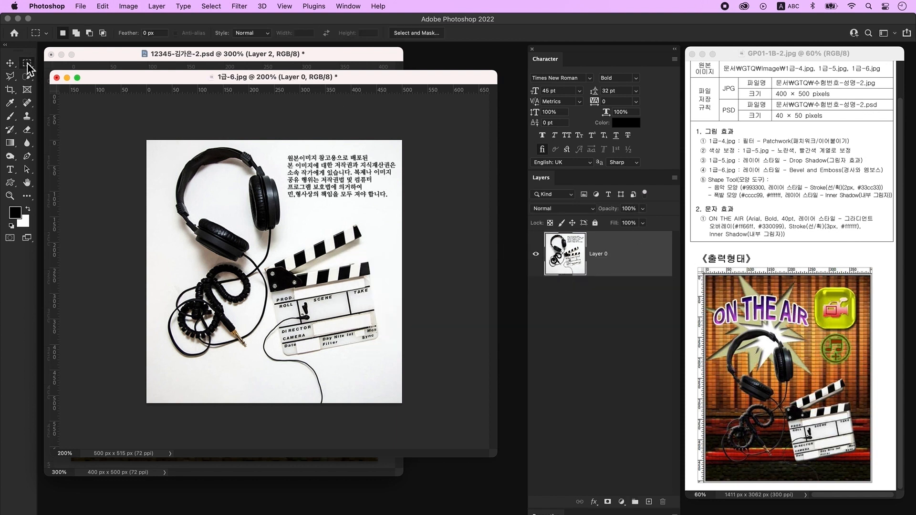
{"action": "left_click_drag", "start_coordinate": [285, 148], "coordinate": [417, 209]}
{"action": "key", "text": "Delete"}
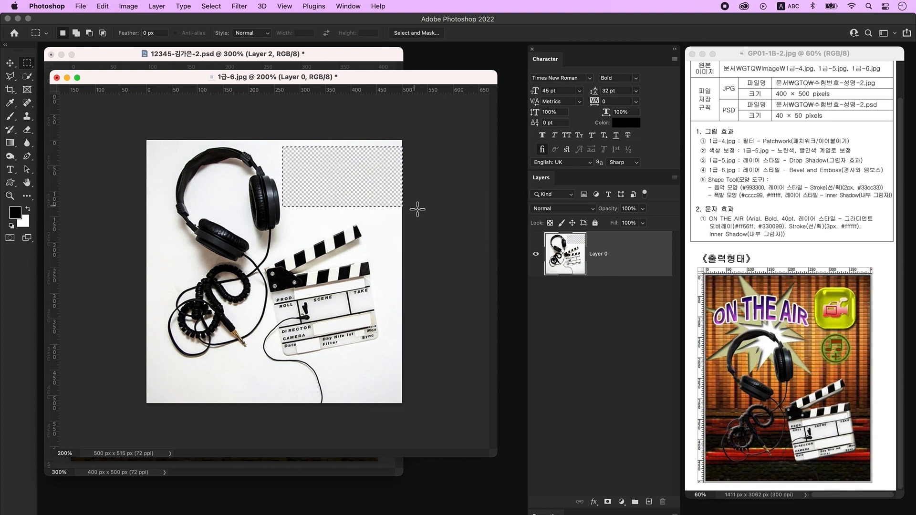
- Delete the white background left of and below the headphones with Quick Selection
{"action": "left_click", "coordinate": [28, 78]}
{"action": "left_click", "coordinate": [162, 222]}
{"action": "left_click", "coordinate": [152, 384]}
{"action": "left_click_drag", "start_coordinate": [156, 360], "coordinate": [156, 328]}
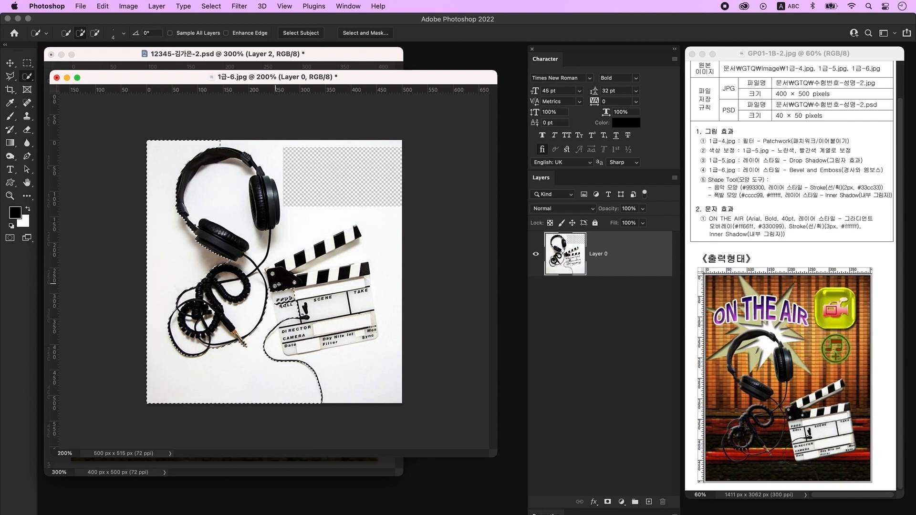
{"action": "mouse_move", "coordinate": [280, 294]}
{"action": "left_mouse_down", "text": "alt"}
{"action": "mouse_move", "coordinate": [283, 342]}
{"action": "mouse_move", "coordinate": [266, 352]}
{"action": "mouse_move", "coordinate": [280, 361]}
{"action": "left_mouse_up", "text": "alt"}
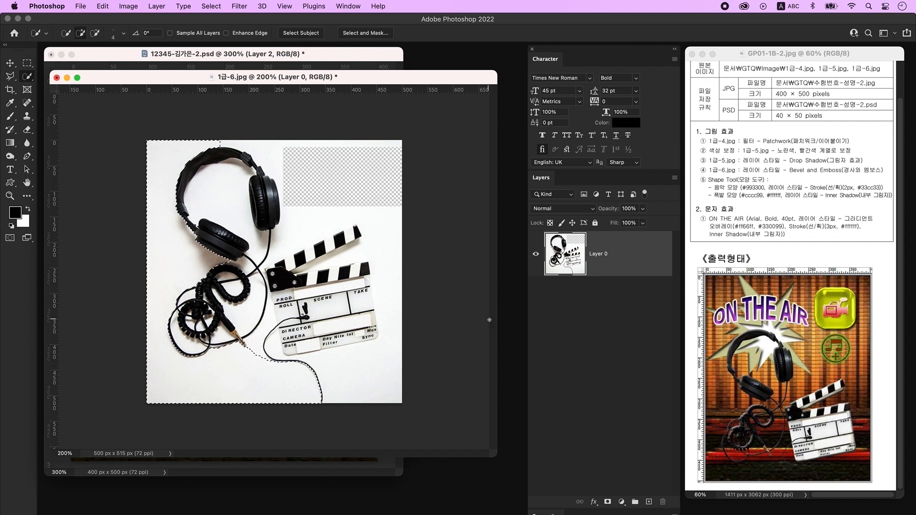
{"action": "key", "text": "Delete"}
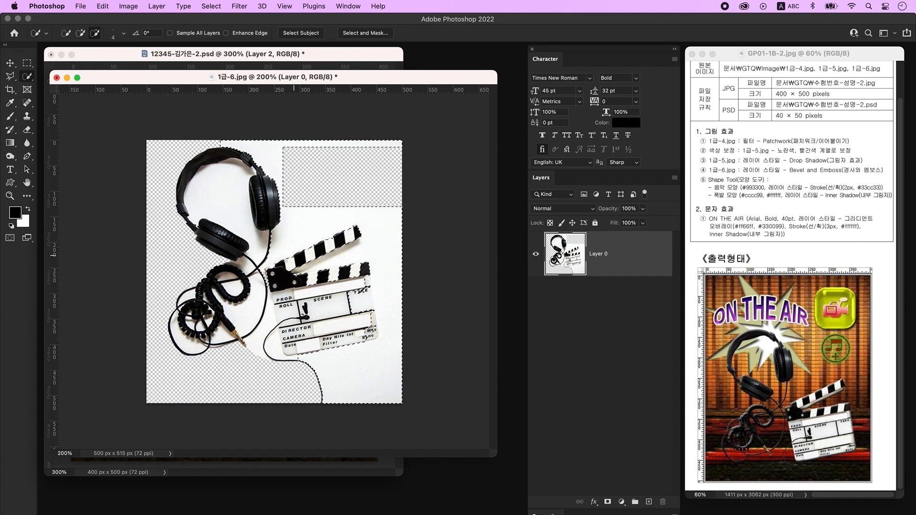
{"action": "key", "text": "super+d"}
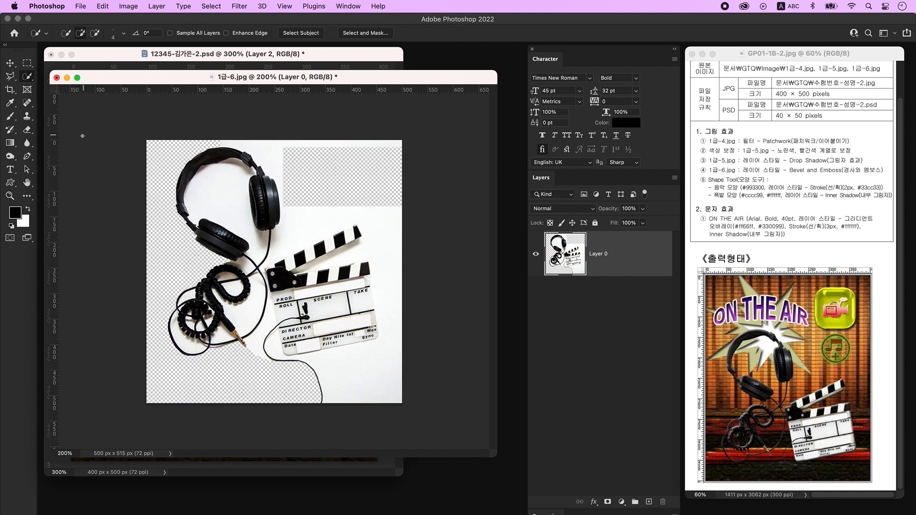
- Delete the background above the clapperboard and between its arms with the Polygonal Lasso
{"action": "left_click", "coordinate": [10, 78]}
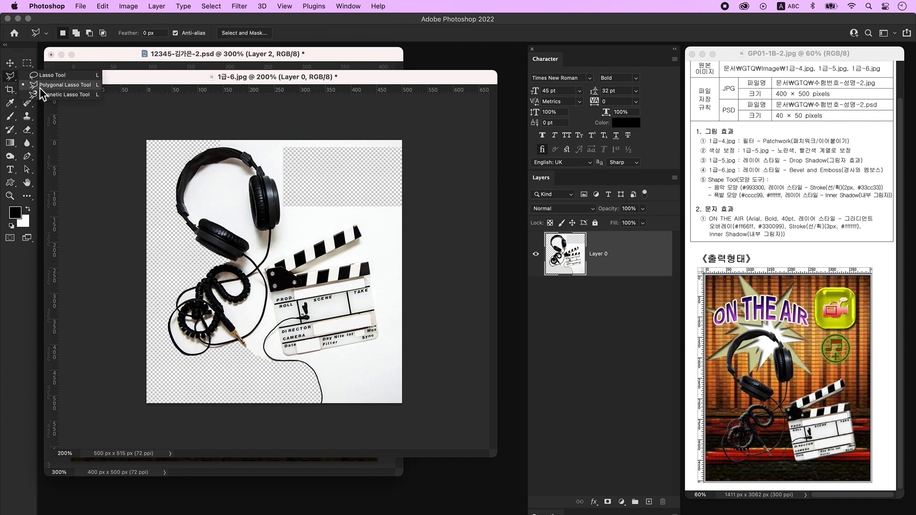
{"action": "left_click", "coordinate": [271, 263]}
{"action": "left_click", "coordinate": [355, 225]}
{"action": "left_click", "coordinate": [362, 238]}
{"action": "left_click", "coordinate": [436, 238]}
{"action": "left_click", "coordinate": [422, 166]}
{"action": "left_click", "coordinate": [335, 189]}
{"action": "left_click", "coordinate": [271, 263]}
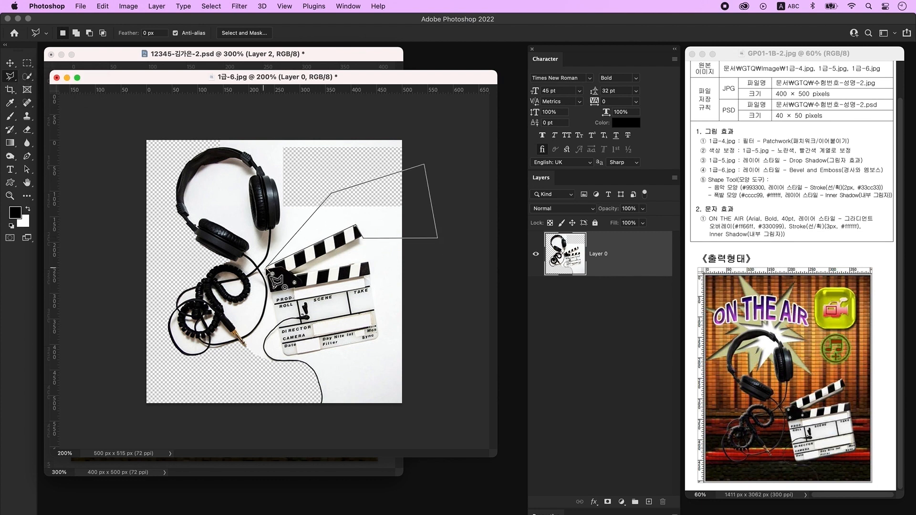
{"action": "key", "text": "BackSpace"}
{"action": "left_click", "coordinate": [295, 275]}
{"action": "left_click", "coordinate": [423, 252]}
{"action": "left_click", "coordinate": [419, 226]}
{"action": "left_click", "coordinate": [359, 238]}
{"action": "left_click", "coordinate": [295, 275]}
{"action": "key", "text": "BackSpace"}
- Delete the background along the clapperboard's right and bottom edges
{"action": "left_click", "coordinate": [367, 261]}
{"action": "left_click", "coordinate": [379, 338]}
{"action": "left_click", "coordinate": [292, 357]}
{"action": "left_click", "coordinate": [364, 414]}
{"action": "left_click", "coordinate": [415, 405]}
{"action": "left_click", "coordinate": [442, 221]}
{"action": "left_click", "coordinate": [368, 261]}
{"action": "key", "text": "BackSpace"}
- Delete the white area between the jack cable and the clapperboard
{"action": "key", "text": "w"}
{"action": "key", "text": "w"}
{"action": "left_click", "coordinate": [241, 177]}
{"action": "key", "text": "super+d"}
{"action": "left_click", "coordinate": [27, 76]}
{"action": "left_click", "coordinate": [77, 89]}
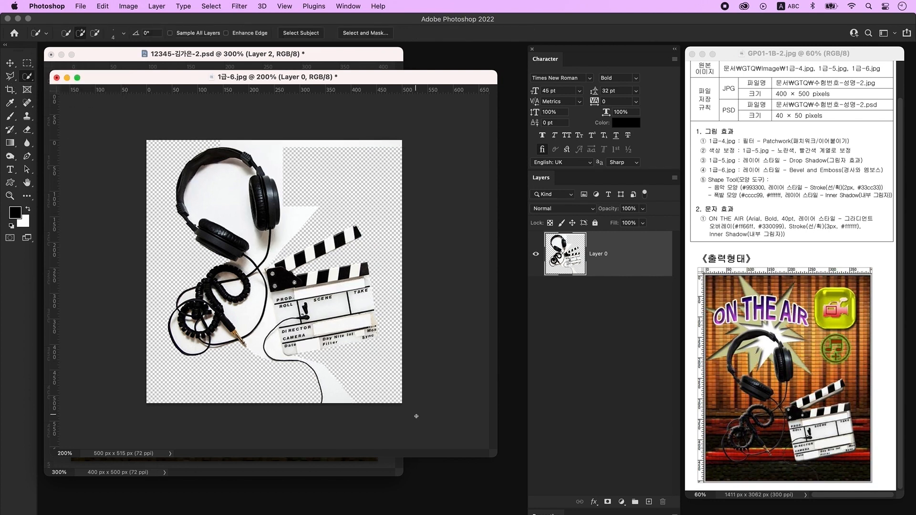
{"action": "left_click", "coordinate": [341, 402]}
{"action": "key", "text": "super+d"}
{"action": "mouse_move", "coordinate": [291, 354]}
{"action": "left_mouse_down"}
{"action": "mouse_move", "coordinate": [267, 328]}
{"action": "mouse_move", "coordinate": [279, 305]}
{"action": "left_mouse_up"}
{"action": "left_click", "coordinate": [278, 306], "text": "alt"}
{"action": "left_click", "coordinate": [258, 300]}
{"action": "key", "text": "BackSpace"}
- Delete the remaining white right of the headphones, inside the headband and in the cable coil
{"action": "key", "text": "super+d"}
{"action": "left_click_drag", "start_coordinate": [293, 210], "coordinate": [278, 256]}
{"action": "left_click", "coordinate": [276, 258], "text": "alt"}
{"action": "key", "text": "BackSpace"}
{"action": "key", "text": "super+d"}
{"action": "left_click", "coordinate": [237, 176]}
{"action": "key", "text": "BackSpace"}
{"action": "key", "text": "super+d"}
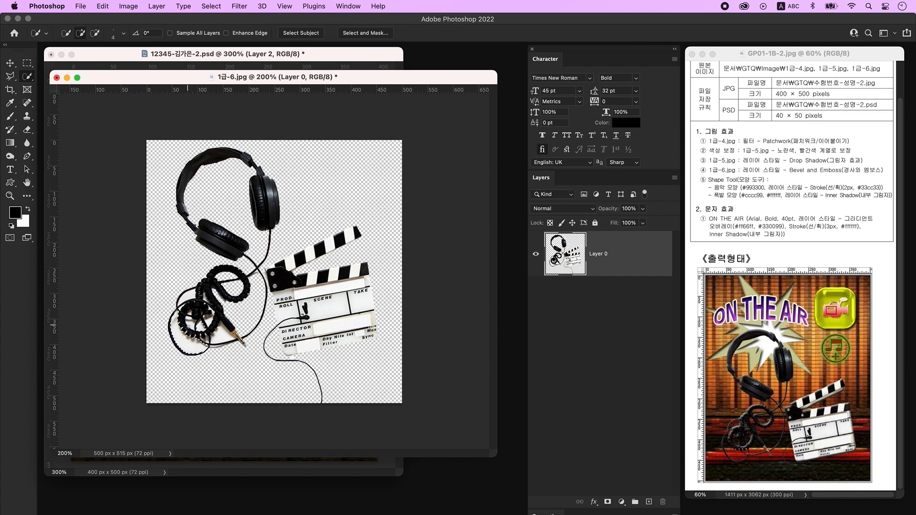
{"action": "key", "text": "BackSpace"}
{"action": "key", "text": "super+d"}
{"action": "key", "text": "super+d"}
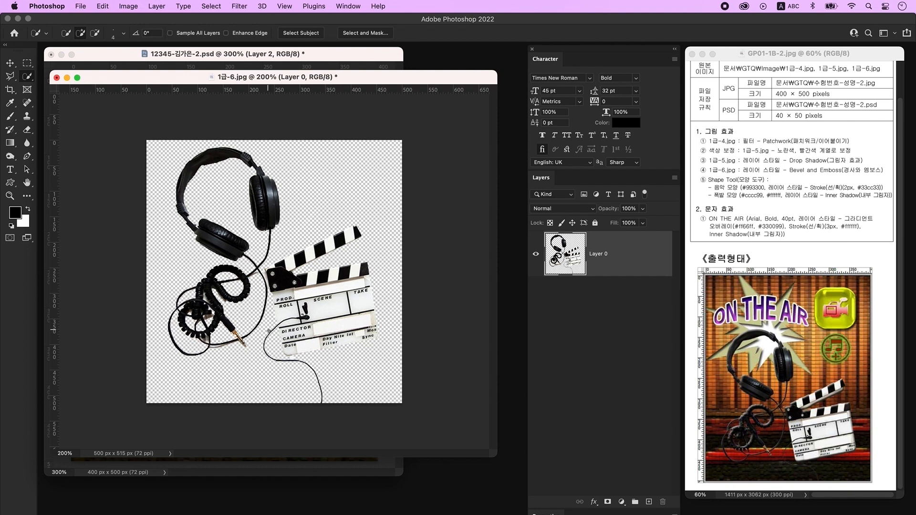
- Copy the headphones and clapperboard into the poster, scaled to about 72% and centred
{"action": "left_click", "coordinate": [10, 62]}
{"action": "left_click_drag", "start_coordinate": [268, 77], "coordinate": [397, 302]}
{"action": "left_click_drag", "start_coordinate": [401, 411], "coordinate": [253, 204]}
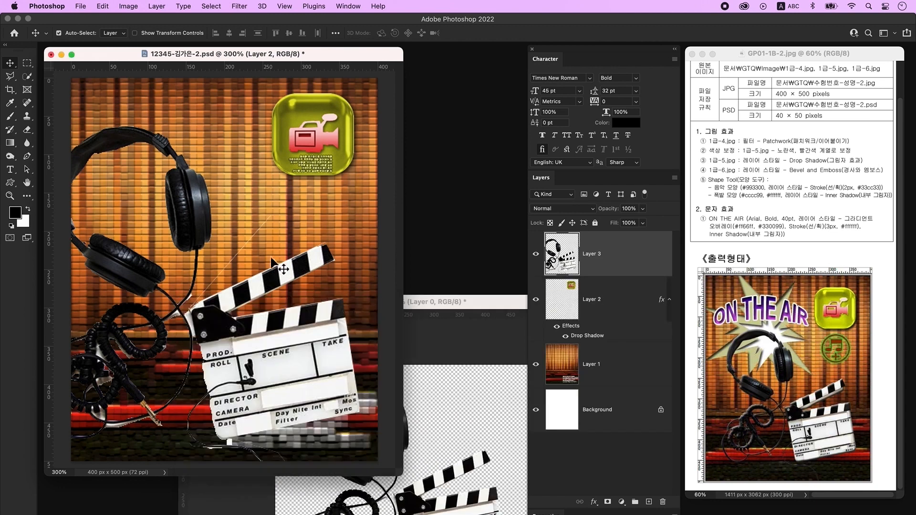
{"action": "left_click", "coordinate": [451, 386]}
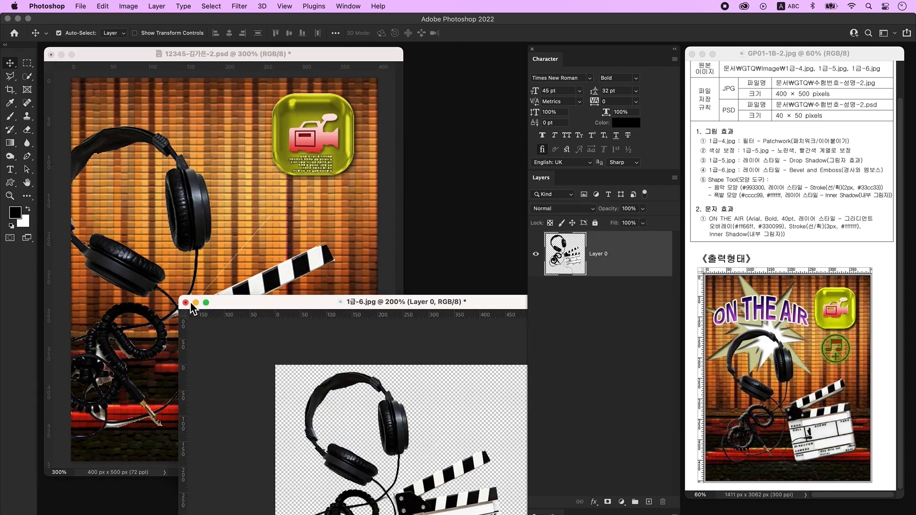
{"action": "left_click", "coordinate": [192, 303]}
{"action": "key", "text": "super"}
{"action": "key", "text": "super+t"}
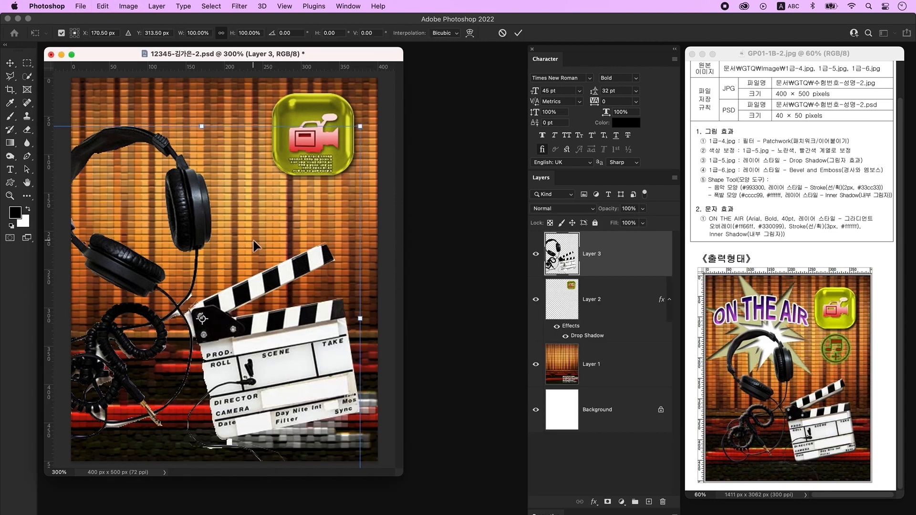
{"action": "left_click_drag", "start_coordinate": [362, 136], "coordinate": [275, 225]}
{"action": "left_click_drag", "start_coordinate": [213, 341], "coordinate": [296, 292]}
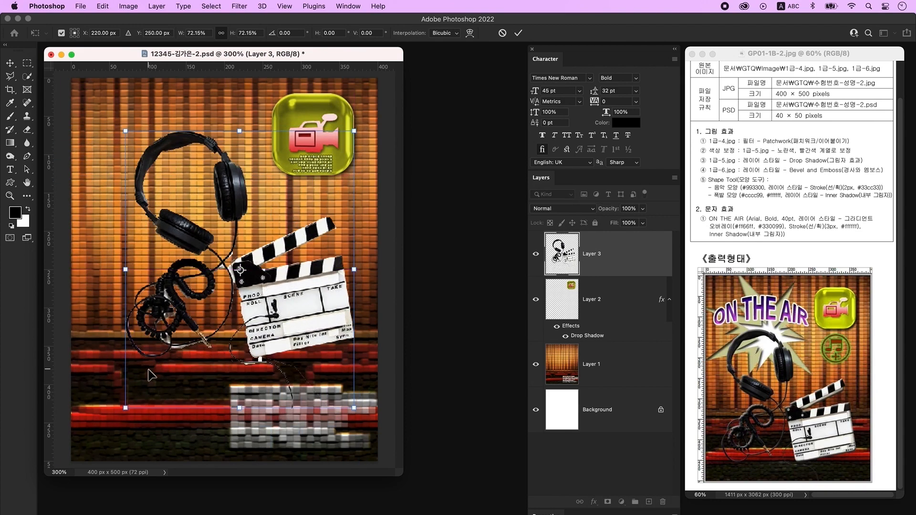
{"action": "key", "text": "Return"}
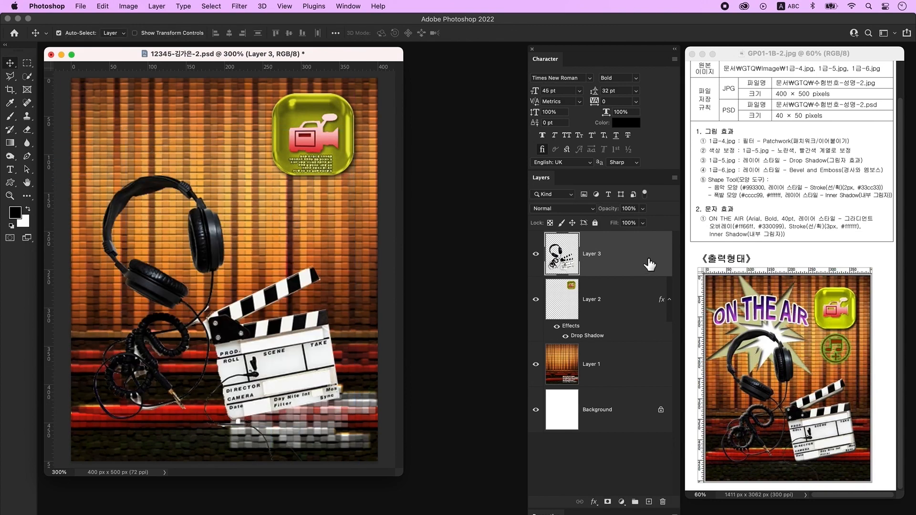
- Apply a Bevel & Emboss layer style to Layer 3
{"action": "double_click", "coordinate": [653, 263]}
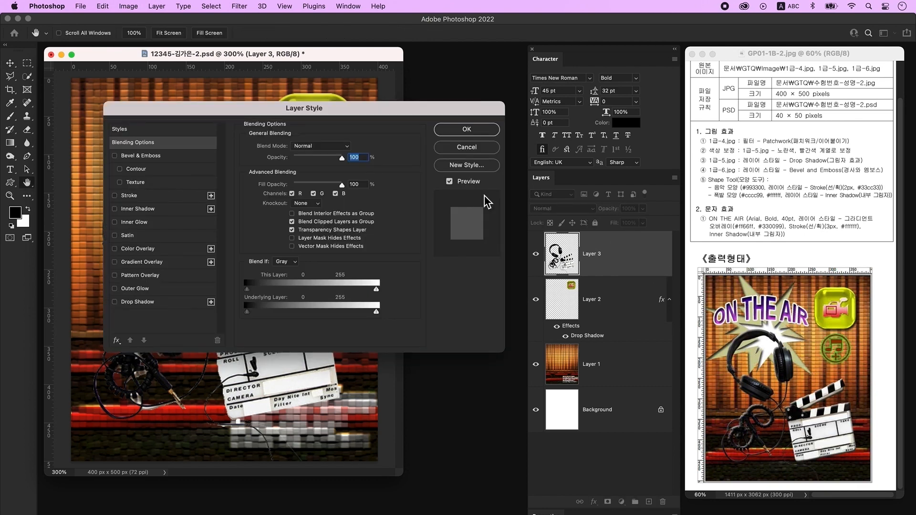
{"action": "left_click", "coordinate": [165, 156]}
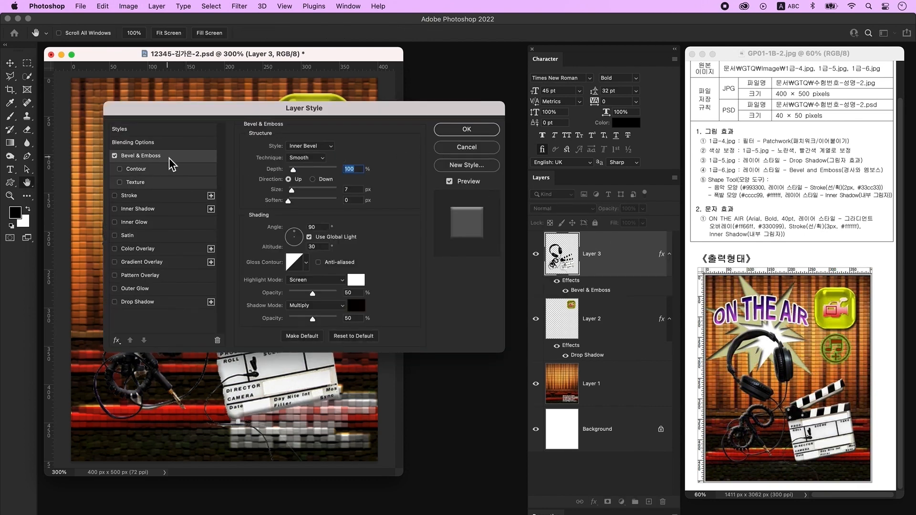
{"action": "left_click", "coordinate": [482, 130]}
{"action": "scroll", "coordinate": [714, 267], "scroll_direction": "up", "scroll_amount": 2}
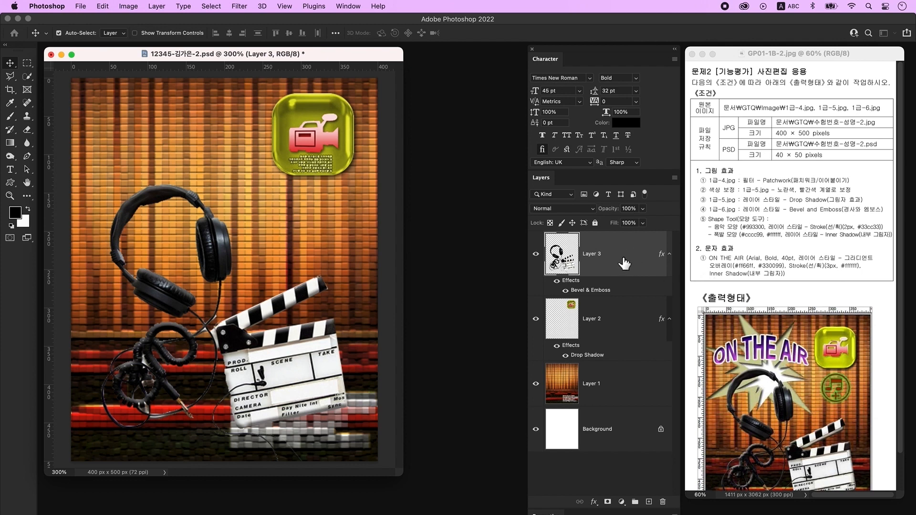
- On a new layer, draw the circled music-note custom shape below the camera icon
{"action": "left_click", "coordinate": [649, 502]}
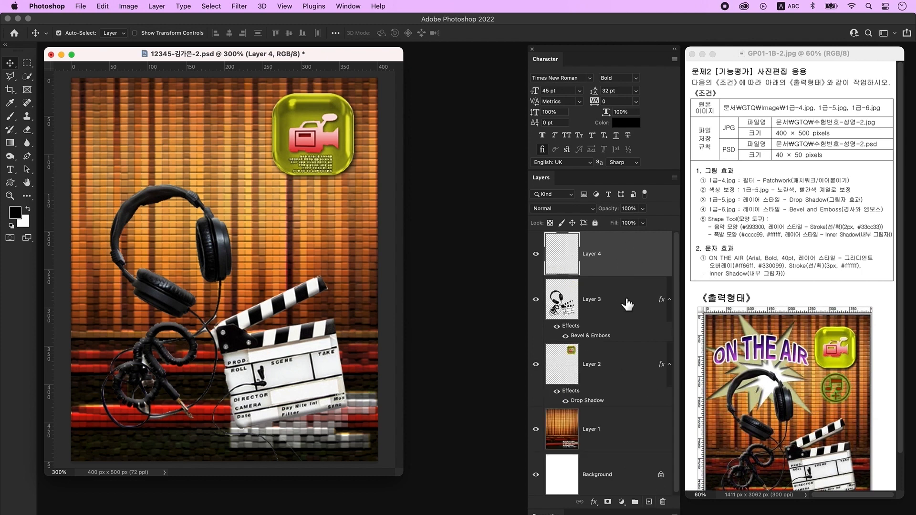
{"action": "left_click", "coordinate": [14, 186]}
{"action": "left_click", "coordinate": [13, 186]}
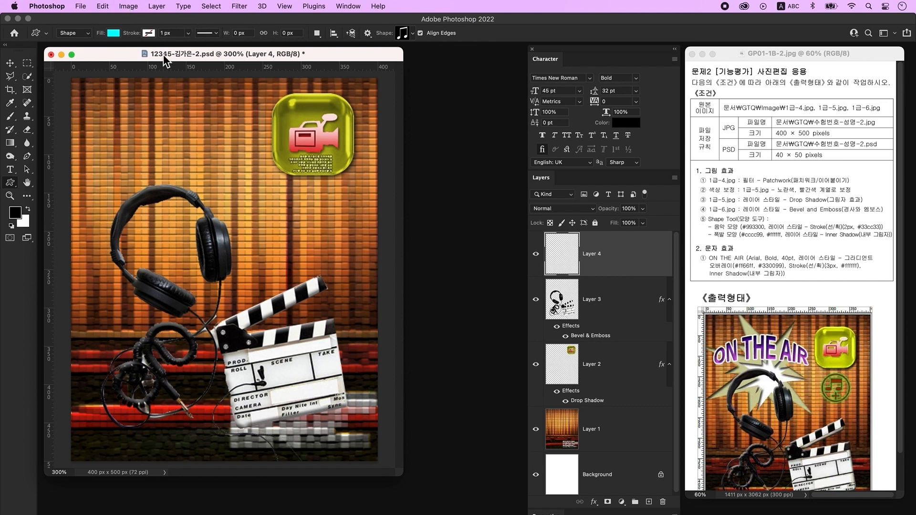
{"action": "left_click", "coordinate": [403, 38]}
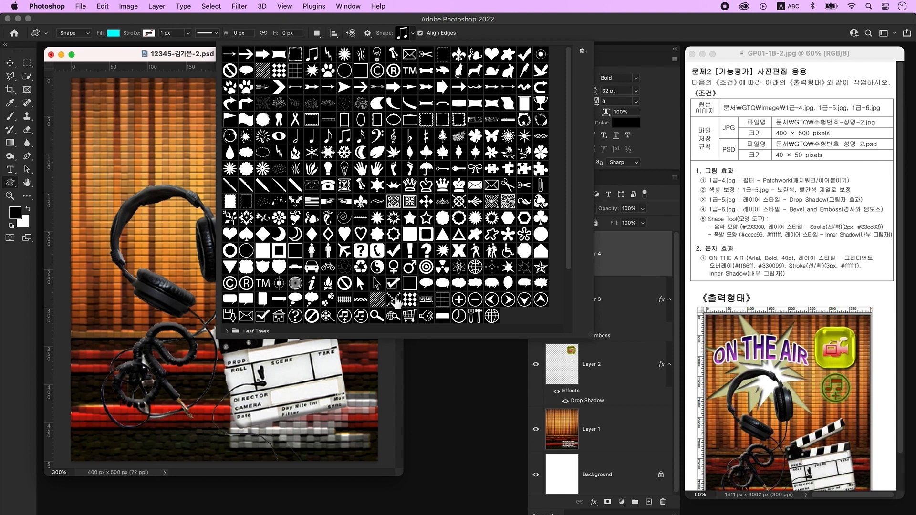
{"action": "left_click", "coordinate": [347, 319]}
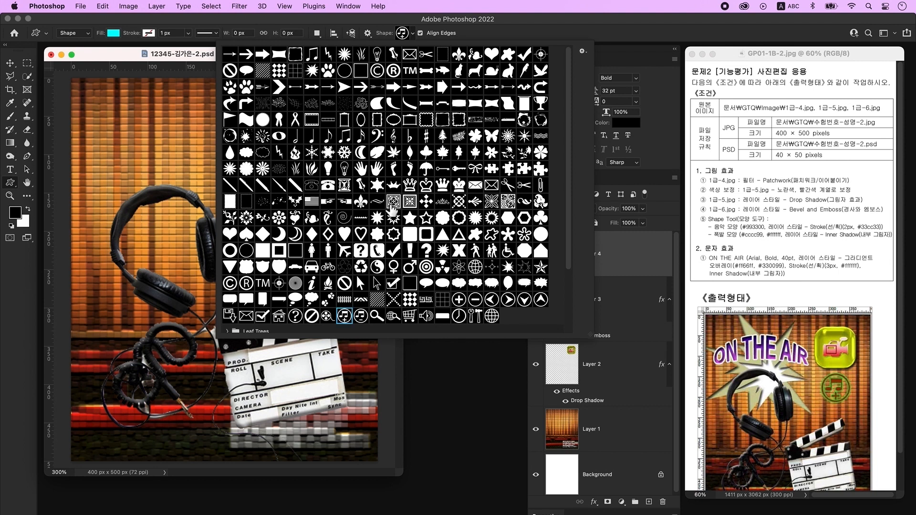
{"action": "left_click", "coordinate": [153, 58]}
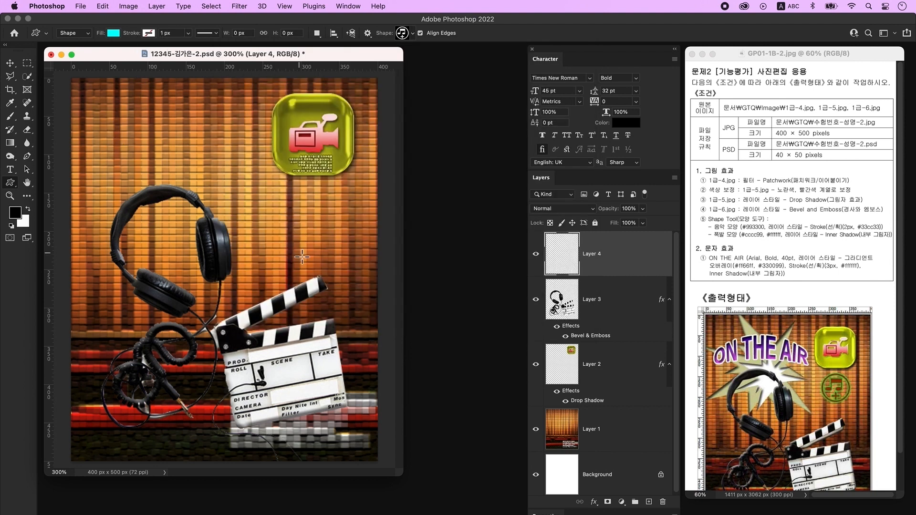
{"action": "left_click_drag", "start_coordinate": [290, 185], "coordinate": [341, 251]}
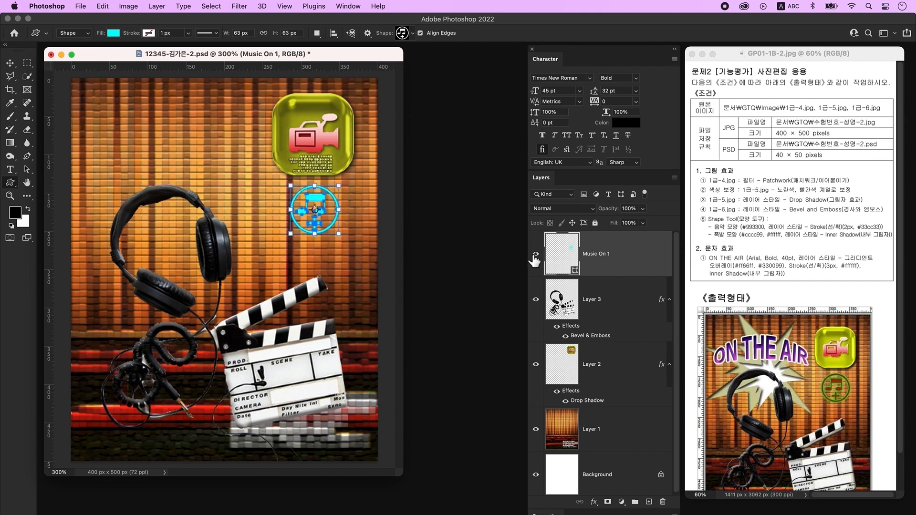
- Fill the music-note shape with #993300
{"action": "double_click", "coordinate": [563, 260]}
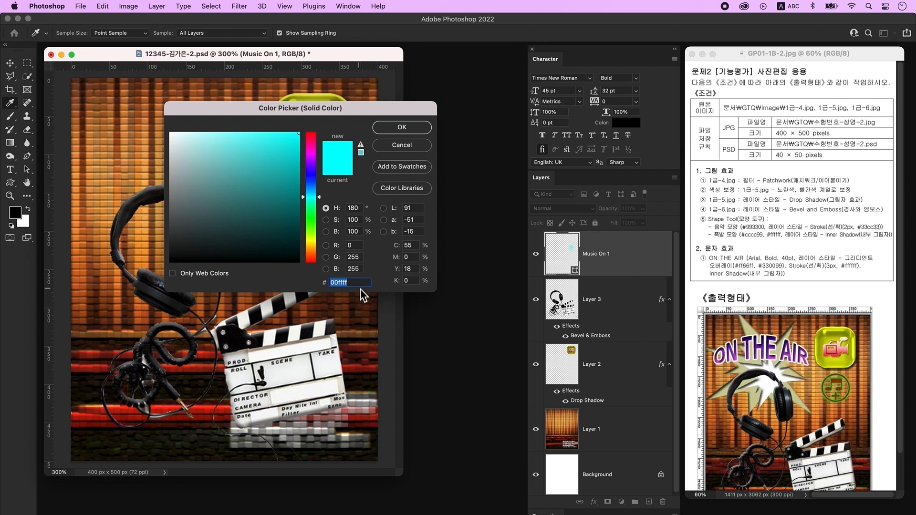
{"action": "type", "text": "993300"}
{"action": "key", "text": "Return"}
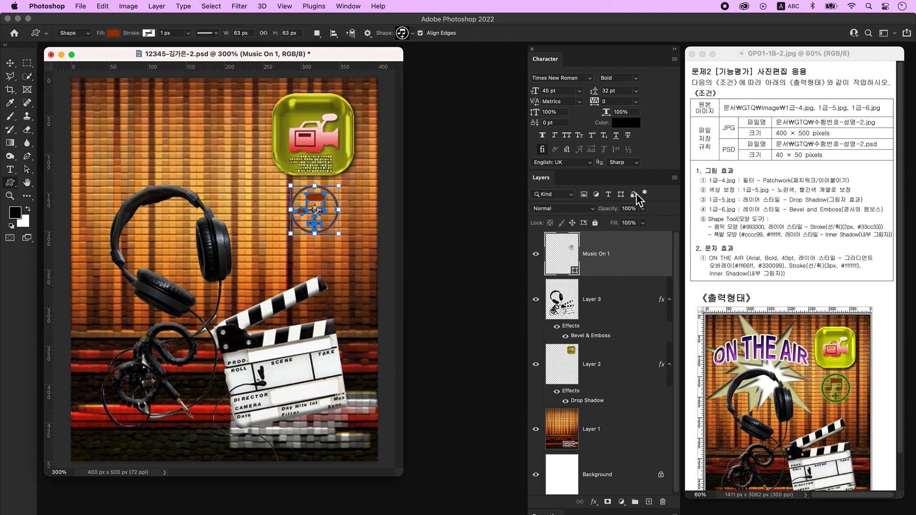
- Give the music-note layer a 2 px #33cc33 stroke and add an empty layer above it
{"action": "double_click", "coordinate": [644, 254]}
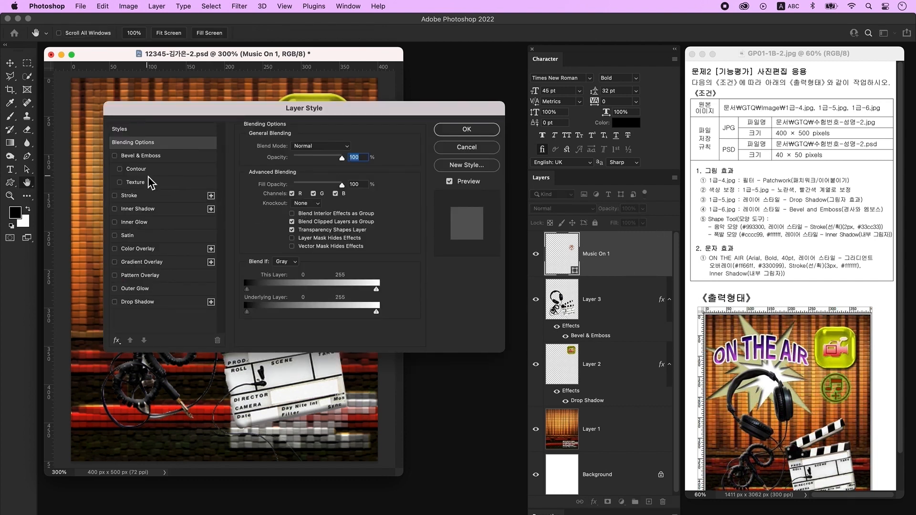
{"action": "left_click", "coordinate": [156, 196]}
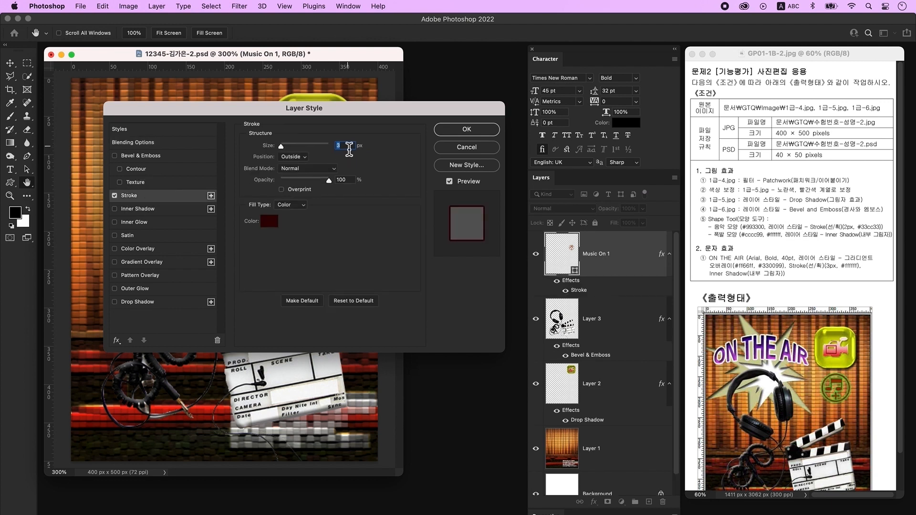
{"action": "type", "text": "2"}
{"action": "left_click", "coordinate": [270, 221]}
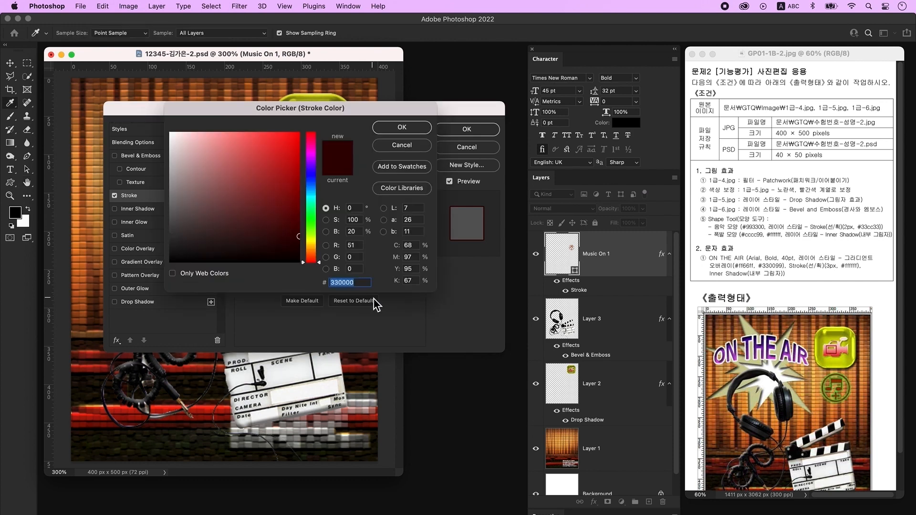
{"action": "type", "text": "33cc33"}
{"action": "key", "text": "Return"}
{"action": "left_click", "coordinate": [467, 129]}
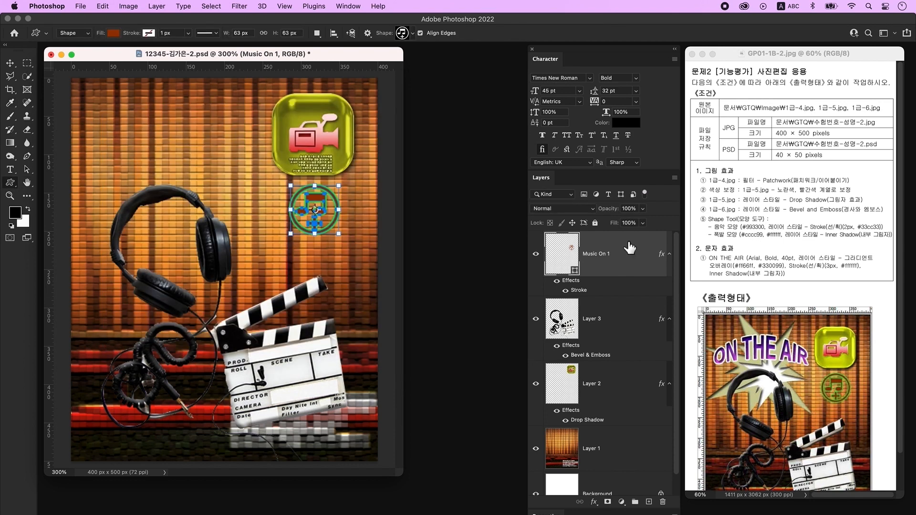
{"action": "left_click", "coordinate": [650, 504]}
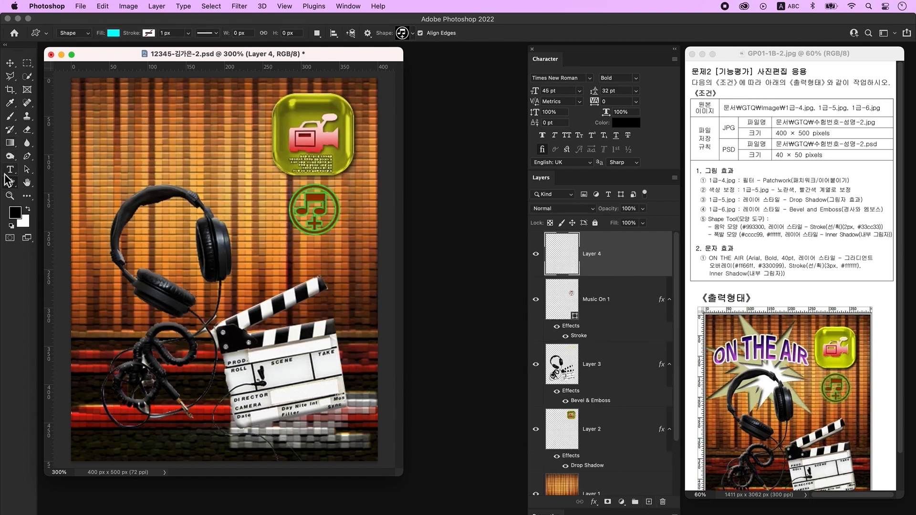
- Draw the Boom starburst at the poster's upper left and fill it khaki #cccc99
{"action": "left_click", "coordinate": [408, 36]}
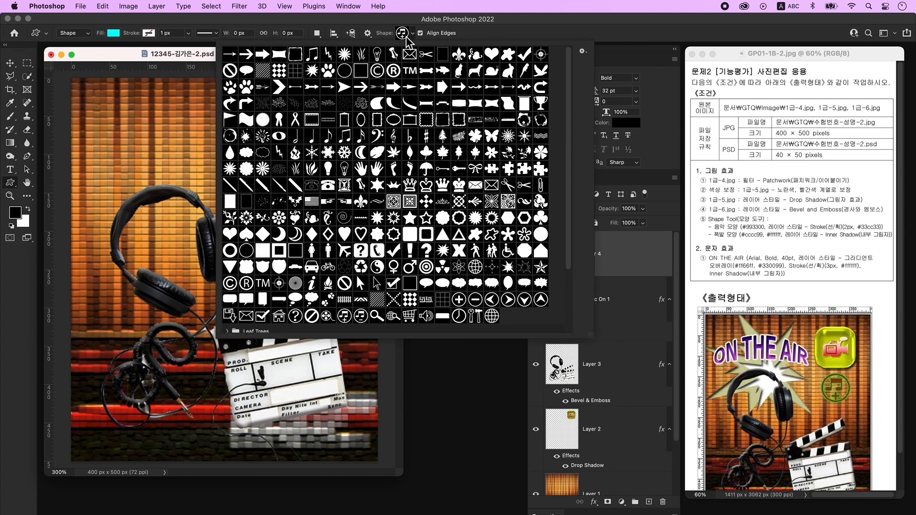
{"action": "double_click", "coordinate": [508, 267]}
{"action": "left_click_drag", "start_coordinate": [99, 119], "coordinate": [226, 262]}
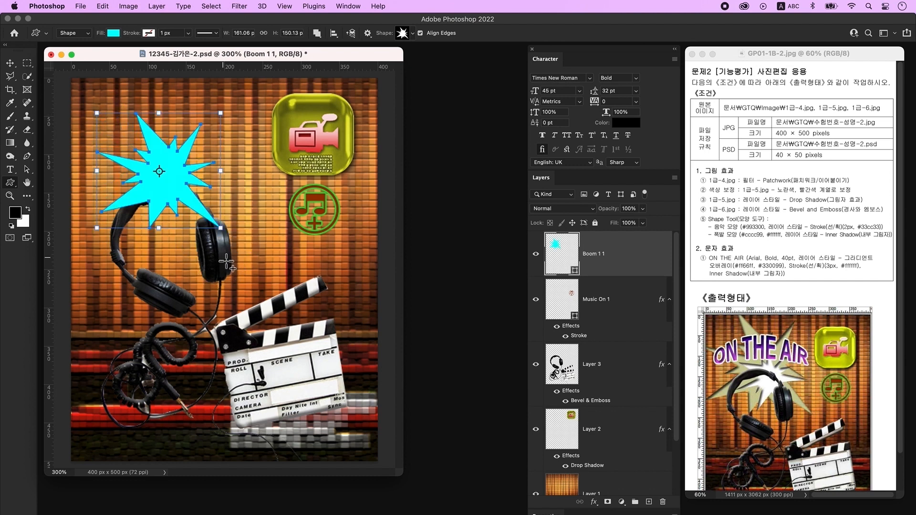
{"action": "double_click", "coordinate": [562, 255]}
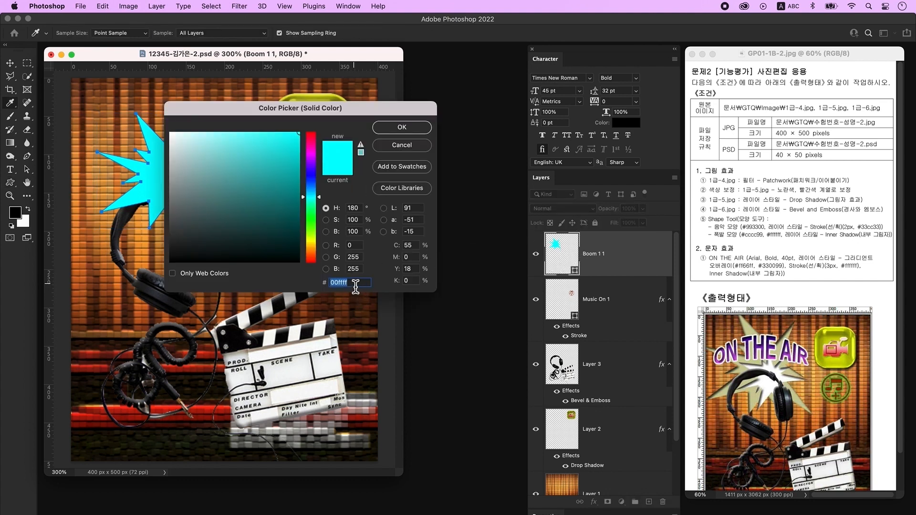
{"action": "type", "text": "cccc99"}
{"action": "key", "text": "Return"}
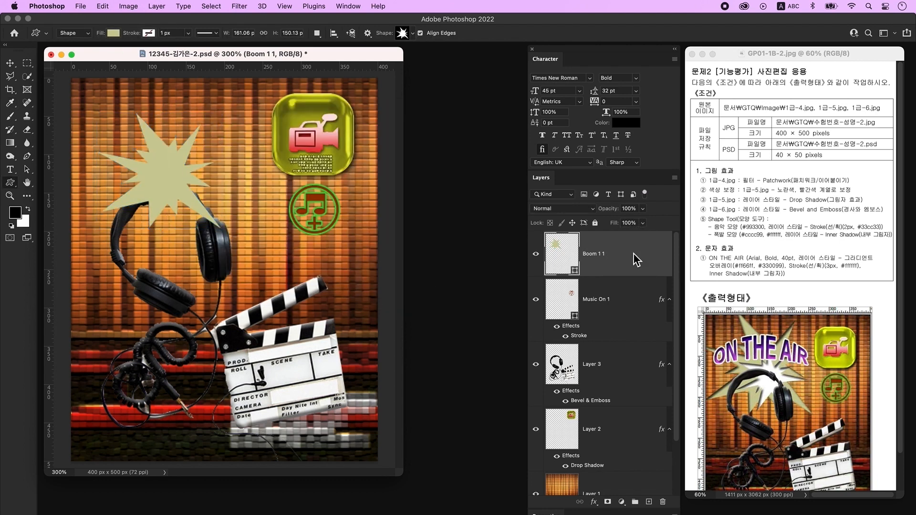
- Add an Inner Shadow to the starburst layer and duplicate it
{"action": "double_click", "coordinate": [634, 256]}
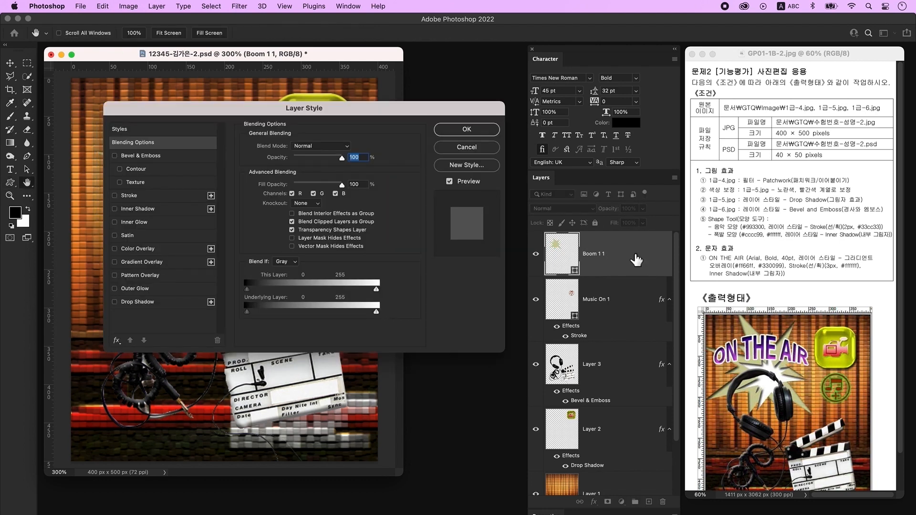
{"action": "left_click", "coordinate": [160, 224]}
{"action": "left_click", "coordinate": [147, 213]}
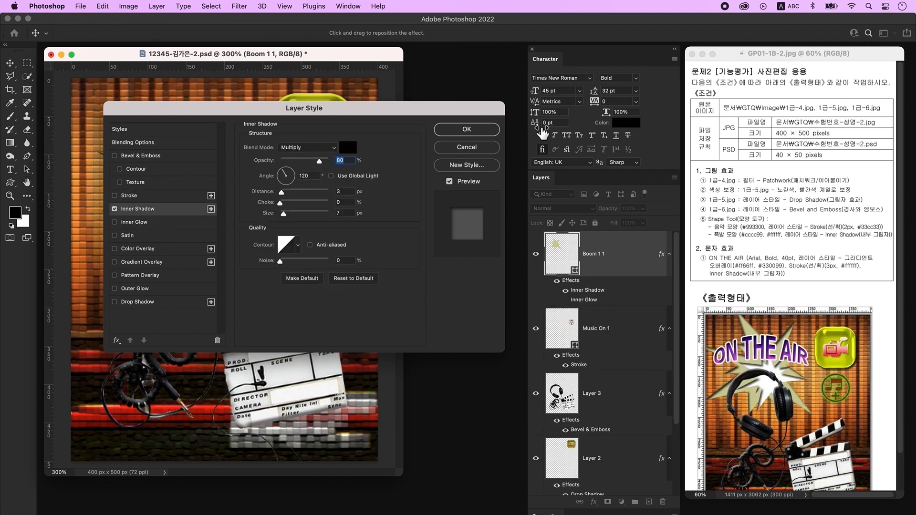
{"action": "left_click", "coordinate": [480, 133]}
{"action": "key", "text": "super+j"}
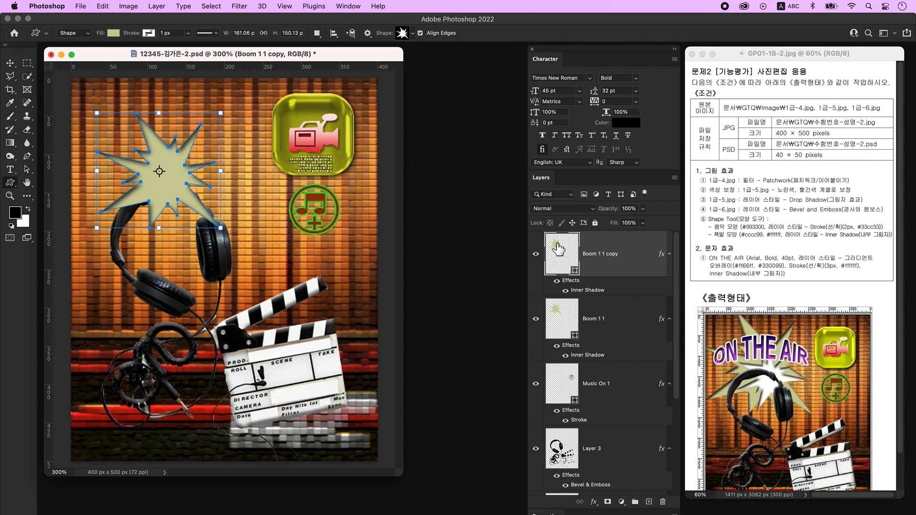
- Make the starburst copy white #ffffff and shrink it to about 64%
{"action": "double_click", "coordinate": [563, 258]}
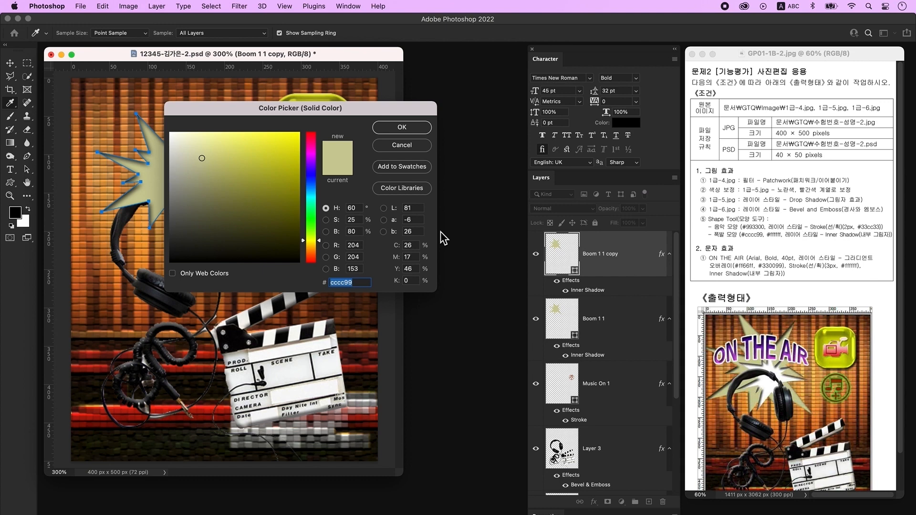
{"action": "type", "text": "ffffff"}
{"action": "key", "text": "Return"}
{"action": "key", "text": "super+t"}
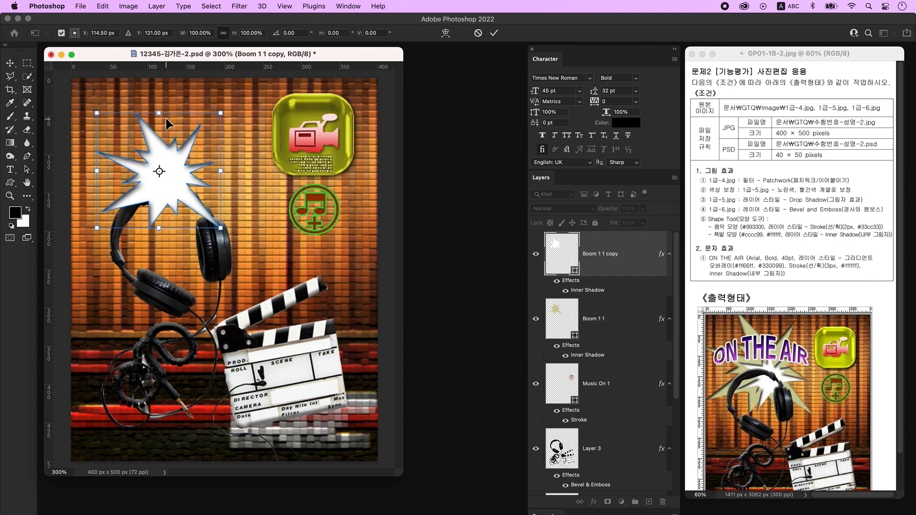
{"action": "left_click_drag", "start_coordinate": [159, 113], "coordinate": [166, 158]}
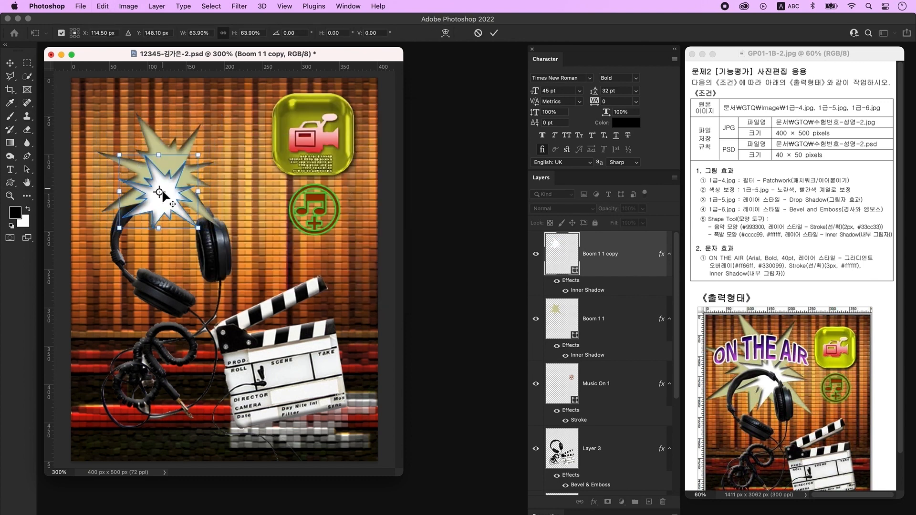
{"action": "key", "text": "Return"}
- Move both starbursts below the headphones layer and enlarge them to about 124%
{"action": "left_click", "coordinate": [611, 318], "text": "shift"}
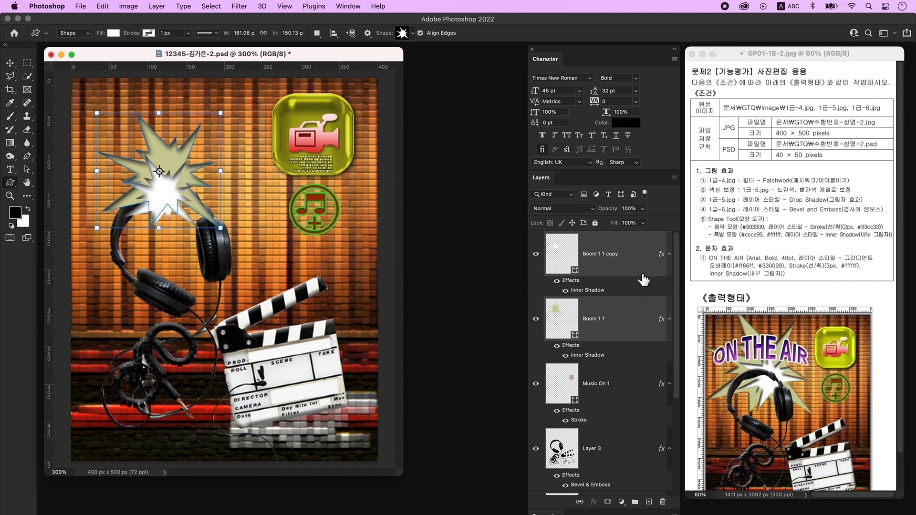
{"action": "key", "text": "super+bracketleft"}
{"action": "key", "text": "super+bracketleft"}
{"action": "key", "text": "super+t"}
{"action": "left_click_drag", "start_coordinate": [159, 113], "coordinate": [158, 85]}
{"action": "key", "text": "Return"}
{"action": "left_click", "coordinate": [183, 165]}
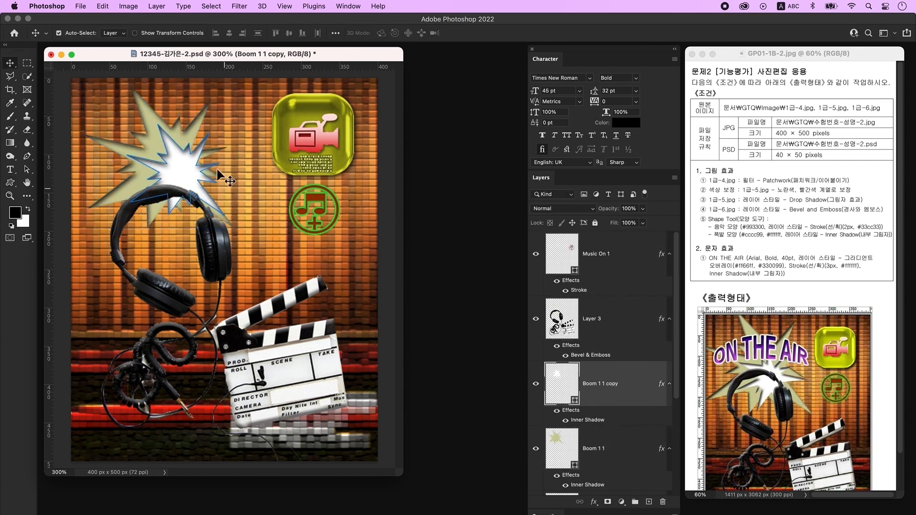
- Rotate the white starburst about -44° and shrink it to about 91%
{"action": "key", "text": "super+t"}
{"action": "left_click_drag", "start_coordinate": [234, 234], "coordinate": [266, 178]}
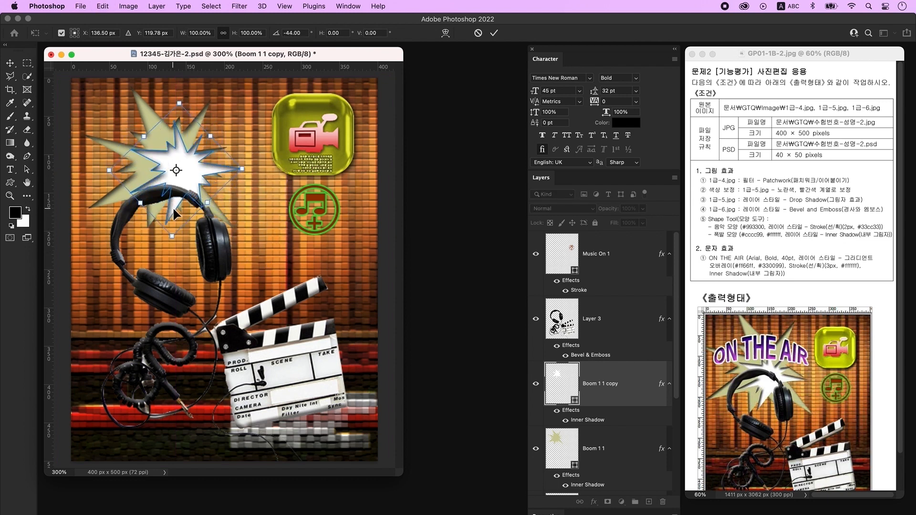
{"action": "mouse_move", "coordinate": [211, 136]}
{"action": "left_mouse_down"}
{"action": "mouse_move", "coordinate": [185, 144]}
{"action": "mouse_move", "coordinate": [201, 147]}
{"action": "left_mouse_up"}
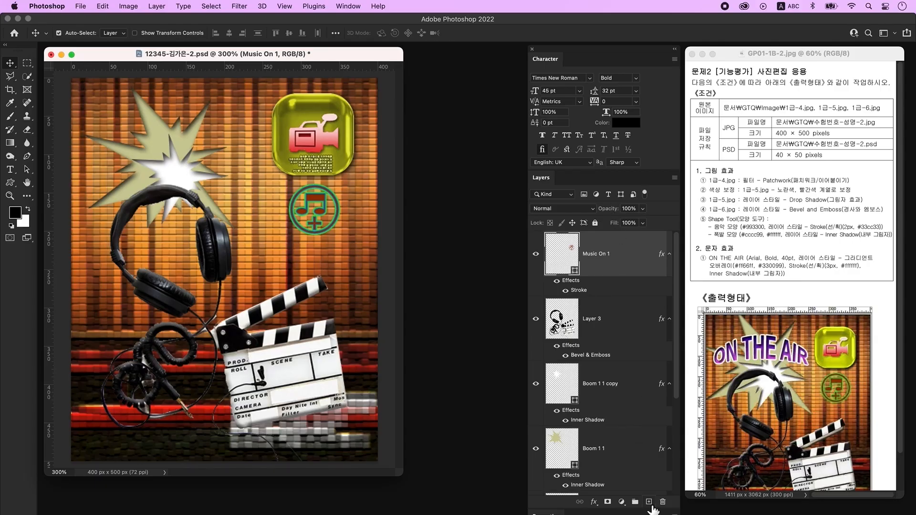
- Type the black title 'ON THE AIR' on a new layer across the poster's upper middle
{"action": "left_click", "coordinate": [650, 502]}
{"action": "left_click", "coordinate": [11, 170]}
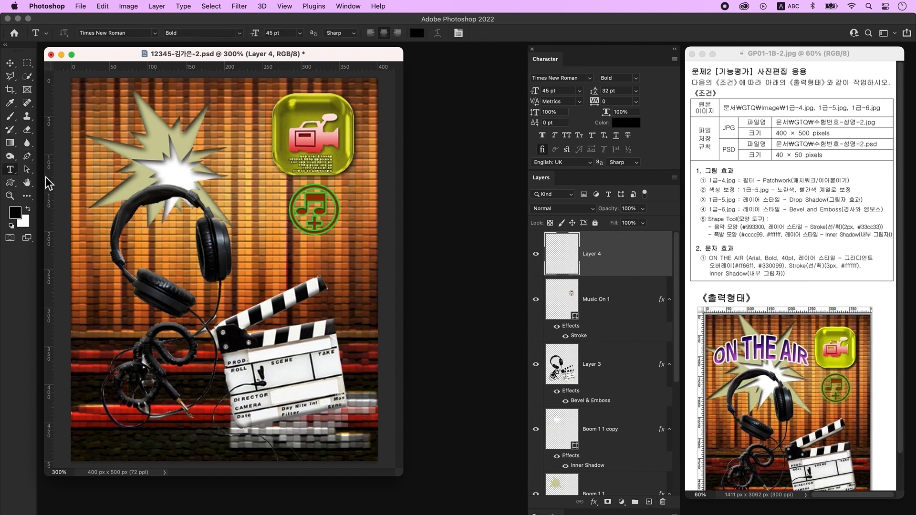
{"action": "left_click", "coordinate": [175, 249]}
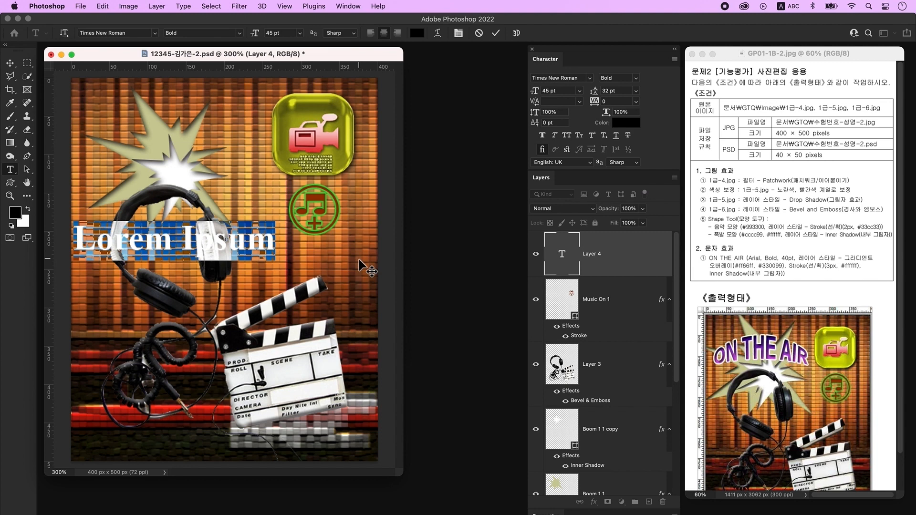
{"action": "type", "text": "ON THE AIR"}
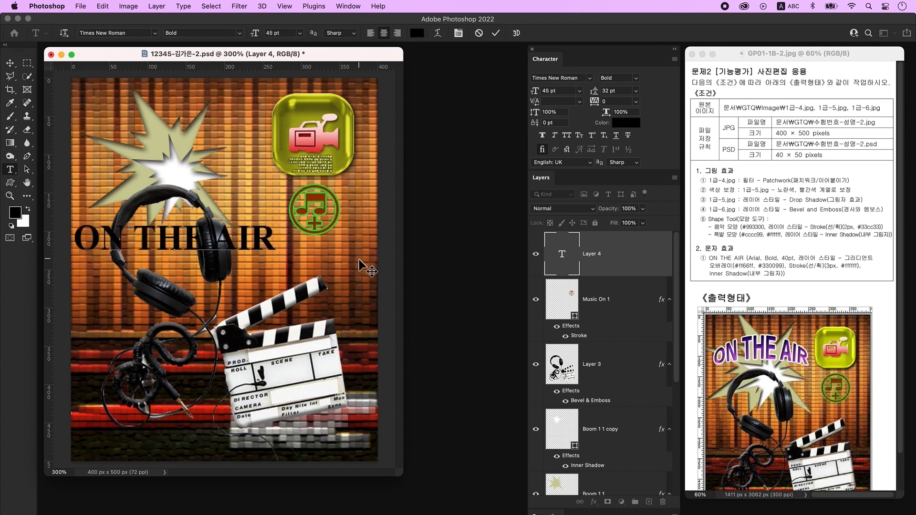
{"action": "left_click", "coordinate": [362, 262]}
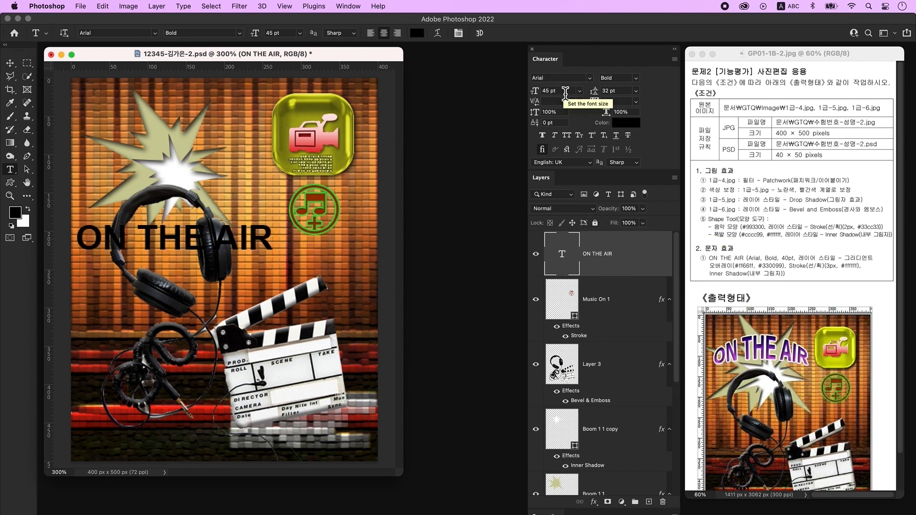
{"action": "left_click_drag", "start_coordinate": [566, 92], "coordinate": [503, 89]}
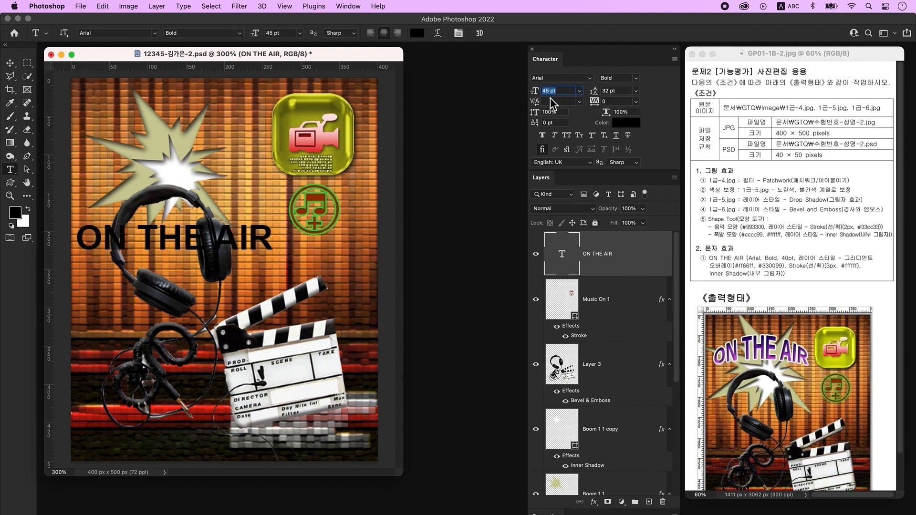
- Set ON THE AIR to 40 pt and add a Gradient Overlay to it
{"action": "type", "text": "40"}
{"action": "key", "text": "Return"}
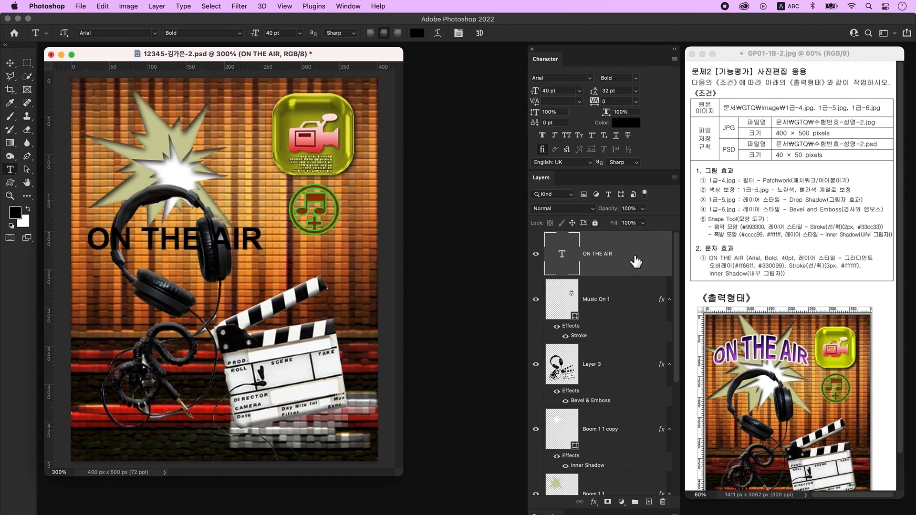
{"action": "double_click", "coordinate": [652, 261]}
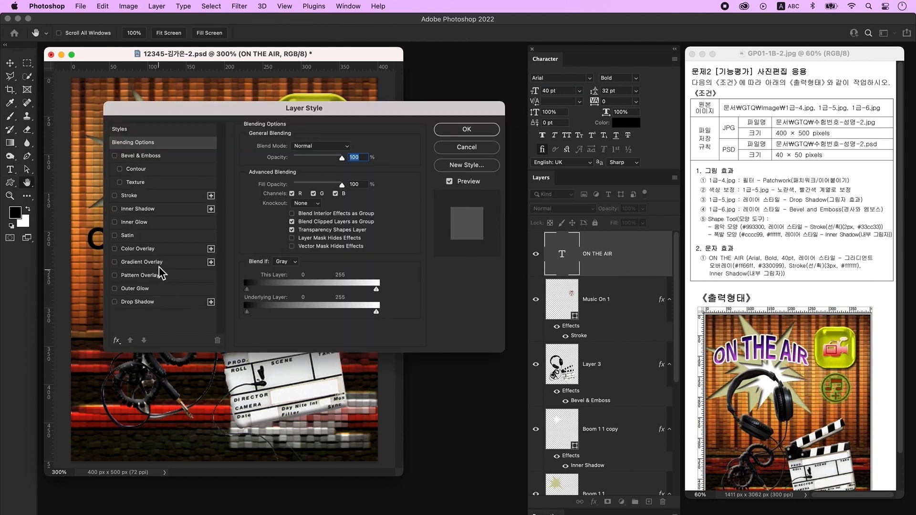
{"action": "left_click", "coordinate": [186, 262]}
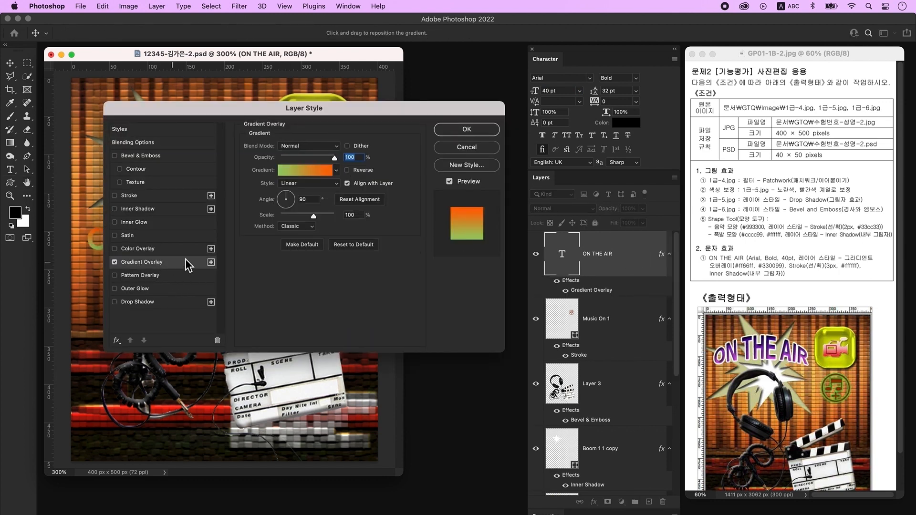
{"action": "left_click", "coordinate": [311, 172]}
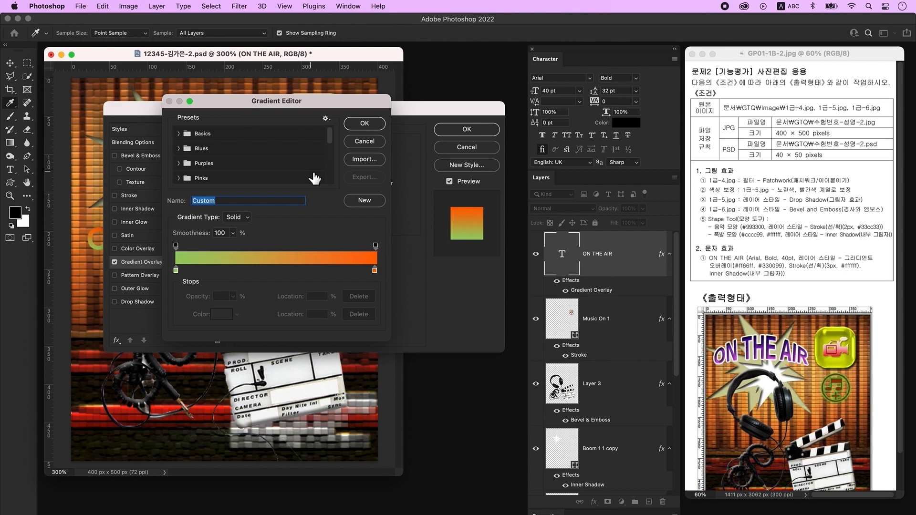
- Set the gradient's stops to pink #ff66ff and purple #330099
{"action": "double_click", "coordinate": [177, 272]}
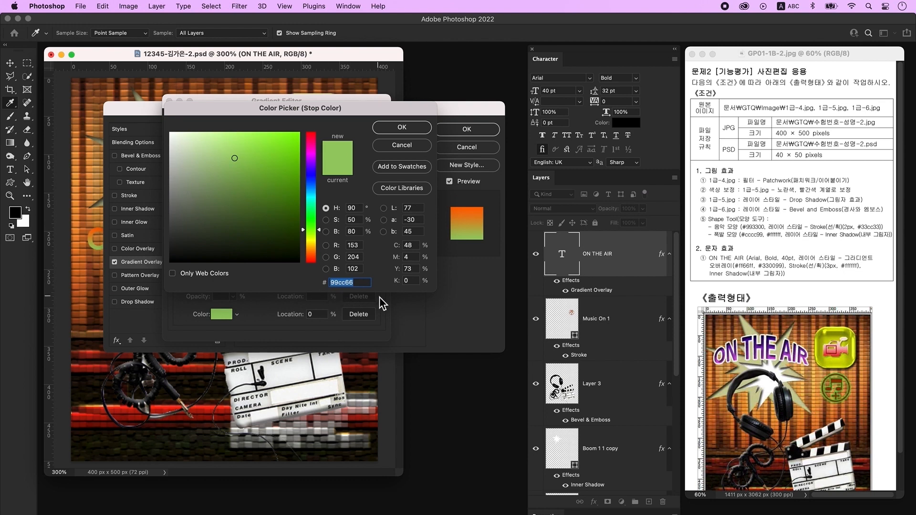
{"action": "type", "text": "ff66ff"}
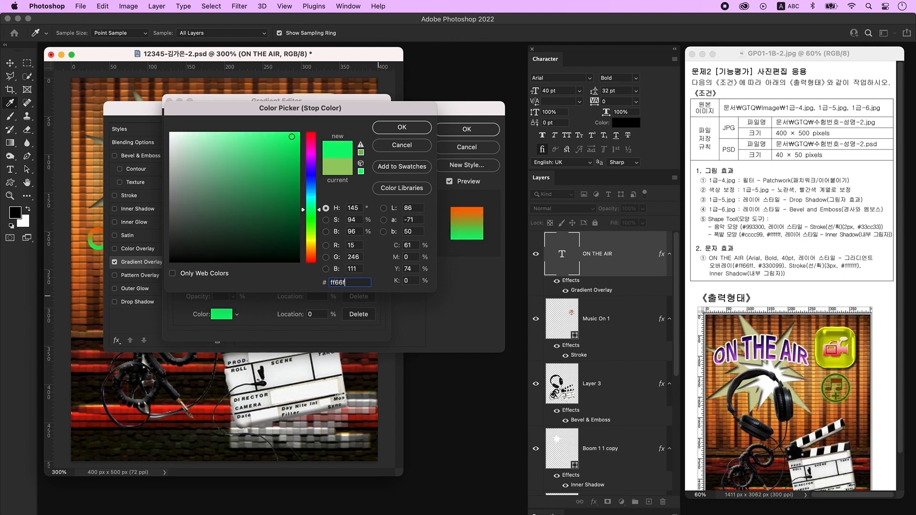
{"action": "key", "text": "Return"}
{"action": "left_click", "coordinate": [376, 273]}
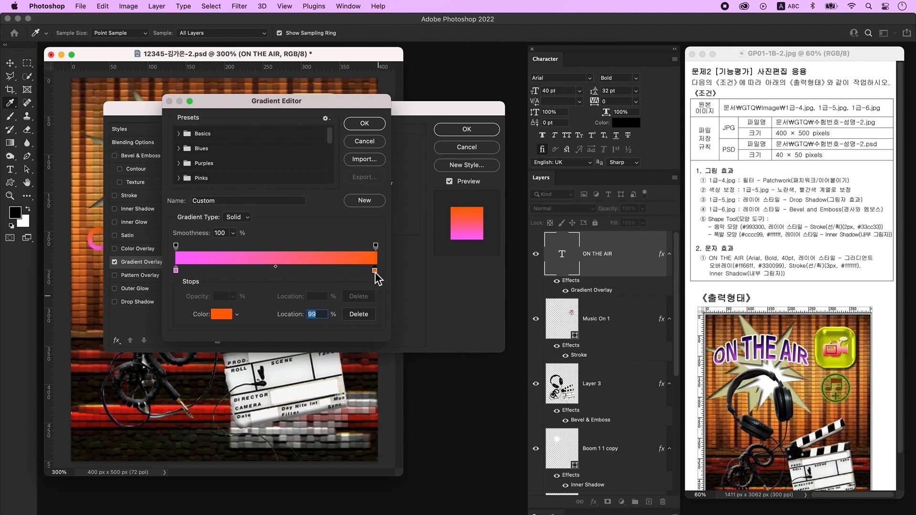
{"action": "double_click", "coordinate": [375, 271]}
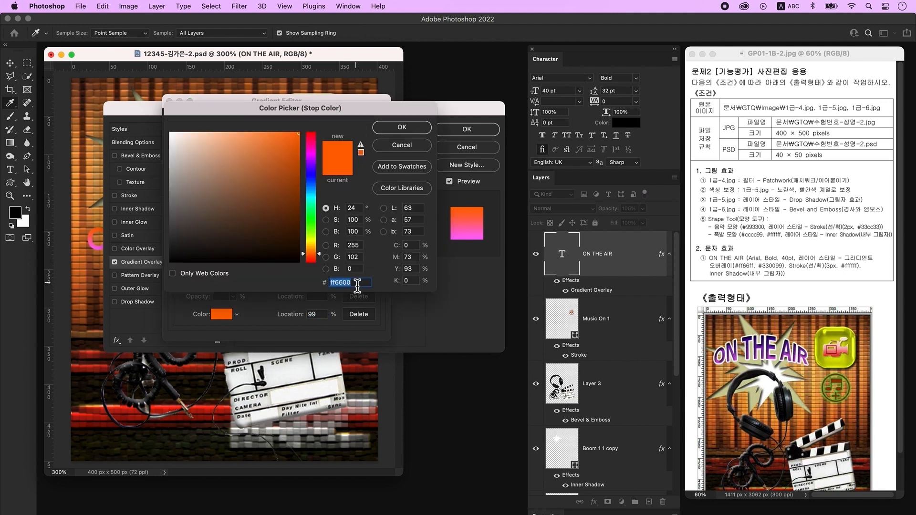
{"action": "type", "text": "330099"}
{"action": "key", "text": "Return"}
{"action": "left_click", "coordinate": [372, 126]}
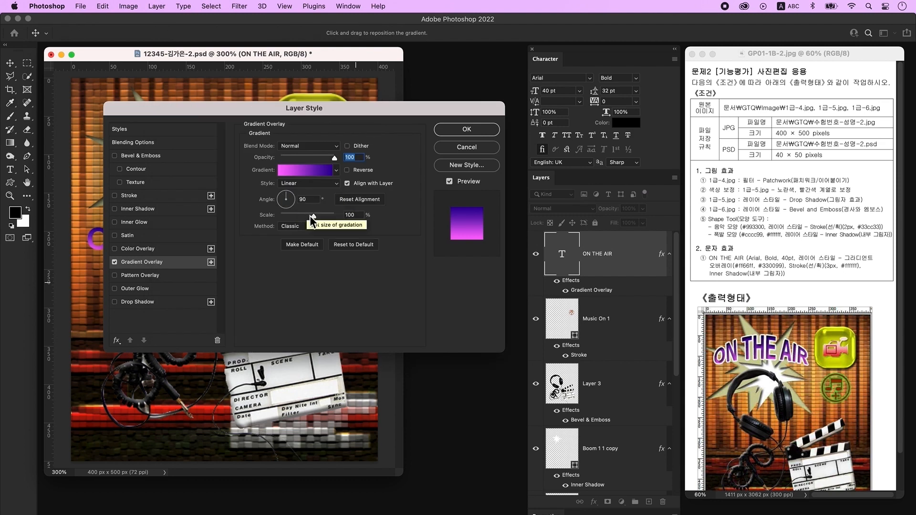
- Add a 3 px white #ffffff stroke and an Inner Shadow to the ON THE AIR title
{"action": "left_click", "coordinate": [145, 198]}
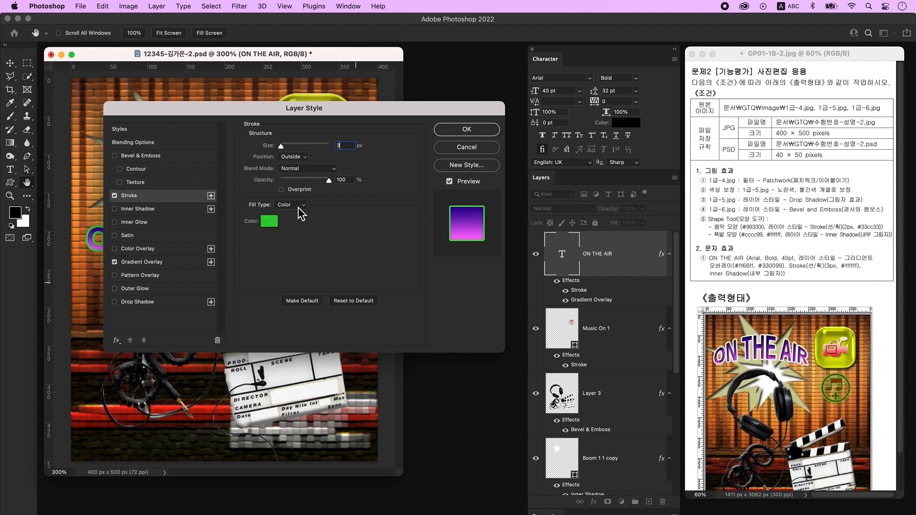
{"action": "left_click", "coordinate": [269, 222]}
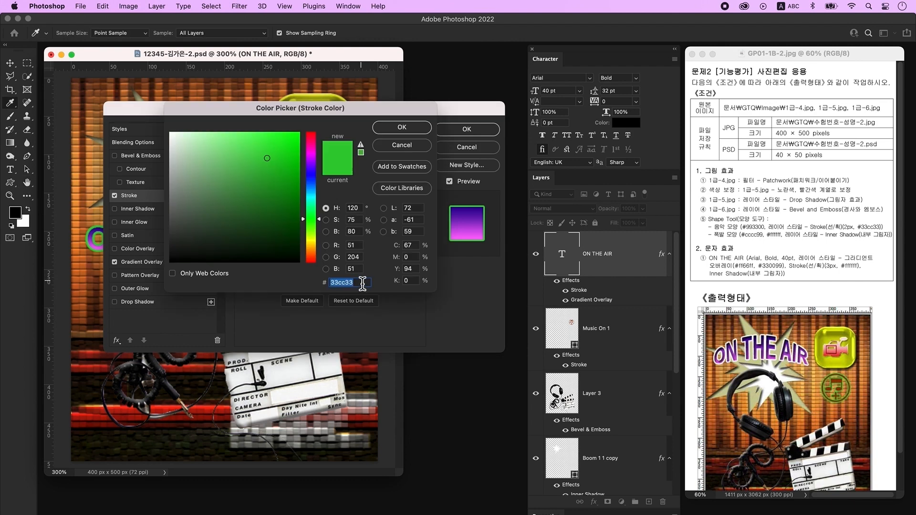
{"action": "type", "text": "ffffff"}
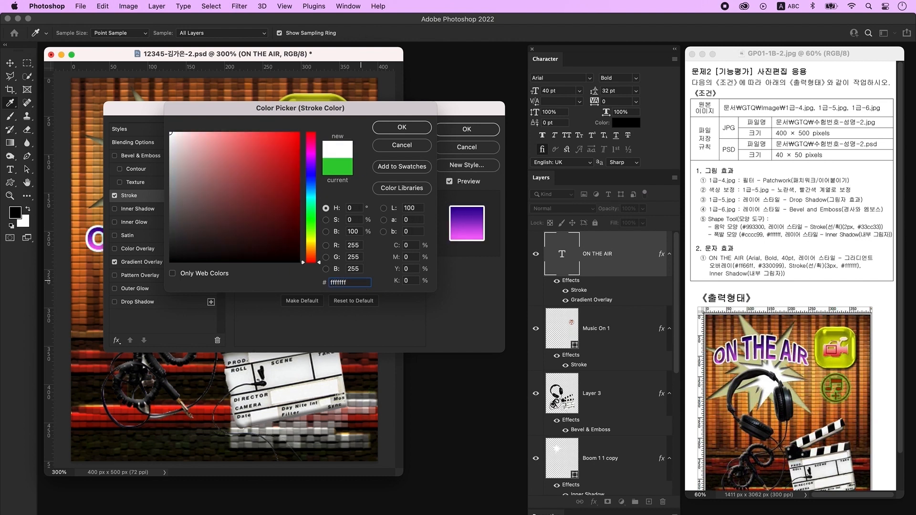
{"action": "key", "text": "Return"}
{"action": "left_click", "coordinate": [143, 209]}
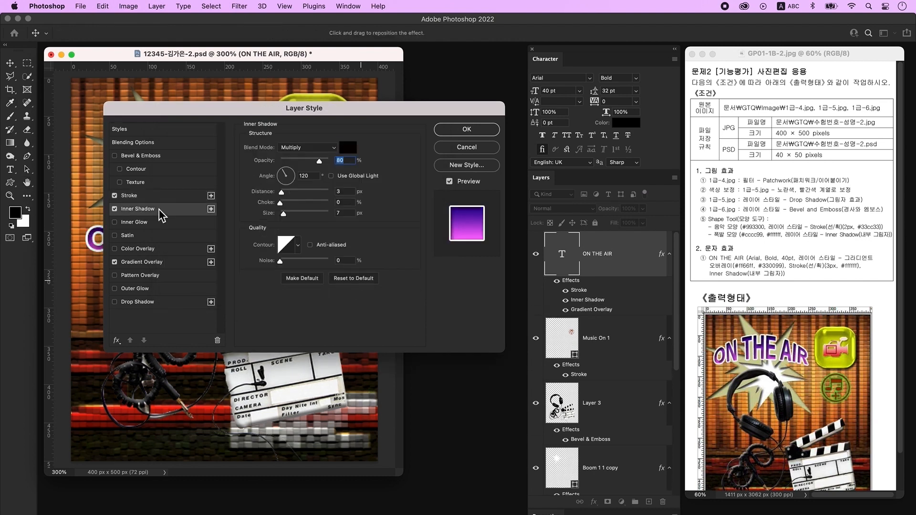
{"action": "left_click", "coordinate": [467, 129]}
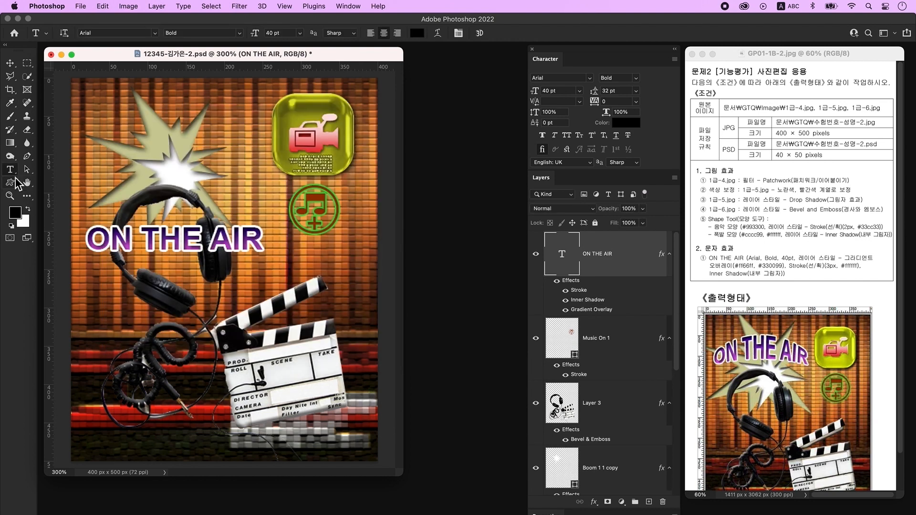
- Warp the title with Arc Upper at bend +43 and move it to the top left
{"action": "left_click", "coordinate": [438, 33]}
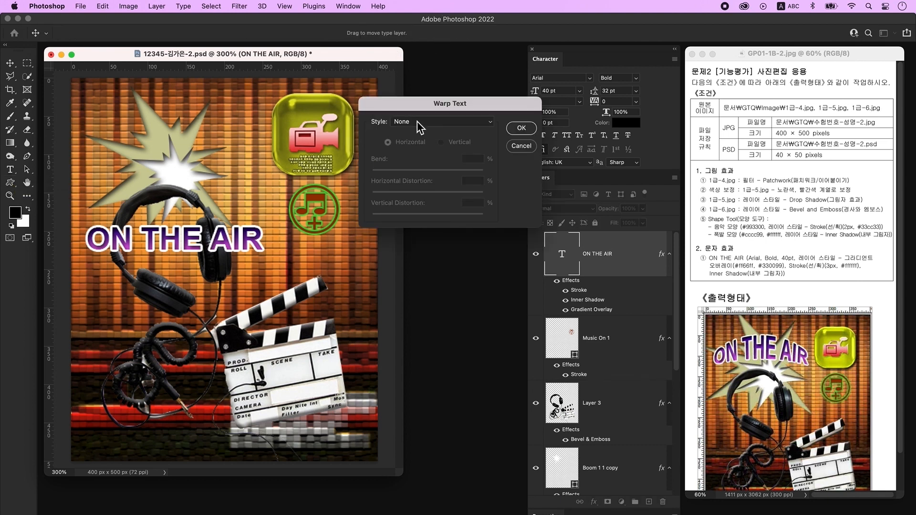
{"action": "left_click", "coordinate": [417, 121]}
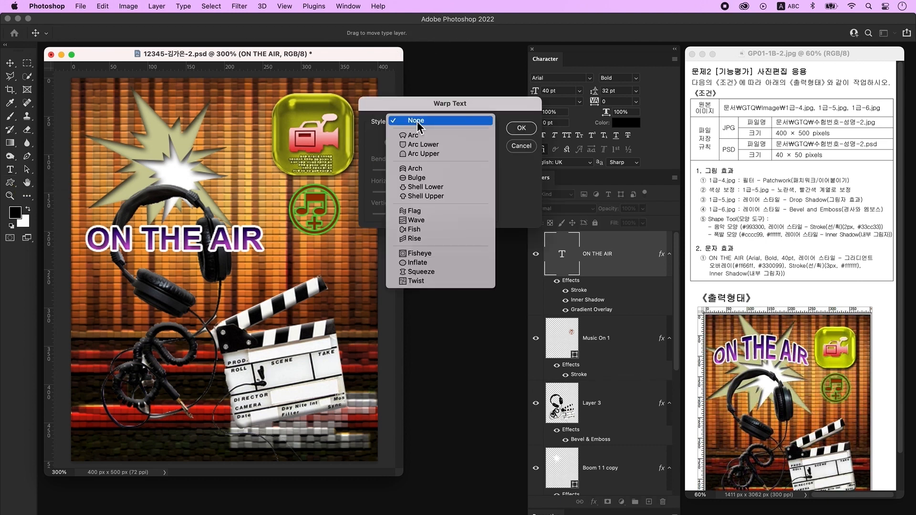
{"action": "left_click", "coordinate": [417, 158]}
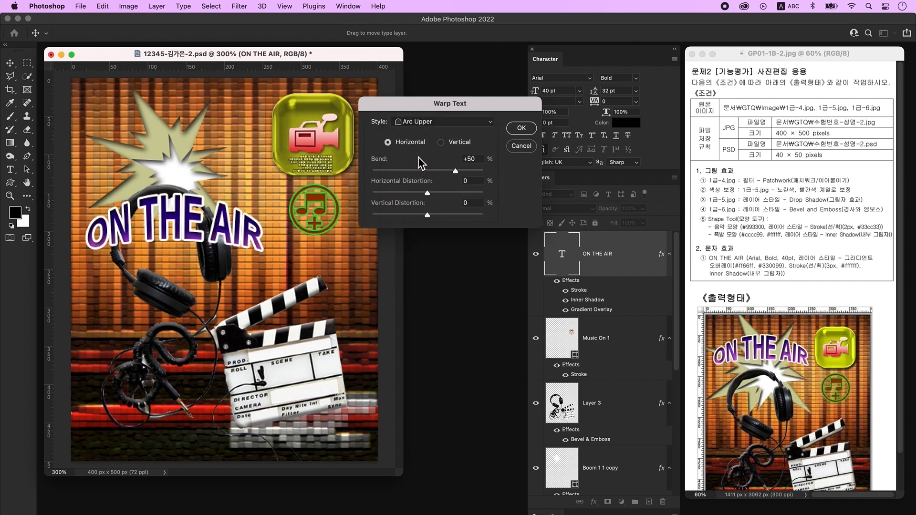
{"action": "left_click_drag", "start_coordinate": [454, 173], "coordinate": [453, 173]}
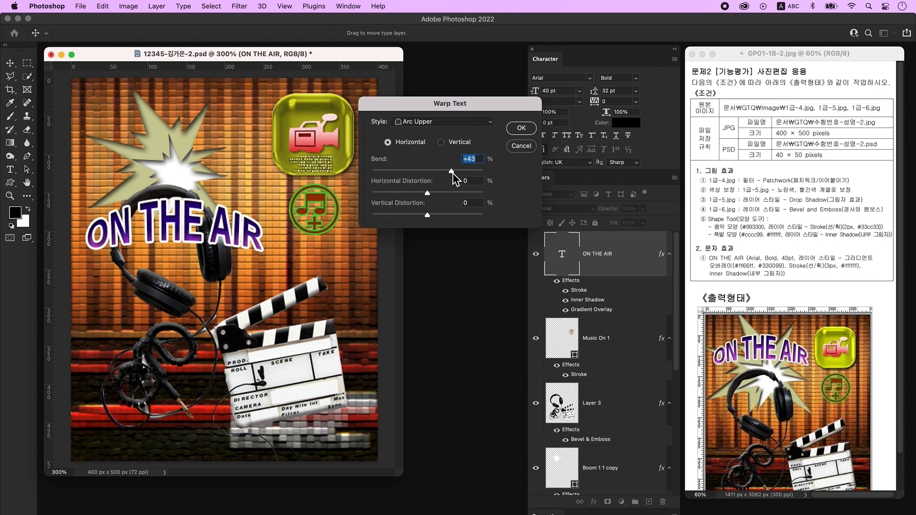
{"action": "left_click", "coordinate": [522, 128]}
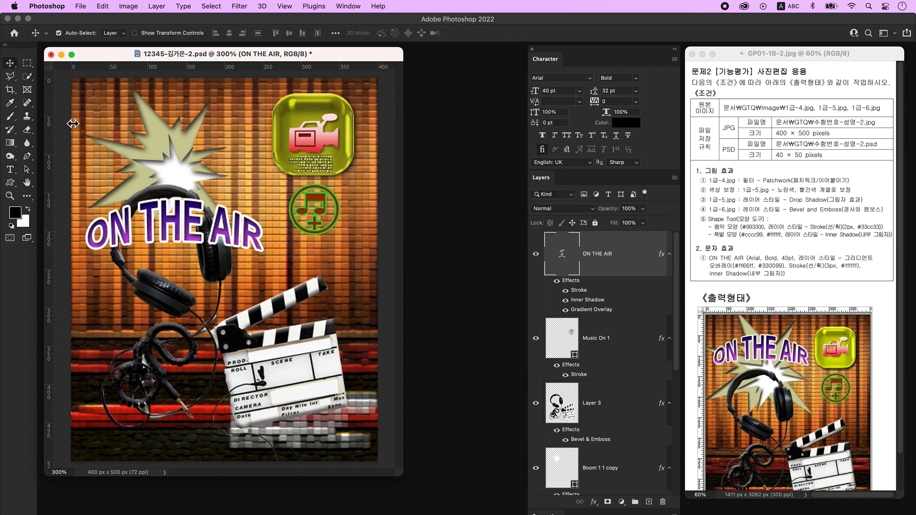
{"action": "left_click_drag", "start_coordinate": [178, 217], "coordinate": [172, 139]}
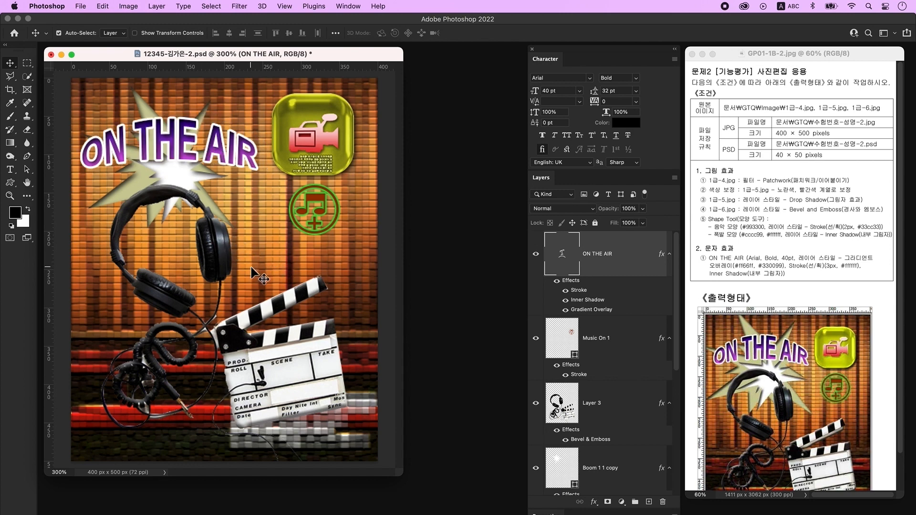
- Move both Boom starbursts up and left and enlarge them to about 116%
{"action": "left_click", "coordinate": [130, 176]}
{"action": "left_click", "coordinate": [160, 171], "text": "shift"}
{"action": "key", "text": "super+t"}
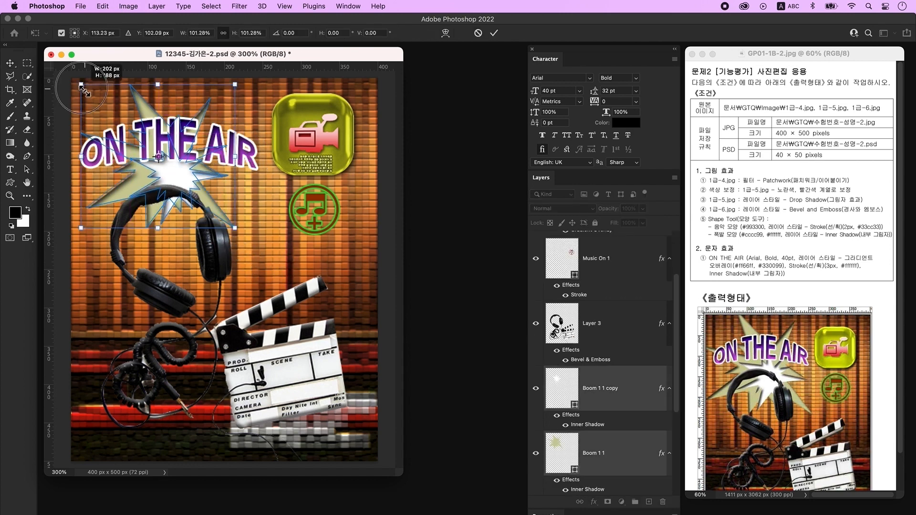
{"action": "left_click_drag", "start_coordinate": [153, 143], "coordinate": [142, 126]}
{"action": "key", "text": "Return"}
{"action": "key", "text": "super+t"}
{"action": "left_click_drag", "start_coordinate": [235, 228], "coordinate": [261, 258]}
{"action": "key", "text": "Return"}
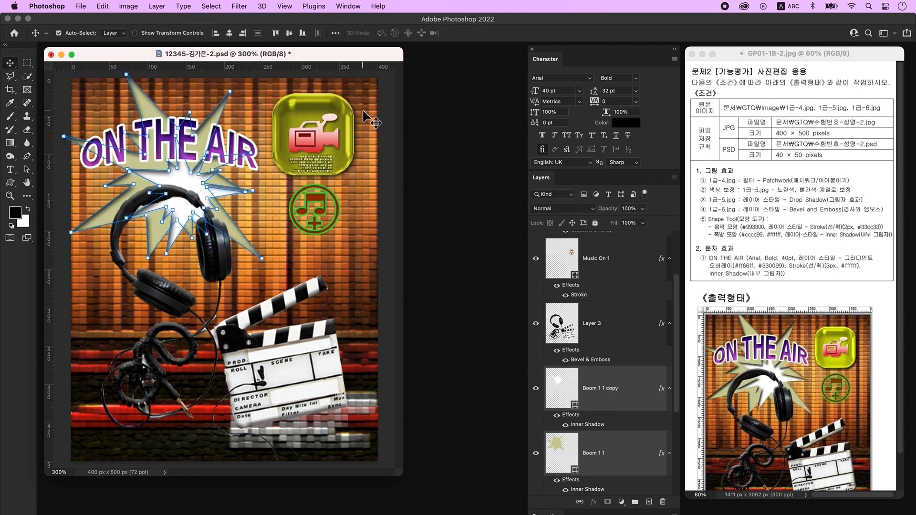
- Select the camera icon and headphones/clapboard layers for resizing
{"action": "left_click", "coordinate": [345, 135]}
{"action": "left_click", "coordinate": [162, 194]}
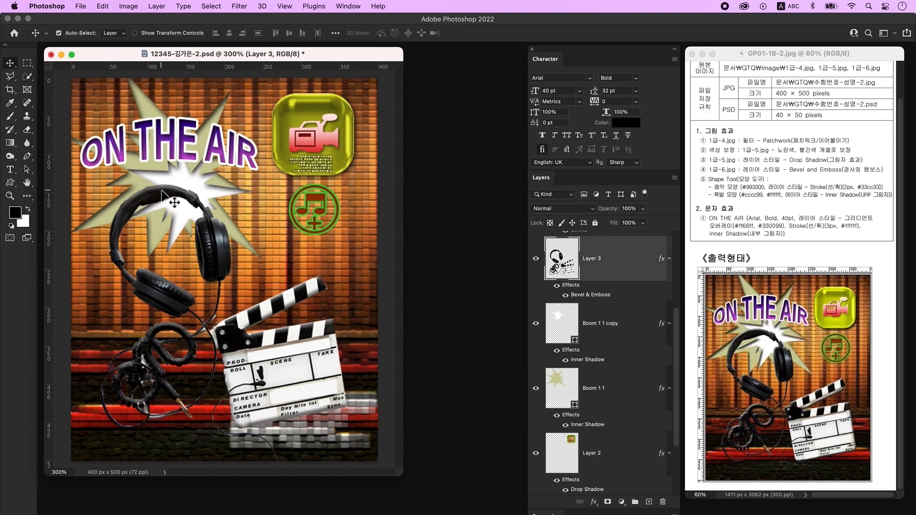
{"action": "key", "text": "super+t"}
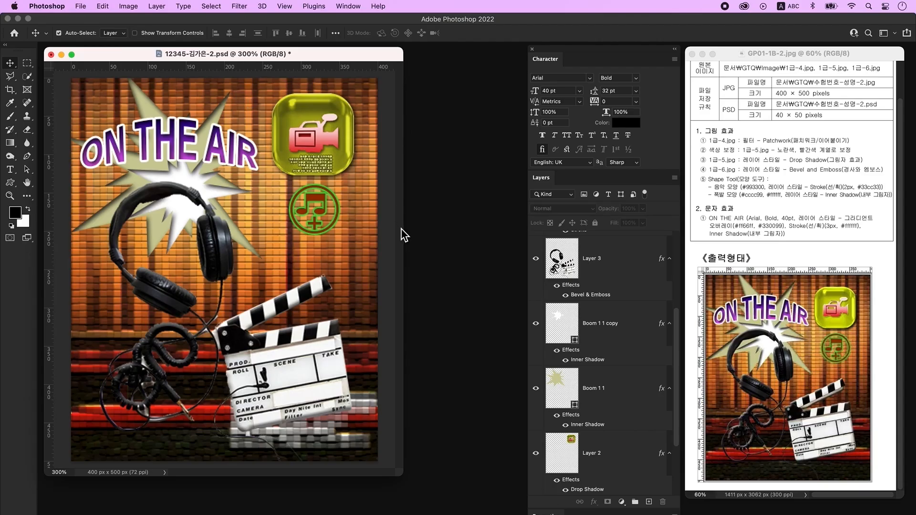
- Save a JPEG copy of the poster to the computer at quality 12
{"action": "left_click", "coordinate": [81, 6]}
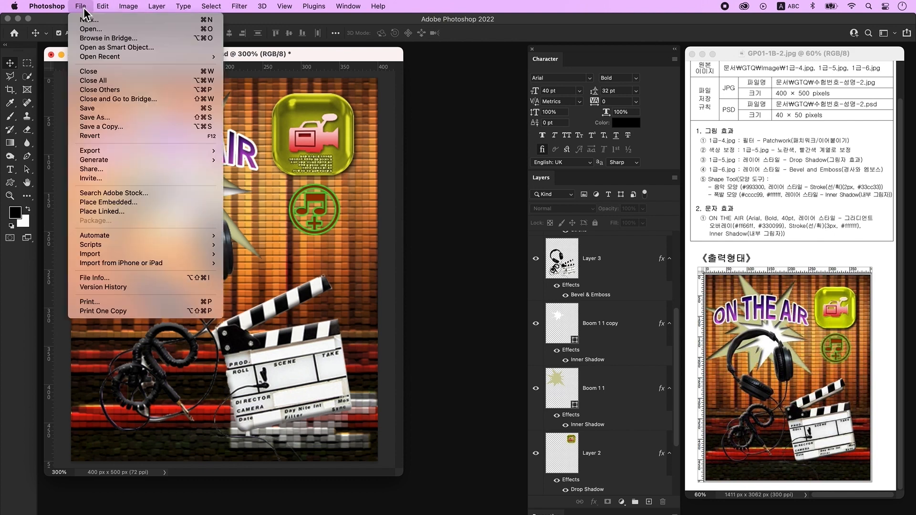
{"action": "left_click", "coordinate": [130, 120]}
{"action": "left_click", "coordinate": [525, 386]}
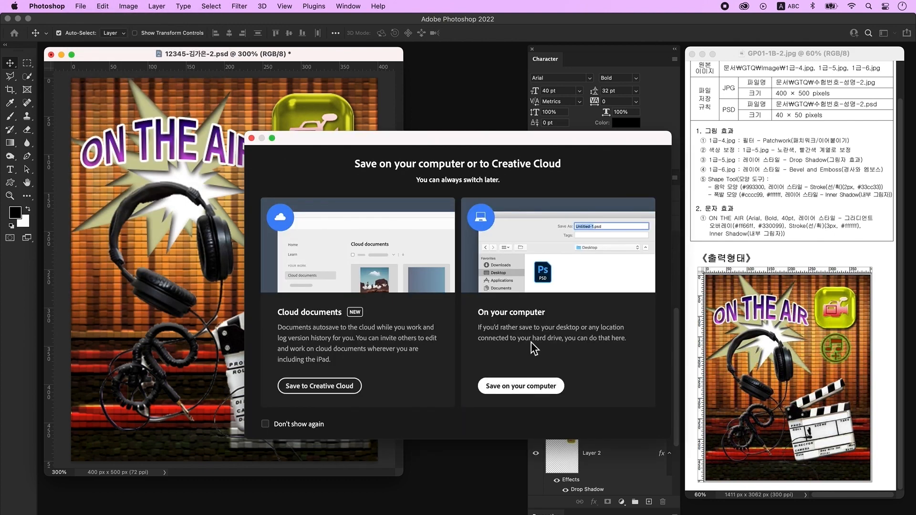
{"action": "left_click", "coordinate": [466, 315]}
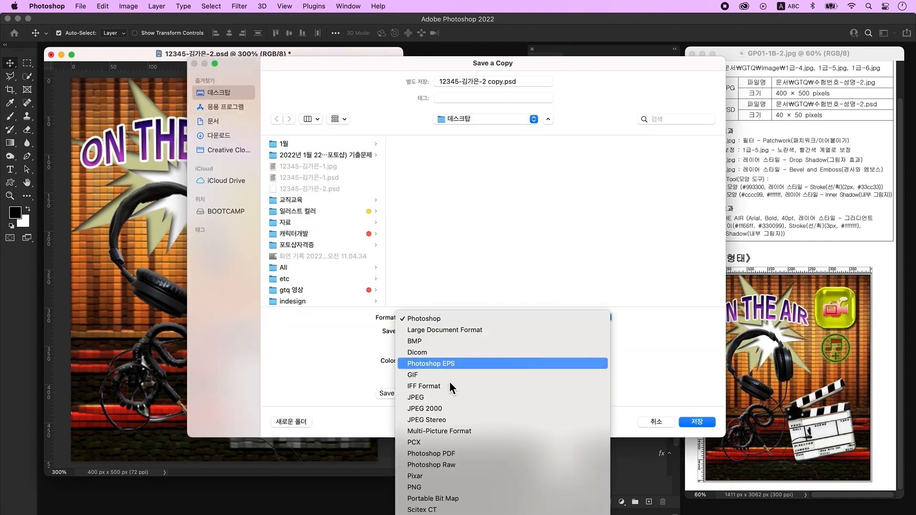
{"action": "left_click", "coordinate": [425, 397]}
{"action": "key", "text": "Return"}
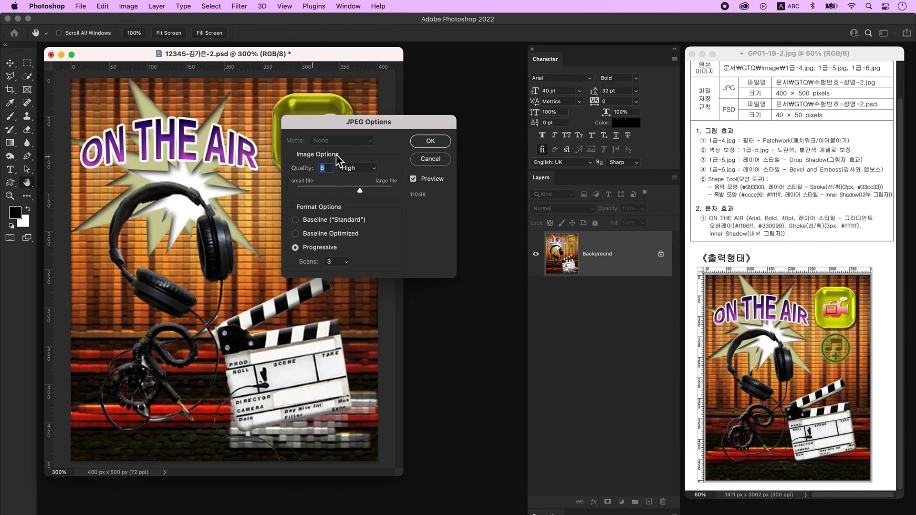
{"action": "left_click_drag", "start_coordinate": [360, 191], "coordinate": [407, 190]}
{"action": "left_click", "coordinate": [436, 142]}
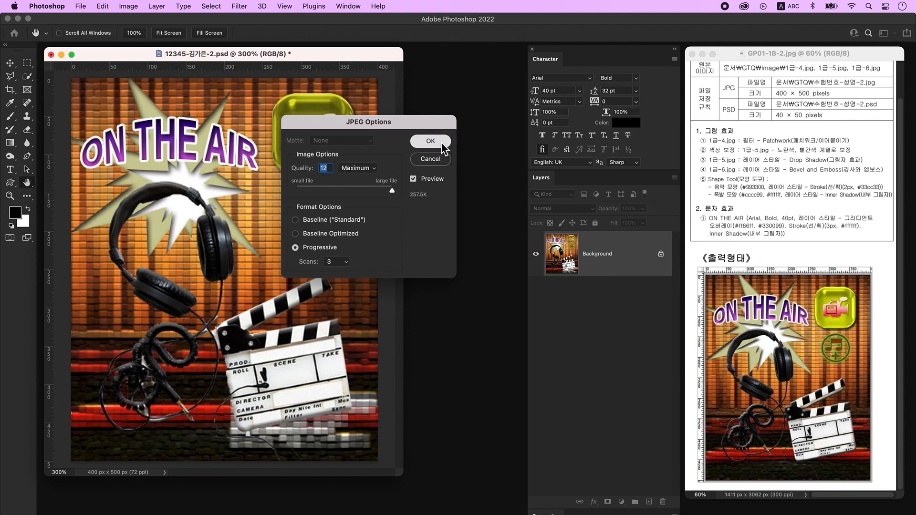
- Resize the image to 40 × 50 px
{"action": "left_click", "coordinate": [128, 6]}
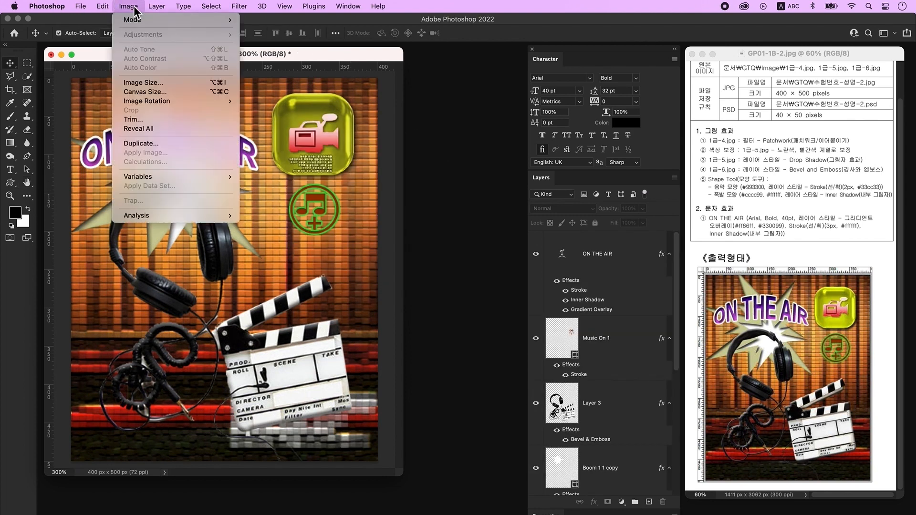
{"action": "left_click", "coordinate": [162, 84]}
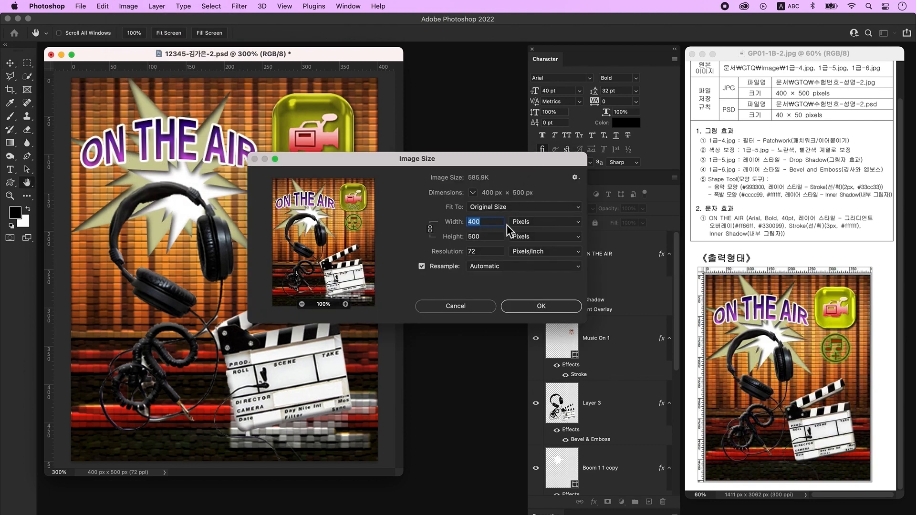
{"action": "type", "text": "40"}
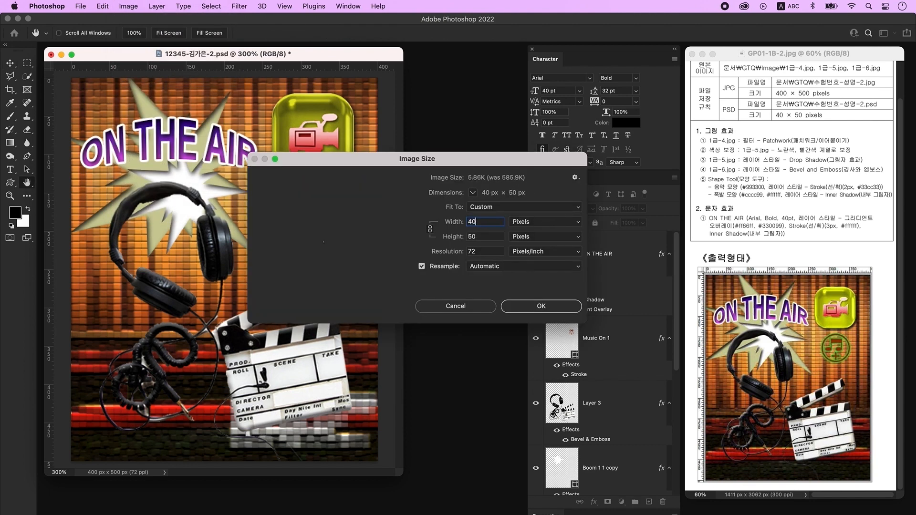
{"action": "left_click", "coordinate": [544, 308]}
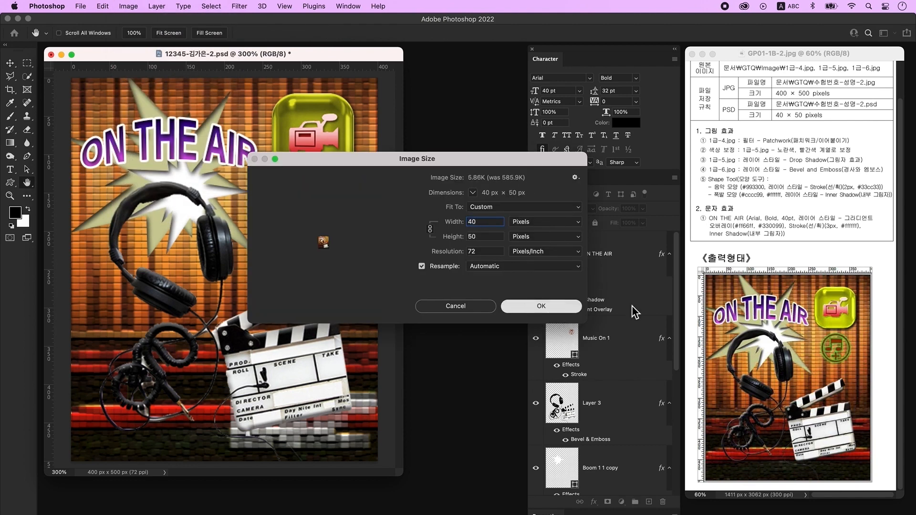
- Save the resized image as a PSD with Maximize Compatibility
{"action": "left_click", "coordinate": [85, 9]}
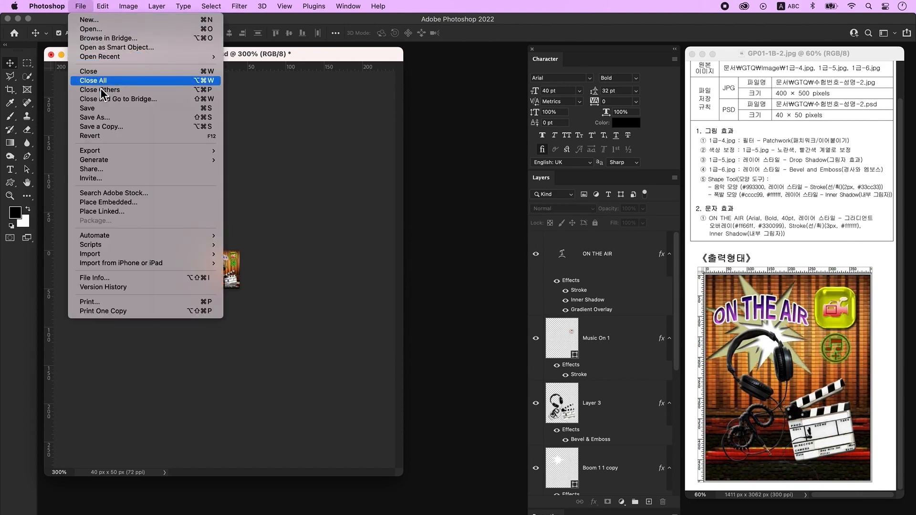
{"action": "left_click", "coordinate": [103, 108]}
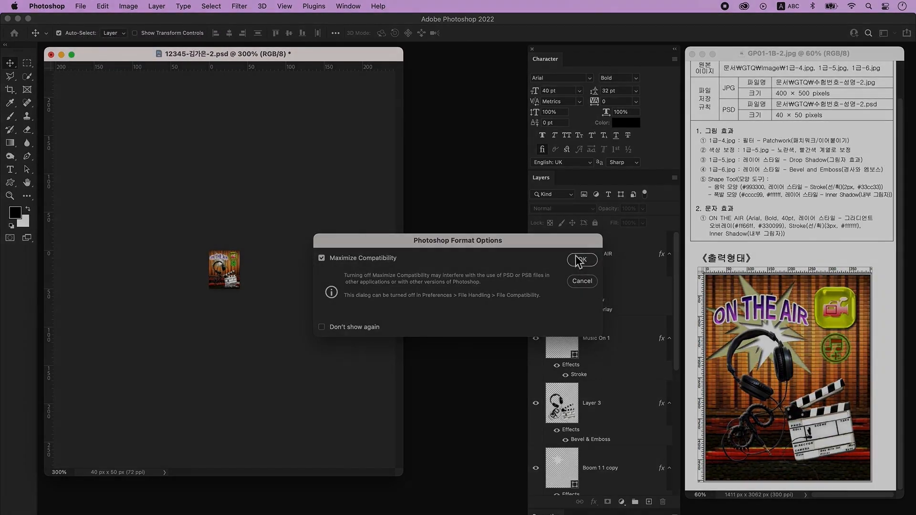
{"action": "left_click", "coordinate": [582, 272]}
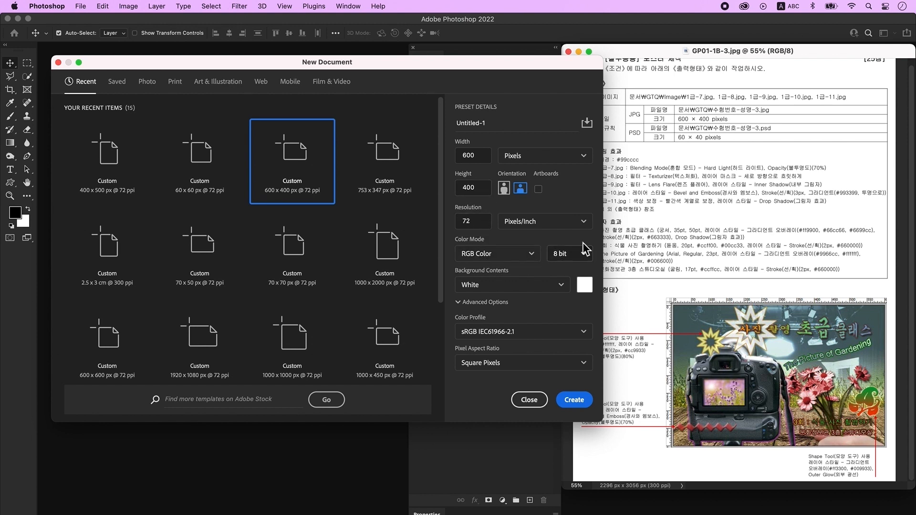
- Create the blank 600 × 400 px document, zoom in and show rulers
{"action": "left_click", "coordinate": [580, 403]}
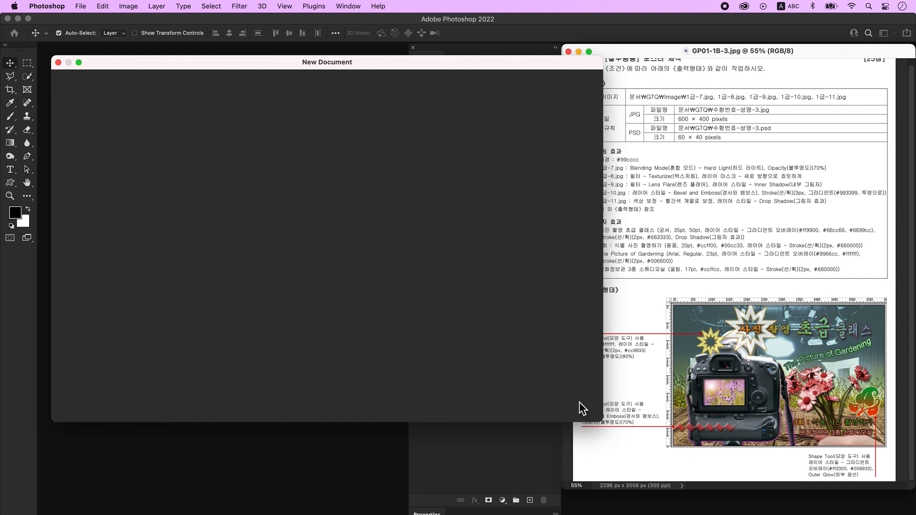
{"action": "key", "text": "ctrl+plus"}
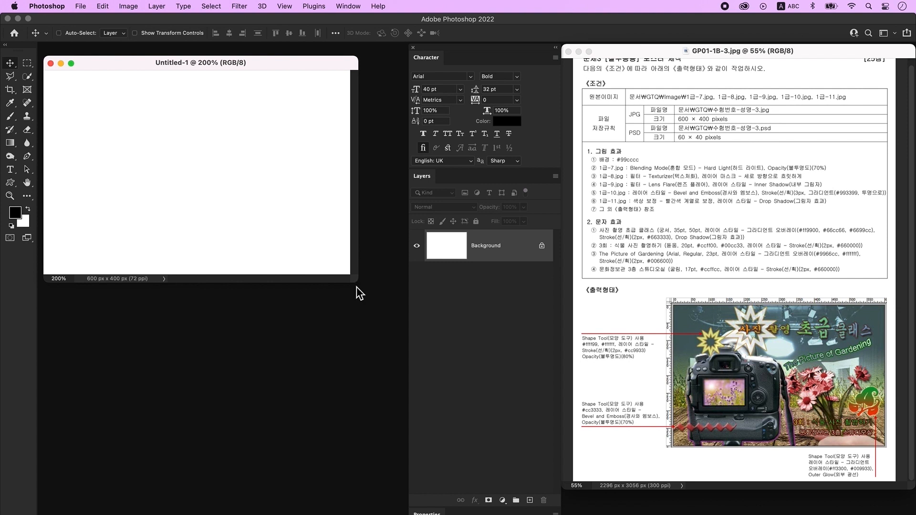
{"action": "key", "text": "super+r"}
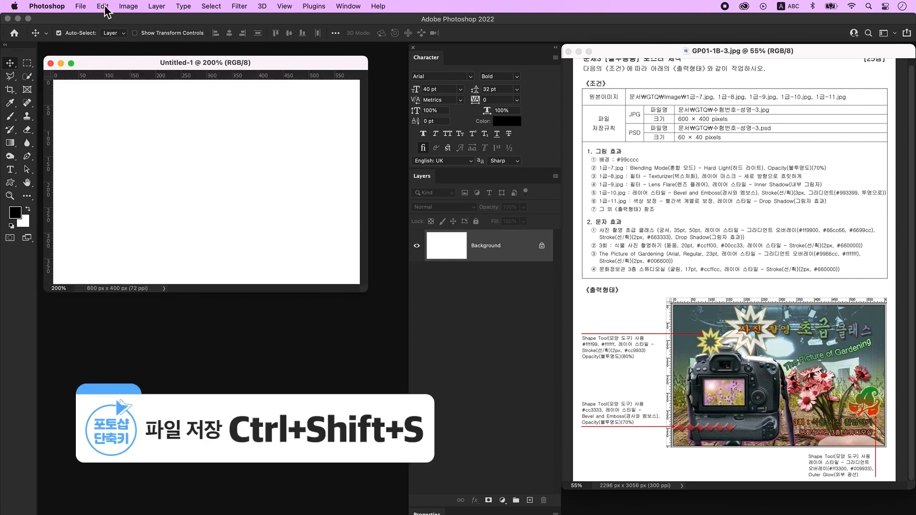
- Save the document as a PSD on the computer, named with the candidate number and name
{"action": "left_click", "coordinate": [81, 7]}
{"action": "left_click", "coordinate": [104, 120]}
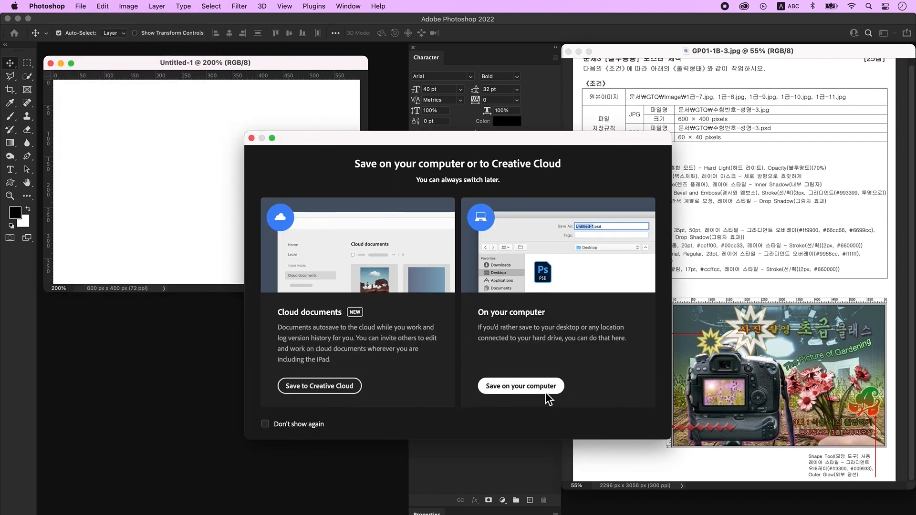
{"action": "left_click", "coordinate": [547, 392]}
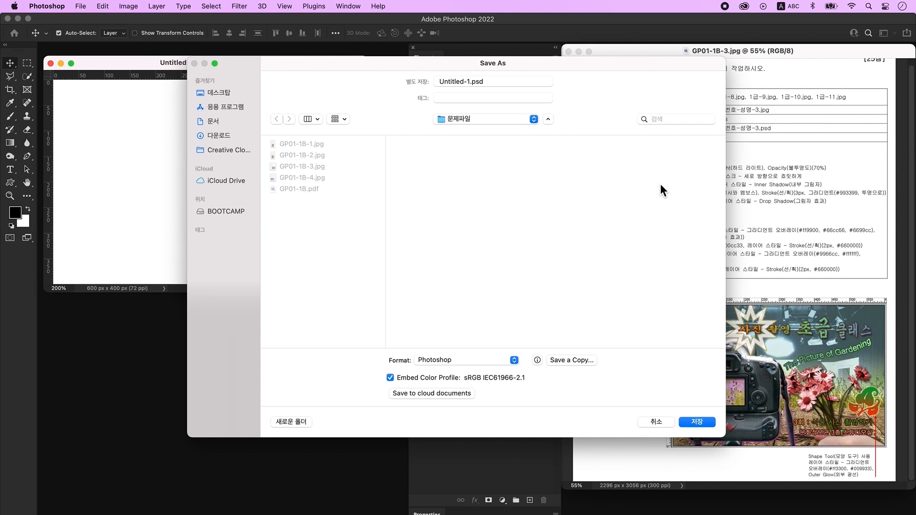
{"action": "left_click", "coordinate": [470, 86]}
{"action": "type", "text": "12345678-김이름-1"}
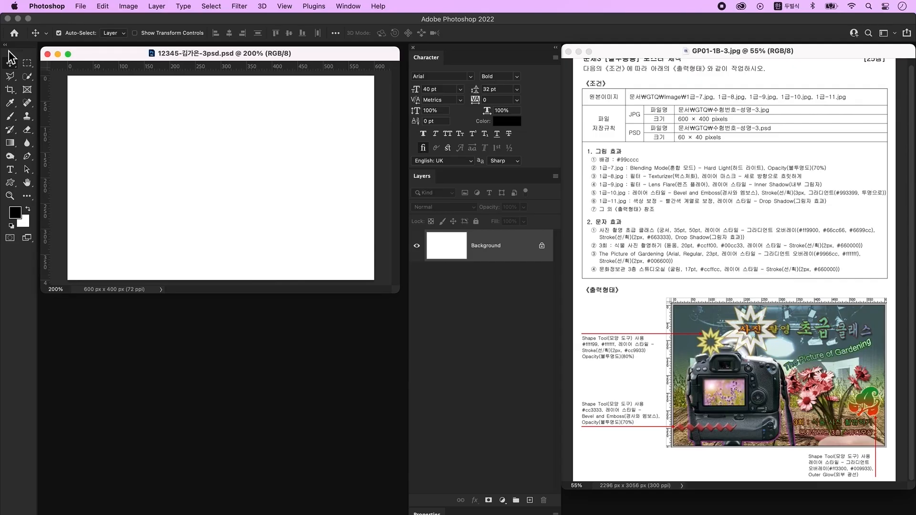
- Fill the canvas with teal #99cccc
{"action": "left_click", "coordinate": [19, 213]}
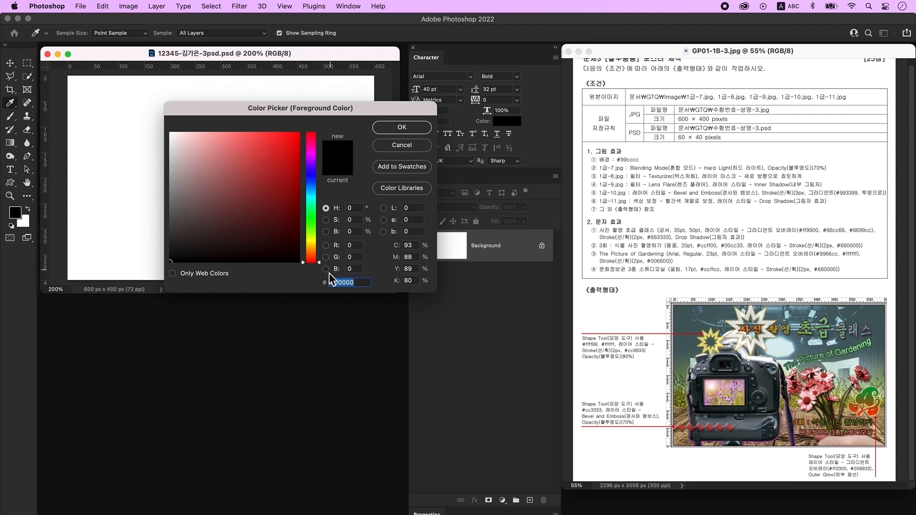
{"action": "type", "text": "99cccc"}
{"action": "key", "text": "Return"}
{"action": "key", "text": "v"}
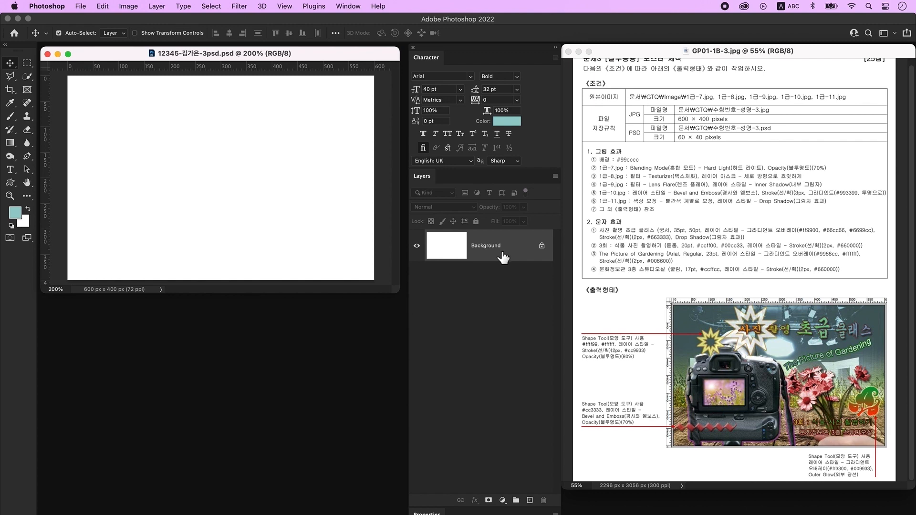
{"action": "key", "text": "alt+BackSpace"}
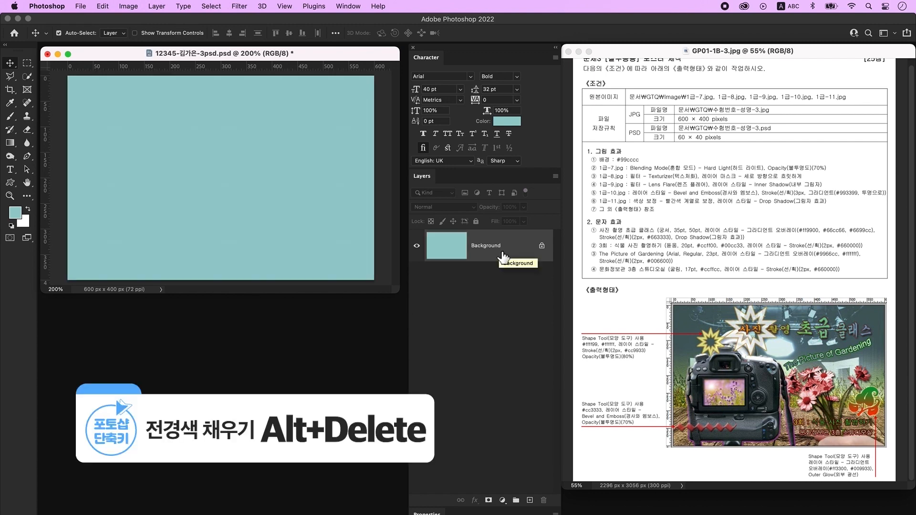
- Place the studio photo 1급-7.jpg scaled to cover the canvas, in Hard Light blend mode
{"action": "key", "text": "super+o"}
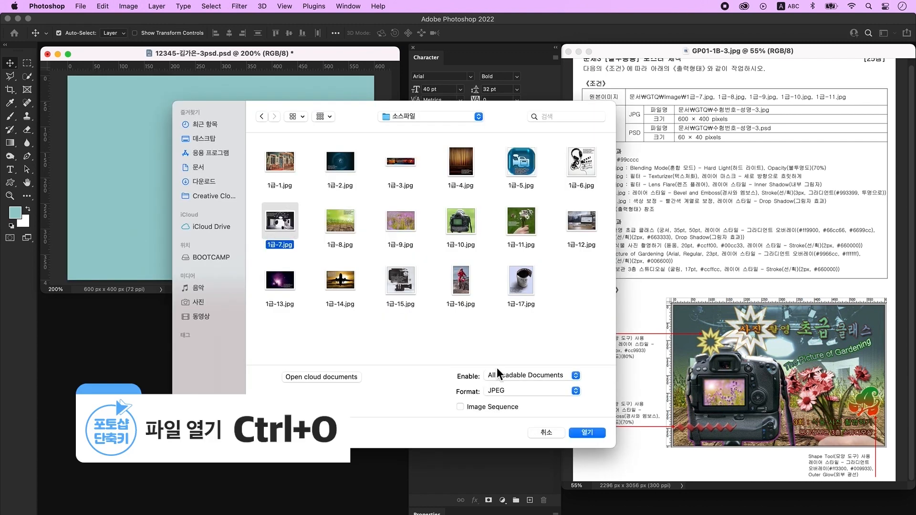
{"action": "left_click", "coordinate": [587, 433]}
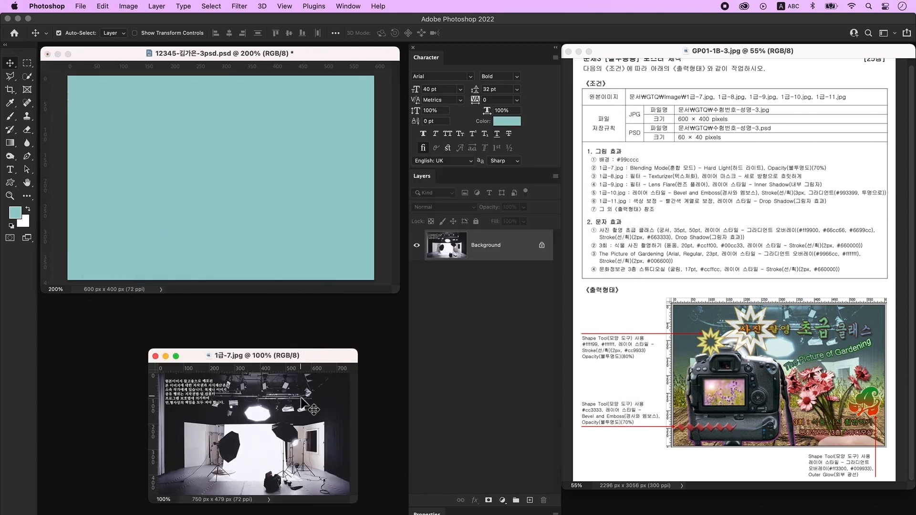
{"action": "left_click_drag", "start_coordinate": [310, 405], "coordinate": [276, 194]}
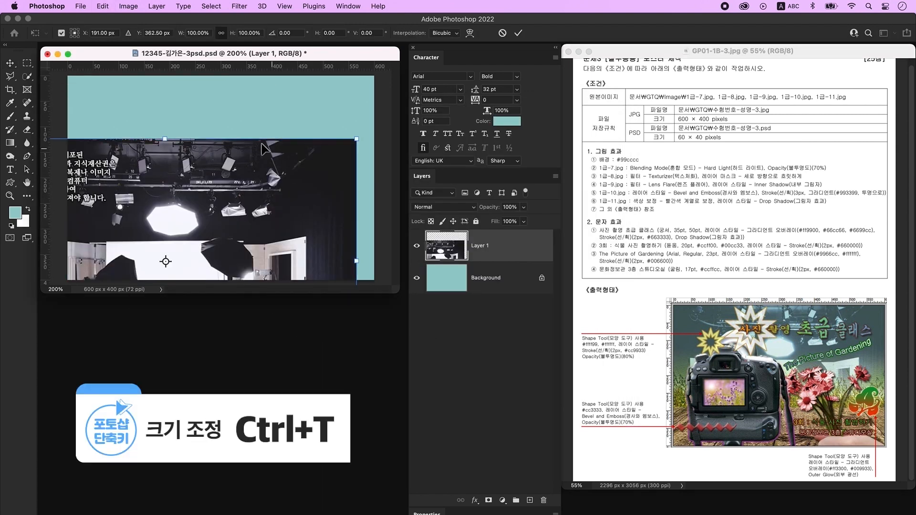
{"action": "key", "text": "super+t"}
{"action": "left_click_drag", "start_coordinate": [173, 142], "coordinate": [172, 173]}
{"action": "left_click_drag", "start_coordinate": [197, 224], "coordinate": [251, 122]}
{"action": "key", "text": "Return"}
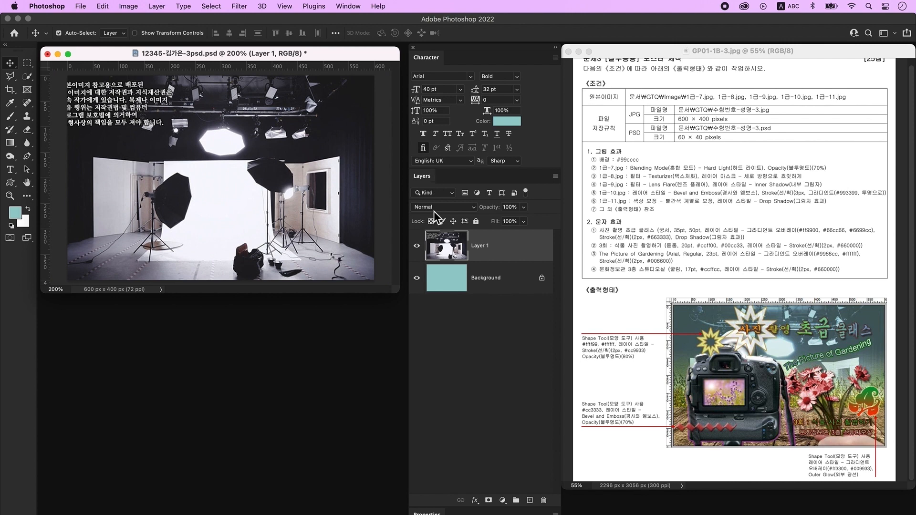
{"action": "left_click", "coordinate": [461, 215]}
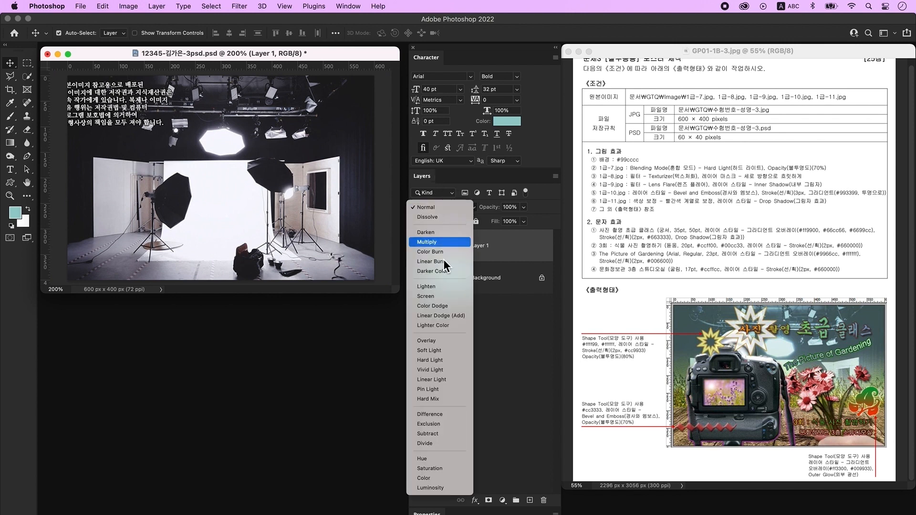
{"action": "left_click", "coordinate": [453, 365]}
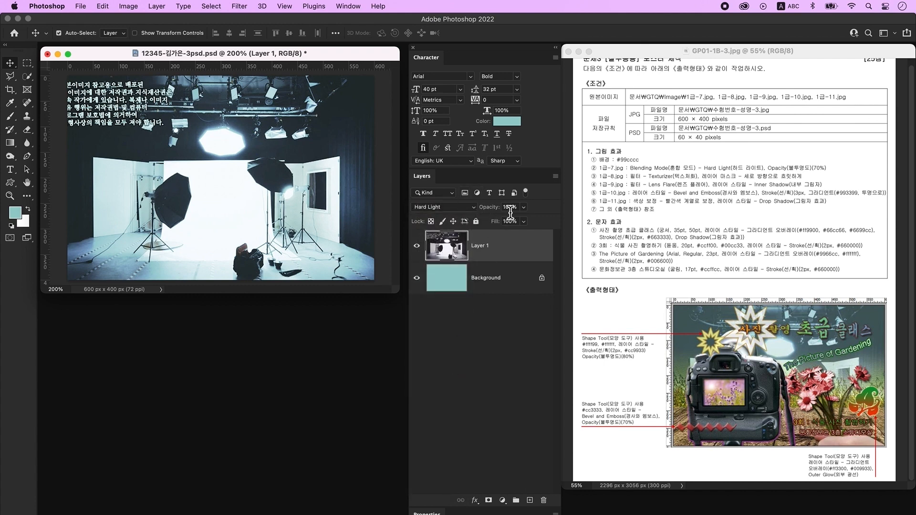
- Set the studio photo layer to 70% opacity, then drop 1급-8.jpg into the poster and close its source
{"action": "type", "text": "70"}
{"action": "key", "text": "super+o"}
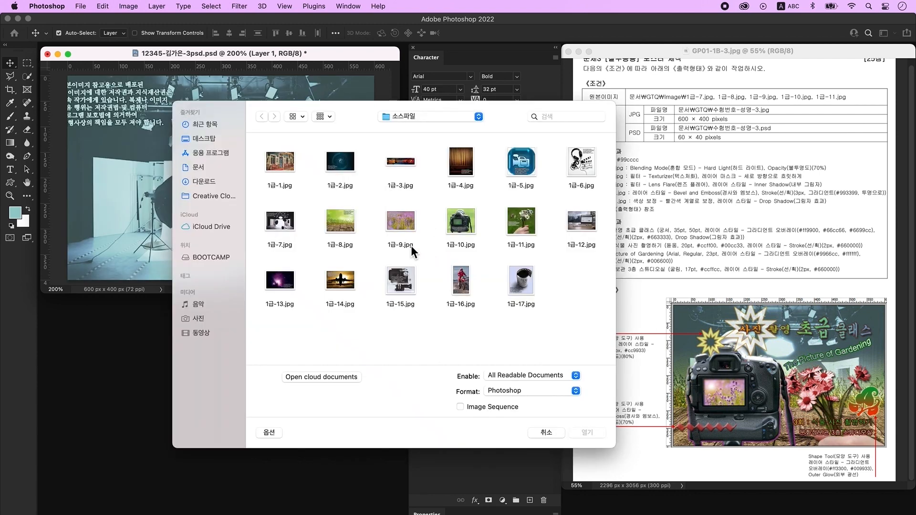
{"action": "left_click", "coordinate": [591, 433]}
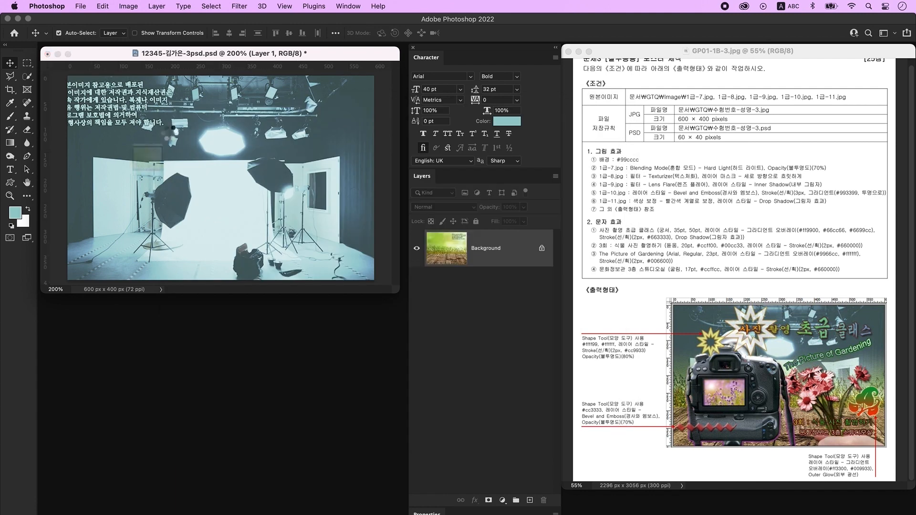
{"action": "left_click_drag", "start_coordinate": [120, 78], "coordinate": [214, 311]}
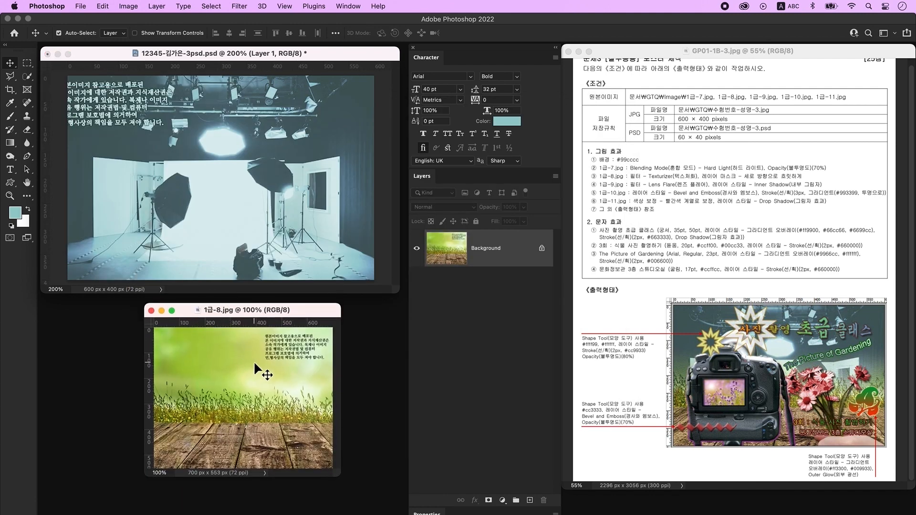
{"action": "left_click_drag", "start_coordinate": [239, 166], "coordinate": [239, 165]}
{"action": "left_click", "coordinate": [212, 354]}
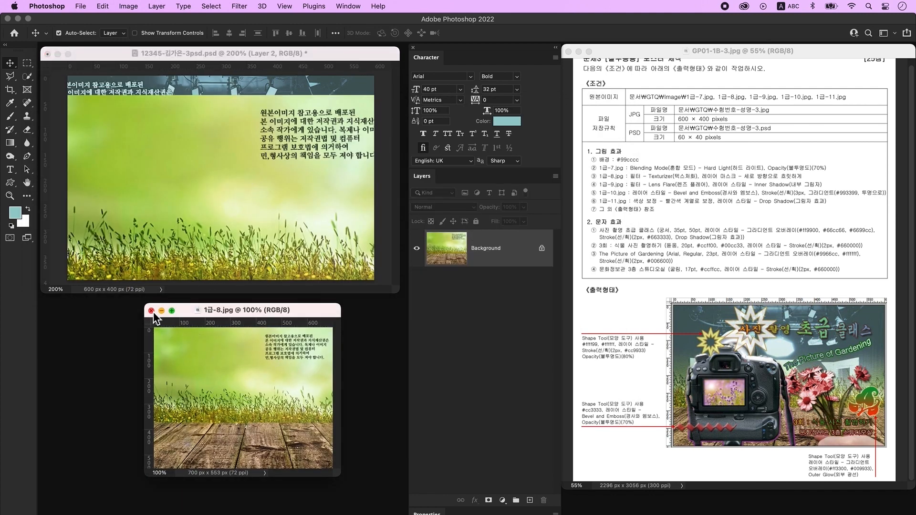
{"action": "left_click", "coordinate": [151, 310]}
- Scale the grass layer to about 88% and move it up to fill the canvas
{"action": "key", "text": "super"}
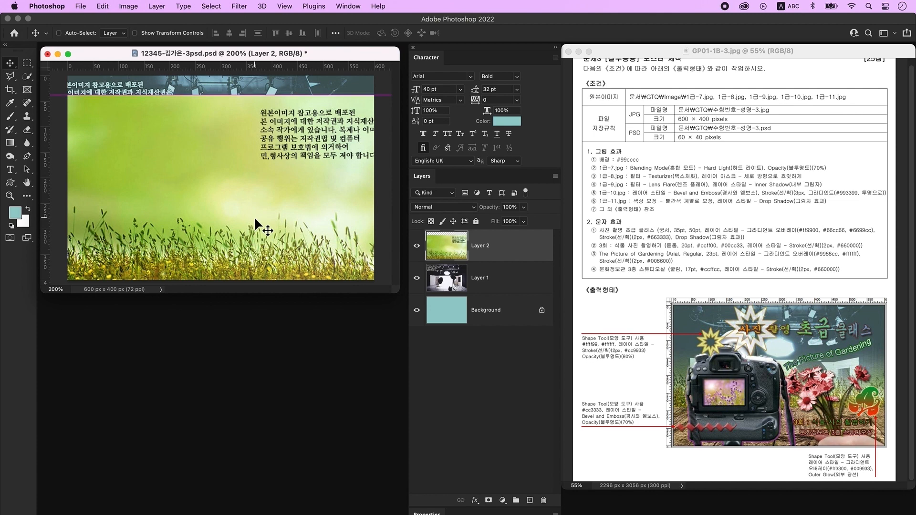
{"action": "key", "text": "super+t"}
{"action": "left_click_drag", "start_coordinate": [217, 96], "coordinate": [231, 134]}
{"action": "left_click_drag", "start_coordinate": [234, 183], "coordinate": [238, 99]}
{"action": "key", "text": "Return"}
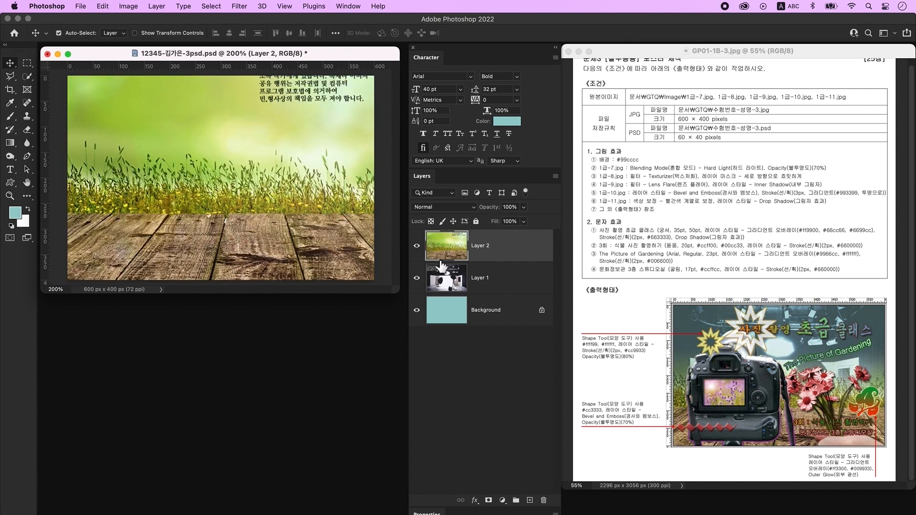
- Apply the Texturizer filter from the Filter Gallery to the grass layer
{"action": "left_click", "coordinate": [244, 6]}
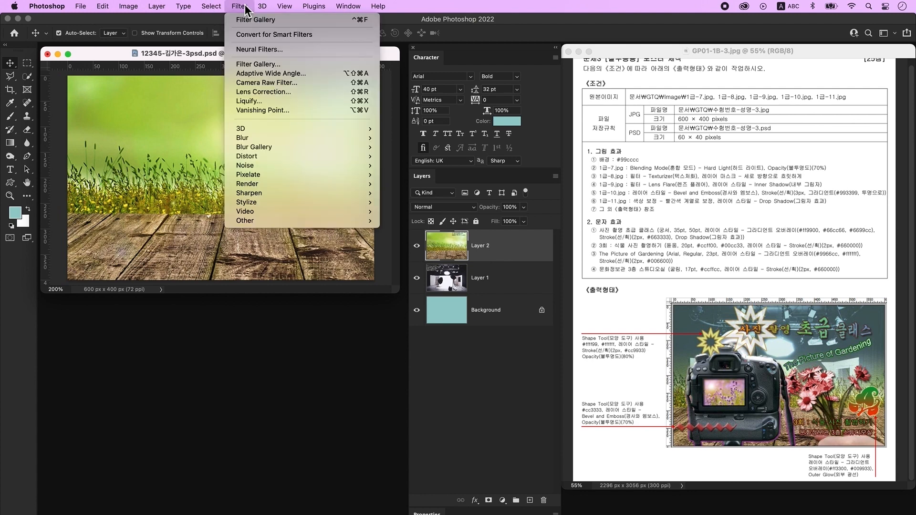
{"action": "left_click", "coordinate": [253, 65]}
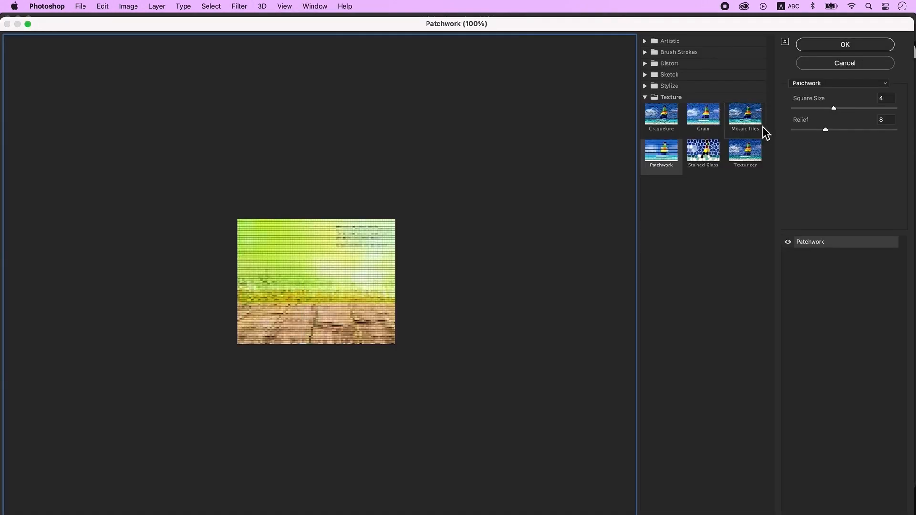
{"action": "left_click", "coordinate": [837, 85]}
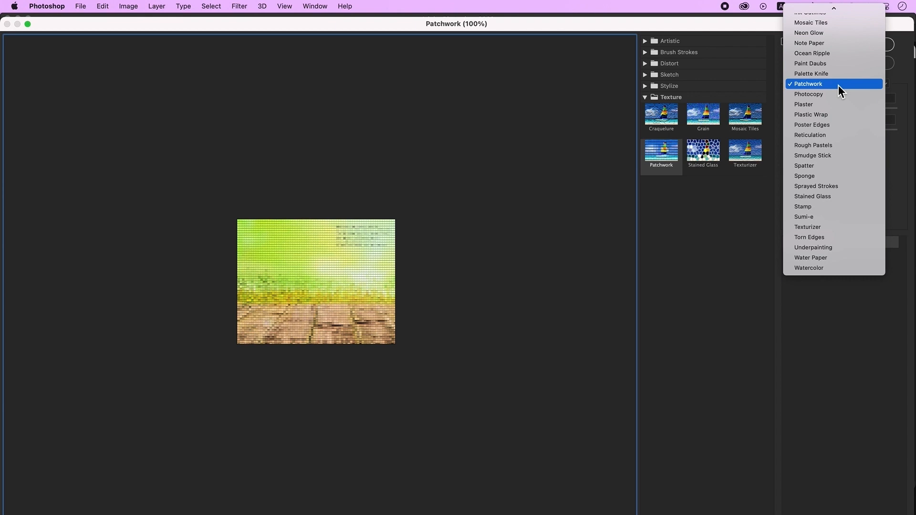
{"action": "left_click", "coordinate": [847, 227]}
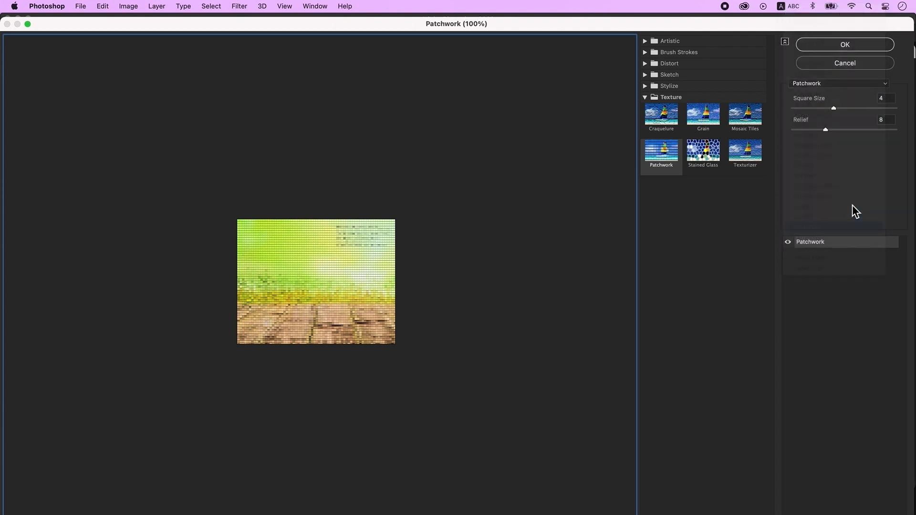
{"action": "left_click", "coordinate": [861, 46]}
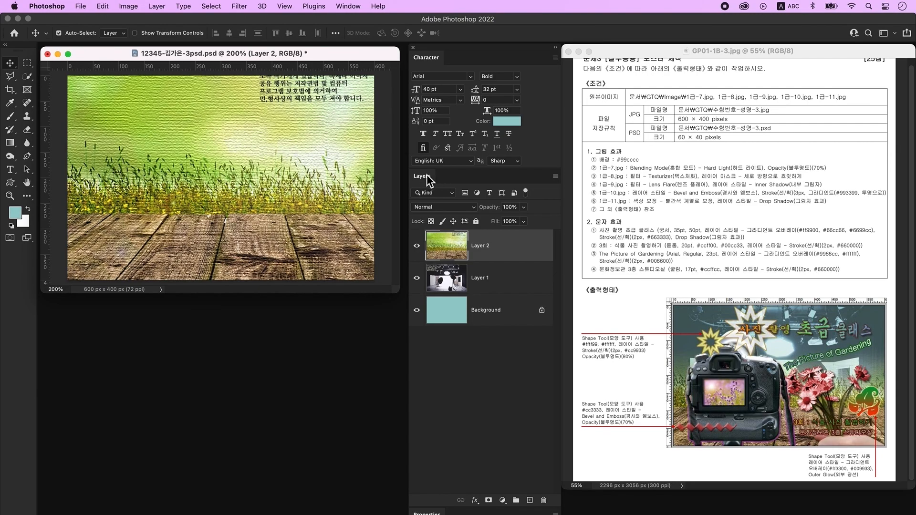
- Add a layer mask to the grass layer and choose the Foreground to Transparent gradient
{"action": "left_click", "coordinate": [489, 501]}
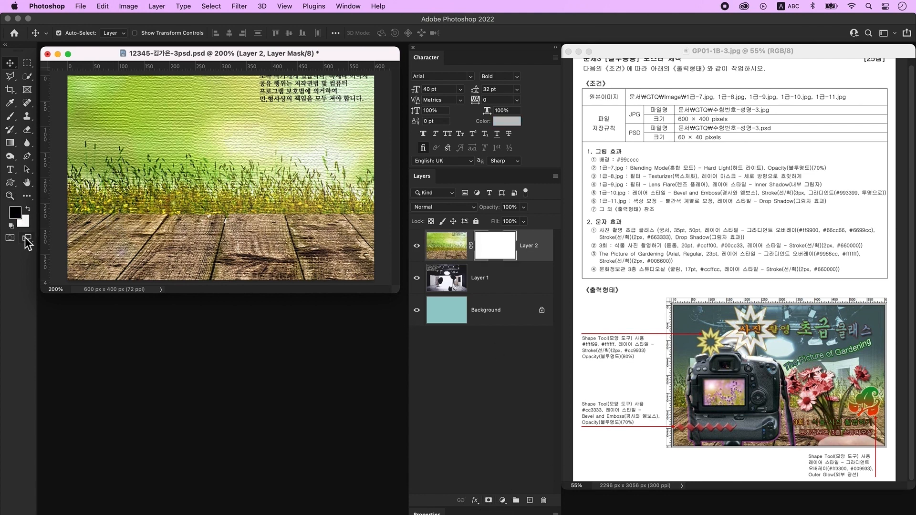
{"action": "left_click", "coordinate": [10, 143]}
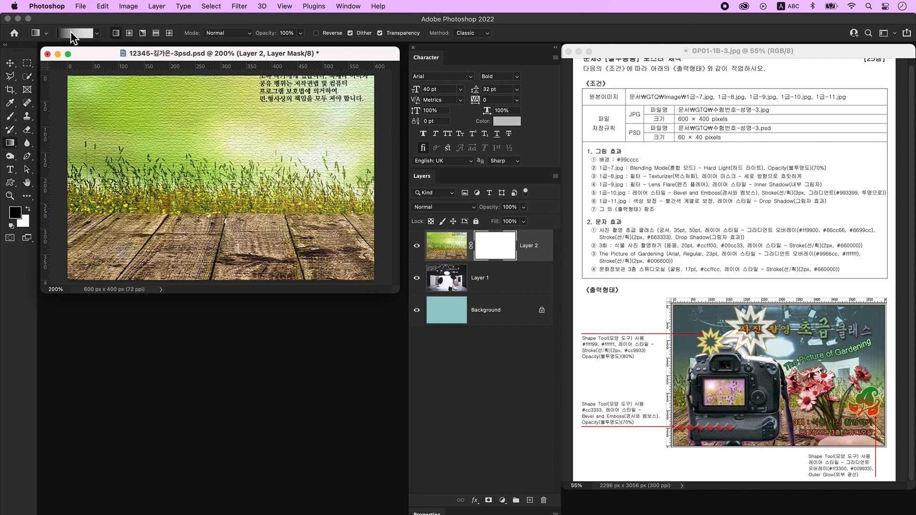
{"action": "left_click", "coordinate": [76, 33]}
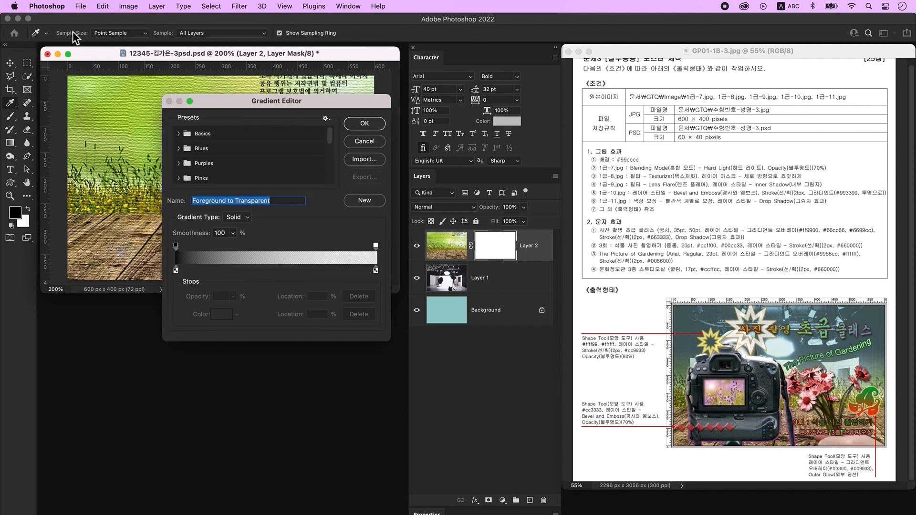
{"action": "left_click", "coordinate": [179, 136]}
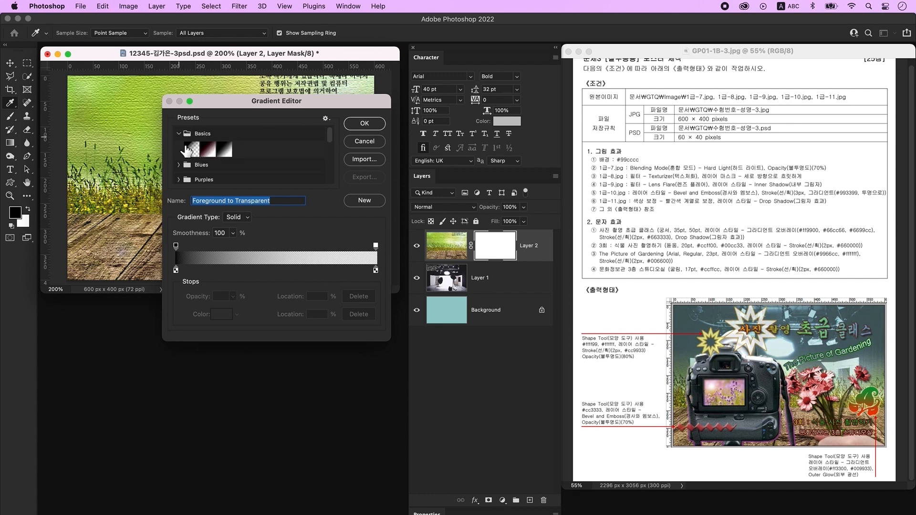
{"action": "left_click", "coordinate": [191, 150]}
{"action": "left_click", "coordinate": [374, 126]}
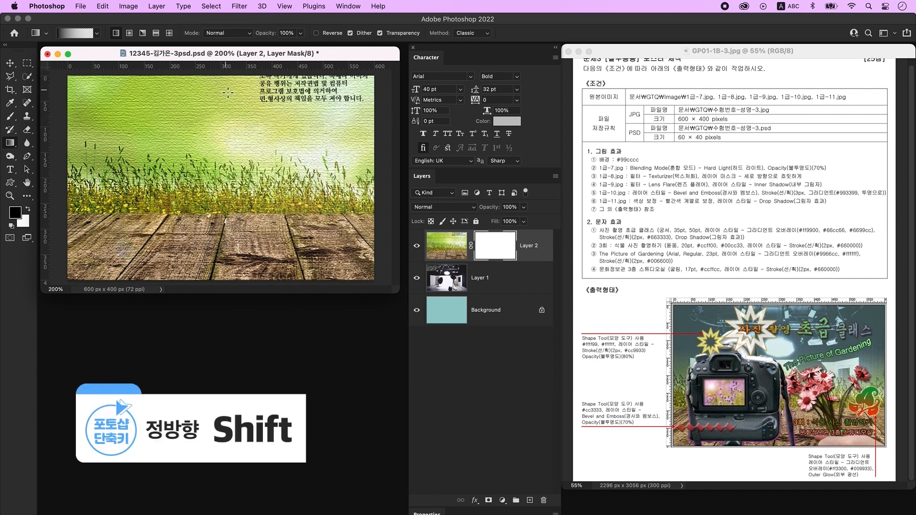
- Draw a top-down gradient on the mask so the grass fades into the studio photo
{"action": "left_click_drag", "start_coordinate": [228, 84], "coordinate": [225, 274]}
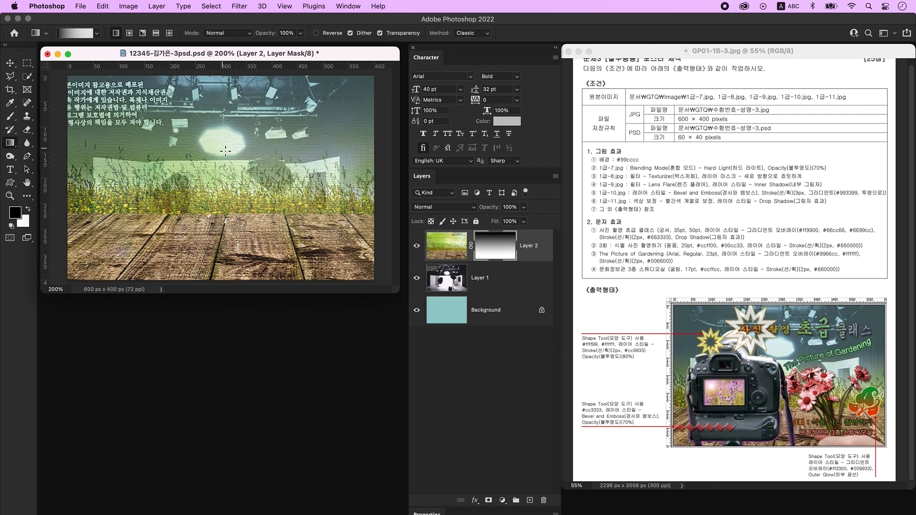
{"action": "left_click_drag", "start_coordinate": [230, 87], "coordinate": [227, 219]}
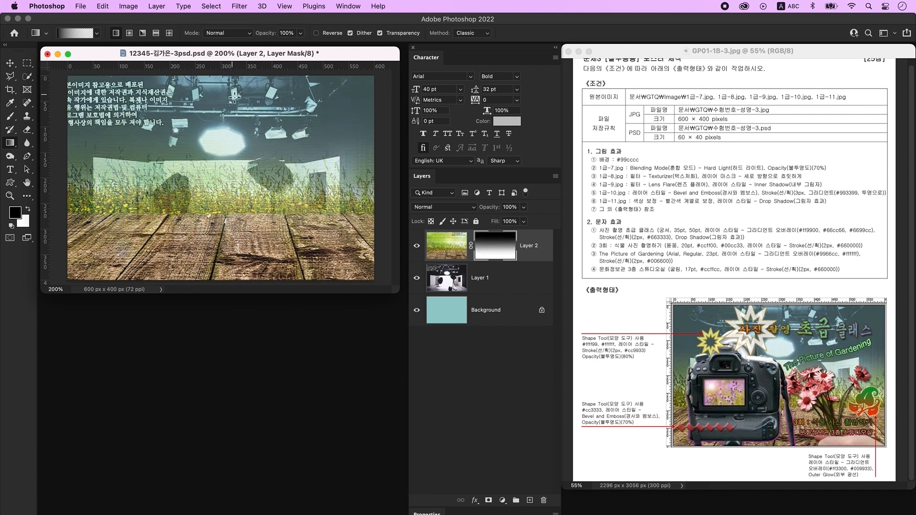
{"action": "left_click_drag", "start_coordinate": [234, 96], "coordinate": [230, 223]}
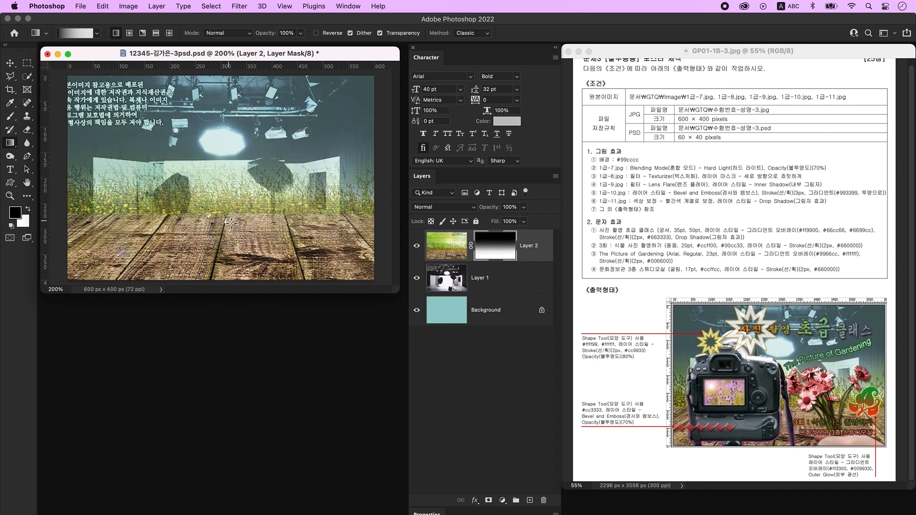
{"action": "key", "text": "super+o"}
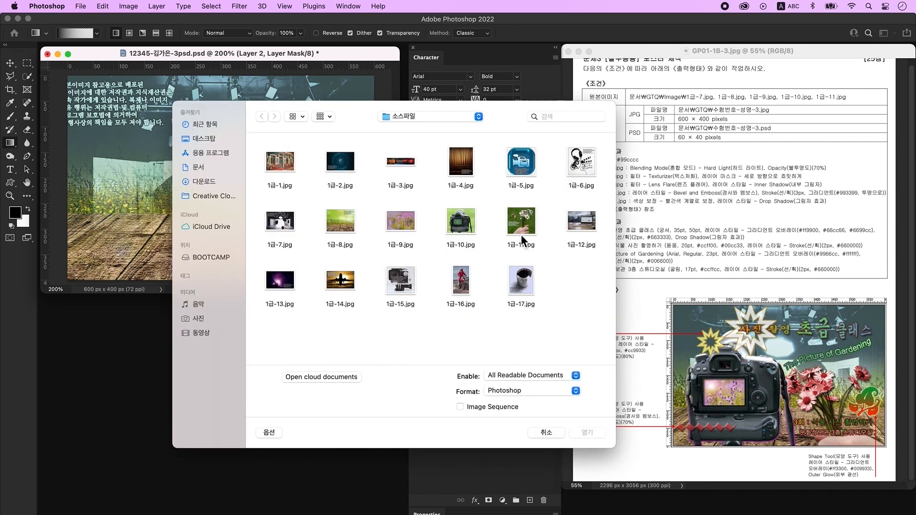
- Open 1급-9.jpg and apply a 50–300mm Zoom Lens Flare at 100% brightness
{"action": "left_click", "coordinate": [403, 227]}
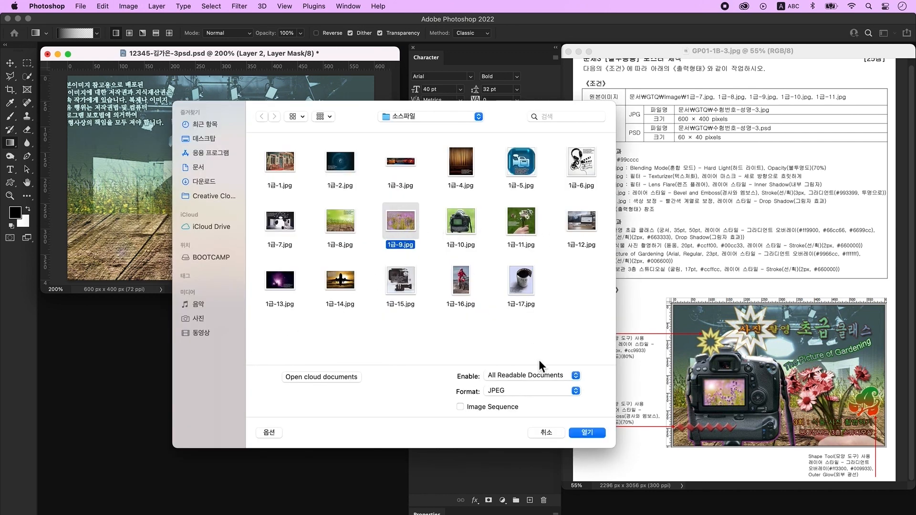
{"action": "left_click", "coordinate": [591, 436]}
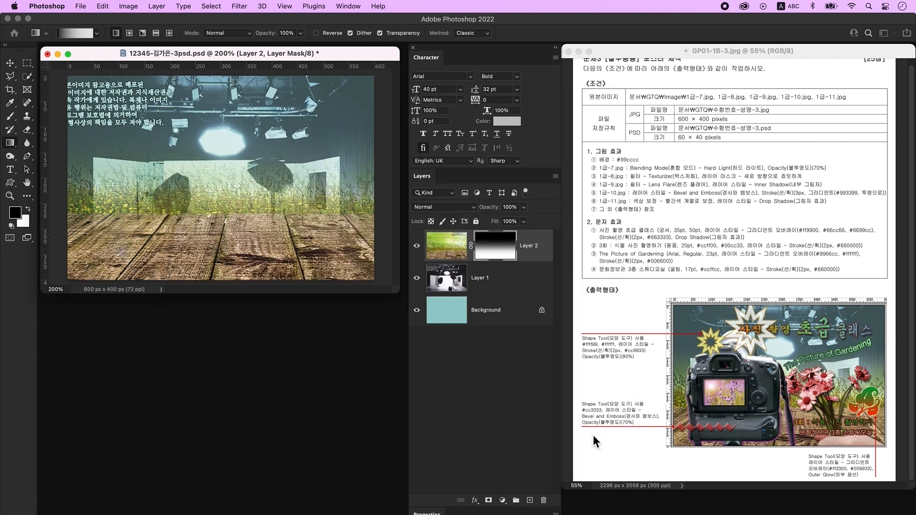
{"action": "left_click", "coordinate": [239, 7]}
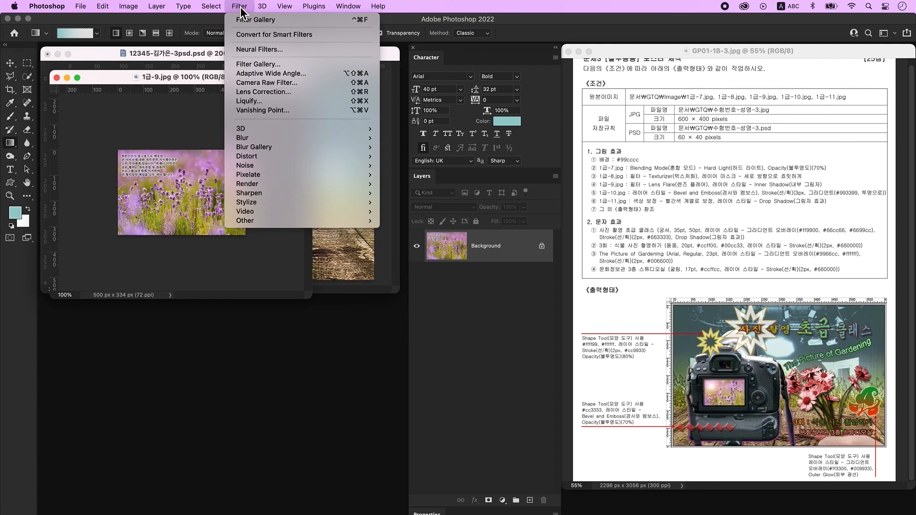
{"action": "mouse_move", "coordinate": [300, 183]}
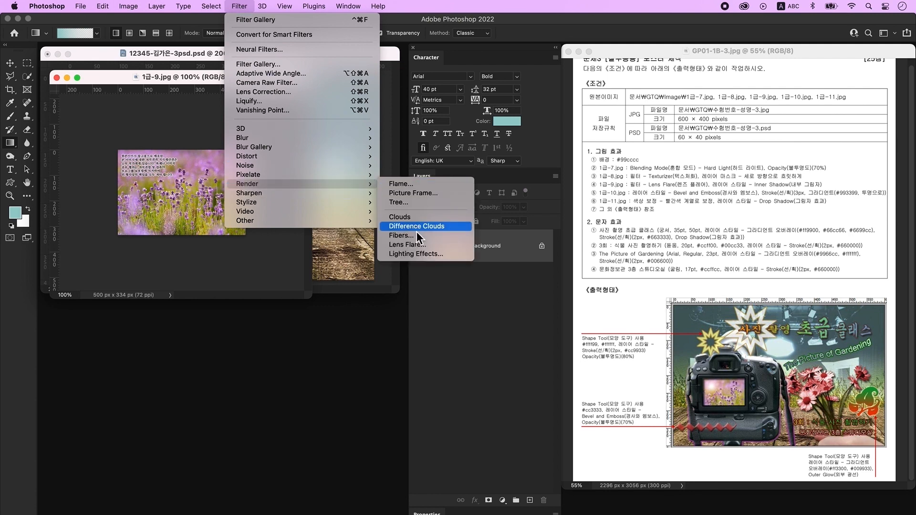
{"action": "left_click", "coordinate": [416, 245]}
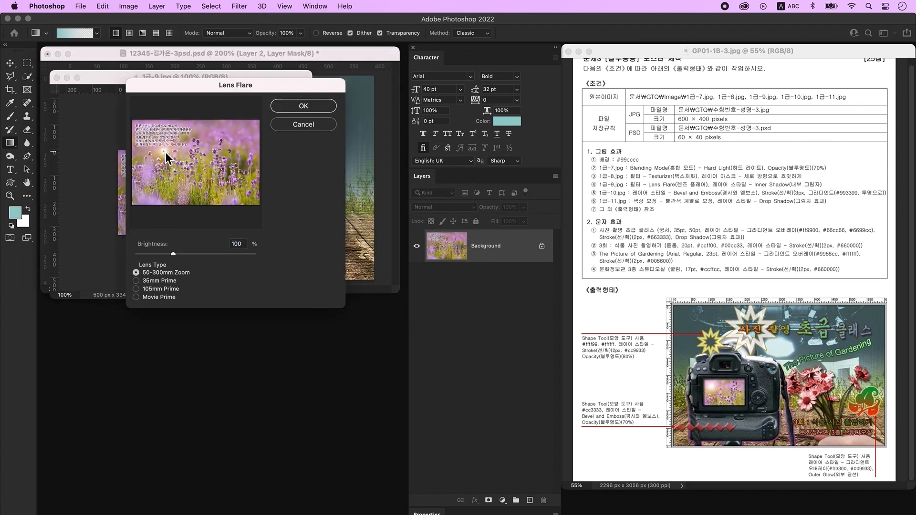
{"action": "left_click", "coordinate": [313, 108]}
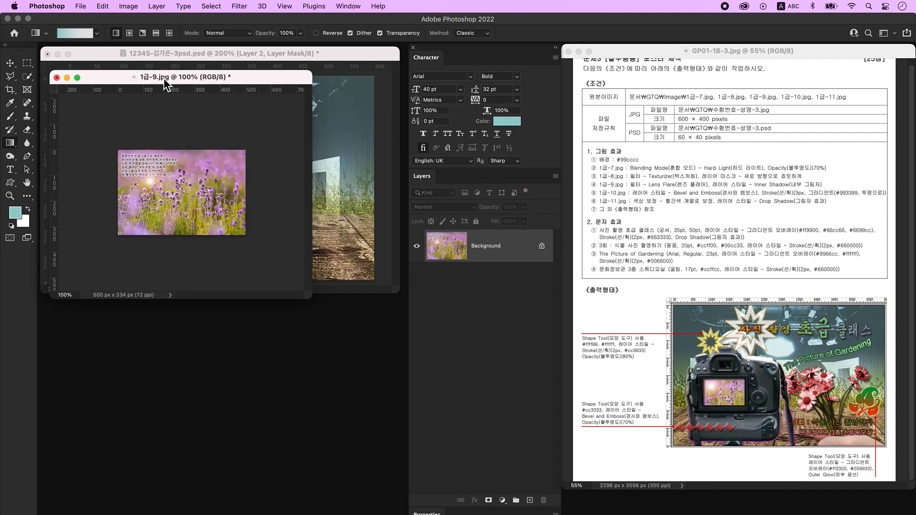
{"action": "left_click_drag", "start_coordinate": [161, 82], "coordinate": [160, 313]}
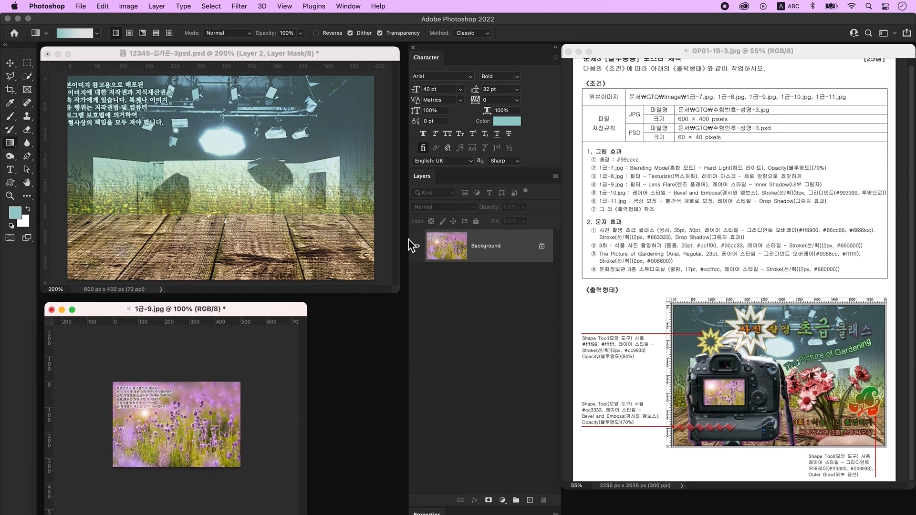
{"action": "key", "text": "super+o"}
- Open 1급-10.jpg at 200% zoom and unlock its background as Layer 0
{"action": "left_click", "coordinate": [452, 224]}
{"action": "left_click", "coordinate": [588, 433]}
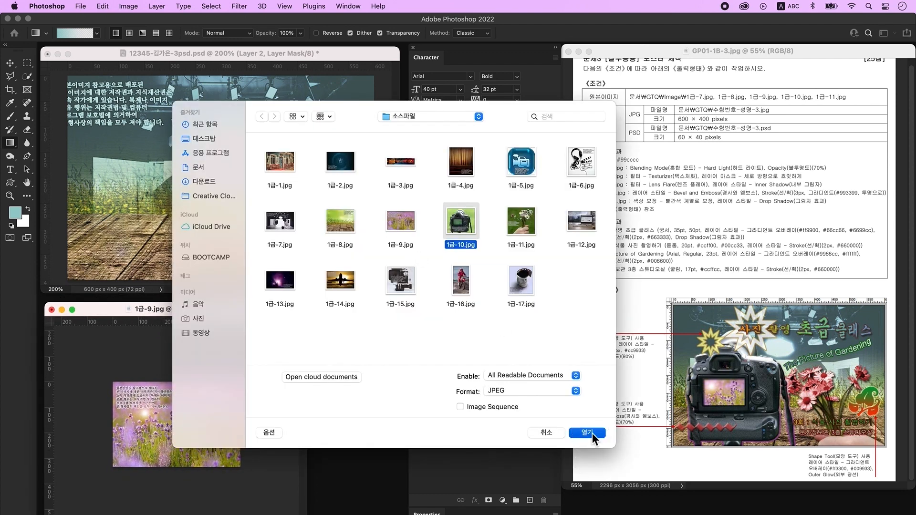
{"action": "key", "text": "super+plus"}
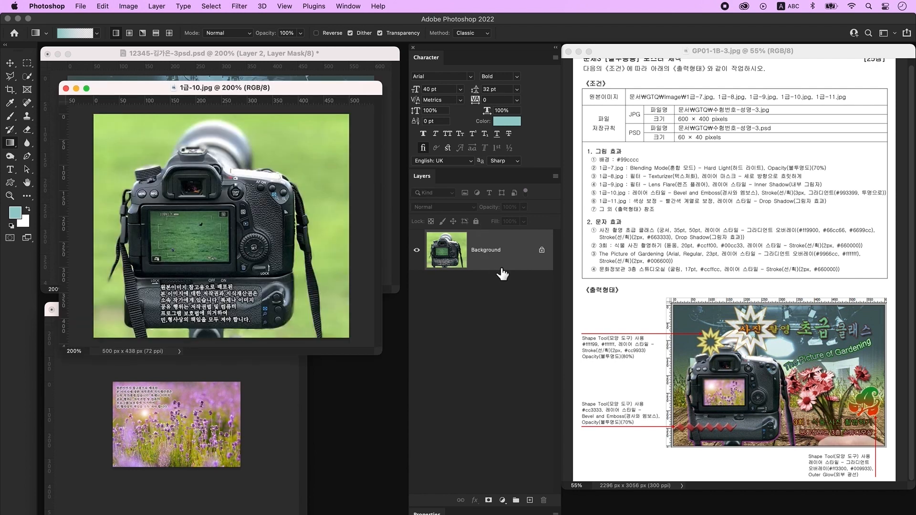
{"action": "double_click", "coordinate": [524, 251]}
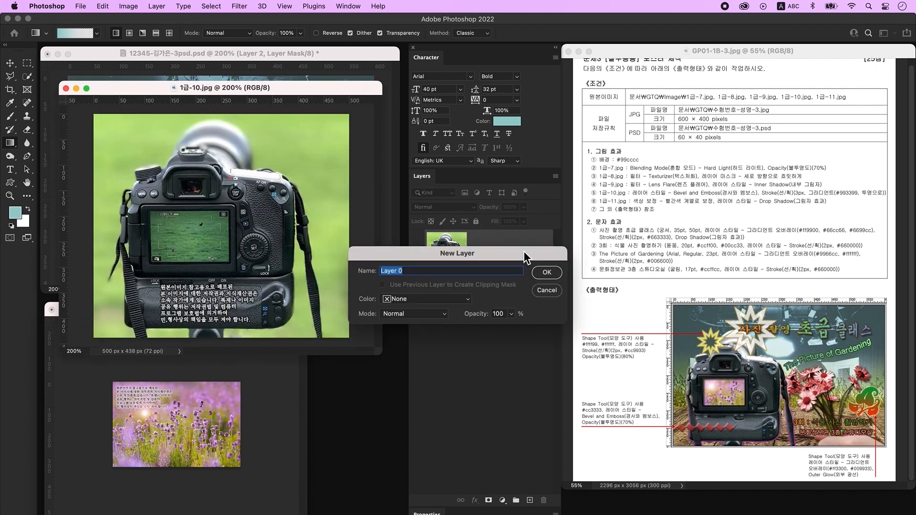
{"action": "left_click", "coordinate": [557, 276]}
- Quick-select and delete the green background right of the camera and at bottom left
{"action": "left_click", "coordinate": [29, 78]}
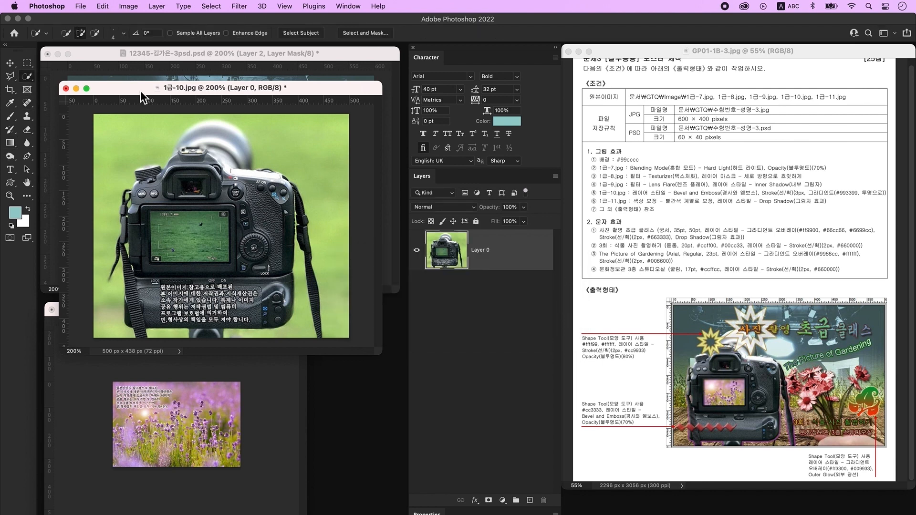
{"action": "mouse_move", "coordinate": [333, 219]}
{"action": "left_mouse_down"}
{"action": "mouse_move", "coordinate": [342, 259]}
{"action": "mouse_move", "coordinate": [329, 305]}
{"action": "mouse_move", "coordinate": [300, 333]}
{"action": "left_mouse_up"}
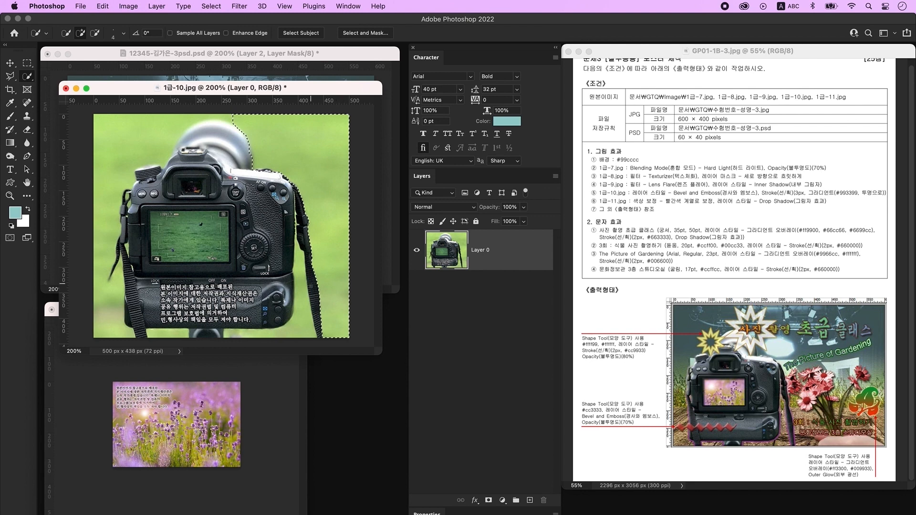
{"action": "key", "text": "Delete"}
{"action": "key", "text": "Delete"}
{"action": "key", "text": "super+d"}
{"action": "left_click", "coordinate": [158, 334]}
{"action": "key", "text": "Delete"}
- Delete the green left of the camera, keeping the lens out of the selection
{"action": "left_click_drag", "start_coordinate": [114, 324], "coordinate": [126, 111]}
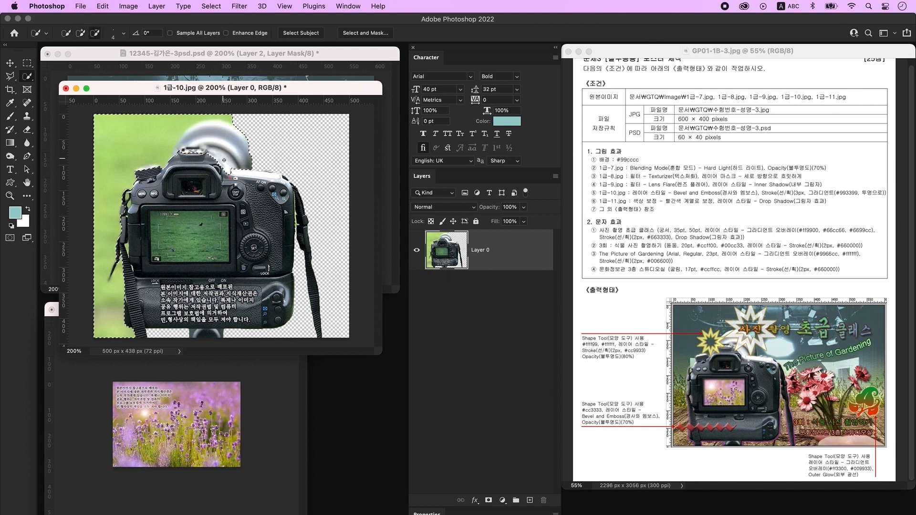
{"action": "mouse_move", "coordinate": [212, 157]}
{"action": "left_mouse_down"}
{"action": "mouse_move", "coordinate": [235, 139]}
{"action": "mouse_move", "coordinate": [185, 158]}
{"action": "mouse_move", "coordinate": [206, 129]}
{"action": "left_mouse_up"}
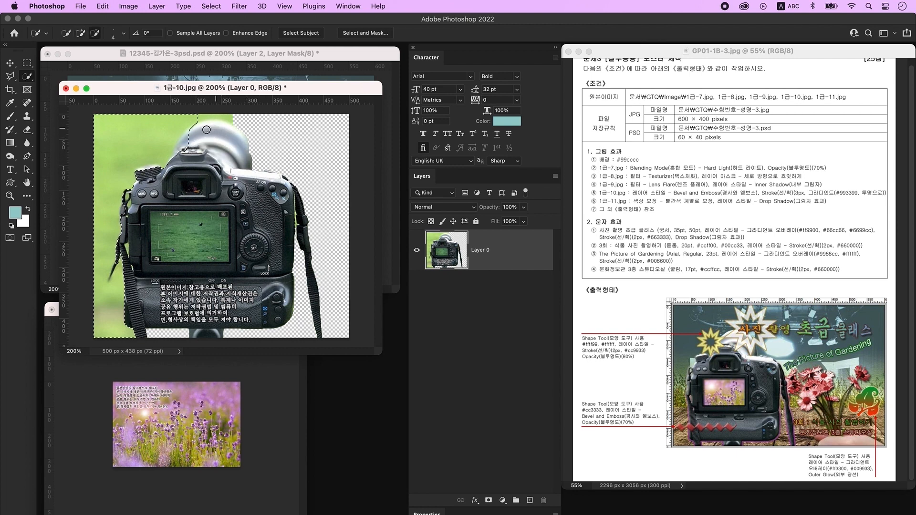
{"action": "key", "text": "Delete"}
{"action": "key", "text": "ctrl+d"}
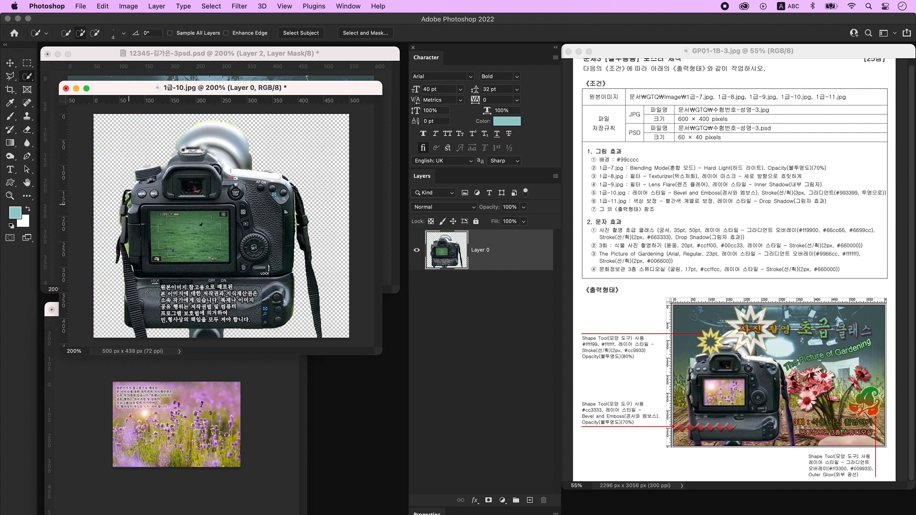
{"action": "key", "text": "v"}
{"action": "left_click_drag", "start_coordinate": [190, 88], "coordinate": [344, 295]}
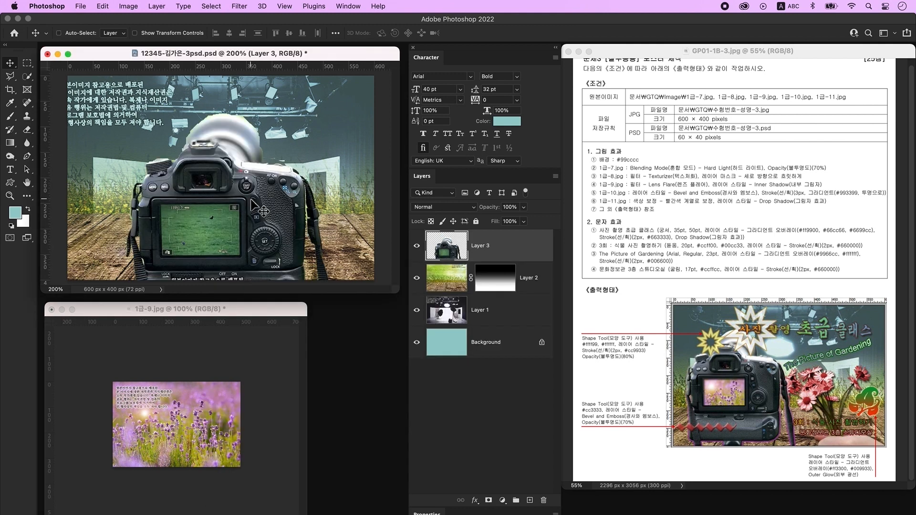
- Shrink the camera to about 79% and move it left and up on the poster
{"action": "key", "text": "super+t"}
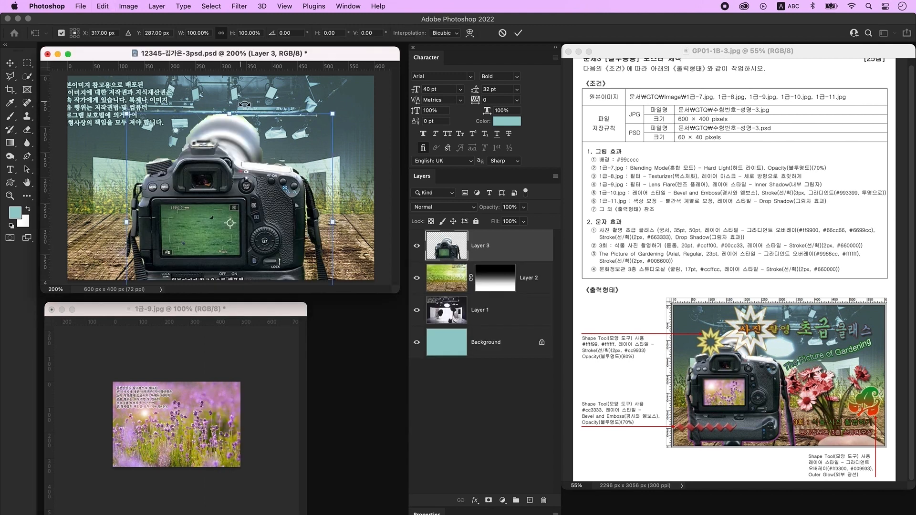
{"action": "left_click_drag", "start_coordinate": [229, 114], "coordinate": [226, 160]}
{"action": "left_click_drag", "start_coordinate": [247, 230], "coordinate": [187, 181]}
{"action": "key", "text": "Return"}
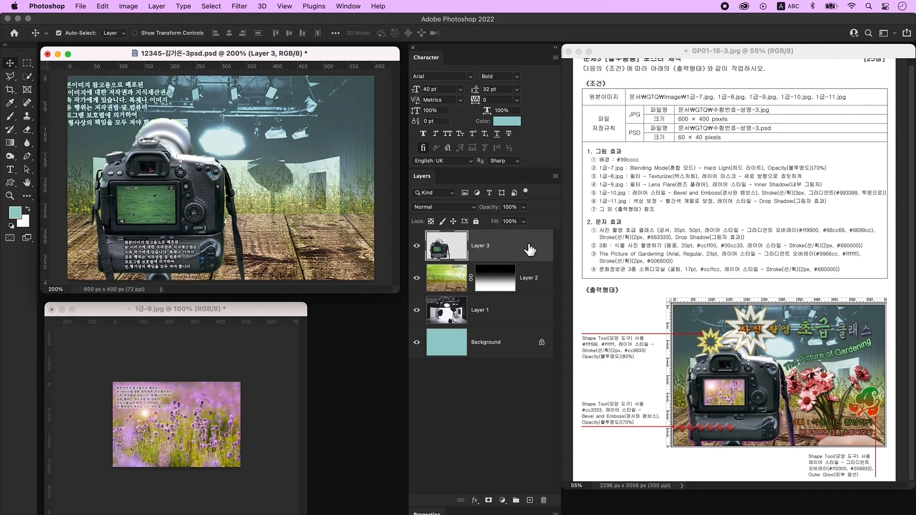
- Give Layer 3 a Bevel & Emboss and a gradient-filled 3 px Stroke
{"action": "double_click", "coordinate": [529, 249]}
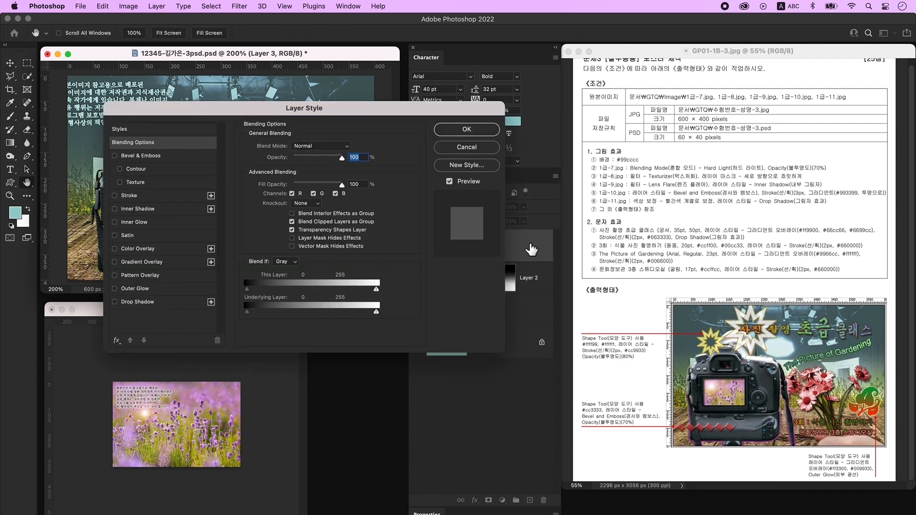
{"action": "left_click", "coordinate": [155, 159]}
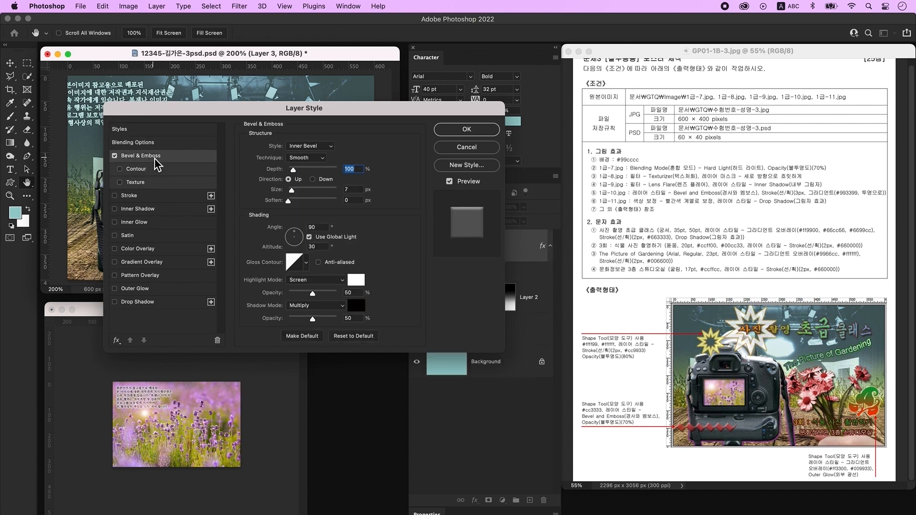
{"action": "left_click", "coordinate": [149, 199]}
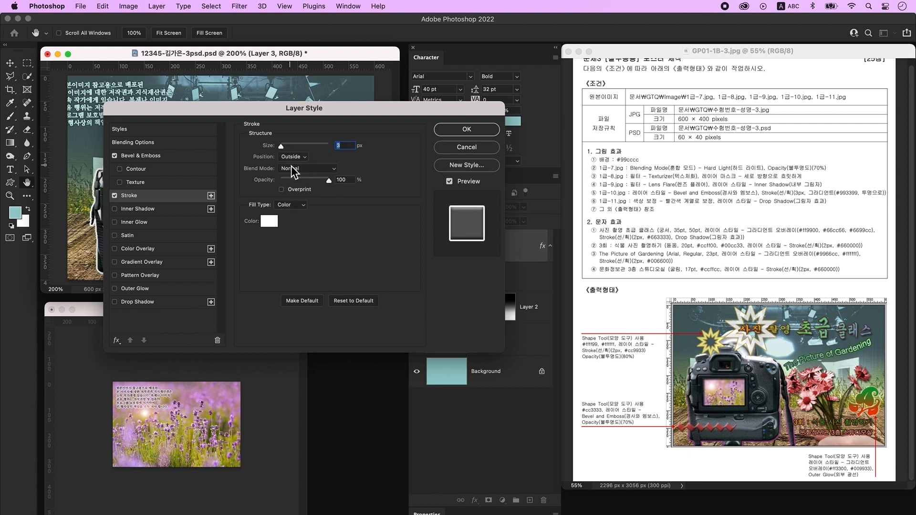
{"action": "left_click", "coordinate": [290, 205]}
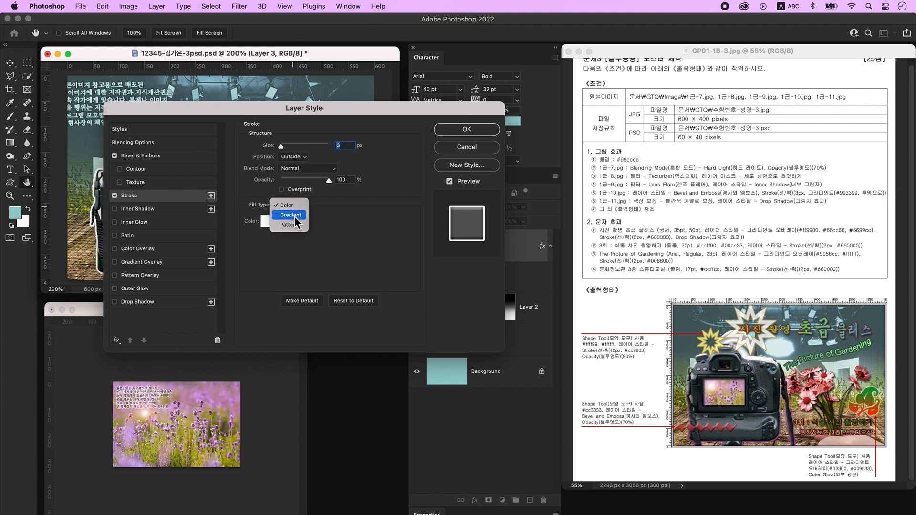
{"action": "left_click", "coordinate": [296, 217]}
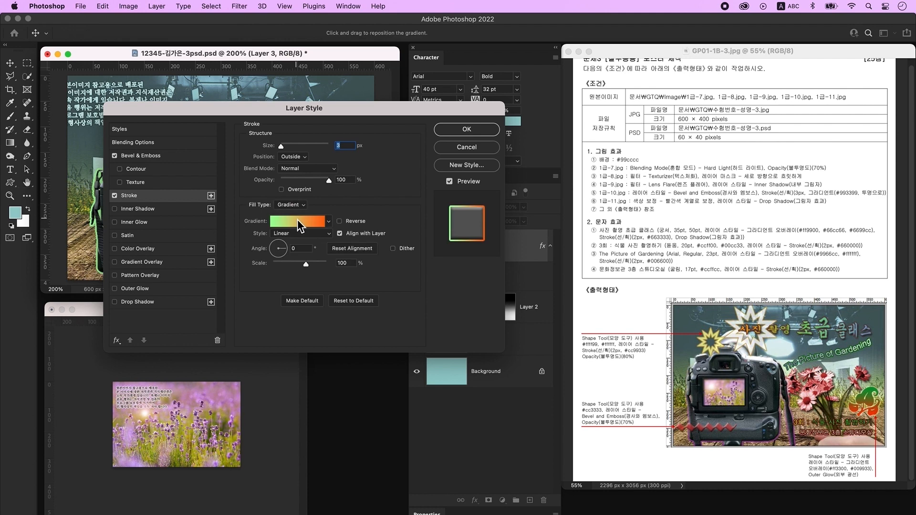
{"action": "left_click", "coordinate": [296, 220]}
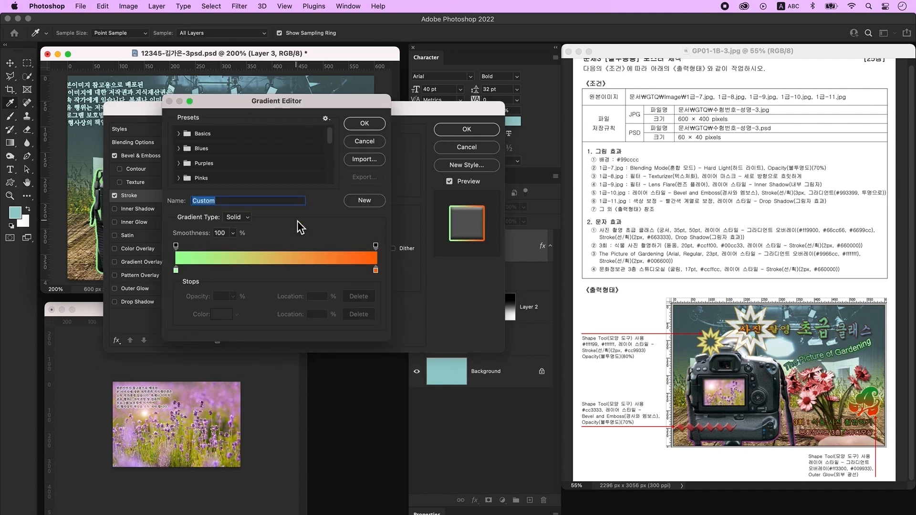
- Make the stroke gradient #993399 fading to 0% opacity at a 90° angle
{"action": "double_click", "coordinate": [176, 272]}
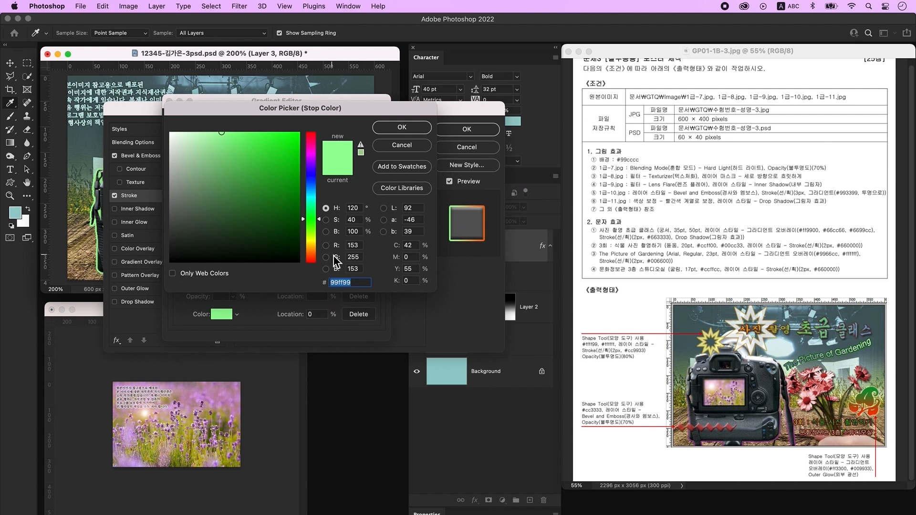
{"action": "type", "text": "993399"}
{"action": "left_click_drag", "start_coordinate": [365, 286], "coordinate": [281, 278]}
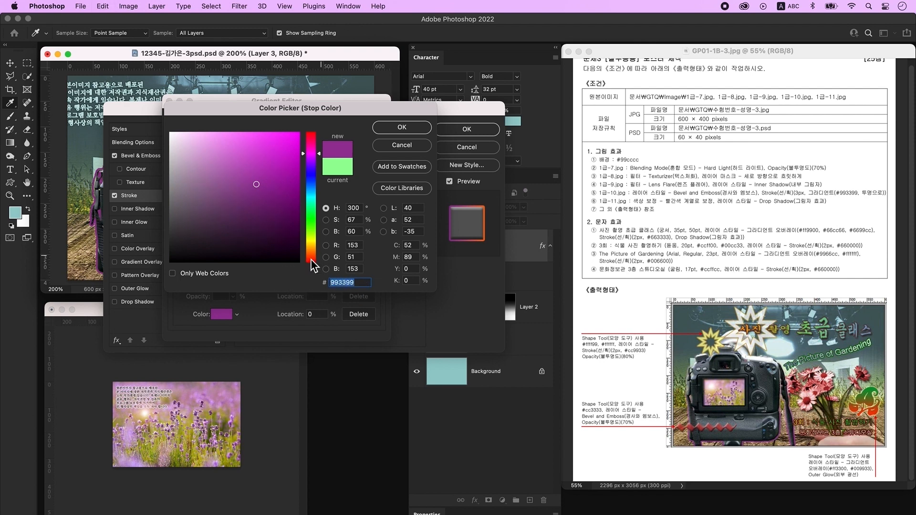
{"action": "left_click", "coordinate": [417, 128]}
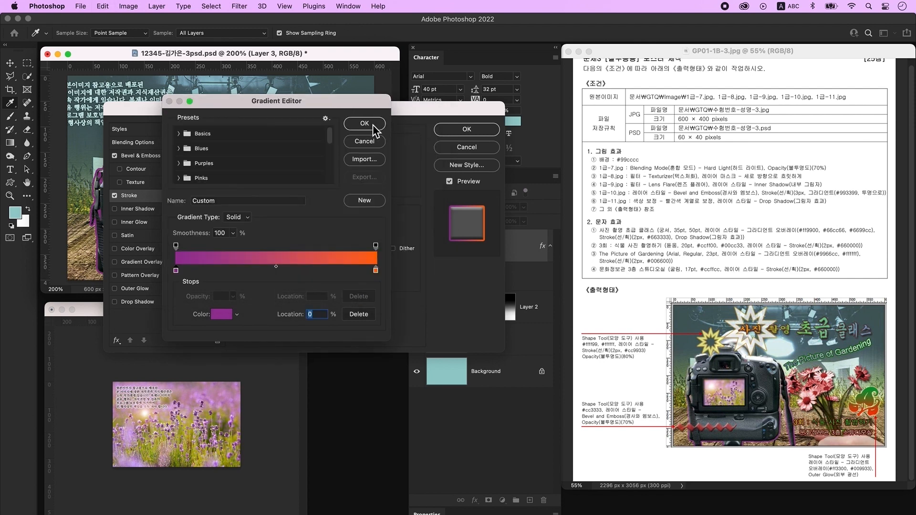
{"action": "double_click", "coordinate": [376, 270]}
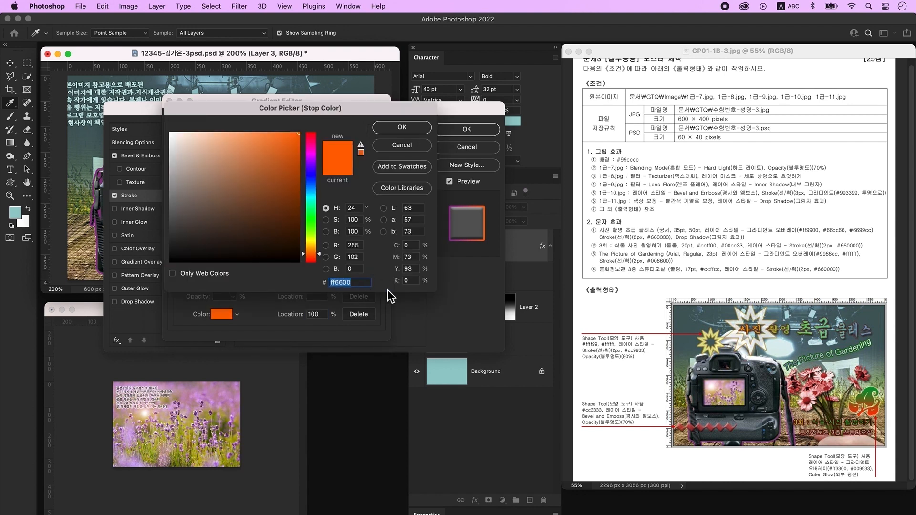
{"action": "type", "text": "993399"}
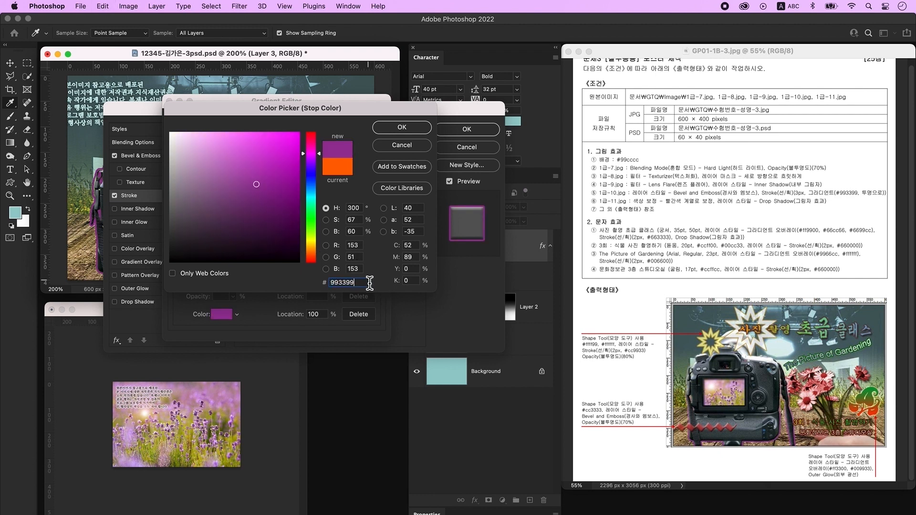
{"action": "left_click", "coordinate": [401, 127]}
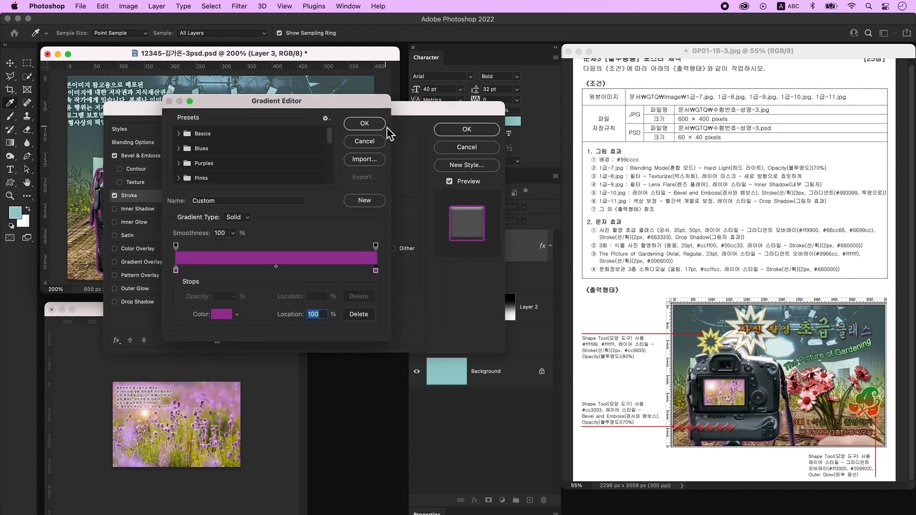
{"action": "left_click", "coordinate": [376, 246]}
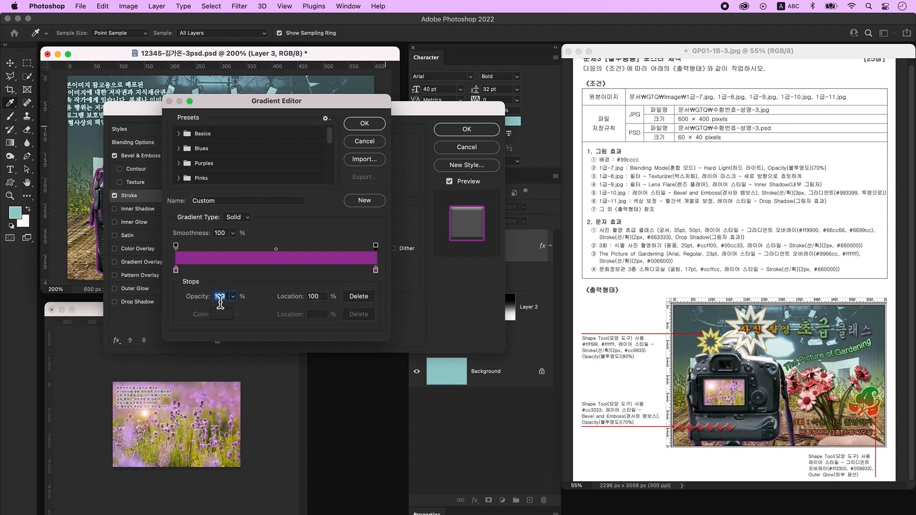
{"action": "type", "text": "0"}
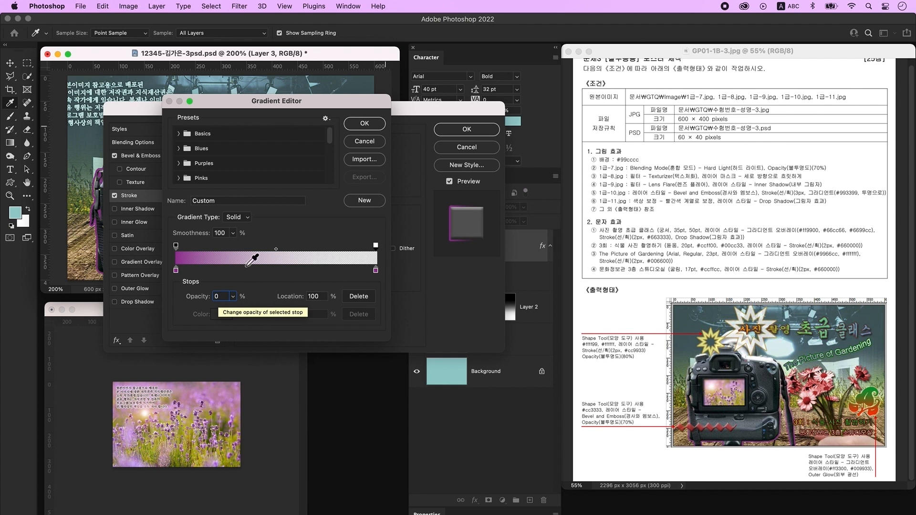
{"action": "left_click", "coordinate": [362, 126]}
{"action": "type", "text": "90"}
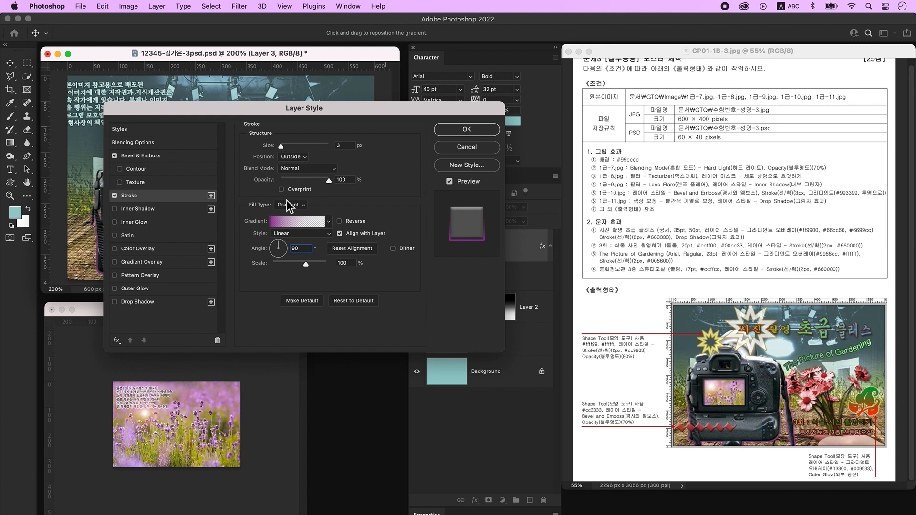
{"action": "left_click", "coordinate": [451, 131]}
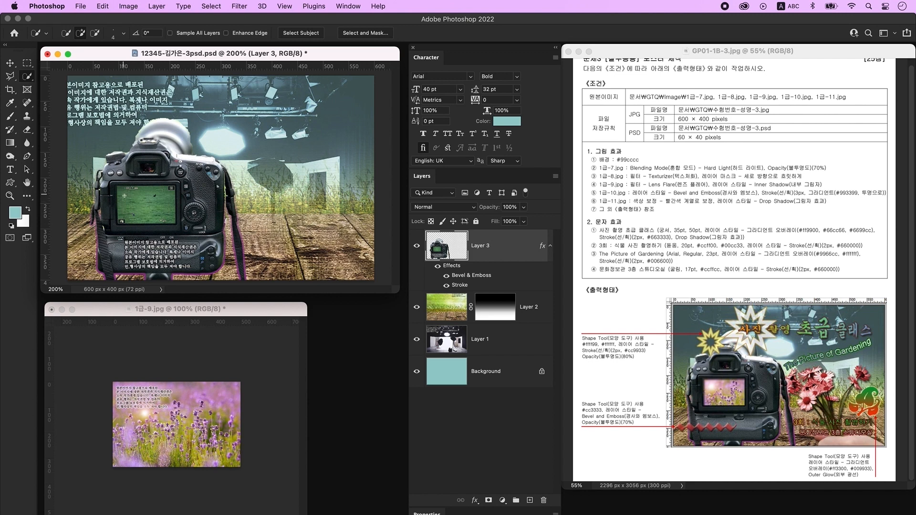
- Copy the camera's LCD screen area onto a new layer and delete its effects
{"action": "left_click_drag", "start_coordinate": [131, 200], "coordinate": [169, 211]}
{"action": "key", "text": "ctrl+j"}
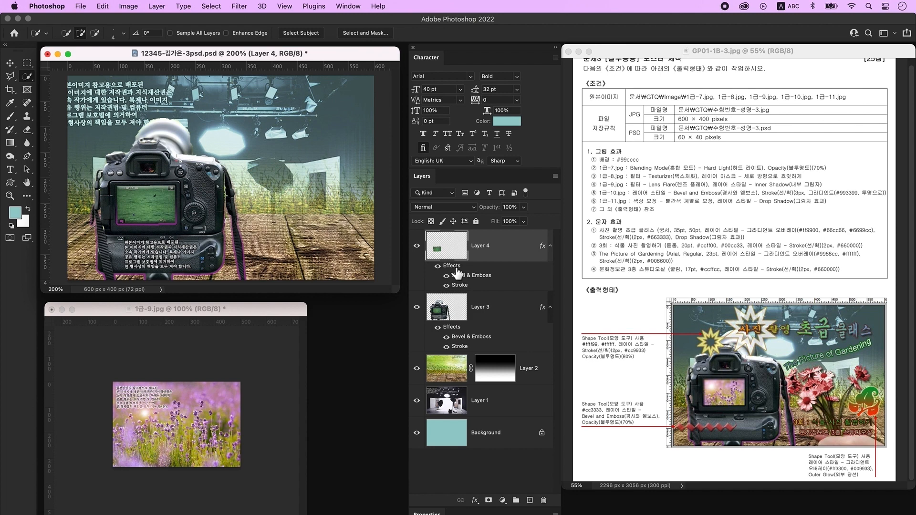
{"action": "left_click_drag", "start_coordinate": [455, 272], "coordinate": [544, 501]}
- Drag the lavender photo into the poster above the screen layer
{"action": "left_click", "coordinate": [10, 63]}
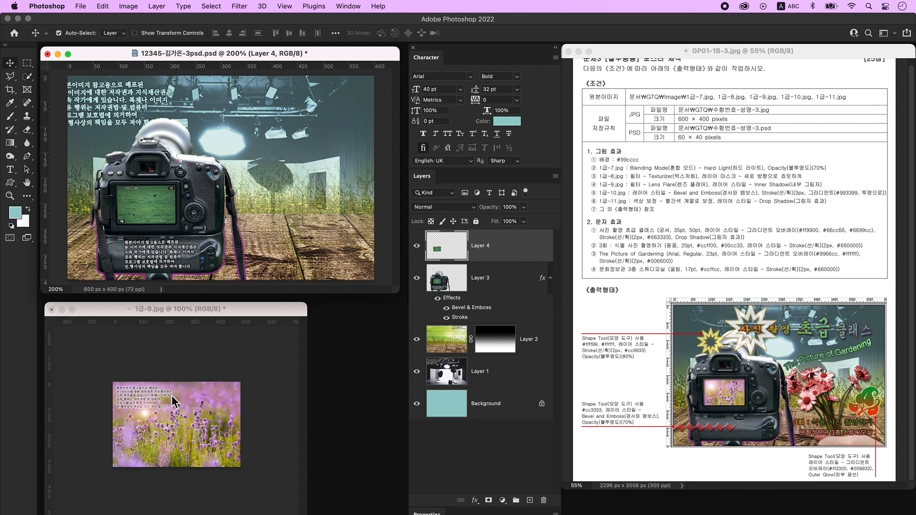
{"action": "left_click", "coordinate": [206, 416]}
{"action": "left_click_drag", "start_coordinate": [210, 420], "coordinate": [172, 186]}
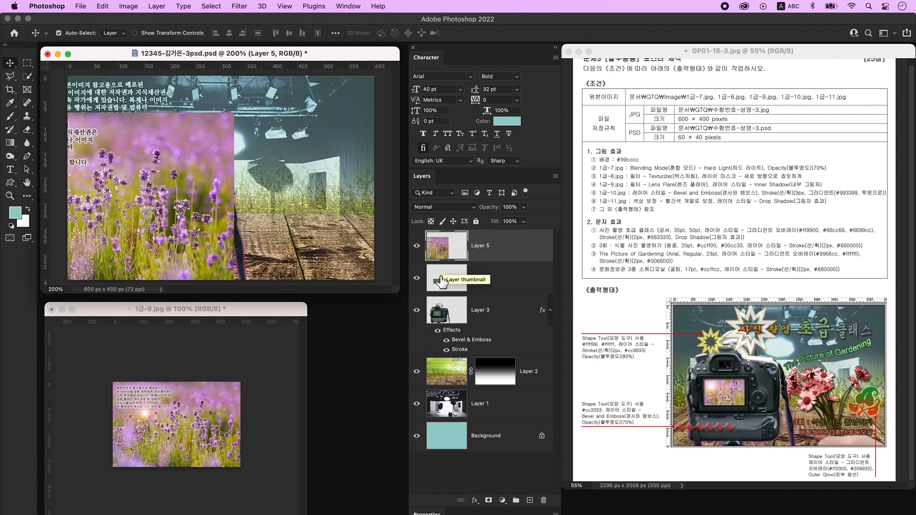
- Clip the lavender photo to the screen, scale it to about 73% and fit it
{"action": "left_click", "coordinate": [498, 259], "text": "alt"}
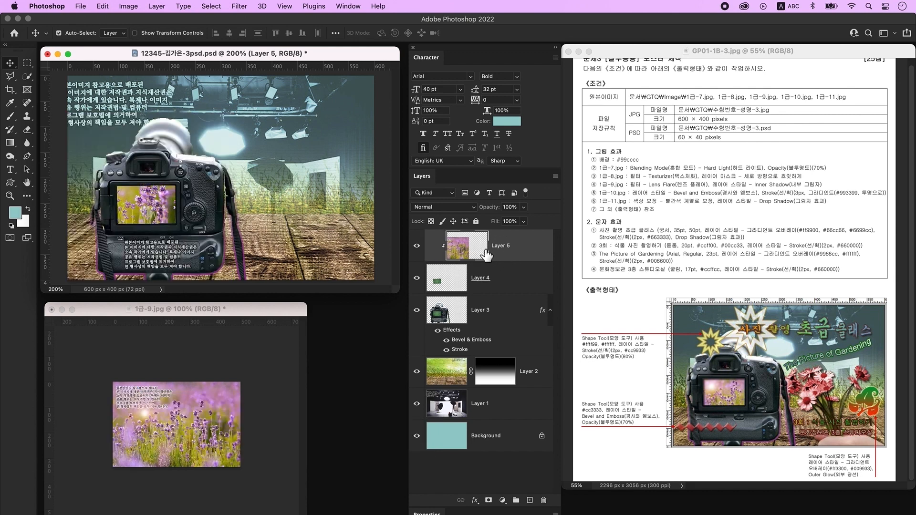
{"action": "key", "text": "ctrl+t"}
{"action": "left_click_drag", "start_coordinate": [240, 118], "coordinate": [172, 162]}
{"action": "left_click_drag", "start_coordinate": [146, 192], "coordinate": [225, 170]}
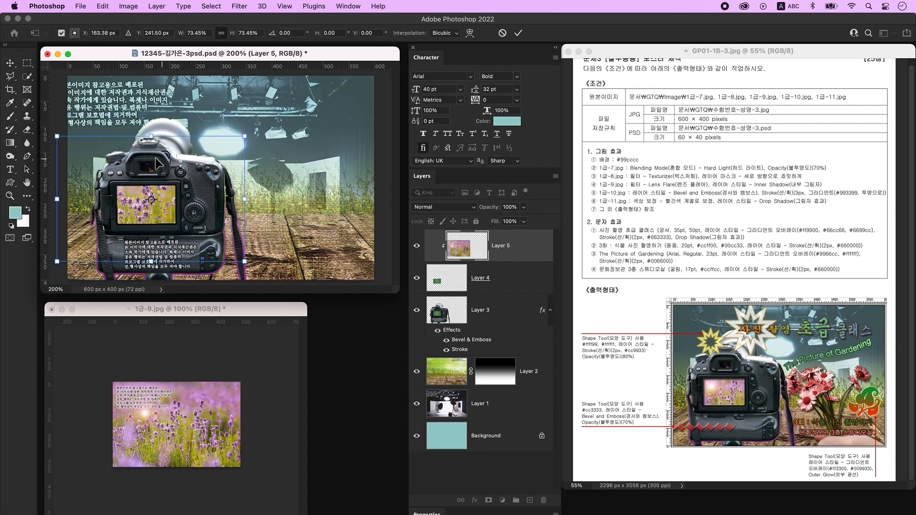
{"action": "left_click", "coordinate": [452, 281]}
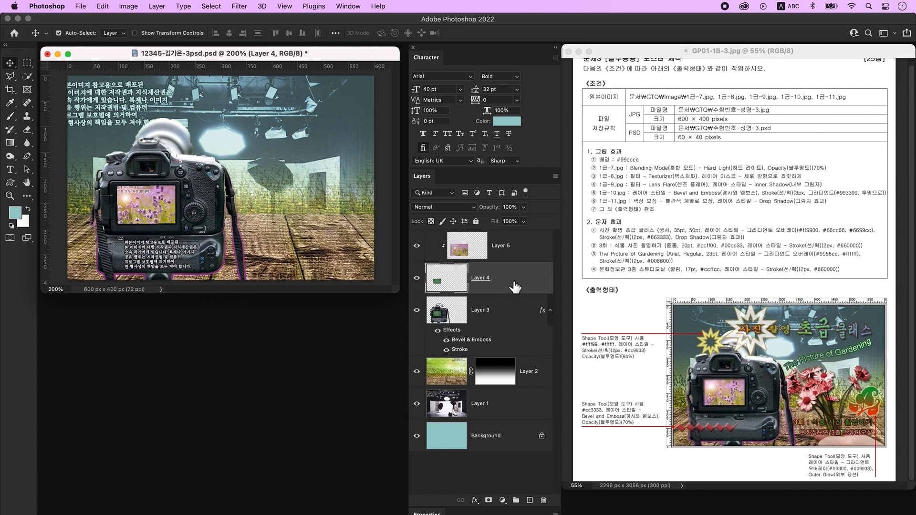
- Add an Inner Shadow to the screen layer (Layer 4), then select Layer 5
{"action": "double_click", "coordinate": [530, 284]}
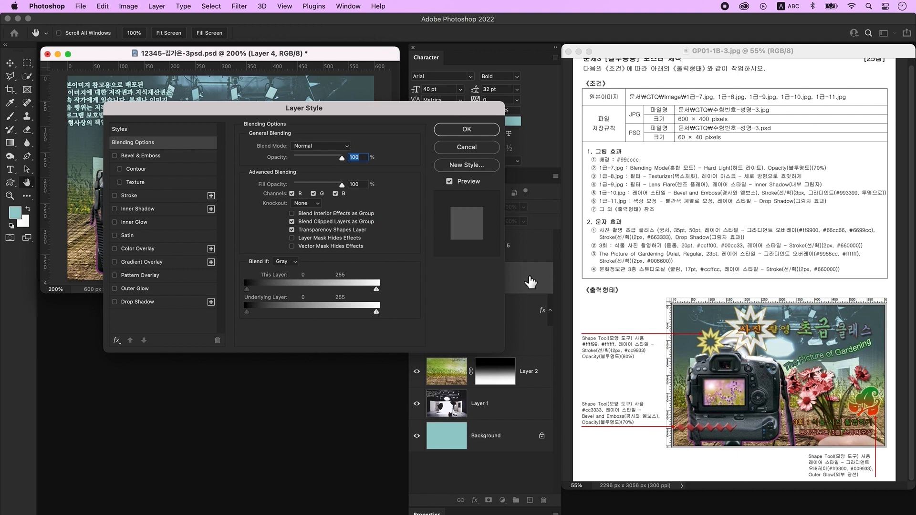
{"action": "left_click", "coordinate": [143, 209]}
{"action": "left_click", "coordinate": [467, 129]}
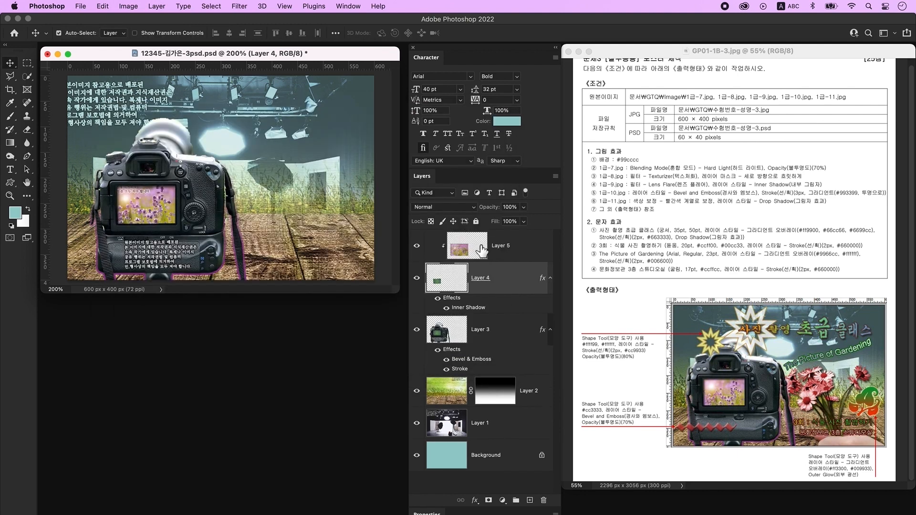
{"action": "left_click", "coordinate": [492, 258]}
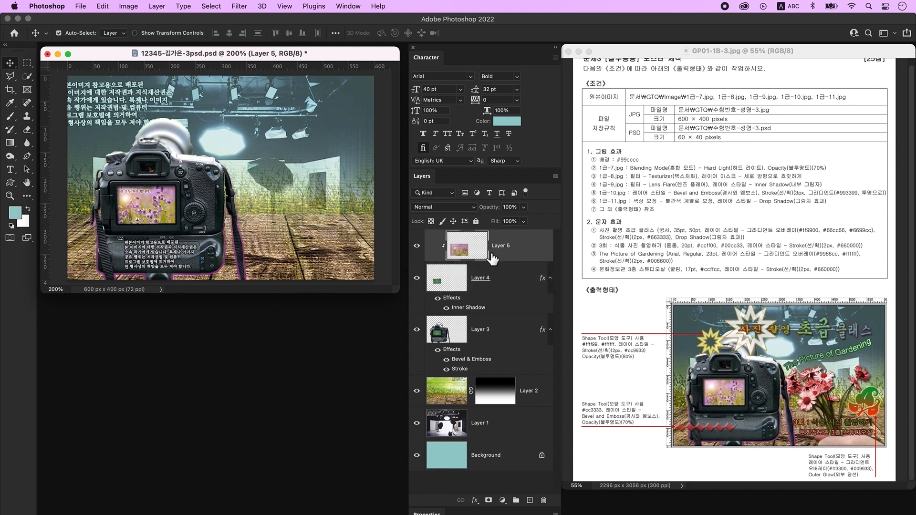
{"action": "key", "text": "super+o"}
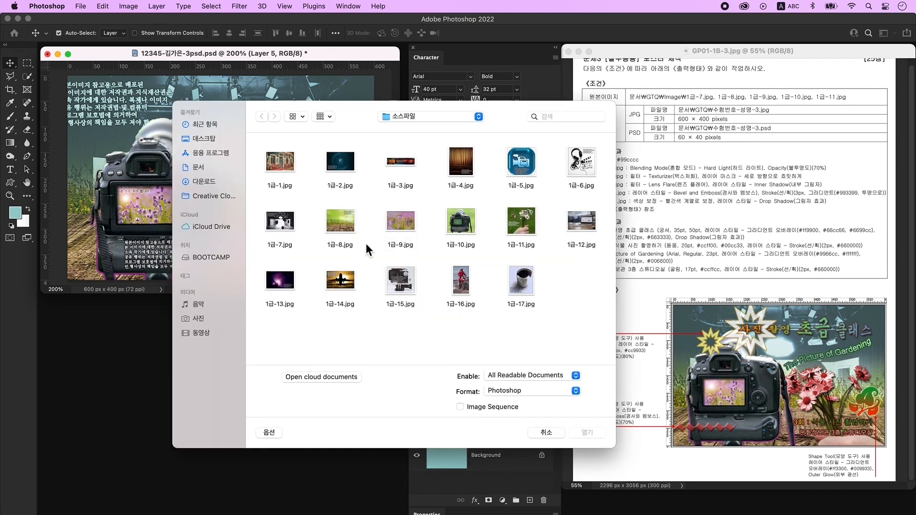
- Open 1급-11.jpg and convert its background into Layer 0
{"action": "left_click", "coordinate": [521, 220]}
{"action": "left_click", "coordinate": [587, 433]}
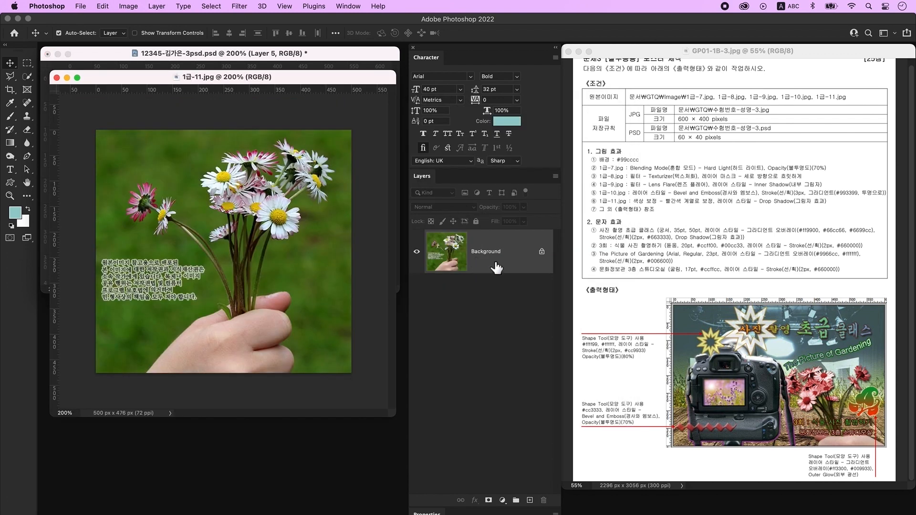
{"action": "double_click", "coordinate": [521, 262]}
{"action": "left_click", "coordinate": [553, 277]}
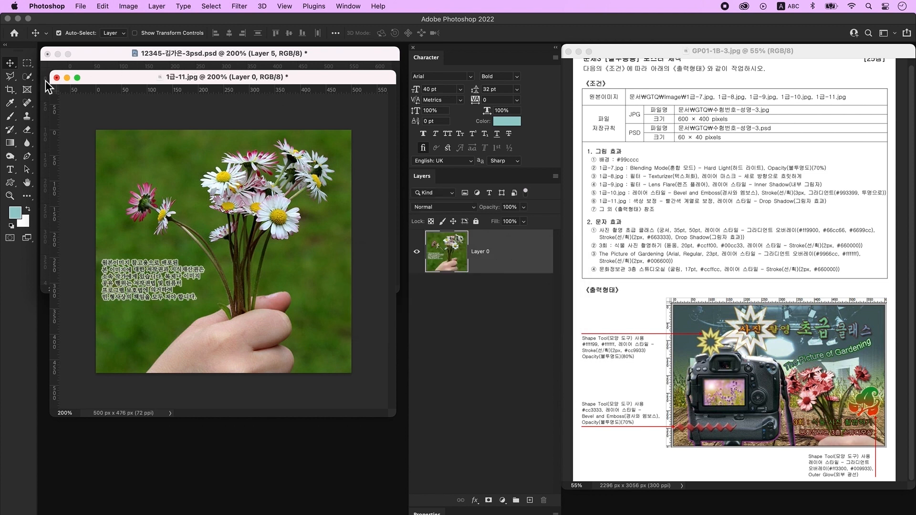
- Quick-select and delete the green background right of the bouquet and at top left
{"action": "left_click", "coordinate": [29, 75]}
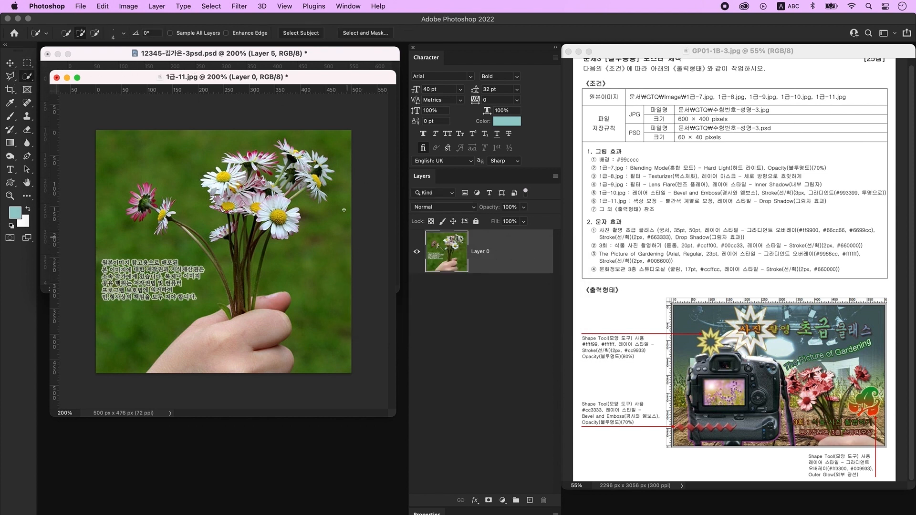
{"action": "left_click_drag", "start_coordinate": [345, 177], "coordinate": [322, 322]}
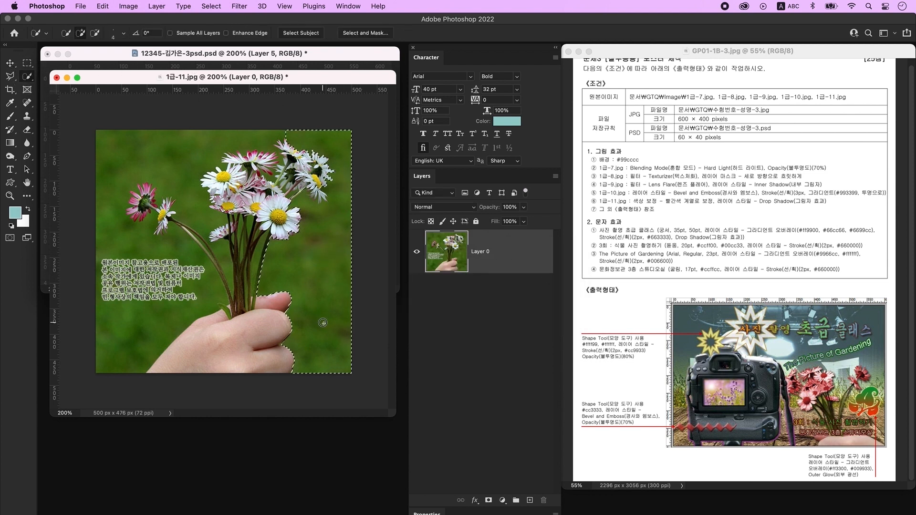
{"action": "key", "text": "Delete"}
{"action": "left_click_drag", "start_coordinate": [212, 186], "coordinate": [99, 150]}
{"action": "left_click_drag", "start_coordinate": [125, 193], "coordinate": [134, 199]}
{"action": "left_click", "coordinate": [150, 195], "text": "alt"}
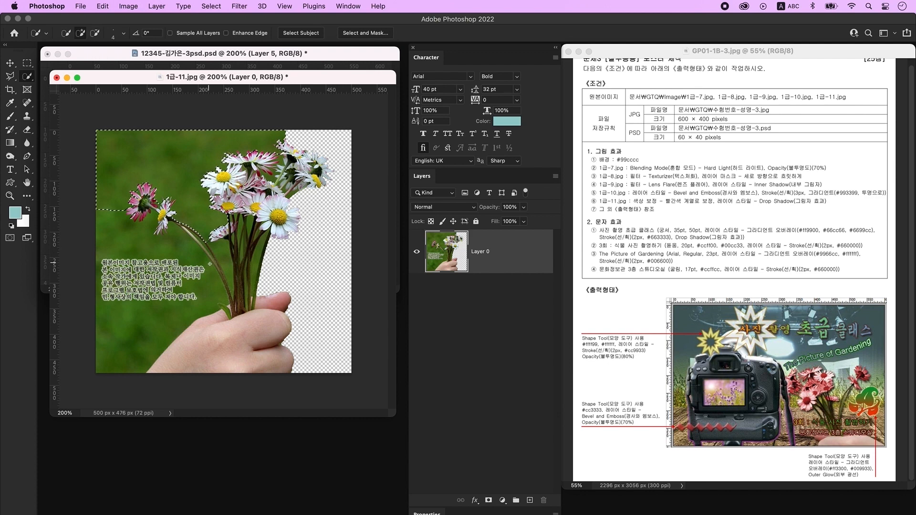
{"action": "key", "text": "Delete"}
- Delete the bottom-left green area, keeping the hand and stems out of the selection
{"action": "key", "text": "super+d"}
{"action": "left_click_drag", "start_coordinate": [191, 267], "coordinate": [114, 351]}
{"action": "key", "text": "]"}
{"action": "key", "text": "]"}
{"action": "key", "text": "]"}
{"action": "key", "text": "]"}
{"action": "key", "text": "]"}
{"action": "key", "text": "]"}
{"action": "key", "text": "]"}
{"action": "left_click_drag", "start_coordinate": [198, 346], "coordinate": [229, 317], "text": "alt"}
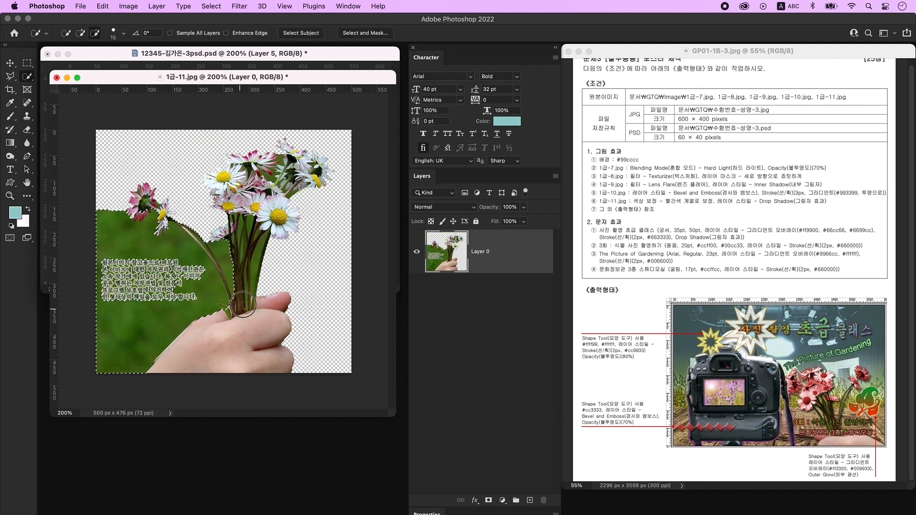
{"action": "key", "text": "bracketright"}
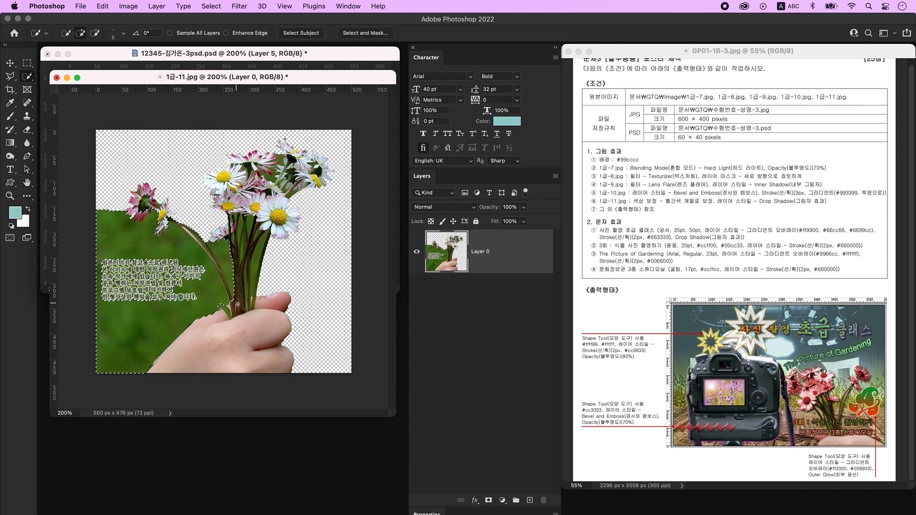
{"action": "mouse_move", "coordinate": [231, 279]}
{"action": "left_mouse_down", "text": "alt"}
{"action": "mouse_move", "coordinate": [184, 221]}
{"action": "mouse_move", "coordinate": [205, 277]}
{"action": "mouse_move", "coordinate": [156, 282]}
{"action": "mouse_move", "coordinate": [154, 304]}
{"action": "mouse_move", "coordinate": [90, 297]}
{"action": "left_mouse_up", "text": "alt"}
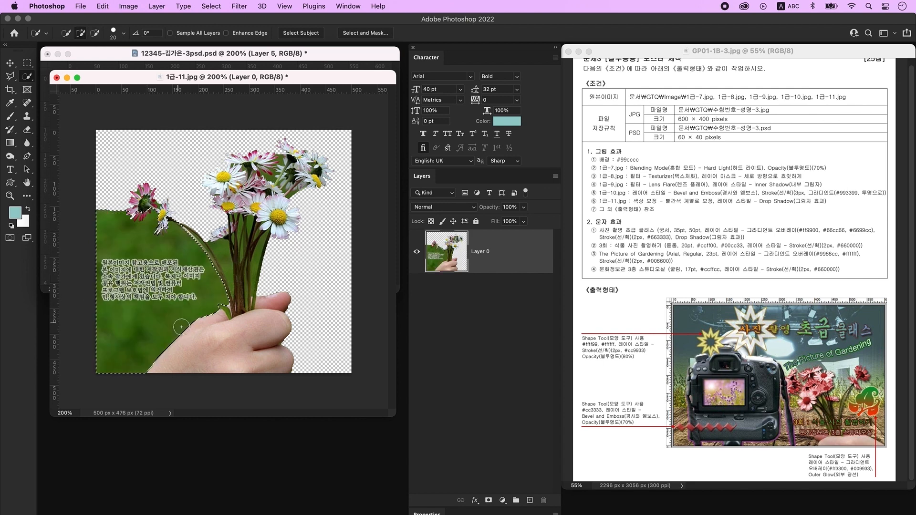
{"action": "key", "text": "bracketleft"}
{"action": "key", "text": "bracketleft"}
{"action": "key", "text": "bracketleft"}
{"action": "key", "text": "bracketleft"}
{"action": "key", "text": "bracketleft"}
{"action": "key", "text": "bracketleft"}
{"action": "key", "text": "bracketleft"}
{"action": "key", "text": "bracketleft"}
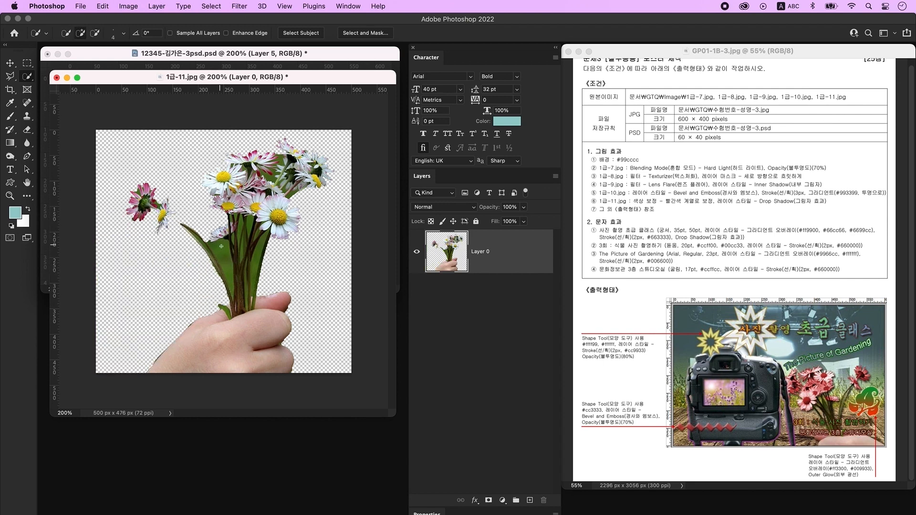
{"action": "key", "text": "Delete"}
{"action": "key", "text": "super+d"}
- Delete the small green wedges between and beside the stems
{"action": "left_click_drag", "start_coordinate": [222, 258], "coordinate": [231, 304]}
{"action": "key", "text": "Delete"}
{"action": "key", "text": "super+d"}
{"action": "left_click_drag", "start_coordinate": [256, 259], "coordinate": [254, 278]}
{"action": "key", "text": "bracketleft"}
{"action": "key", "text": "bracketleft"}
{"action": "key", "text": "bracketleft"}
{"action": "key", "text": "Delete"}
{"action": "key", "text": "super+d"}
- Switch to the Magic Wand with colour tolerance 30
{"action": "right_click", "coordinate": [27, 76]}
{"action": "left_click", "coordinate": [72, 96]}
{"action": "key", "text": "super+d"}
{"action": "left_click_drag", "start_coordinate": [225, 34], "coordinate": [234, 35]}
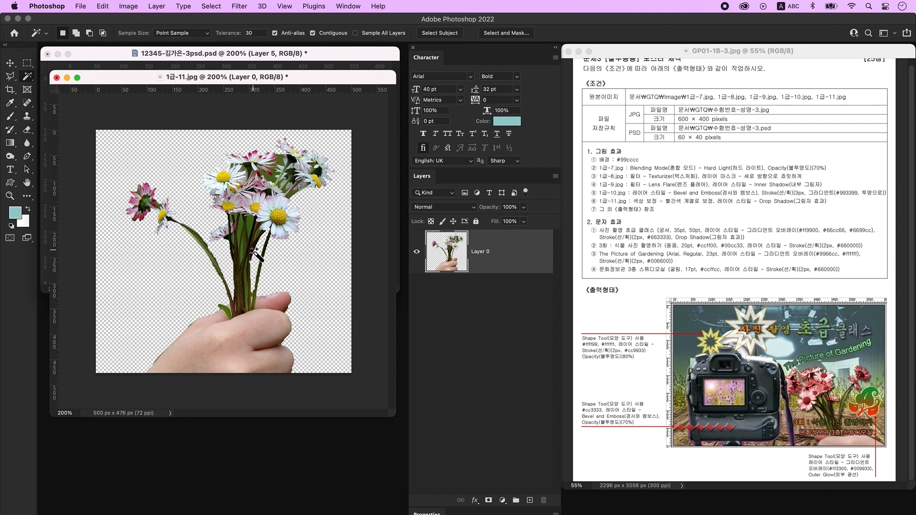
{"action": "right_click", "coordinate": [29, 81]}
{"action": "left_click", "coordinate": [54, 94]}
- Magic-wand delete the green gap between the flowers and a patch among the stems
{"action": "left_click", "coordinate": [272, 182]}
{"action": "key", "text": "Delete"}
{"action": "key", "text": "super+d"}
{"action": "left_click", "coordinate": [246, 230]}
{"action": "key", "text": "Delete"}
{"action": "key", "text": "super+d"}
{"action": "left_click", "coordinate": [242, 257]}
{"action": "key", "text": "super+z"}
- Delete the last green patches at upper right and among the stems
{"action": "left_click", "coordinate": [287, 190]}
{"action": "left_click", "coordinate": [239, 223], "text": "shift"}
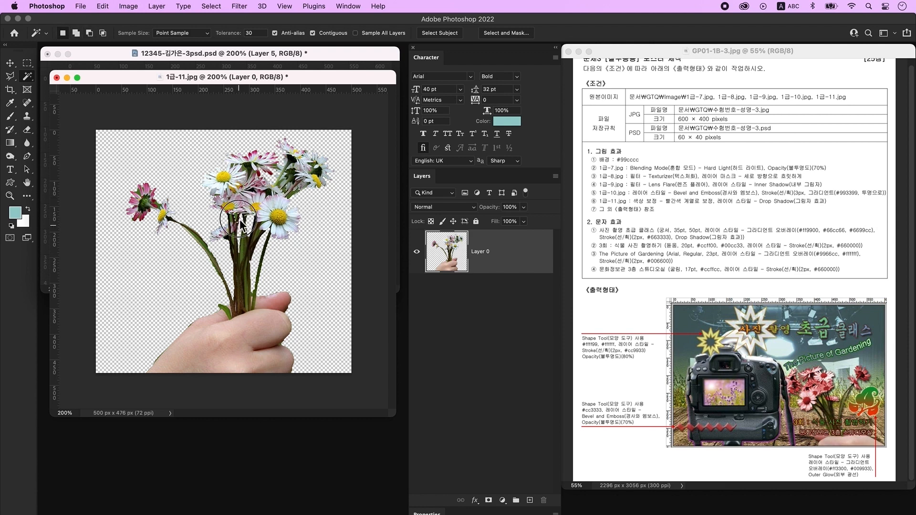
{"action": "key", "text": "Delete"}
{"action": "key", "text": "super+d"}
{"action": "left_click", "coordinate": [10, 62]}
{"action": "left_click_drag", "start_coordinate": [319, 77], "coordinate": [316, 330]}
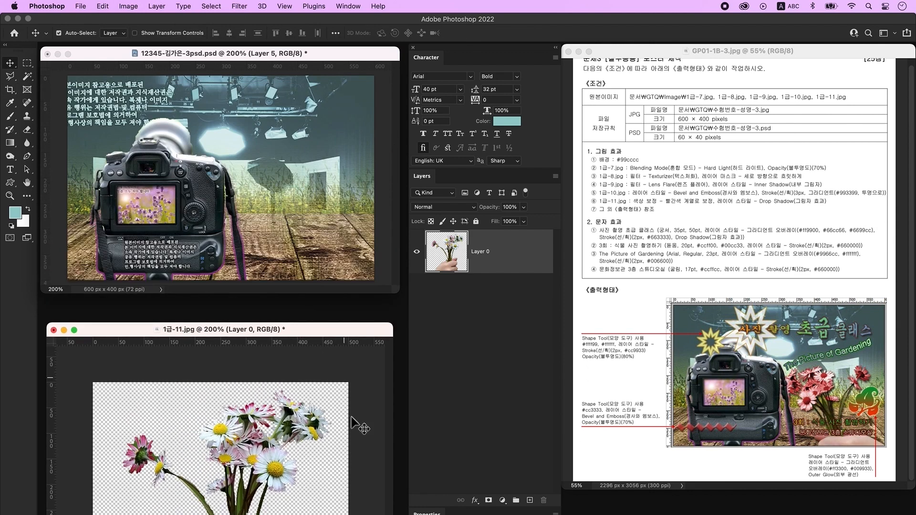
- Bring the bouquet in as Layer 6, shrunk to about 85%, flipped horizontally, tilted and moved right
{"action": "left_click_drag", "start_coordinate": [294, 452], "coordinate": [321, 192]}
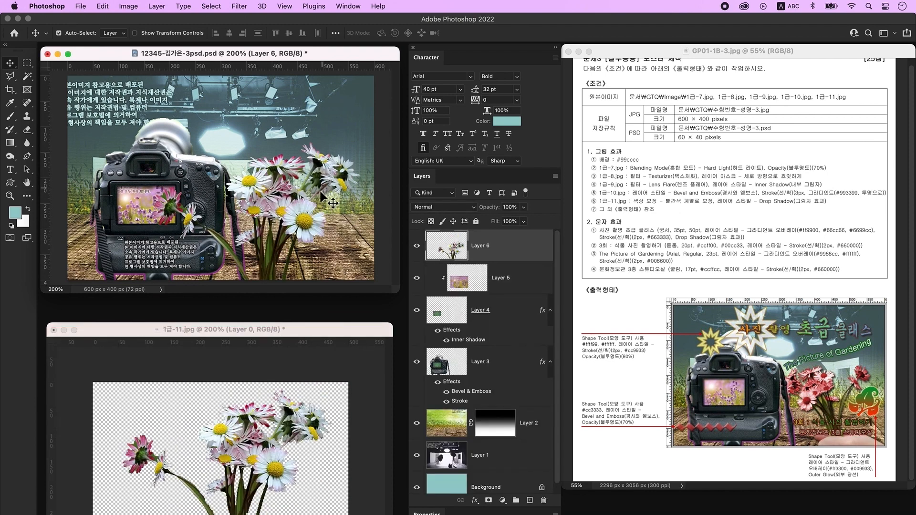
{"action": "left_click", "coordinate": [53, 329]}
{"action": "key", "text": "super+t"}
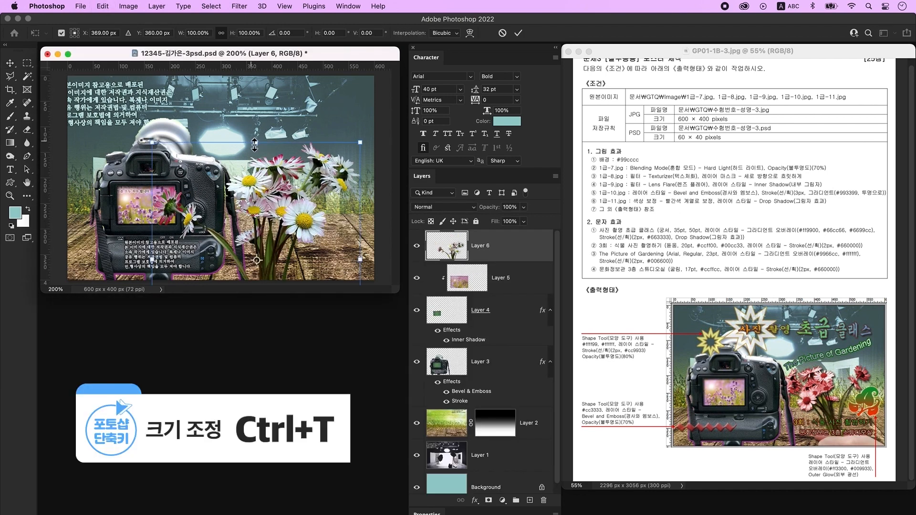
{"action": "left_click_drag", "start_coordinate": [256, 144], "coordinate": [275, 183]}
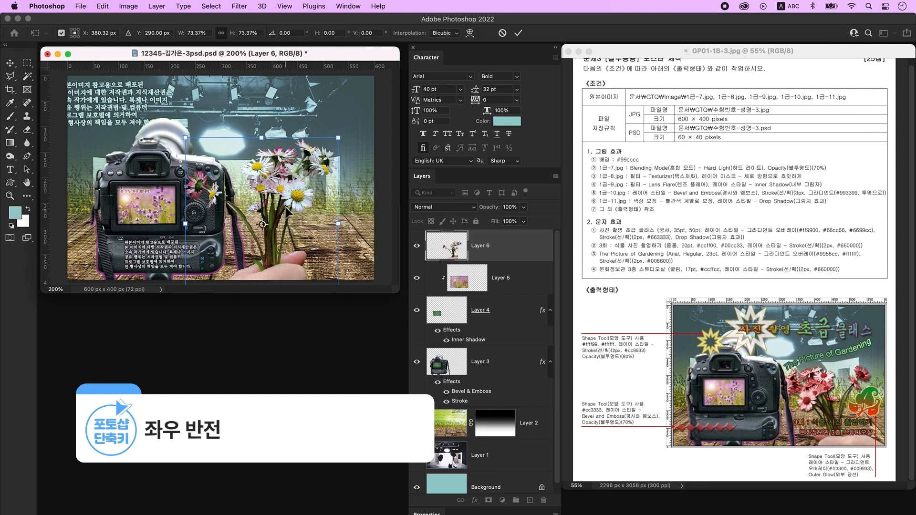
{"action": "right_click", "coordinate": [283, 196]}
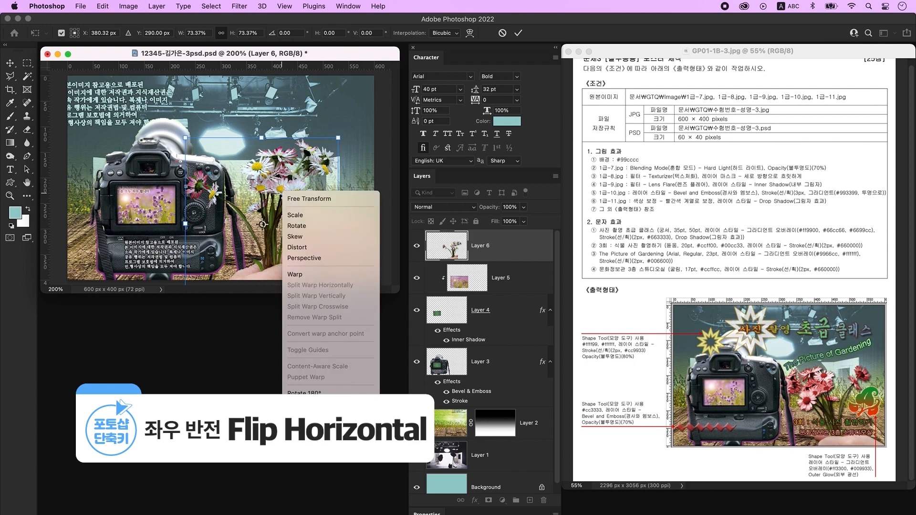
{"action": "left_click", "coordinate": [310, 431]}
{"action": "left_click_drag", "start_coordinate": [244, 286], "coordinate": [305, 272]}
{"action": "left_click_drag", "start_coordinate": [382, 244], "coordinate": [238, 206]}
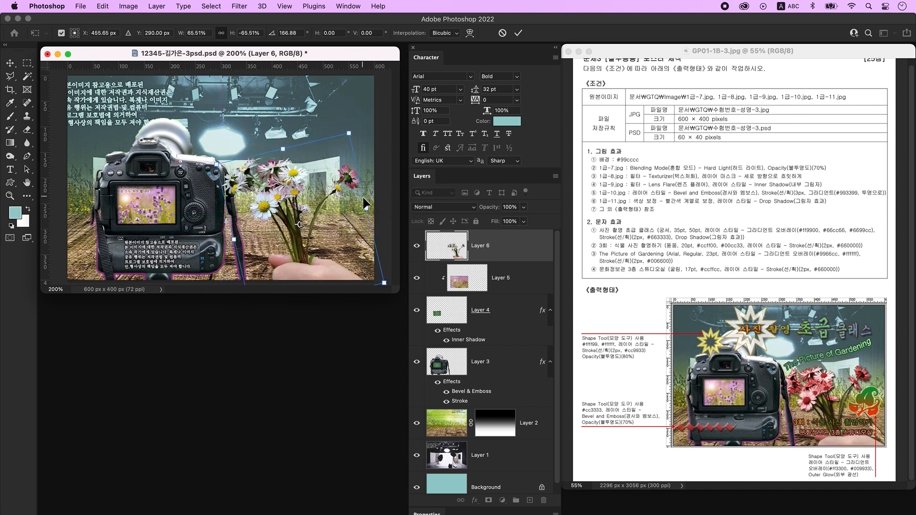
{"action": "key", "text": "Return"}
- Quick-select the whole daisy bouquet and bring up Hue/Saturation
{"action": "key", "text": "w"}
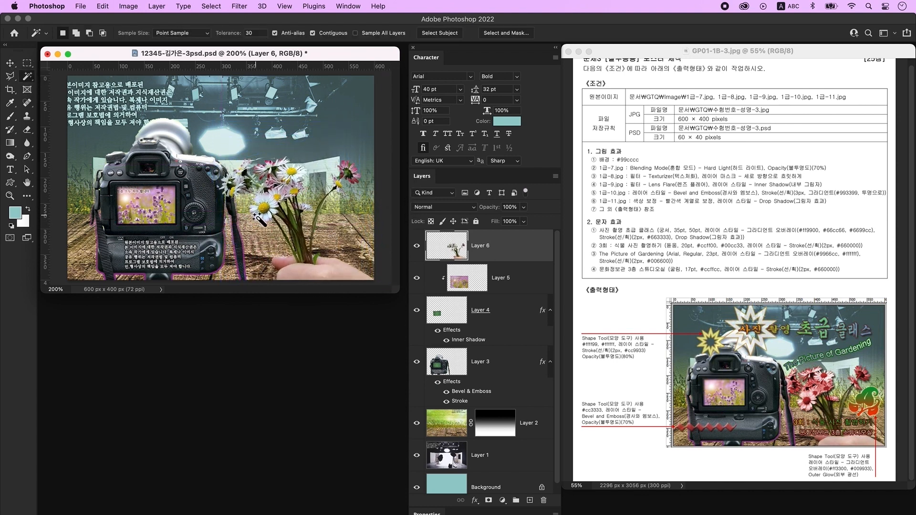
{"action": "left_click_drag", "start_coordinate": [32, 74], "coordinate": [68, 82]}
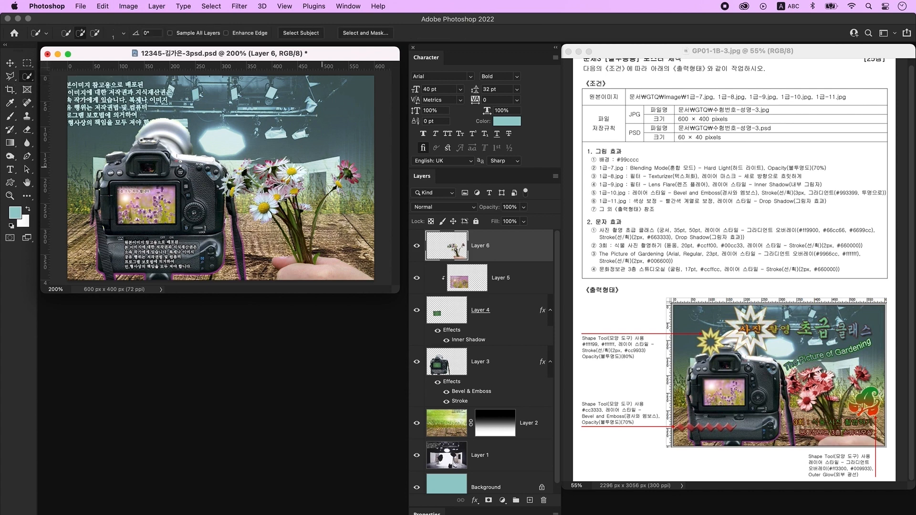
{"action": "mouse_move", "coordinate": [264, 206]}
{"action": "left_mouse_down"}
{"action": "mouse_move", "coordinate": [344, 167]}
{"action": "mouse_move", "coordinate": [304, 210]}
{"action": "left_mouse_up"}
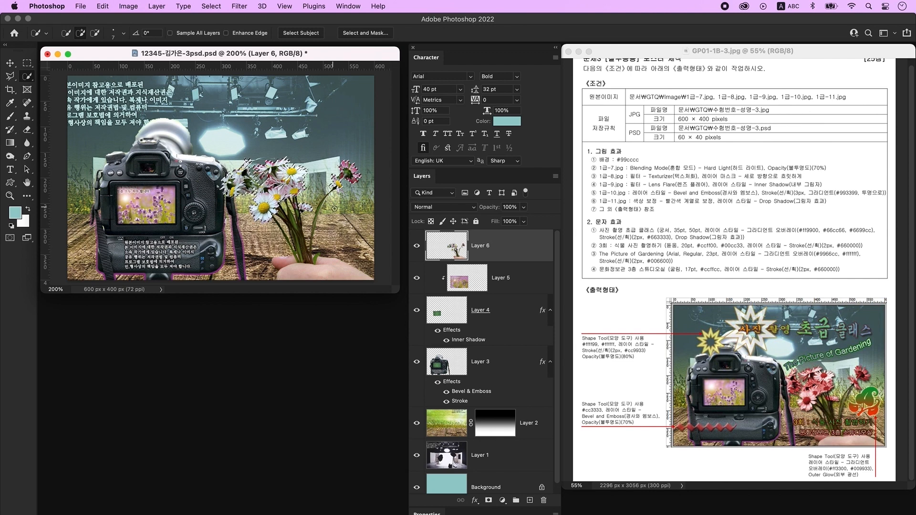
{"action": "key", "text": "ctrl+u"}
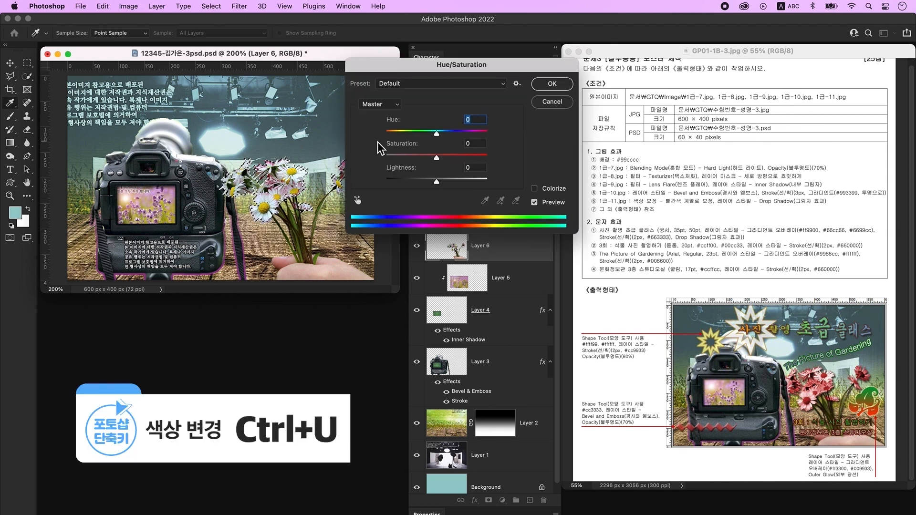
- Colorize the daisies with Hue 0 and Saturation 63, then deselect
{"action": "left_click", "coordinate": [535, 188]}
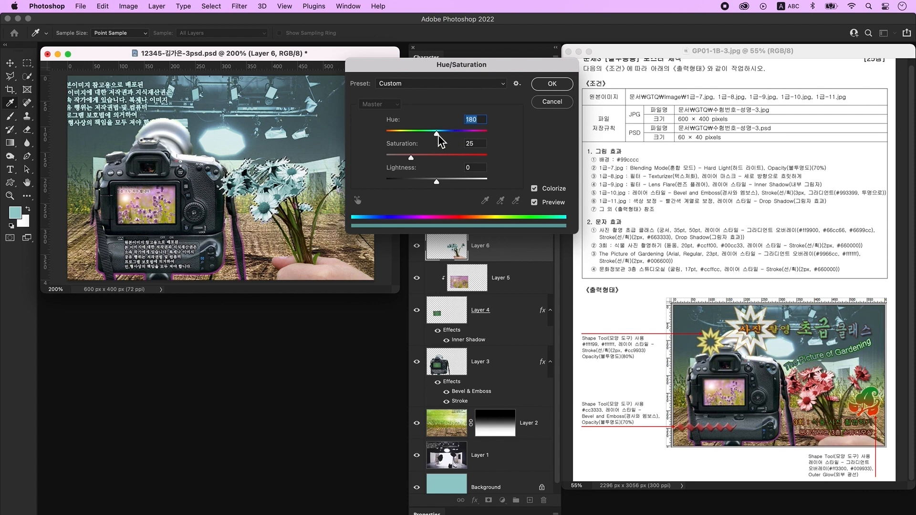
{"action": "left_click_drag", "start_coordinate": [436, 134], "coordinate": [368, 136]}
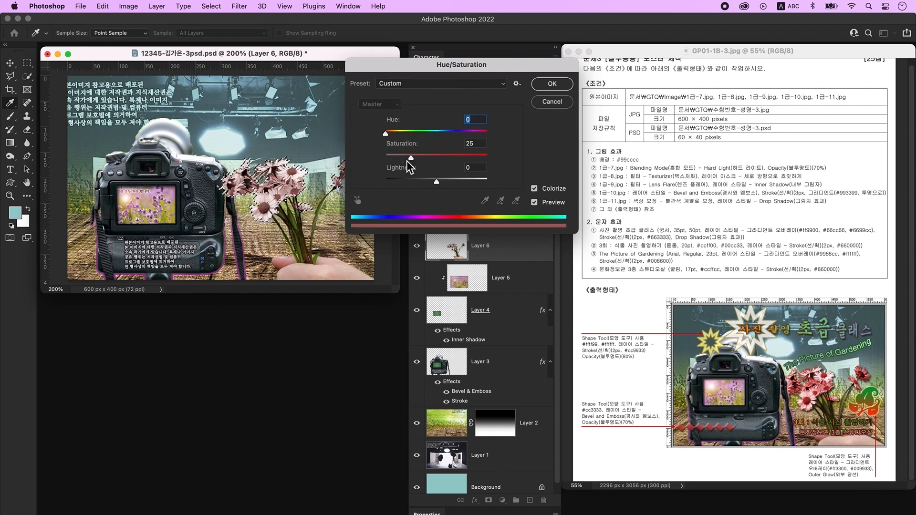
{"action": "left_click_drag", "start_coordinate": [416, 159], "coordinate": [452, 159]}
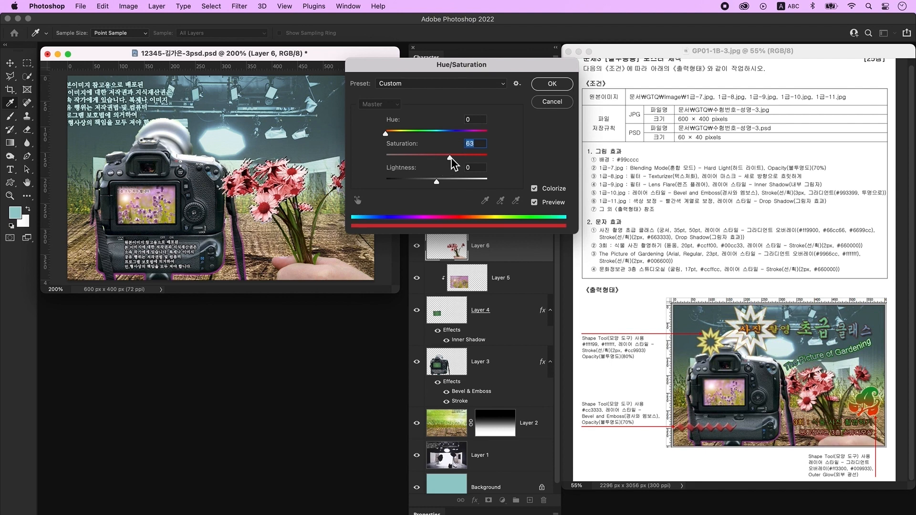
{"action": "left_click", "coordinate": [544, 85]}
{"action": "key", "text": "ctrl+d"}
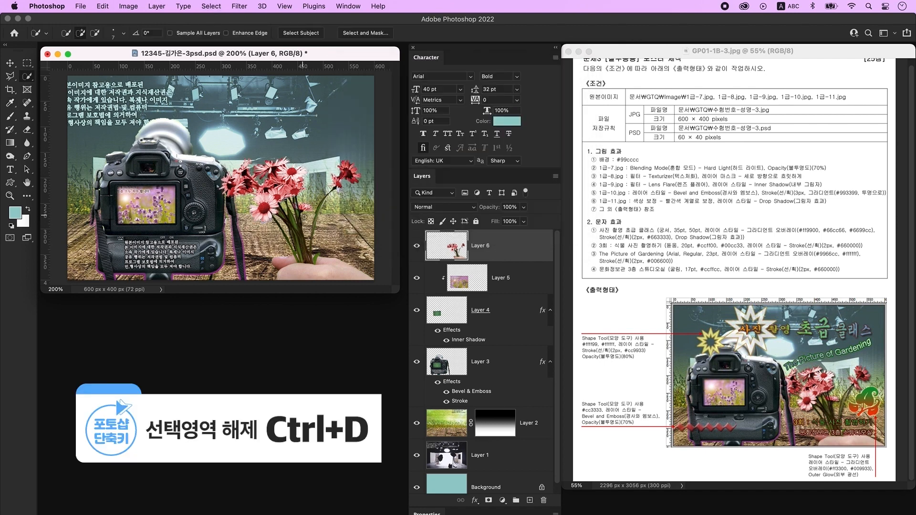
- Give the flower cutout on Layer 6 a drop shadow
{"action": "double_click", "coordinate": [519, 248]}
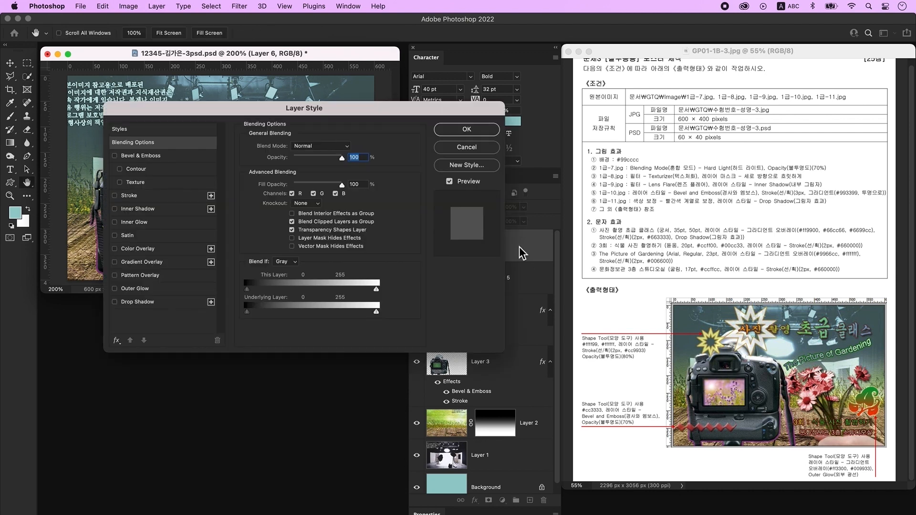
{"action": "left_click", "coordinate": [138, 301]}
{"action": "left_click", "coordinate": [466, 133]}
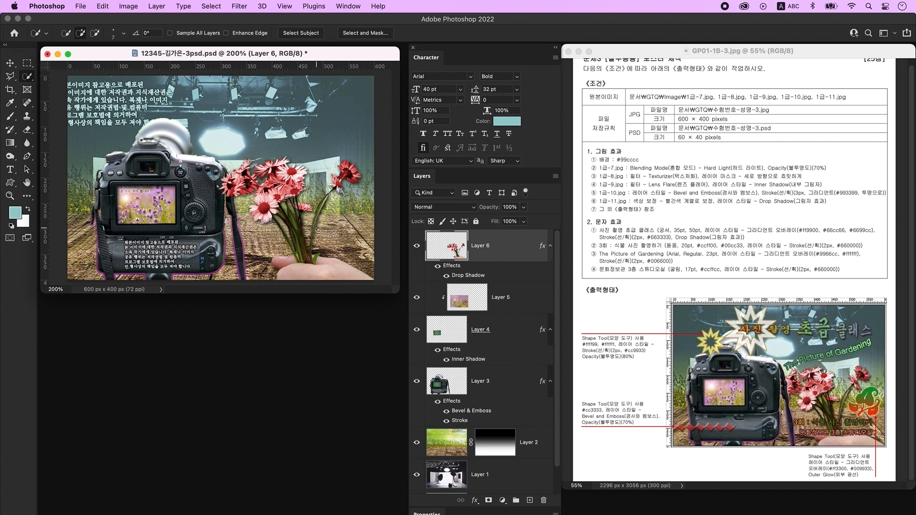
- Send Layer 6 beneath the camera layer and add a new empty layer on top
{"action": "key", "text": "super+bracketleft"}
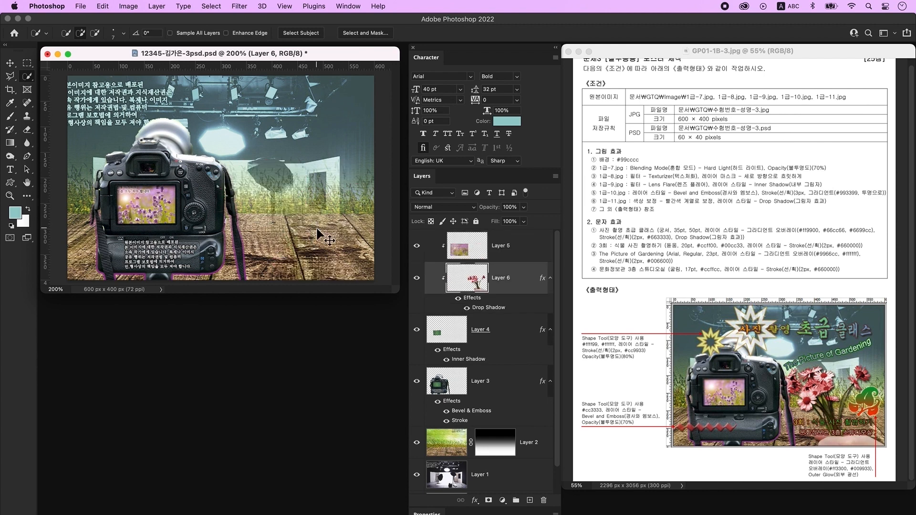
{"action": "key", "text": "super+bracketleft"}
{"action": "key", "text": "super+bracketleft"}
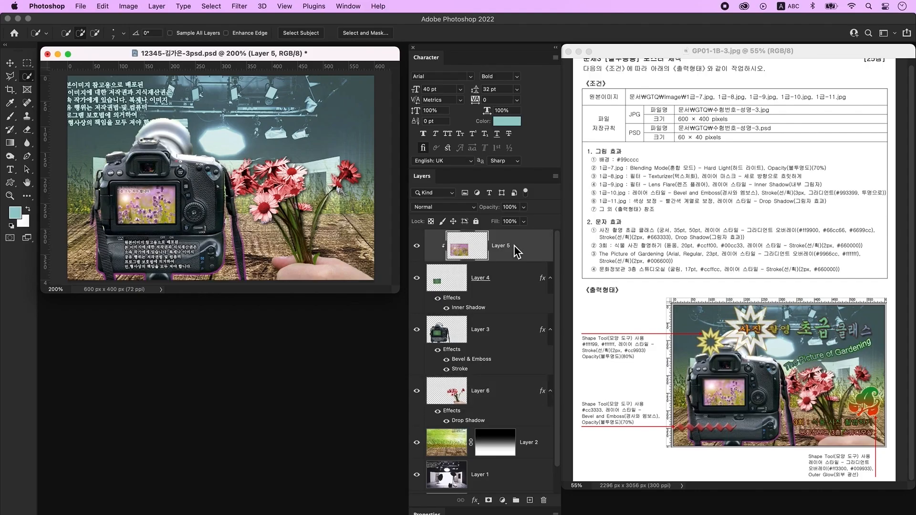
{"action": "left_click", "coordinate": [530, 501]}
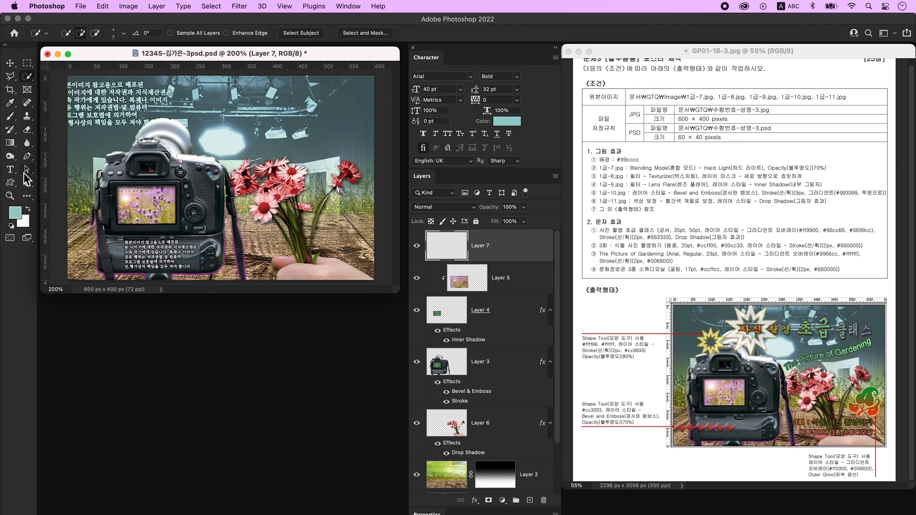
- Type the title '사진 촬영 초급 클래스' near the top of the image
{"action": "key", "text": "t"}
{"action": "left_click", "coordinate": [175, 101]}
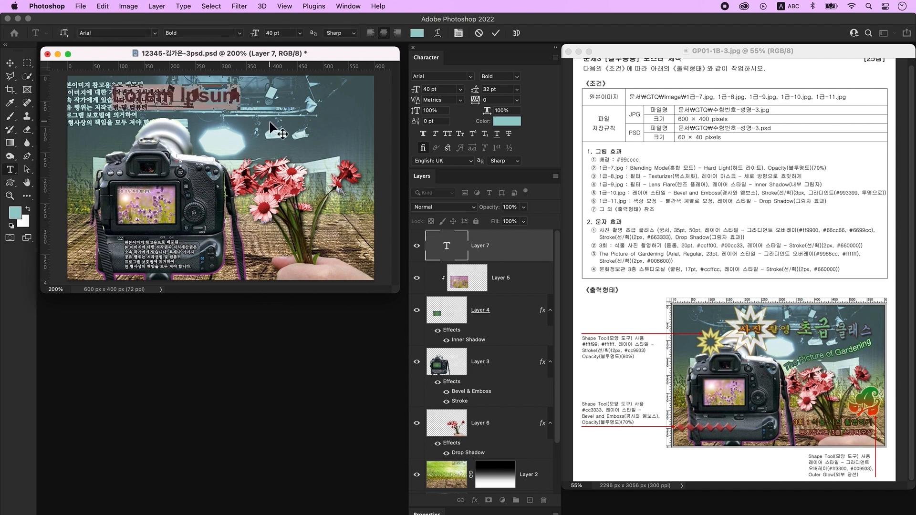
{"action": "key", "text": "ctrl+space"}
{"action": "type", "text": "사진 촬영 초급 클래스"}
{"action": "key", "text": "super+Return"}
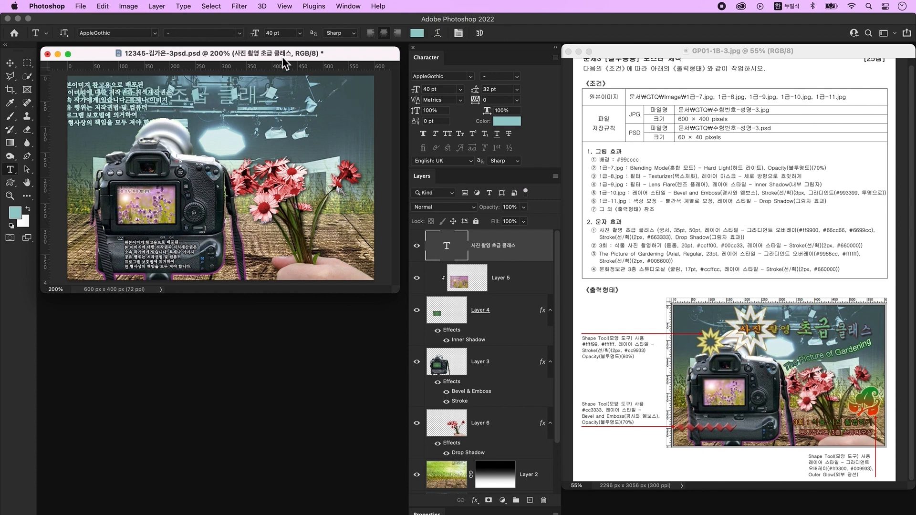
- Set the title font to 조선궁서체 at 35 pt
{"action": "left_click", "coordinate": [353, 6]}
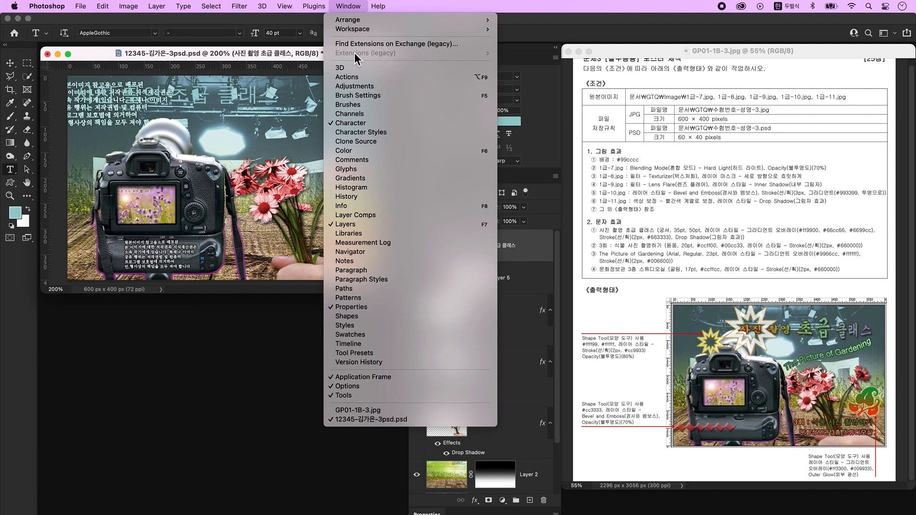
{"action": "left_click", "coordinate": [550, 96]}
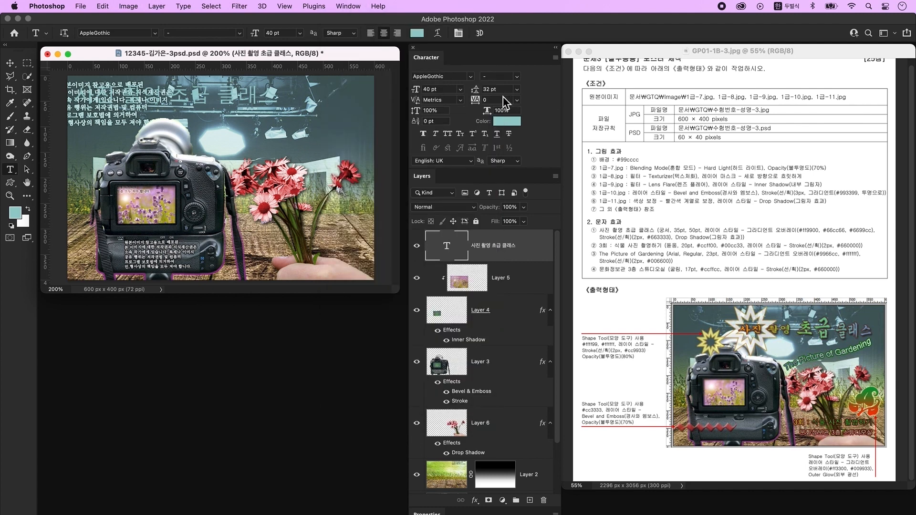
{"action": "left_click", "coordinate": [471, 77]}
{"action": "left_click", "coordinate": [460, 104]}
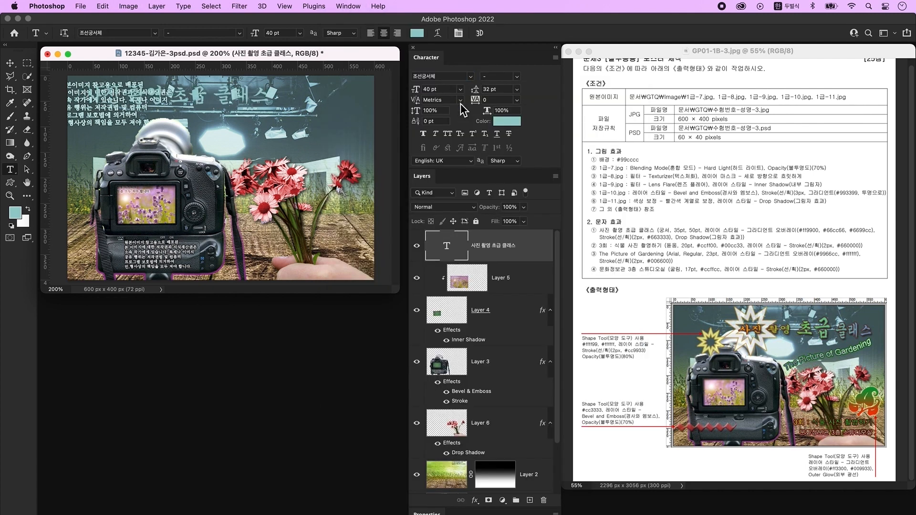
{"action": "left_click_drag", "start_coordinate": [431, 90], "coordinate": [399, 81]}
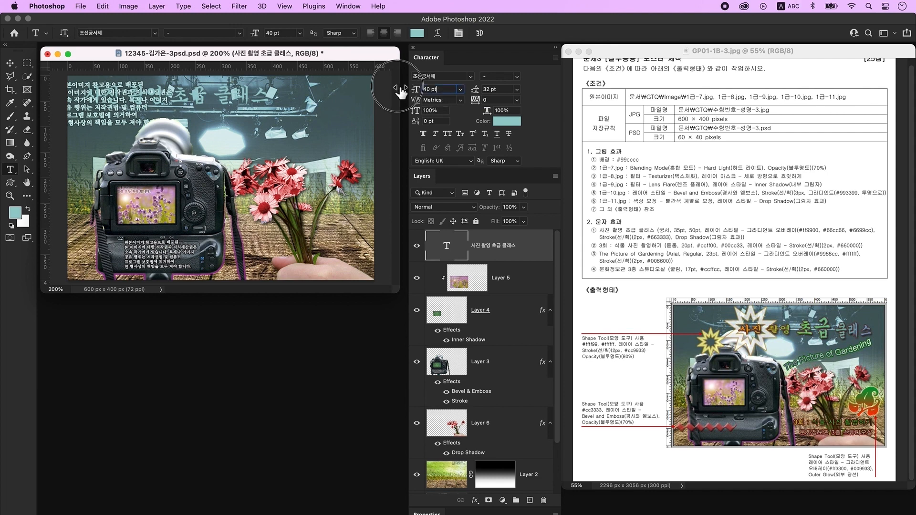
{"action": "type", "text": "35"}
{"action": "key", "text": "Return"}
- Enlarge the word 초급 in the title to 50 pt
{"action": "double_click", "coordinate": [178, 102]}
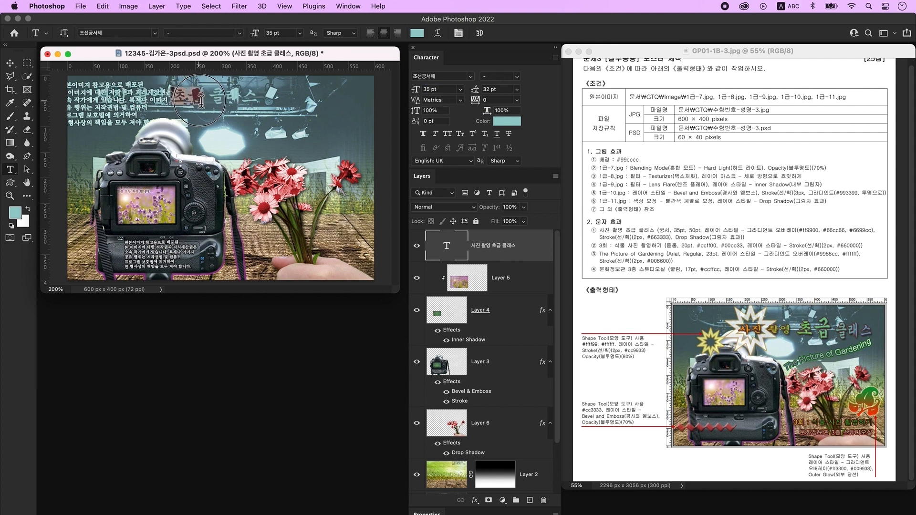
{"action": "left_click_drag", "start_coordinate": [439, 90], "coordinate": [402, 86]}
{"action": "type", "text": "50"}
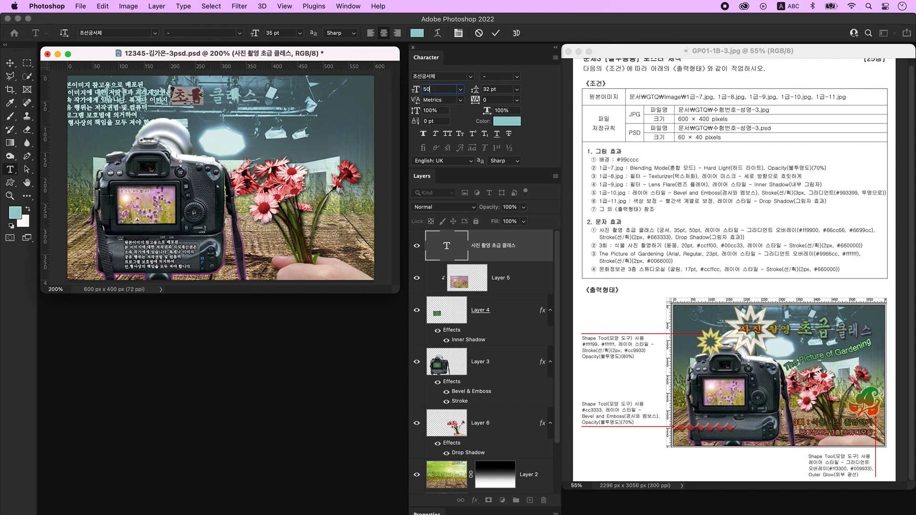
{"action": "key", "text": "Return"}
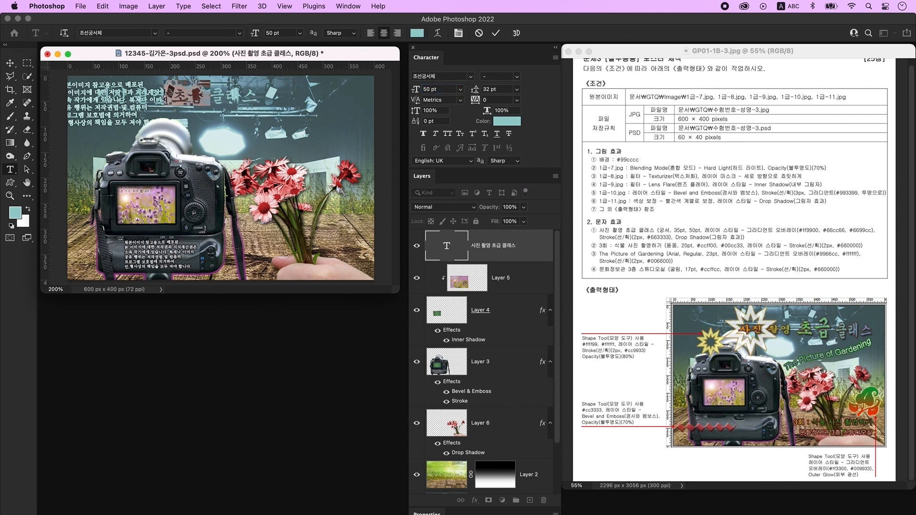
{"action": "key", "text": "super+Return"}
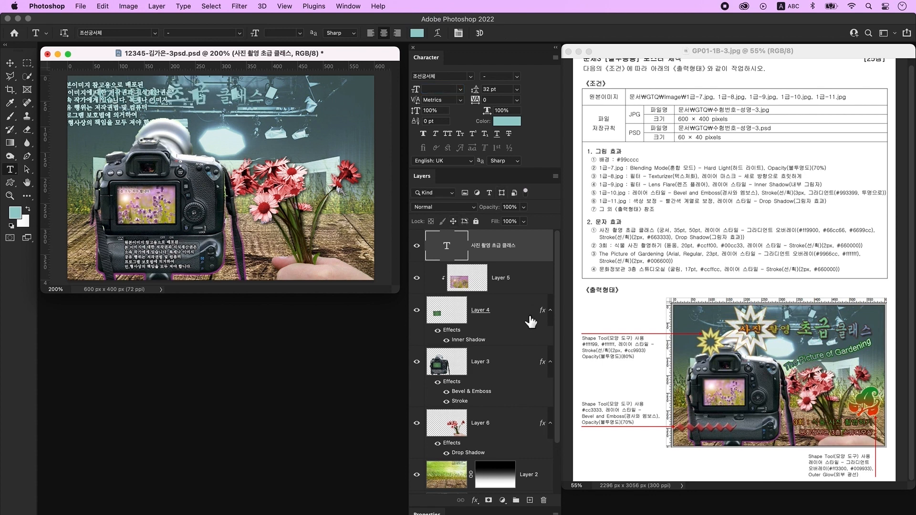
{"action": "double_click", "coordinate": [535, 252]}
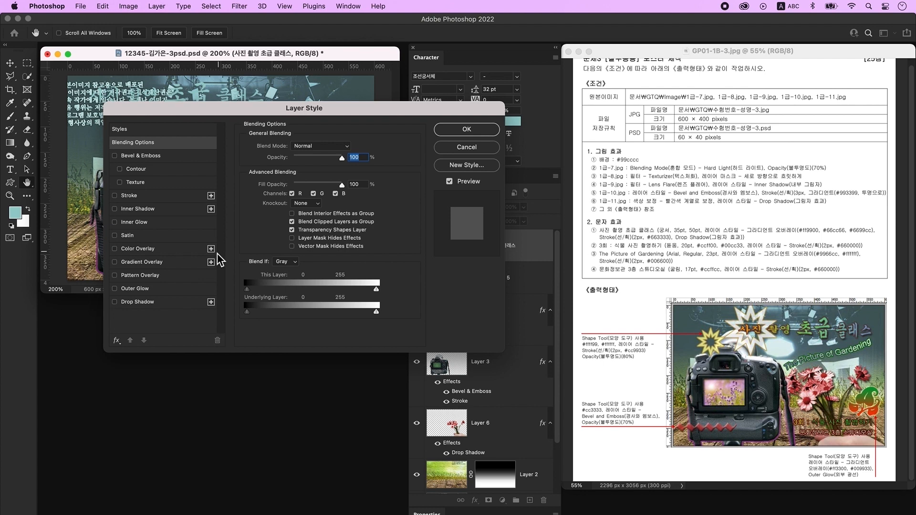
- Add a gradient overlay to the title starting with orange #ff9900
{"action": "left_click", "coordinate": [141, 263]}
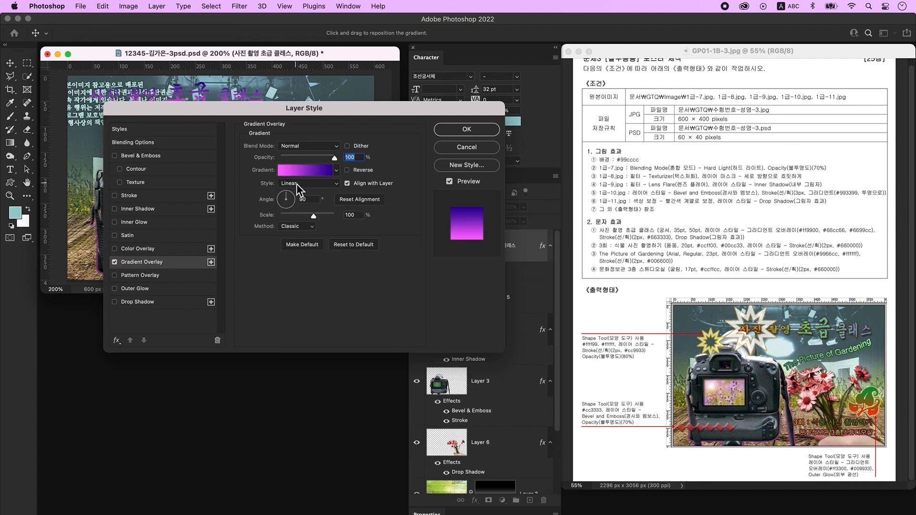
{"action": "left_click", "coordinate": [306, 170]}
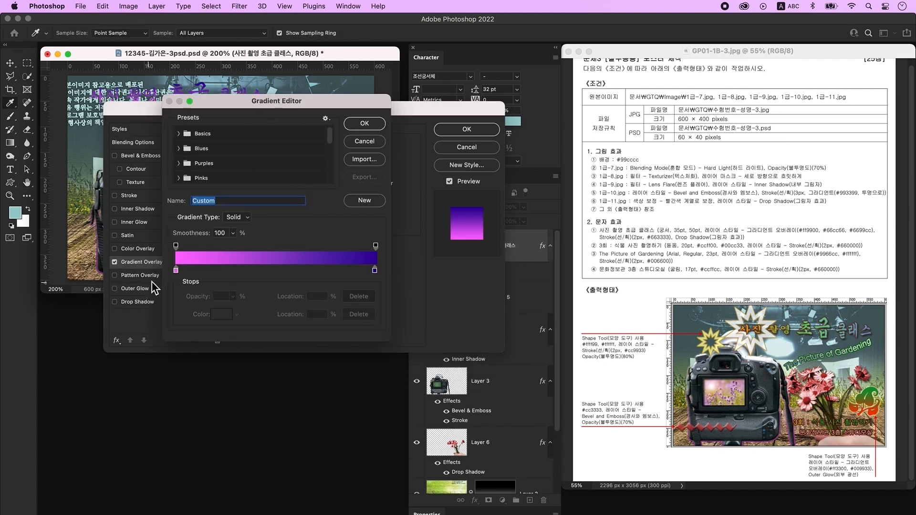
{"action": "double_click", "coordinate": [176, 271]}
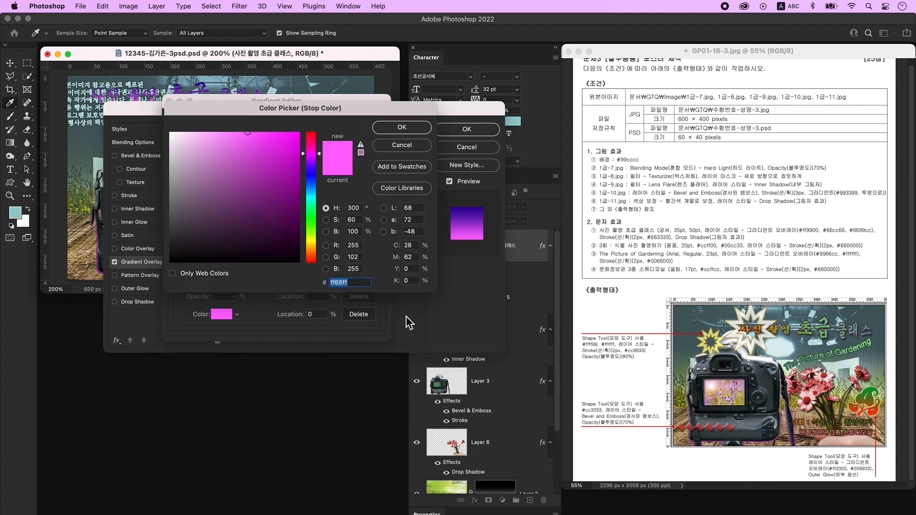
{"action": "type", "text": "ff9900"}
{"action": "key", "text": "Return"}
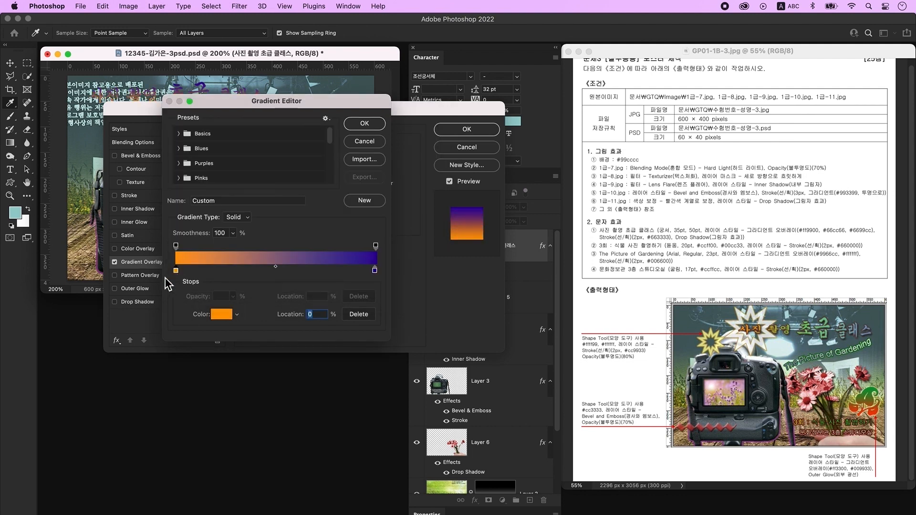
- Add a green #66cc66 middle gradient stop at 50% and set the angle to 0°
{"action": "left_click", "coordinate": [280, 271]}
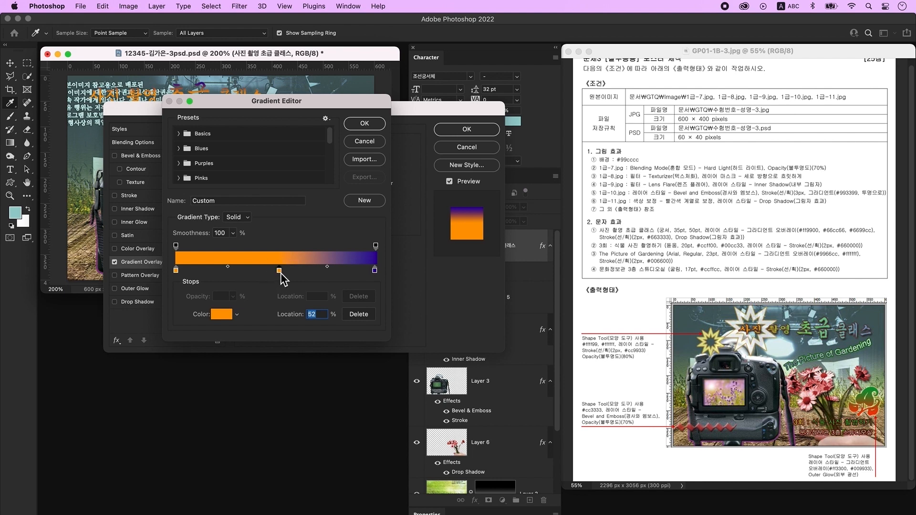
{"action": "double_click", "coordinate": [279, 272]}
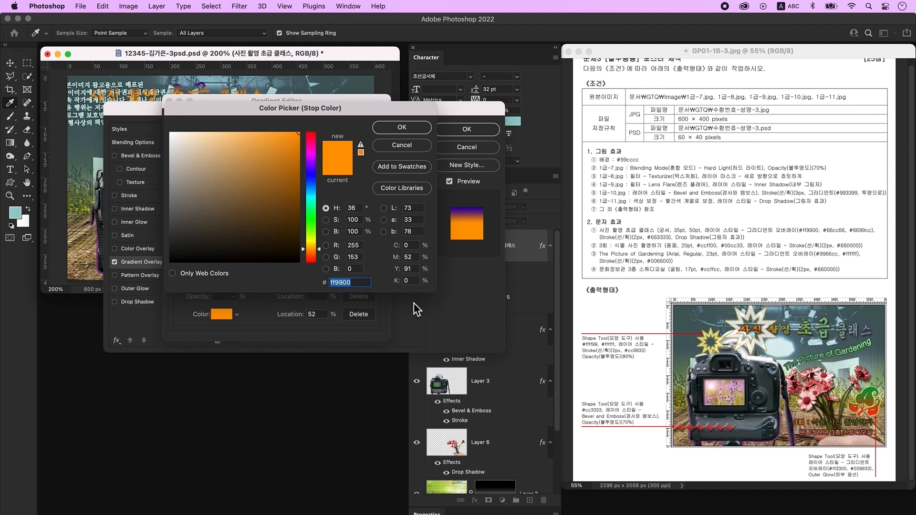
{"action": "type", "text": "66cc66"}
{"action": "key", "text": "Return"}
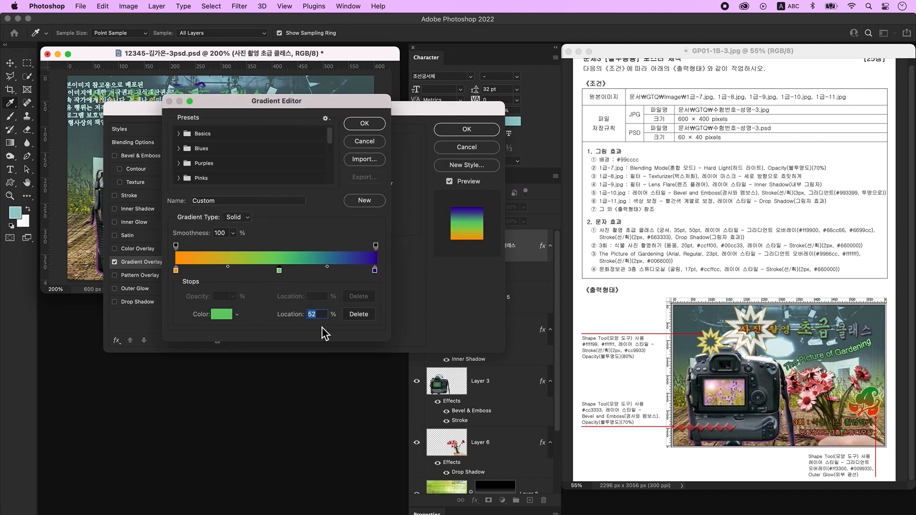
{"action": "type", "text": "50"}
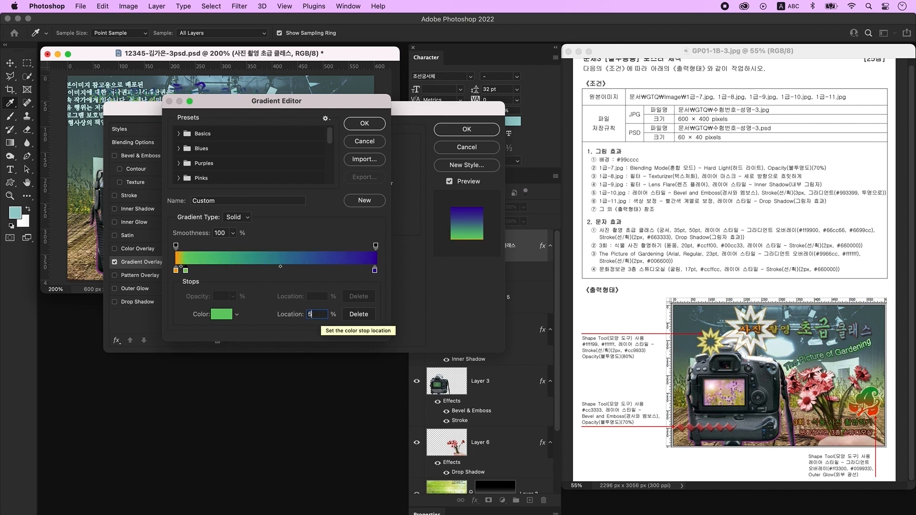
{"action": "double_click", "coordinate": [374, 270]}
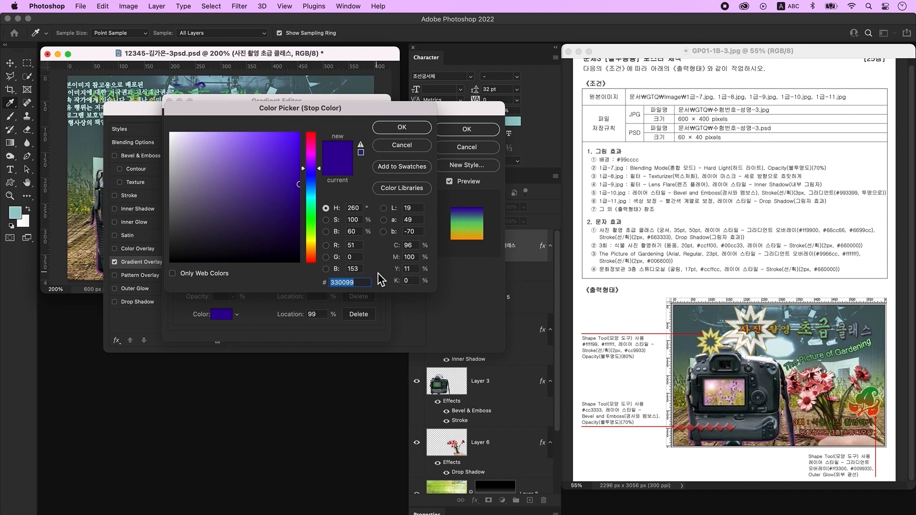
{"action": "key", "text": "Return"}
{"action": "key", "text": "Return"}
{"action": "type", "text": "0"}
{"action": "key", "text": "Tab"}
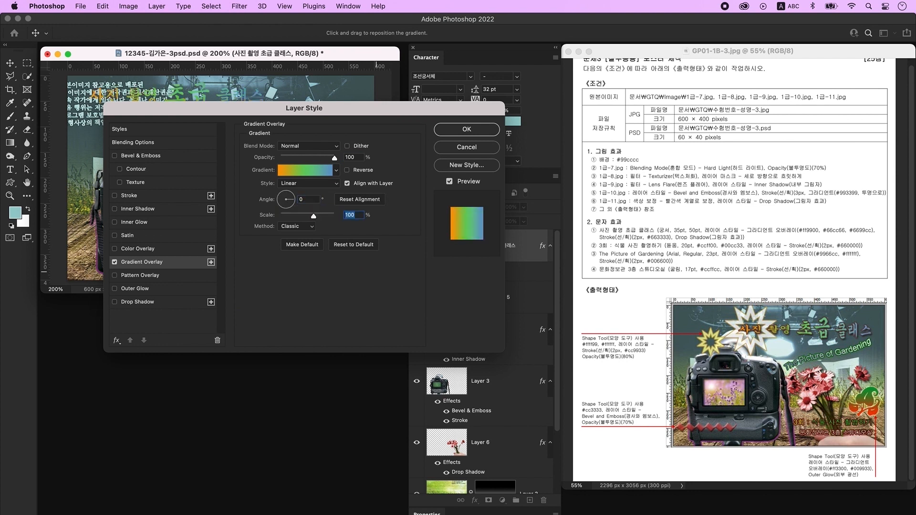
- Add a 2 px solid #663333 stroke and a drop shadow to the title
{"action": "left_click", "coordinate": [143, 197]}
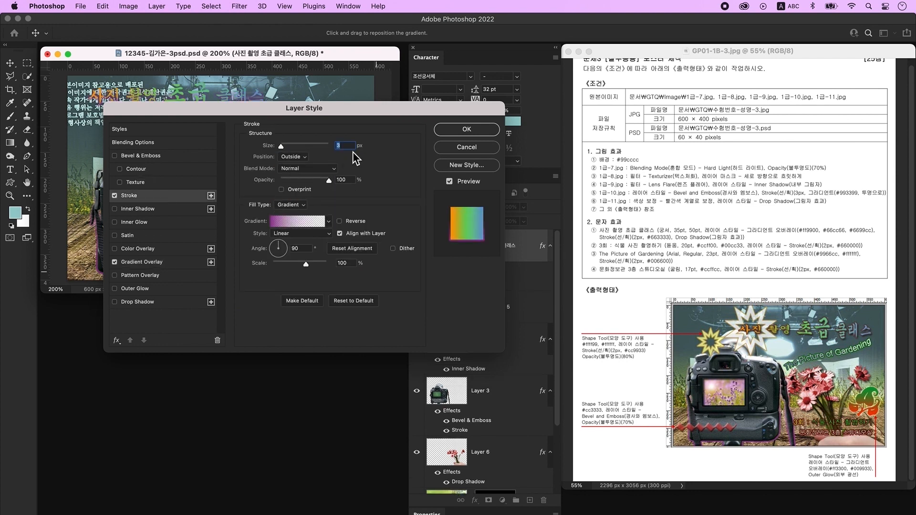
{"action": "type", "text": "2"}
{"action": "left_click", "coordinate": [288, 207]}
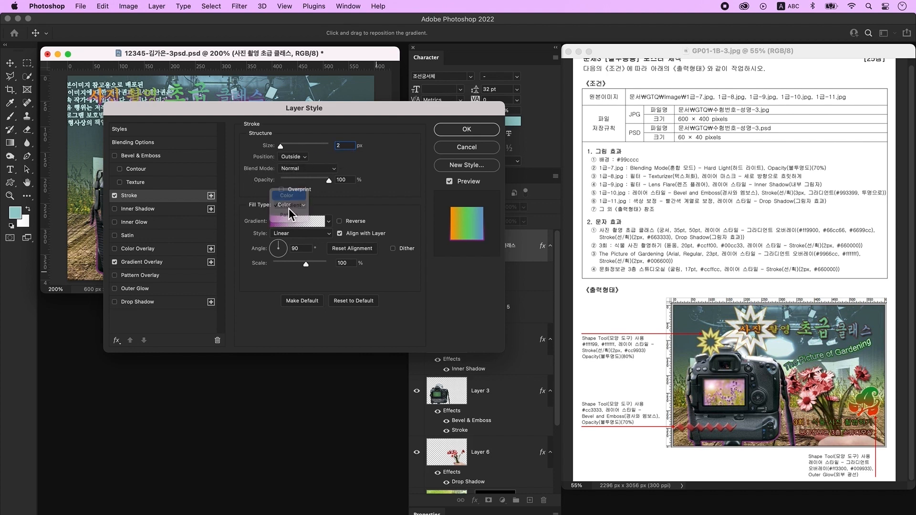
{"action": "left_click", "coordinate": [283, 221]}
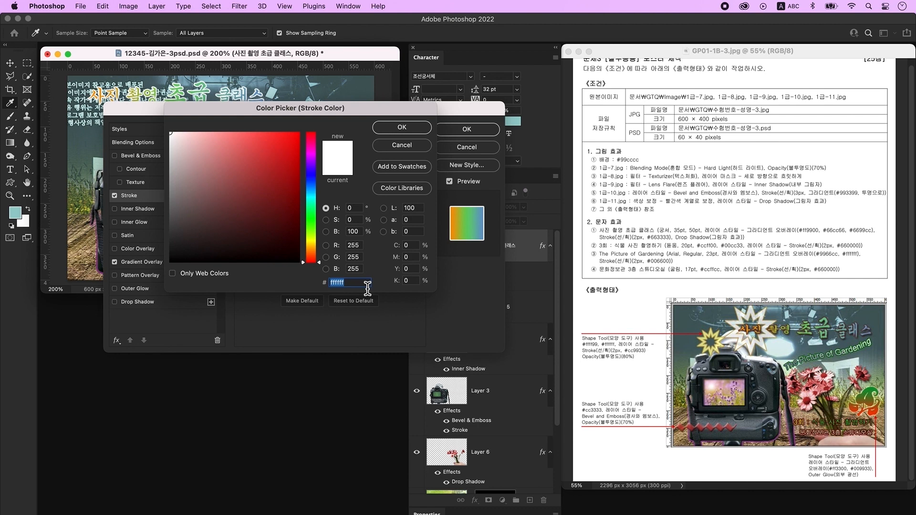
{"action": "type", "text": "663333"}
{"action": "key", "text": "Return"}
{"action": "left_click", "coordinate": [157, 302]}
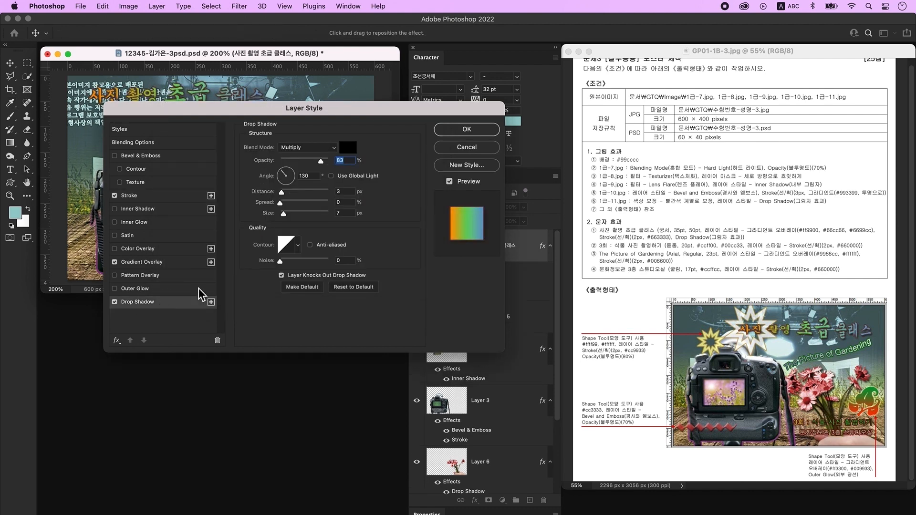
{"action": "left_click", "coordinate": [462, 129]}
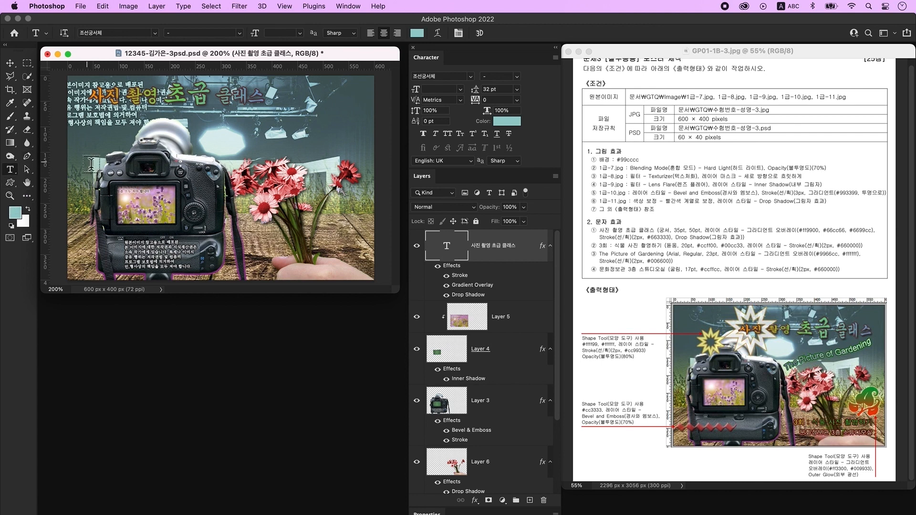
- Warp the title with a slight Fish bend, move it right and down, and add a new layer
{"action": "left_click", "coordinate": [438, 33]}
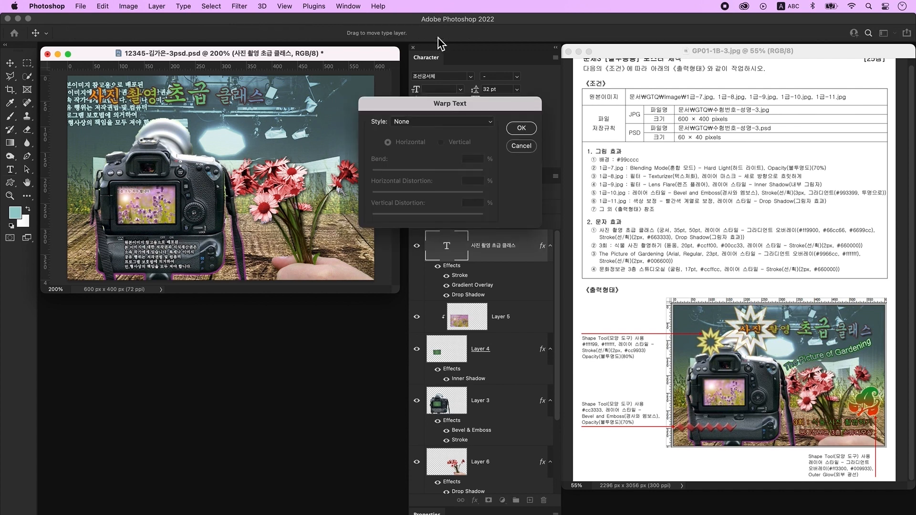
{"action": "left_click", "coordinate": [420, 123]}
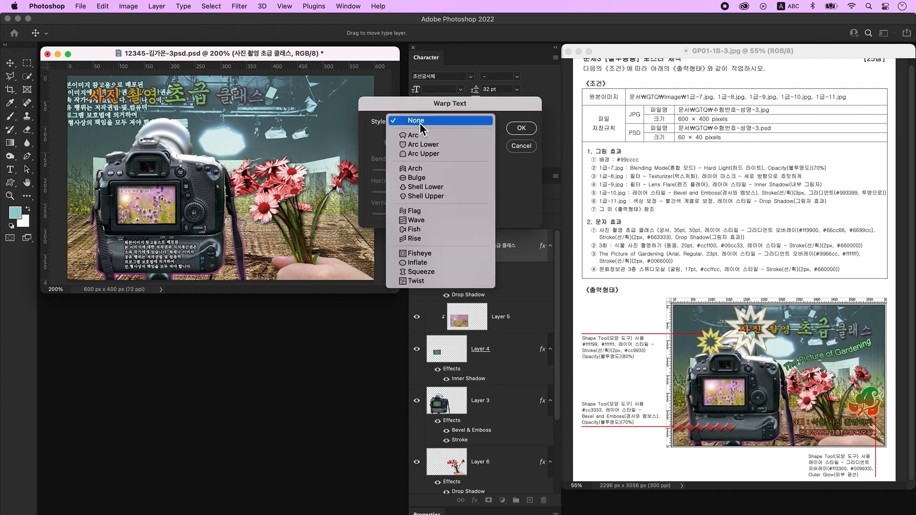
{"action": "left_click", "coordinate": [432, 229]}
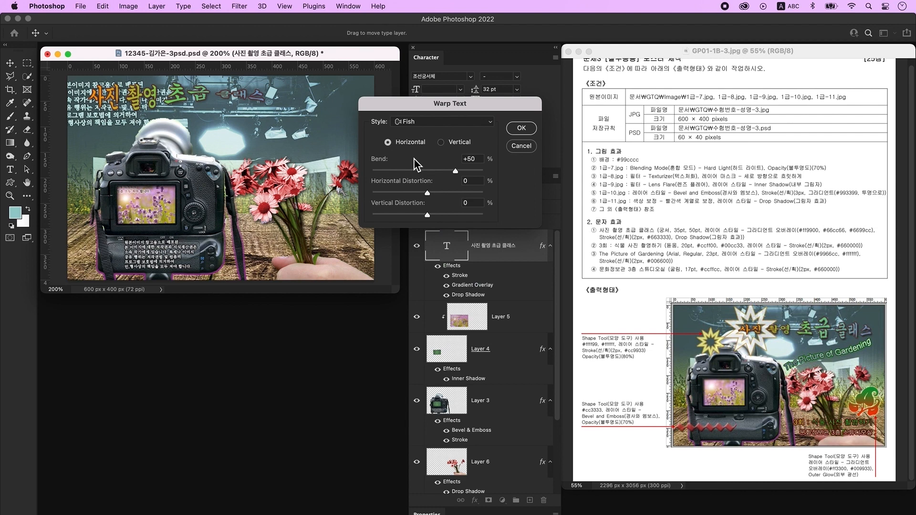
{"action": "left_click_drag", "start_coordinate": [455, 172], "coordinate": [395, 176]}
{"action": "left_click", "coordinate": [521, 128]}
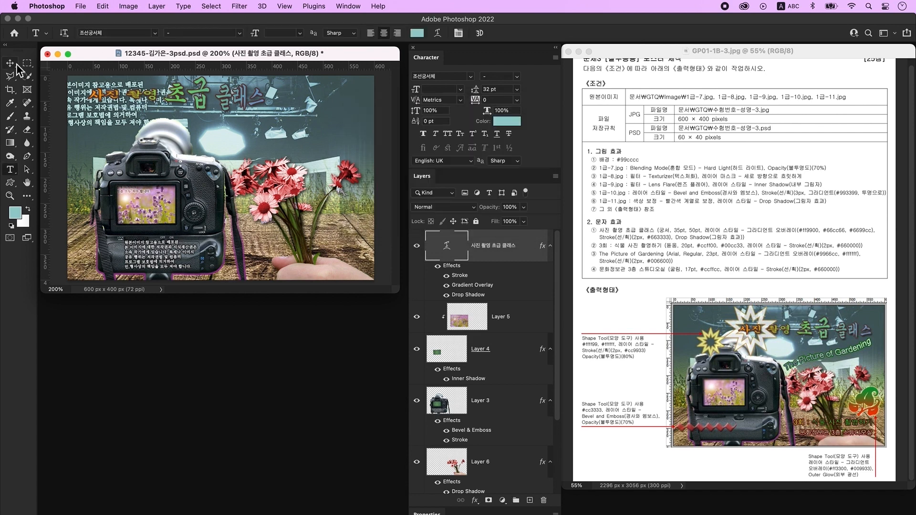
{"action": "left_click_drag", "start_coordinate": [199, 94], "coordinate": [291, 114]}
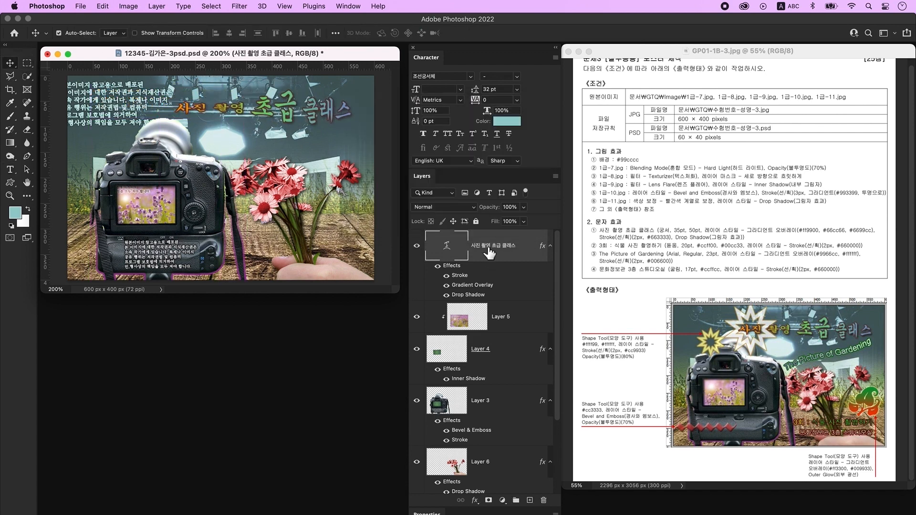
{"action": "left_click", "coordinate": [530, 501]}
- Type the text '3회 : 식물 사진 촬영하기' below the title
{"action": "left_click", "coordinate": [10, 169]}
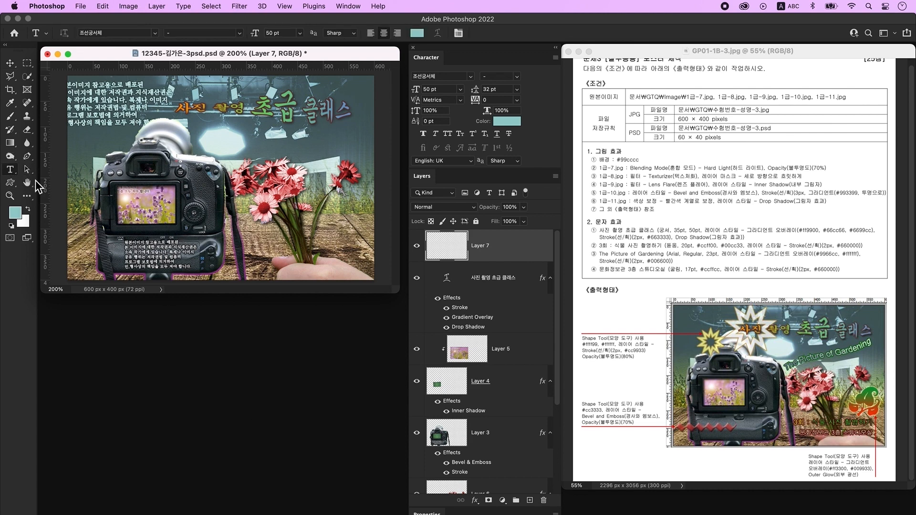
{"action": "left_click", "coordinate": [225, 157]}
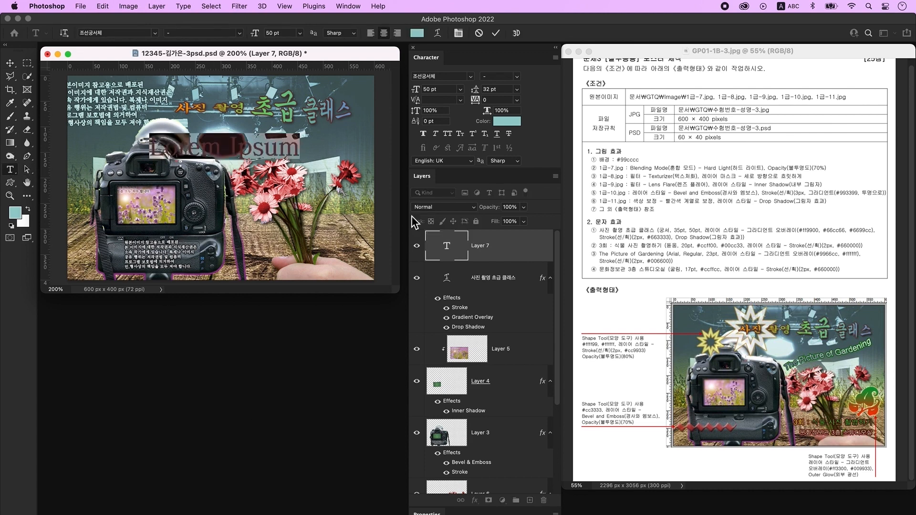
{"action": "type", "text": "3ghl"}
{"action": "key", "text": "ctrl+space"}
{"action": "type", "text": "회 : 식물 사진 촬영하"}
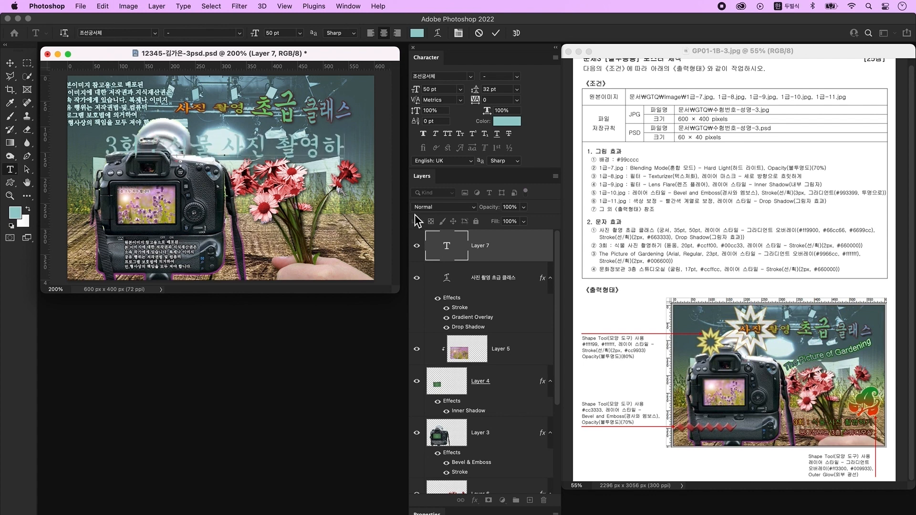
{"action": "type", "text": "기"}
{"action": "key", "text": "super+Return"}
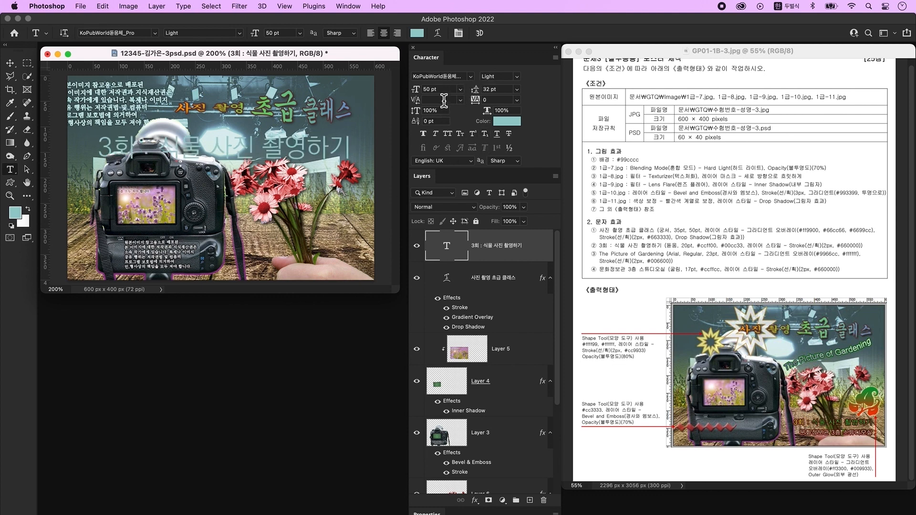
- Set the 3회 text to 20 pt in lime #ccff00
{"action": "left_click", "coordinate": [417, 91]}
{"action": "type", "text": "20"}
{"action": "key", "text": "Return"}
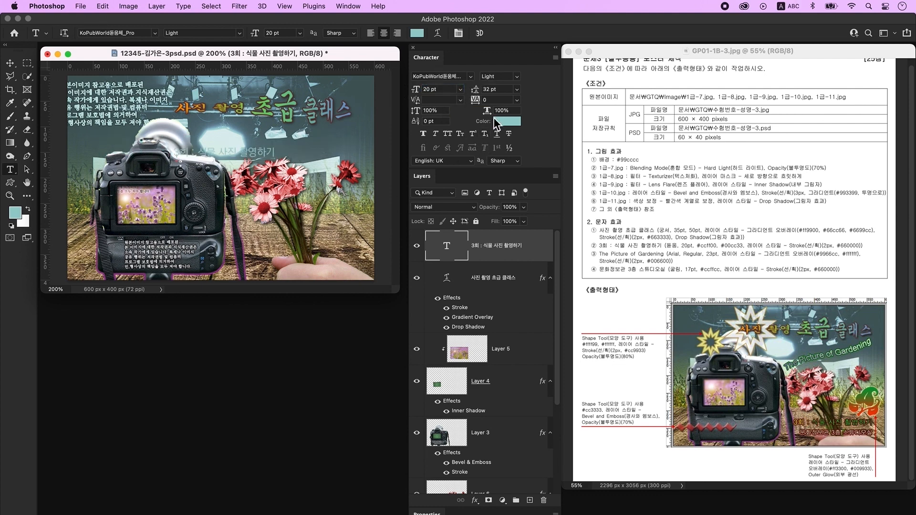
{"action": "left_click", "coordinate": [503, 124]}
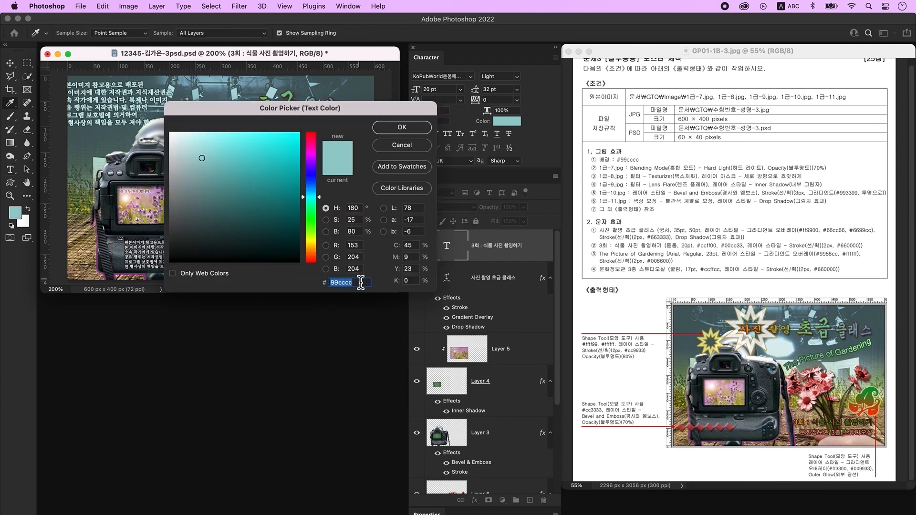
{"action": "type", "text": "ccff00"}
{"action": "key", "text": "Return"}
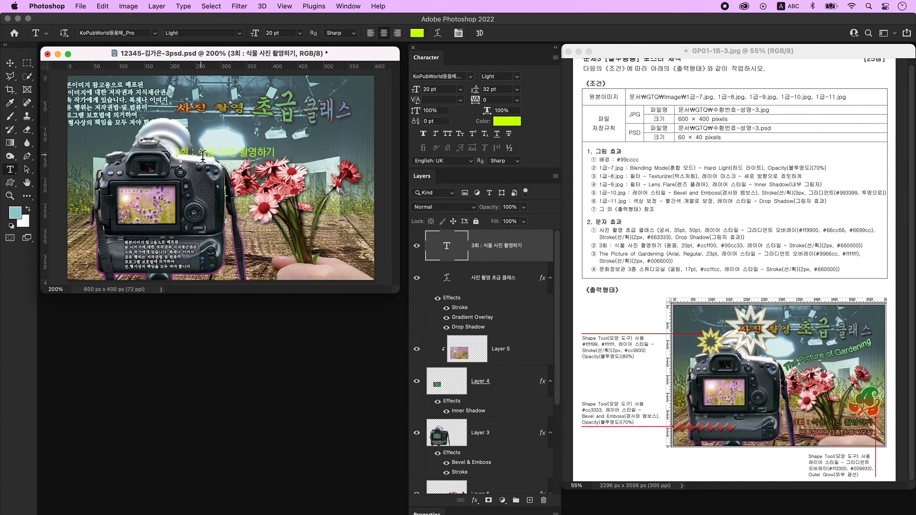
- Recolour the words '식물 사진 촬영하기' green #00cc33
{"action": "left_click_drag", "start_coordinate": [202, 156], "coordinate": [296, 161]}
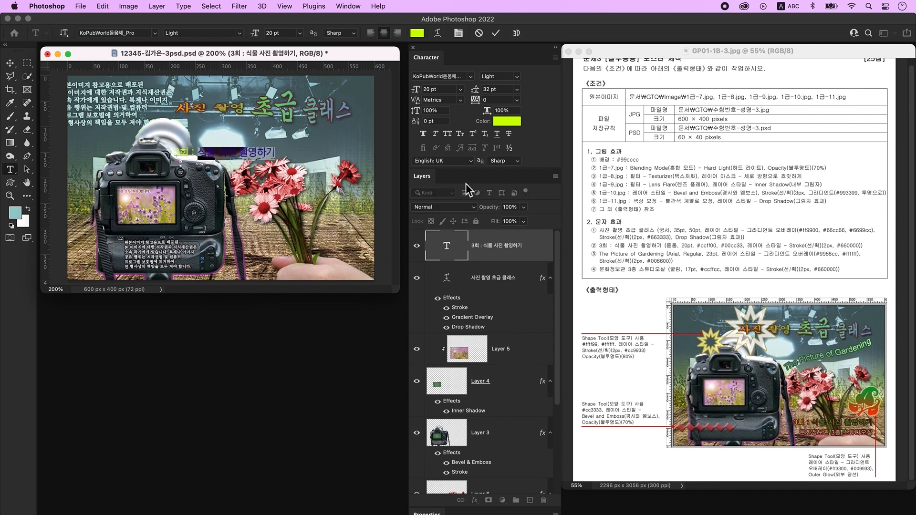
{"action": "left_click", "coordinate": [508, 121]}
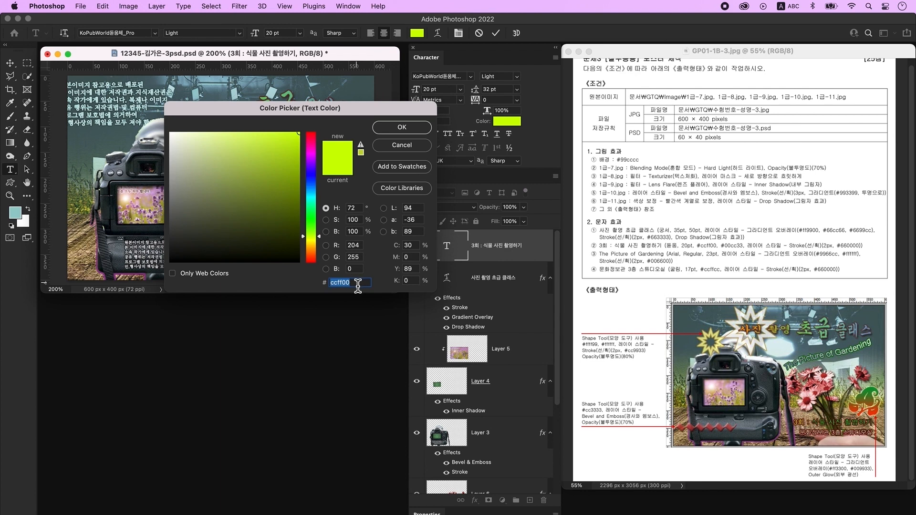
{"action": "type", "text": "00cc33"}
{"action": "key", "text": "Return"}
{"action": "key", "text": "super+Return"}
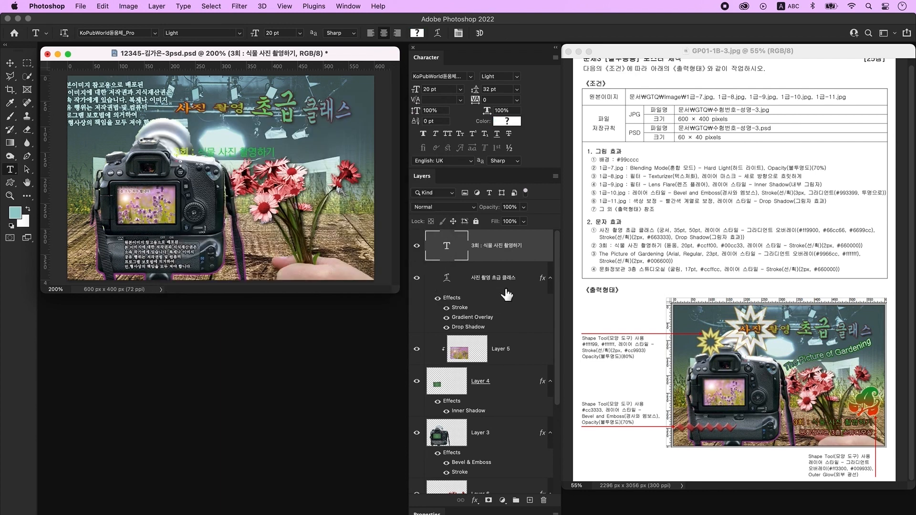
- Give the 3회 text a dark red #663333 stroke
{"action": "double_click", "coordinate": [544, 249]}
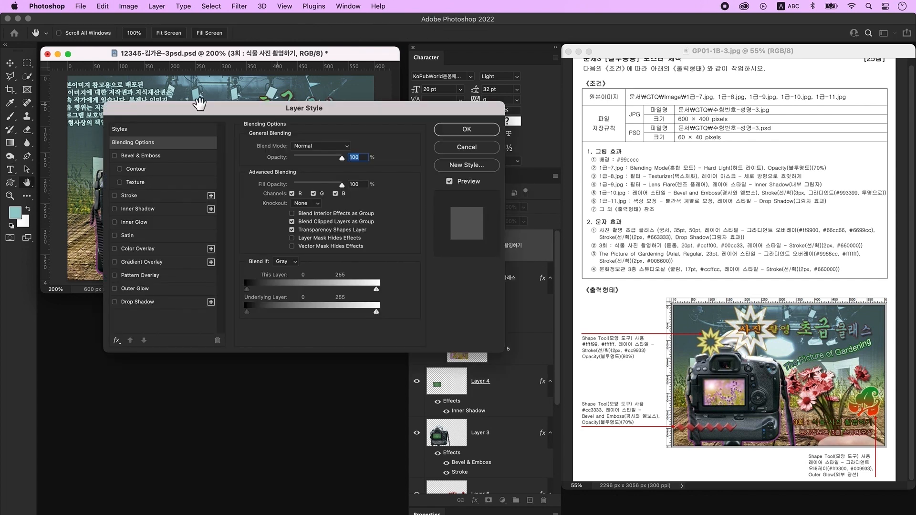
{"action": "left_click", "coordinate": [129, 196]}
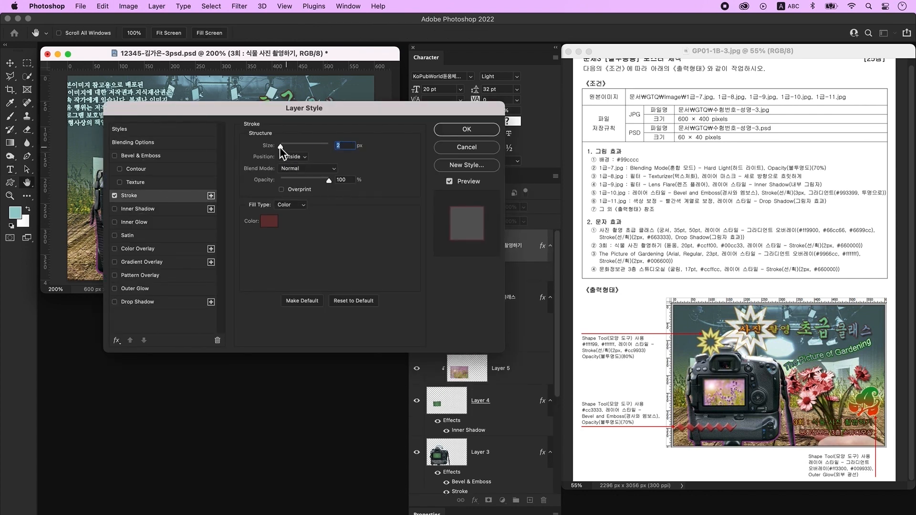
{"action": "left_click", "coordinate": [270, 221]}
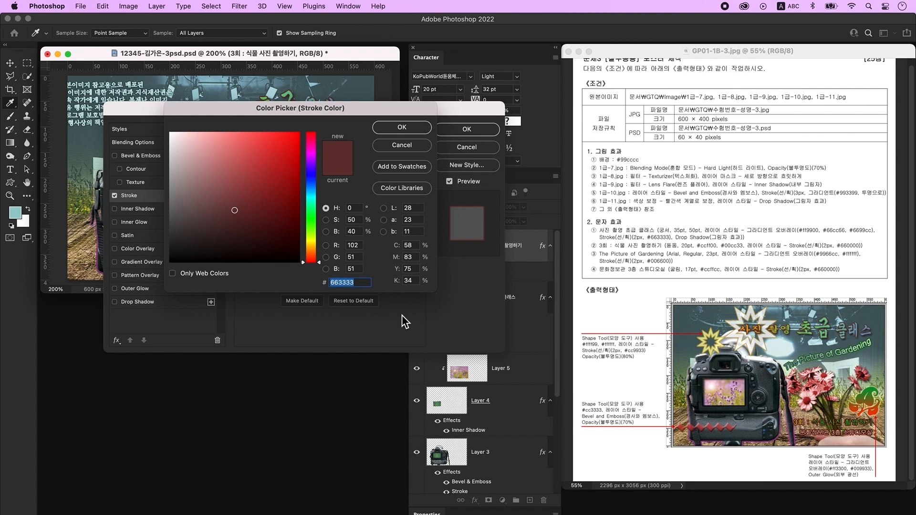
{"action": "left_click", "coordinate": [402, 127]}
{"action": "left_click", "coordinate": [467, 129]}
- Move the 3회 text down-right over the flowers and add a new empty layer
{"action": "key", "text": "v"}
{"action": "left_click_drag", "start_coordinate": [217, 159], "coordinate": [287, 249]}
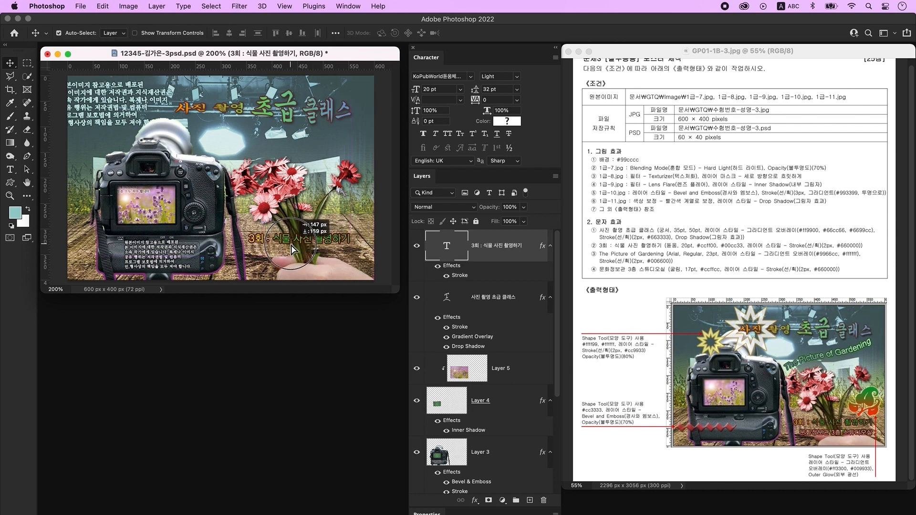
{"action": "left_click", "coordinate": [530, 499]}
- Type 'The Picture of Gardening' above the camera
{"action": "left_click", "coordinate": [10, 171]}
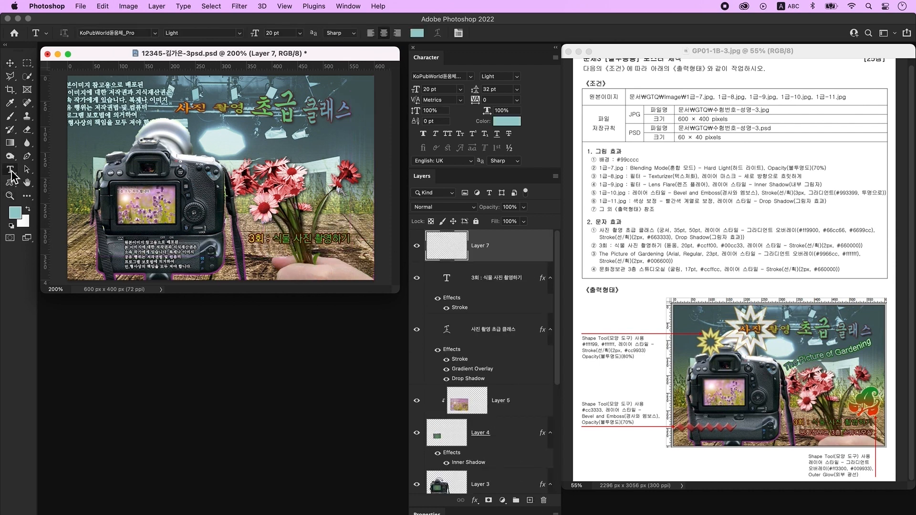
{"action": "left_click", "coordinate": [233, 152]}
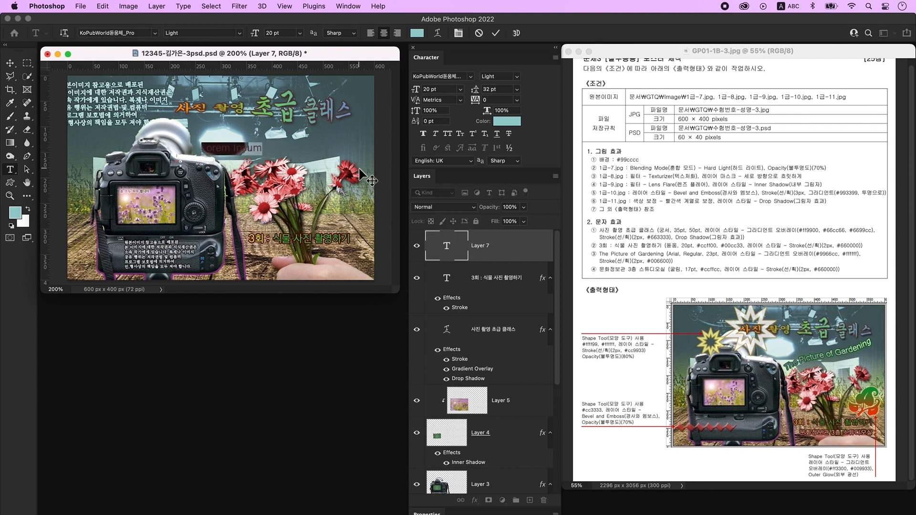
{"action": "type", "text": "The Picture of Gardening"}
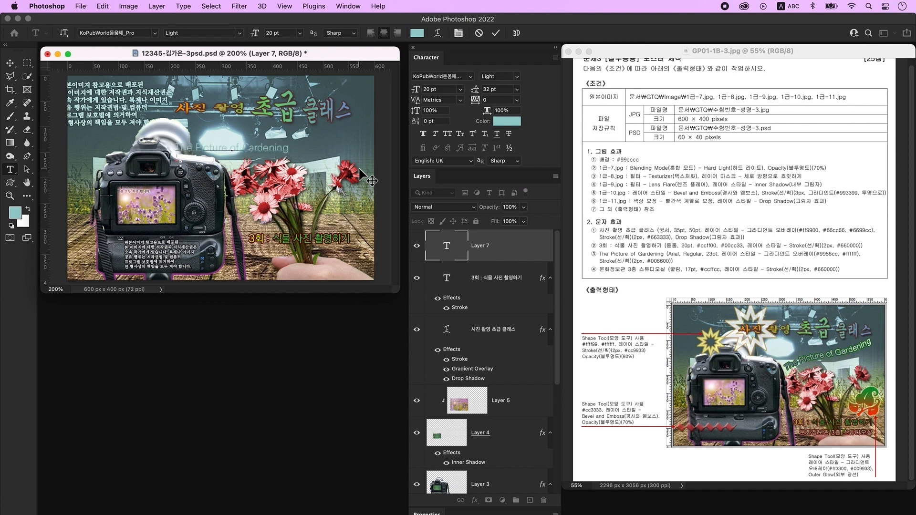
{"action": "left_click", "coordinate": [360, 169]}
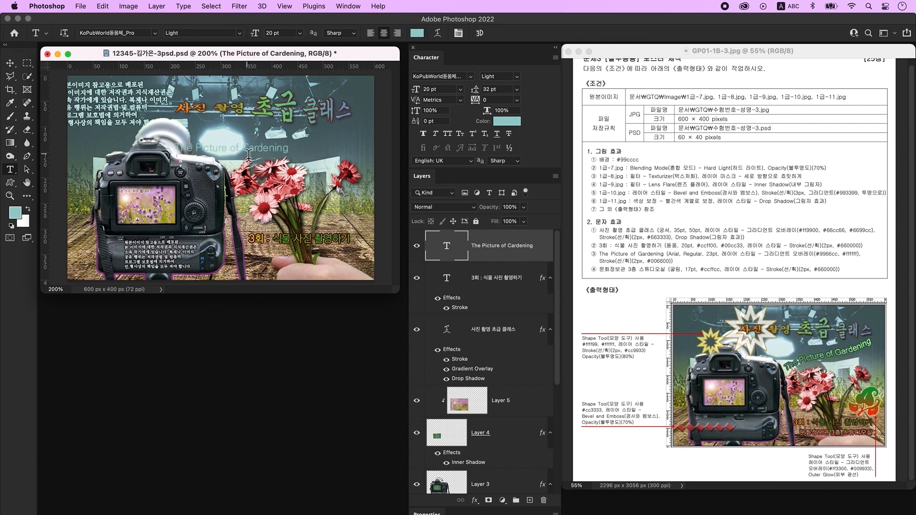
- Set 'The Picture of Gardening' to Arial Regular at 23 pt
{"action": "left_click", "coordinate": [454, 74]}
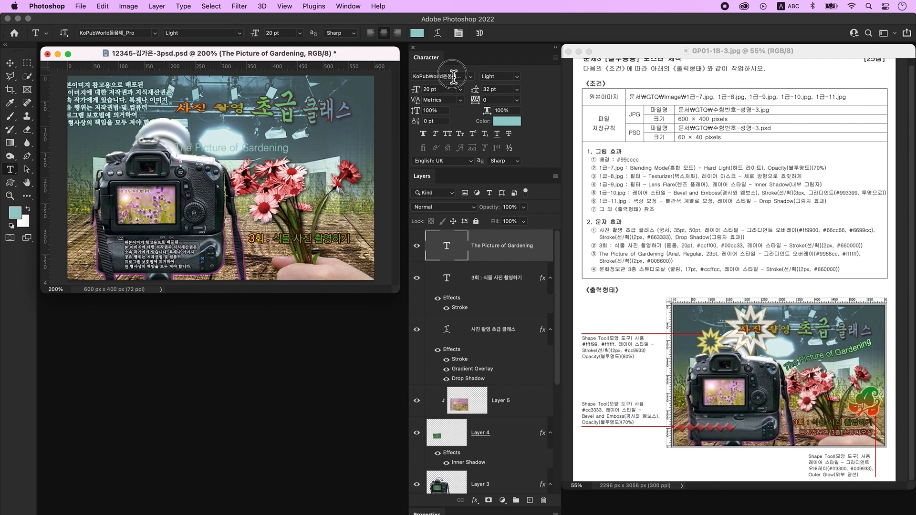
{"action": "type", "text": "Arial"}
{"action": "key", "text": "Return"}
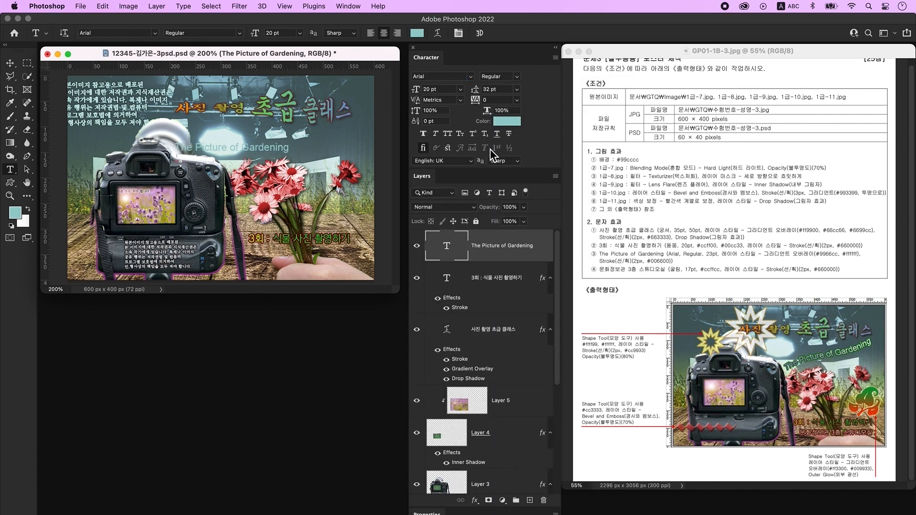
{"action": "left_click", "coordinate": [441, 89]}
{"action": "type", "text": "23"}
{"action": "key", "text": "Tab"}
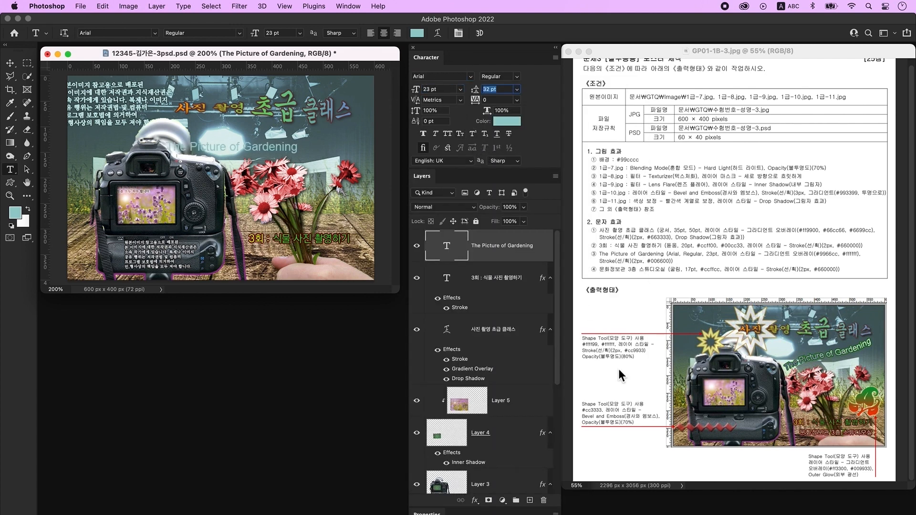
- Add a gradient overlay from purple #9966cc to white #ffffff, removing the middle stop
{"action": "double_click", "coordinate": [546, 260]}
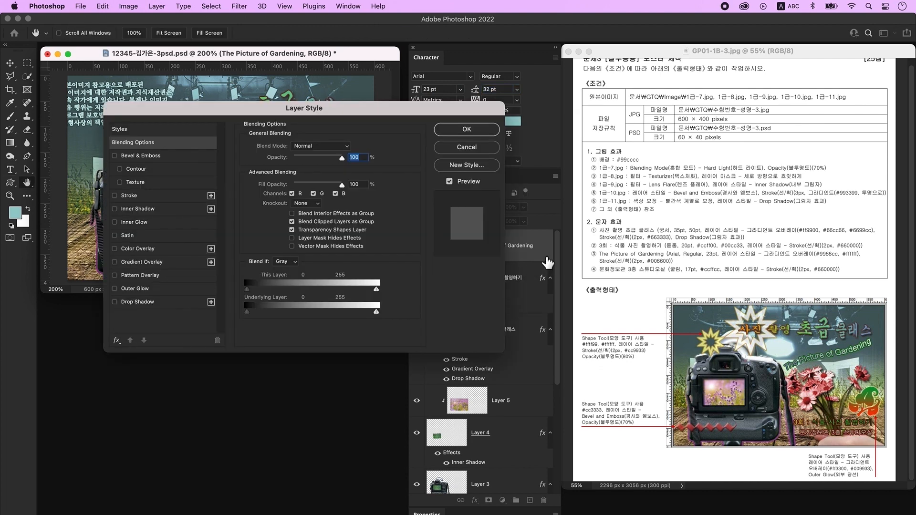
{"action": "left_click", "coordinate": [158, 261]}
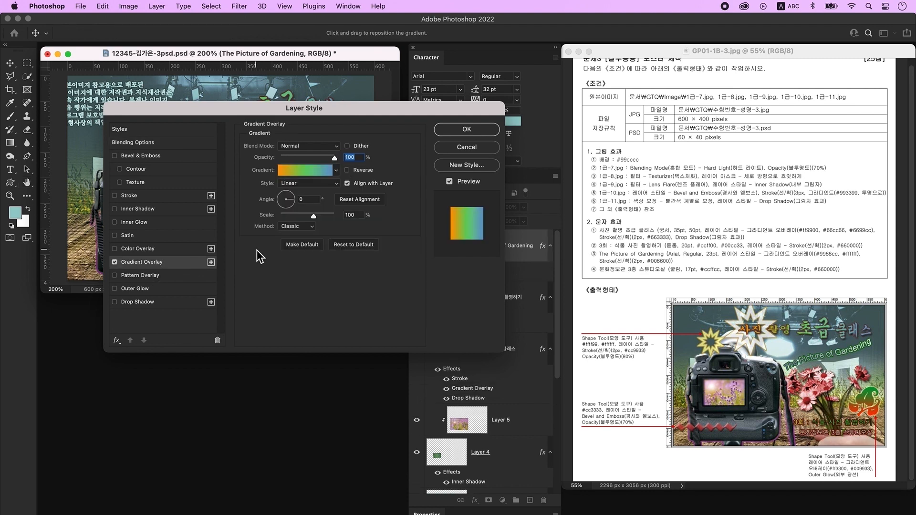
{"action": "left_click", "coordinate": [308, 171]}
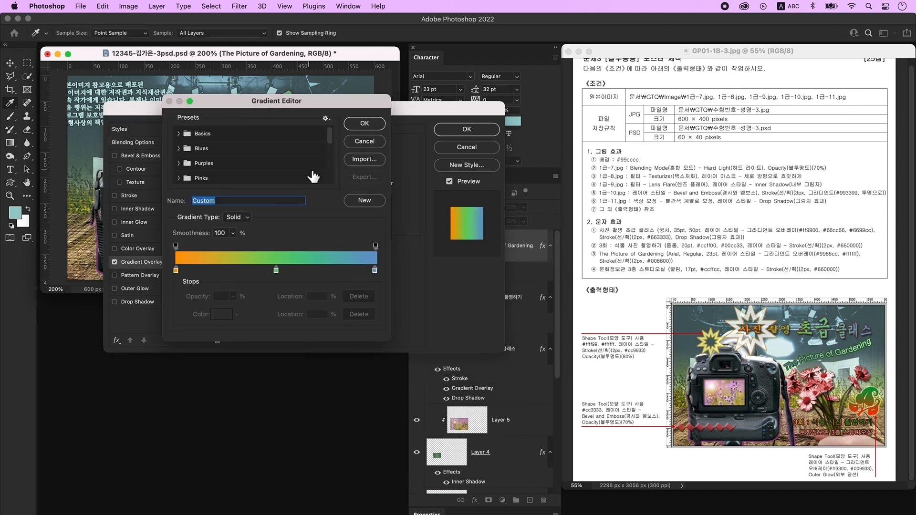
{"action": "left_click", "coordinate": [176, 271]}
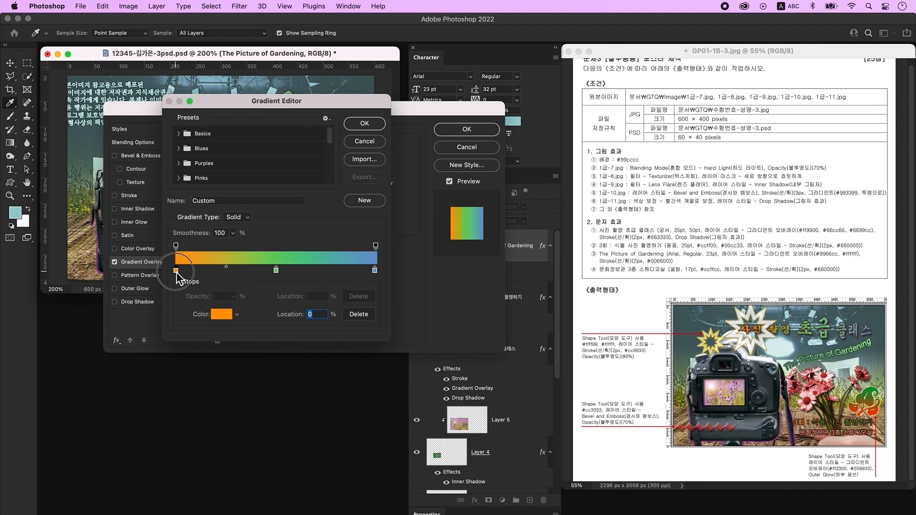
{"action": "double_click", "coordinate": [176, 271]}
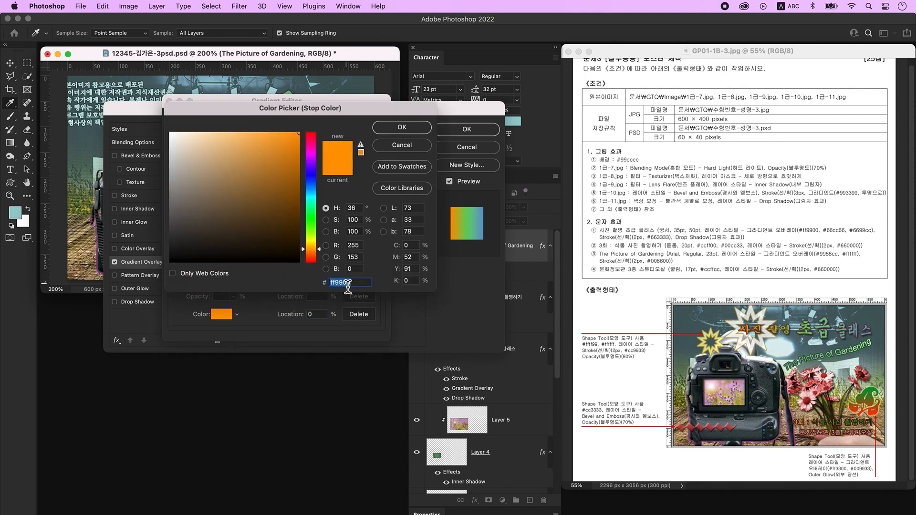
{"action": "type", "text": "9966cc"}
{"action": "key", "text": "Return"}
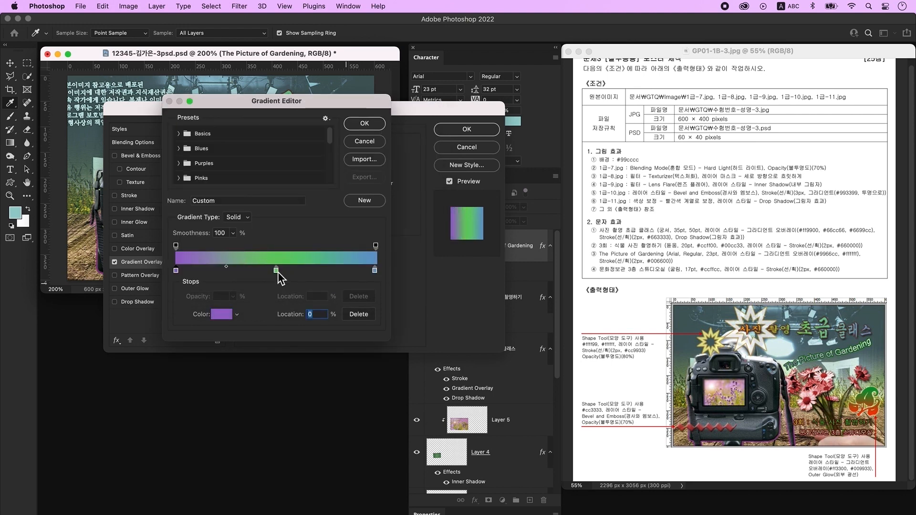
{"action": "left_click_drag", "start_coordinate": [278, 272], "coordinate": [276, 348]}
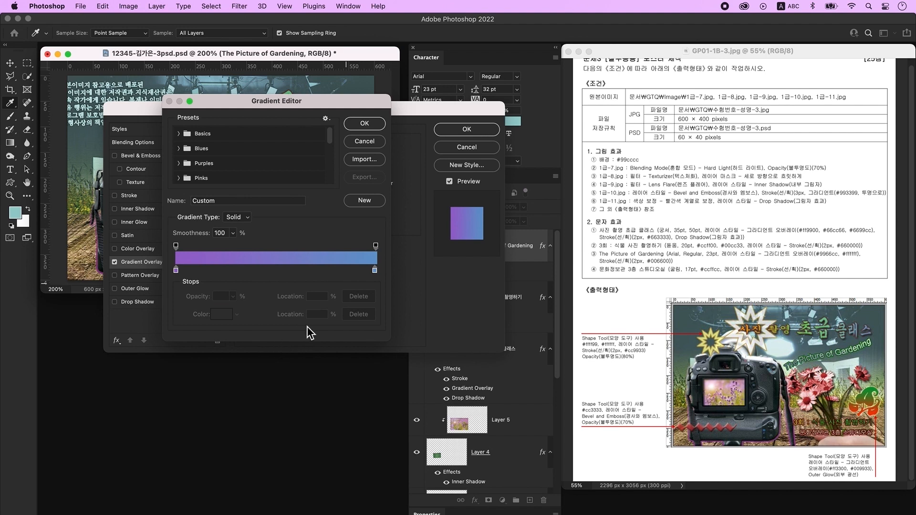
{"action": "double_click", "coordinate": [375, 271]}
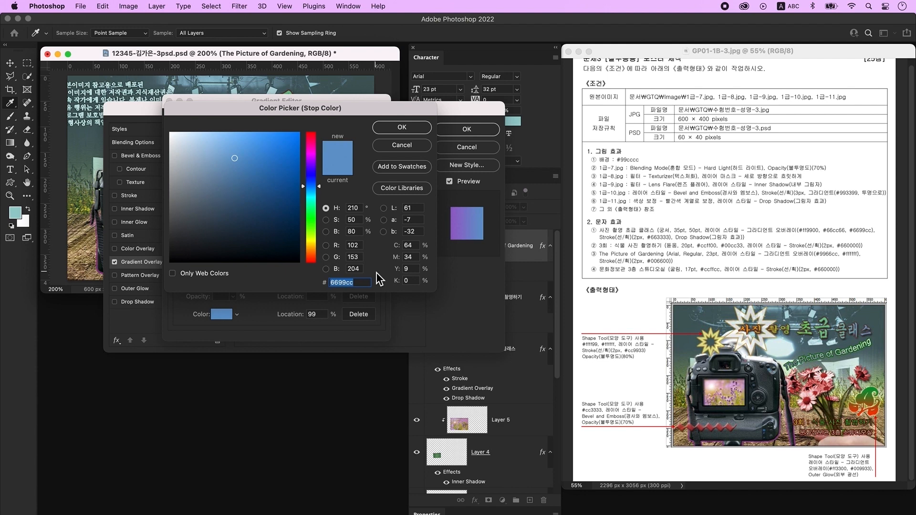
{"action": "type", "text": "ffffff"}
{"action": "key", "text": "Return"}
{"action": "key", "text": "Return"}
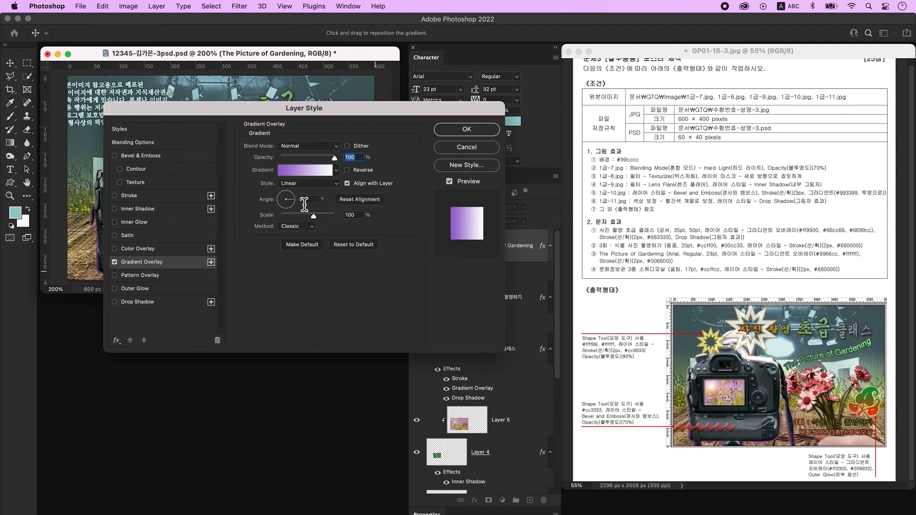
- Add a 2 px dark green #006600 stroke to the text
{"action": "left_click", "coordinate": [142, 197]}
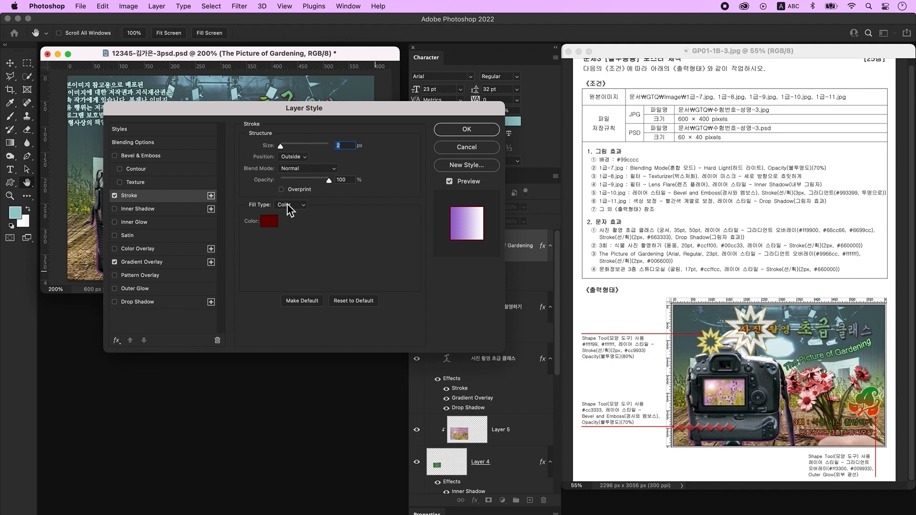
{"action": "left_click", "coordinate": [269, 221]}
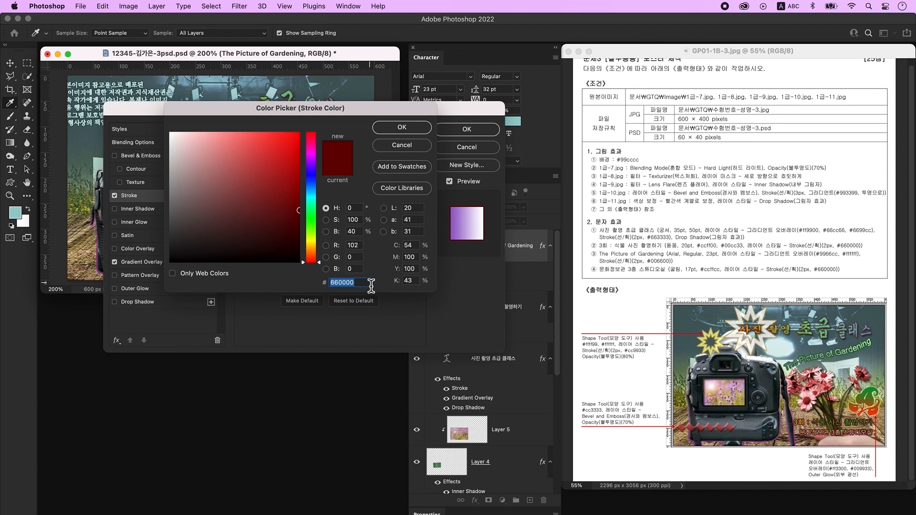
{"action": "type", "text": "006600"}
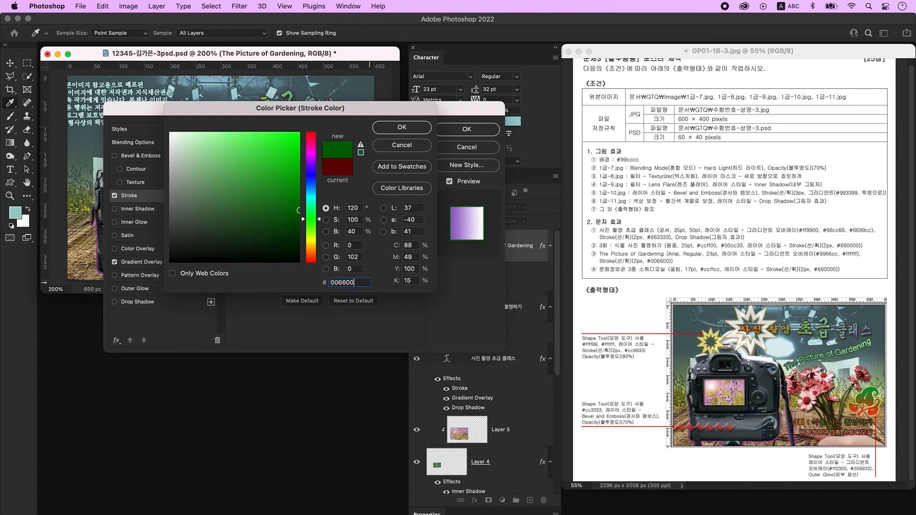
{"action": "key", "text": "Return"}
{"action": "left_click", "coordinate": [466, 129]}
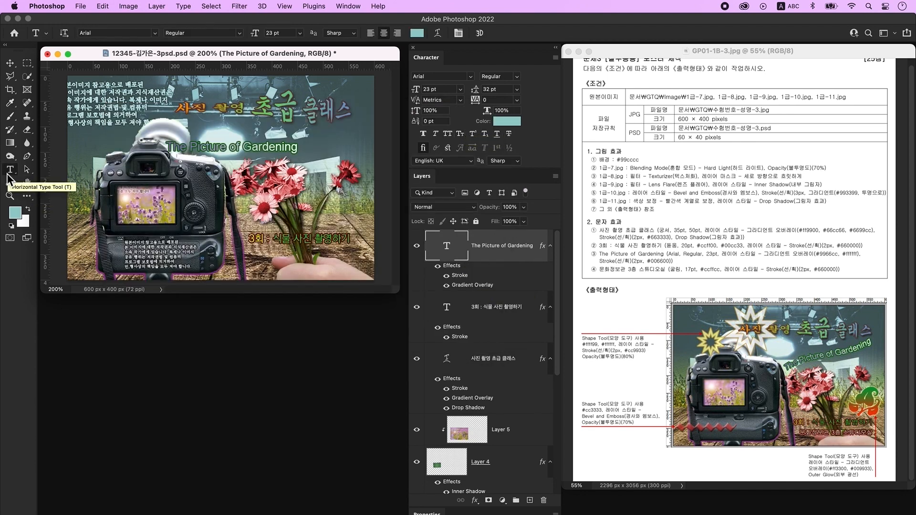
- Warp 'The Picture of Gardening' with the Flag style at +42 bend
{"action": "left_click", "coordinate": [439, 35]}
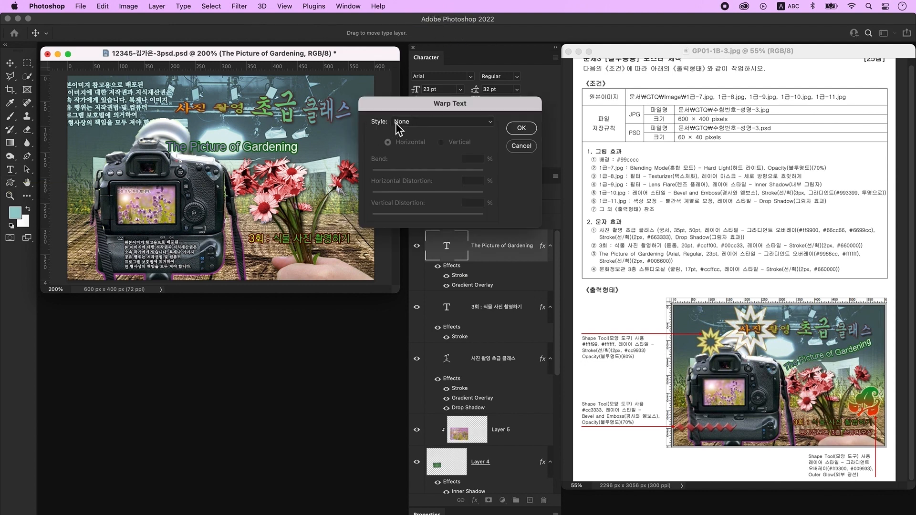
{"action": "left_click", "coordinate": [414, 122]}
{"action": "left_click", "coordinate": [424, 210]}
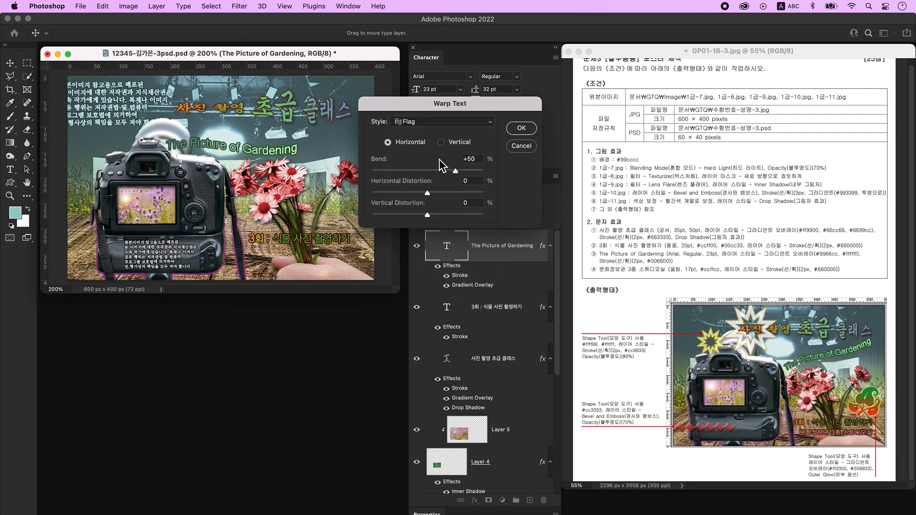
{"action": "left_click", "coordinate": [453, 173]}
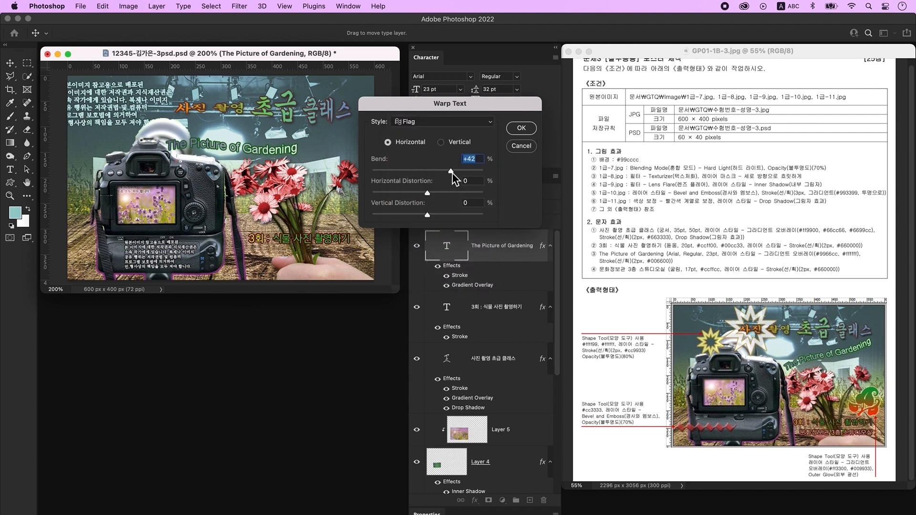
{"action": "left_click", "coordinate": [521, 129]}
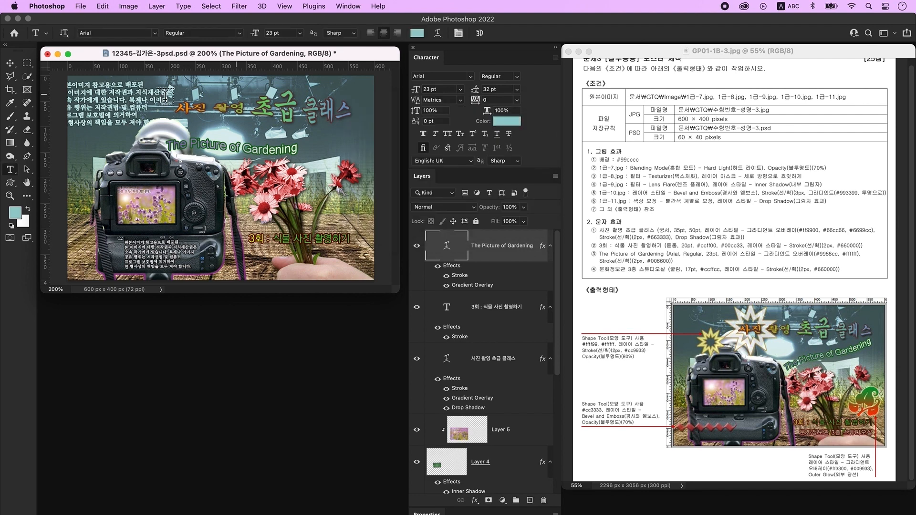
- Rotate the text to slant upward to the right and add a new empty layer
{"action": "left_click", "coordinate": [10, 62]}
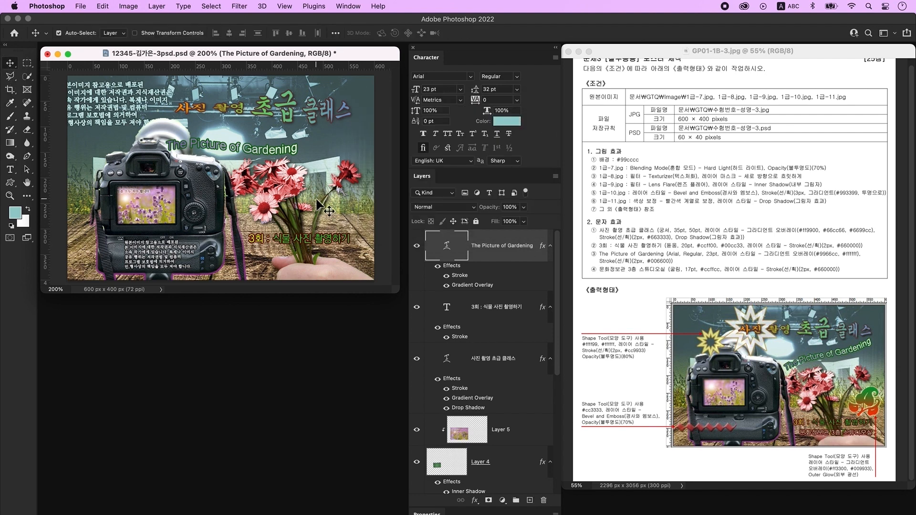
{"action": "key", "text": "super"}
{"action": "key", "text": "super+t"}
{"action": "left_click_drag", "start_coordinate": [329, 181], "coordinate": [330, 148]}
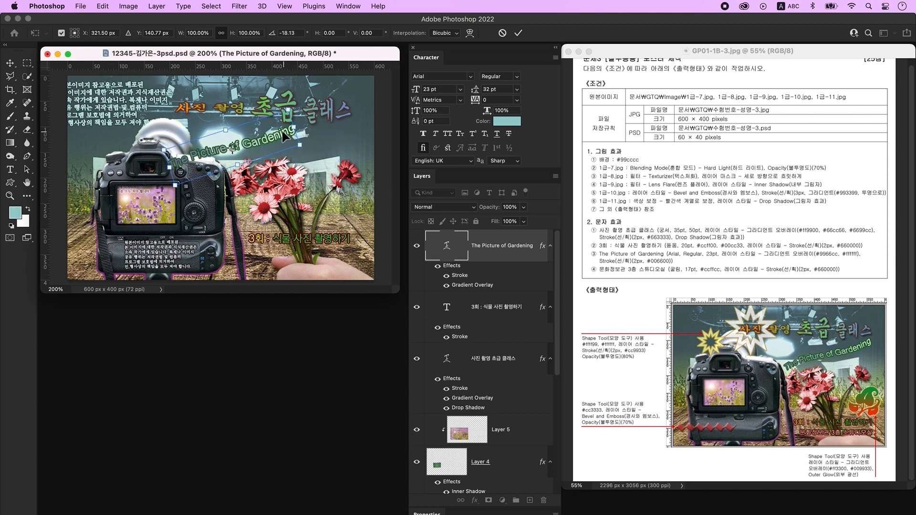
{"action": "key", "text": "Return"}
{"action": "left_click", "coordinate": [530, 500]}
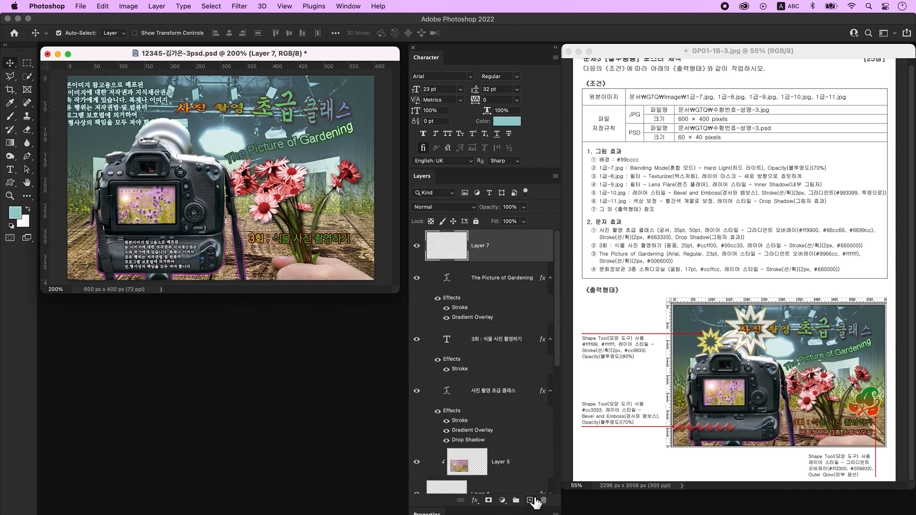
- Type the caption '문화정보관 3층 스튜디오실' over the camera
{"action": "left_click", "coordinate": [17, 170]}
{"action": "left_click", "coordinate": [210, 190]}
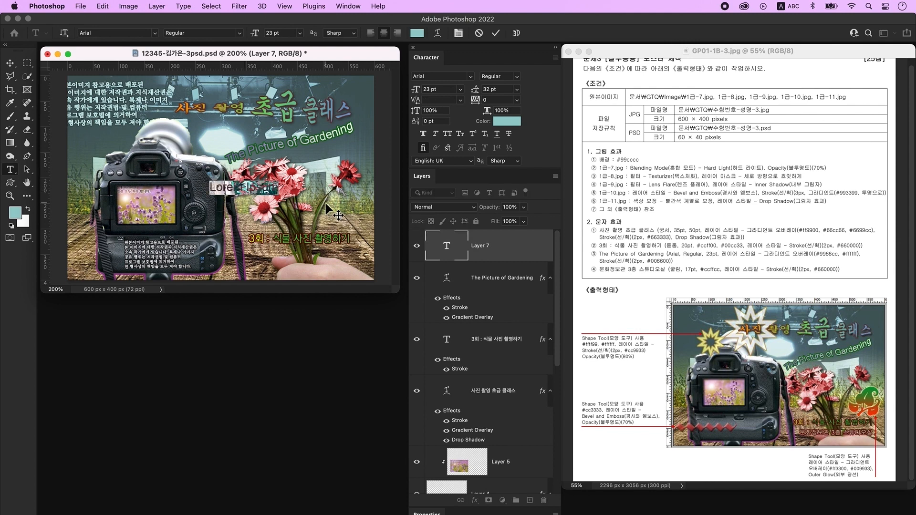
{"action": "key", "text": "ctrl+space"}
{"action": "type", "text": "문화정보관 3층 스튜디오"}
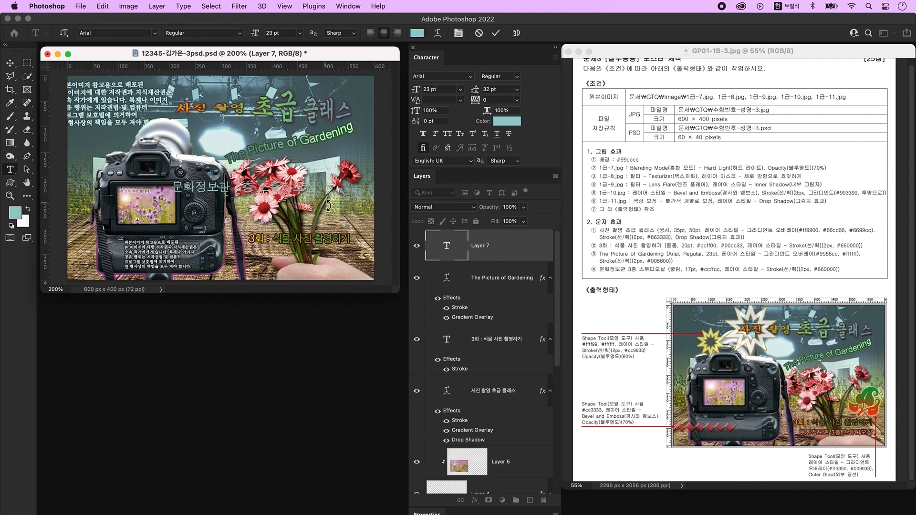
{"action": "left_click", "coordinate": [329, 205]}
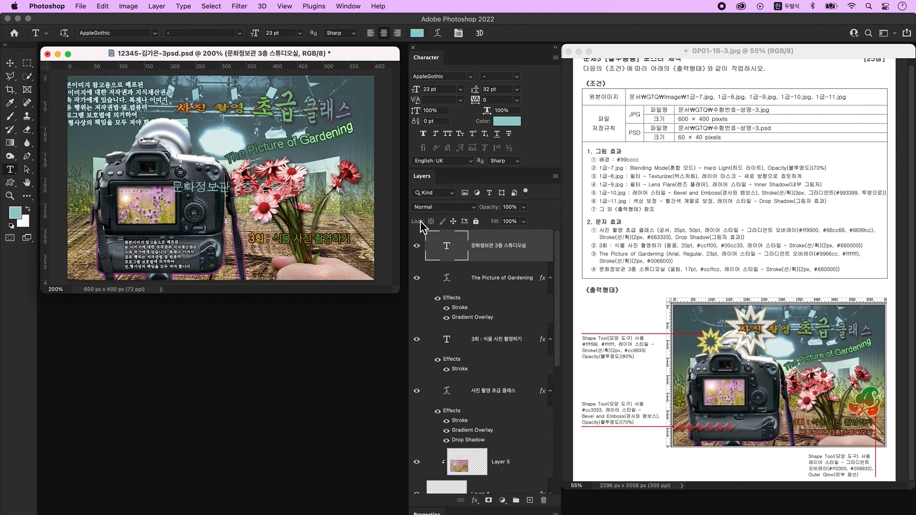
- Set the caption to 조선굴림체 at 17 pt in light green #ccffcc
{"action": "left_click", "coordinate": [471, 76]}
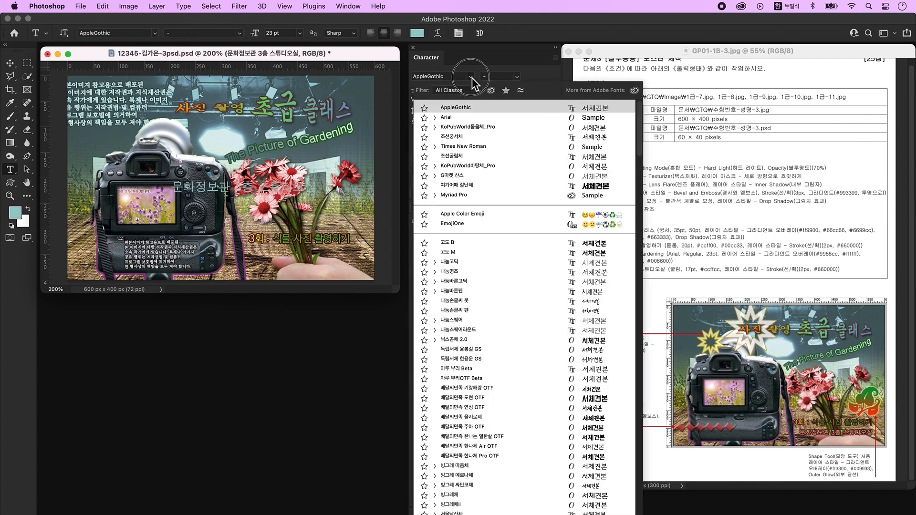
{"action": "left_click", "coordinate": [459, 156]}
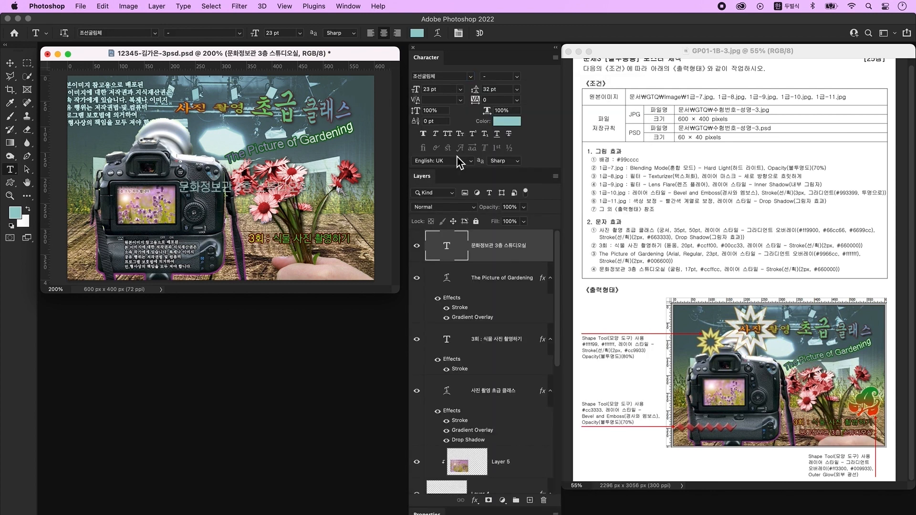
{"action": "left_click", "coordinate": [435, 89]}
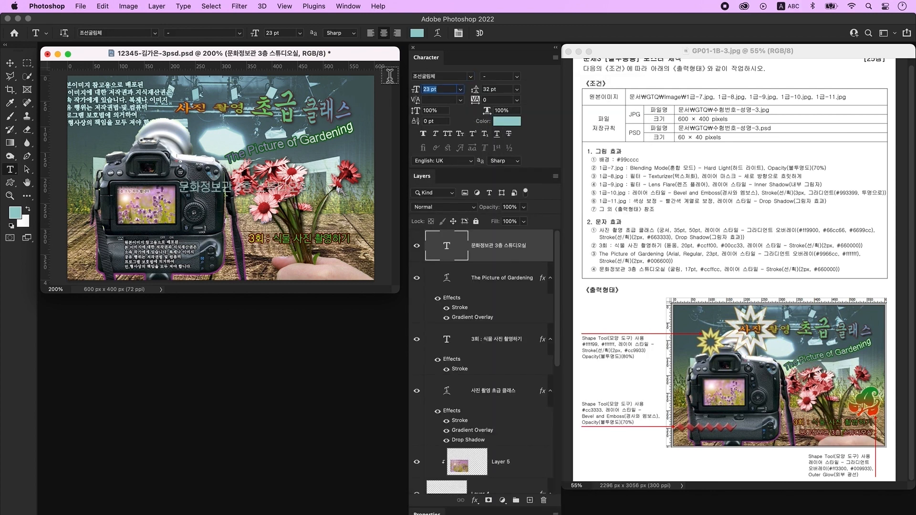
{"action": "type", "text": "17"}
{"action": "key", "text": "Tab"}
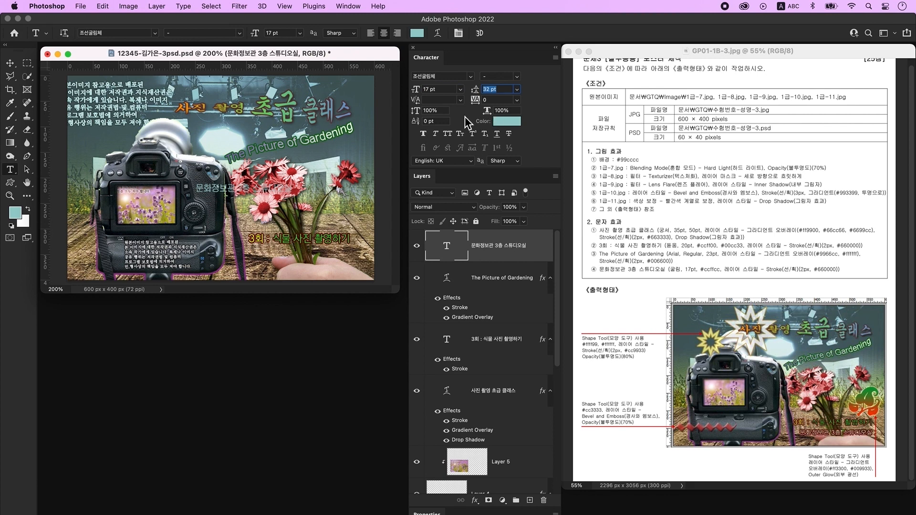
{"action": "left_click", "coordinate": [503, 122]}
{"action": "left_click", "coordinate": [359, 286]}
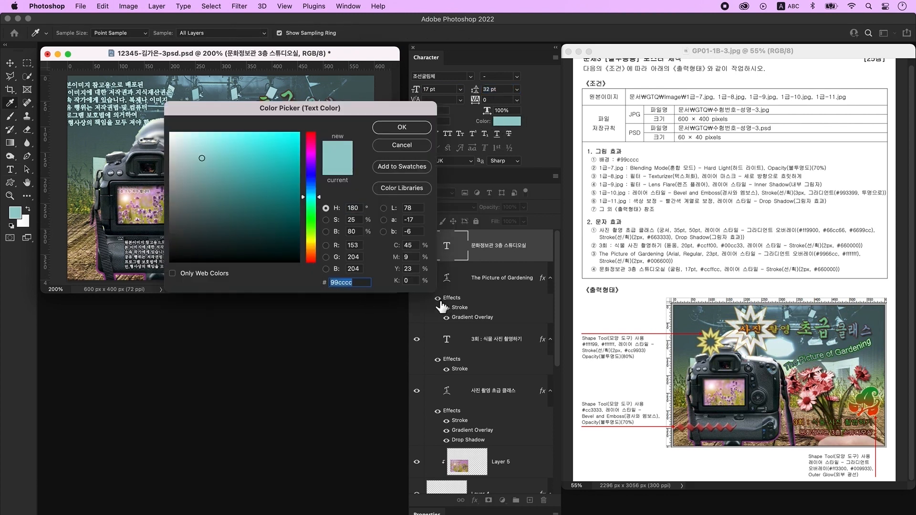
{"action": "type", "text": "ccffcc"}
{"action": "key", "text": "Return"}
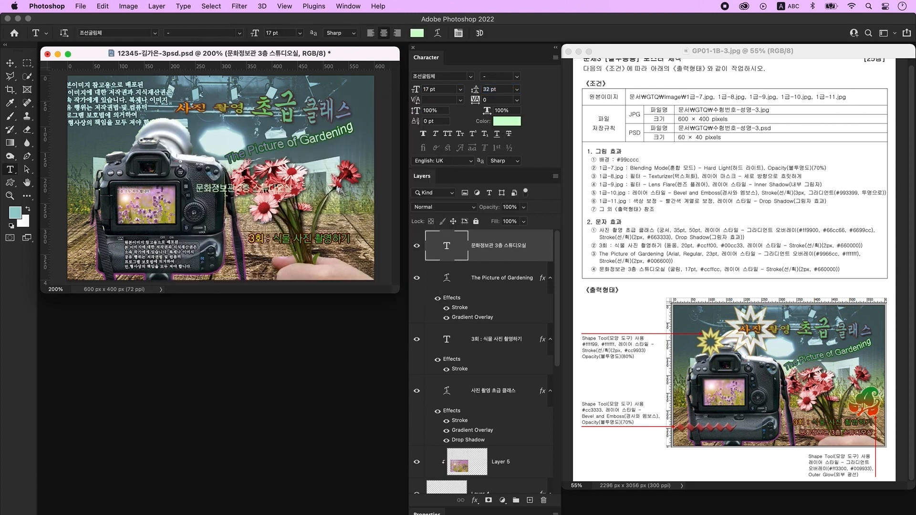
- Stroke the 문화정보관 3층 스튜디오실 caption in #660000, drag it under the 3회 line, and add Layer 7
{"action": "double_click", "coordinate": [545, 252]}
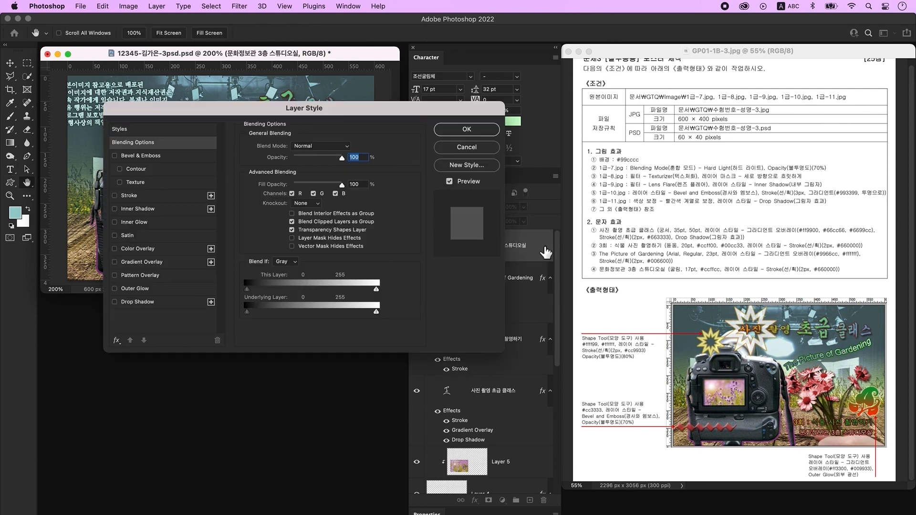
{"action": "left_click", "coordinate": [138, 197]}
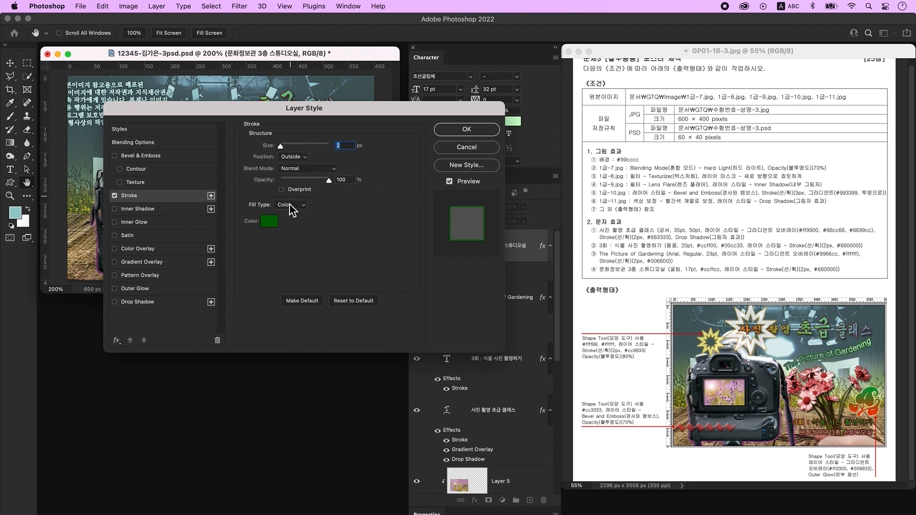
{"action": "left_click", "coordinate": [270, 223]}
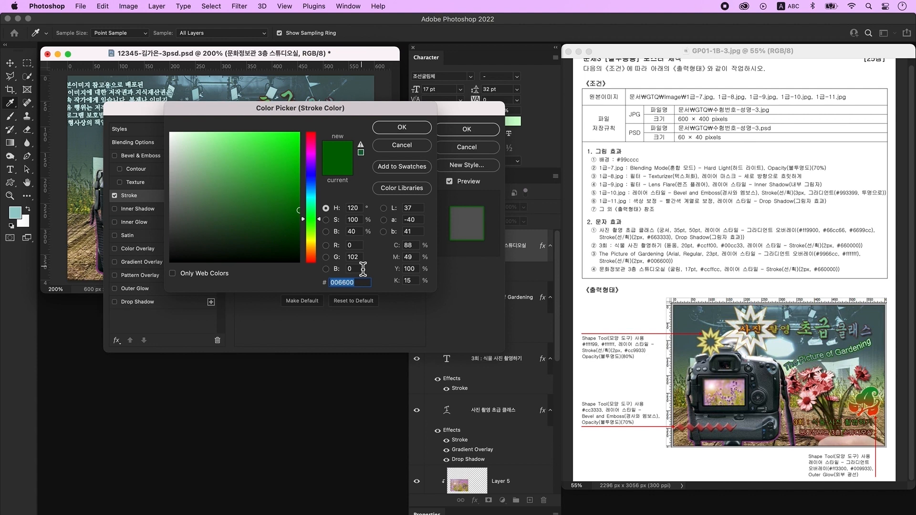
{"action": "type", "text": "660000"}
{"action": "key", "text": "Return"}
{"action": "left_click", "coordinate": [470, 129]}
{"action": "left_click", "coordinate": [10, 63]}
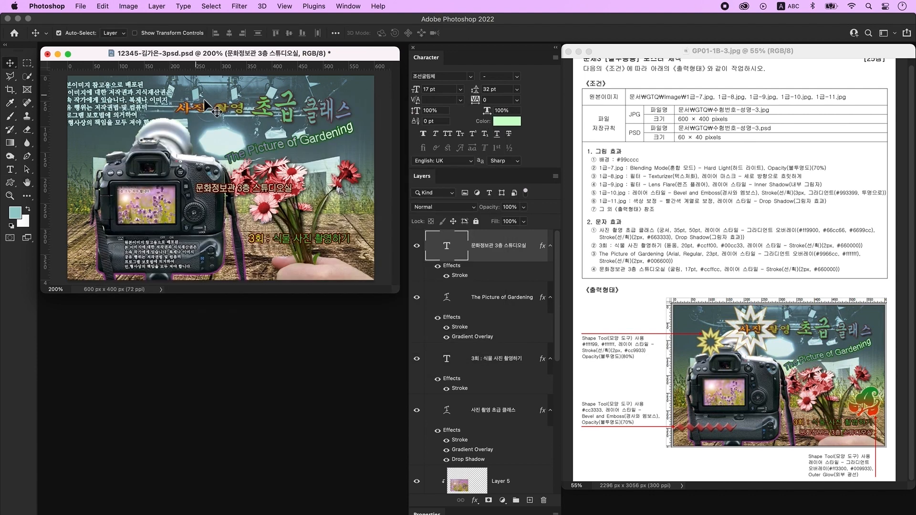
{"action": "left_click_drag", "start_coordinate": [231, 193], "coordinate": [286, 262]}
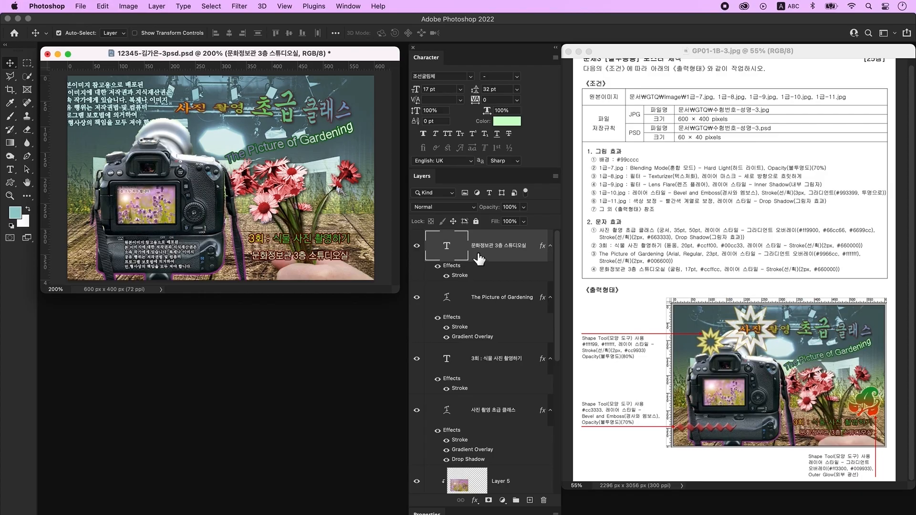
{"action": "left_click", "coordinate": [529, 501]}
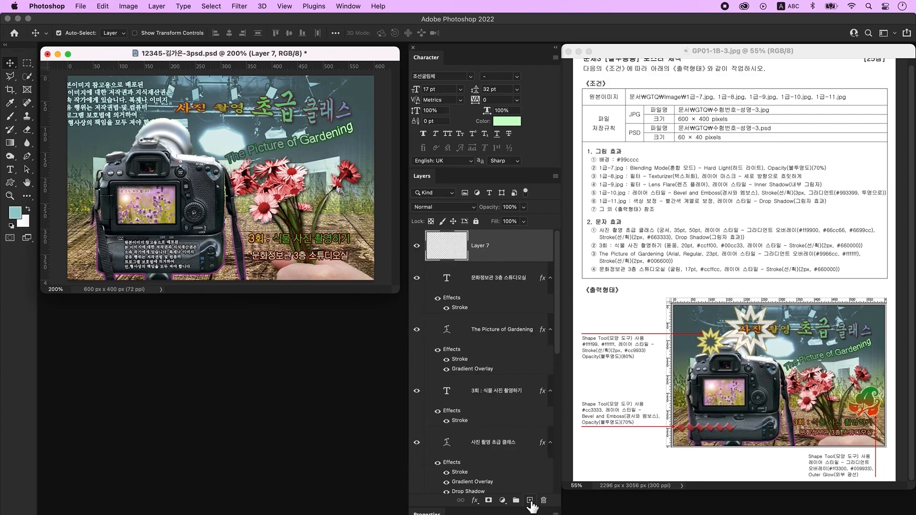
- Draw a 10 Point Star Frame custom shape near the image's upper-left corner
{"action": "left_click", "coordinate": [10, 187]}
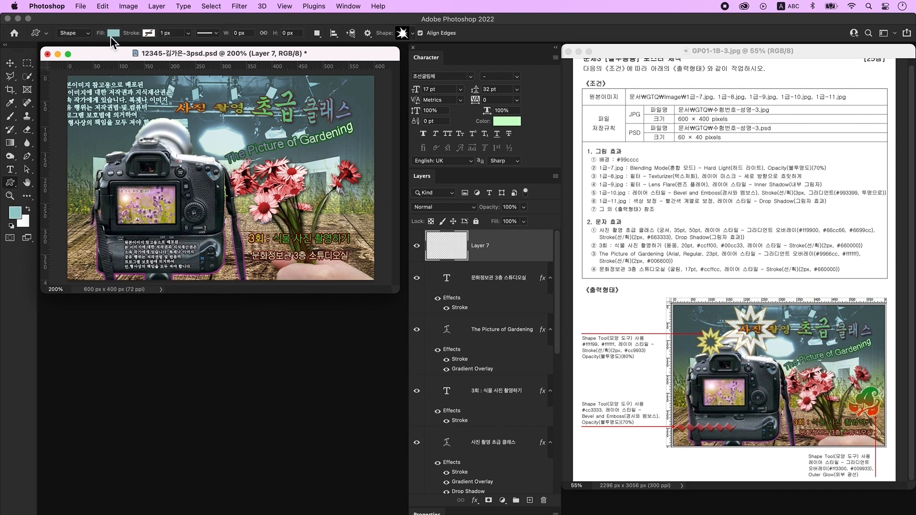
{"action": "left_click", "coordinate": [112, 35]}
{"action": "left_click", "coordinate": [143, 90]}
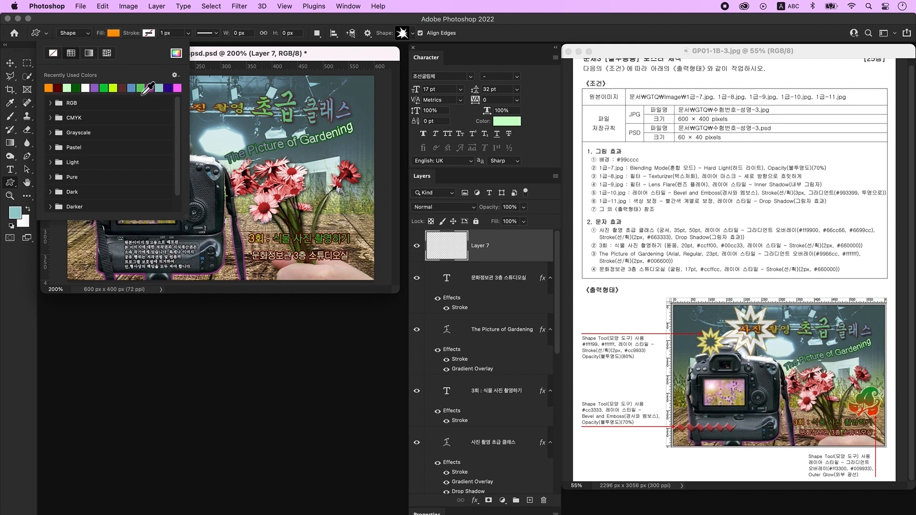
{"action": "left_click", "coordinate": [241, 53]}
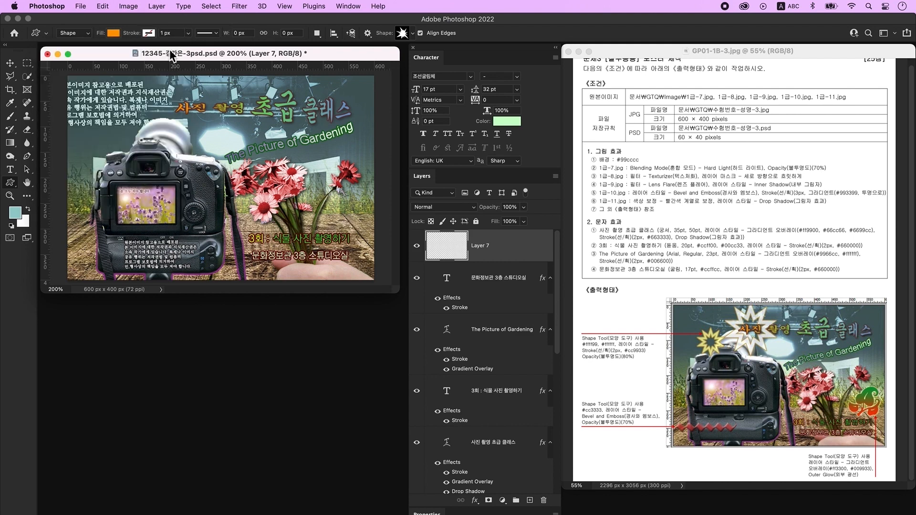
{"action": "left_click", "coordinate": [403, 33]}
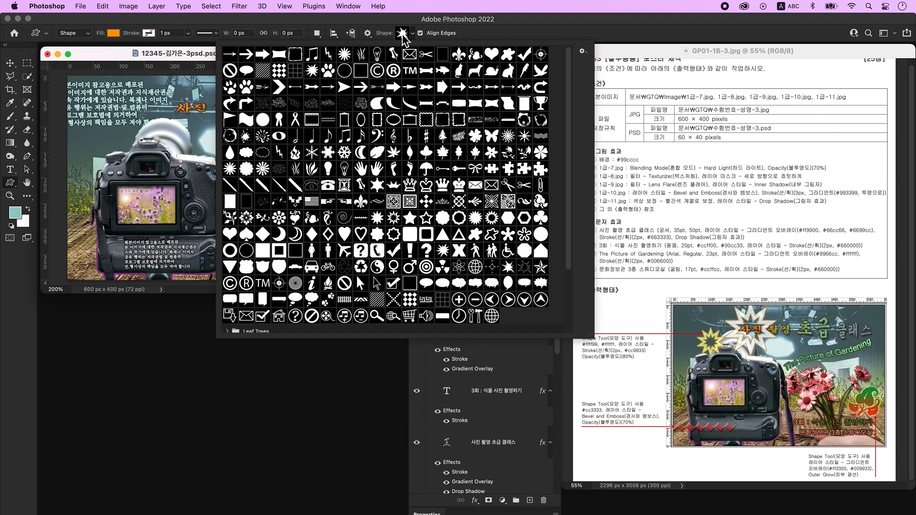
{"action": "left_click", "coordinate": [394, 219]}
{"action": "left_click", "coordinate": [184, 55]}
{"action": "left_click_drag", "start_coordinate": [89, 105], "coordinate": [135, 151]}
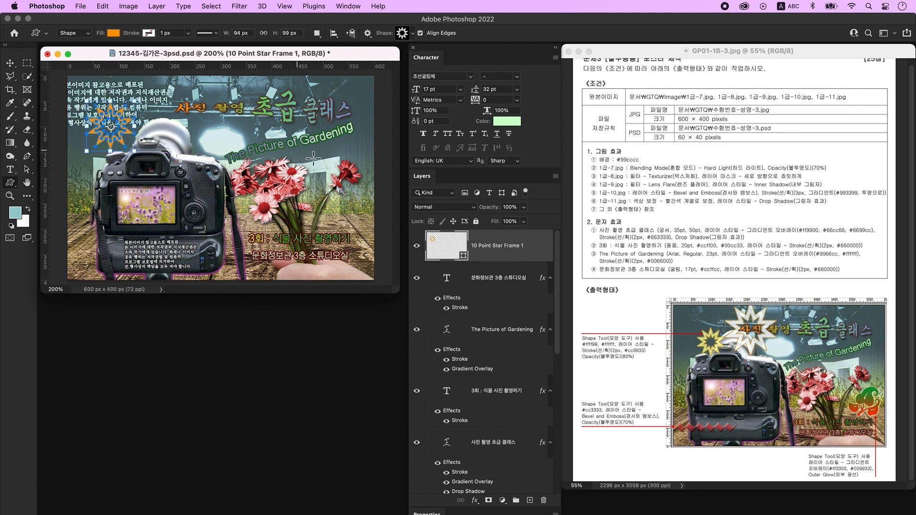
- Fill the star pale yellow #ffff99 and give it a dark red #660000 stroke
{"action": "double_click", "coordinate": [439, 248]}
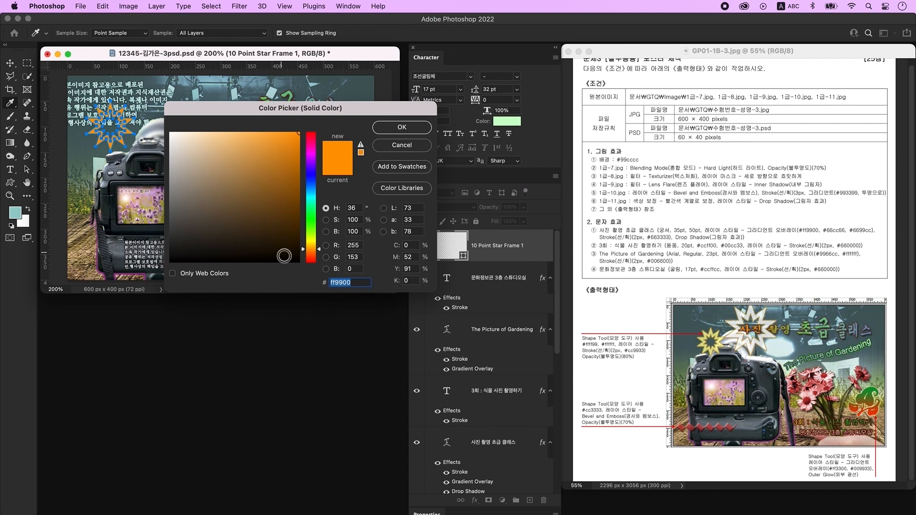
{"action": "type", "text": "ffff99"}
{"action": "key", "text": "Return"}
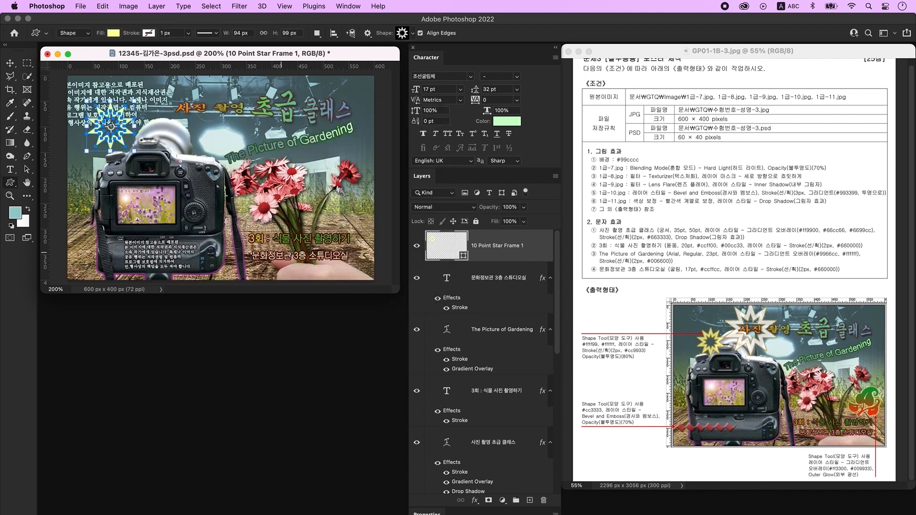
{"action": "double_click", "coordinate": [537, 240]}
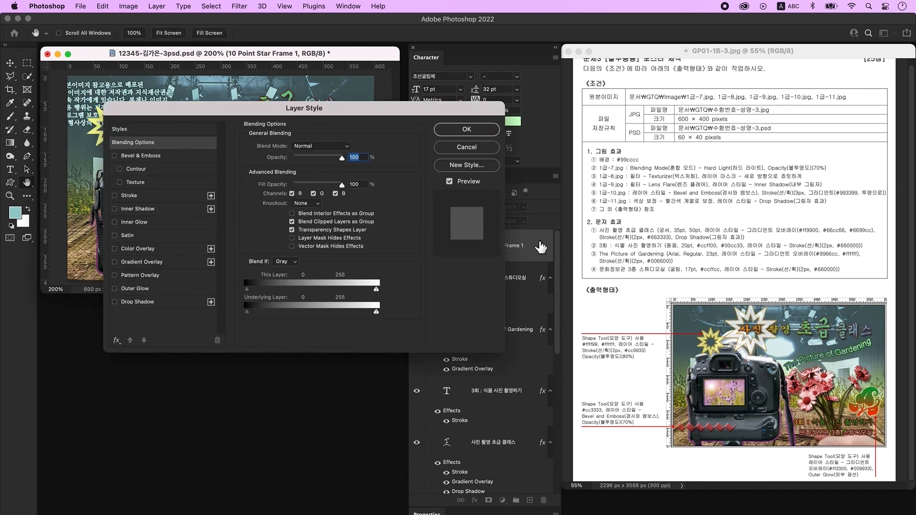
{"action": "left_click", "coordinate": [145, 197]}
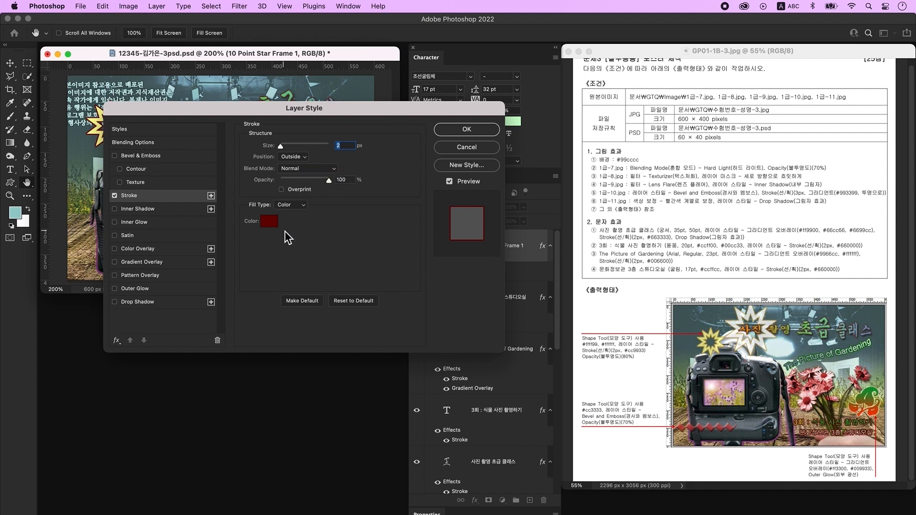
{"action": "left_click", "coordinate": [272, 224]}
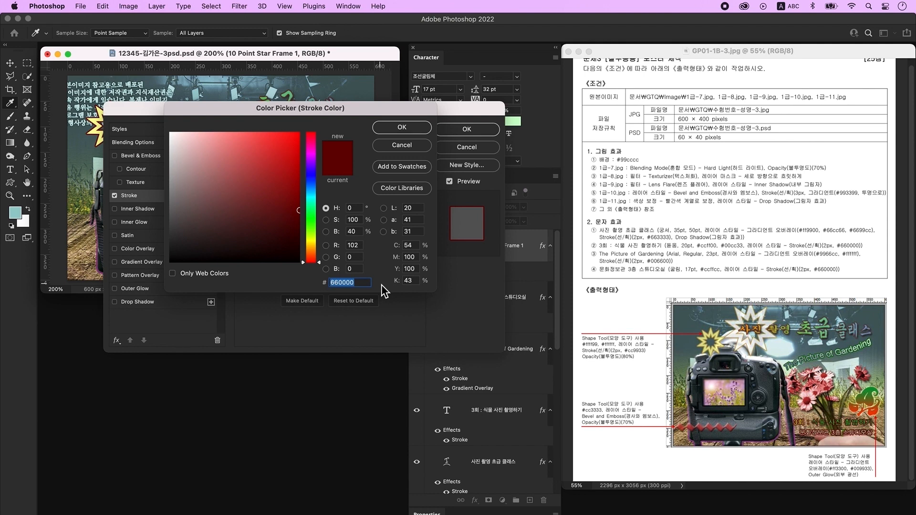
{"action": "key", "text": "Return"}
{"action": "key", "text": "Return"}
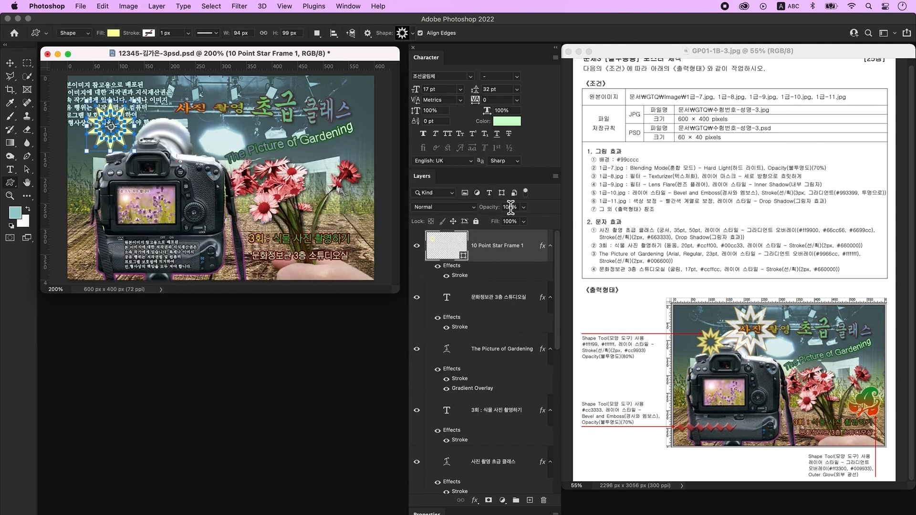
- Set the star layer's opacity to 80% and shrink the star to about 80%
{"action": "left_click", "coordinate": [512, 208]}
{"action": "type", "text": "80"}
{"action": "key", "text": "super+t"}
{"action": "left_click_drag", "start_coordinate": [110, 101], "coordinate": [118, 116]}
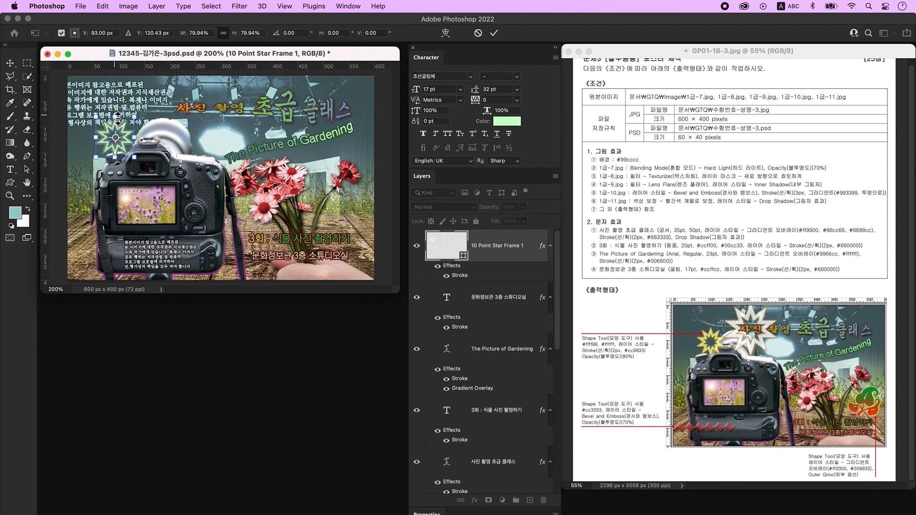
- Duplicate the star, enlarge the copy to about 131%, and place it near the top title
{"action": "key", "text": "Return"}
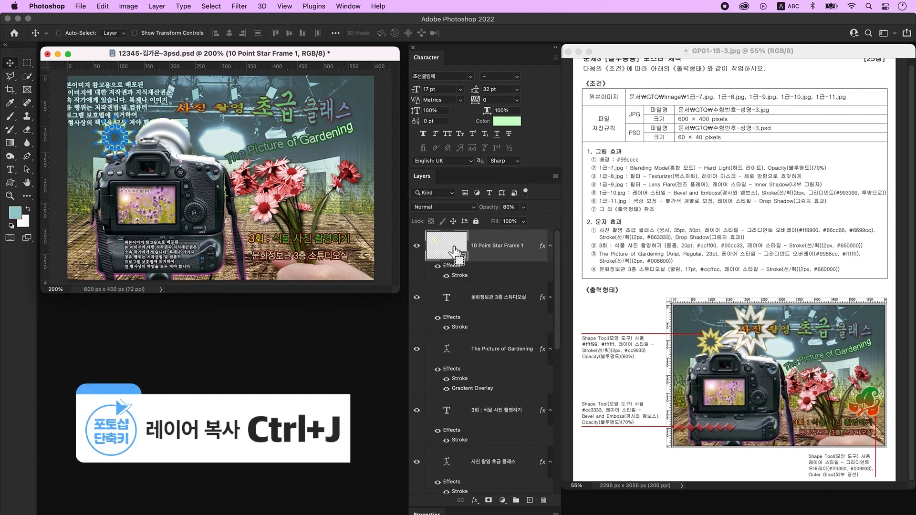
{"action": "key", "text": "super+j"}
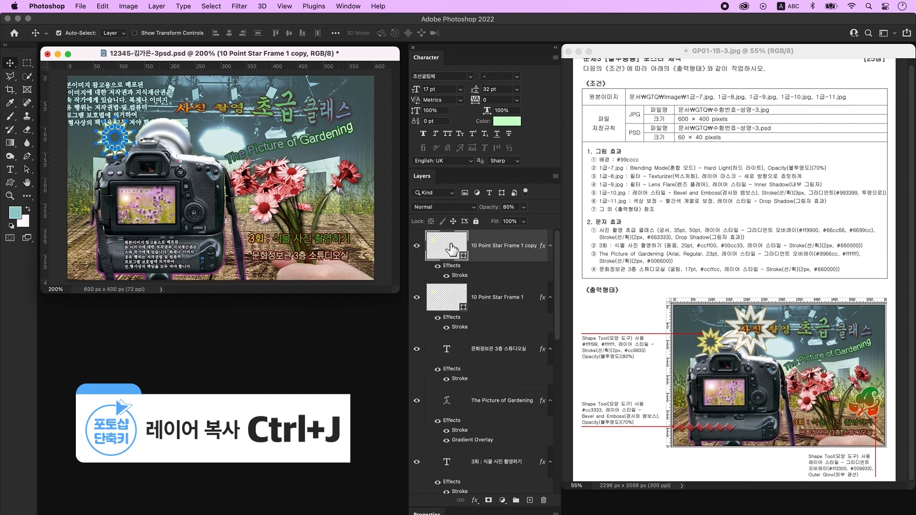
{"action": "key", "text": "super+t"}
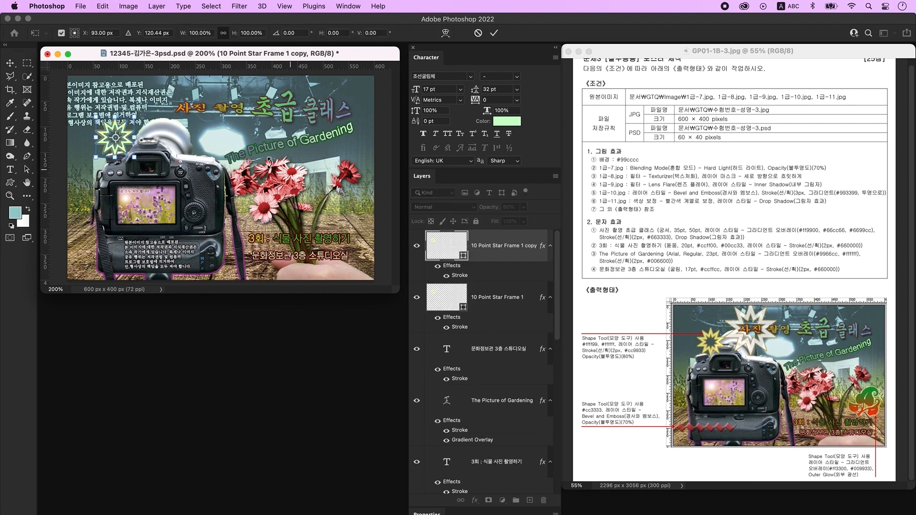
{"action": "left_click_drag", "start_coordinate": [137, 118], "coordinate": [178, 118]}
{"action": "left_click_drag", "start_coordinate": [169, 86], "coordinate": [170, 72]}
{"action": "key", "text": "Return"}
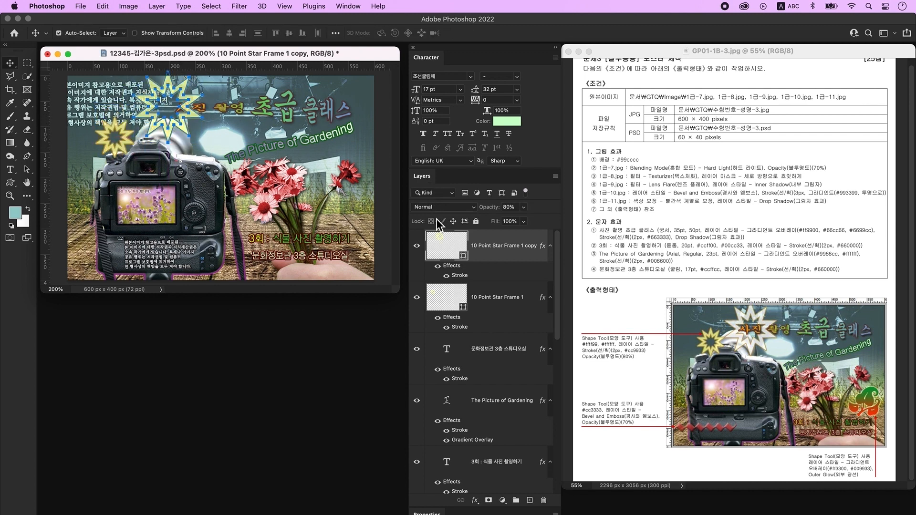
- Keep the copy's pale yellow fill, send it behind the title text, and reselect the original star
{"action": "double_click", "coordinate": [444, 247]}
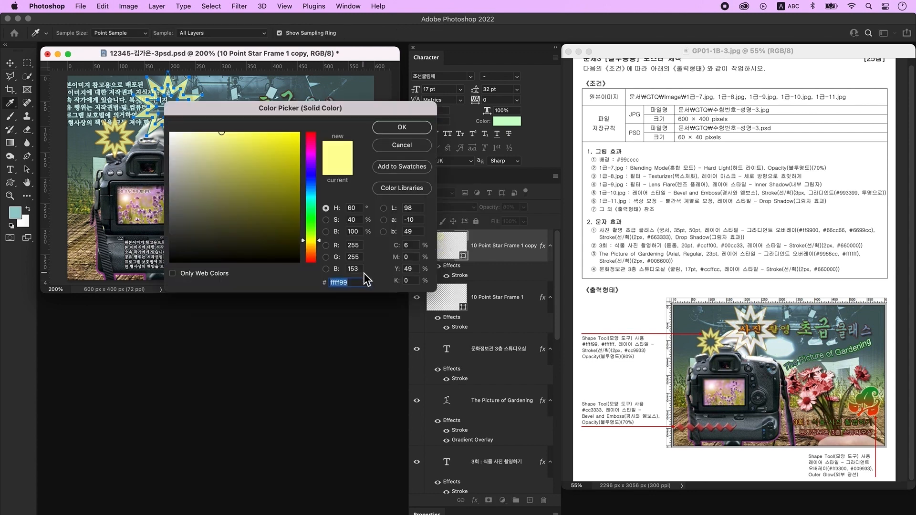
{"action": "left_click", "coordinate": [356, 285]}
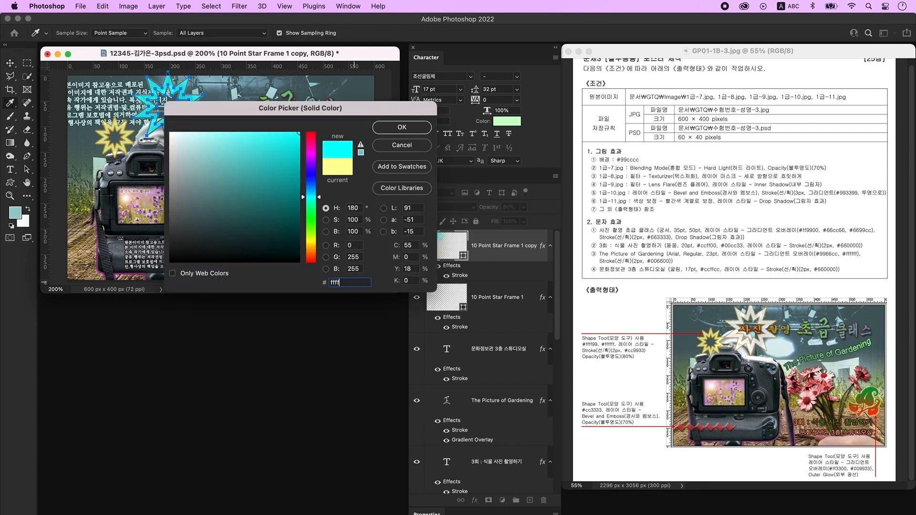
{"action": "key", "text": "Return"}
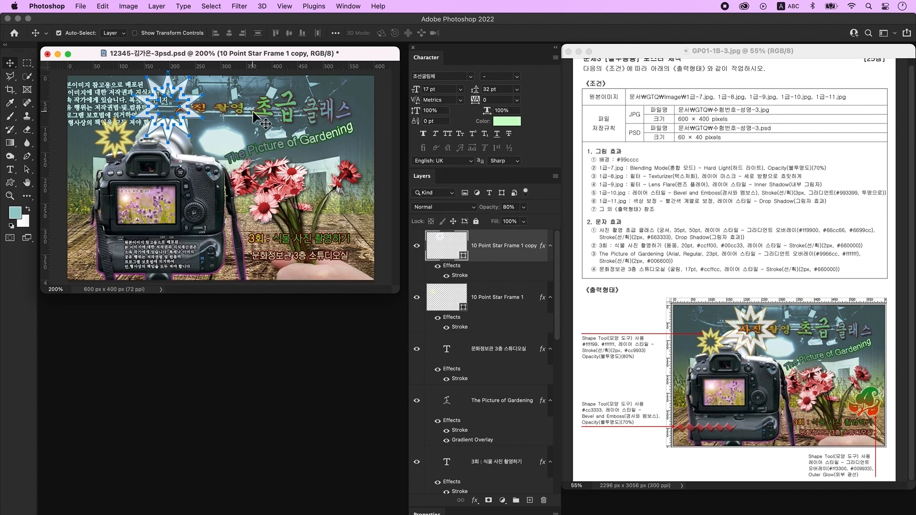
{"action": "key", "text": "super+bracketleft"}
{"action": "key", "text": "super+bracketleft"}
{"action": "key", "text": "super+bracketleft"}
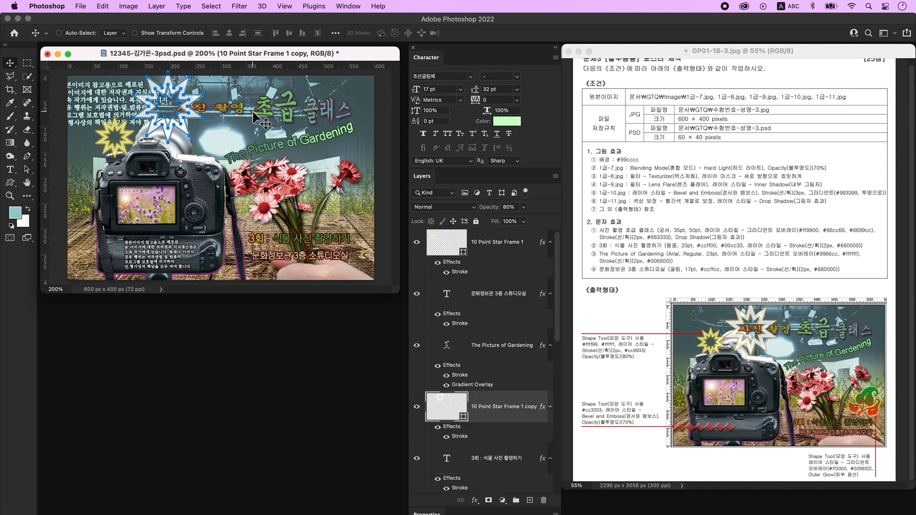
{"action": "key", "text": "super+bracketleft"}
{"action": "key", "text": "super+bracketleft"}
{"action": "key", "text": "super+bracketleft"}
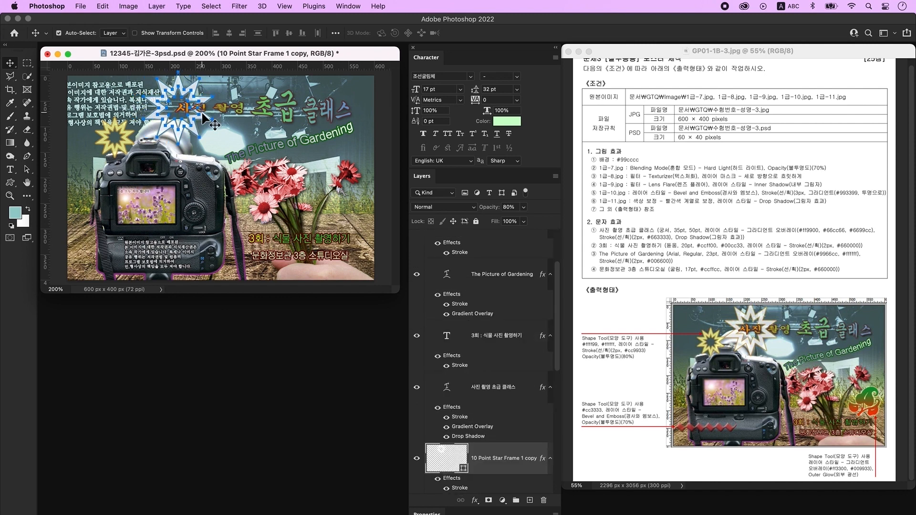
{"action": "left_click", "coordinate": [252, 190]}
{"action": "scroll", "coordinate": [501, 310], "scroll_direction": "up", "scroll_amount": 10}
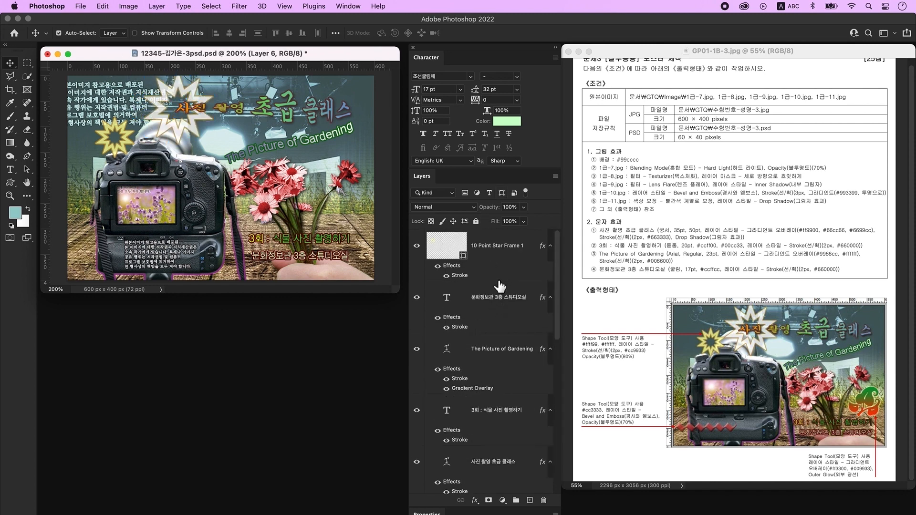
{"action": "left_click", "coordinate": [493, 245]}
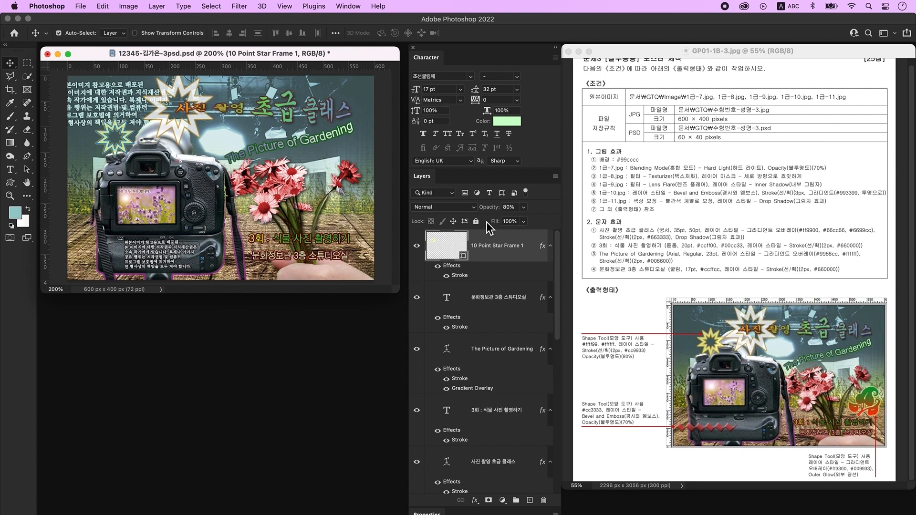
- Draw a ZigZag custom shape band on a new layer at the photo's lower left
{"action": "left_click", "coordinate": [530, 501]}
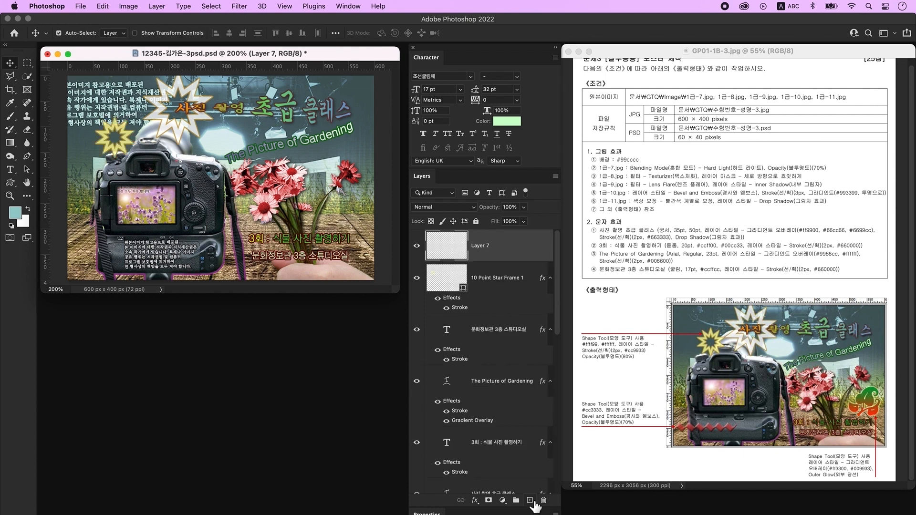
{"action": "left_click", "coordinate": [10, 184]}
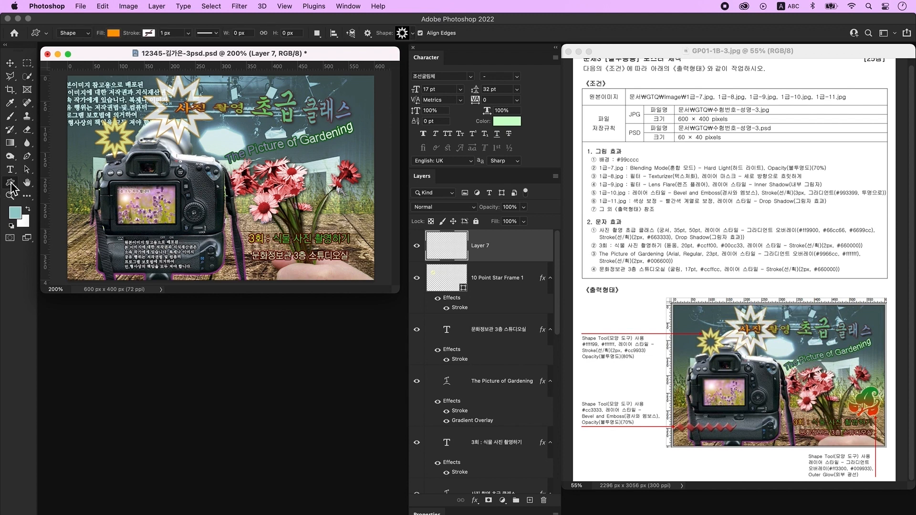
{"action": "left_click", "coordinate": [402, 33]}
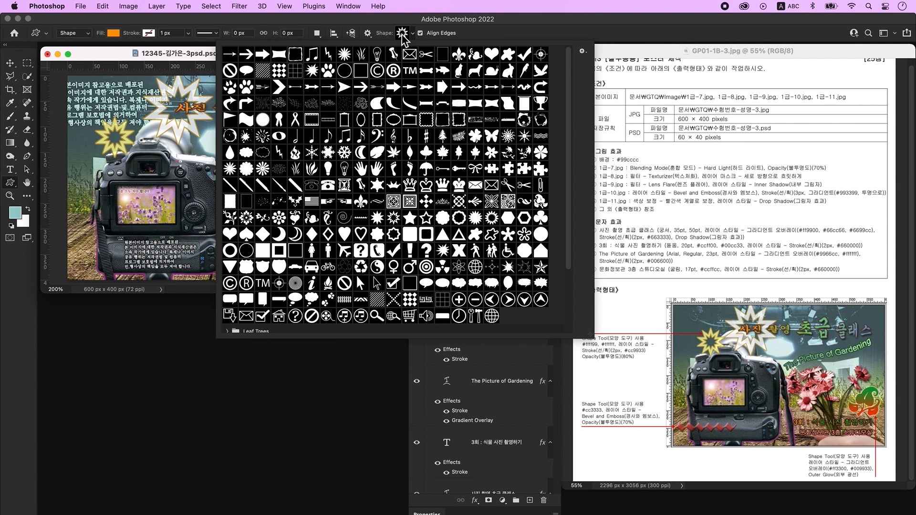
{"action": "left_click", "coordinate": [361, 218]}
{"action": "left_click", "coordinate": [166, 58]}
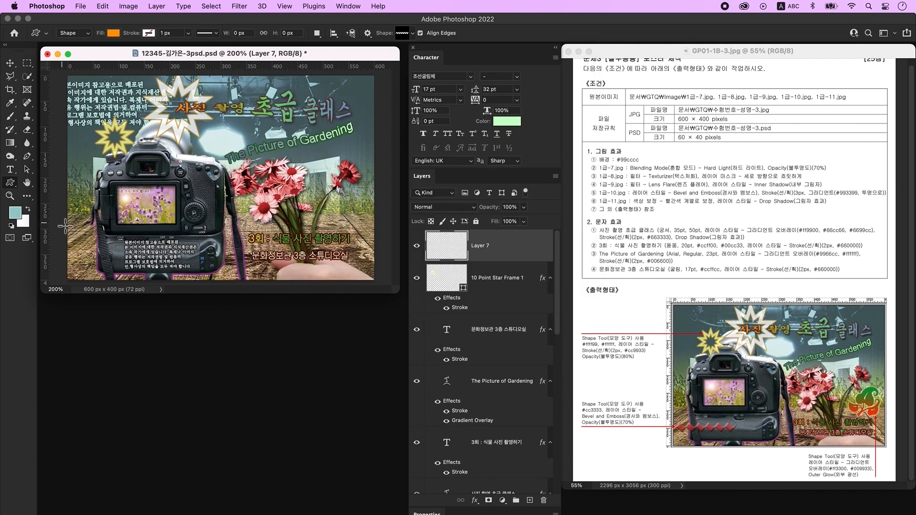
{"action": "left_click_drag", "start_coordinate": [63, 233], "coordinate": [166, 247]}
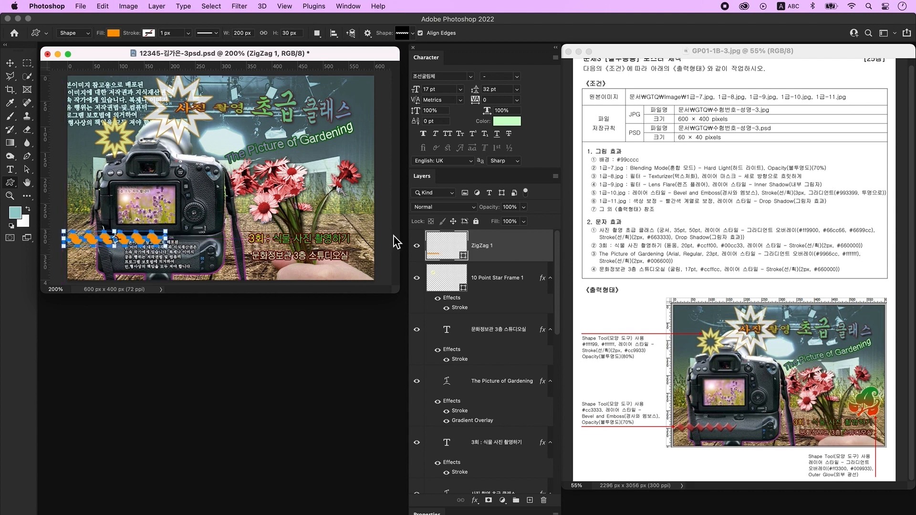
- Fill the zigzag red #cc3333, add Bevel & Emboss, and set its opacity to 70%
{"action": "double_click", "coordinate": [438, 247]}
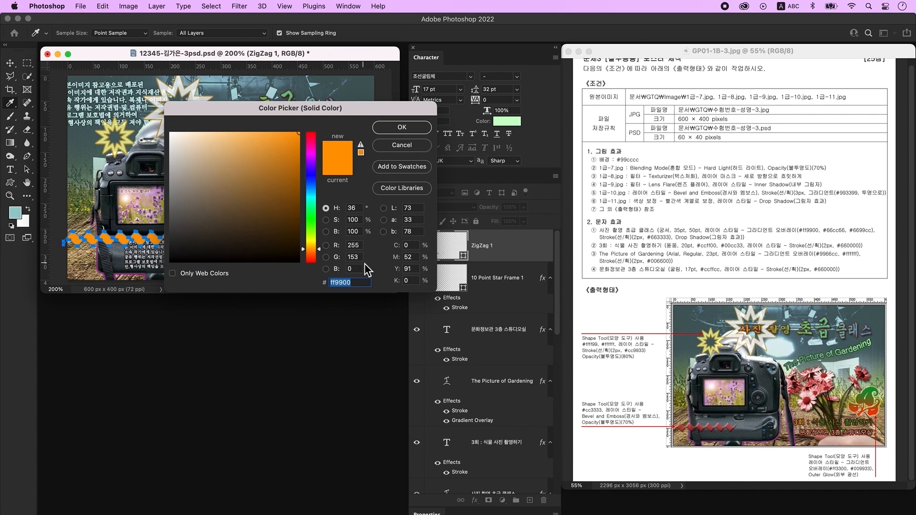
{"action": "type", "text": "cc3333"}
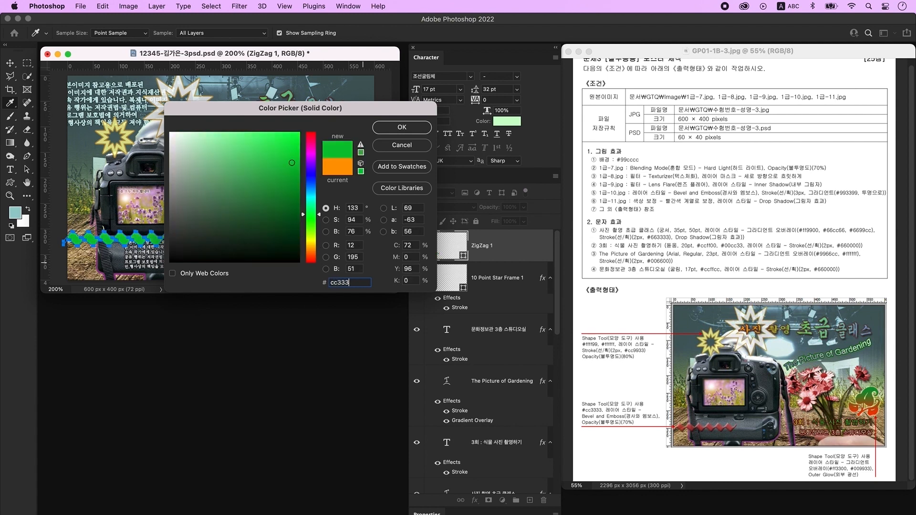
{"action": "key", "text": "Return"}
{"action": "double_click", "coordinate": [521, 256]}
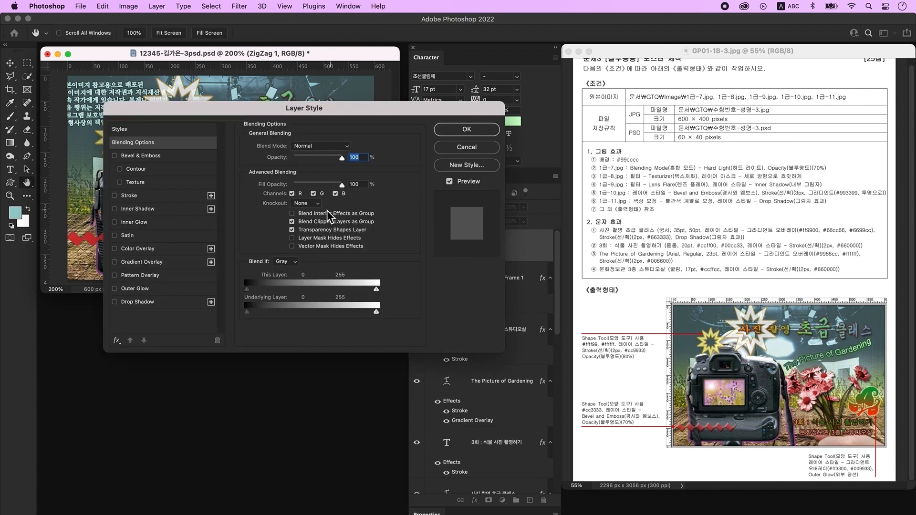
{"action": "left_click", "coordinate": [132, 157]}
{"action": "left_click", "coordinate": [467, 129]}
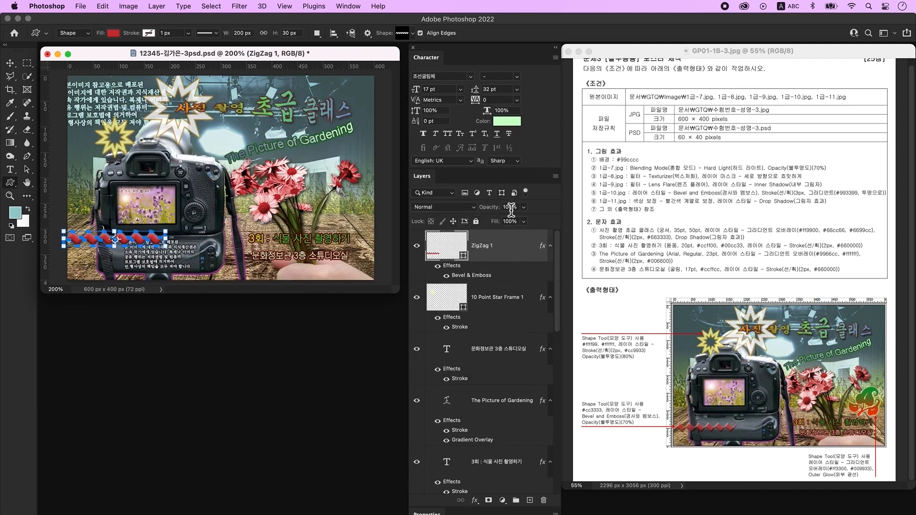
{"action": "type", "text": "70"}
{"action": "key", "text": "Return"}
- Draw a Leaf Ornament 3 custom shape on a new layer to the right of the flowers
{"action": "key", "text": "v"}
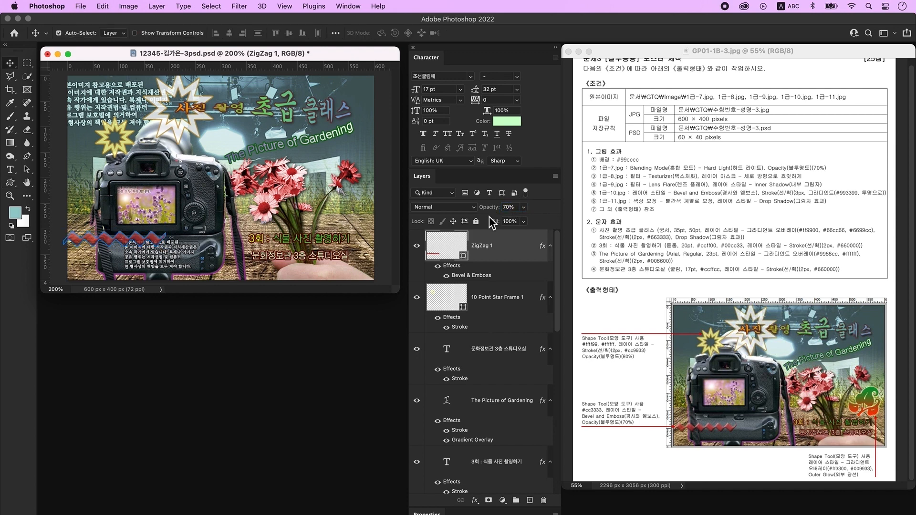
{"action": "left_click", "coordinate": [530, 501]}
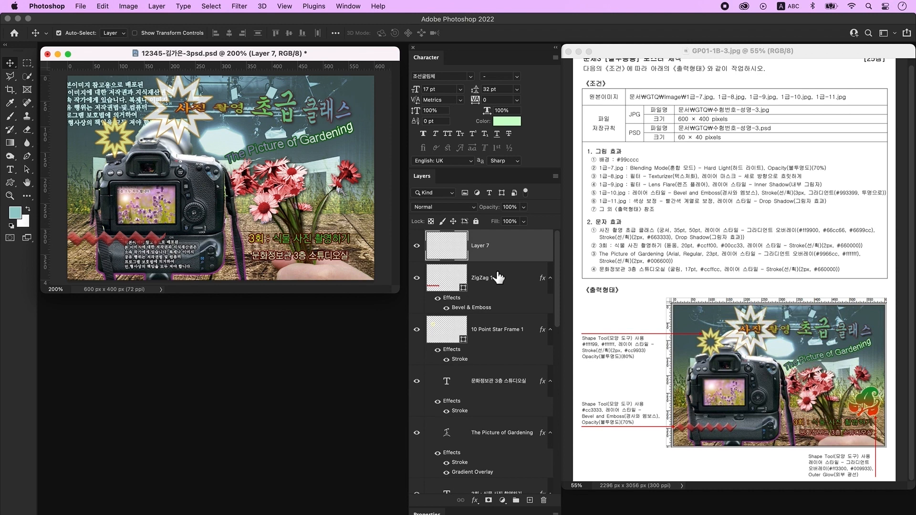
{"action": "left_click", "coordinate": [10, 183]}
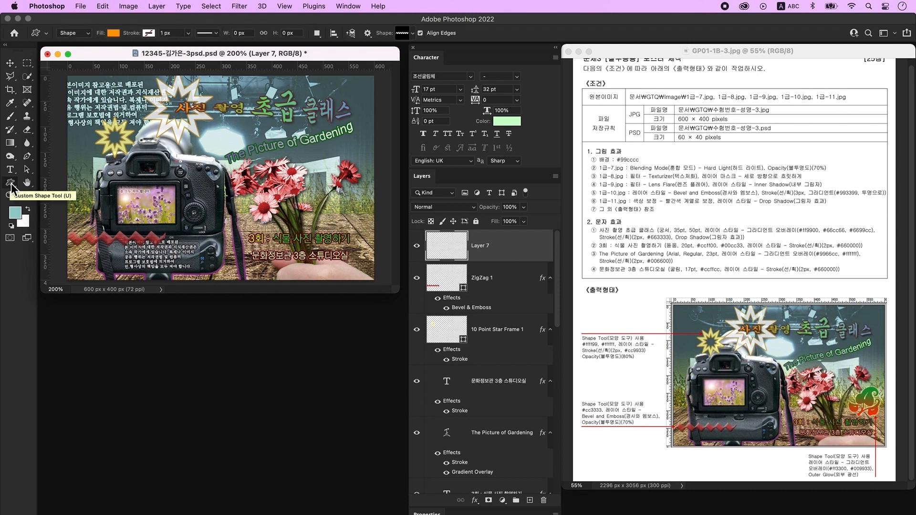
{"action": "left_click", "coordinate": [403, 34]}
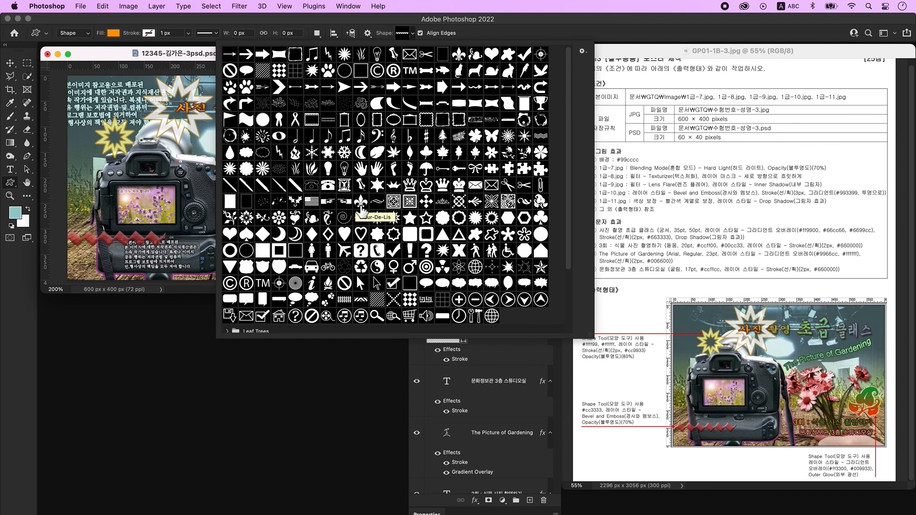
{"action": "left_click", "coordinate": [540, 202]}
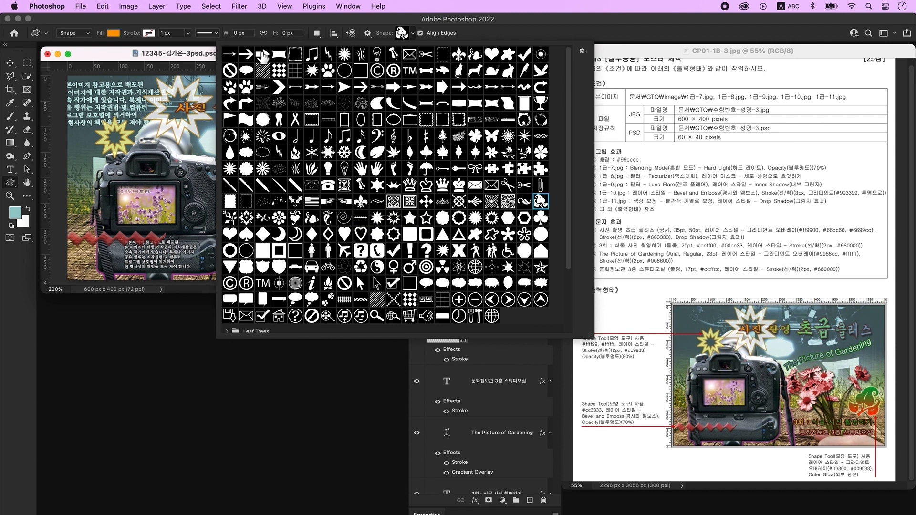
{"action": "left_click", "coordinate": [201, 62]}
{"action": "left_click_drag", "start_coordinate": [319, 187], "coordinate": [367, 236]}
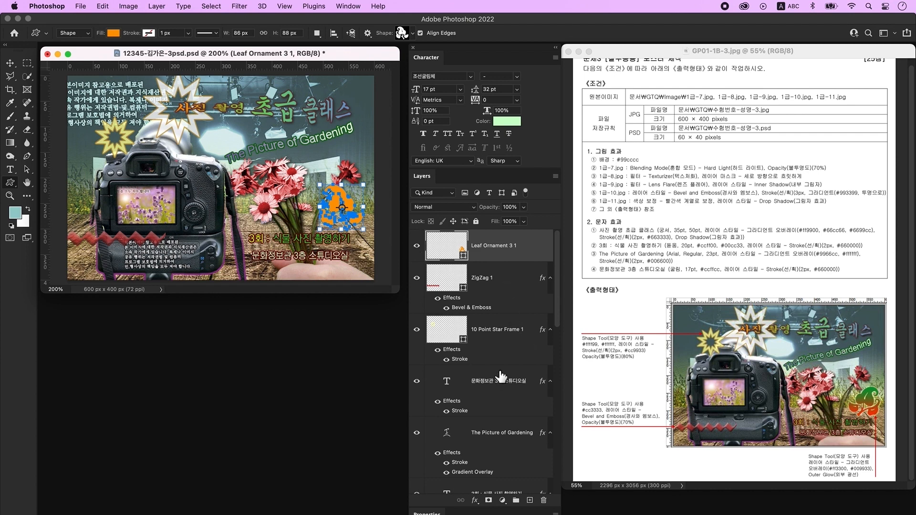
- Give the ornament a Gradient Overlay running from red #ff3300 to green #009933
{"action": "double_click", "coordinate": [531, 251]}
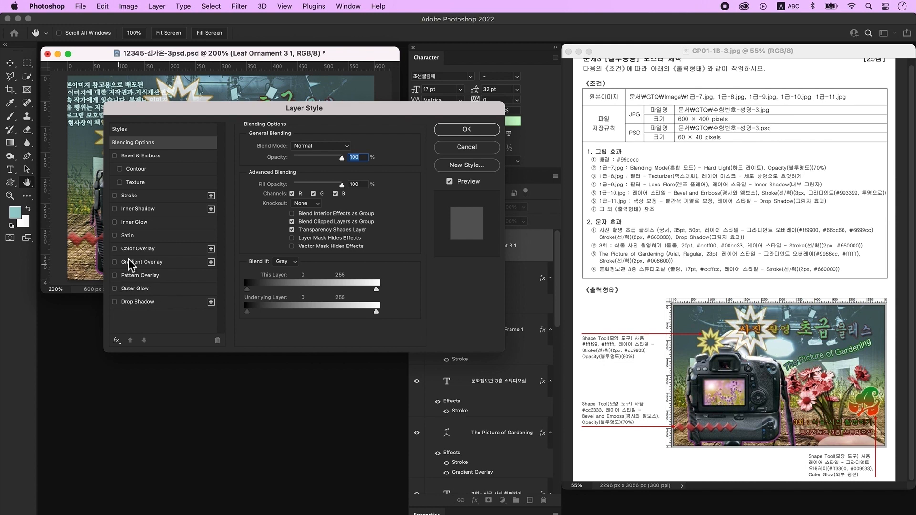
{"action": "left_click", "coordinate": [151, 263]}
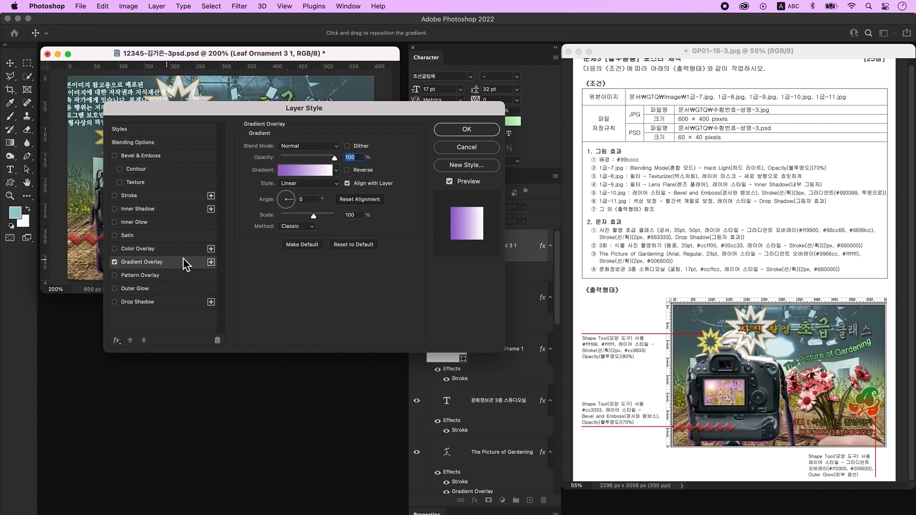
{"action": "left_click", "coordinate": [307, 175]}
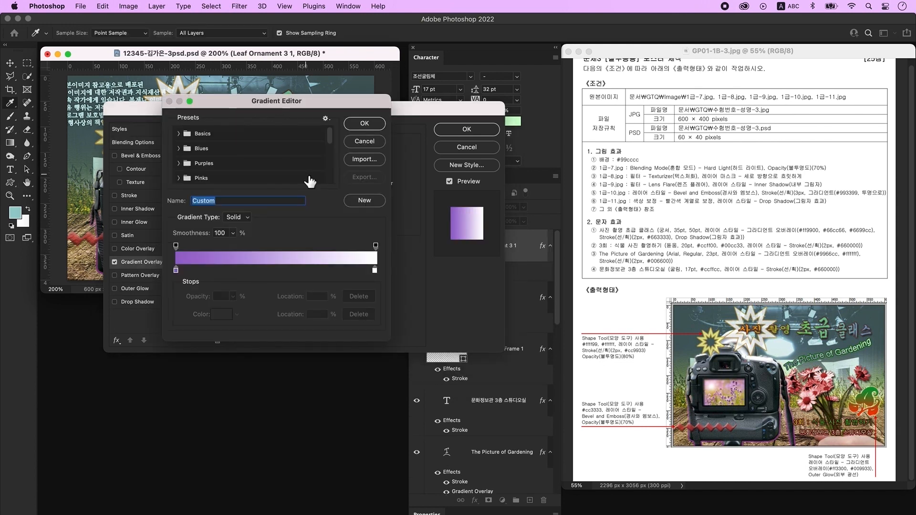
{"action": "left_click", "coordinate": [176, 271]}
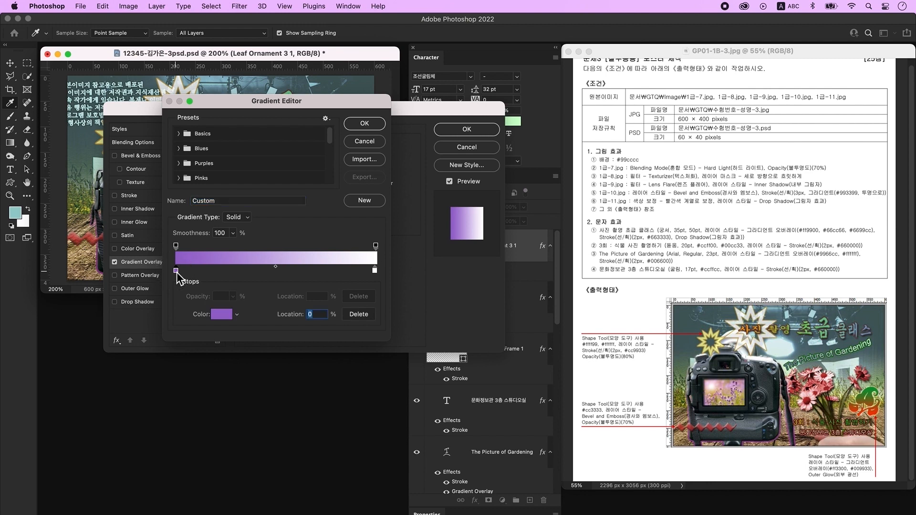
{"action": "double_click", "coordinate": [177, 270]}
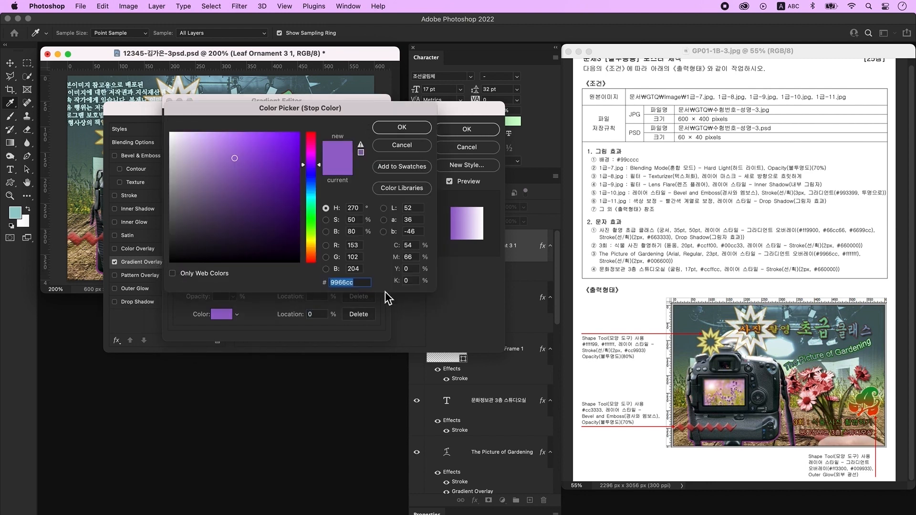
{"action": "type", "text": "ff3300"}
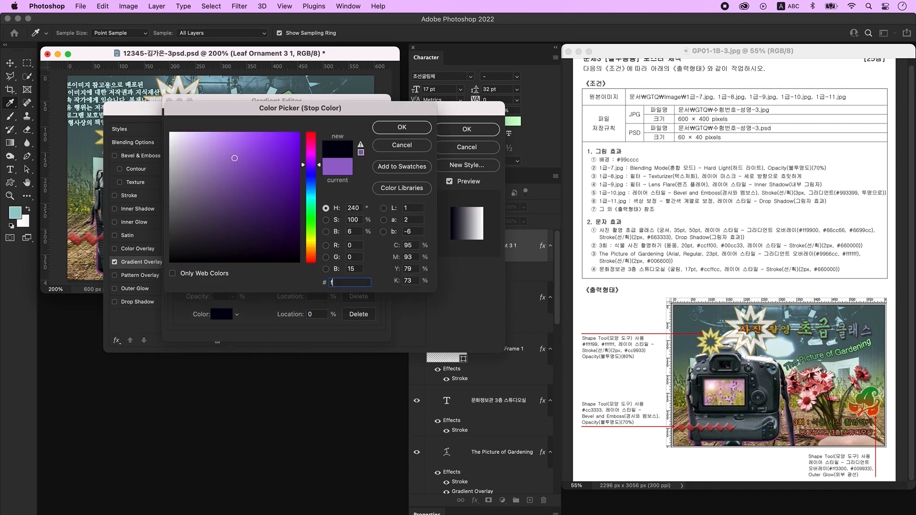
{"action": "key", "text": "Return"}
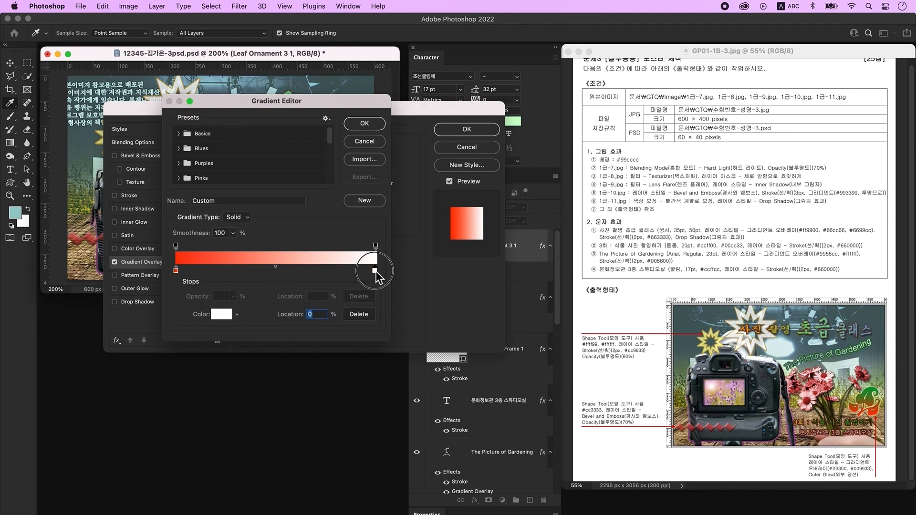
{"action": "double_click", "coordinate": [375, 271]}
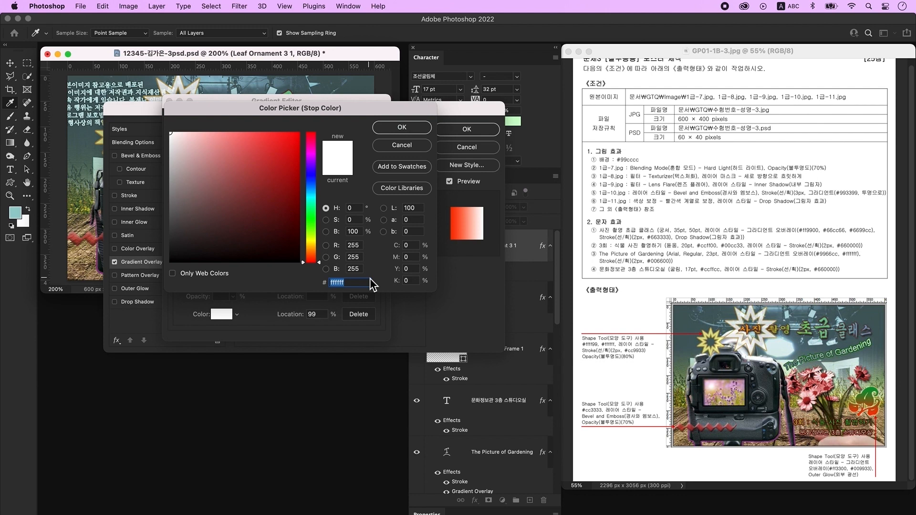
{"action": "type", "text": "009933"}
{"action": "key", "text": "Return"}
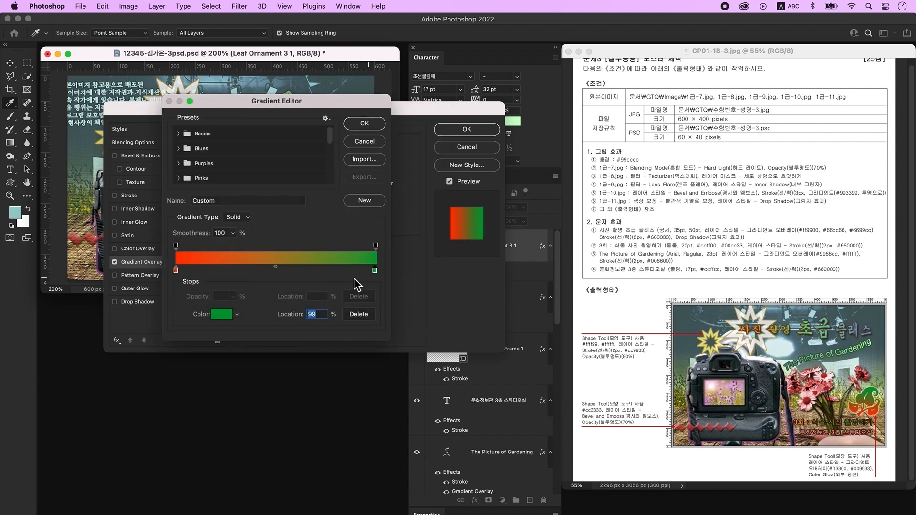
{"action": "left_click", "coordinate": [365, 125]}
- Set the gradient angle to 90° and turn on Outer Glow for the ornament
{"action": "type", "text": "90"}
{"action": "key", "text": "Tab"}
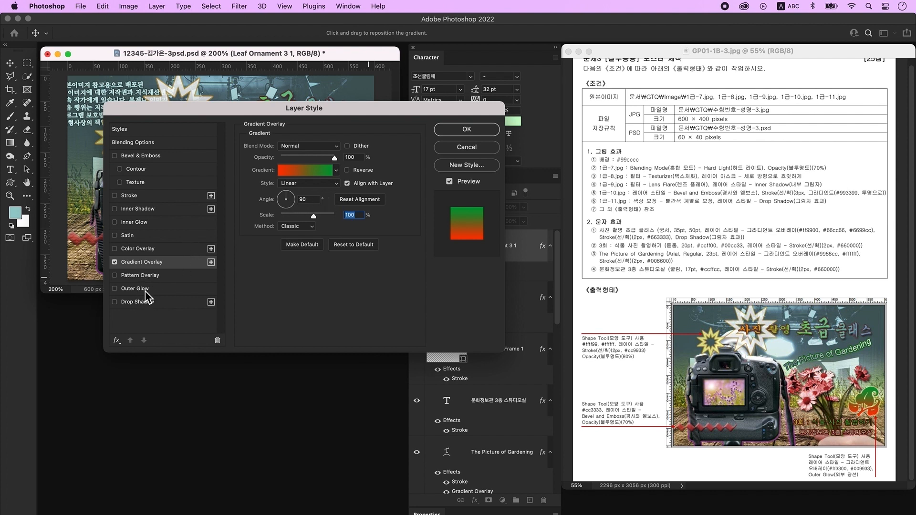
{"action": "left_click", "coordinate": [180, 288]}
- Apply the ornament's layer styles and flip the leaf ornament horizontally
{"action": "left_click", "coordinate": [466, 130]}
{"action": "key", "text": "super+t"}
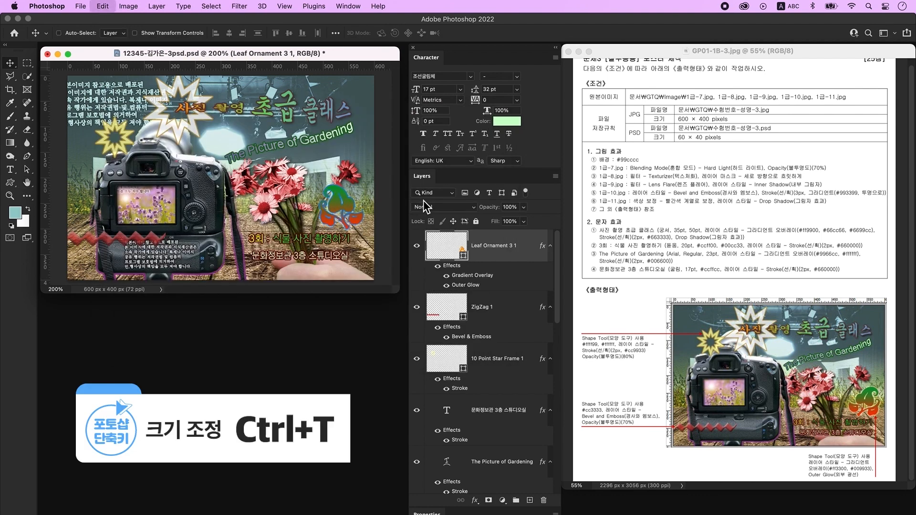
{"action": "right_click", "coordinate": [343, 194]}
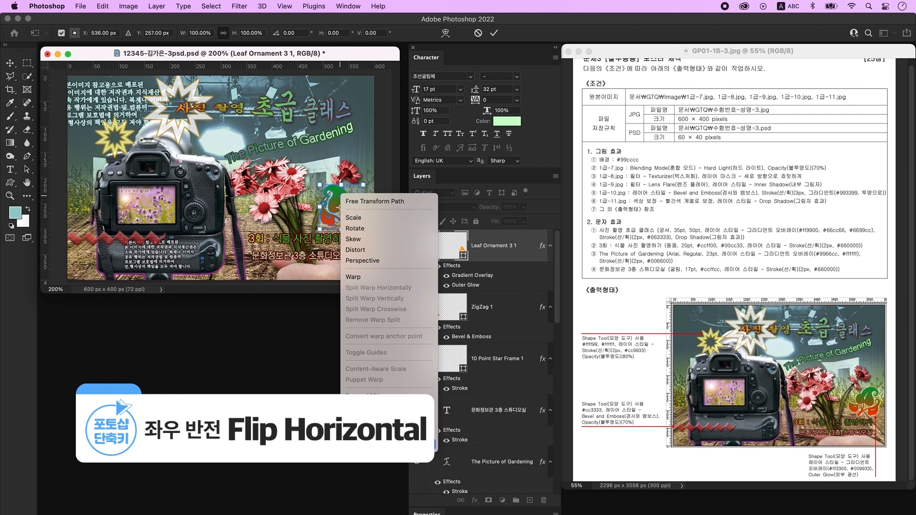
{"action": "left_click", "coordinate": [367, 433]}
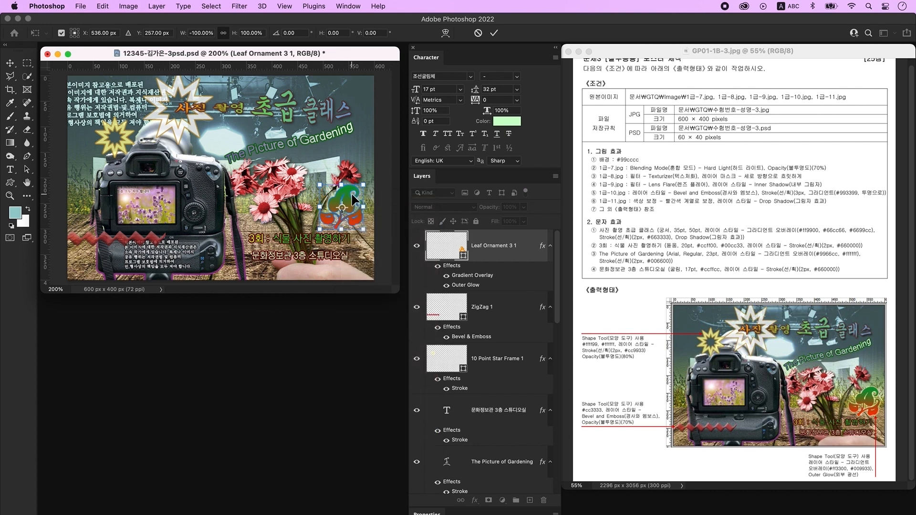
{"action": "key", "text": "Return"}
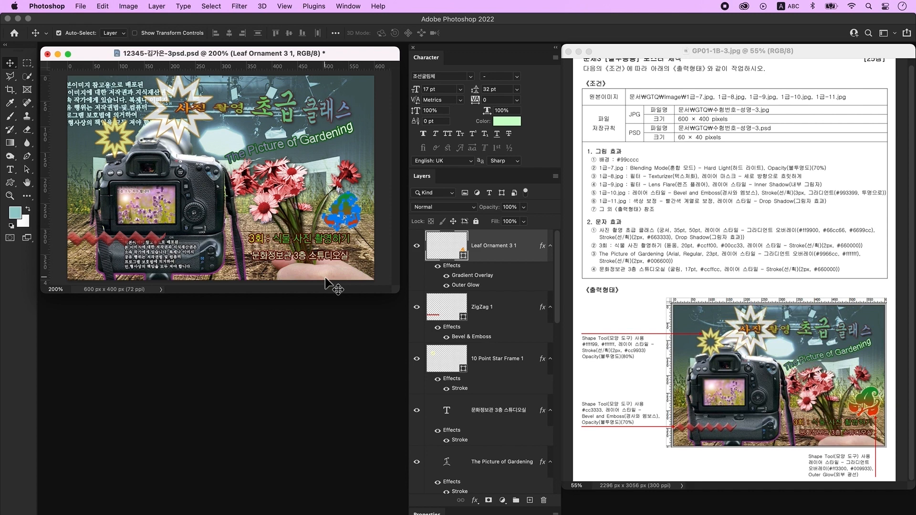
- Select the red zigzag shape and nudge it down and to the left
{"action": "left_click", "coordinate": [180, 128]}
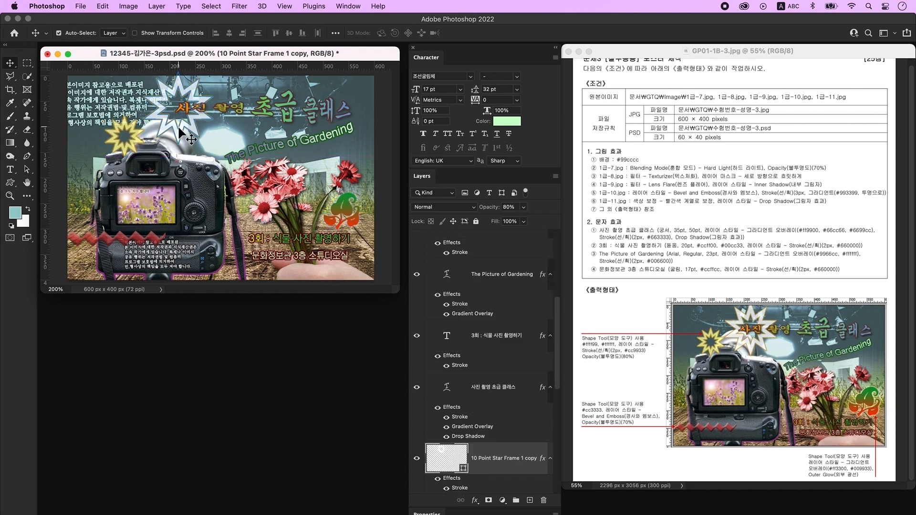
{"action": "left_click", "coordinate": [347, 139]}
{"action": "left_click", "coordinate": [153, 241]}
{"action": "key", "text": "super+t"}
{"action": "left_click_drag", "start_coordinate": [152, 241], "coordinate": [142, 258]}
{"action": "key", "text": "Return"}
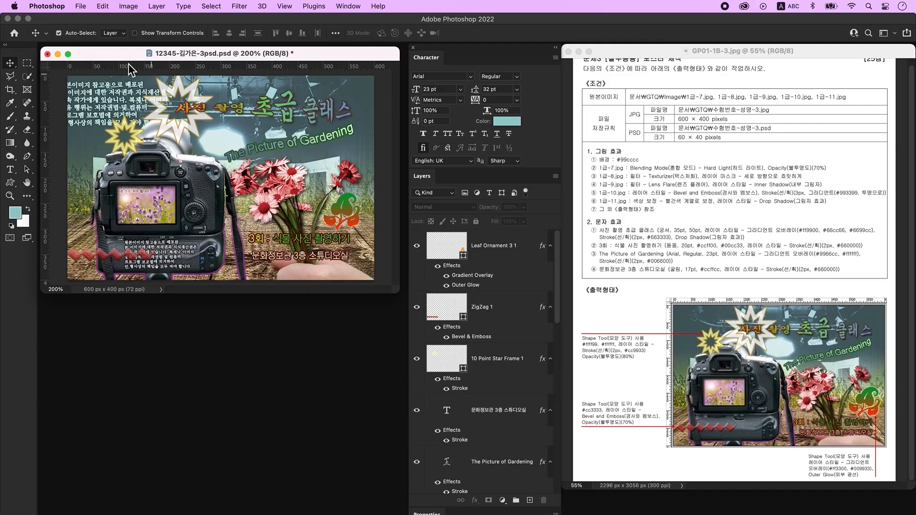
- Save a JPEG copy of the composite at quality 12 (Maximum)
{"action": "left_click", "coordinate": [81, 6]}
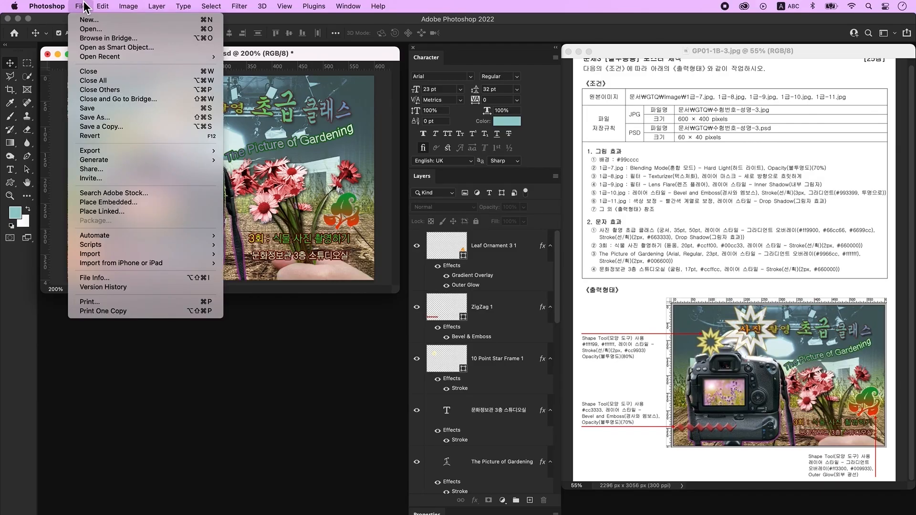
{"action": "left_click", "coordinate": [121, 130]}
{"action": "left_click", "coordinate": [536, 387]}
{"action": "left_click", "coordinate": [502, 317]}
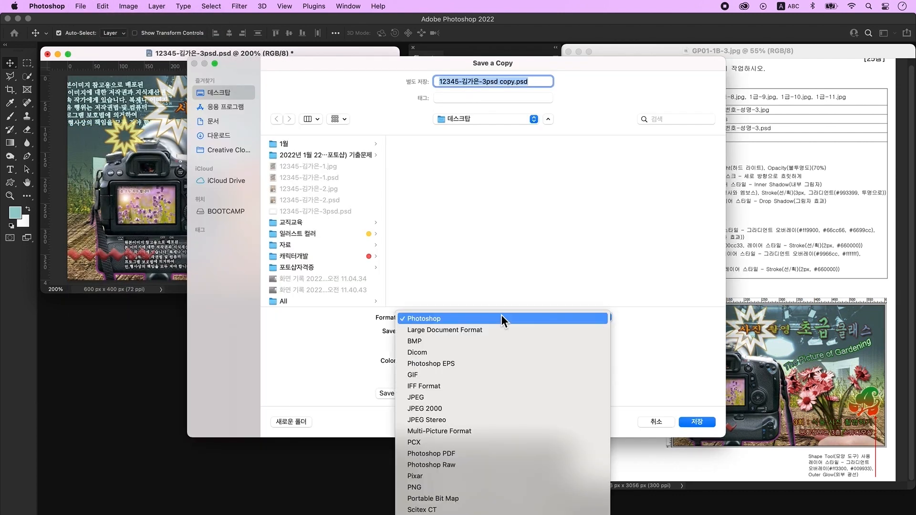
{"action": "left_click", "coordinate": [471, 401]}
{"action": "key", "text": "Return"}
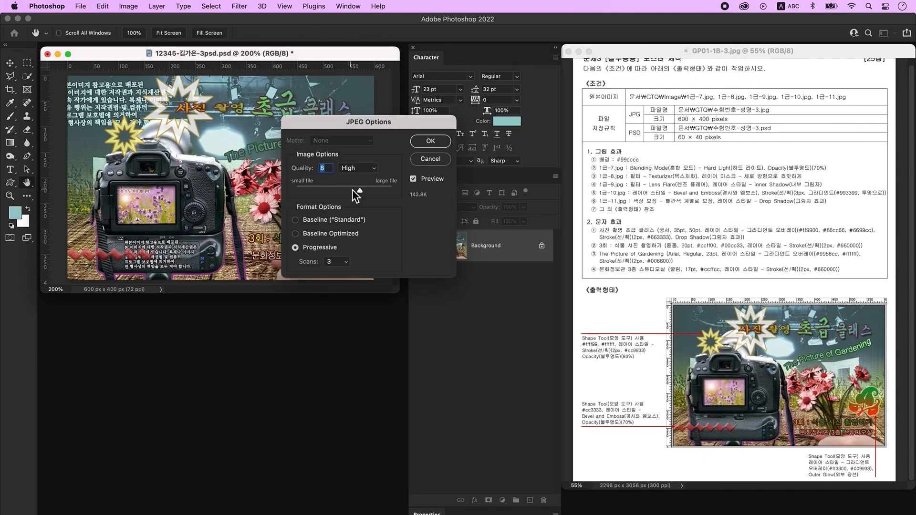
{"action": "left_click_drag", "start_coordinate": [361, 192], "coordinate": [415, 191]}
{"action": "left_click", "coordinate": [440, 143]}
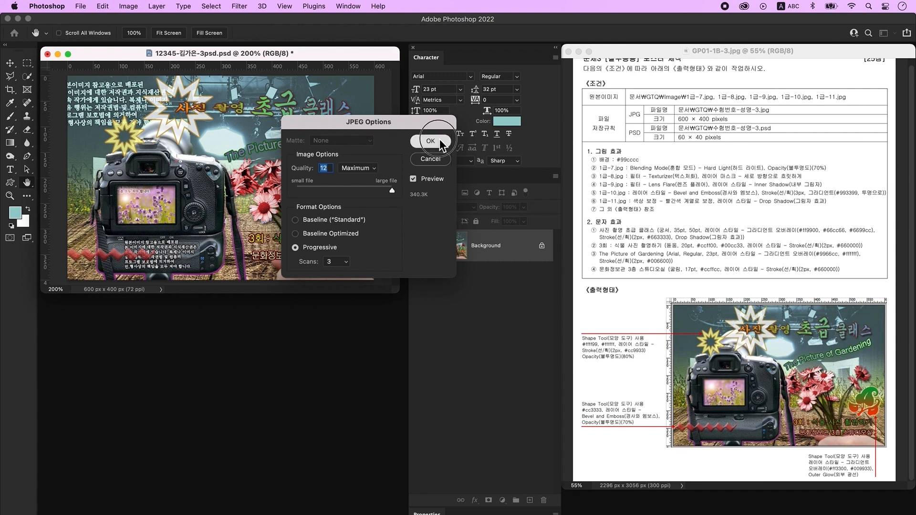
- Resize the image to 60 x 40 pixels and save the PSD with maximum compatibility
{"action": "left_click", "coordinate": [127, 7]}
{"action": "left_click", "coordinate": [148, 82]}
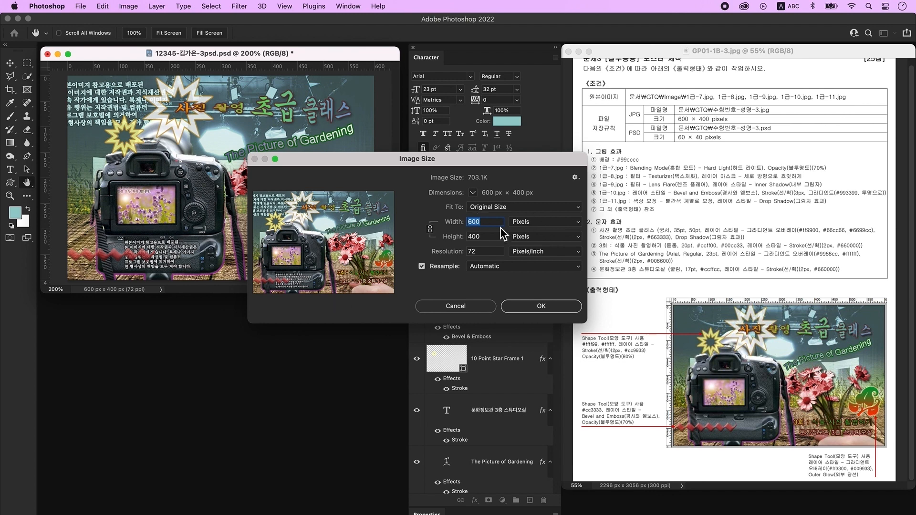
{"action": "type", "text": "60"}
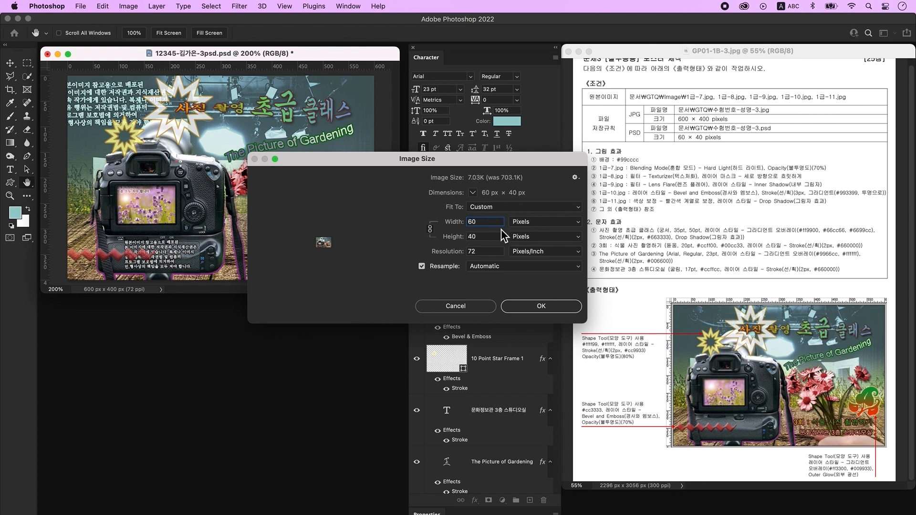
{"action": "left_click", "coordinate": [539, 308]}
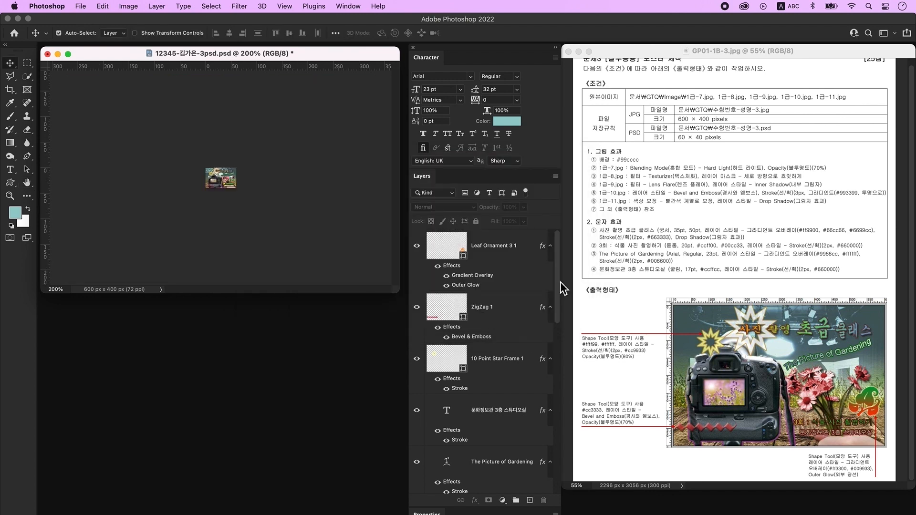
{"action": "left_click", "coordinate": [80, 5]}
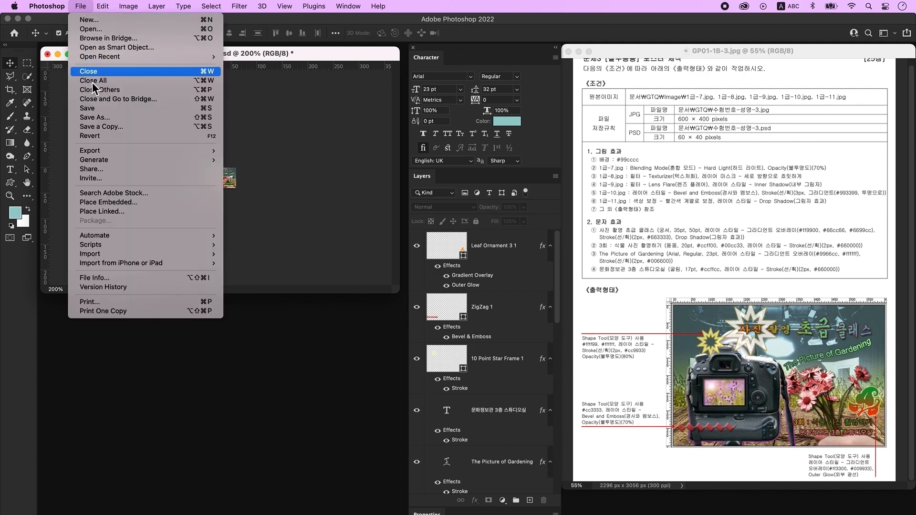
{"action": "left_click", "coordinate": [90, 108]}
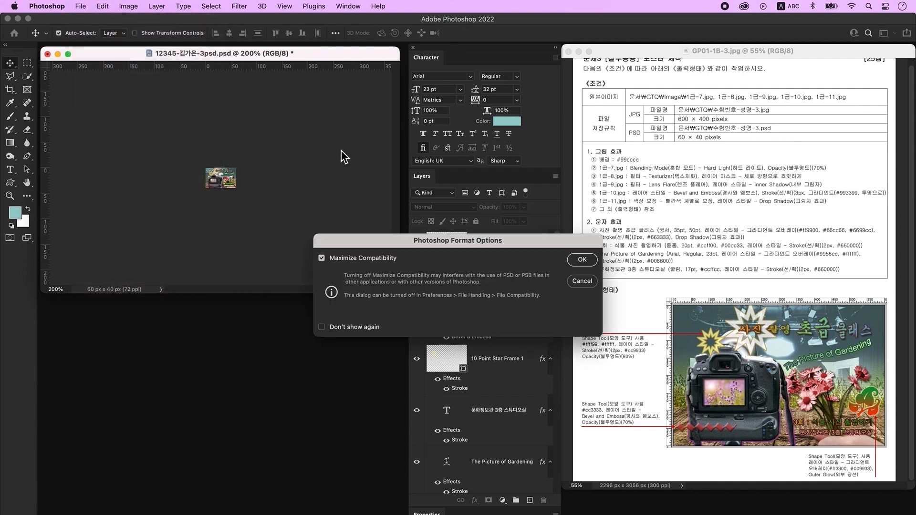
{"action": "left_click", "coordinate": [587, 261]}
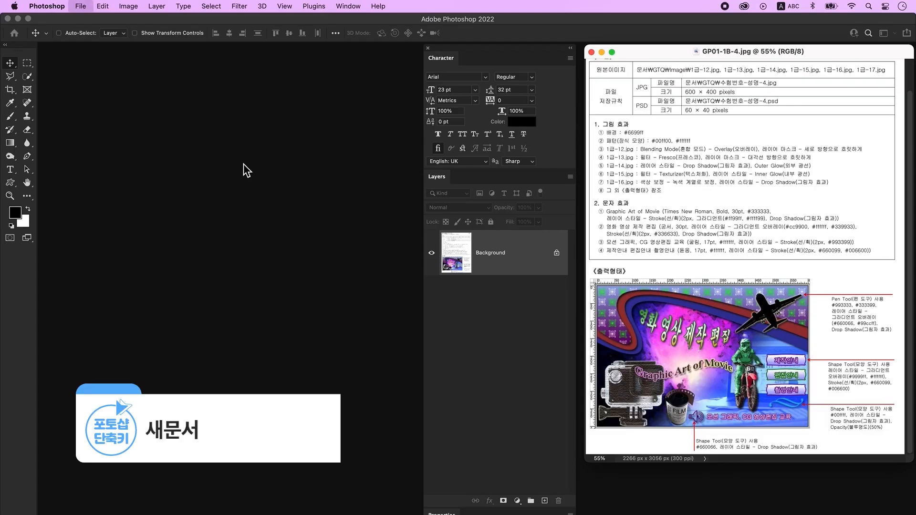
- Open a new document preset of 600 x 400 px at 72 ppi, RGB 8-bit
{"action": "key", "text": "cmd+n"}
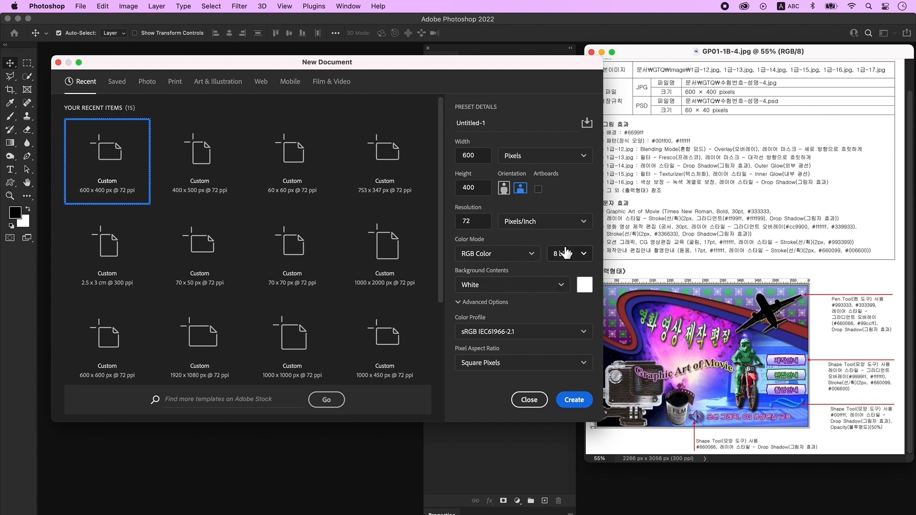
- Create the 600 x 400 document, zoom to 200% and show the rulers
{"action": "left_click", "coordinate": [576, 401]}
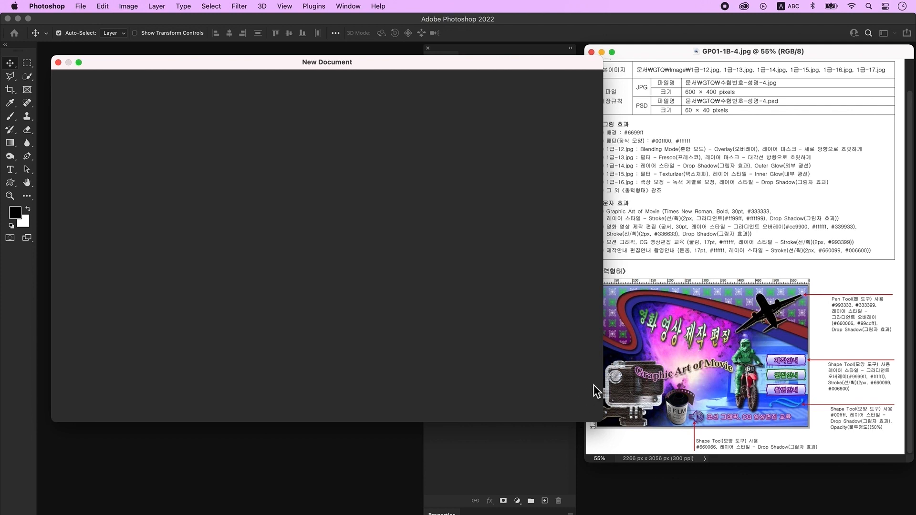
{"action": "key", "text": "super+plus"}
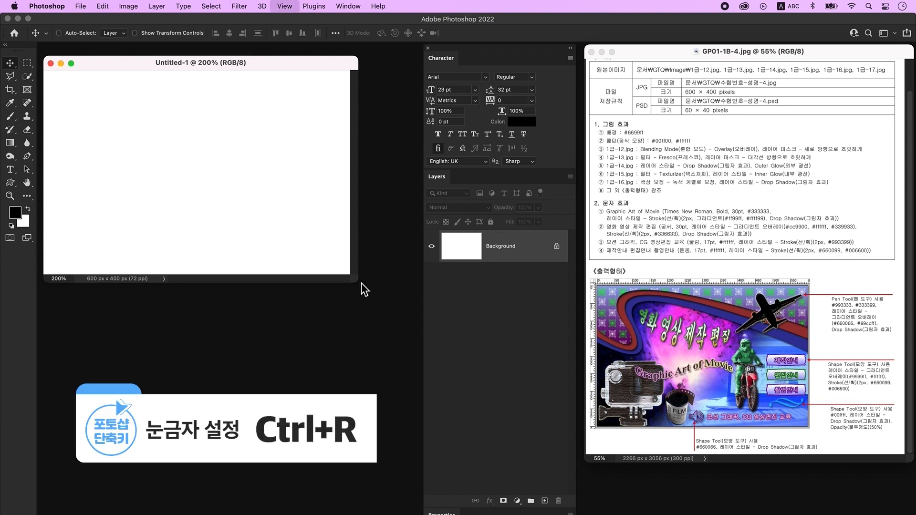
{"action": "key", "text": "super+r"}
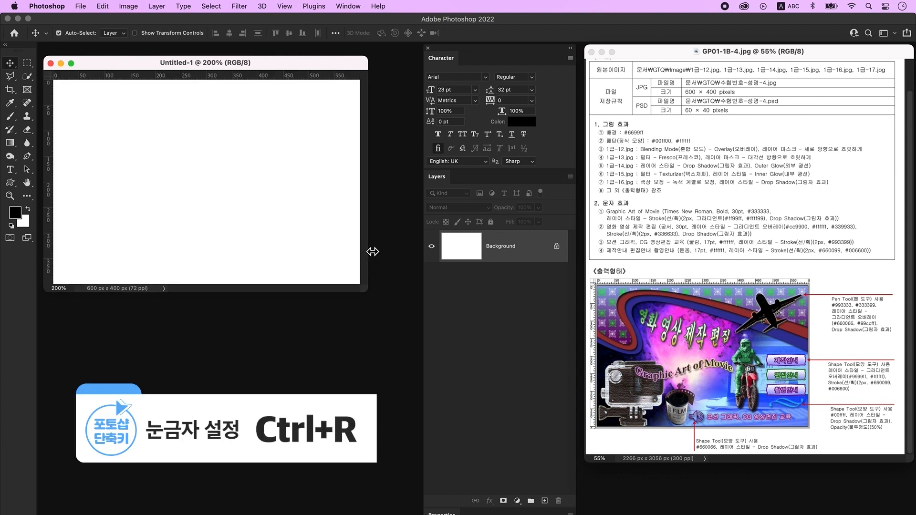
- Save the document to the computer as a PSD named with the examinee number and name
{"action": "left_click", "coordinate": [81, 7]}
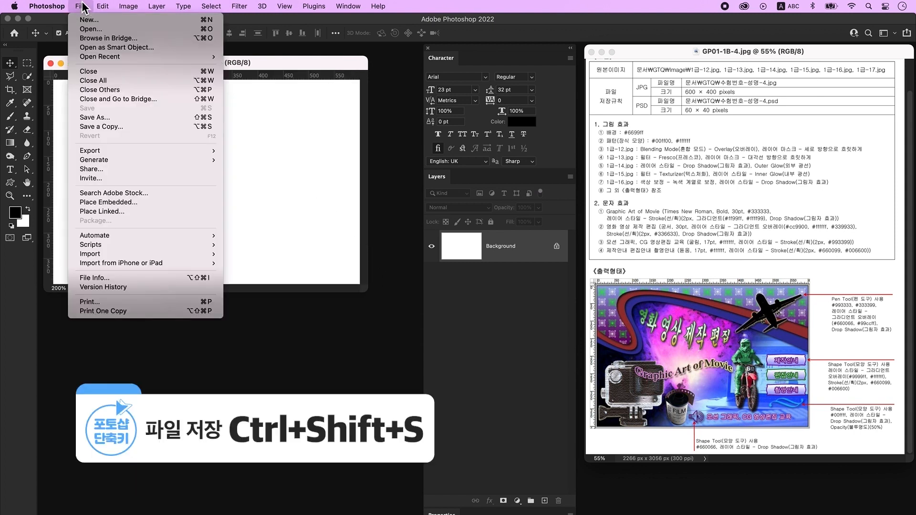
{"action": "left_click", "coordinate": [110, 119]}
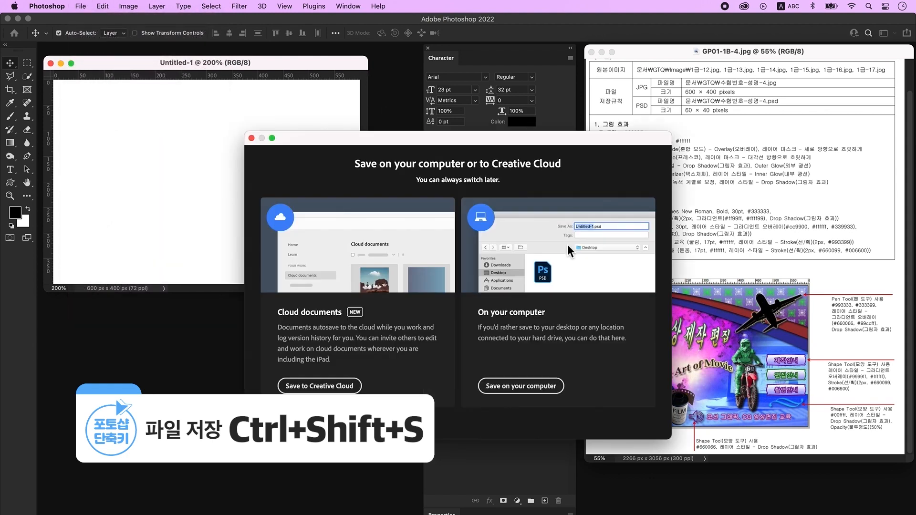
{"action": "left_click", "coordinate": [551, 390]}
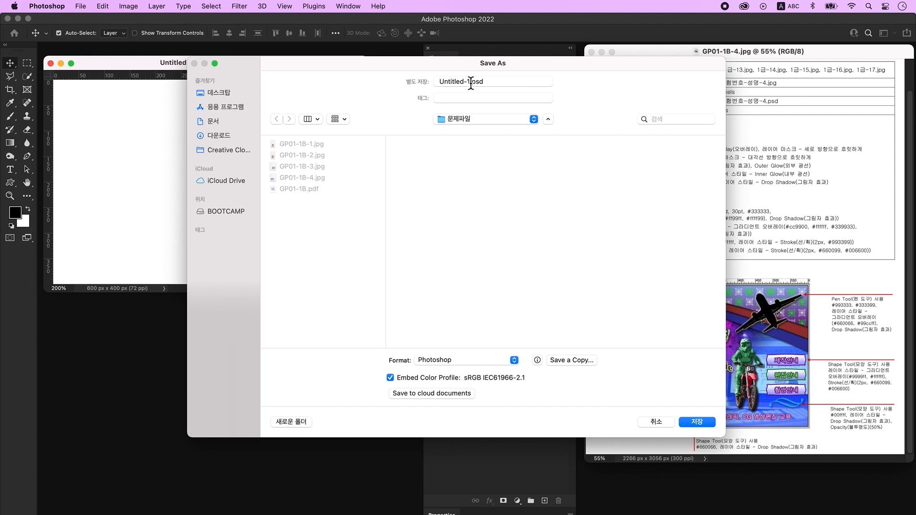
{"action": "left_click", "coordinate": [471, 82]}
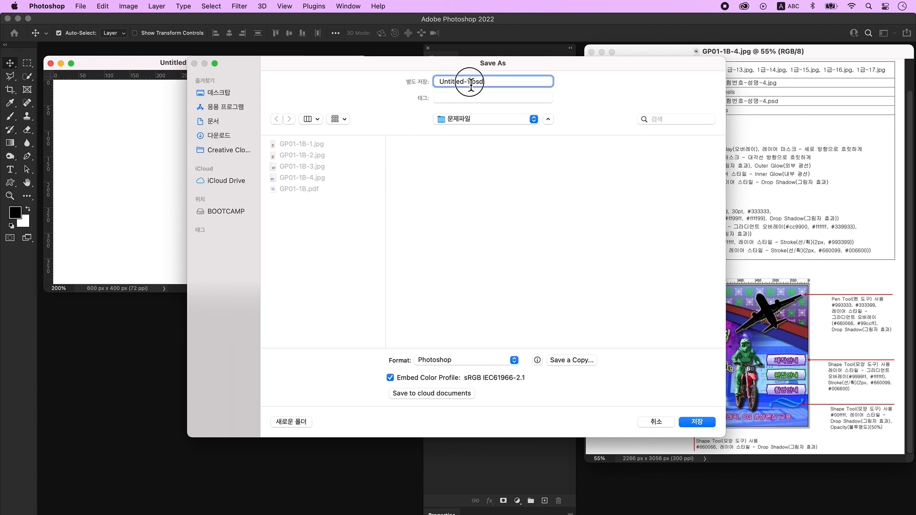
{"action": "left_click_drag", "start_coordinate": [470, 82], "coordinate": [414, 80]}
{"action": "type", "text": "12345-"}
{"action": "key", "text": "ctrl+space"}
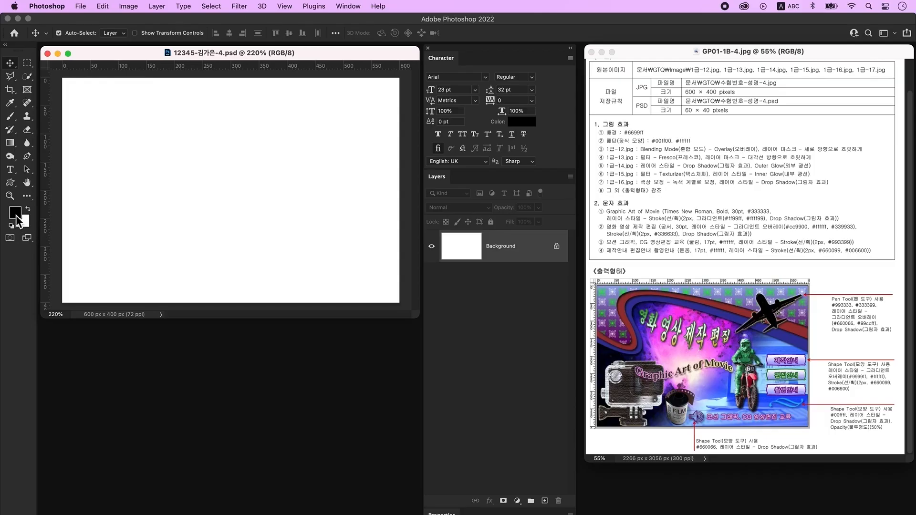
- Fill the Background with foreground colour #6699ff, then begin another new document
{"action": "left_click", "coordinate": [15, 214]}
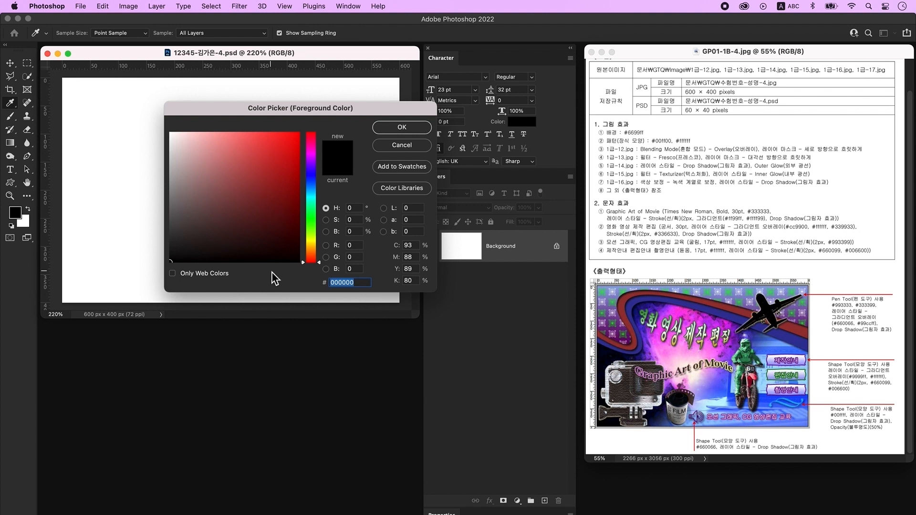
{"action": "type", "text": "6699ff"}
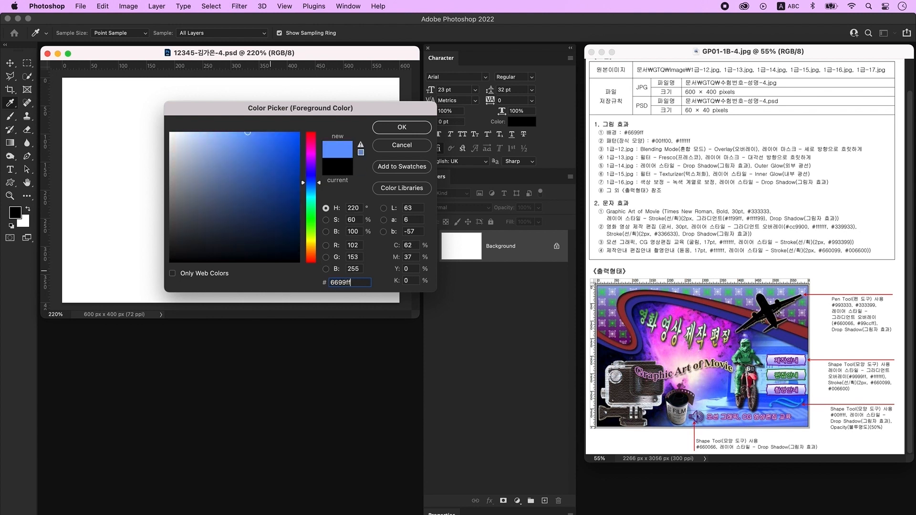
{"action": "key", "text": "Return"}
{"action": "key", "text": "v"}
{"action": "key", "text": "alt+Delete"}
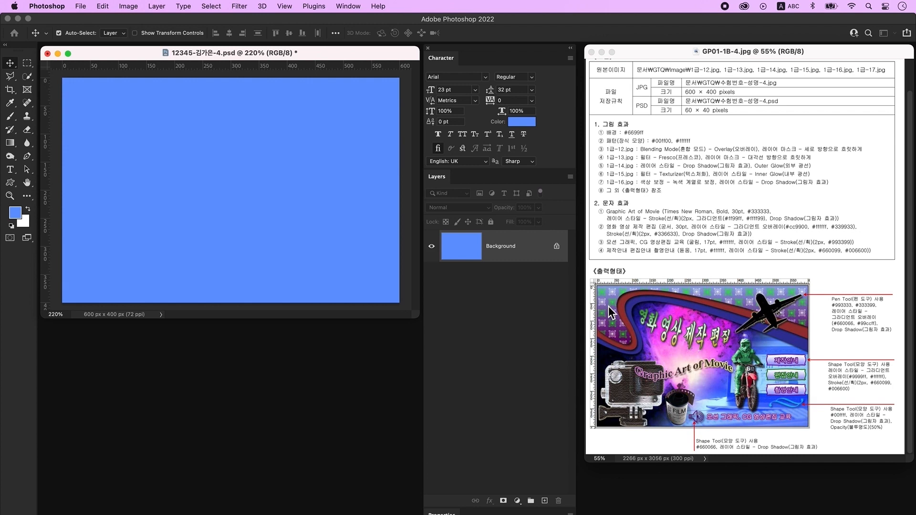
{"action": "key", "text": "ctrl+n"}
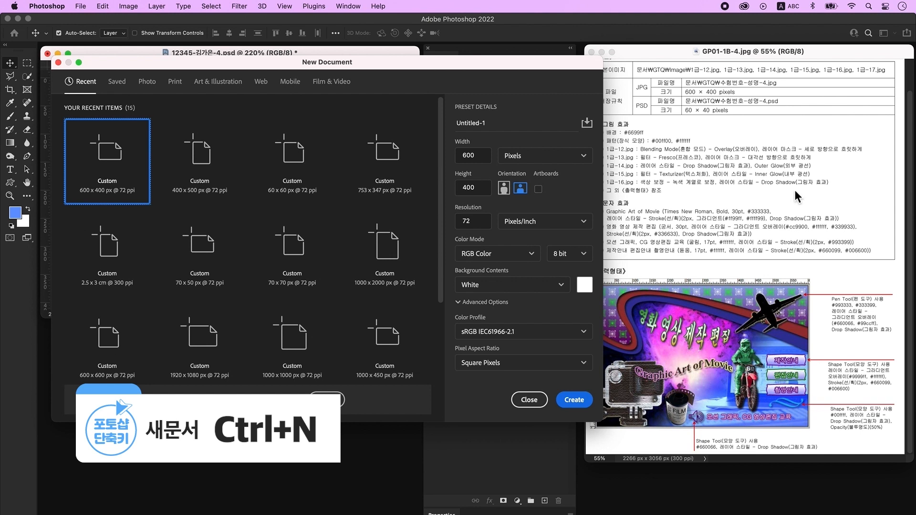
- Create a new 60 x 40 px document, zoom in and enlarge its window
{"action": "left_click", "coordinate": [487, 161]}
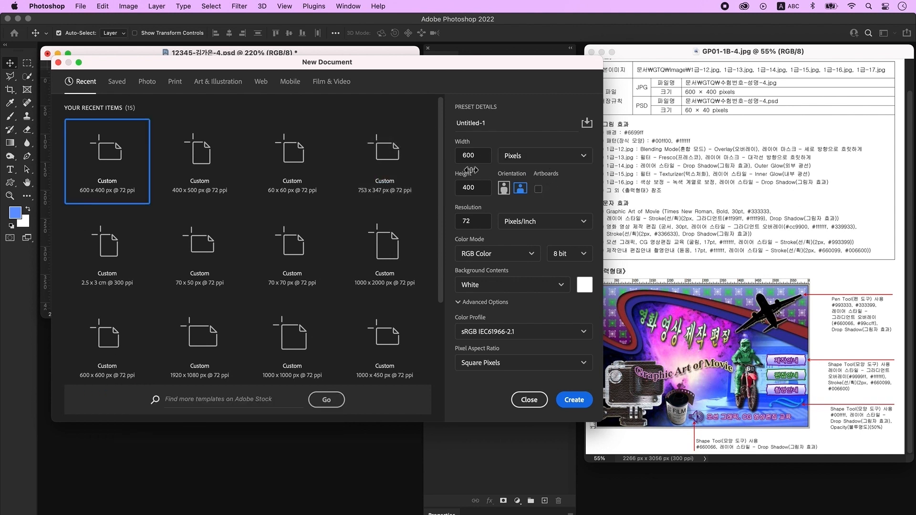
{"action": "type", "text": "60"}
{"action": "key", "text": "Tab"}
{"action": "key", "text": "Tab"}
{"action": "type", "text": "40"}
{"action": "key", "text": "Return"}
{"action": "key", "text": "super+plus"}
{"action": "key", "text": "super+plus"}
{"action": "key", "text": "super+plus"}
{"action": "key", "text": "super+plus"}
{"action": "key", "text": "super+plus"}
{"action": "key", "text": "super+plus"}
{"action": "key", "text": "super+plus"}
{"action": "key", "text": "super+plus"}
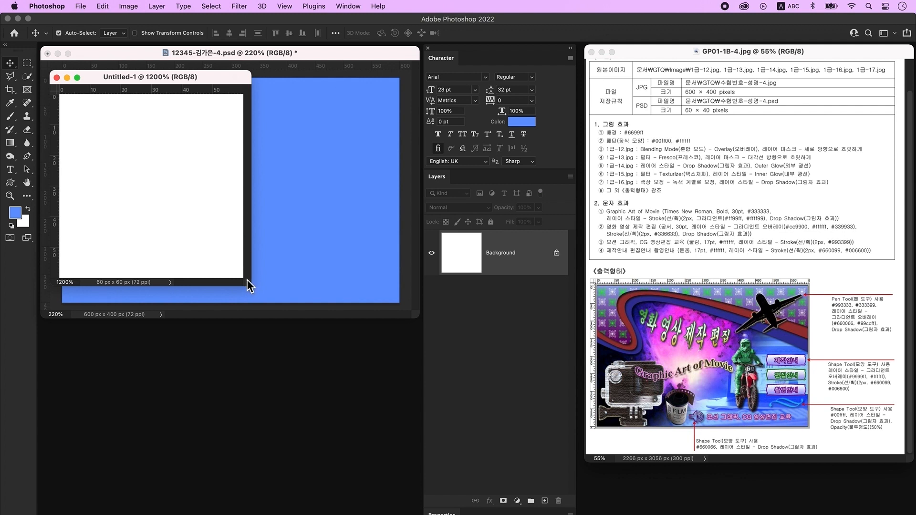
{"action": "left_click_drag", "start_coordinate": [246, 280], "coordinate": [390, 383]}
- On a new empty layer, draw the flower-like ornament custom shape in the canvas's upper left
{"action": "left_click", "coordinate": [545, 500]}
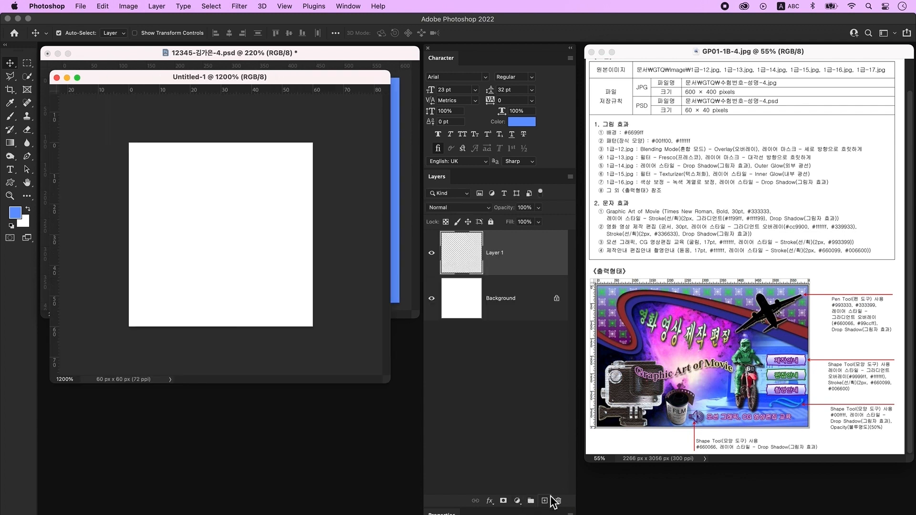
{"action": "left_click", "coordinate": [11, 186]}
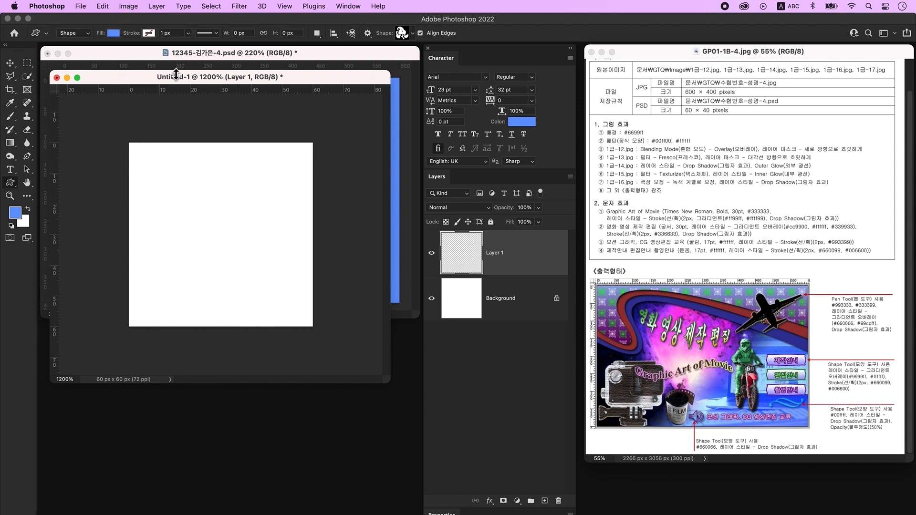
{"action": "left_click", "coordinate": [403, 37]}
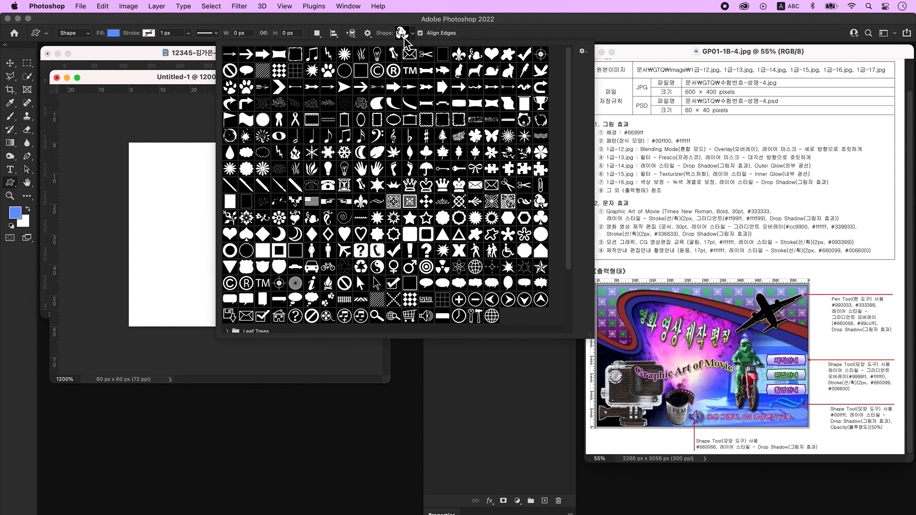
{"action": "left_click", "coordinate": [491, 201]}
{"action": "left_click", "coordinate": [157, 80]}
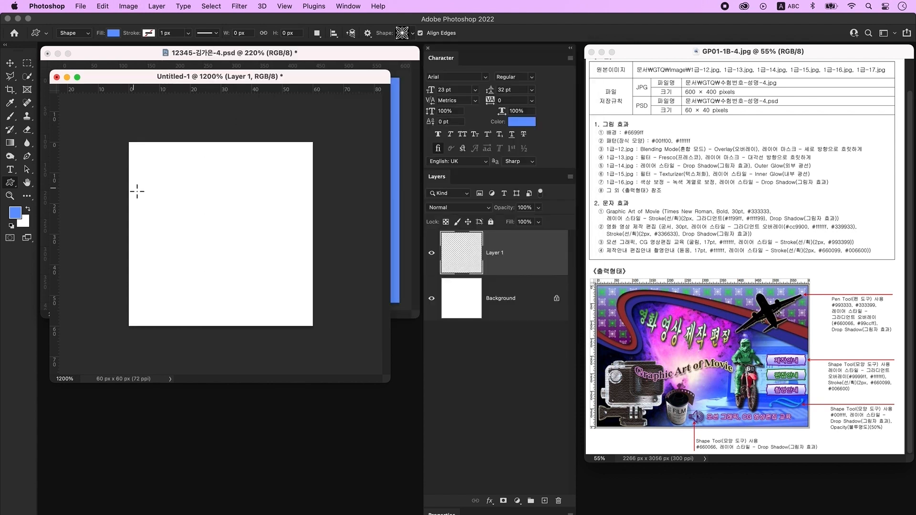
{"action": "left_click_drag", "start_coordinate": [136, 182], "coordinate": [202, 263]}
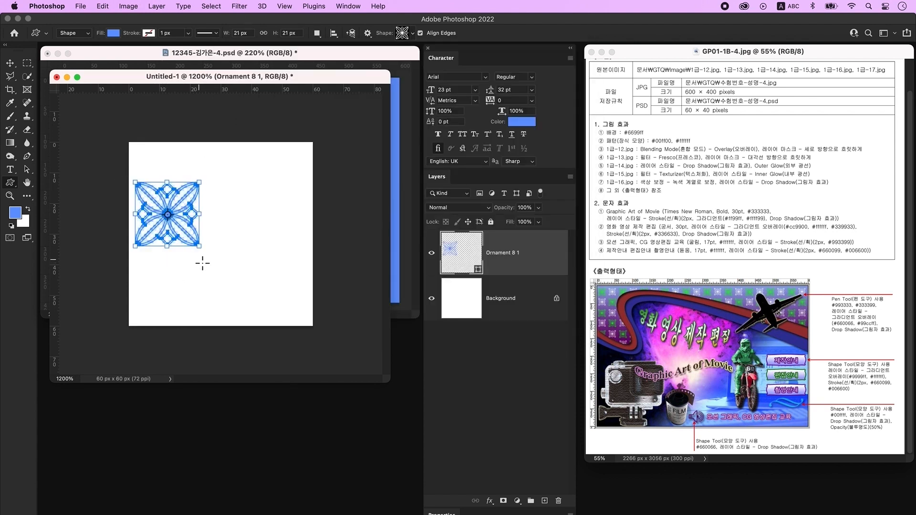
- Fill the ornament shape bright green (00ff00)
{"action": "double_click", "coordinate": [454, 251]}
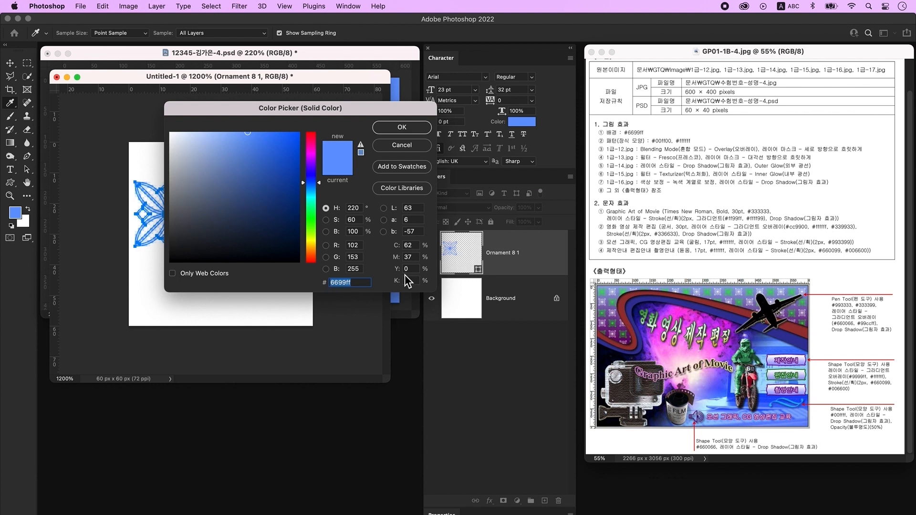
{"action": "type", "text": "00ff00"}
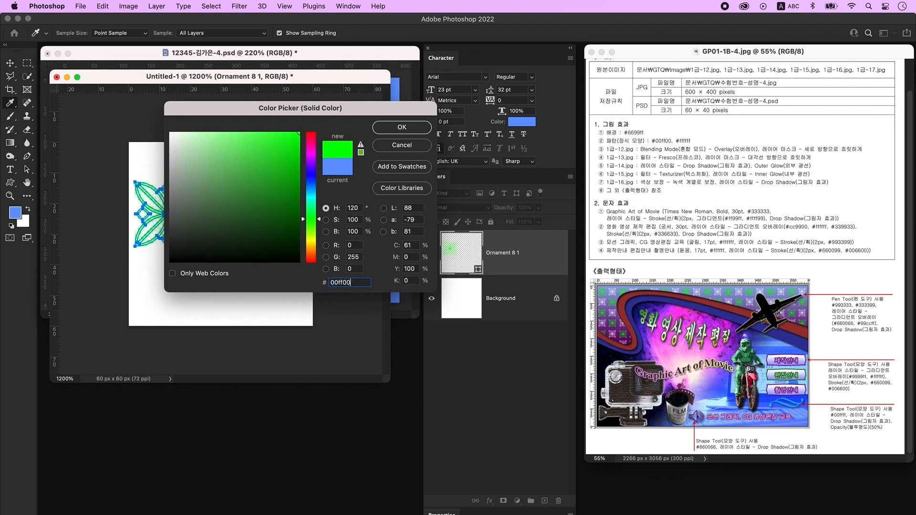
{"action": "key", "text": "Return"}
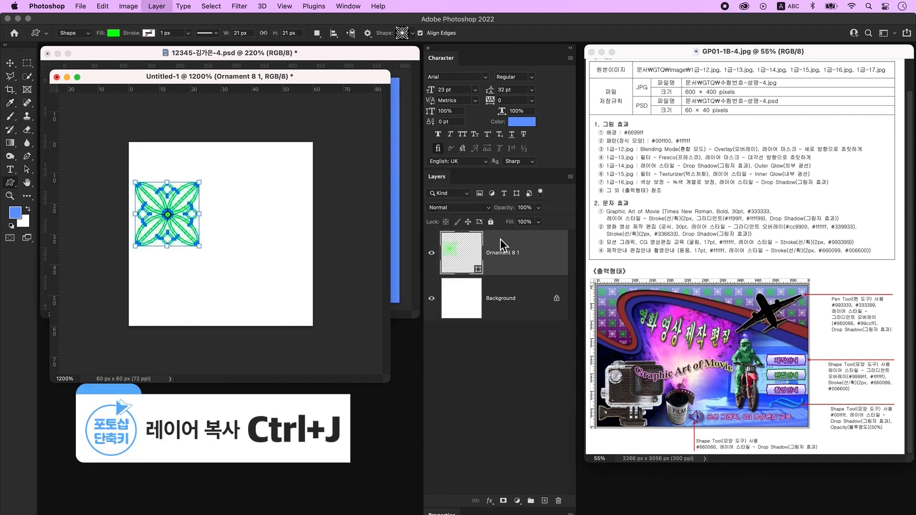
- Duplicate the ornament, move the copy to the right and fill it white (ffffff)
{"action": "key", "text": "ctrl+j"}
{"action": "left_click", "coordinate": [10, 63]}
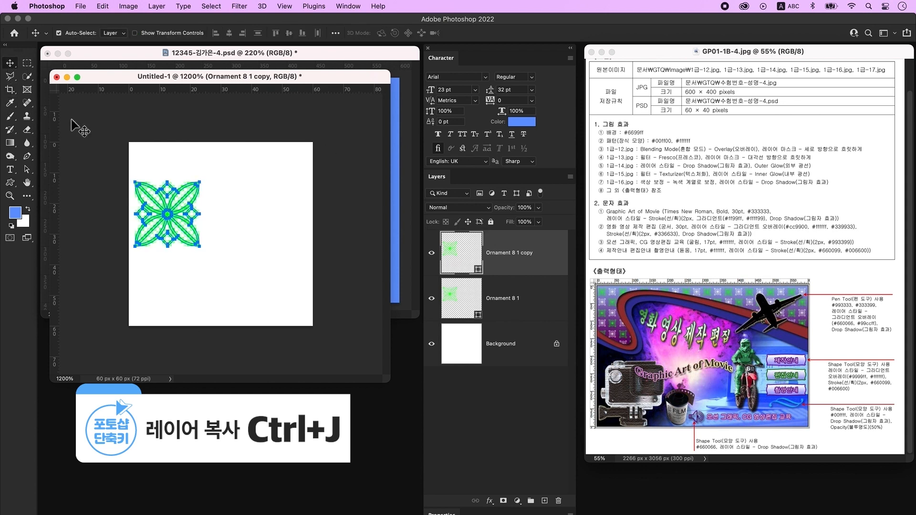
{"action": "left_click_drag", "start_coordinate": [173, 212], "coordinate": [251, 214]}
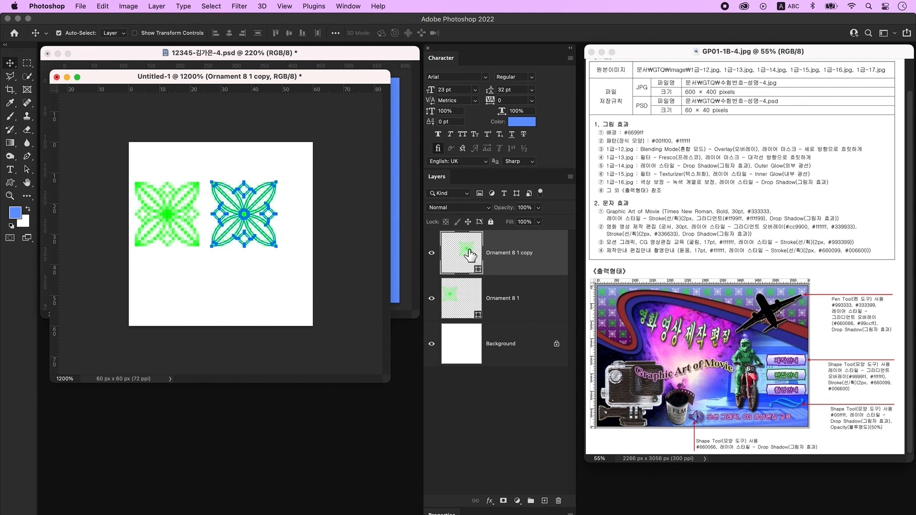
{"action": "double_click", "coordinate": [469, 256]}
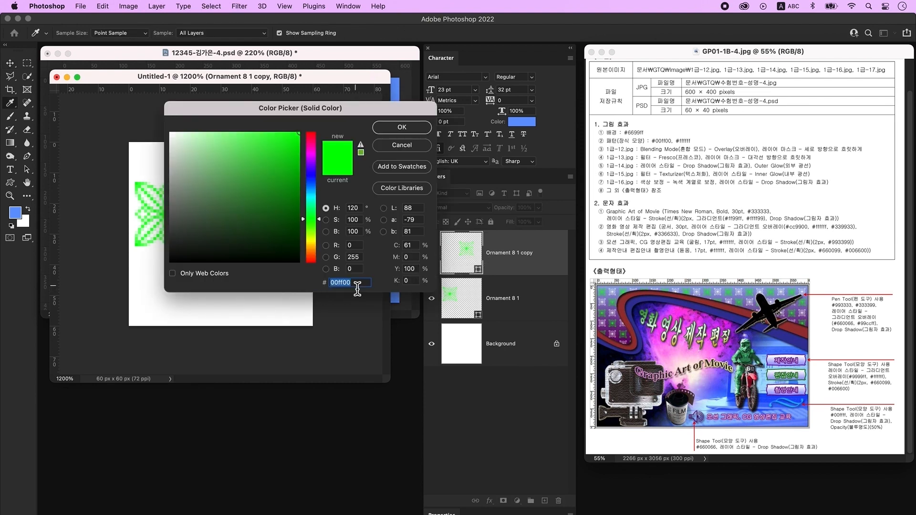
{"action": "type", "text": "ffffff"}
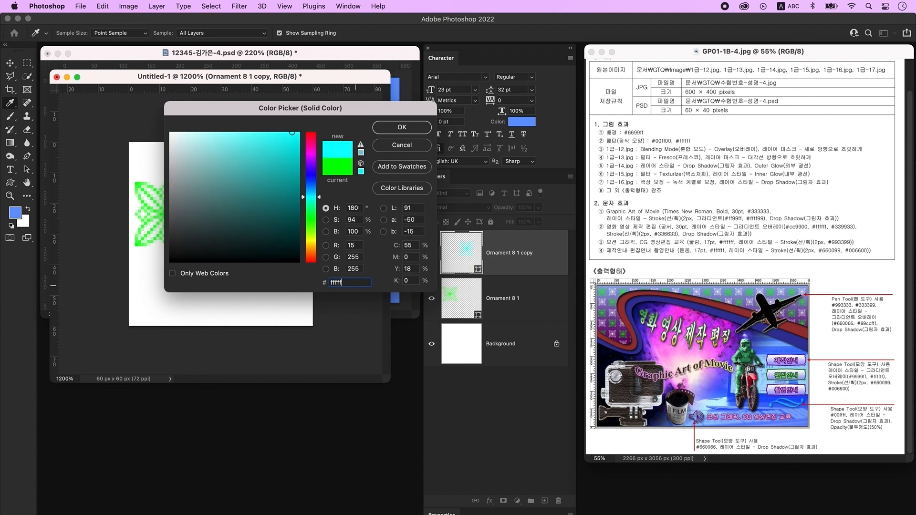
{"action": "key", "text": "Return"}
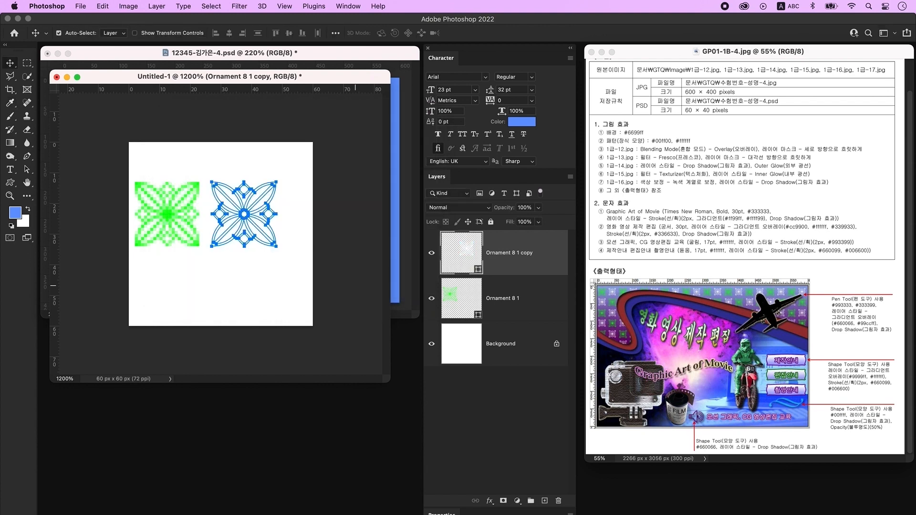
{"action": "left_click", "coordinate": [484, 337]}
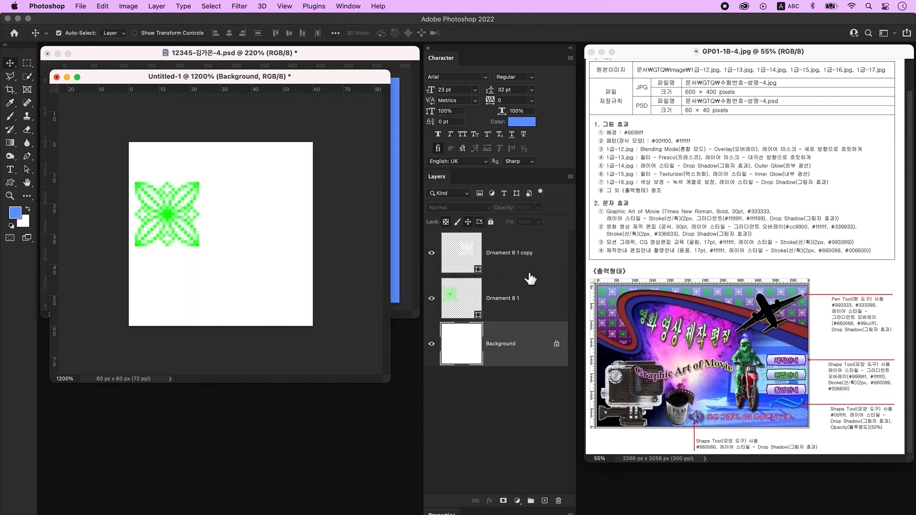
- Delete the white Background layer and enlarge both ornaments to about 114%
{"action": "double_click", "coordinate": [542, 348]}
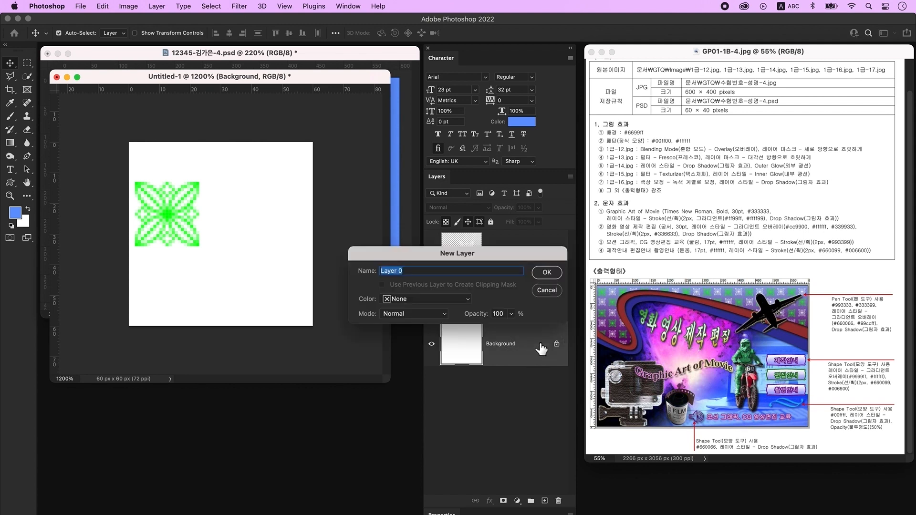
{"action": "left_click", "coordinate": [547, 273]}
{"action": "key", "text": "Delete"}
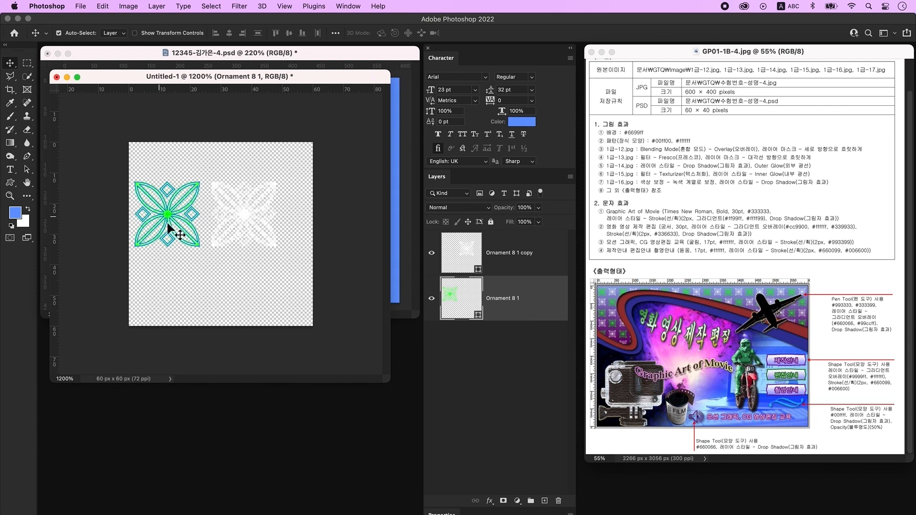
{"action": "left_click", "coordinate": [230, 228], "text": "shift"}
{"action": "key", "text": "super+t"}
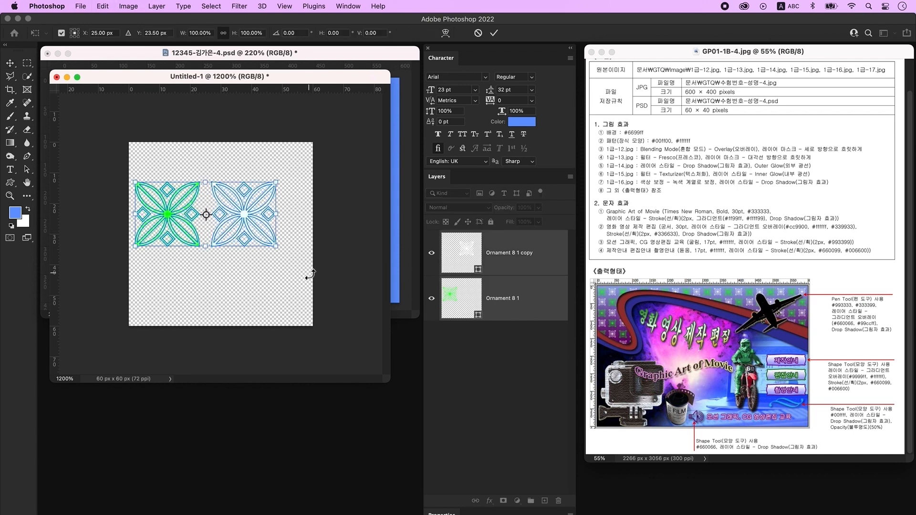
{"action": "left_click_drag", "start_coordinate": [277, 248], "coordinate": [303, 264]}
{"action": "key", "text": "Return"}
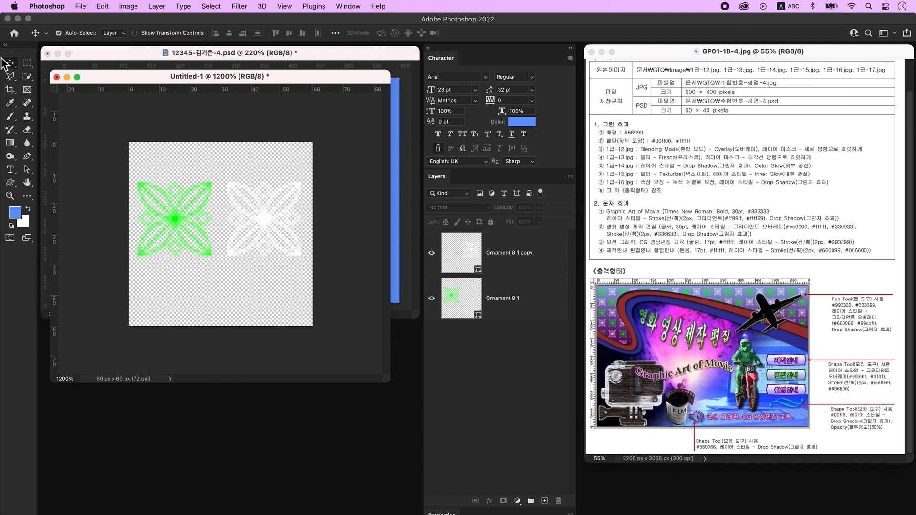
- Crop the canvas tightly around the ornaments to 60 x 34 px
{"action": "left_click", "coordinate": [9, 89]}
{"action": "left_click_drag", "start_coordinate": [236, 145], "coordinate": [231, 154]}
{"action": "left_click_drag", "start_coordinate": [226, 315], "coordinate": [226, 288]}
{"action": "key", "text": "Return"}
{"action": "key", "text": "v"}
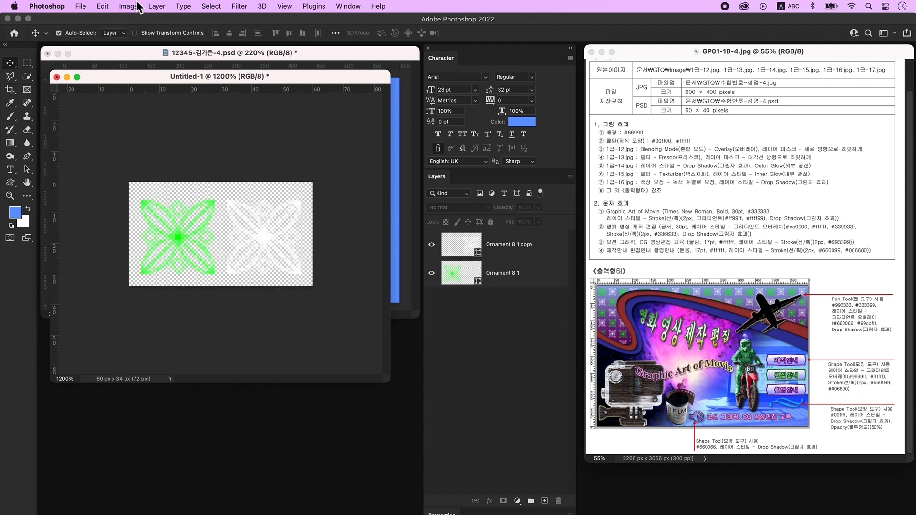
- Define the cropped ornament canvas as a new pattern and minimise the document
{"action": "left_click", "coordinate": [103, 6]}
{"action": "left_click", "coordinate": [140, 285]}
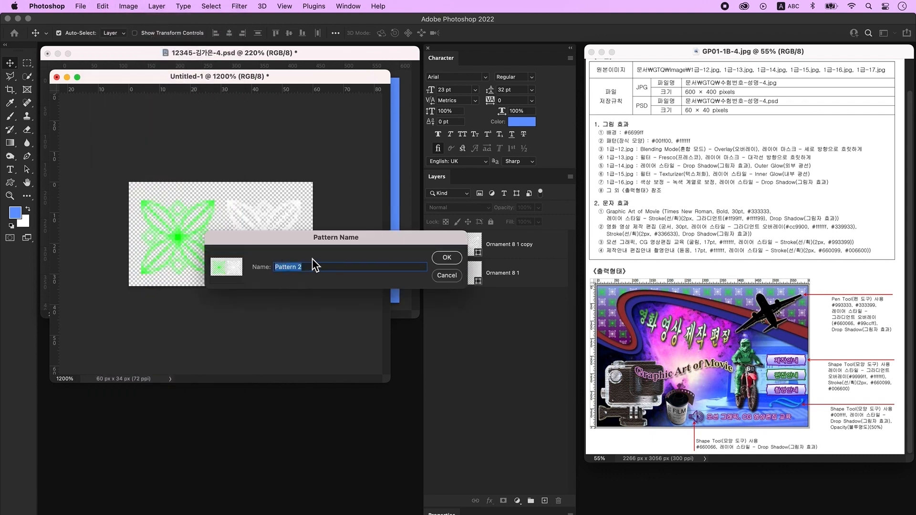
{"action": "key", "text": "ctrl+space"}
{"action": "type", "text": "패턴"}
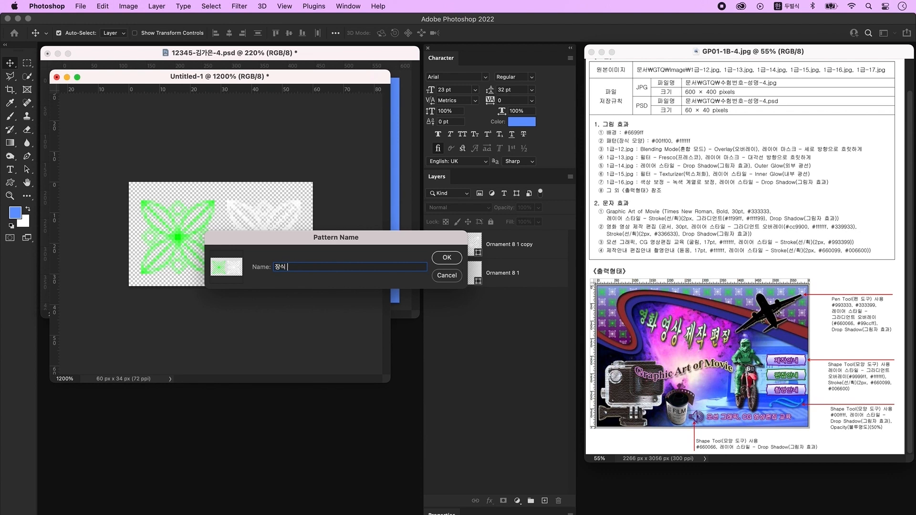
{"action": "key", "text": "Return"}
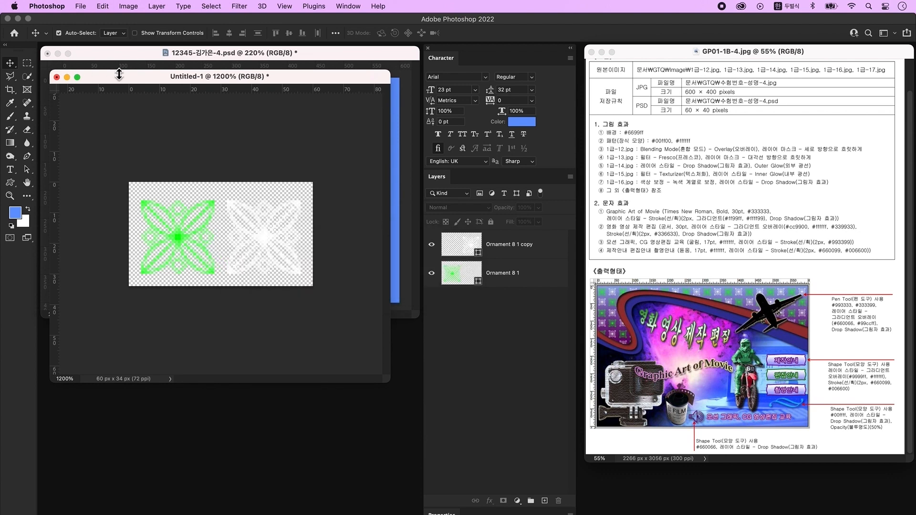
{"action": "left_click", "coordinate": [67, 79]}
{"action": "key", "text": "super+o"}
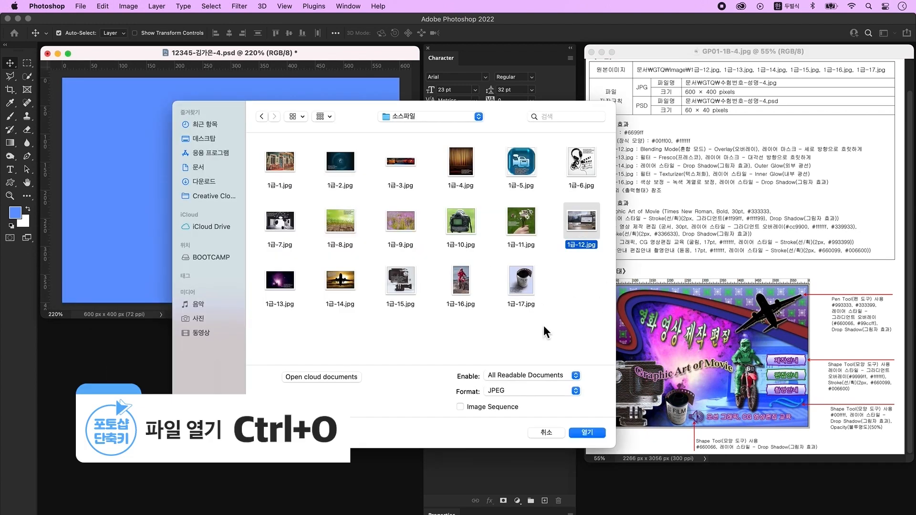
- Bring the laptop photo 1급-12.jpg into the composite, stretched across the full canvas width
{"action": "left_click", "coordinate": [588, 433]}
{"action": "left_click_drag", "start_coordinate": [190, 79], "coordinate": [270, 340]}
{"action": "left_click_drag", "start_coordinate": [305, 408], "coordinate": [238, 207]}
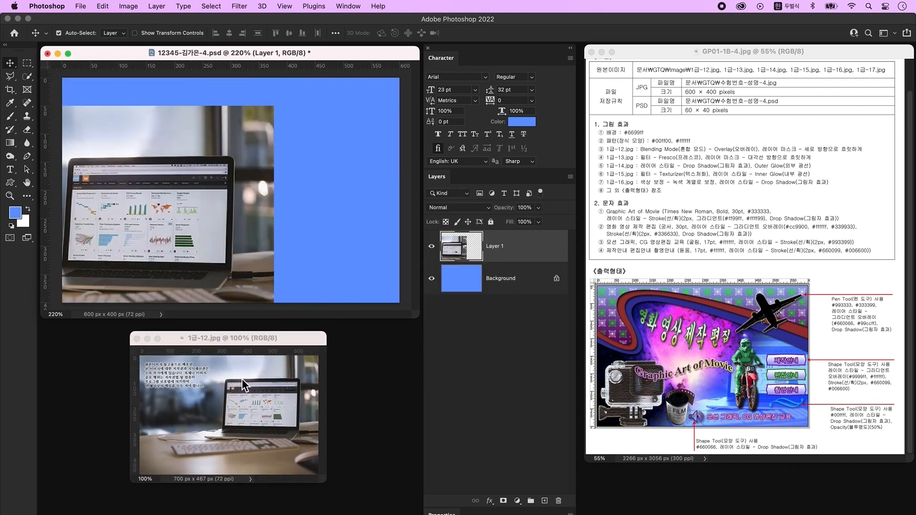
{"action": "key", "text": "super+t"}
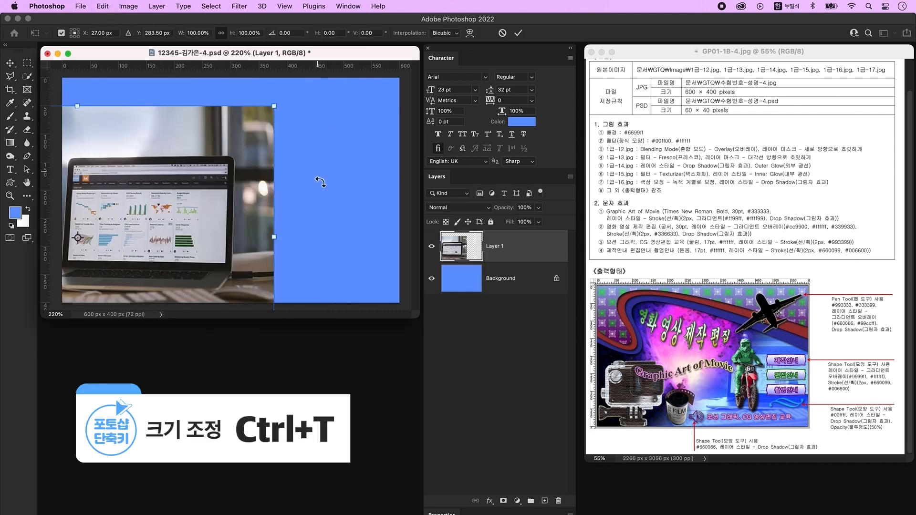
{"action": "left_click_drag", "start_coordinate": [274, 239], "coordinate": [333, 203]}
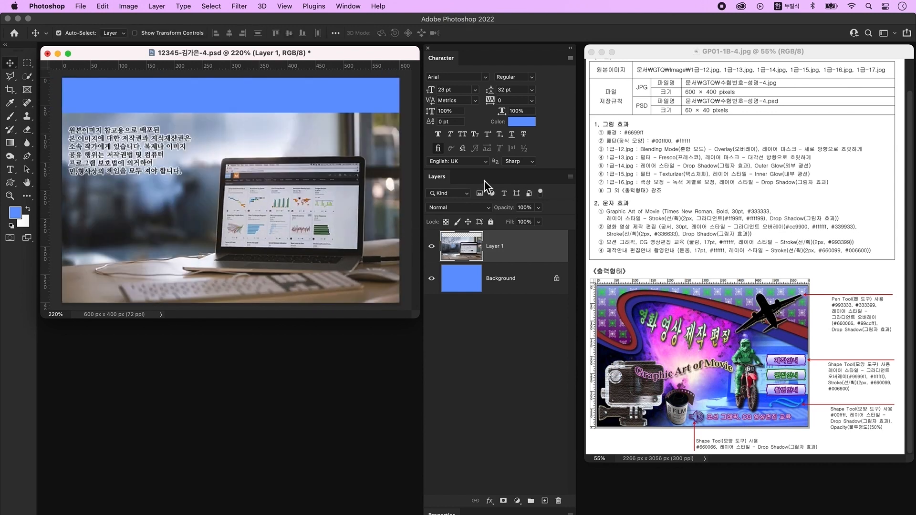
- Set the laptop layer to Overlay and fade out its top with a gradient layer mask
{"action": "left_click", "coordinate": [472, 208]}
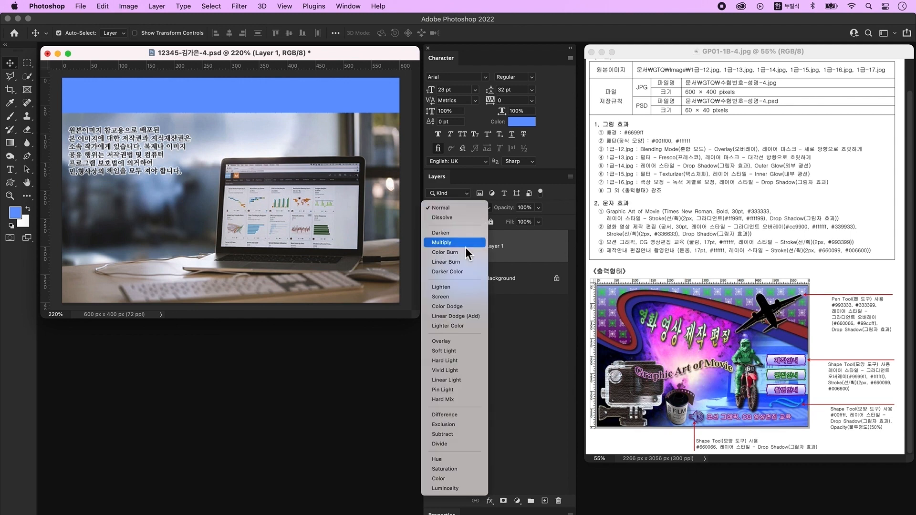
{"action": "left_click", "coordinate": [441, 341]}
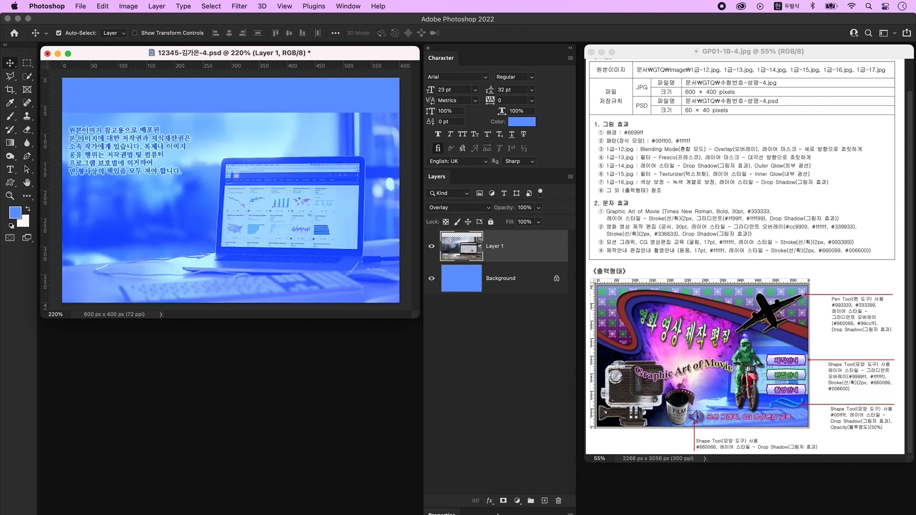
{"action": "left_click", "coordinate": [504, 501]}
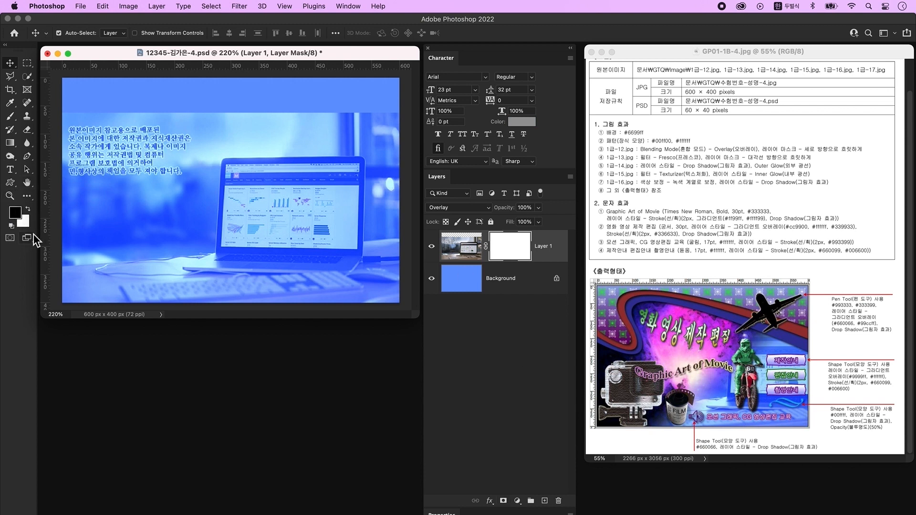
{"action": "left_click", "coordinate": [10, 143]}
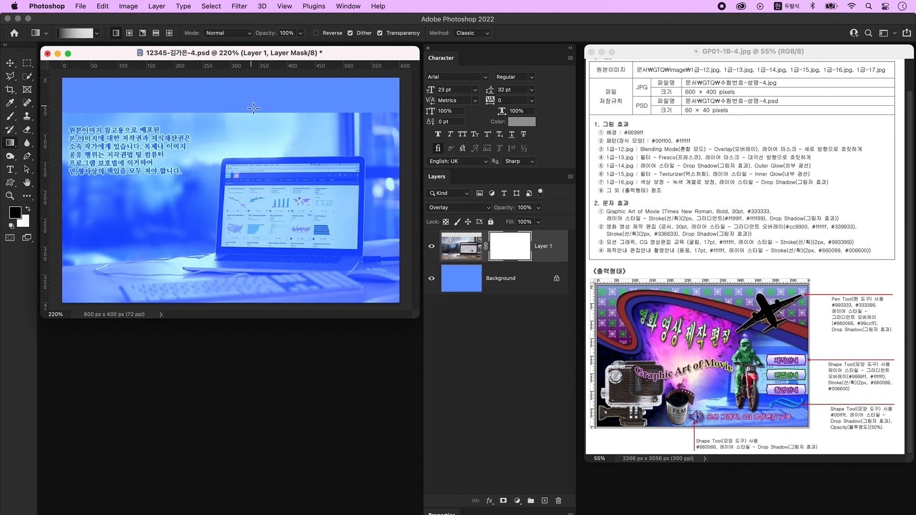
{"action": "left_click_drag", "start_coordinate": [249, 93], "coordinate": [249, 229]}
{"action": "left_click_drag", "start_coordinate": [246, 88], "coordinate": [245, 193]}
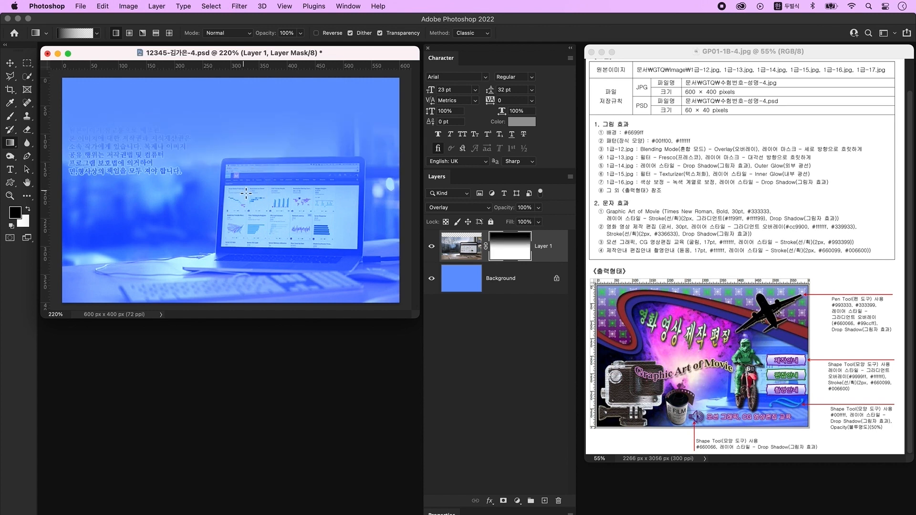
{"action": "key", "text": "super+o"}
{"action": "left_click", "coordinate": [279, 291]}
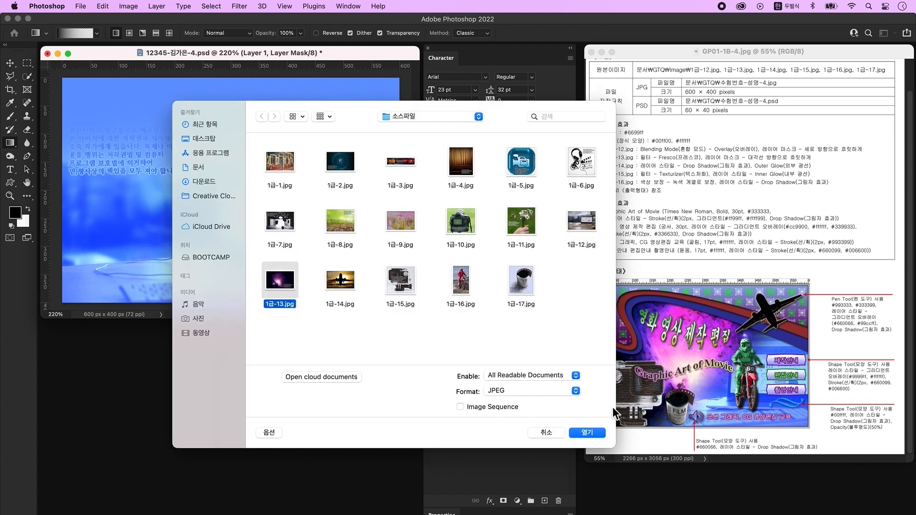
- Bring the nebula photo 1급-13.jpg into the composite, scaled to about 79% and moved up-right
{"action": "left_click", "coordinate": [588, 433]}
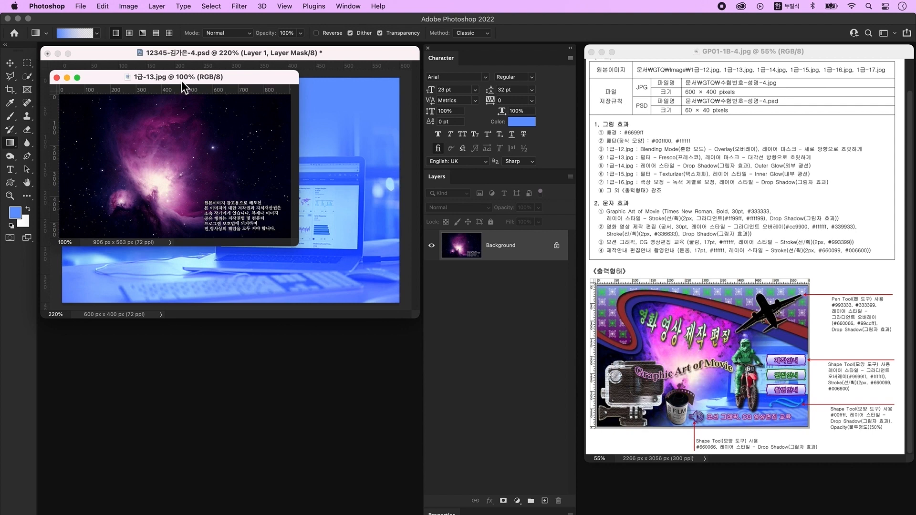
{"action": "left_click_drag", "start_coordinate": [182, 81], "coordinate": [221, 280]}
{"action": "key", "text": "v"}
{"action": "left_click", "coordinate": [243, 310]}
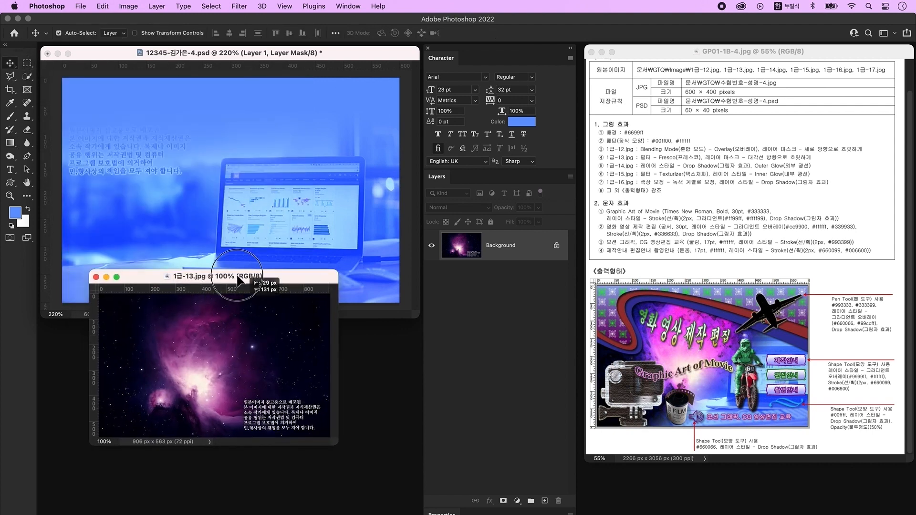
{"action": "left_click_drag", "start_coordinate": [243, 311], "coordinate": [220, 187]}
{"action": "left_click", "coordinate": [157, 328]}
{"action": "left_click", "coordinate": [96, 277]}
{"action": "key", "text": "super+t"}
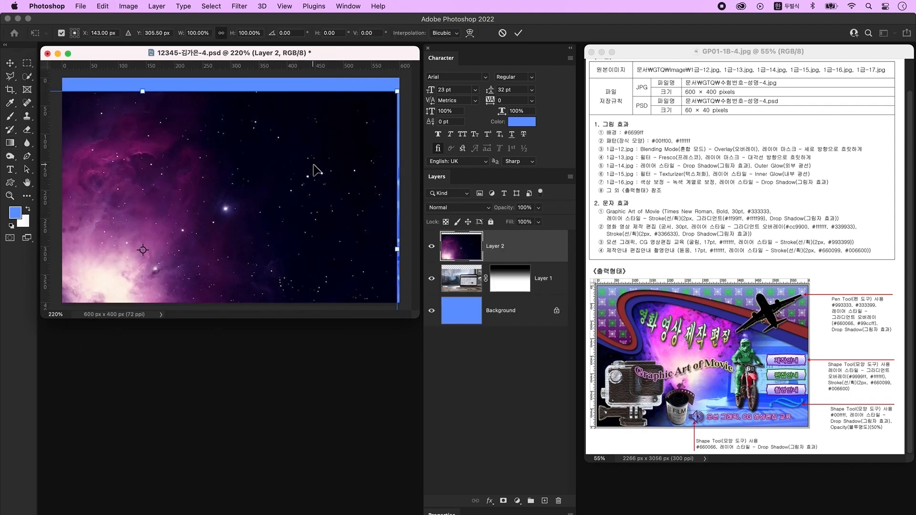
{"action": "left_click_drag", "start_coordinate": [145, 91], "coordinate": [143, 158]}
{"action": "left_click_drag", "start_coordinate": [171, 221], "coordinate": [239, 139]}
{"action": "key", "text": "Return"}
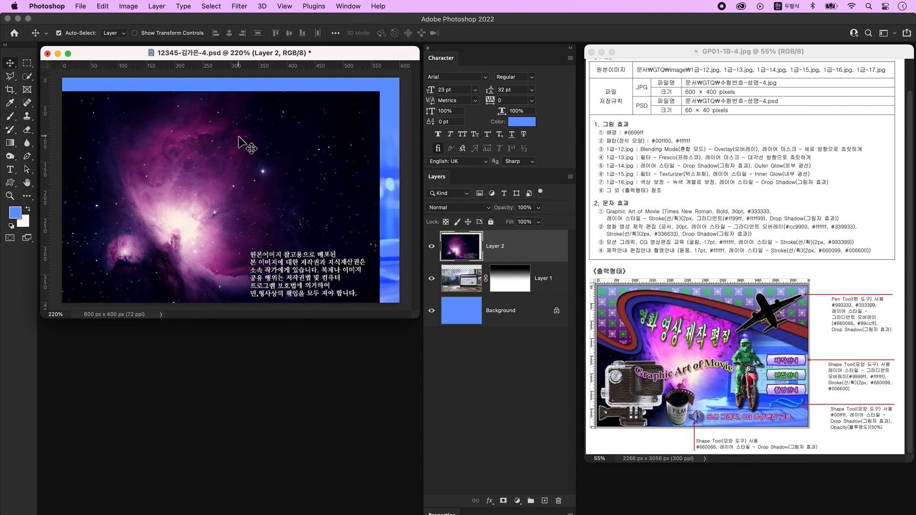
- Apply the Fresco filter from the Filter Gallery to the nebula layer
{"action": "left_click", "coordinate": [240, 6]}
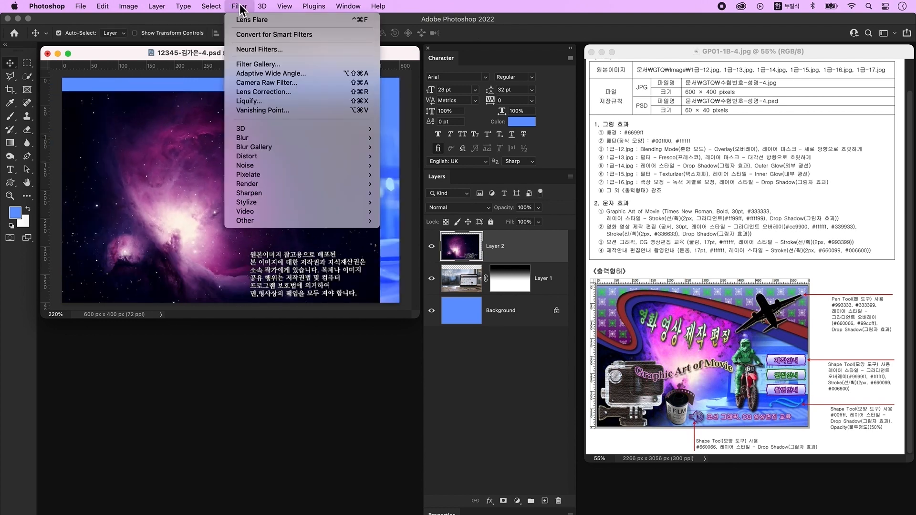
{"action": "left_click", "coordinate": [262, 67]}
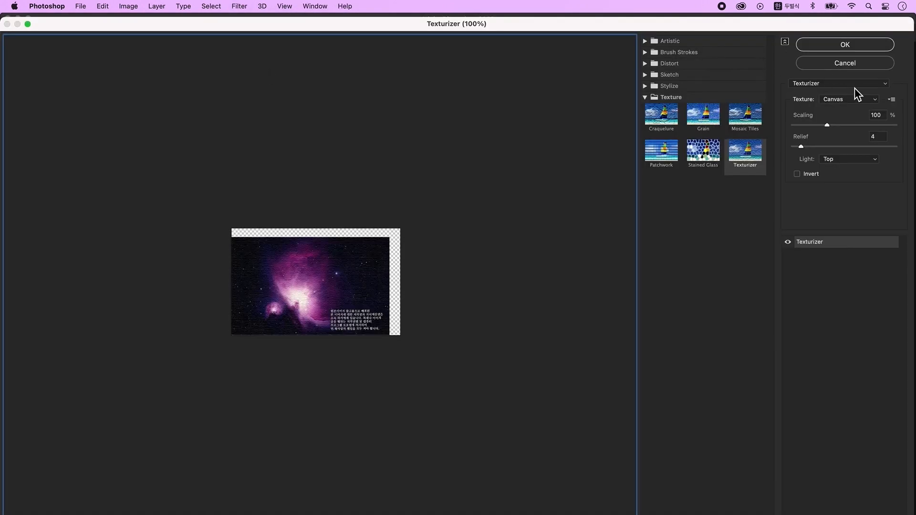
{"action": "left_click", "coordinate": [858, 85]}
{"action": "mouse_move", "coordinate": [834, 8]}
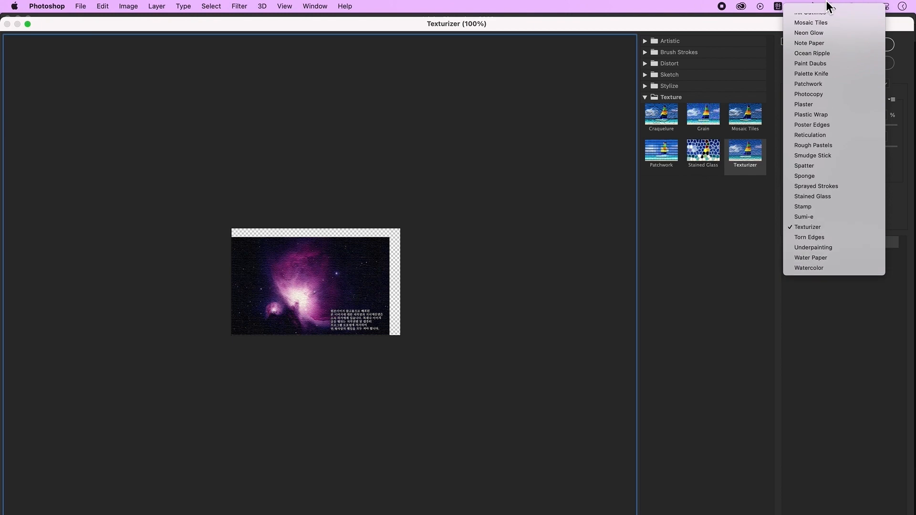
{"action": "left_click", "coordinate": [840, 165]}
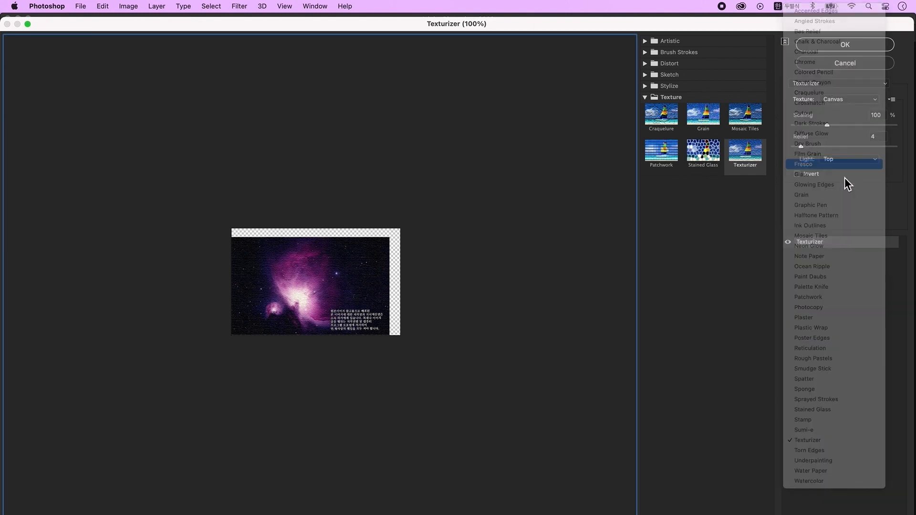
{"action": "left_click", "coordinate": [842, 46]}
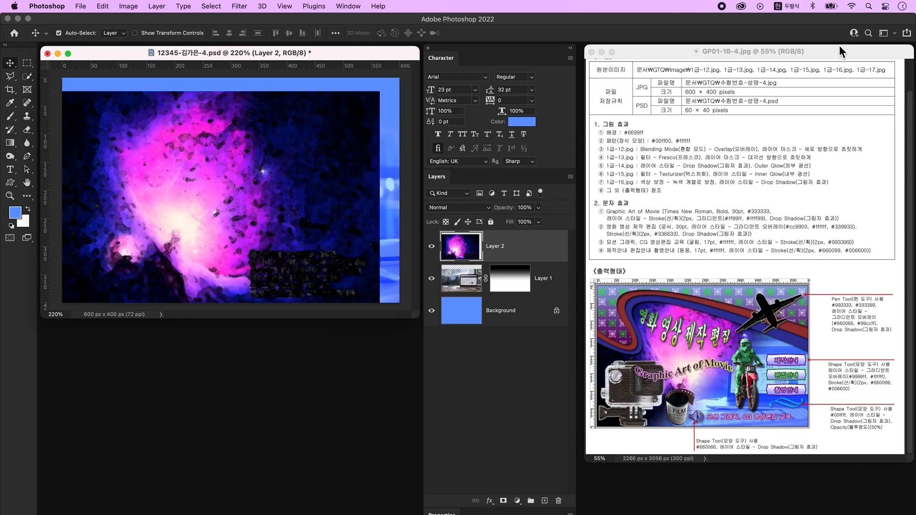
- Mask the nebula layer with a black-to-transparent gradient from the lower-right corner so the laptop shows
{"action": "left_click", "coordinate": [503, 501]}
{"action": "left_click", "coordinate": [11, 225]}
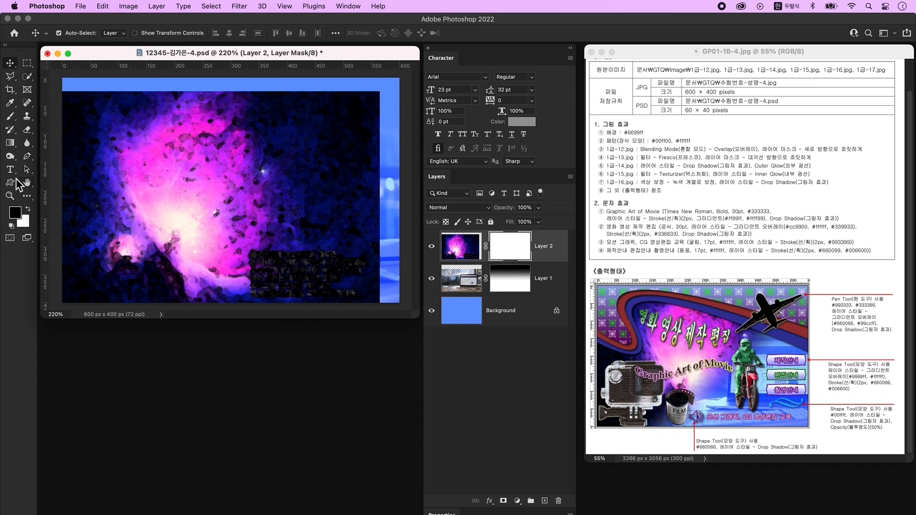
{"action": "left_click", "coordinate": [12, 144]}
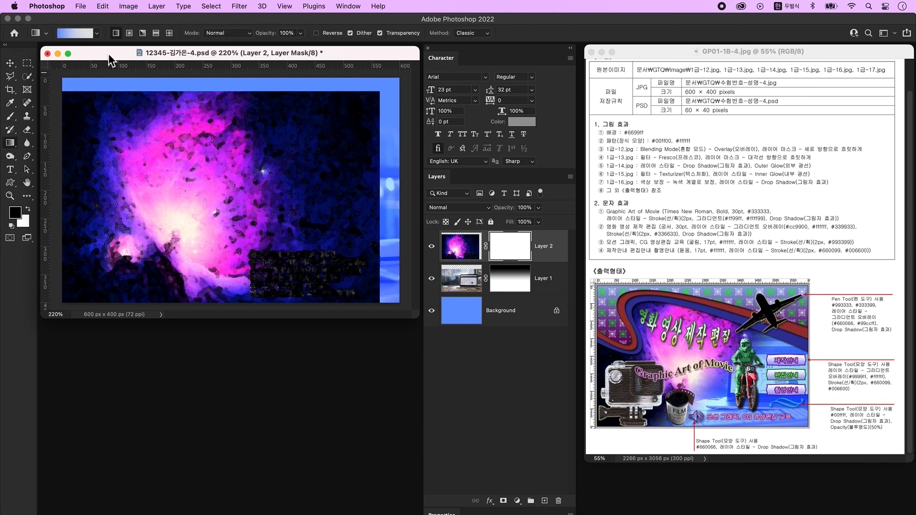
{"action": "left_click", "coordinate": [76, 34]}
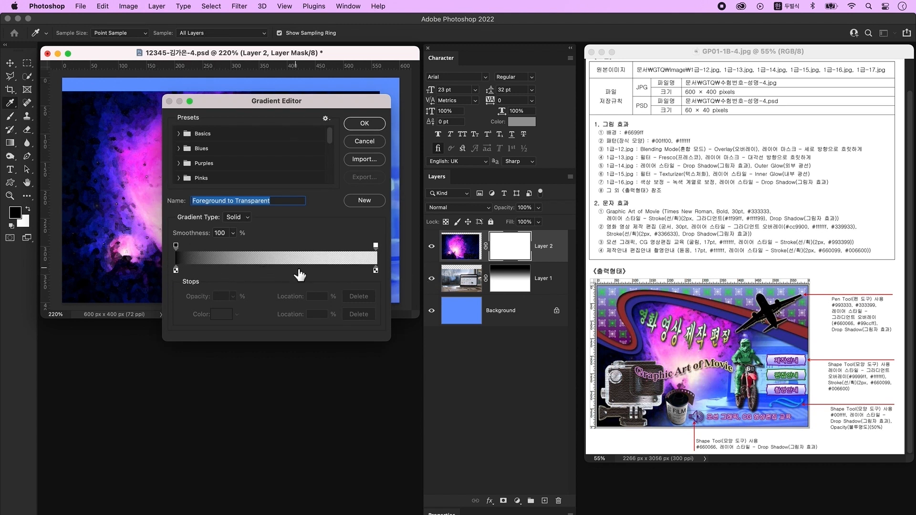
{"action": "left_click", "coordinate": [365, 123]}
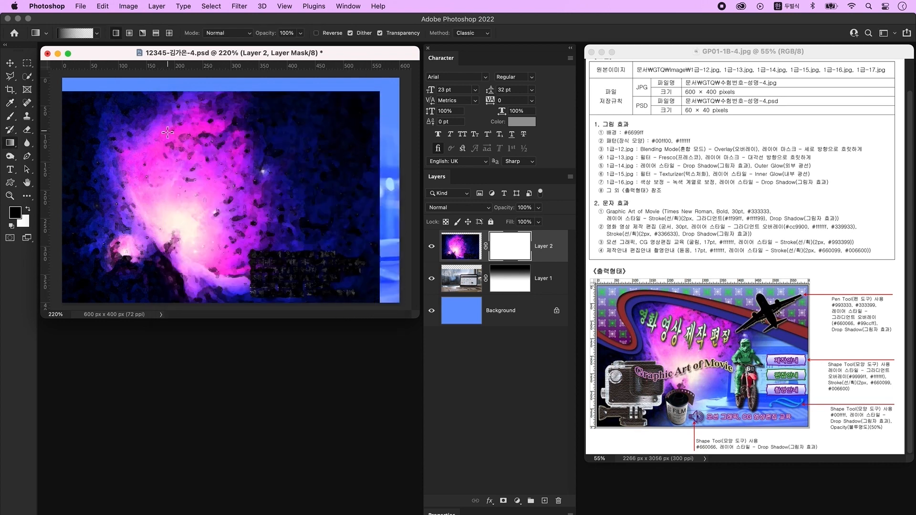
{"action": "left_click_drag", "start_coordinate": [380, 301], "coordinate": [187, 135]}
{"action": "left_click_drag", "start_coordinate": [388, 293], "coordinate": [238, 149]}
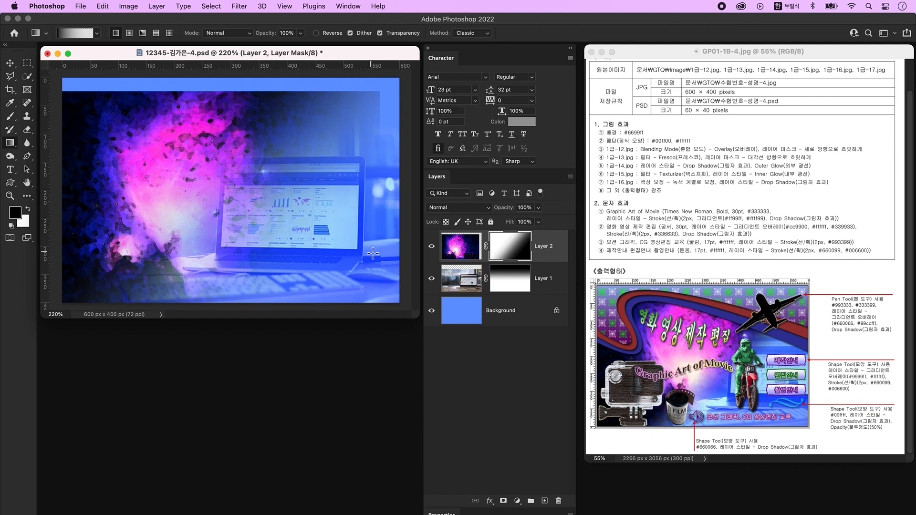
- Open the airplane photo 1급-14.jpg
{"action": "key", "text": "super+o"}
{"action": "left_click", "coordinate": [350, 277]}
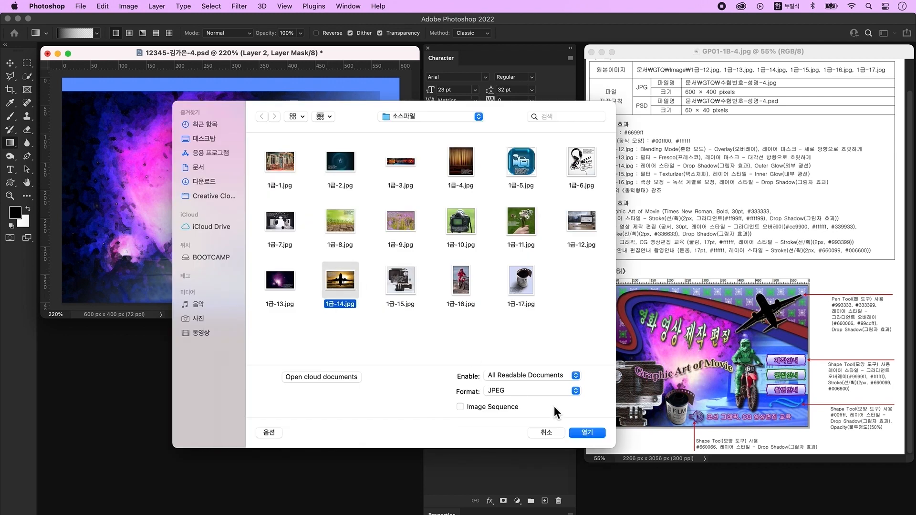
{"action": "left_click", "coordinate": [591, 435]}
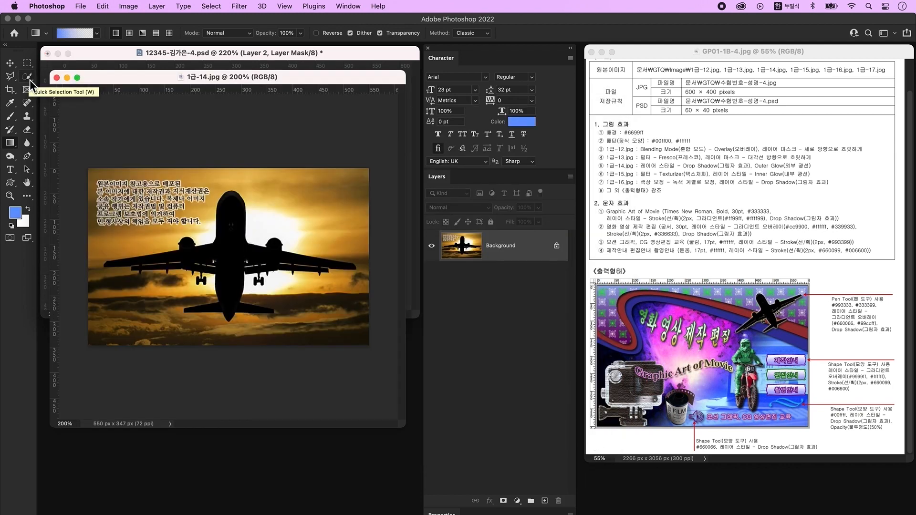
- Magic Wand-select the plane silhouette, copy it to its own layer and hide the sunset background
{"action": "left_click", "coordinate": [29, 80]}
{"action": "left_click", "coordinate": [56, 94]}
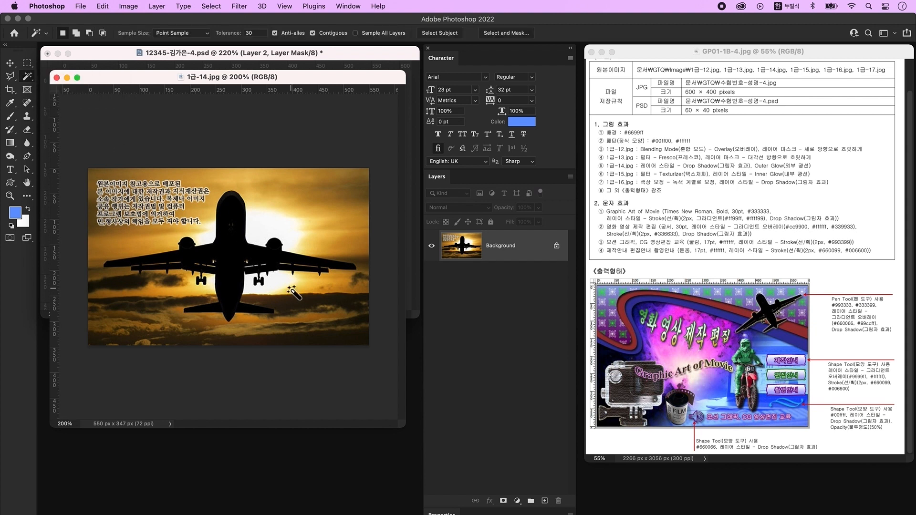
{"action": "left_click", "coordinate": [231, 222]}
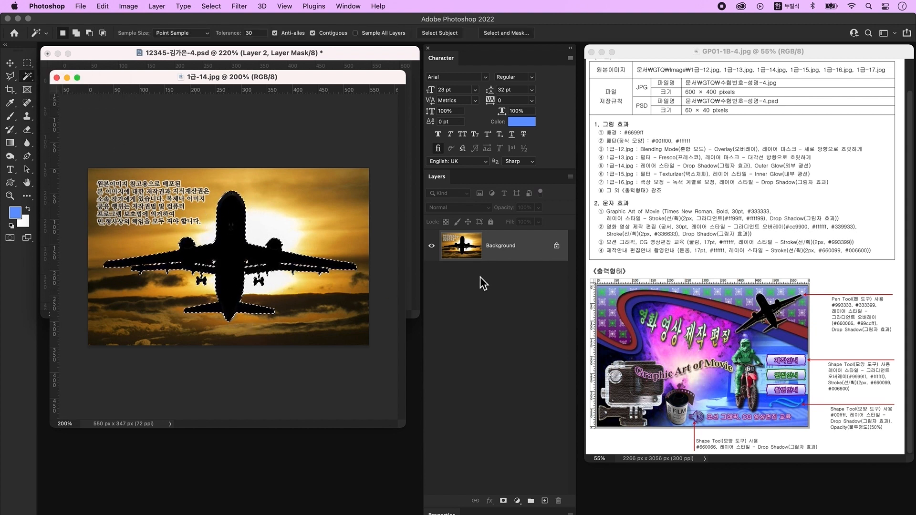
{"action": "key", "text": "ctrl+j"}
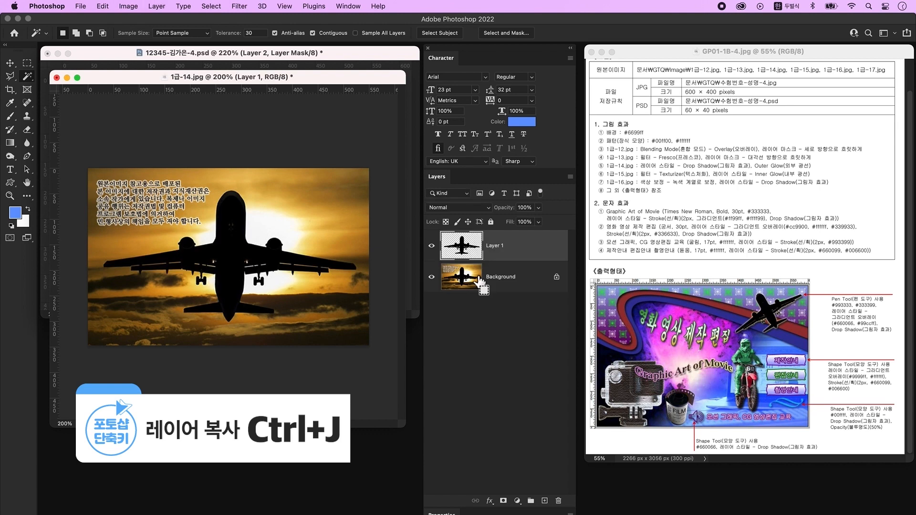
{"action": "left_click", "coordinate": [432, 278]}
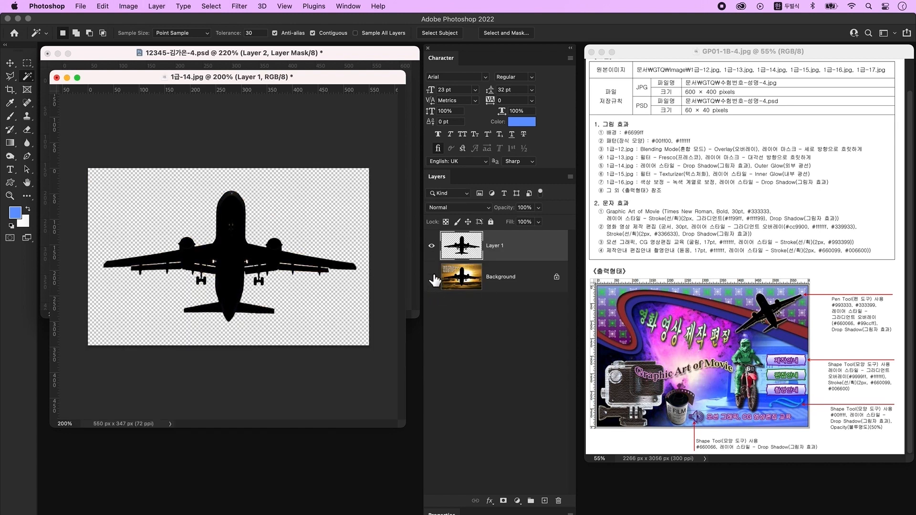
{"action": "left_click", "coordinate": [10, 63]}
{"action": "left_click_drag", "start_coordinate": [148, 78], "coordinate": [155, 326]}
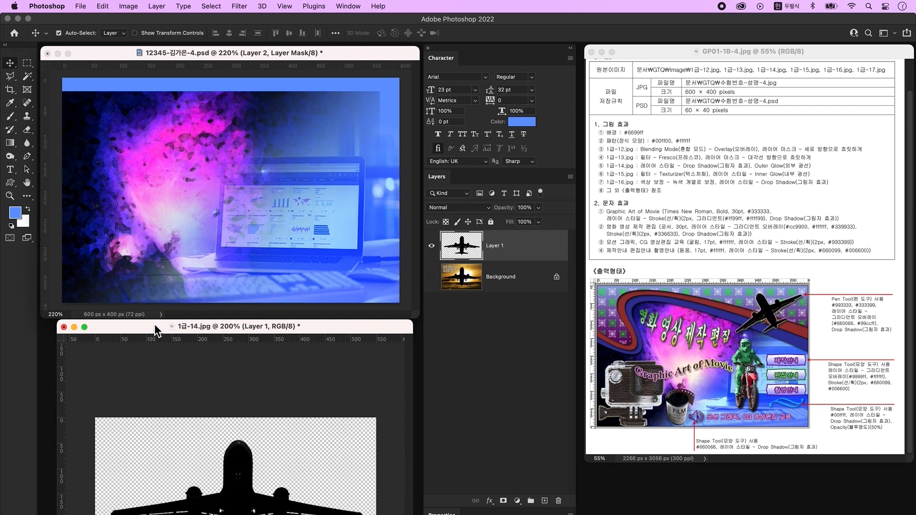
- Add the plane to the composite, slightly smaller and tilted up-right in the upper right area
{"action": "left_click_drag", "start_coordinate": [544, 250], "coordinate": [317, 216]}
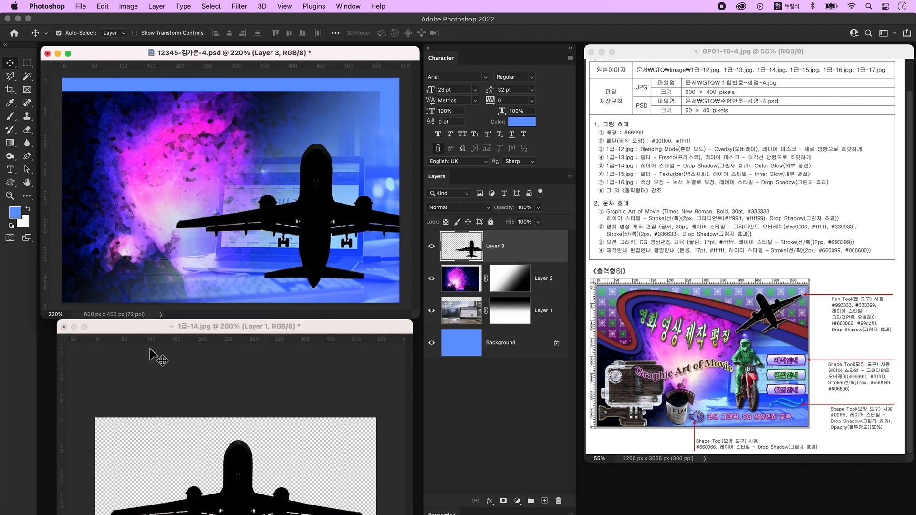
{"action": "key", "text": "super+w"}
{"action": "key", "text": "super+t"}
{"action": "left_click_drag", "start_coordinate": [316, 143], "coordinate": [316, 211]}
{"action": "left_click_drag", "start_coordinate": [393, 200], "coordinate": [342, 168]}
{"action": "left_click_drag", "start_coordinate": [315, 249], "coordinate": [315, 150]}
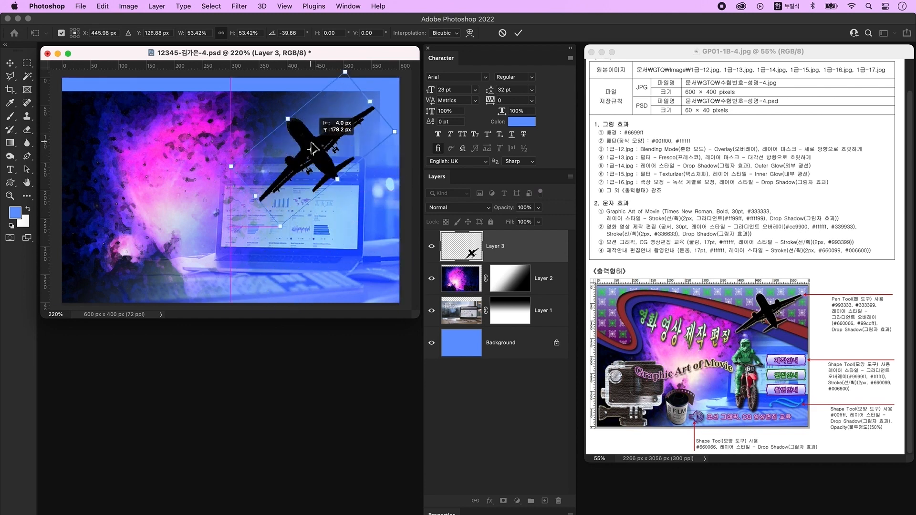
{"action": "key", "text": "Return"}
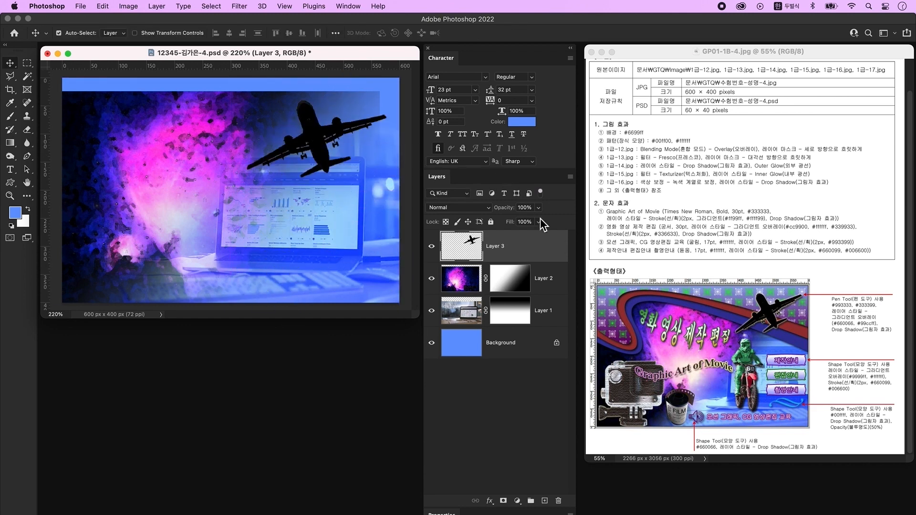
- Give the plane layer a Drop Shadow and an Outer Glow
{"action": "key", "text": "ctrl+space"}
{"action": "double_click", "coordinate": [540, 247]}
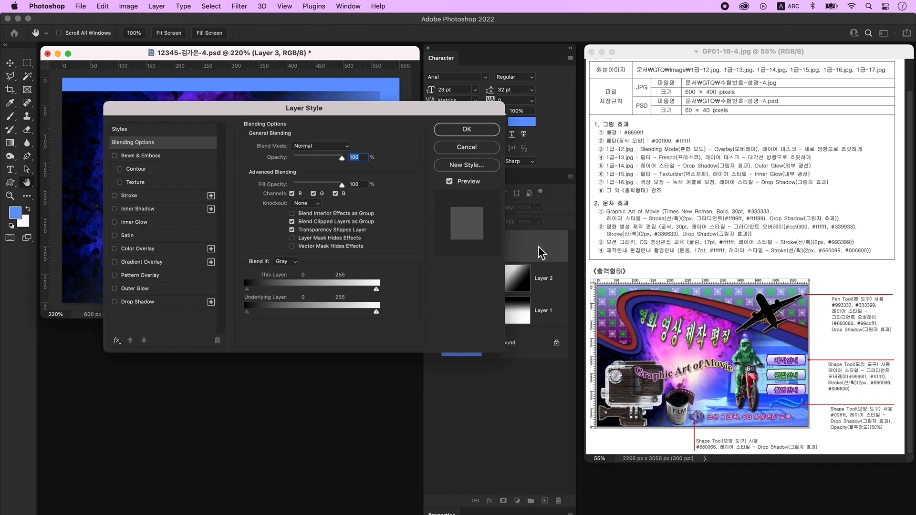
{"action": "left_click", "coordinate": [148, 302]}
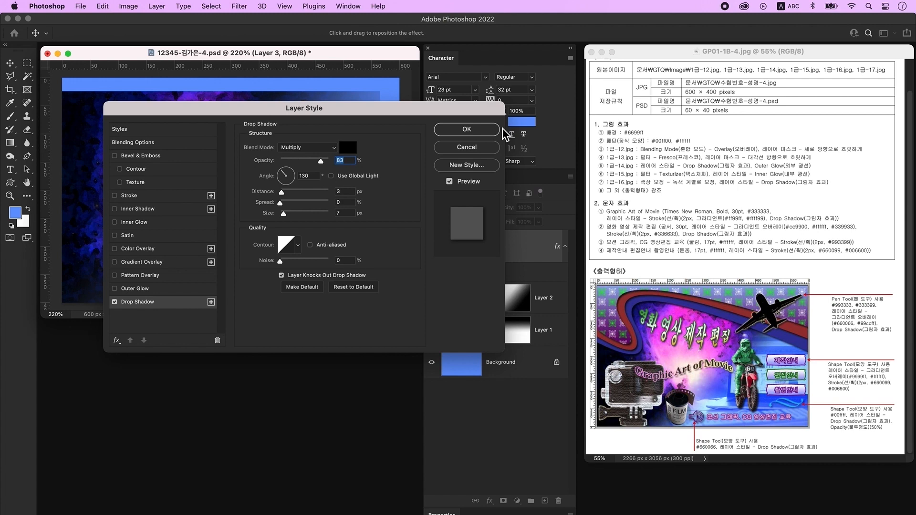
{"action": "left_click", "coordinate": [165, 291]}
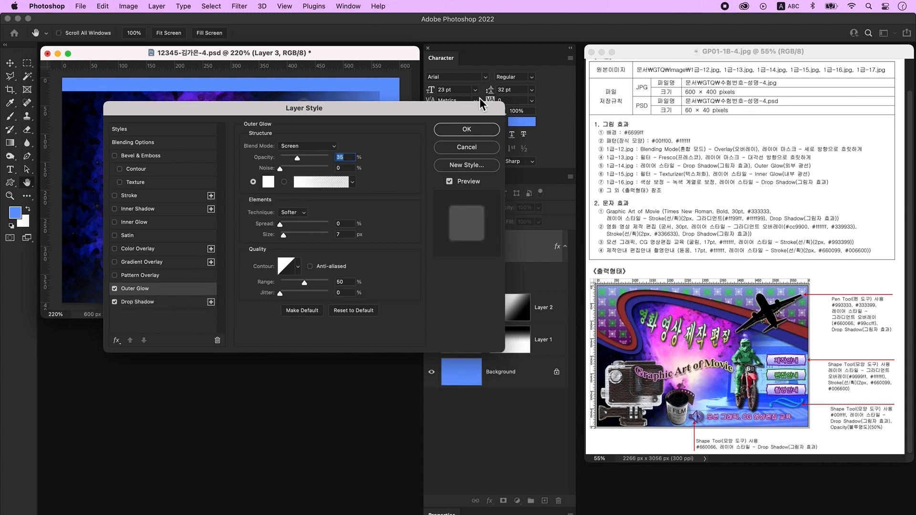
{"action": "left_click", "coordinate": [479, 134]}
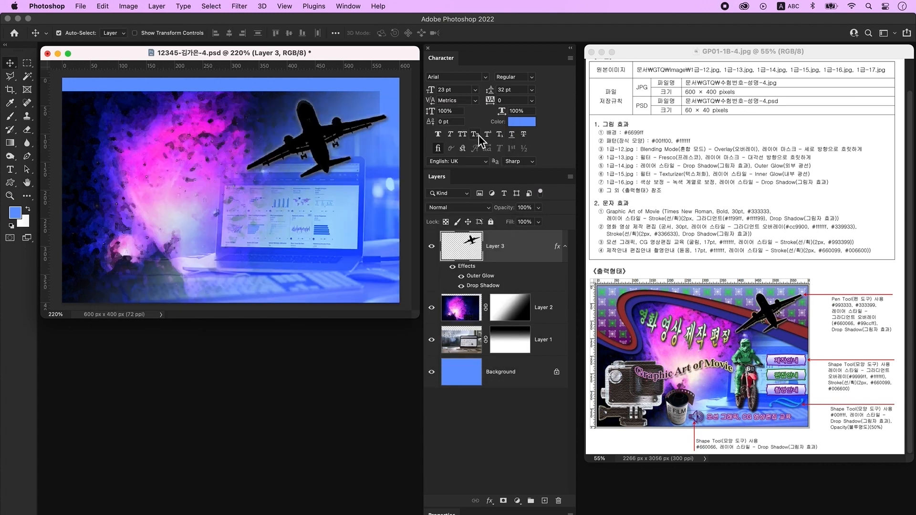
{"action": "key", "text": "super+o"}
{"action": "left_click", "coordinate": [401, 280]}
- Open the camera photo 1급-15.jpg and unlock its Background as an editable Layer 0
{"action": "left_click", "coordinate": [587, 432]}
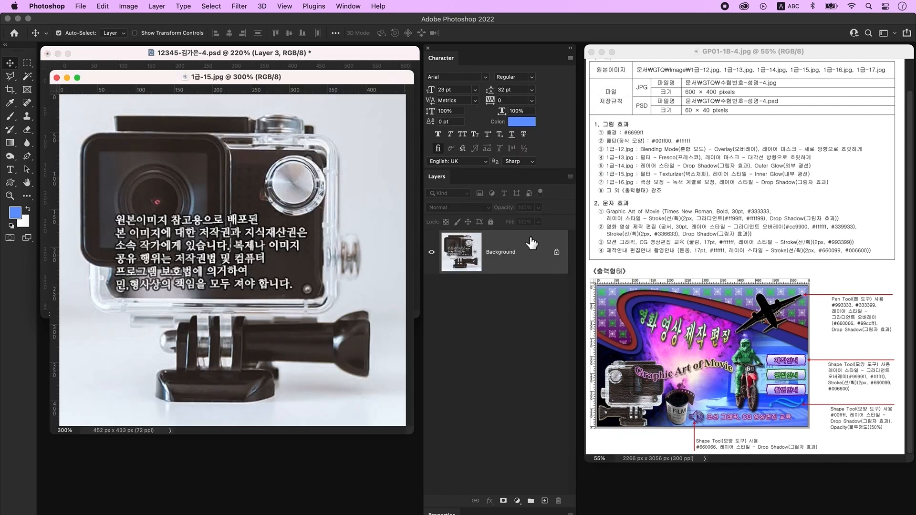
{"action": "double_click", "coordinate": [531, 243]}
{"action": "left_click", "coordinate": [546, 272]}
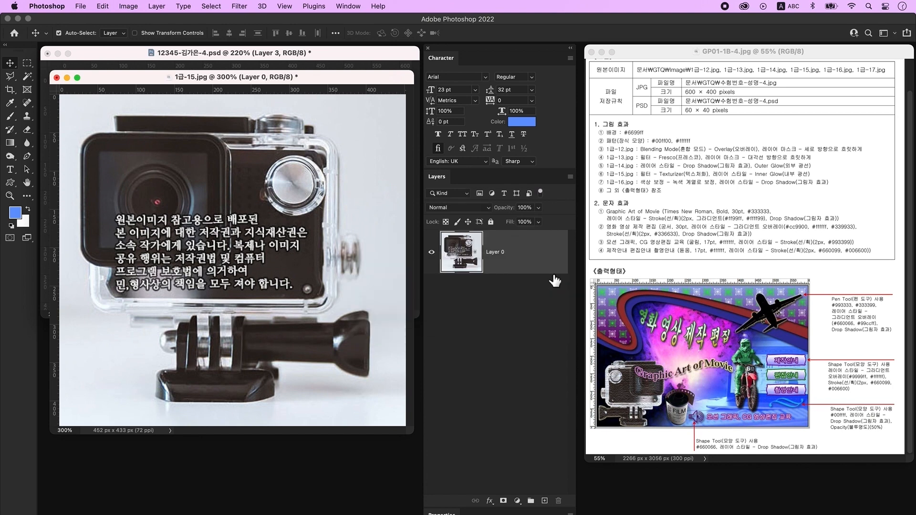
{"action": "left_click", "coordinate": [28, 76]}
{"action": "left_click", "coordinate": [63, 86]}
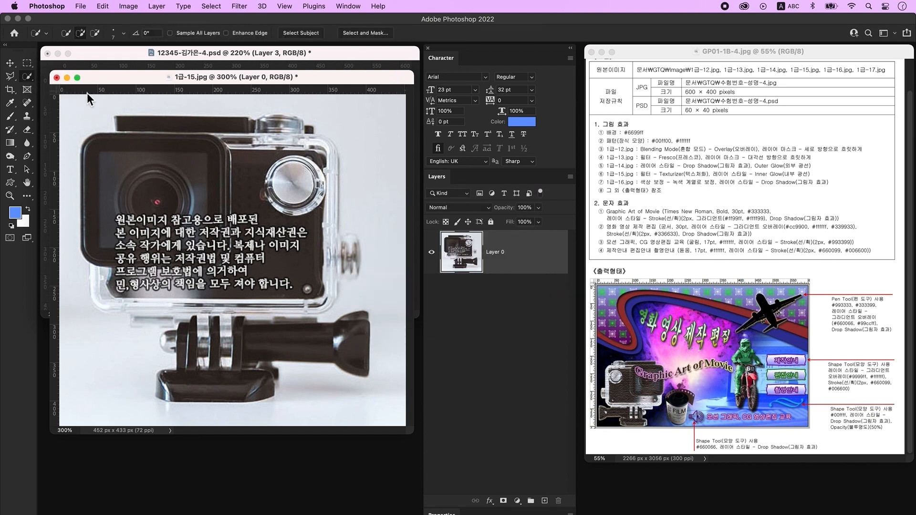
- Quick-select and delete the background along the photo's left side, keeping the camera mount
{"action": "mouse_move", "coordinate": [166, 106]}
{"action": "left_mouse_down"}
{"action": "mouse_move", "coordinate": [83, 103]}
{"action": "mouse_move", "coordinate": [52, 164]}
{"action": "mouse_move", "coordinate": [62, 297]}
{"action": "mouse_move", "coordinate": [95, 323]}
{"action": "mouse_move", "coordinate": [116, 326]}
{"action": "mouse_move", "coordinate": [132, 361]}
{"action": "left_mouse_up"}
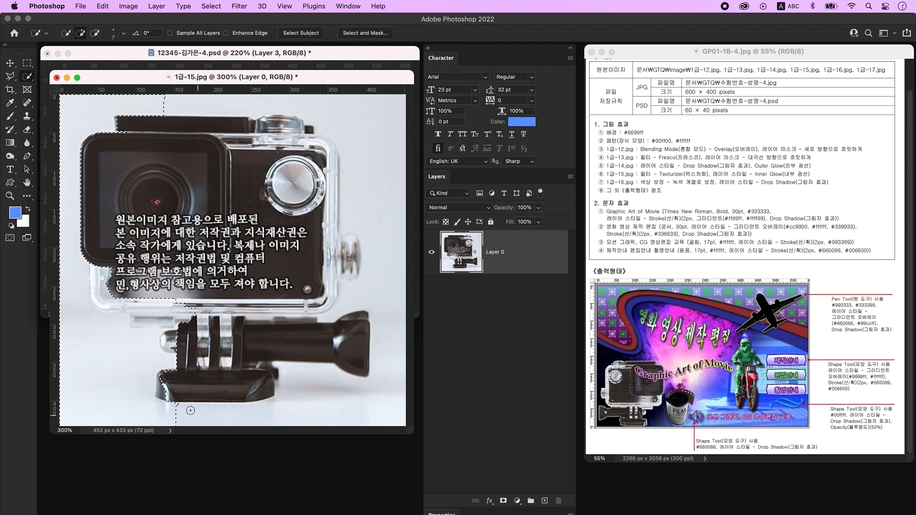
{"action": "key", "text": "alt"}
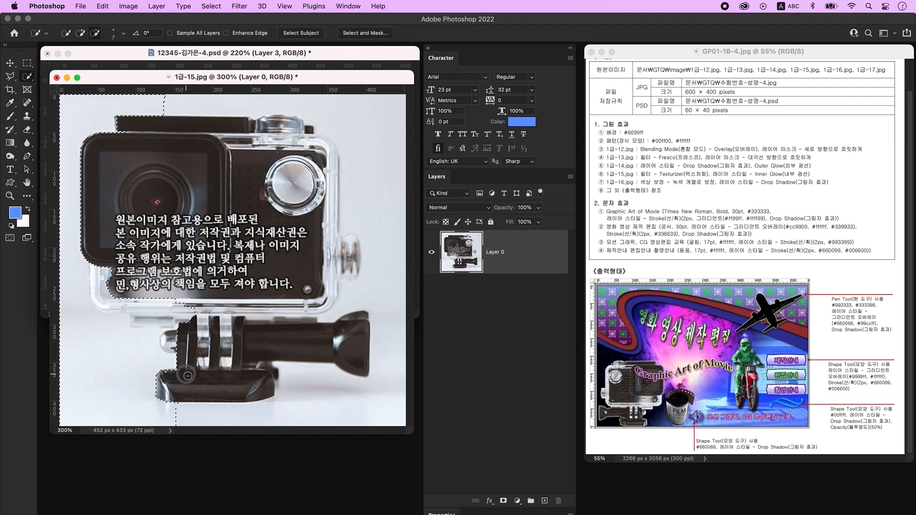
{"action": "mouse_move", "coordinate": [180, 337]}
{"action": "left_mouse_down"}
{"action": "mouse_move", "coordinate": [166, 345]}
{"action": "mouse_move", "coordinate": [150, 323]}
{"action": "left_mouse_up"}
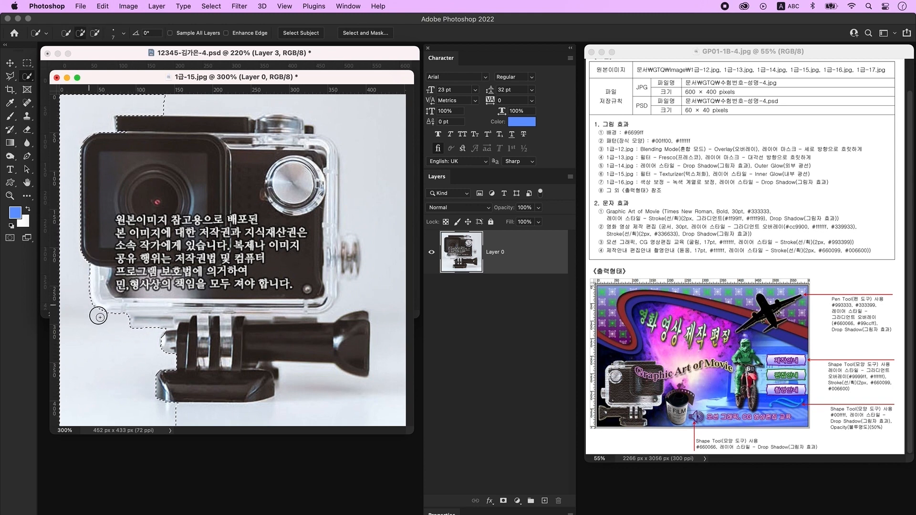
{"action": "key", "text": "Delete"}
- Delete the lower-right and upper-right background, sparing the camera's side knob and top button
{"action": "key", "text": "super+d"}
{"action": "left_click_drag", "start_coordinate": [282, 419], "coordinate": [380, 329]}
{"action": "key", "text": "Delete"}
{"action": "key", "text": "super+d"}
{"action": "mouse_move", "coordinate": [165, 101]}
{"action": "left_mouse_down"}
{"action": "mouse_move", "coordinate": [327, 139]}
{"action": "mouse_move", "coordinate": [332, 230]}
{"action": "mouse_move", "coordinate": [322, 301]}
{"action": "mouse_move", "coordinate": [328, 282]}
{"action": "left_mouse_up"}
{"action": "left_click_drag", "start_coordinate": [263, 129], "coordinate": [273, 121]}
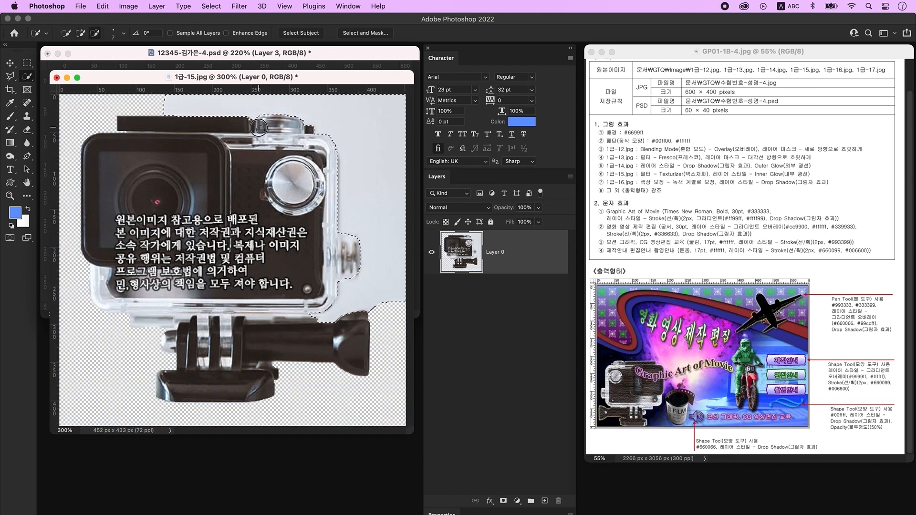
{"action": "key", "text": "Delete"}
{"action": "key", "text": "super+d"}
{"action": "left_click", "coordinate": [12, 64]}
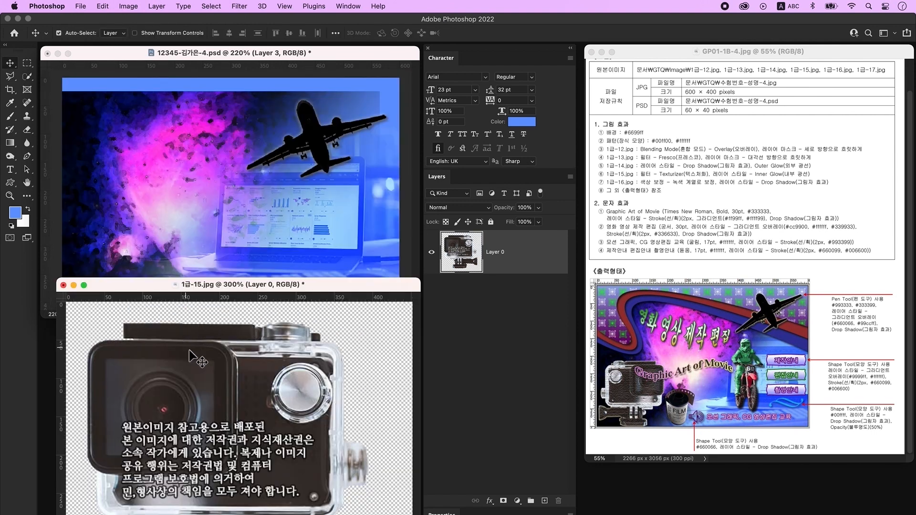
- Copy the camera cutout into the composite and apply the Texturizer filter to it
{"action": "left_click_drag", "start_coordinate": [454, 276], "coordinate": [182, 234]}
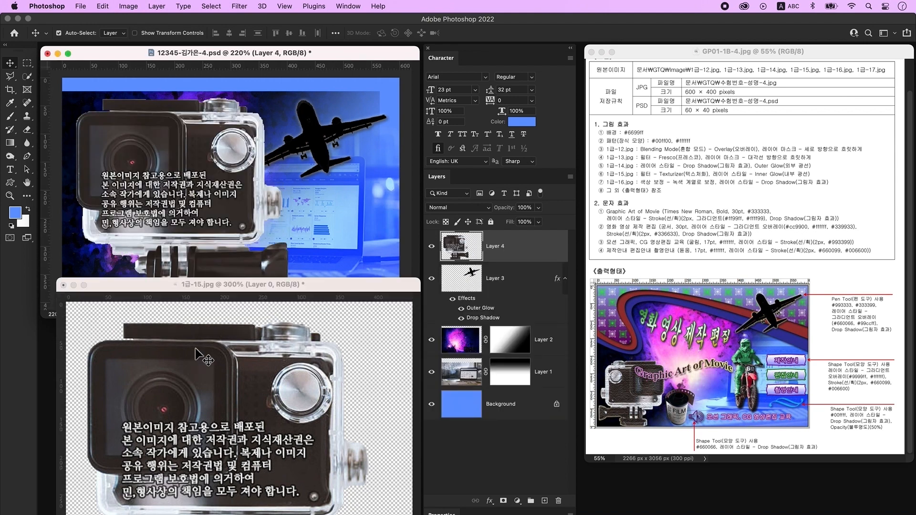
{"action": "left_click", "coordinate": [63, 285]}
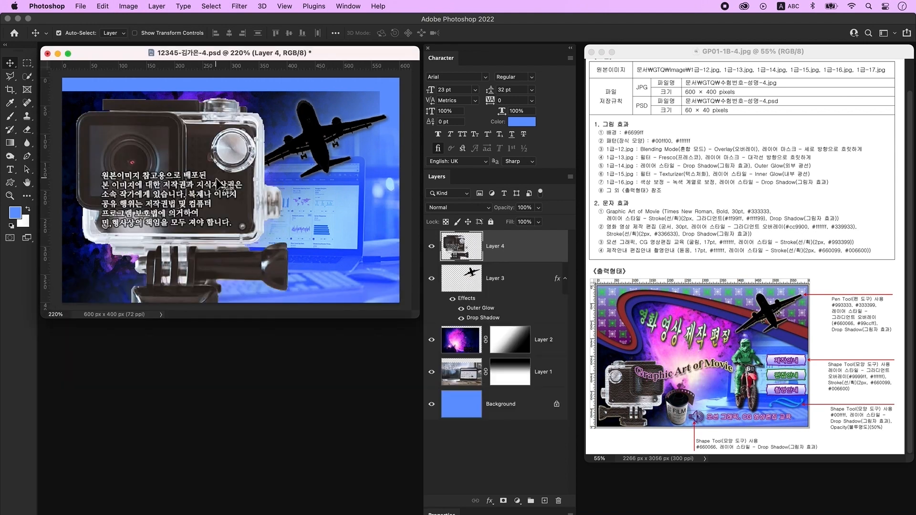
{"action": "left_click", "coordinate": [240, 6]}
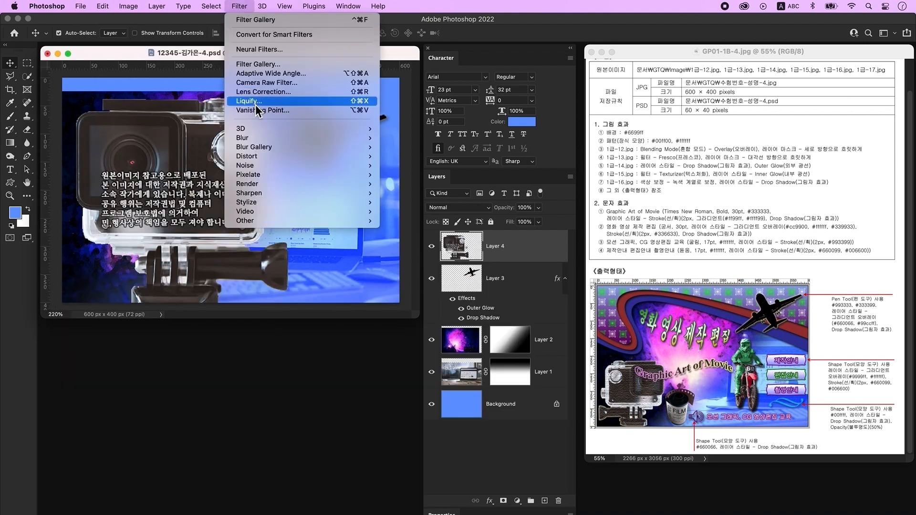
{"action": "left_click", "coordinate": [267, 65]}
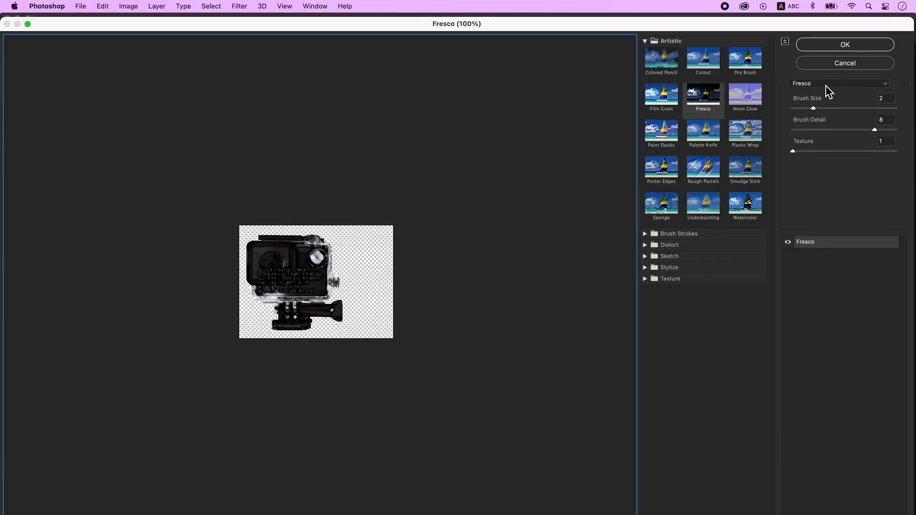
{"action": "left_click", "coordinate": [836, 84]}
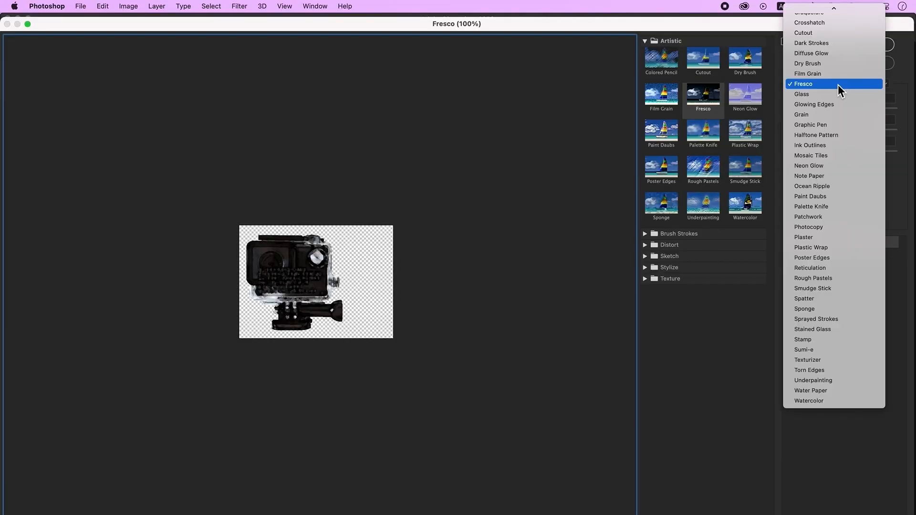
{"action": "left_click", "coordinate": [847, 359]}
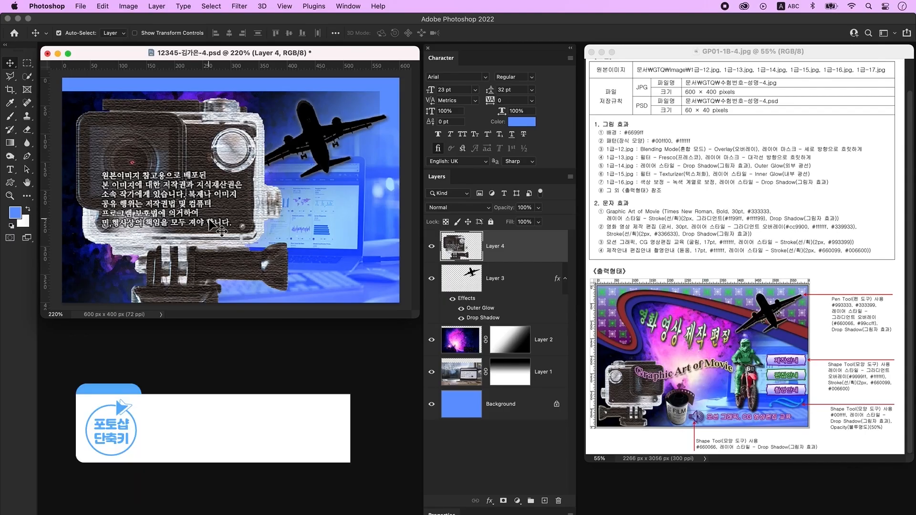
- Shrink the camera, flip it horizontally and place it at the composite's lower left
{"action": "key", "text": "super+t"}
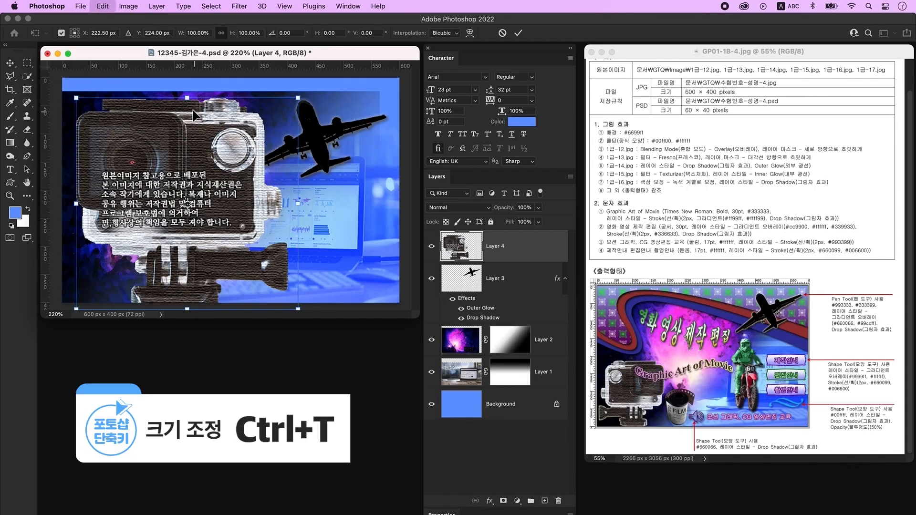
{"action": "left_click_drag", "start_coordinate": [187, 98], "coordinate": [187, 139]}
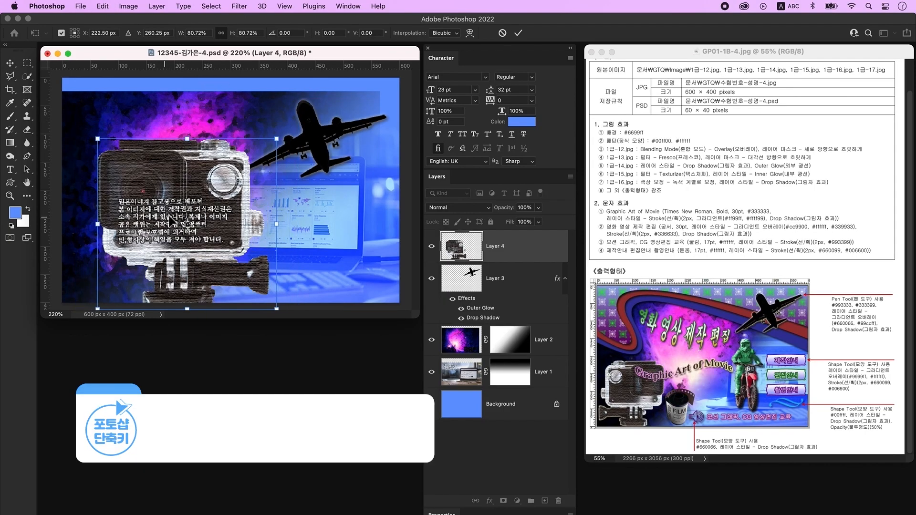
{"action": "right_click", "coordinate": [180, 173]}
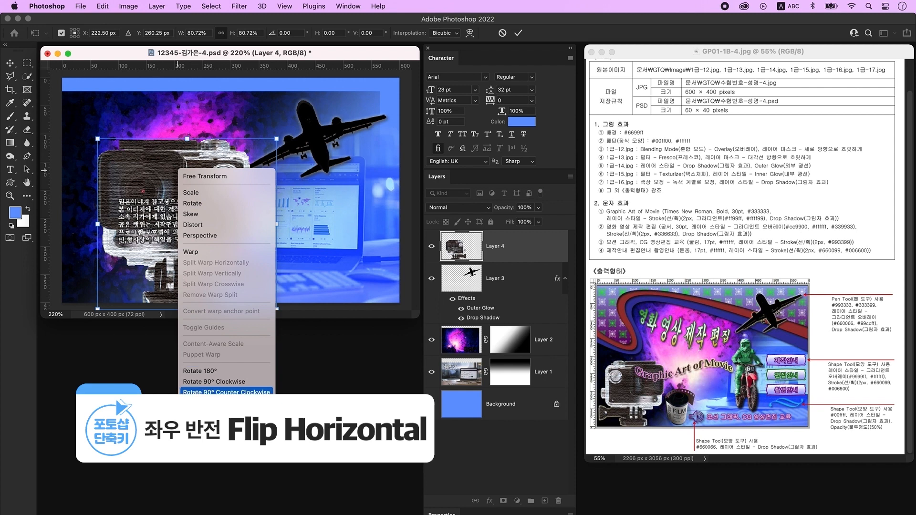
{"action": "left_click", "coordinate": [206, 409]}
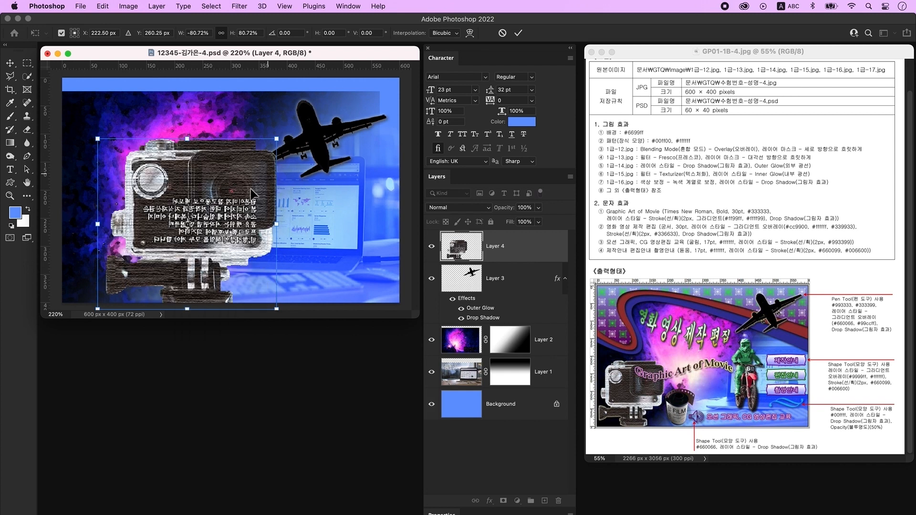
{"action": "left_click_drag", "start_coordinate": [277, 227], "coordinate": [203, 221]}
{"action": "left_click_drag", "start_coordinate": [142, 149], "coordinate": [141, 203]}
{"action": "left_click_drag", "start_coordinate": [172, 264], "coordinate": [146, 265]}
{"action": "key", "text": "Return"}
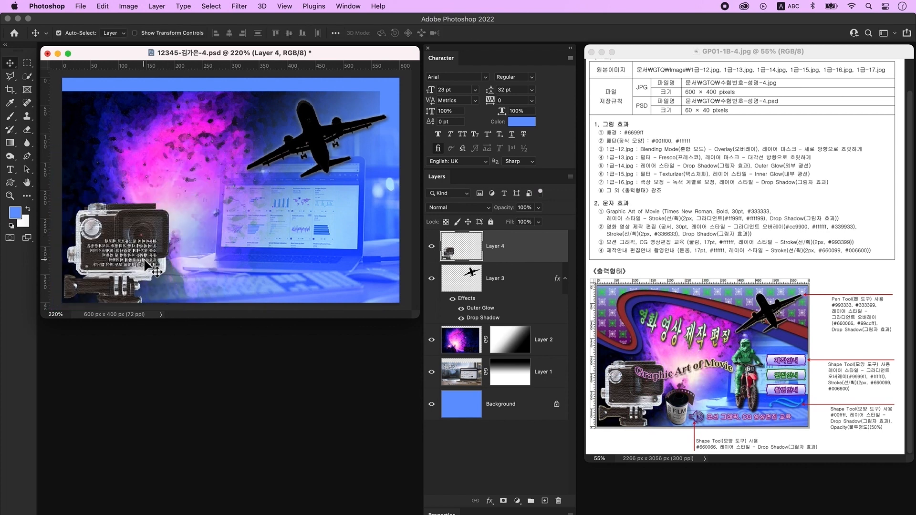
- Add an Inner Glow layer style to the camera
{"action": "double_click", "coordinate": [541, 251]}
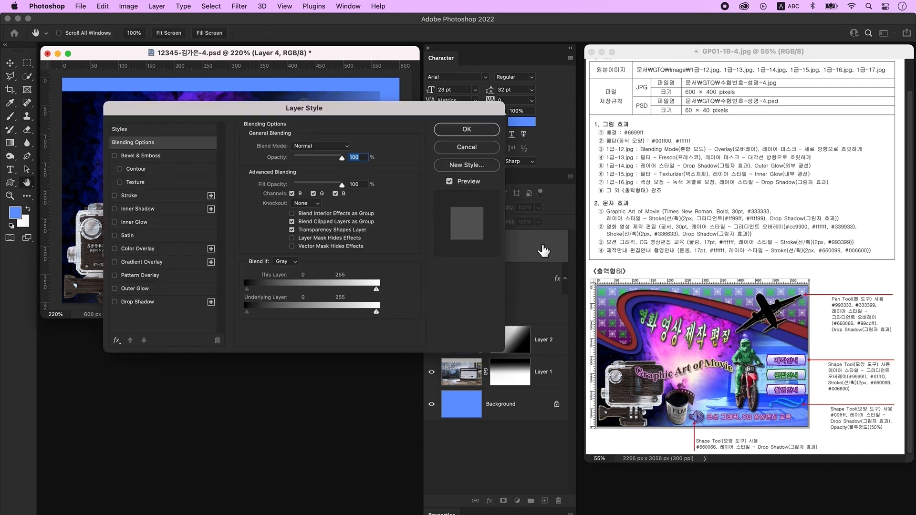
{"action": "left_click", "coordinate": [161, 222]}
{"action": "left_click", "coordinate": [467, 129]}
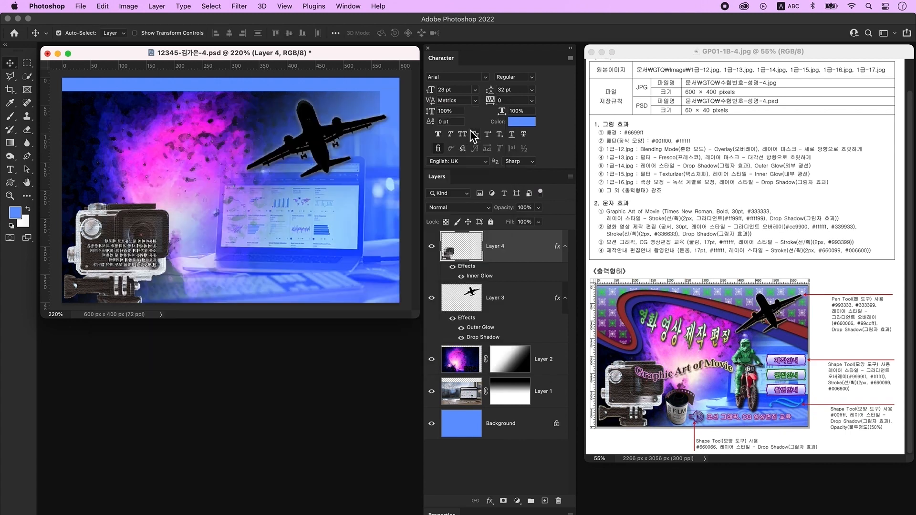
{"action": "key", "text": "super+o"}
{"action": "left_click", "coordinate": [461, 284]}
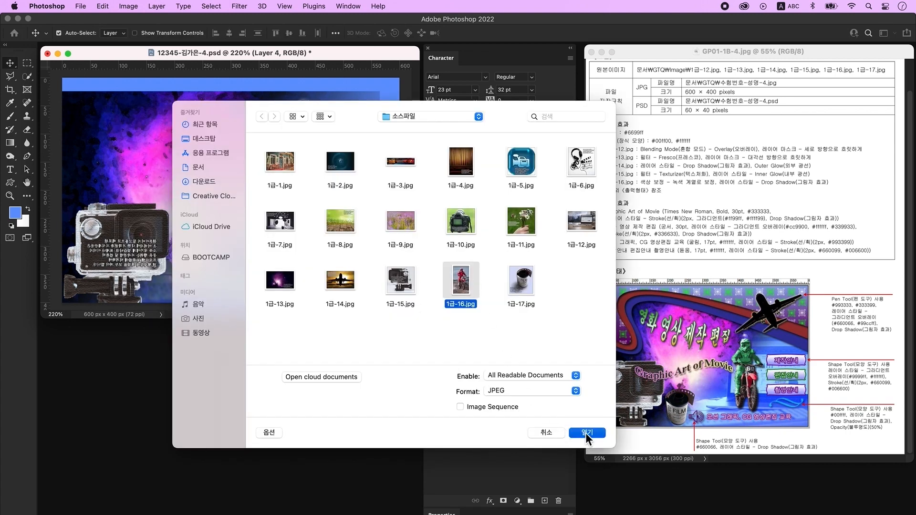
- Open 1급-16.jpg and convert its Background into an unlocked Layer 0
{"action": "left_click", "coordinate": [587, 433]}
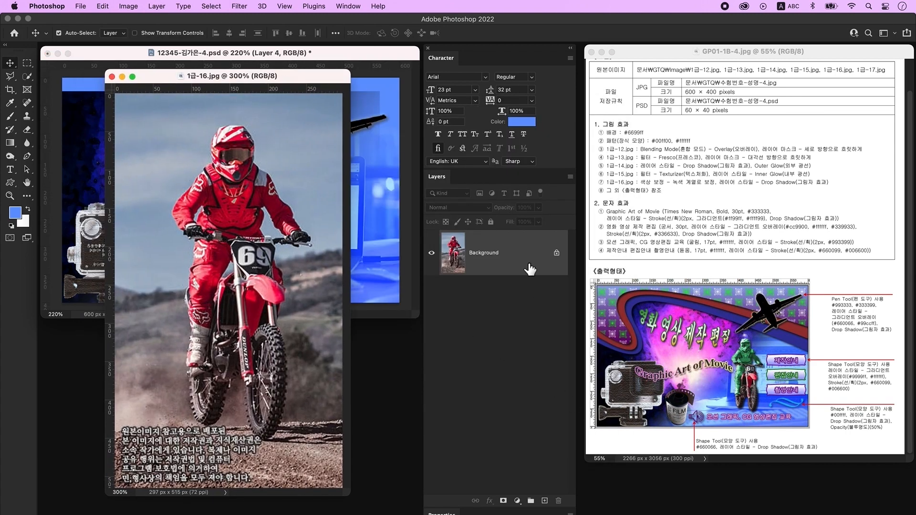
{"action": "double_click", "coordinate": [529, 258]}
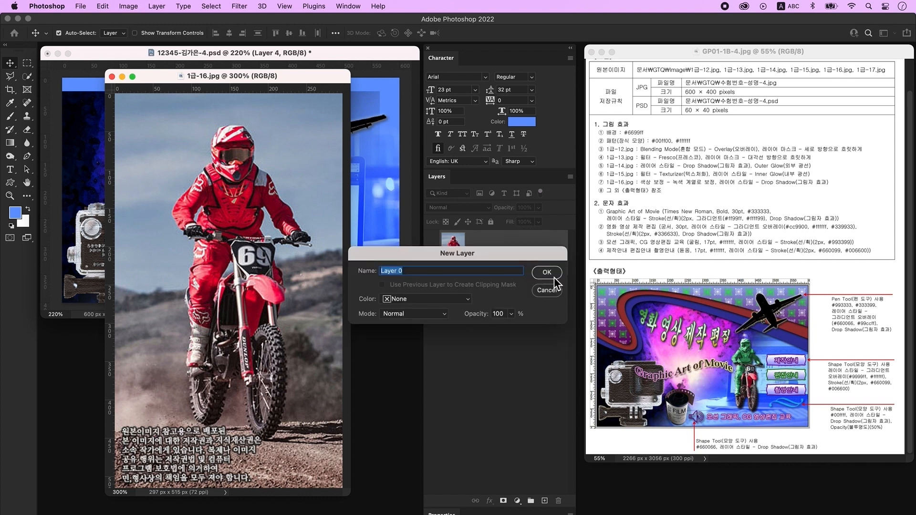
{"action": "left_click", "coordinate": [547, 268]}
- Quick-select the sky left of and above the rider and delete it
{"action": "left_click", "coordinate": [27, 76]}
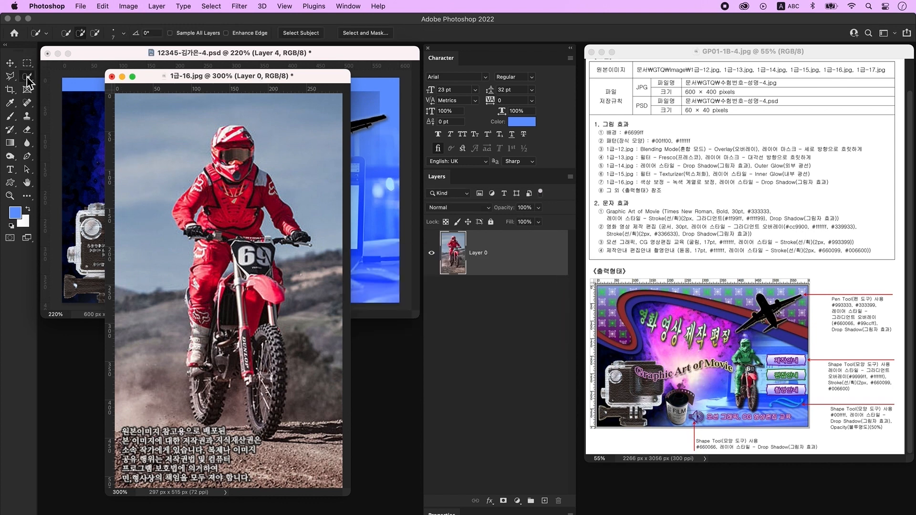
{"action": "left_click_drag", "start_coordinate": [189, 117], "coordinate": [132, 248]}
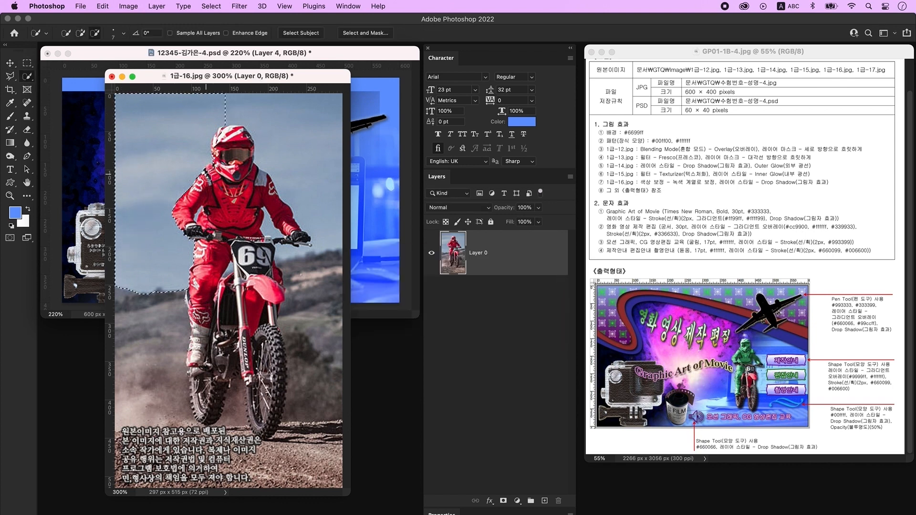
{"action": "mouse_move", "coordinate": [186, 174]}
{"action": "left_mouse_down"}
{"action": "mouse_move", "coordinate": [210, 180]}
{"action": "mouse_move", "coordinate": [227, 125]}
{"action": "left_mouse_up"}
{"action": "key", "text": "Delete"}
- Select and delete the right sky, the dust beside the bike, and the ground around the wheels
{"action": "left_click_drag", "start_coordinate": [306, 162], "coordinate": [315, 347]}
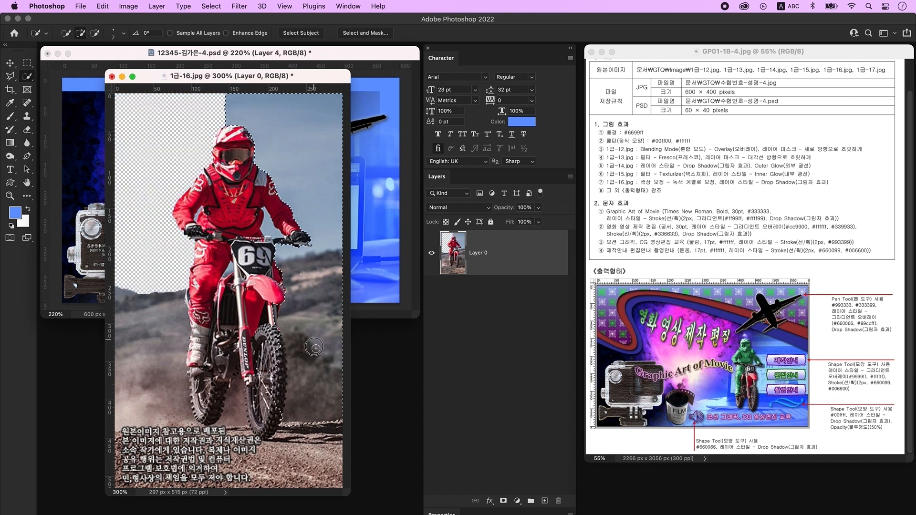
{"action": "left_click_drag", "start_coordinate": [166, 416], "coordinate": [167, 421]}
{"action": "key", "text": "BackSpace"}
{"action": "key", "text": "super+d"}
{"action": "mouse_move", "coordinate": [287, 446]}
{"action": "left_mouse_down"}
{"action": "mouse_move", "coordinate": [239, 401]}
{"action": "mouse_move", "coordinate": [258, 430]}
{"action": "left_mouse_up"}
{"action": "key", "text": "BackSpace"}
{"action": "key", "text": "super+d"}
- With a smaller brush, select and delete the small background gaps beside the arms and fork
{"action": "key", "text": "["}
{"action": "key", "text": "["}
{"action": "key", "text": "["}
{"action": "left_click", "coordinate": [267, 232]}
{"action": "left_click", "coordinate": [233, 268]}
{"action": "left_click", "coordinate": [196, 214]}
{"action": "key", "text": "BackSpace"}
{"action": "left_click", "coordinate": [10, 78]}
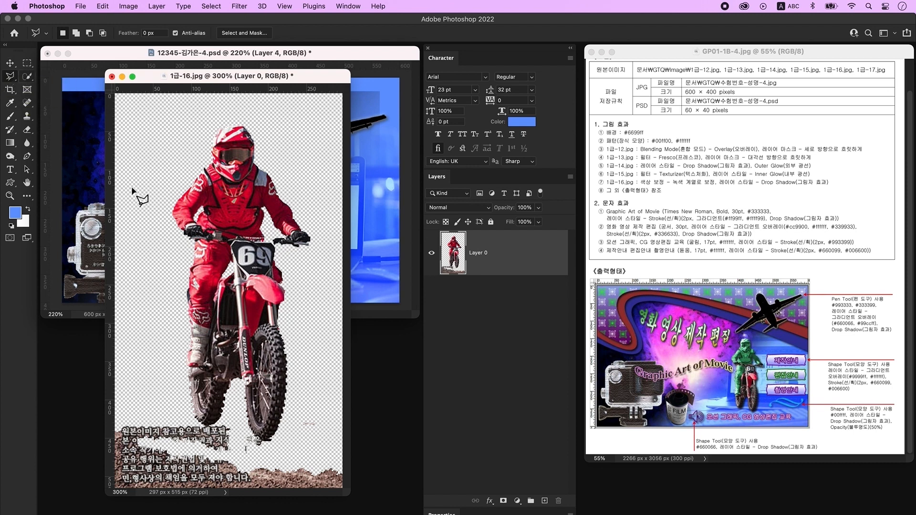
- Trace a closed Polygonal Lasso outline around the rider and motorbike
{"action": "left_click", "coordinate": [184, 419]}
{"action": "left_click", "coordinate": [259, 439]}
{"action": "left_click", "coordinate": [285, 401]}
{"action": "left_click", "coordinate": [321, 219]}
{"action": "left_click", "coordinate": [252, 85]}
{"action": "left_click", "coordinate": [145, 263]}
{"action": "left_click", "coordinate": [185, 418]}
- Invert the selection, delete the leftover watermark text, deselect, and move the image window aside
{"action": "key", "text": "shift+super+i"}
{"action": "key", "text": "Delete"}
{"action": "key", "text": "super+d"}
{"action": "key", "text": "v"}
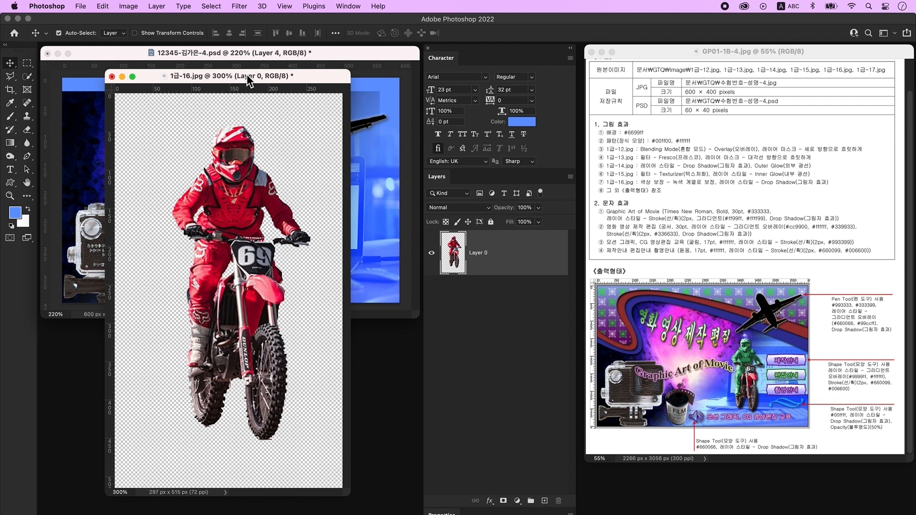
{"action": "left_click_drag", "start_coordinate": [247, 75], "coordinate": [218, 247]}
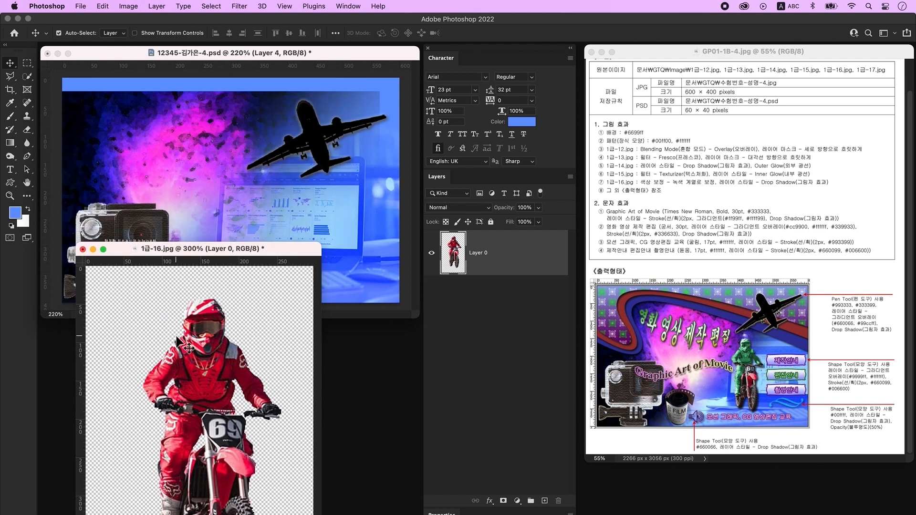
- Drag the cut-out rider into the composite as a new layer and close the source image
{"action": "left_click_drag", "start_coordinate": [209, 330], "coordinate": [272, 139]}
{"action": "left_click", "coordinate": [271, 366]}
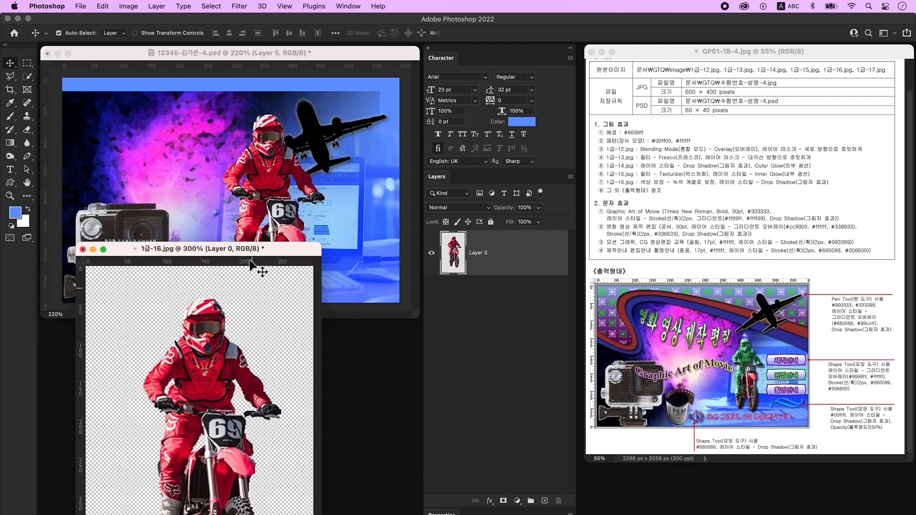
{"action": "left_click", "coordinate": [83, 249]}
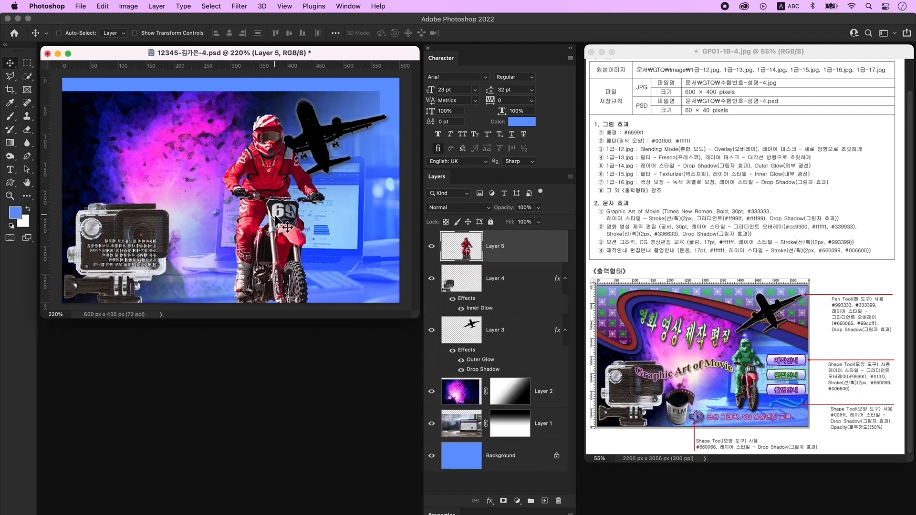
- Scale the rider down to about 60% and place it in front of the laptop
{"action": "key", "text": "super+t"}
{"action": "left_click_drag", "start_coordinate": [271, 115], "coordinate": [274, 171]}
{"action": "left_click_drag", "start_coordinate": [276, 228], "coordinate": [241, 185]}
{"action": "left_click_drag", "start_coordinate": [240, 304], "coordinate": [249, 276]}
{"action": "left_click_drag", "start_coordinate": [245, 242], "coordinate": [258, 248]}
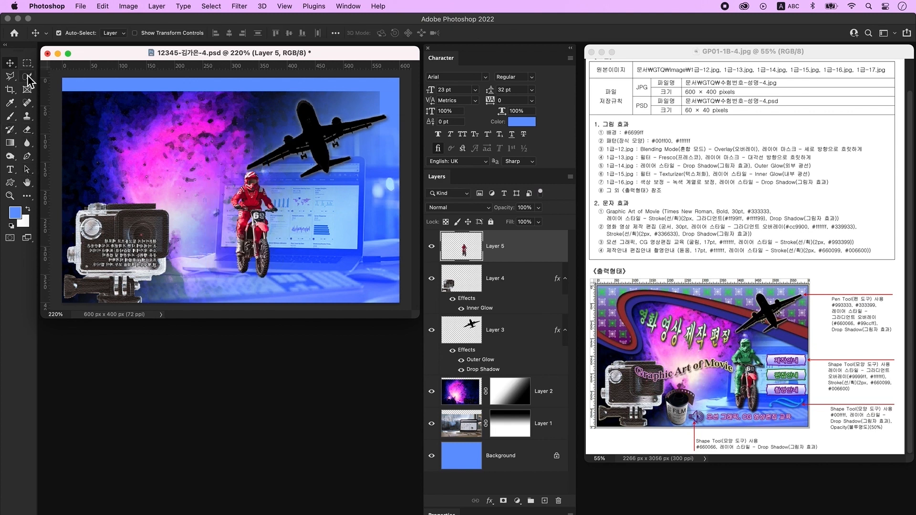
- Quick-select the rider's suit from head down the leg, with a smaller brush for refining
{"action": "left_click", "coordinate": [28, 76]}
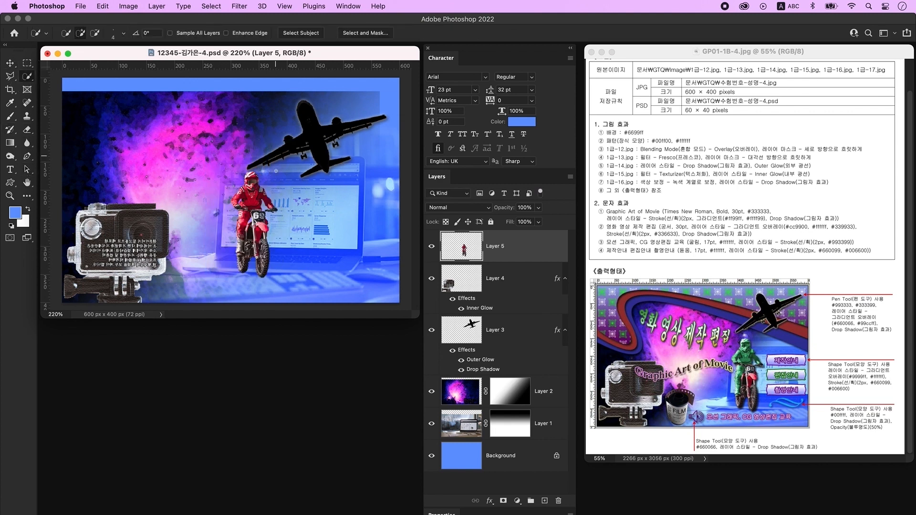
{"action": "mouse_move", "coordinate": [245, 196]}
{"action": "left_mouse_down"}
{"action": "mouse_move", "coordinate": [260, 203]}
{"action": "mouse_move", "coordinate": [268, 193]}
{"action": "mouse_move", "coordinate": [248, 186]}
{"action": "mouse_move", "coordinate": [258, 180]}
{"action": "left_mouse_up"}
{"action": "key", "text": "super+d"}
{"action": "mouse_move", "coordinate": [242, 219]}
{"action": "left_mouse_down"}
{"action": "mouse_move", "coordinate": [239, 210]}
{"action": "mouse_move", "coordinate": [240, 241]}
{"action": "left_mouse_up"}
{"action": "key", "text": "alt"}
{"action": "key", "text": "["}
{"action": "key", "text": "["}
{"action": "key", "text": "["}
{"action": "key", "text": "["}
{"action": "key", "text": "["}
{"action": "key", "text": "["}
{"action": "key", "text": "["}
{"action": "key", "text": "alt"}
- Colorize the selected outfit green with Hue/Saturation at hue 121, then deselect
{"action": "key", "text": "super+u"}
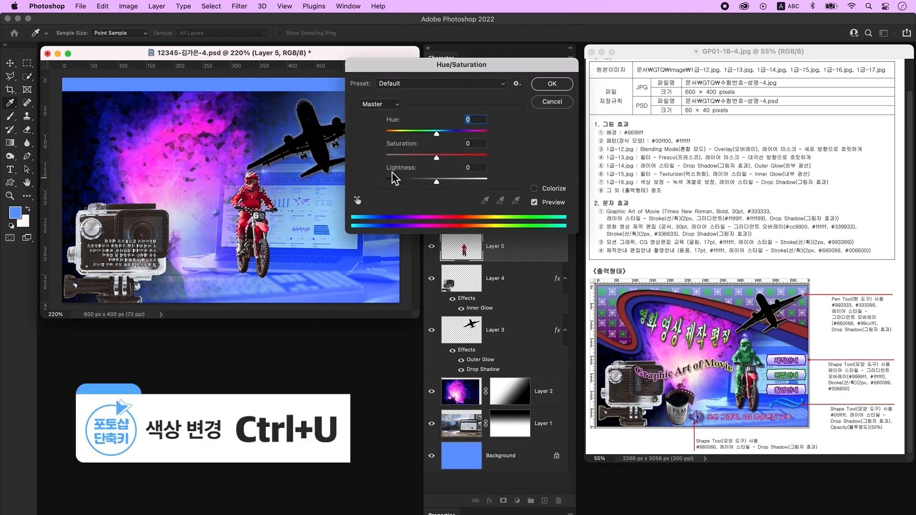
{"action": "left_click", "coordinate": [554, 190]}
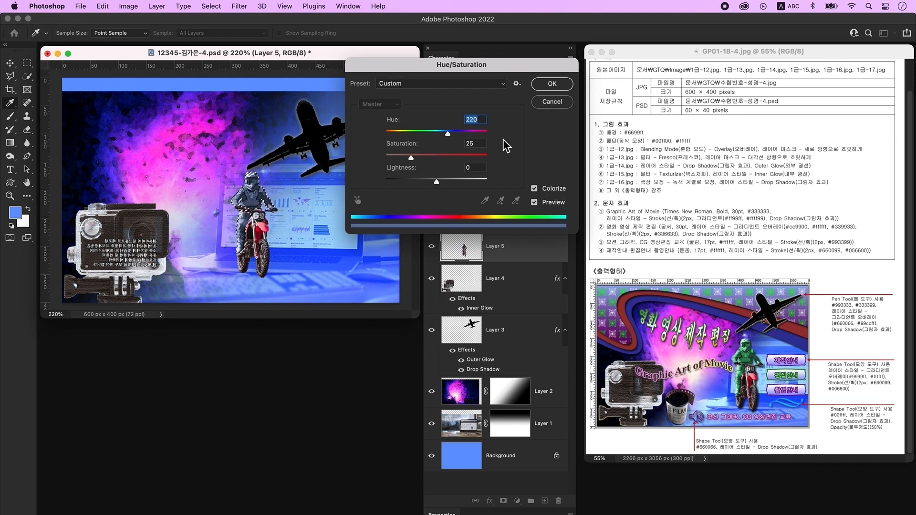
{"action": "left_click_drag", "start_coordinate": [448, 134], "coordinate": [428, 134]}
{"action": "left_click", "coordinate": [552, 84]}
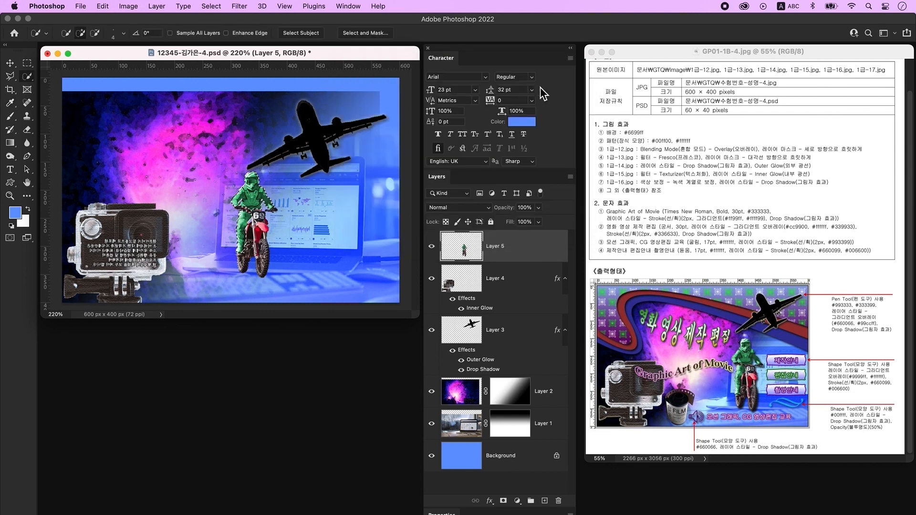
{"action": "key", "text": "super+d"}
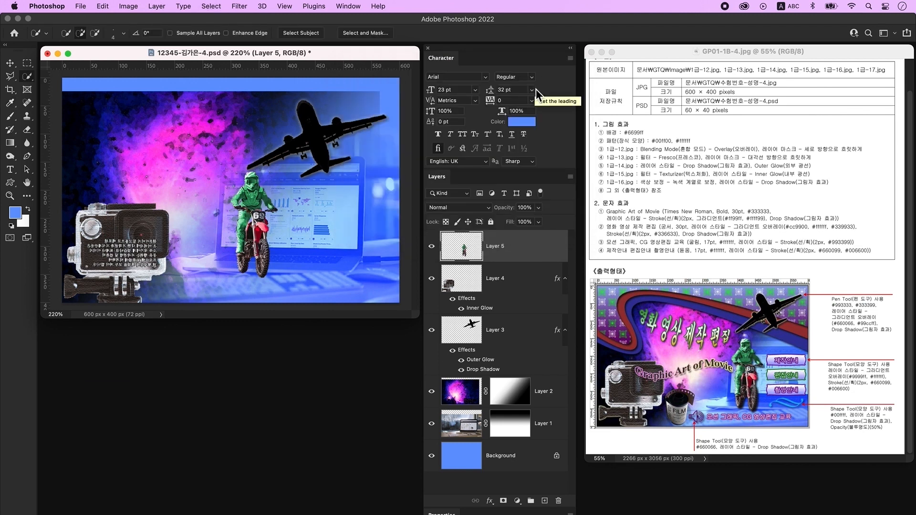
- Add a drop shadow layer style to the rider layer
{"action": "double_click", "coordinate": [532, 250]}
{"action": "left_click", "coordinate": [165, 304]}
{"action": "left_click", "coordinate": [467, 131]}
- Open 1급-17.jpg, zoom in, and unlock its background into Layer 0
{"action": "key", "text": "super+o"}
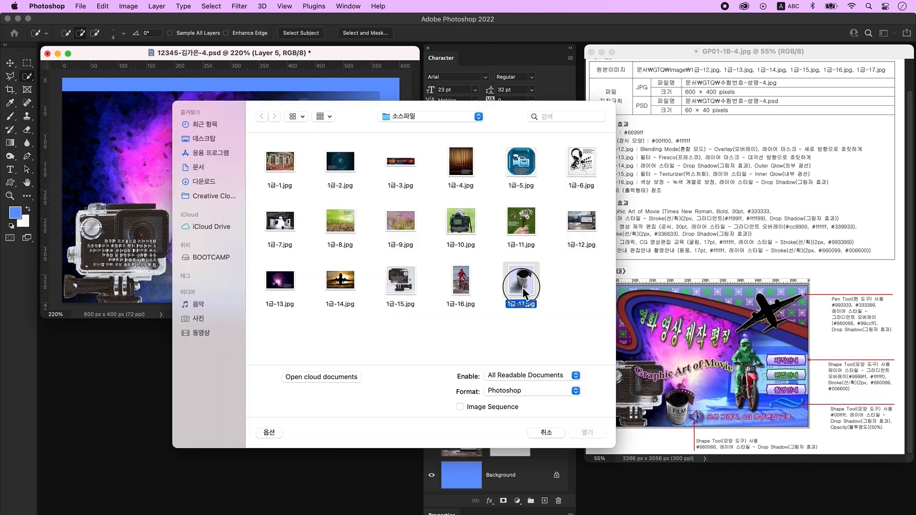
{"action": "left_click", "coordinate": [587, 433]}
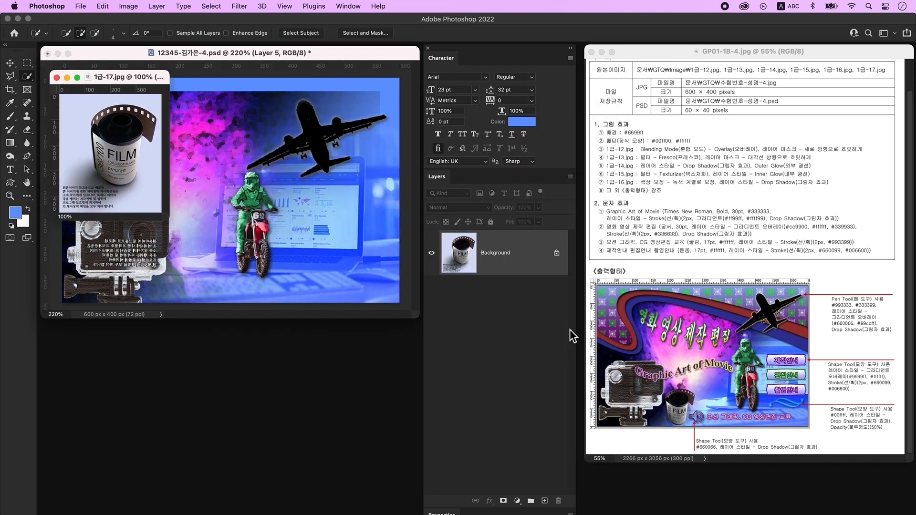
{"action": "key", "text": "super+equal"}
{"action": "key", "text": "super+equal"}
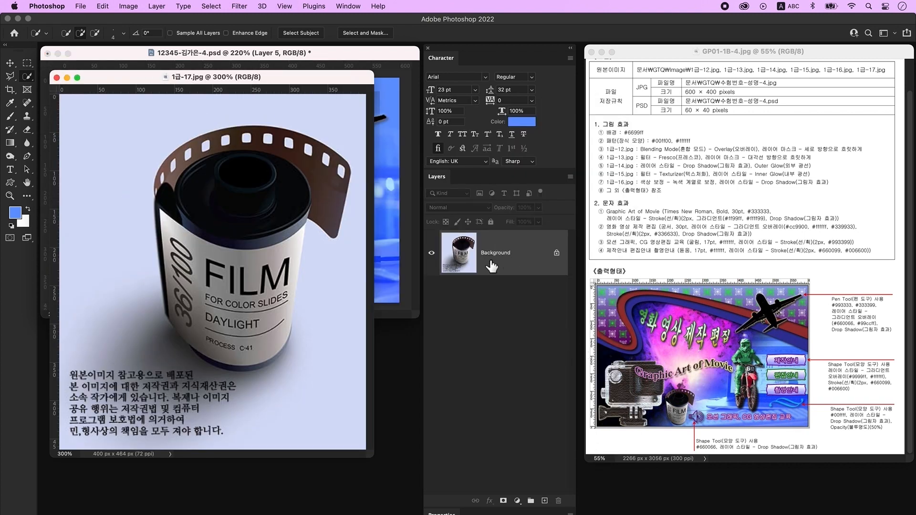
{"action": "double_click", "coordinate": [538, 260]}
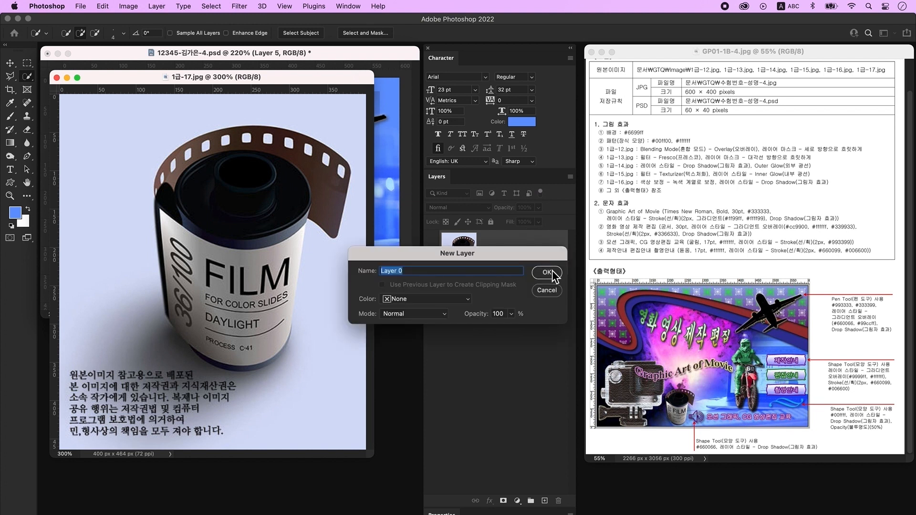
{"action": "left_click", "coordinate": [544, 270]}
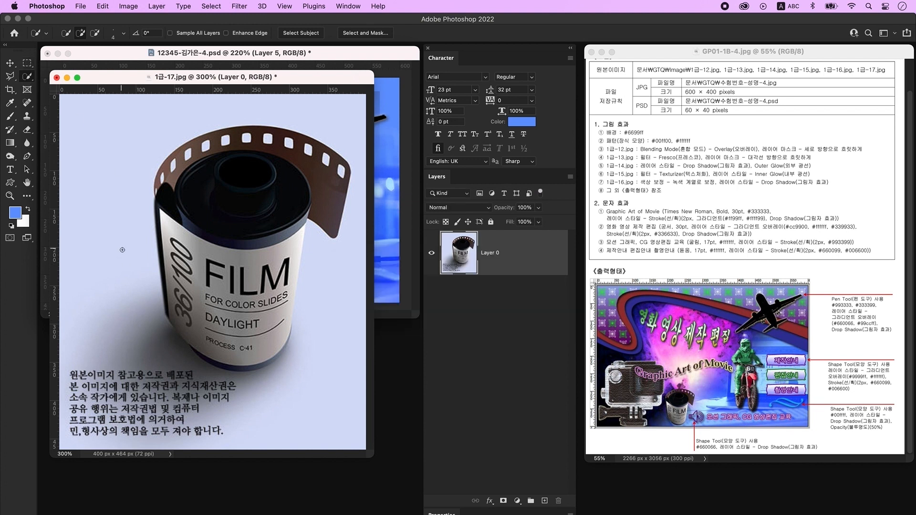
- Delete the background to the left, right and above the film canister
{"action": "mouse_move", "coordinate": [125, 250]}
{"action": "left_mouse_down"}
{"action": "mouse_move", "coordinate": [162, 372]}
{"action": "mouse_move", "coordinate": [263, 429]}
{"action": "mouse_move", "coordinate": [267, 413]}
{"action": "left_mouse_up"}
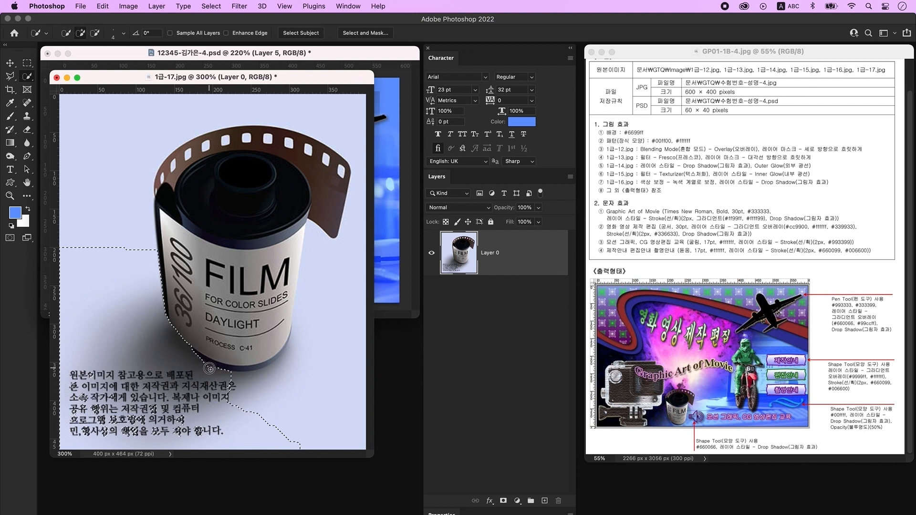
{"action": "key", "text": "Delete"}
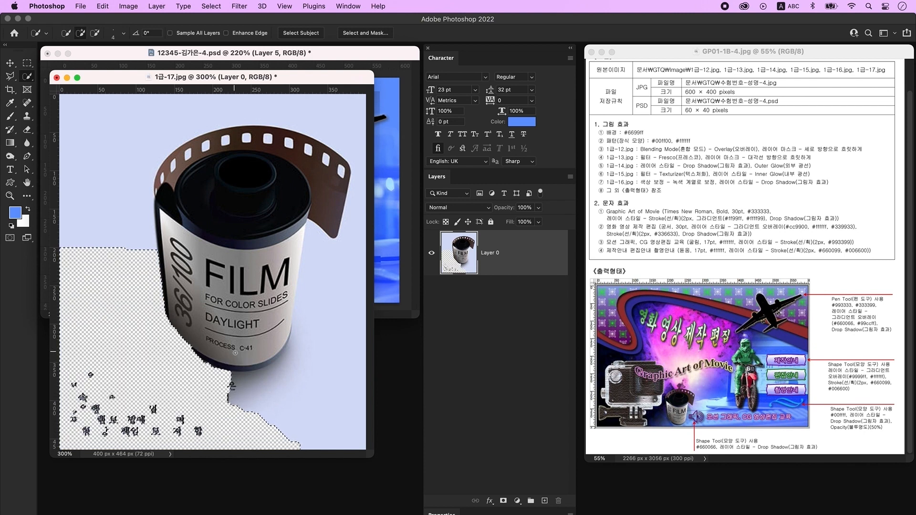
{"action": "key", "text": "super+d"}
{"action": "left_click_drag", "start_coordinate": [323, 278], "coordinate": [341, 262]}
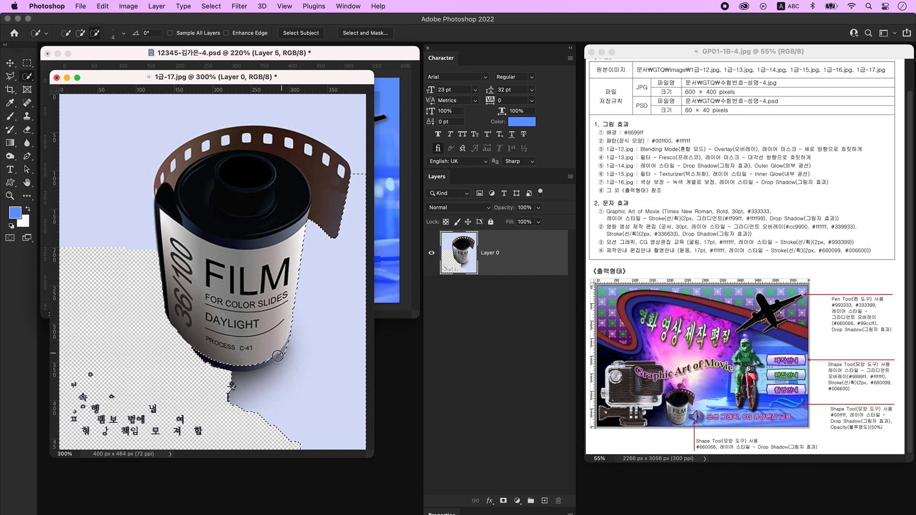
{"action": "key", "text": "Delete"}
{"action": "key", "text": "super+d"}
{"action": "left_click", "coordinate": [82, 148]}
{"action": "key", "text": "Delete"}
{"action": "key", "text": "super+d"}
- Erase the film-strip holes and the leftover letters at lower left
{"action": "left_click", "coordinate": [205, 146]}
{"action": "left_click", "coordinate": [225, 141]}
{"action": "left_click", "coordinate": [246, 140]}
{"action": "left_click", "coordinate": [267, 140]}
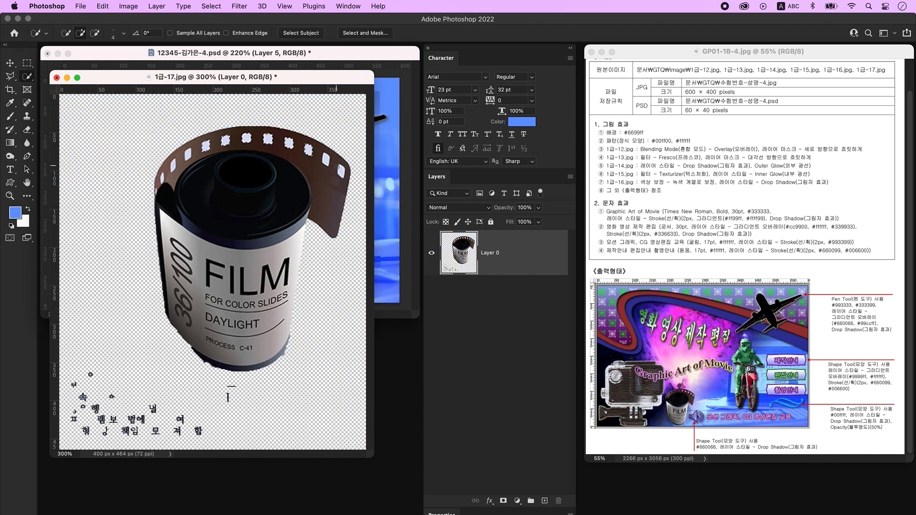
{"action": "left_click", "coordinate": [189, 154]}
{"action": "left_click", "coordinate": [174, 166]}
{"action": "key", "text": "Delete"}
{"action": "left_click", "coordinate": [26, 63]}
{"action": "left_click_drag", "start_coordinate": [245, 448], "coordinate": [22, 379]}
{"action": "key", "text": "Delete"}
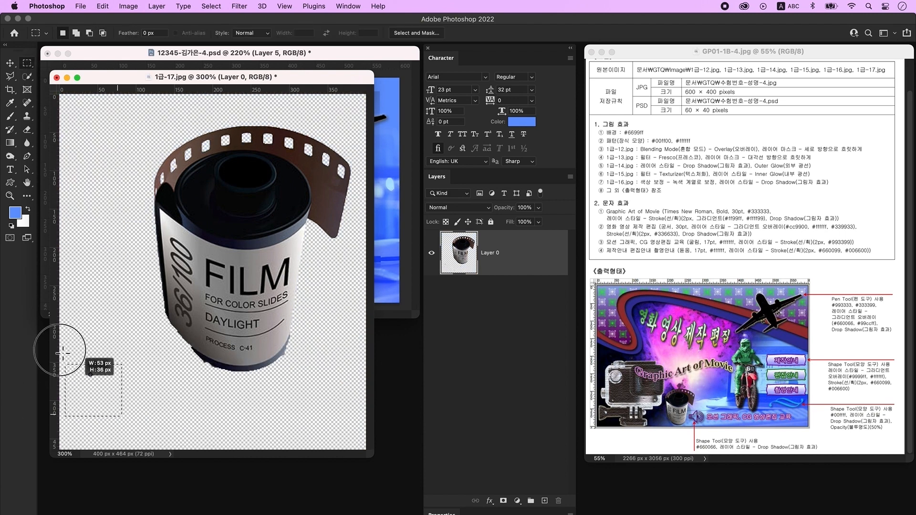
- Drag the canister into the composite, shrink it beside the camera, and add a new layer
{"action": "key", "text": "v"}
{"action": "left_click_drag", "start_coordinate": [215, 77], "coordinate": [212, 354]}
{"action": "left_click_drag", "start_coordinate": [252, 421], "coordinate": [204, 211]}
{"action": "key", "text": "super+t"}
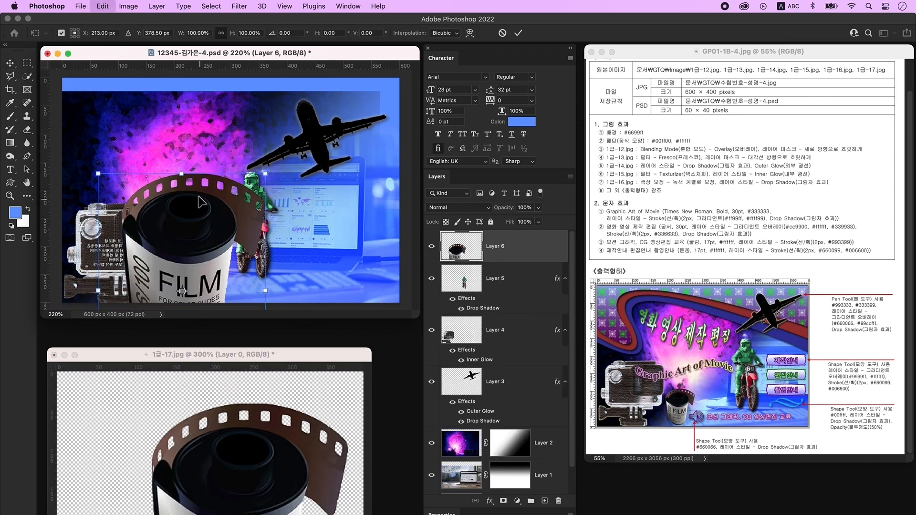
{"action": "mouse_move", "coordinate": [189, 179]}
{"action": "left_mouse_down"}
{"action": "mouse_move", "coordinate": [189, 241]}
{"action": "mouse_move", "coordinate": [196, 175]}
{"action": "left_mouse_up"}
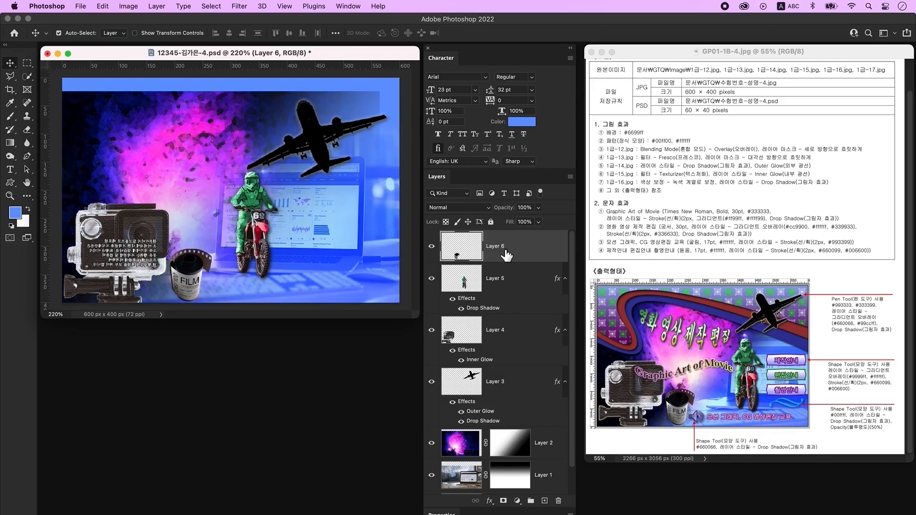
{"action": "left_click", "coordinate": [544, 501]}
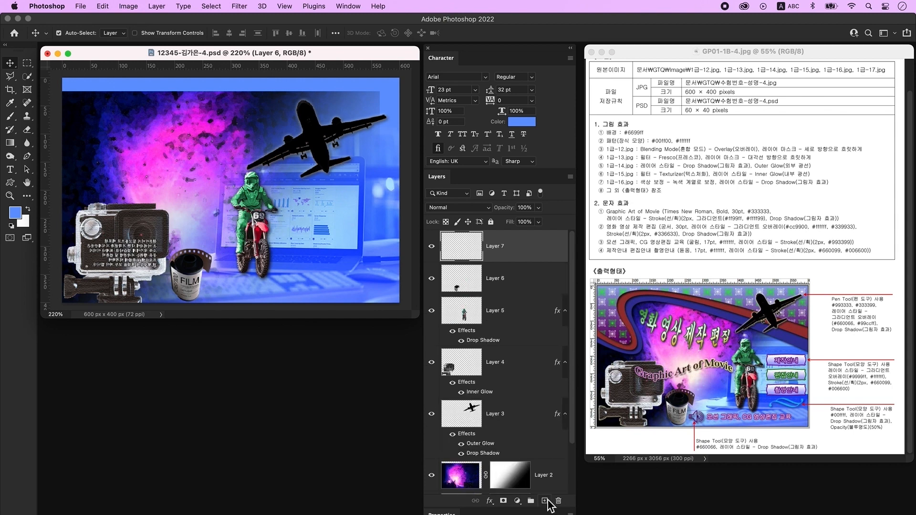
- Type the title 'Graphic Art of Movie' at the upper left of the canvas
{"action": "left_click", "coordinate": [10, 170]}
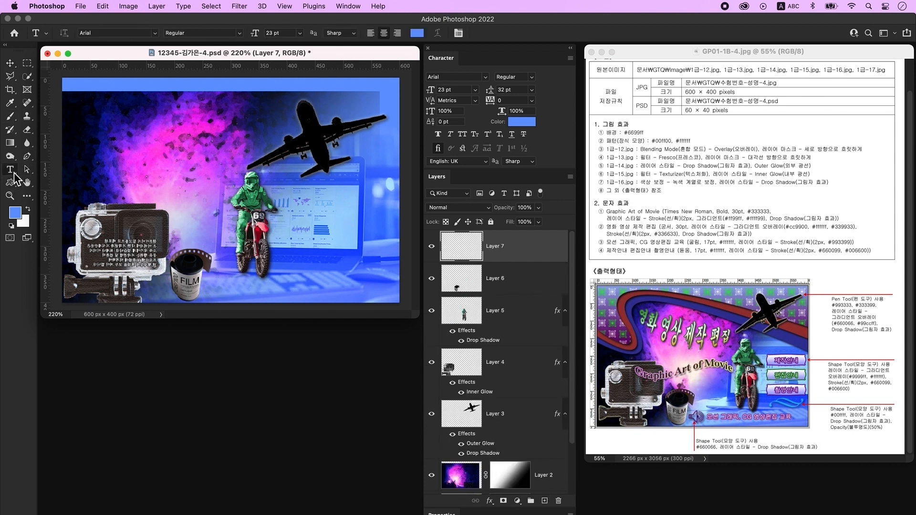
{"action": "left_click", "coordinate": [146, 144]}
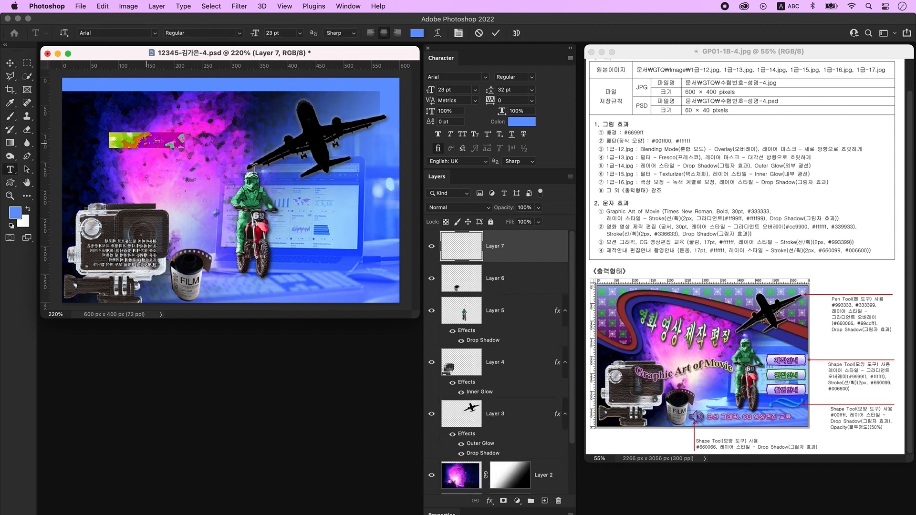
{"action": "type", "text": "Graphic Art of Movie"}
{"action": "left_click", "coordinate": [285, 173]}
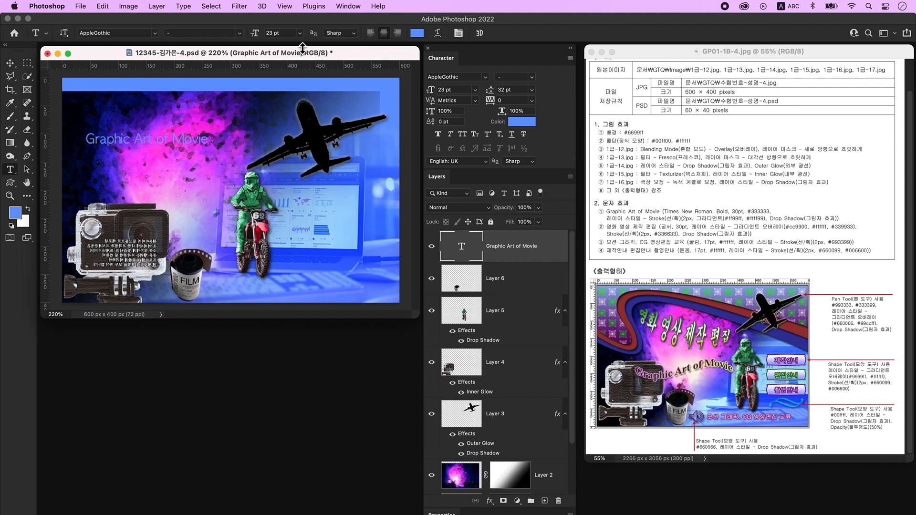
- In the Character panel, set the title to Times New Roman Bold, 30 pt, colour #333333
{"action": "left_click", "coordinate": [346, 6]}
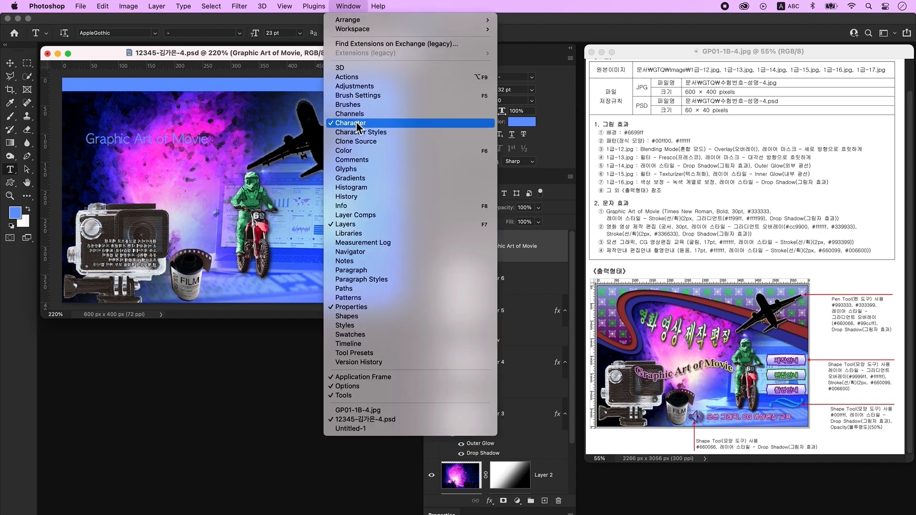
{"action": "left_click", "coordinate": [488, 123]}
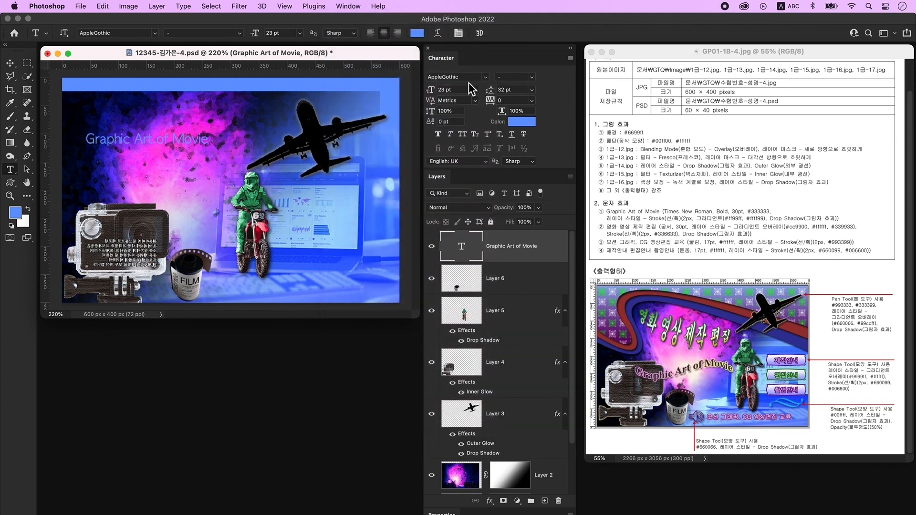
{"action": "left_click", "coordinate": [468, 80]}
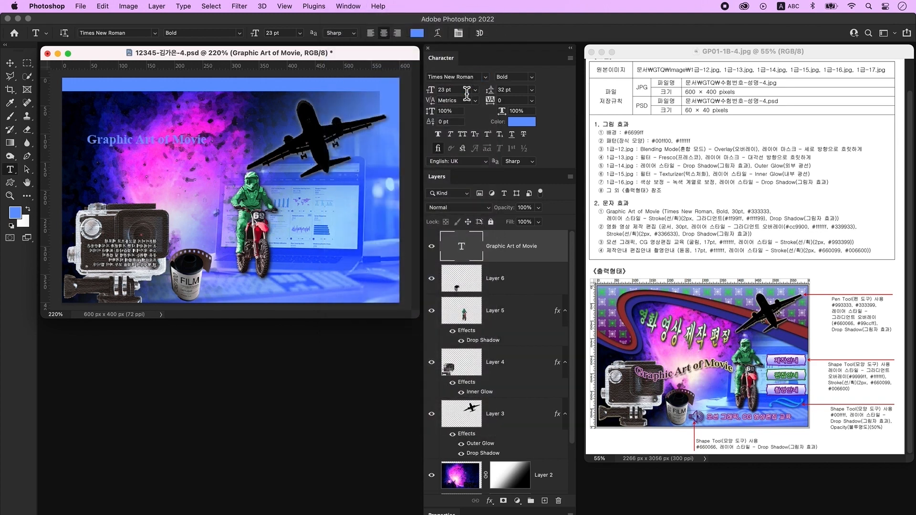
{"action": "left_click", "coordinate": [467, 91]}
{"action": "type", "text": "30"}
{"action": "key", "text": "Return"}
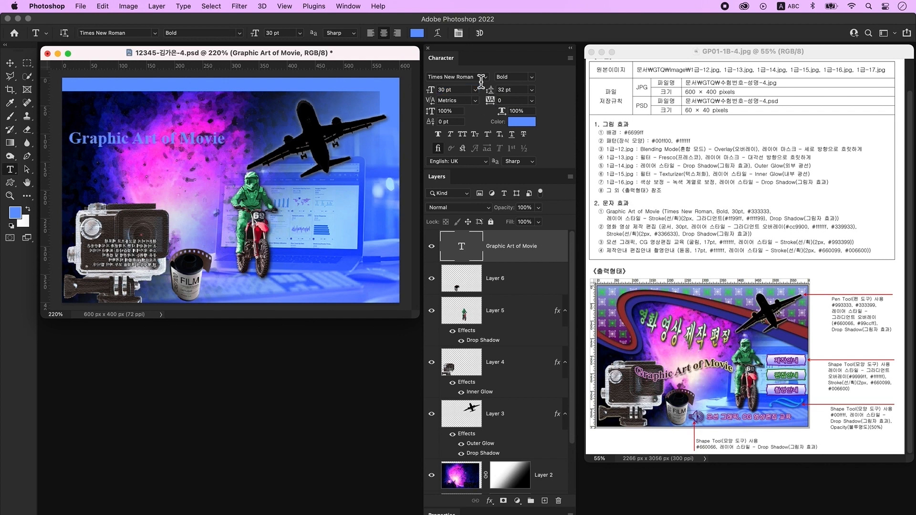
{"action": "left_click", "coordinate": [522, 122]}
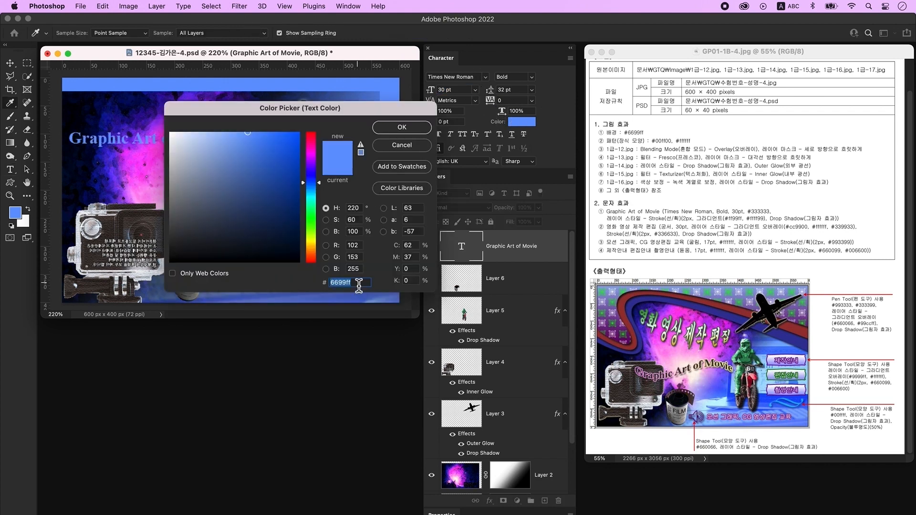
{"action": "type", "text": "333333"}
{"action": "key", "text": "Return"}
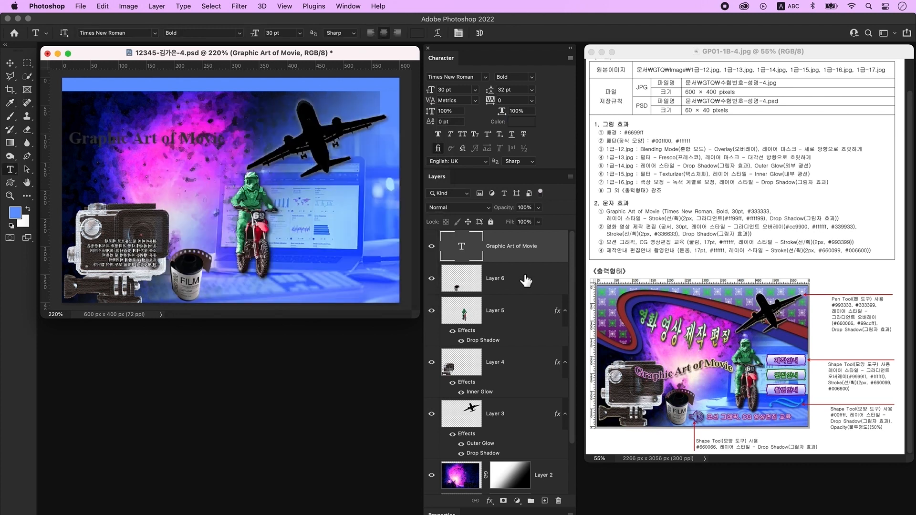
- Add a Stroke layer style to the title with Fill Type set to Gradient
{"action": "double_click", "coordinate": [557, 257]}
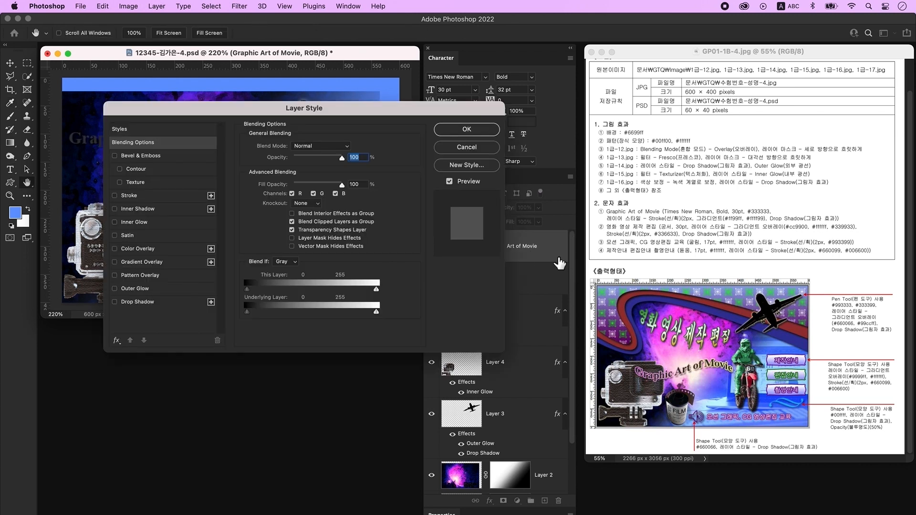
{"action": "left_click", "coordinate": [139, 196]}
{"action": "left_click", "coordinate": [346, 147]}
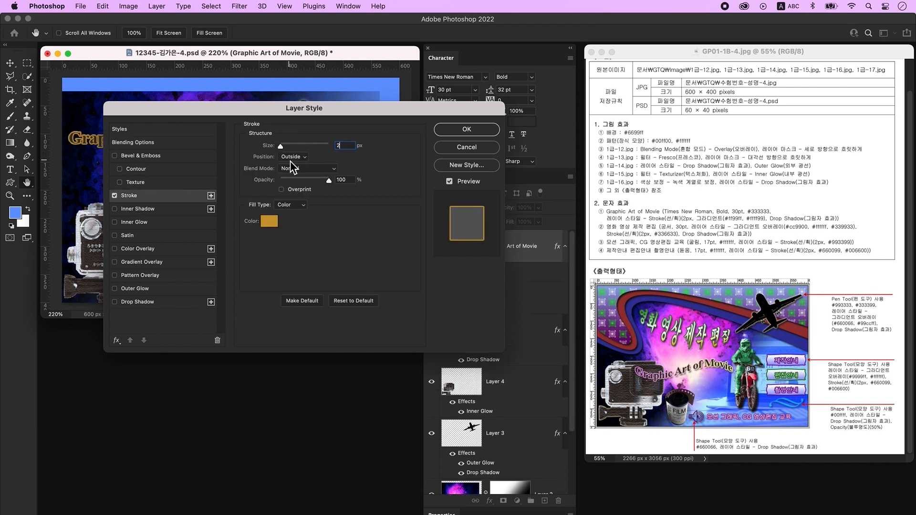
{"action": "left_click", "coordinate": [291, 205]}
{"action": "left_click", "coordinate": [299, 215]}
- Make the stroke gradient run from pink ff99ff to yellow ffff99 at 100% opacity
{"action": "left_click", "coordinate": [307, 222]}
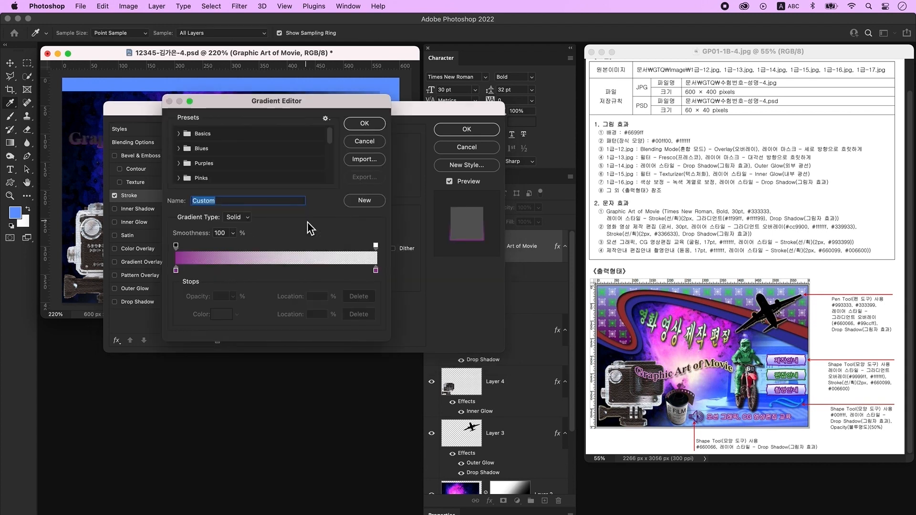
{"action": "left_click", "coordinate": [176, 271]}
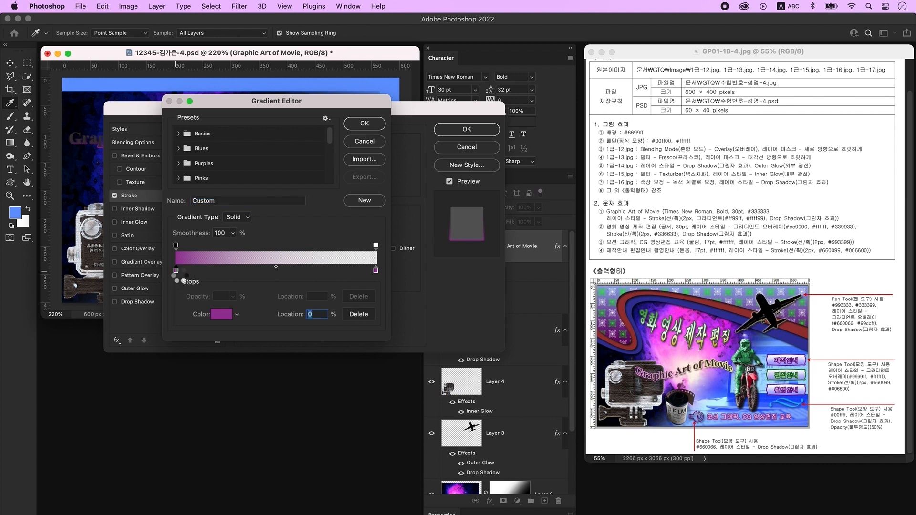
{"action": "double_click", "coordinate": [176, 271]}
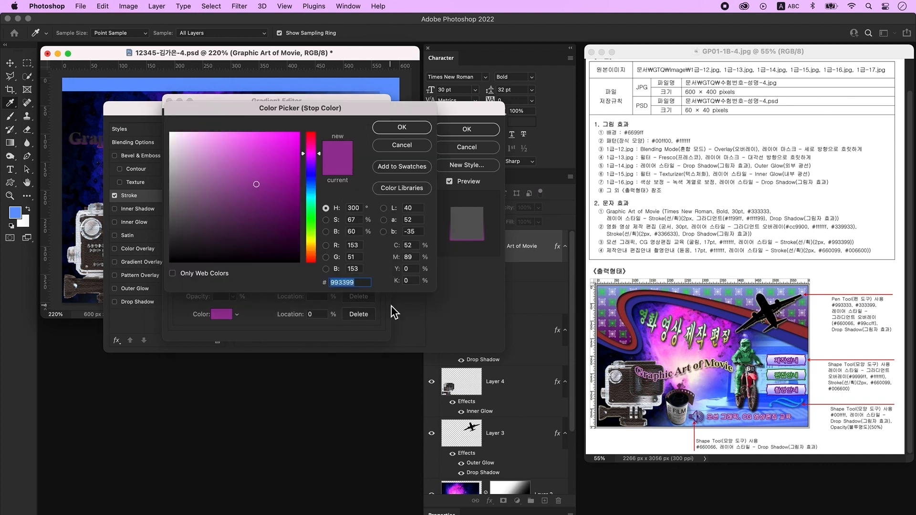
{"action": "type", "text": "ff99ff"}
{"action": "key", "text": "Return"}
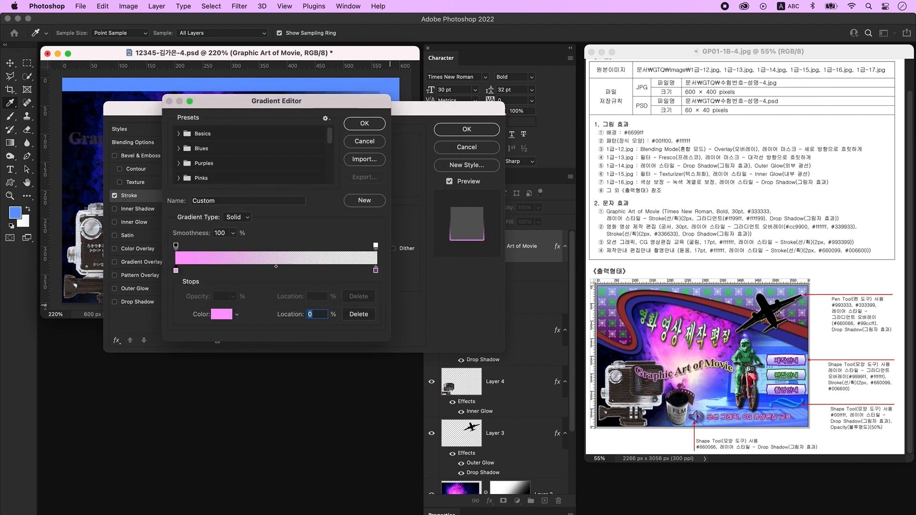
{"action": "double_click", "coordinate": [376, 271]}
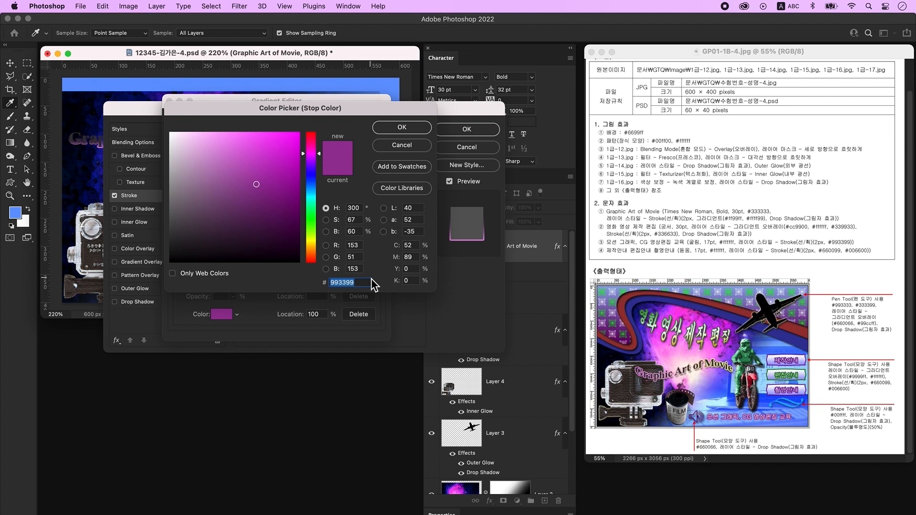
{"action": "type", "text": "ffff99"}
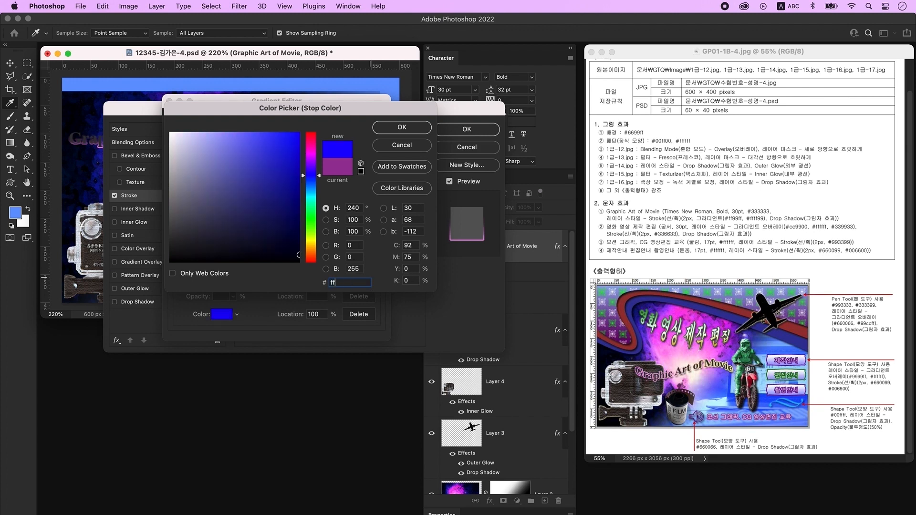
{"action": "key", "text": "Return"}
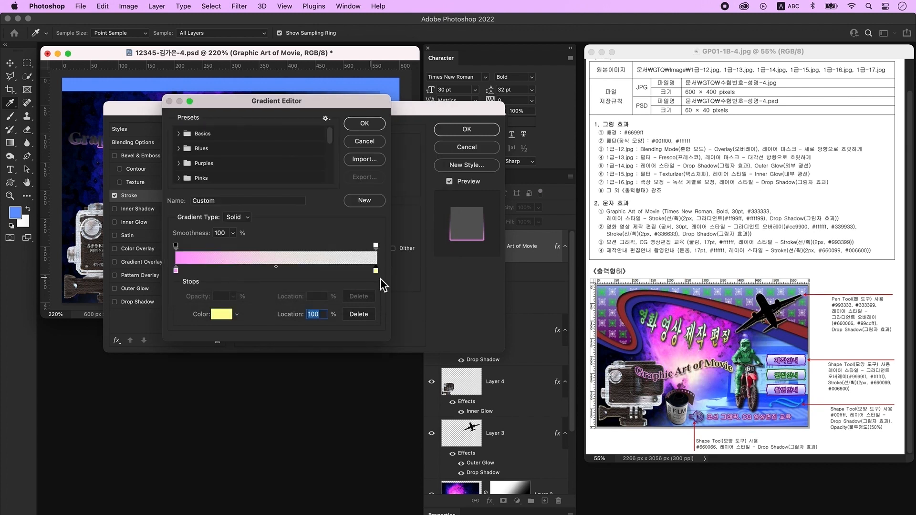
{"action": "left_click", "coordinate": [377, 245]}
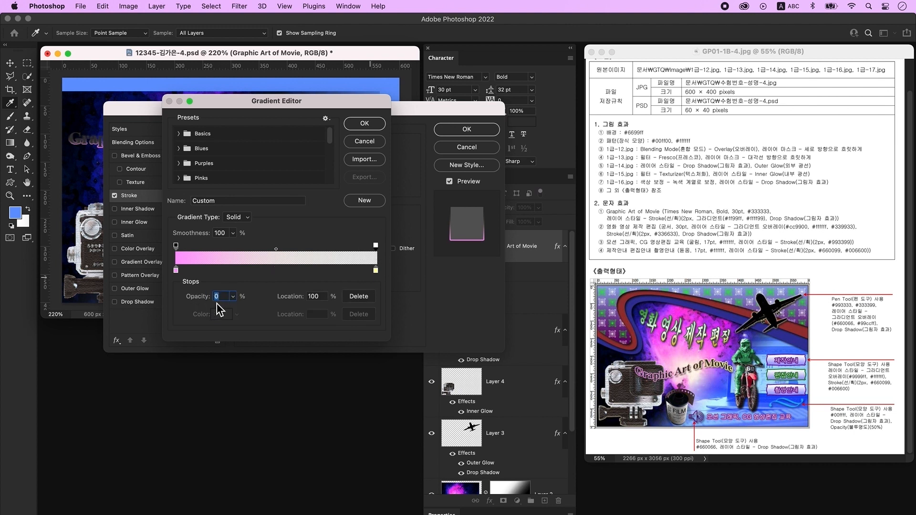
{"action": "type", "text": "100"}
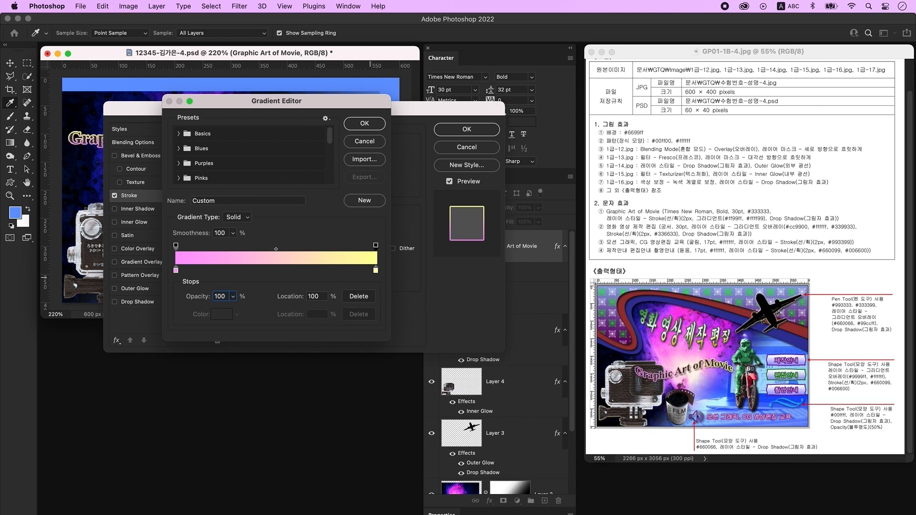
{"action": "key", "text": "Return"}
- Set the stroke gradient angle to 0, add a drop shadow, and apply the styles
{"action": "left_click", "coordinate": [267, 244]}
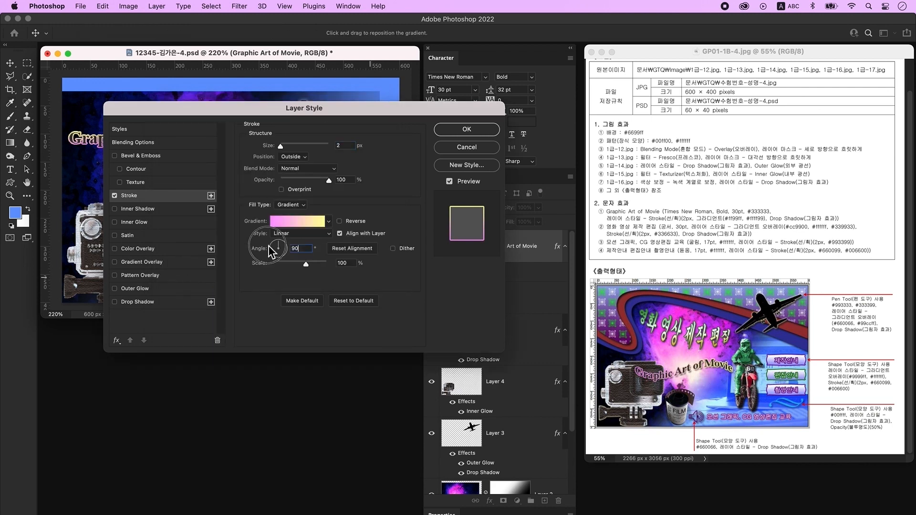
{"action": "type", "text": "0"}
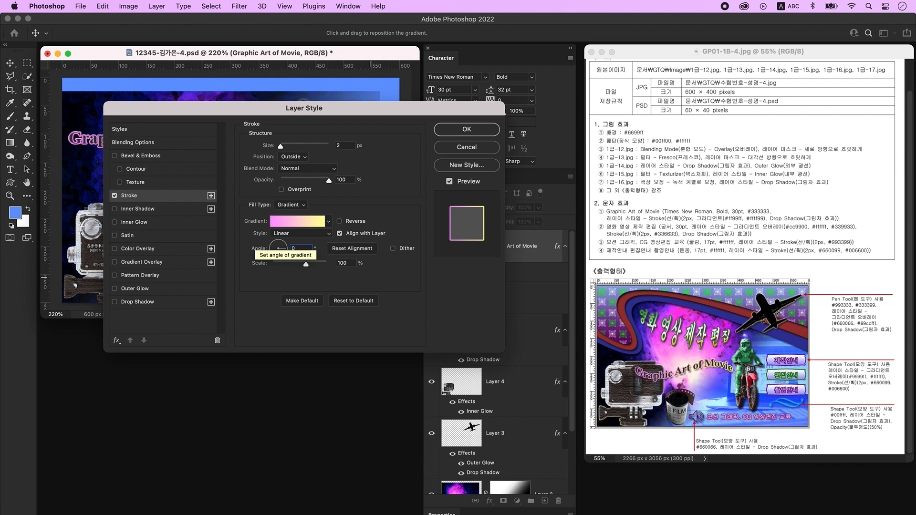
{"action": "left_click", "coordinate": [150, 304]}
{"action": "left_click", "coordinate": [469, 129]}
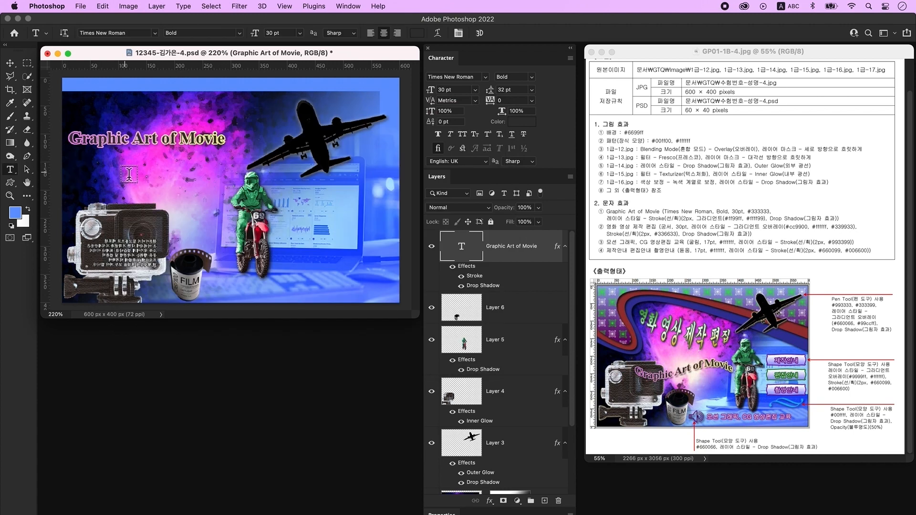
- Apply a Flag warp with bend -46 to the title and drag it down over the camera
{"action": "left_click", "coordinate": [437, 33]}
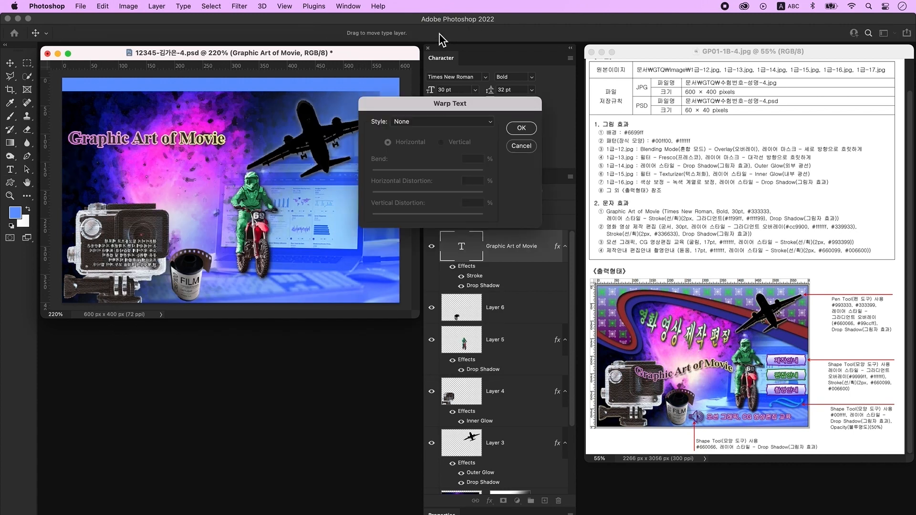
{"action": "left_click", "coordinate": [411, 122]}
{"action": "left_click", "coordinate": [419, 212]}
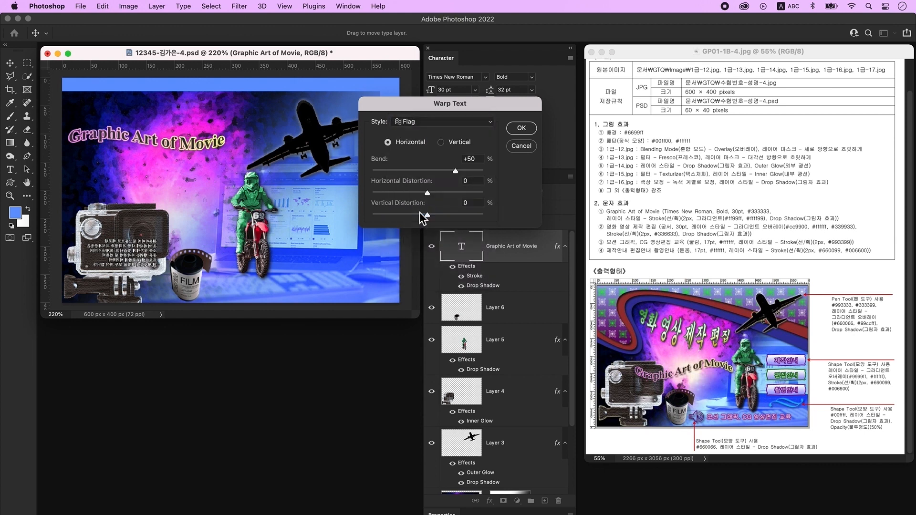
{"action": "left_click_drag", "start_coordinate": [456, 171], "coordinate": [402, 174]}
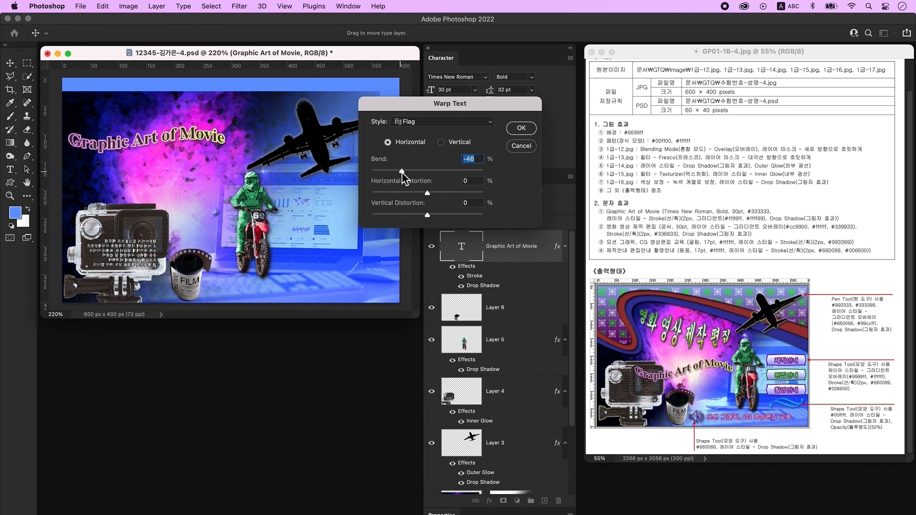
{"action": "key", "text": "Return"}
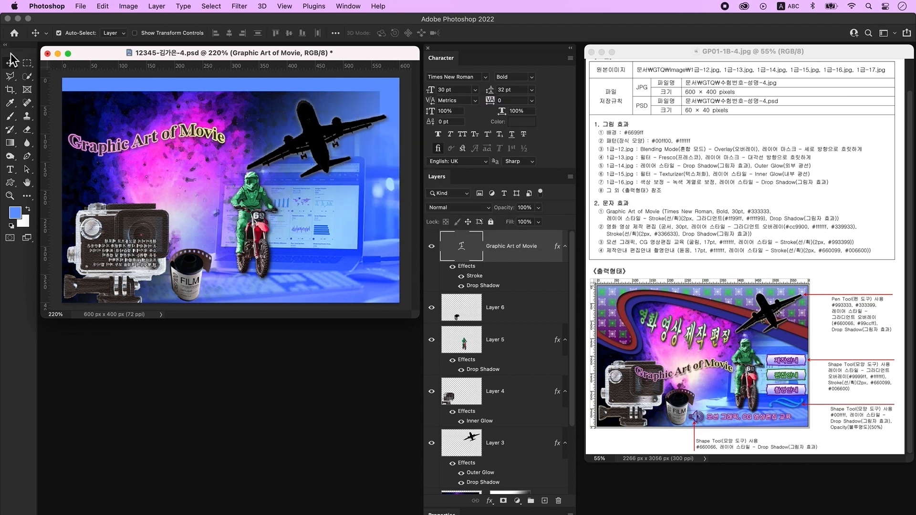
{"action": "left_click_drag", "start_coordinate": [113, 152], "coordinate": [146, 240]}
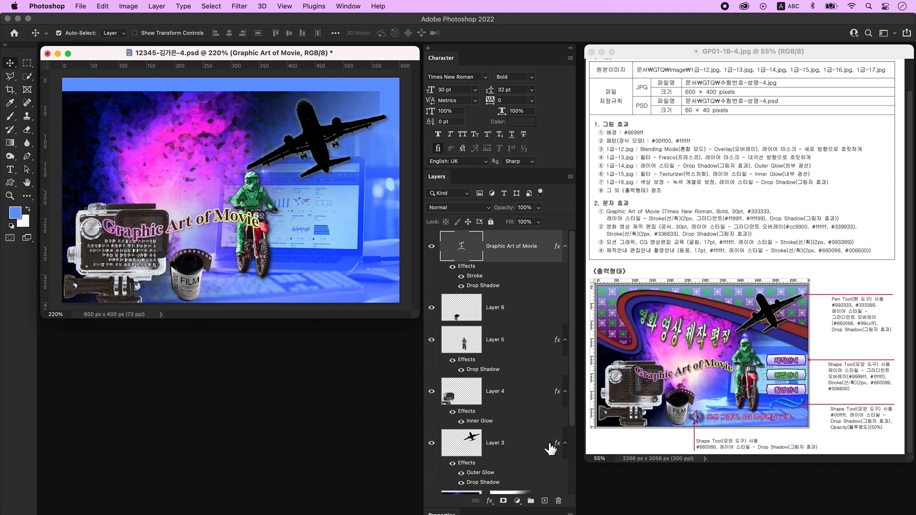
- On a new layer, type the Korean heading '영화 영상 제작 편집' at upper left
{"action": "left_click", "coordinate": [544, 500]}
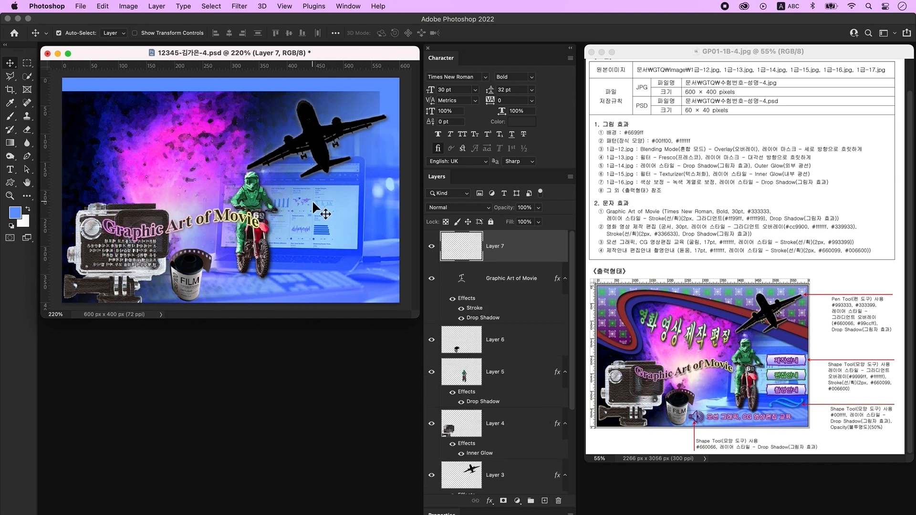
{"action": "left_click", "coordinate": [10, 169]}
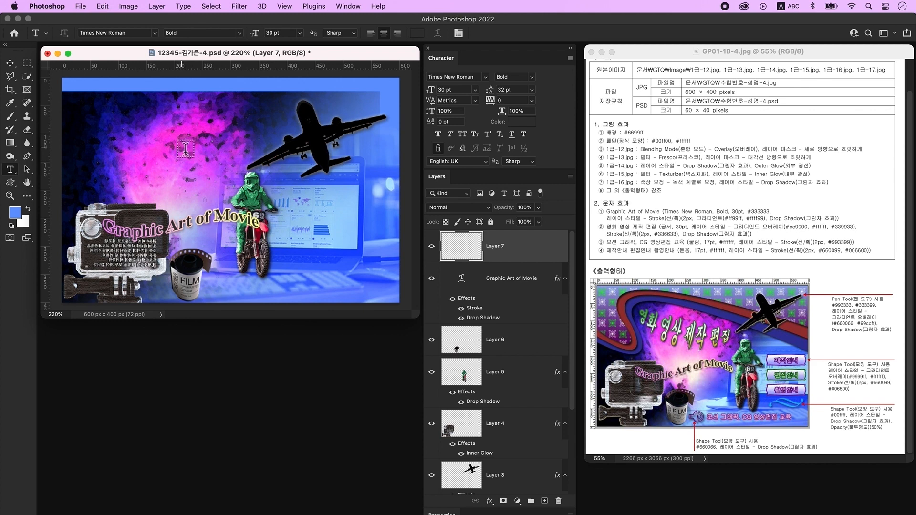
{"action": "left_click", "coordinate": [168, 141]}
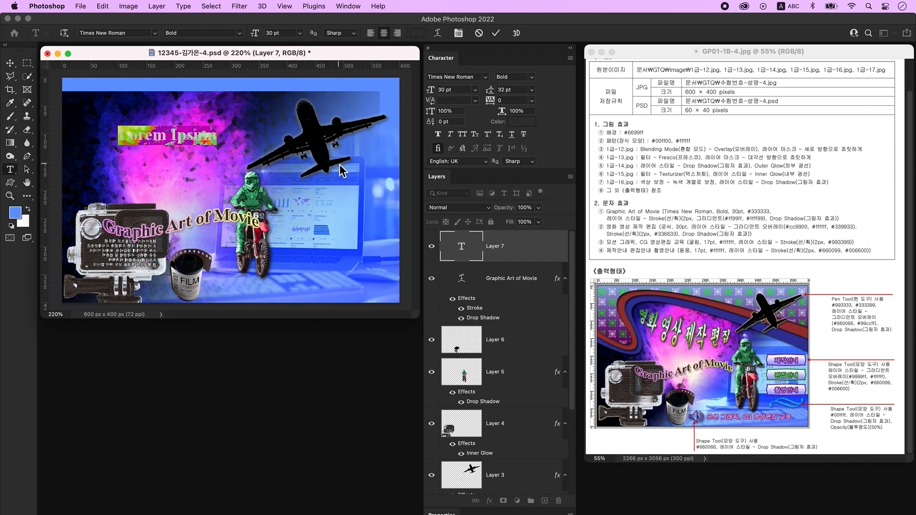
{"action": "key", "text": "ctrl+space"}
{"action": "type", "text": "영화 영상 제작 편집"}
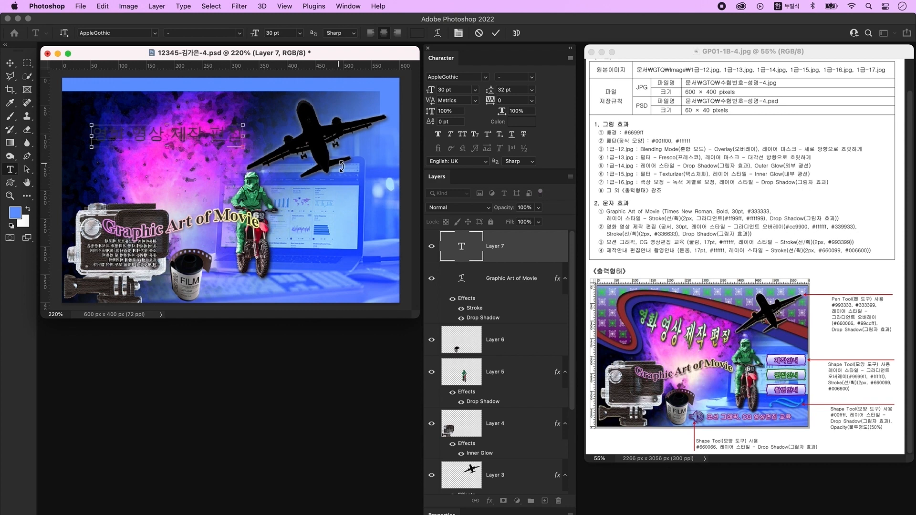
{"action": "key", "text": "super+Return"}
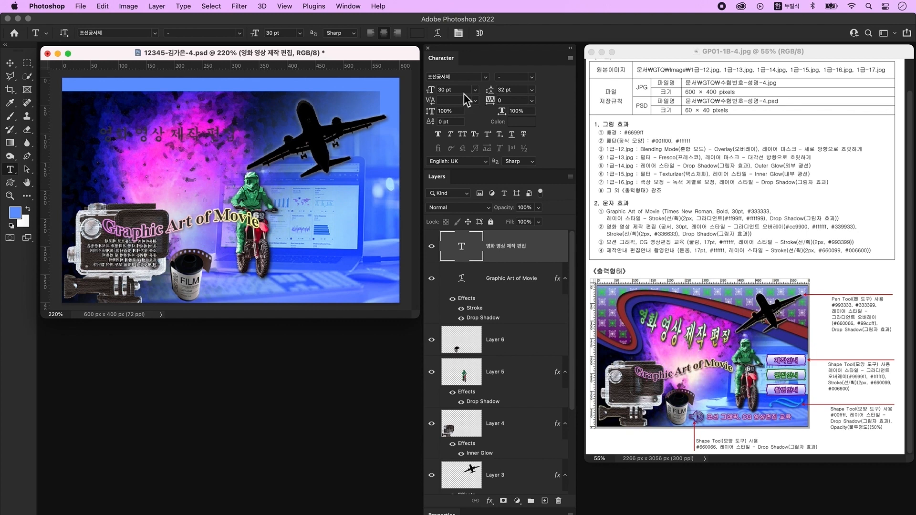
- Add a Gradient Overlay to the Korean heading with the left stop set to gold cc9900
{"action": "double_click", "coordinate": [548, 252]}
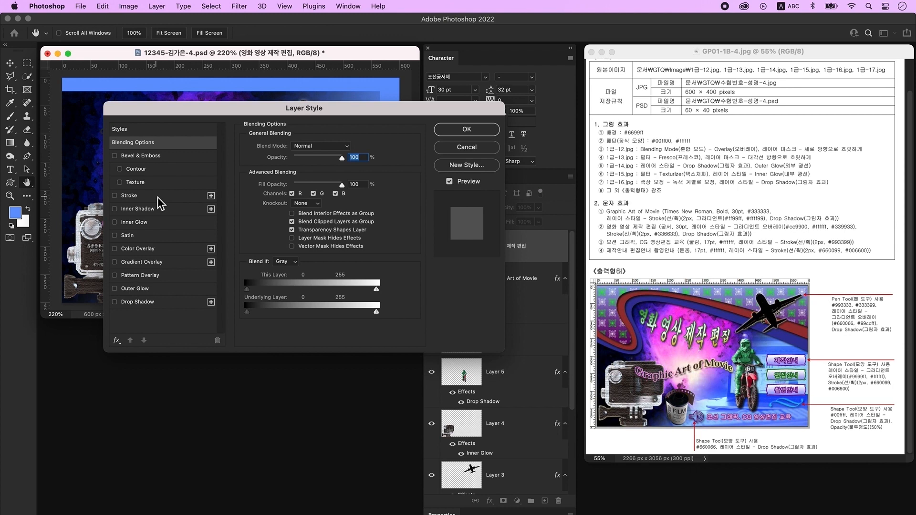
{"action": "left_click", "coordinate": [158, 263]}
{"action": "left_click", "coordinate": [305, 172]}
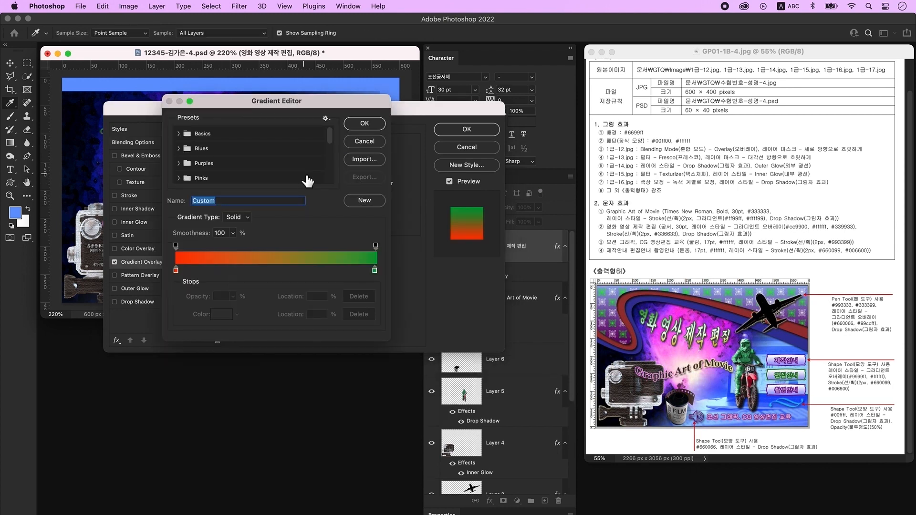
{"action": "left_click", "coordinate": [177, 271]}
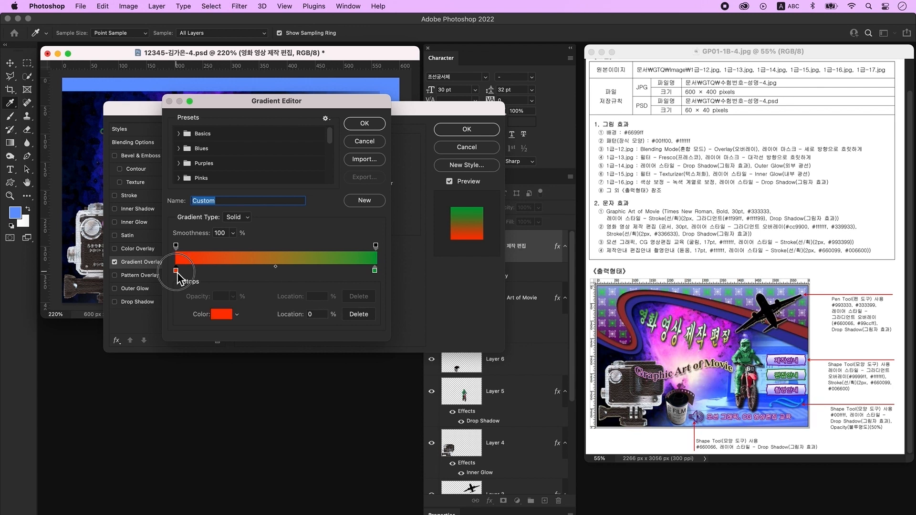
{"action": "double_click", "coordinate": [176, 273]}
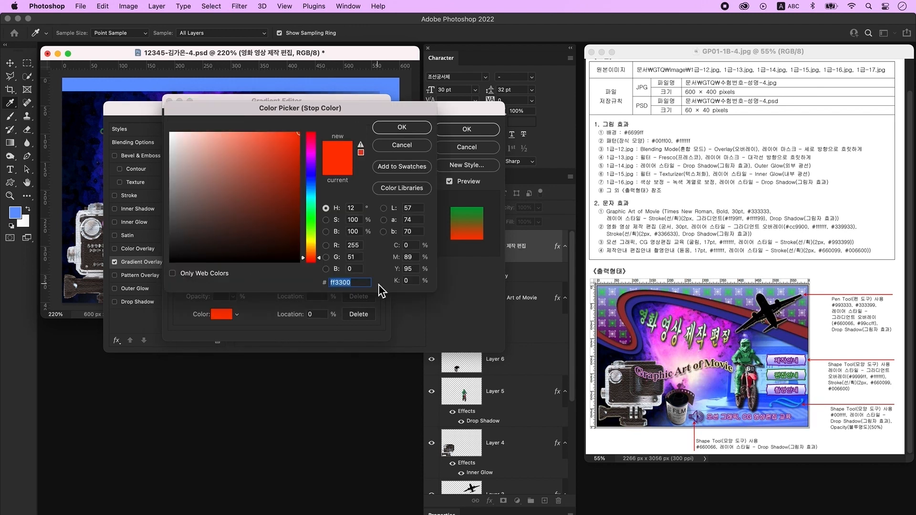
{"action": "type", "text": "cc9900"}
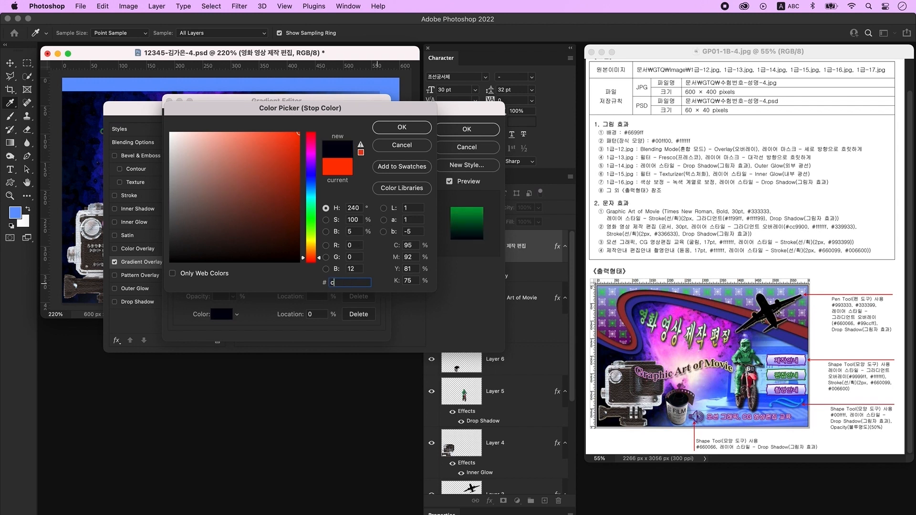
{"action": "key", "text": "Return"}
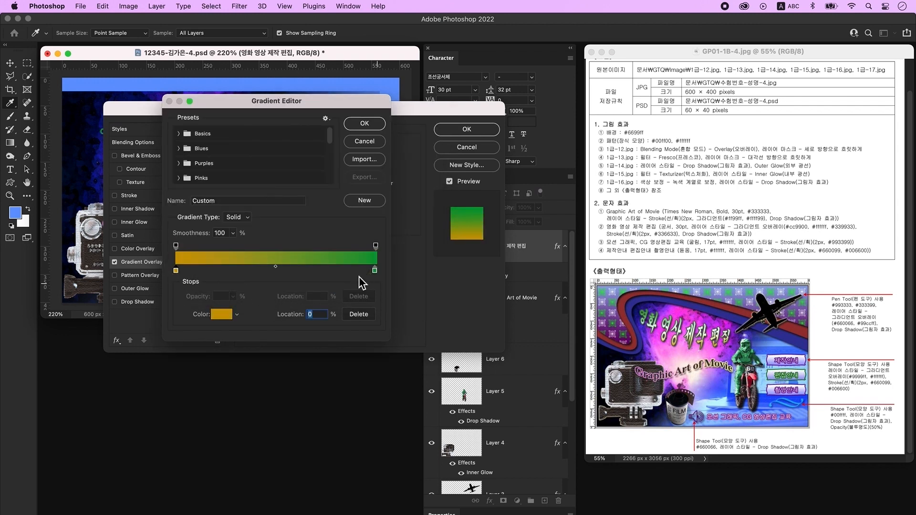
- Add a white middle stop at 50% and set the end stop to green 339933
{"action": "left_click", "coordinate": [287, 271]}
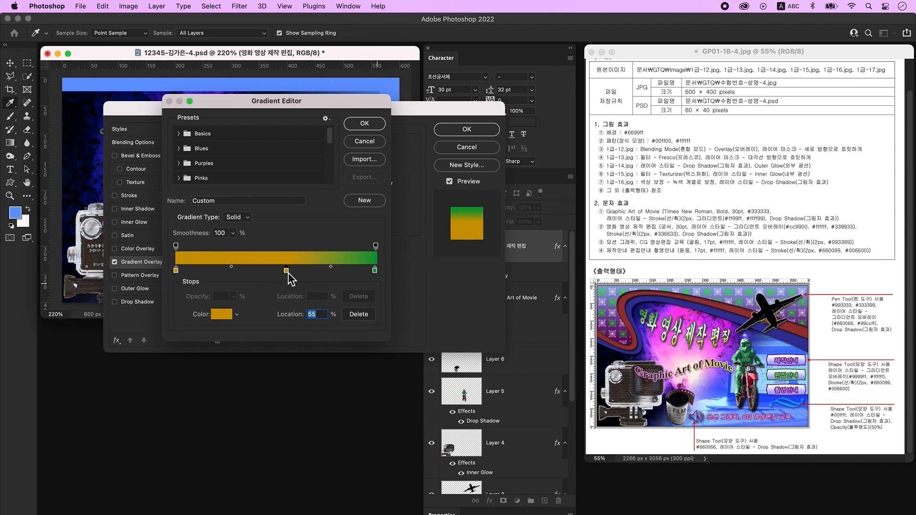
{"action": "double_click", "coordinate": [287, 271]}
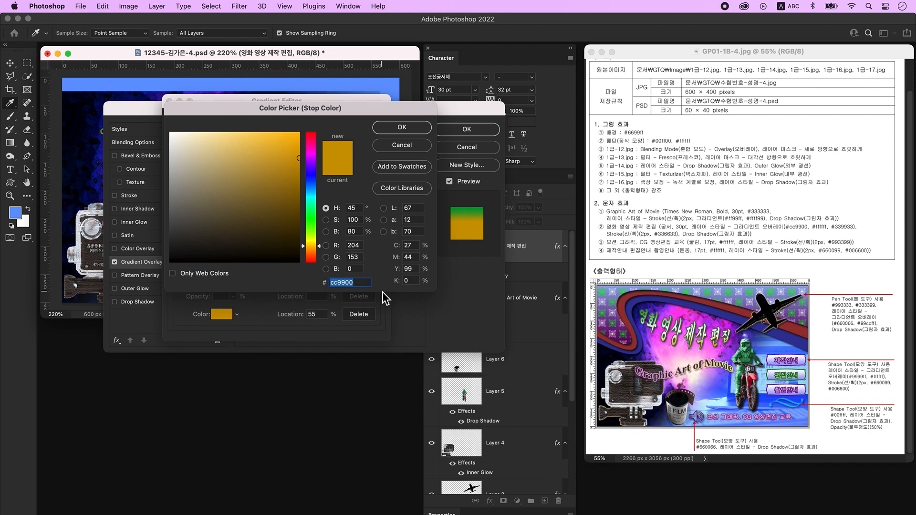
{"action": "type", "text": "ffffff"}
{"action": "key", "text": "Return"}
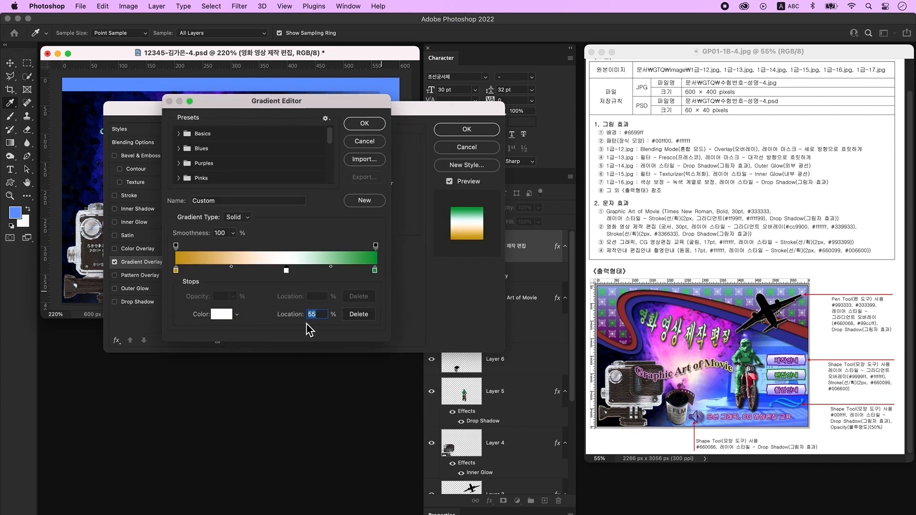
{"action": "type", "text": "50"}
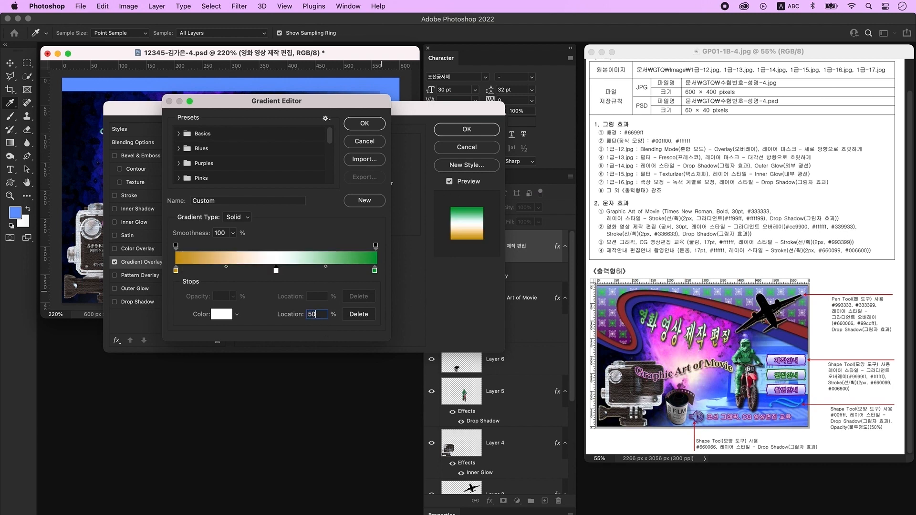
{"action": "double_click", "coordinate": [375, 271]}
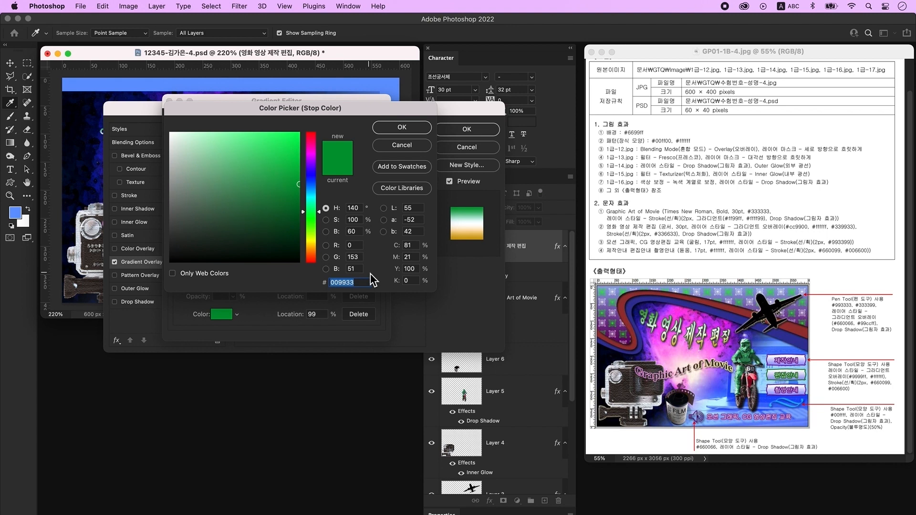
{"action": "type", "text": "339933"}
{"action": "key", "text": "Return"}
{"action": "left_click", "coordinate": [362, 126]}
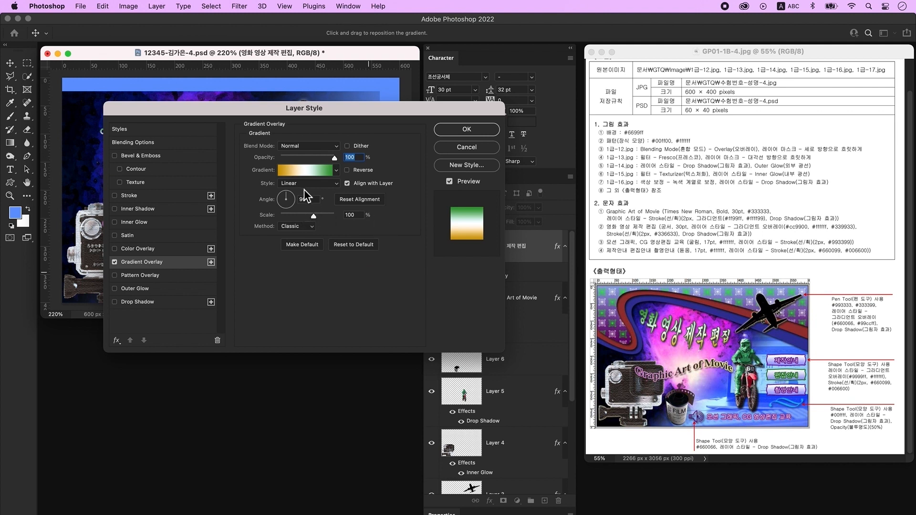
- Give the Korean heading a solid #336633 stroke and a drop shadow, then apply
{"action": "left_click", "coordinate": [134, 195]}
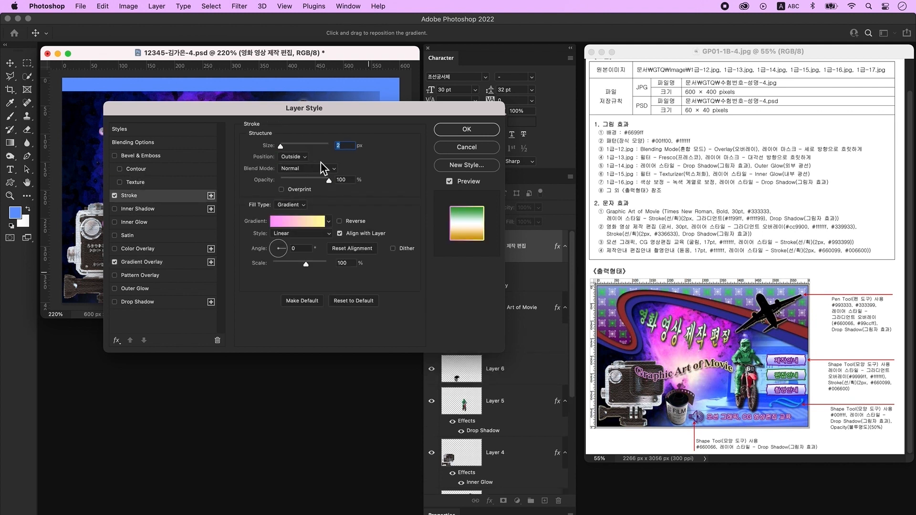
{"action": "left_click", "coordinate": [288, 205]}
{"action": "left_click", "coordinate": [287, 196]}
{"action": "left_click", "coordinate": [269, 223]}
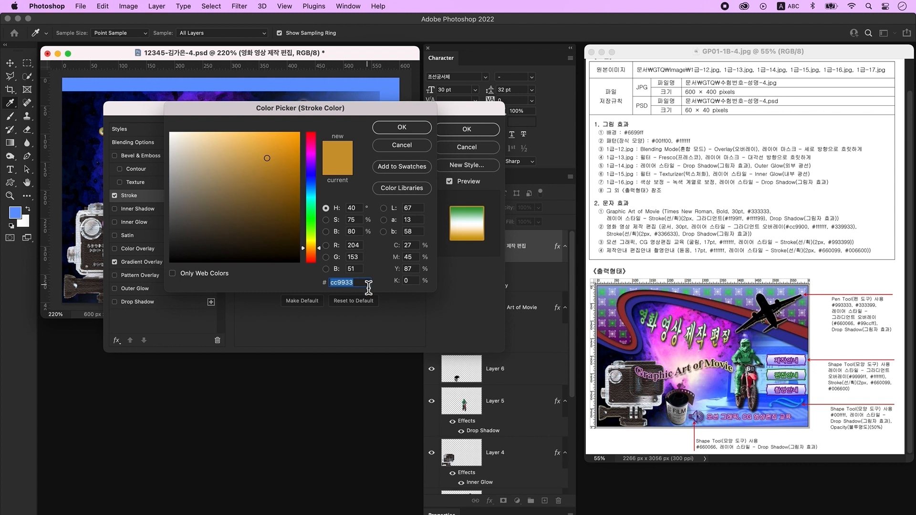
{"action": "type", "text": "336633"}
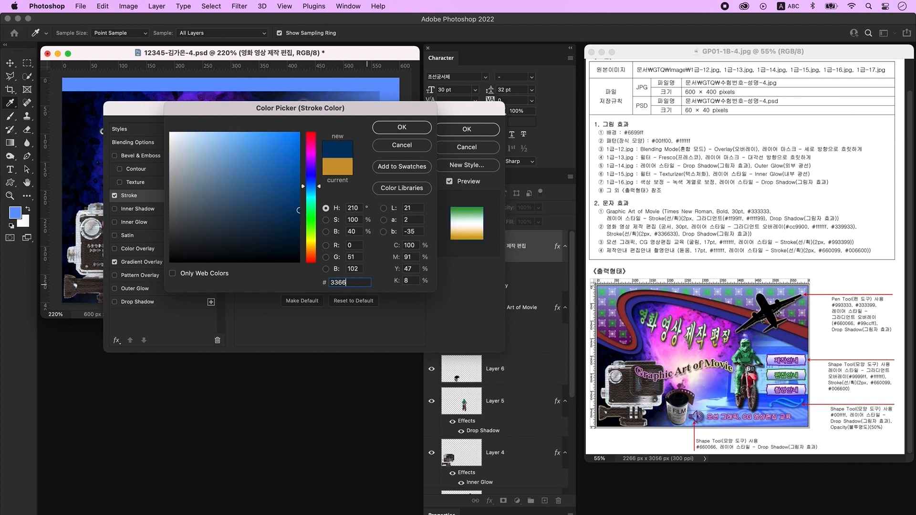
{"action": "key", "text": "Return"}
{"action": "left_click", "coordinate": [143, 302]}
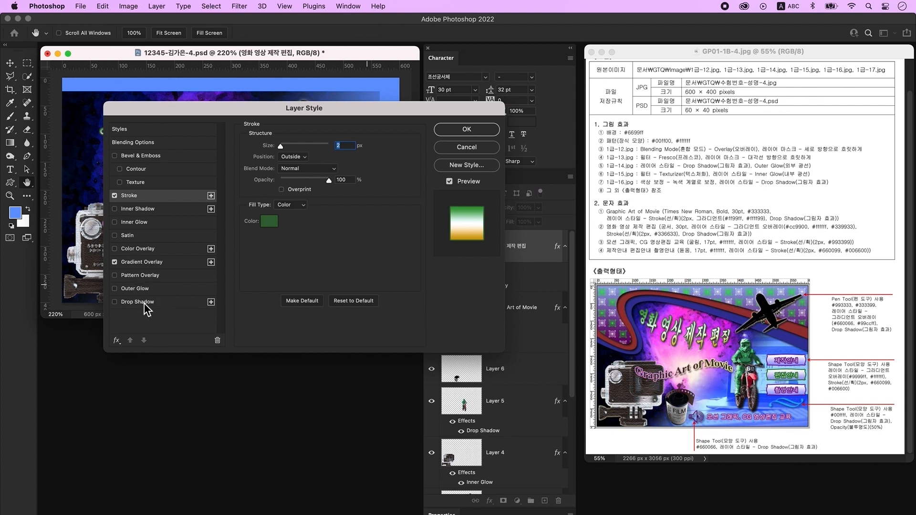
{"action": "left_click", "coordinate": [467, 130]}
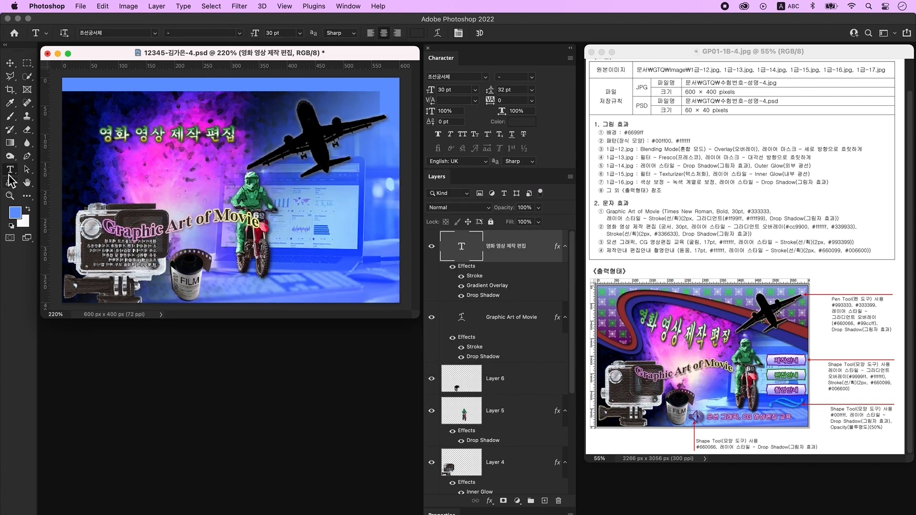
- Warp the Korean title with the Arc Lower style at a +35 bend
{"action": "left_click", "coordinate": [438, 34]}
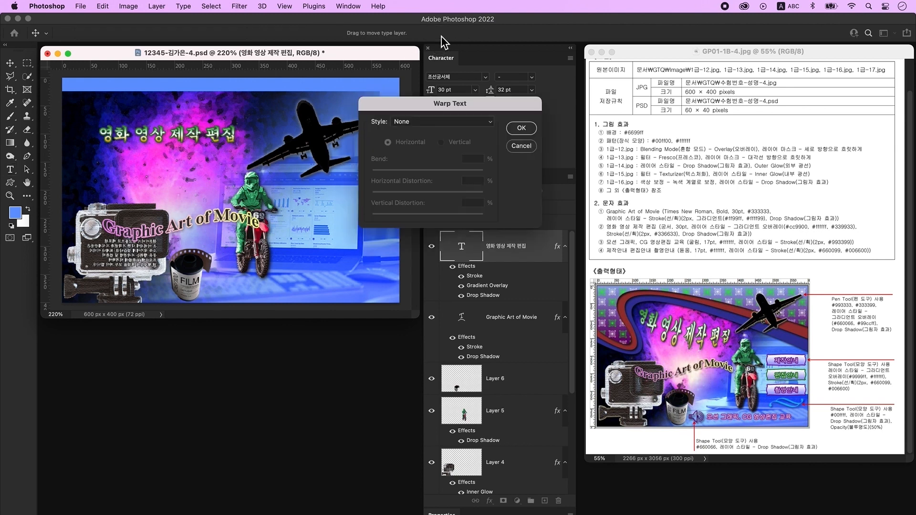
{"action": "left_click", "coordinate": [424, 123]}
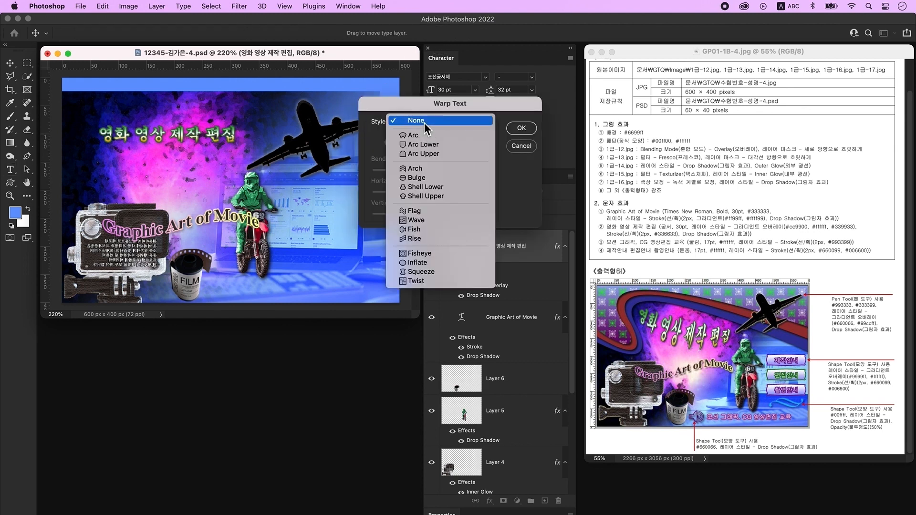
{"action": "left_click", "coordinate": [432, 147]}
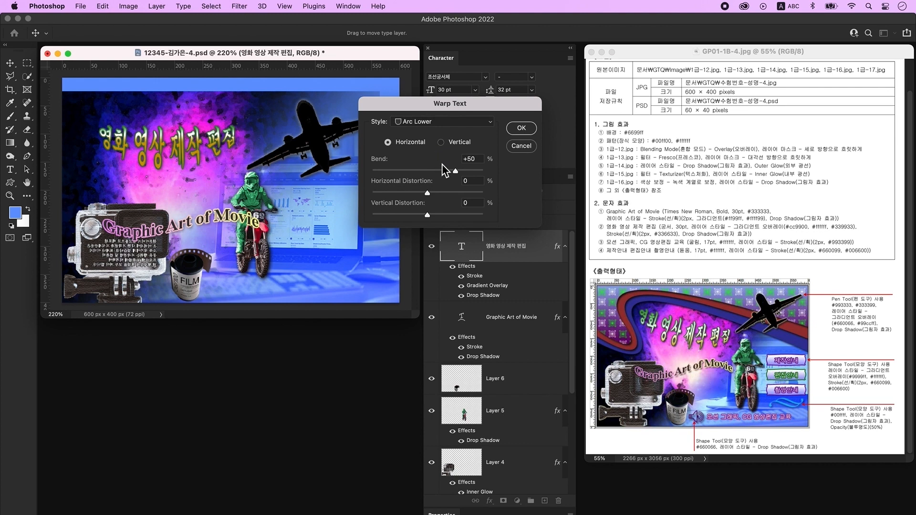
{"action": "left_click_drag", "start_coordinate": [453, 171], "coordinate": [449, 172]}
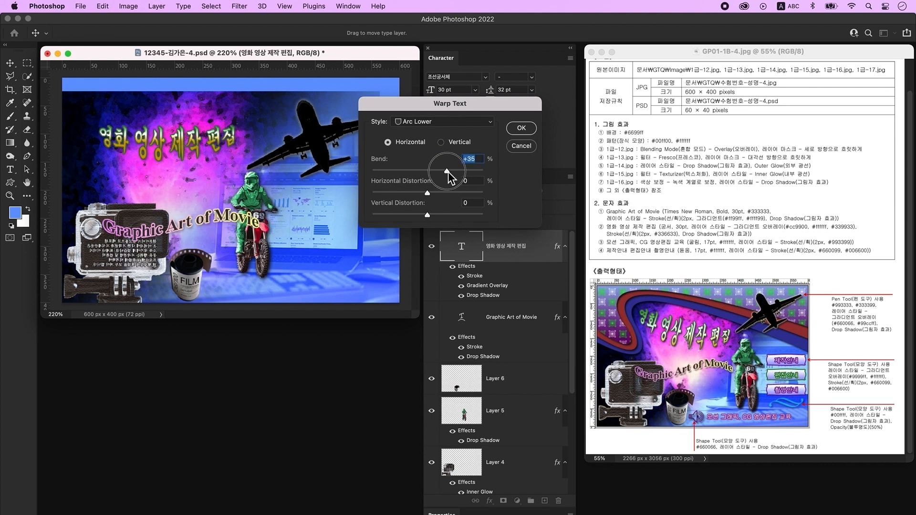
{"action": "key", "text": "Return"}
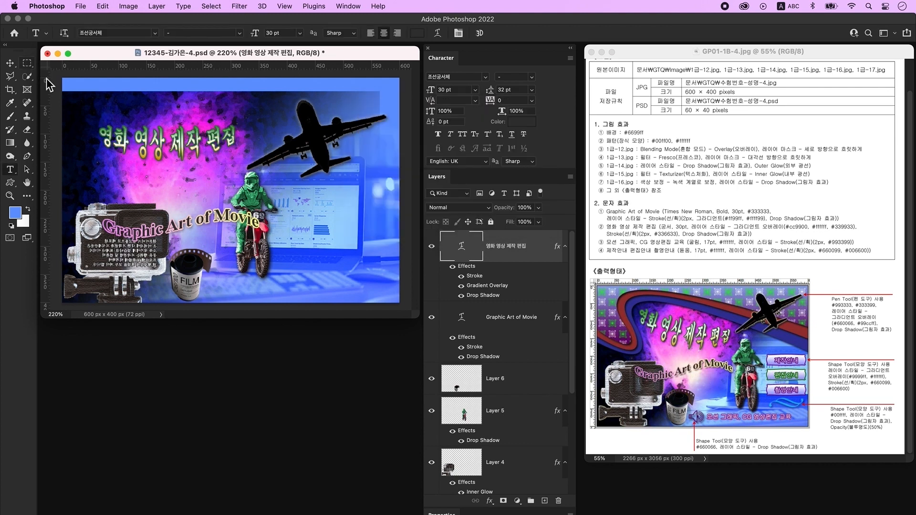
- Rotate the Korean title about 24° clockwise and add a new empty layer
{"action": "key", "text": "super+t"}
{"action": "left_click_drag", "start_coordinate": [107, 118], "coordinate": [123, 96]}
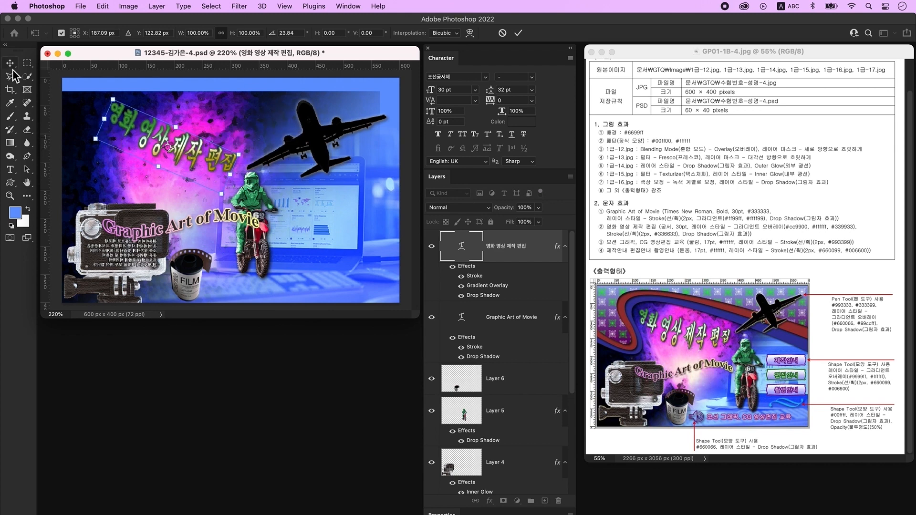
{"action": "key", "text": "Return"}
{"action": "left_click", "coordinate": [545, 501]}
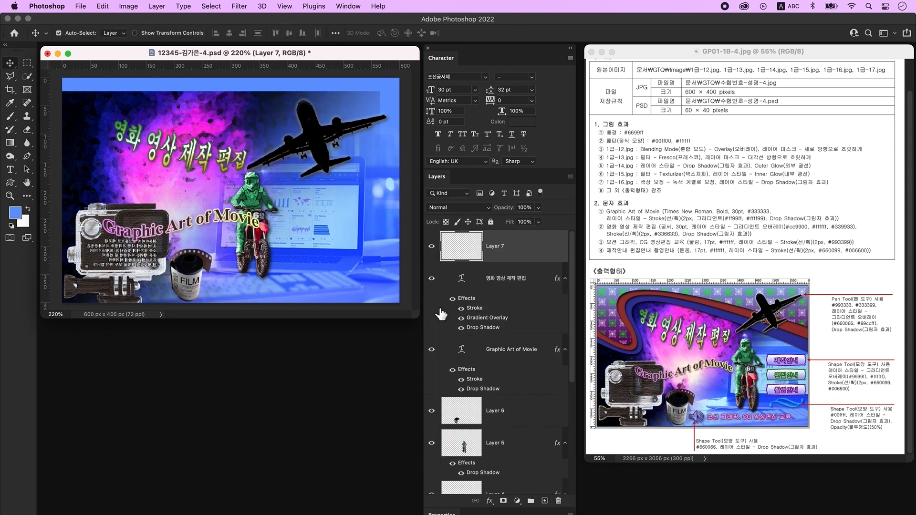
- Type the subtitle '모션 그래픽, CG 영상편집 교육' on the image
{"action": "left_click", "coordinate": [10, 169]}
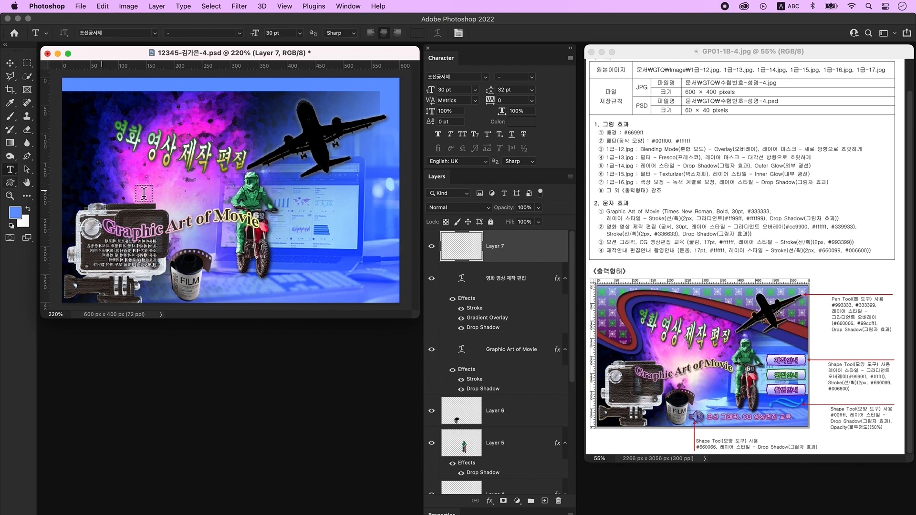
{"action": "left_click", "coordinate": [186, 196]}
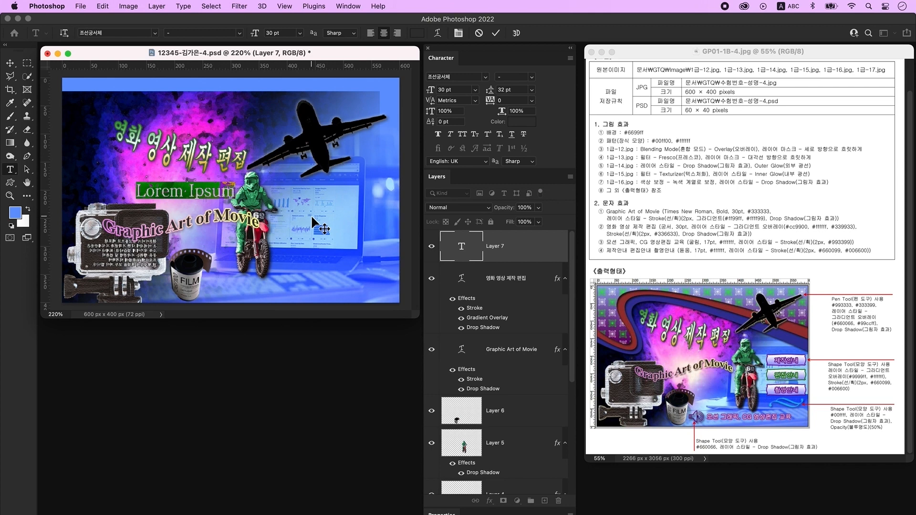
{"action": "key", "text": "ctrl+space"}
{"action": "type", "text": "모션 그래픽, CG 영상편집 교육"}
{"action": "left_click", "coordinate": [311, 214]}
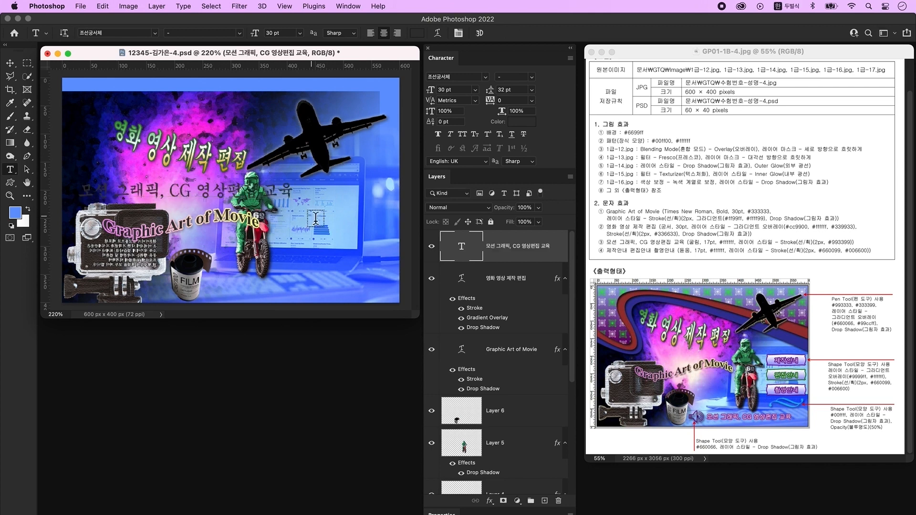
- Set the subtitle to 조선굴림체, 17 pt, in white #ffffff
{"action": "left_click", "coordinate": [485, 77]}
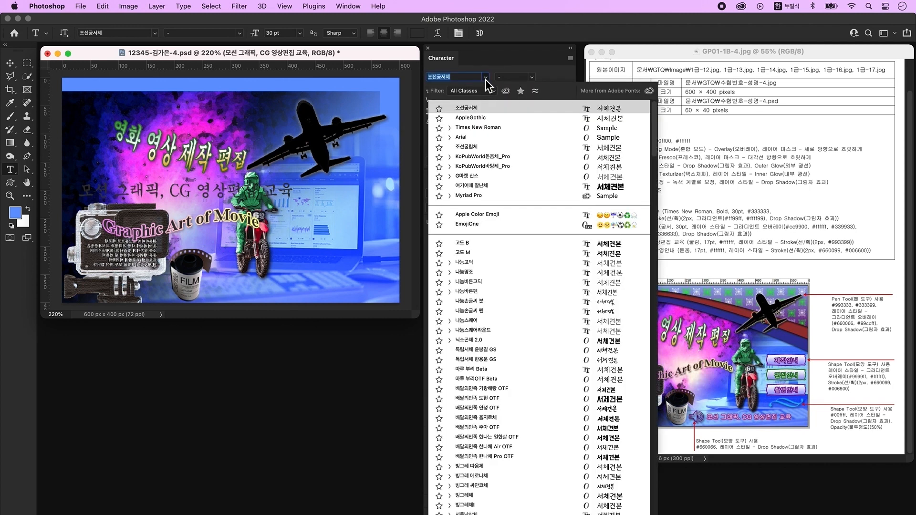
{"action": "left_click", "coordinate": [474, 146]}
{"action": "left_click", "coordinate": [458, 90]}
{"action": "type", "text": "17"}
{"action": "key", "text": "Tab"}
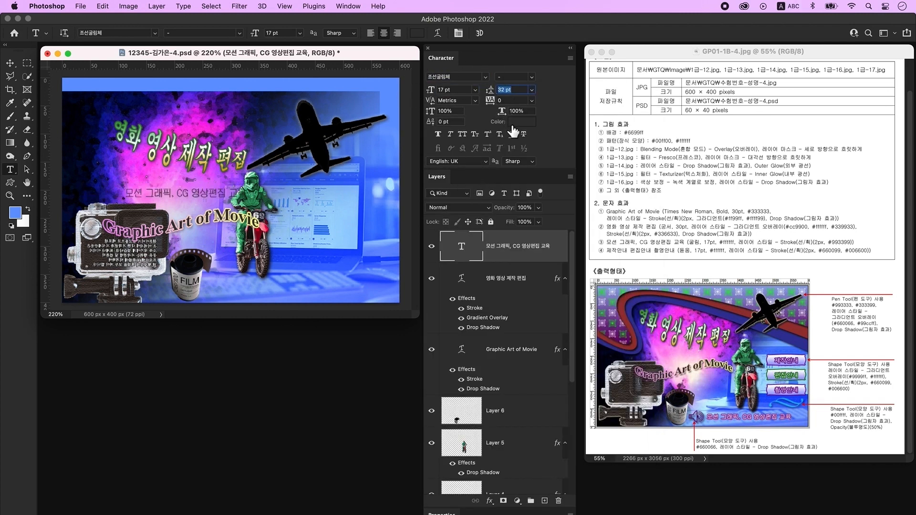
{"action": "left_click", "coordinate": [517, 123]}
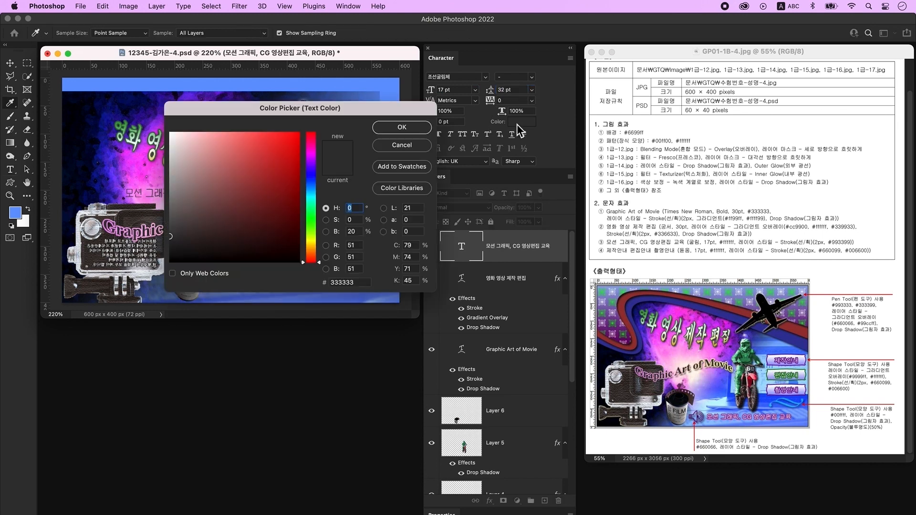
{"action": "left_click", "coordinate": [363, 282]}
{"action": "type", "text": "ffffff"}
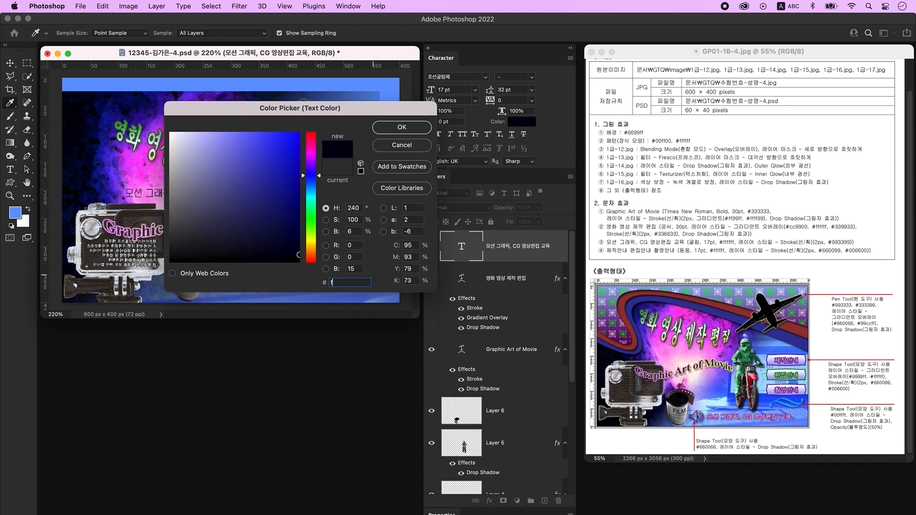
{"action": "key", "text": "Return"}
- Give the subtitle a 2 px #336633 green stroke
{"action": "double_click", "coordinate": [556, 262]}
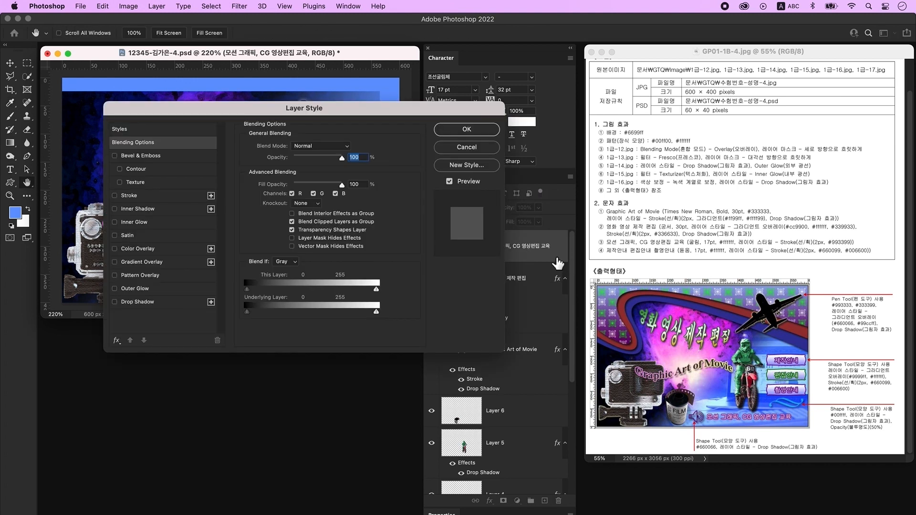
{"action": "left_click", "coordinate": [141, 198]}
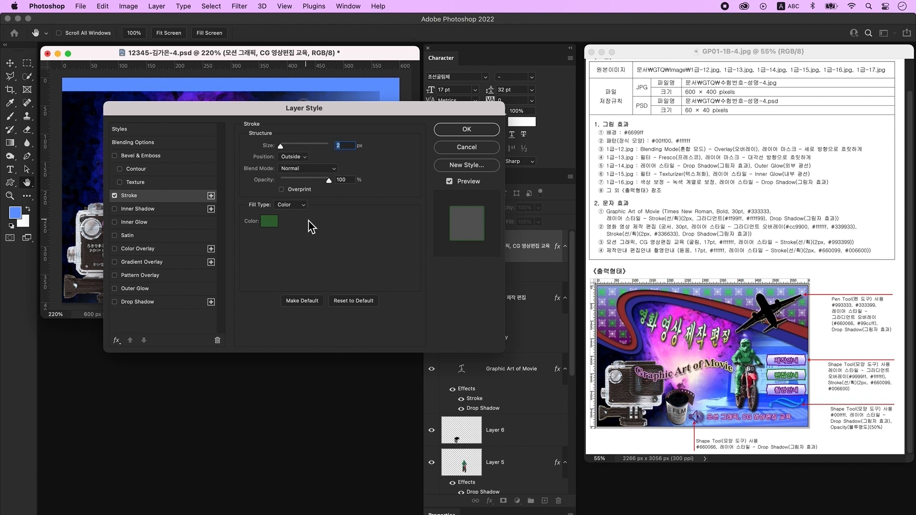
{"action": "left_click", "coordinate": [270, 221]}
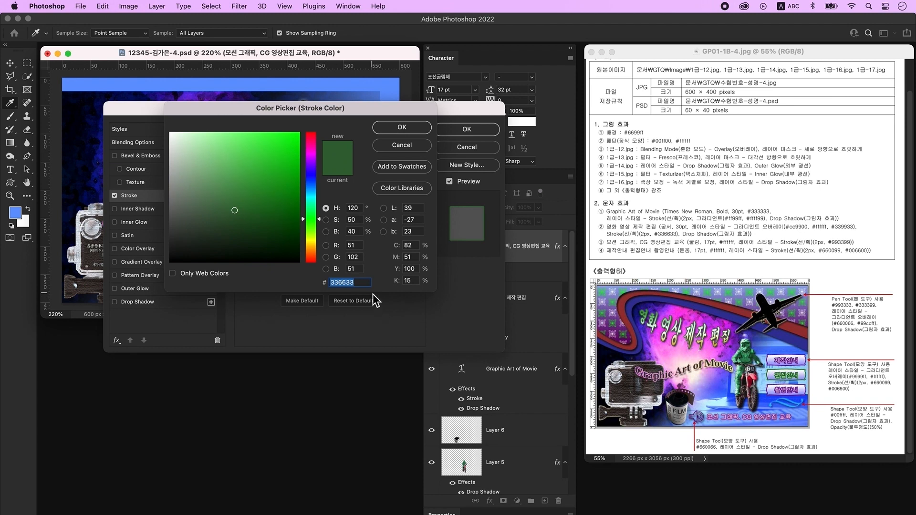
{"action": "key", "text": "Return"}
{"action": "key", "text": "Return"}
- Move the subtitle to the bottom-right and add a new empty layer
{"action": "key", "text": "v"}
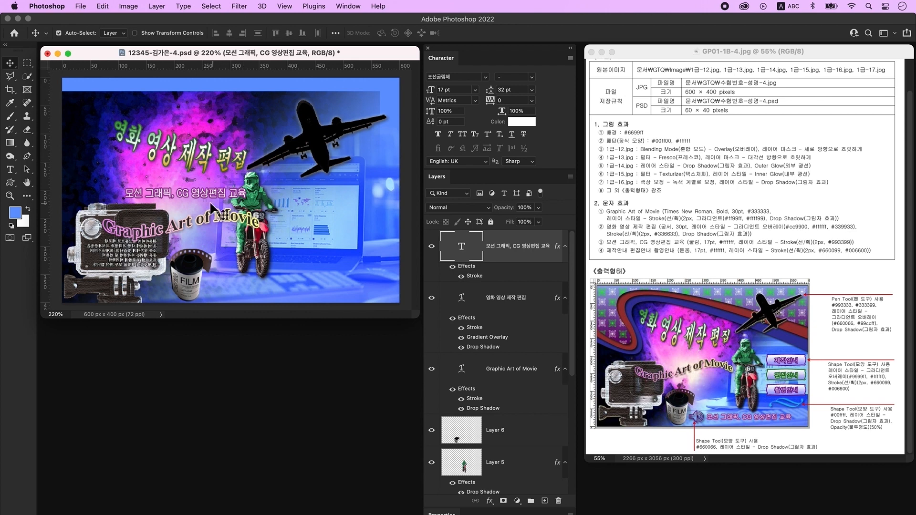
{"action": "left_click_drag", "start_coordinate": [200, 199], "coordinate": [307, 289]}
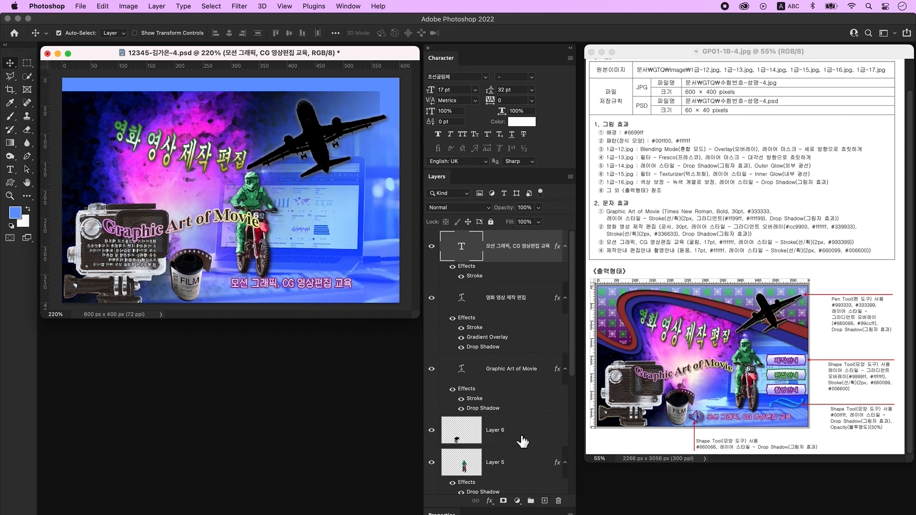
{"action": "left_click", "coordinate": [545, 501]}
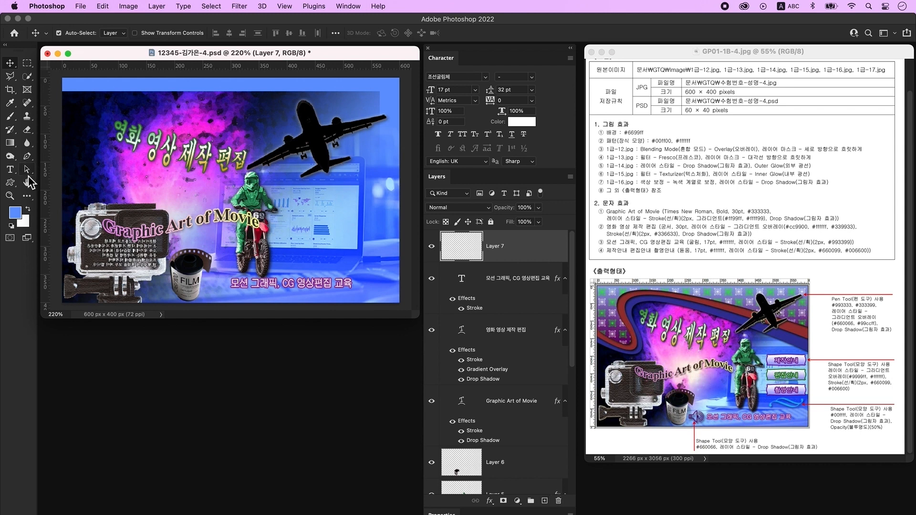
- Type the text 제작안내 on the image
{"action": "left_click", "coordinate": [10, 169]}
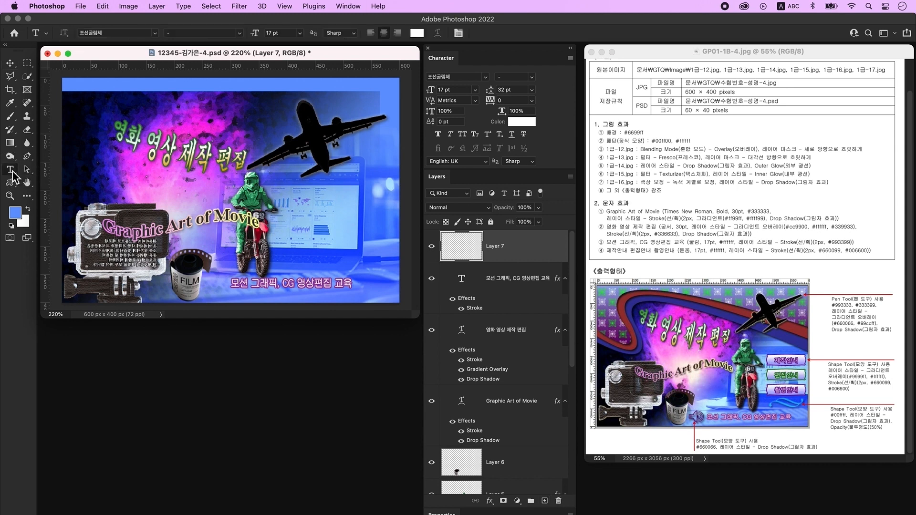
{"action": "left_click", "coordinate": [303, 212]}
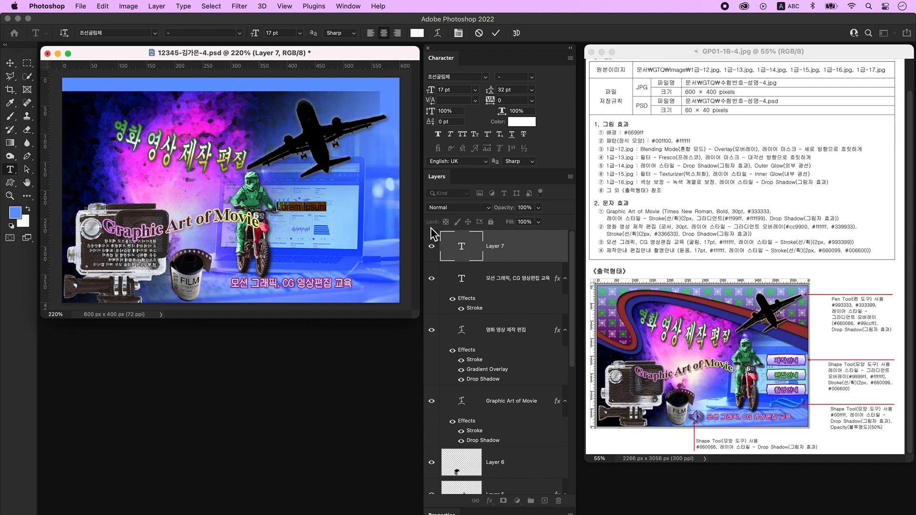
{"action": "key", "text": "ctrl+space"}
{"action": "type", "text": "제작안내"}
{"action": "key", "text": "ctrl+Return"}
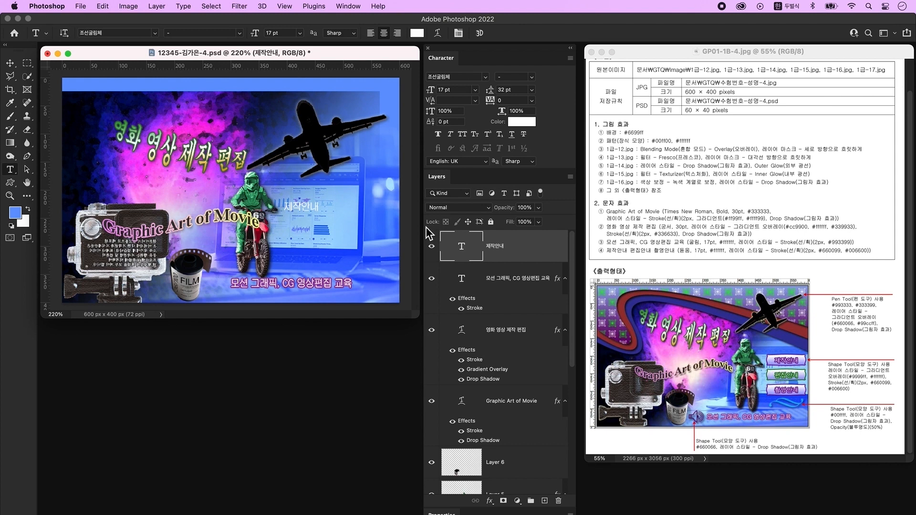
- Set 제작안내 to KoPubWorld돋움체_Pro Light in white
{"action": "left_click", "coordinate": [485, 77]}
{"action": "left_click", "coordinate": [491, 156]}
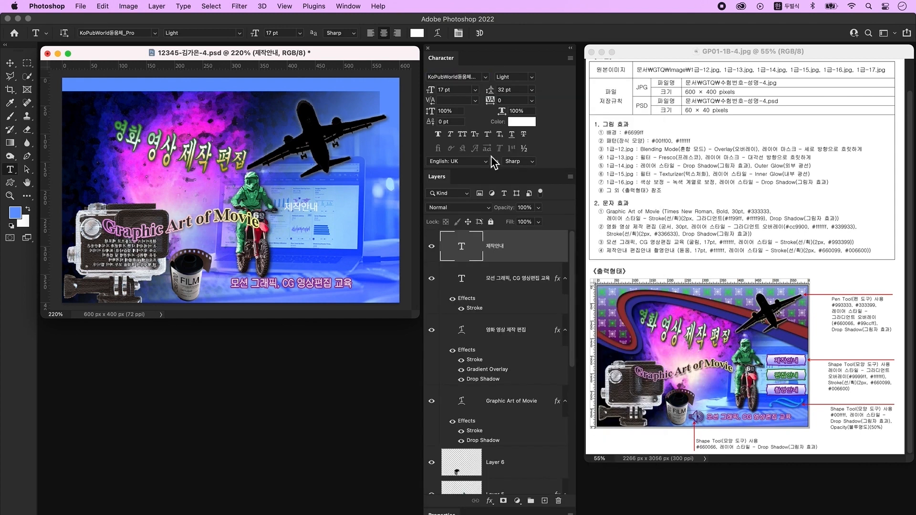
{"action": "left_click", "coordinate": [522, 125]}
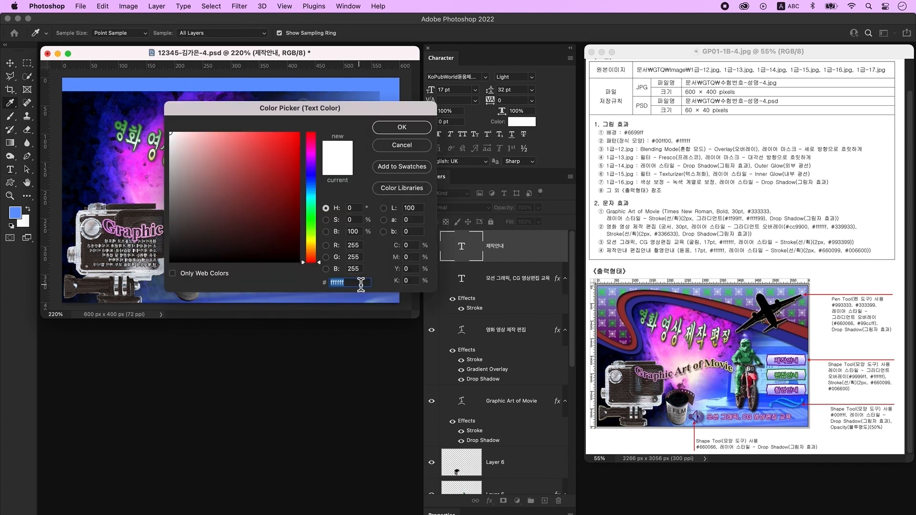
{"action": "left_click", "coordinate": [423, 132]}
- Give 제작안내 a 2 px #993399 stroke, place it beside the rider, add a layer
{"action": "double_click", "coordinate": [535, 257]}
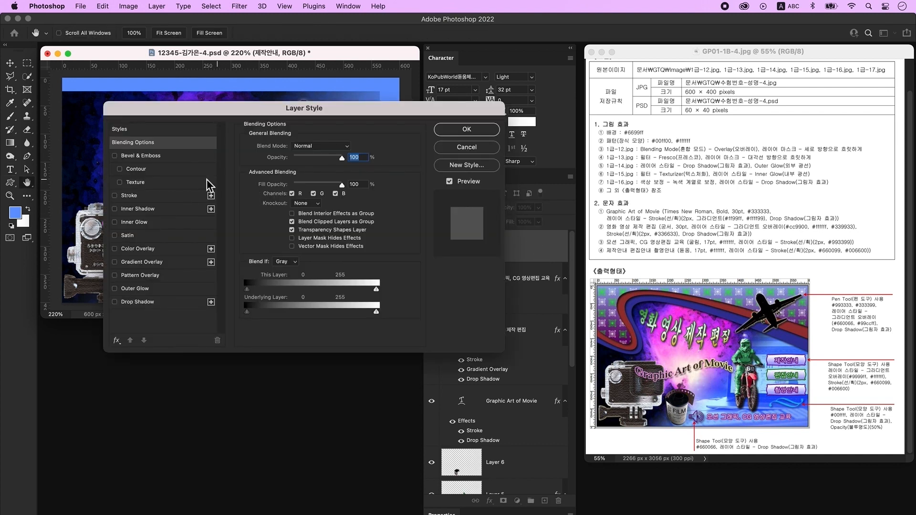
{"action": "left_click", "coordinate": [148, 197]}
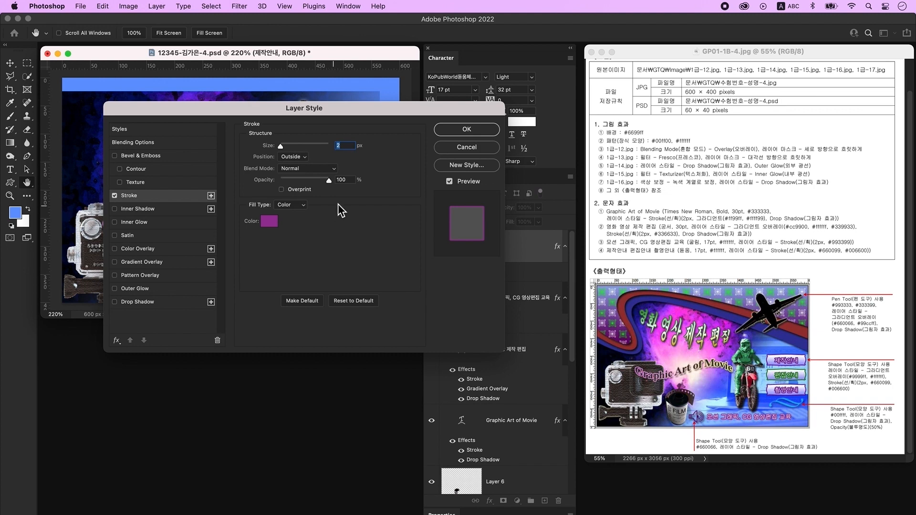
{"action": "left_click", "coordinate": [269, 222]}
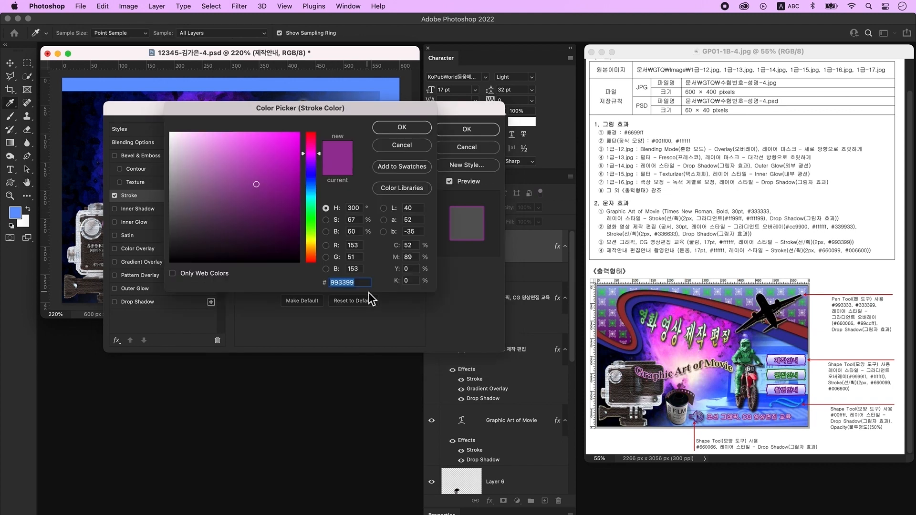
{"action": "key", "text": "Return"}
{"action": "key", "text": "Return"}
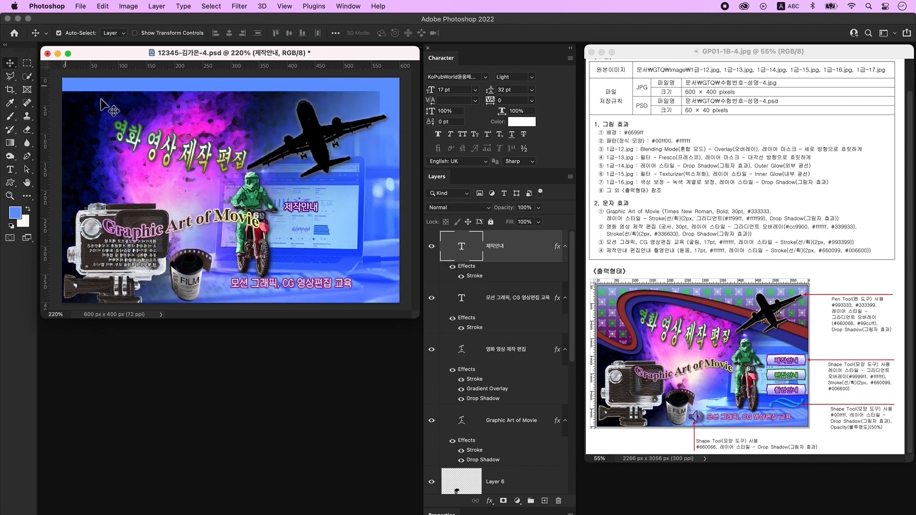
{"action": "left_click_drag", "start_coordinate": [298, 206], "coordinate": [347, 195]}
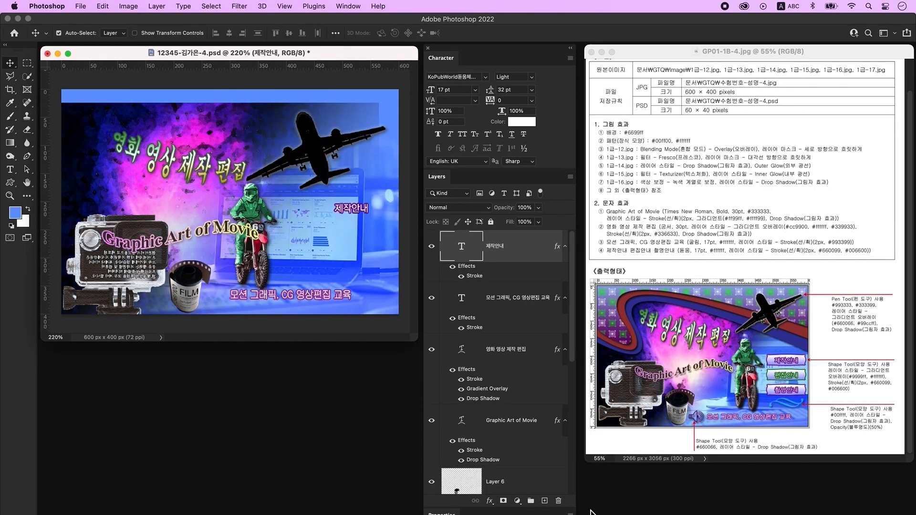
{"action": "left_click", "coordinate": [545, 501]}
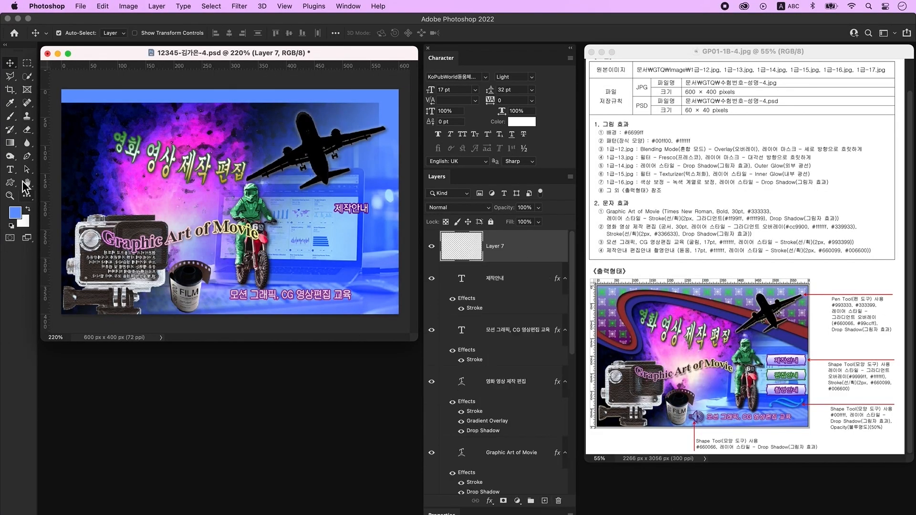
- Draw a curved band shape with the Pen tool across the top of the image
{"action": "left_click", "coordinate": [30, 155]}
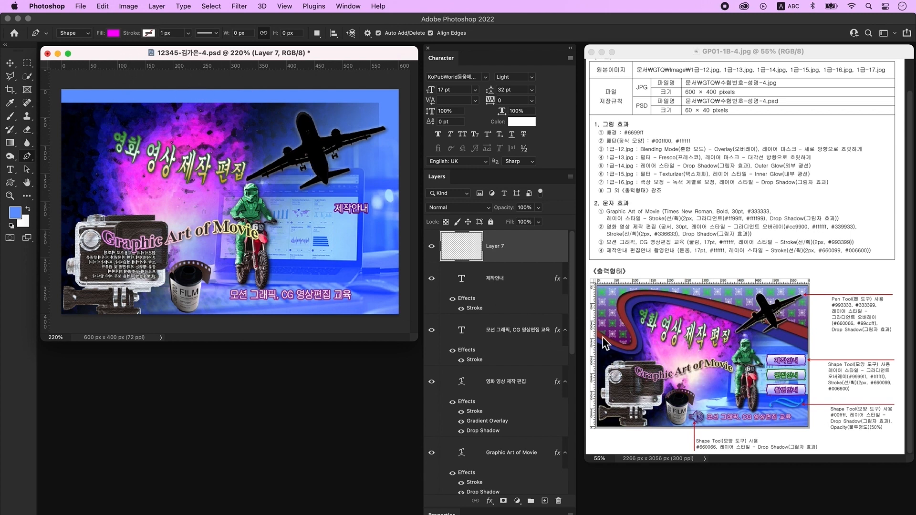
{"action": "left_click", "coordinate": [56, 170]}
{"action": "left_click_drag", "start_coordinate": [119, 181], "coordinate": [122, 152]}
{"action": "left_click", "coordinate": [119, 181], "text": "alt"}
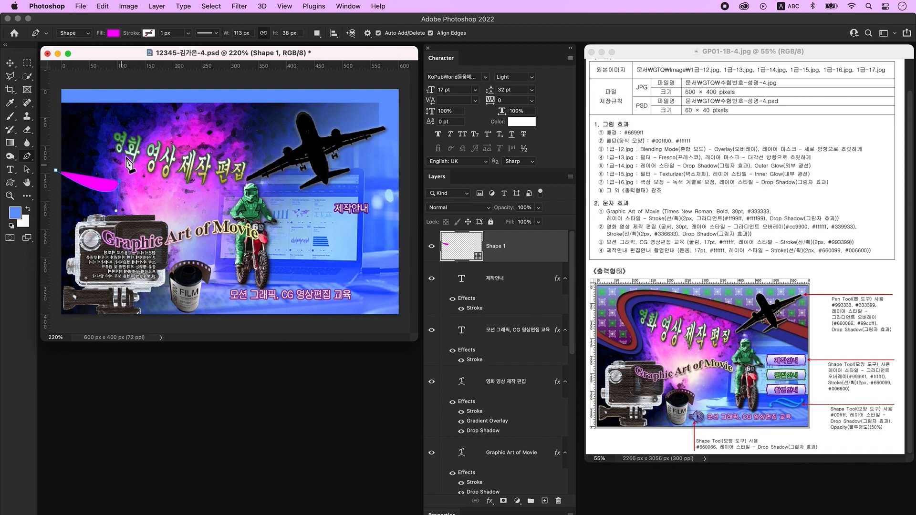
{"action": "left_click", "coordinate": [108, 153]}
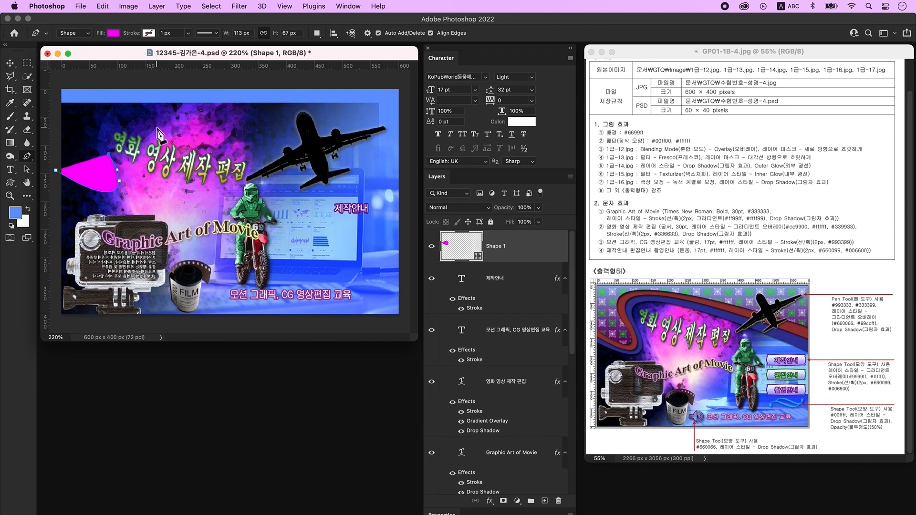
{"action": "left_click_drag", "start_coordinate": [139, 123], "coordinate": [186, 128]}
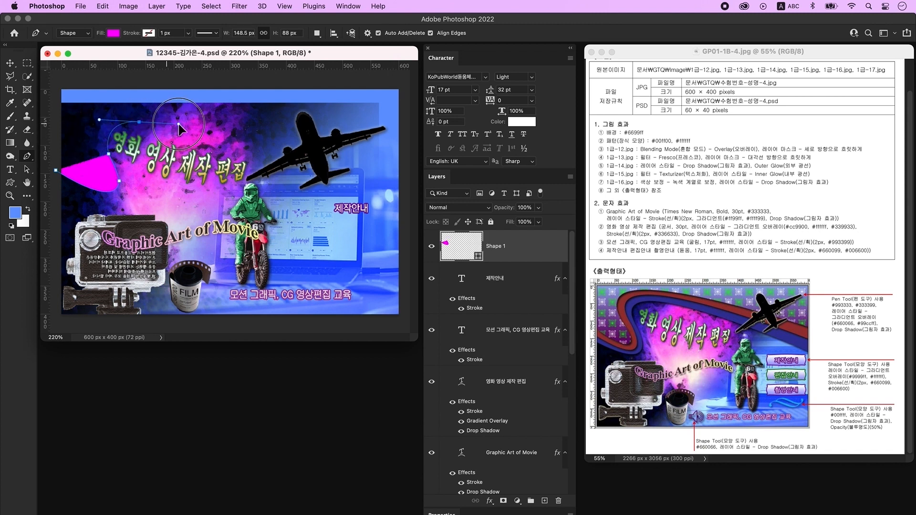
{"action": "left_click_drag", "start_coordinate": [406, 203], "coordinate": [486, 277]}
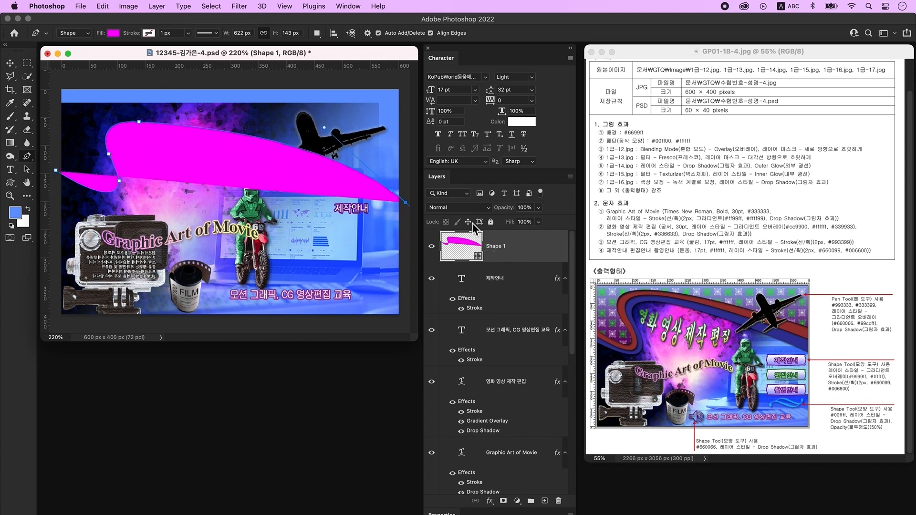
{"action": "left_click", "coordinate": [406, 82]}
{"action": "left_click", "coordinate": [58, 82]}
{"action": "left_click", "coordinate": [56, 170]}
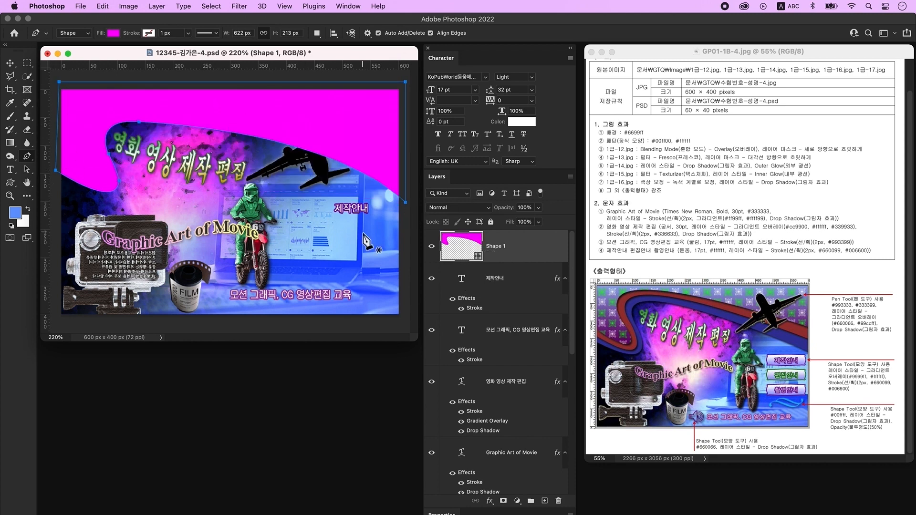
{"action": "key", "text": "v"}
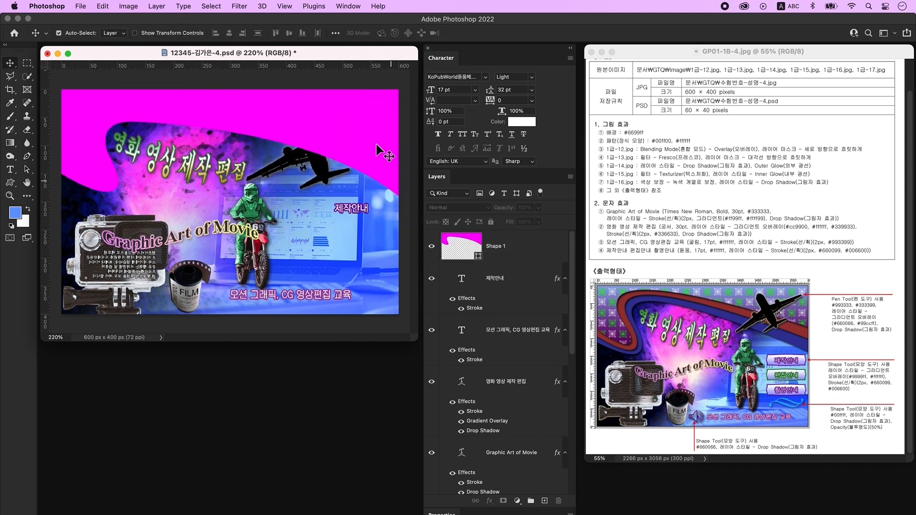
- Fill the band with dark red #993333 and duplicate its layer
{"action": "double_click", "coordinate": [478, 244]}
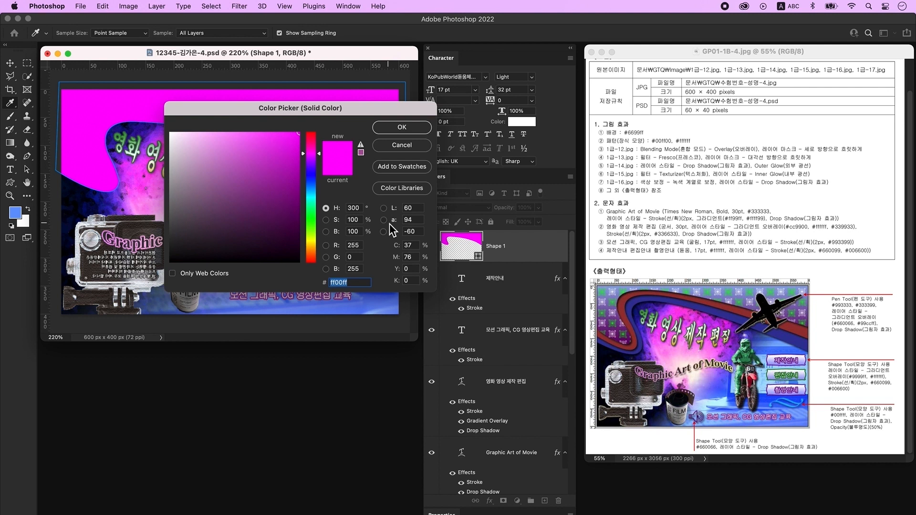
{"action": "type", "text": "993333"}
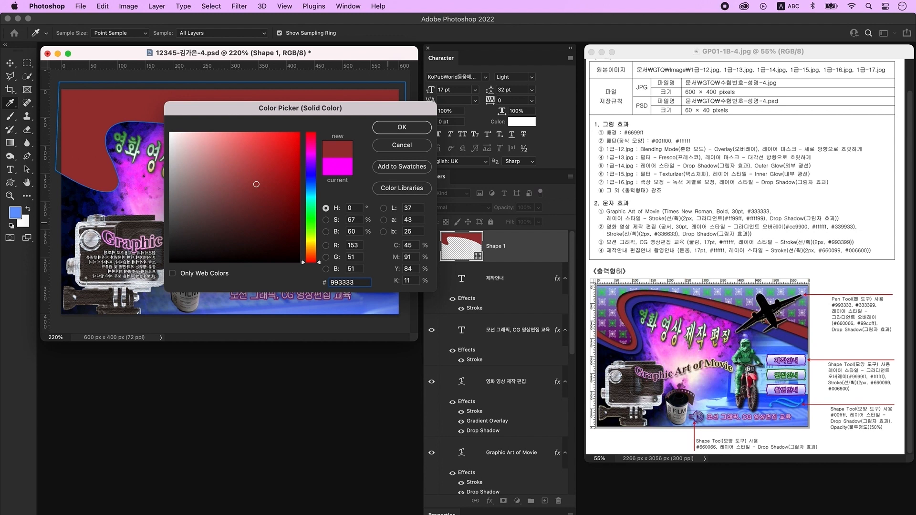
{"action": "key", "text": "Return"}
{"action": "key", "text": "v"}
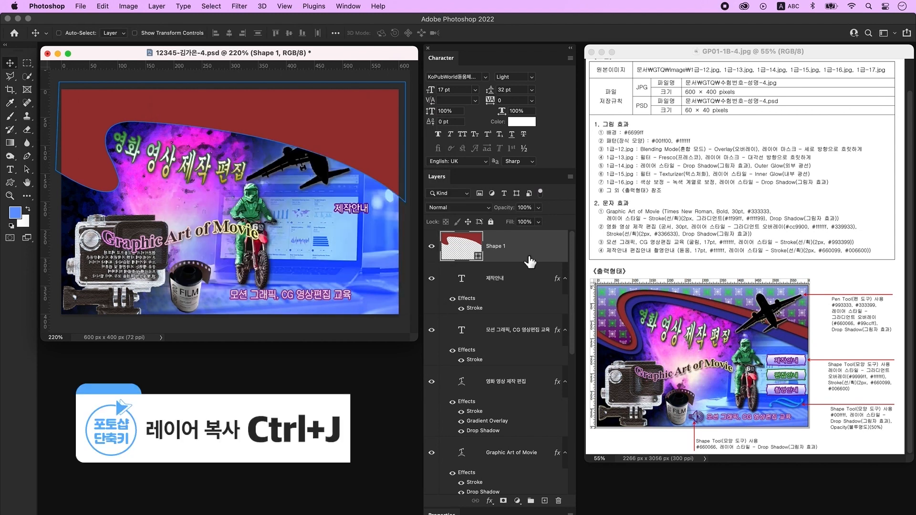
{"action": "key", "text": "ctrl+j"}
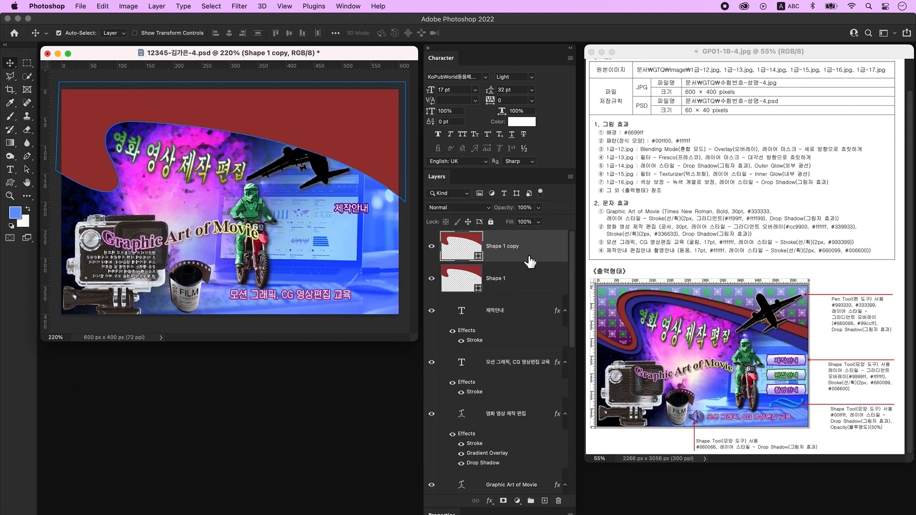
- Recolour the original band Shape 1 to blue #333399
{"action": "left_click", "coordinate": [523, 283]}
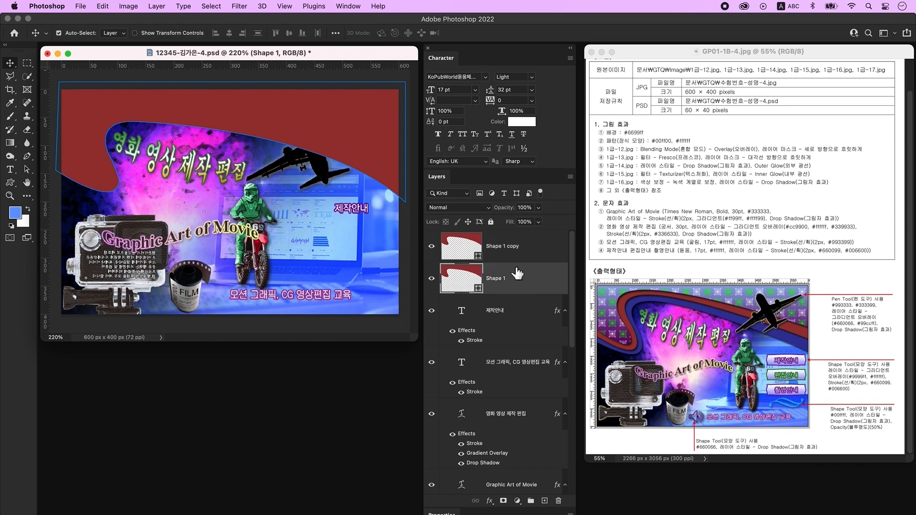
{"action": "double_click", "coordinate": [471, 279]}
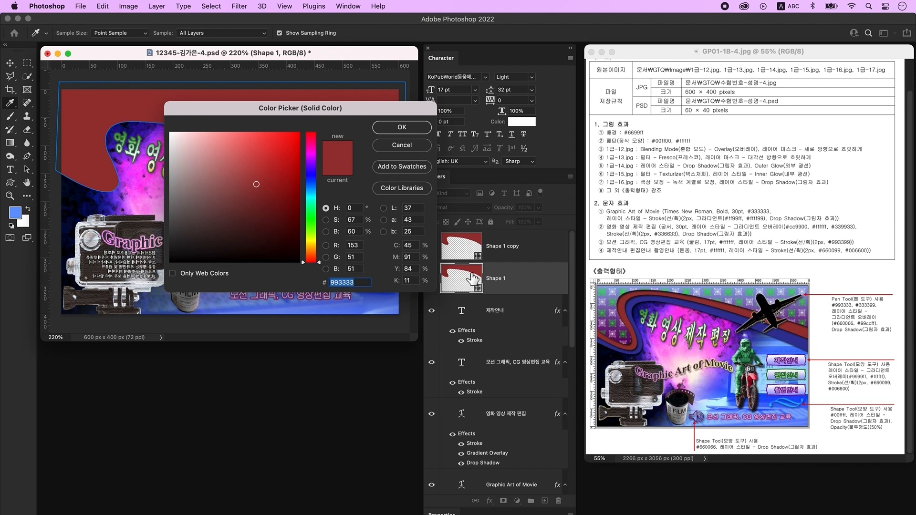
{"action": "type", "text": "333399"}
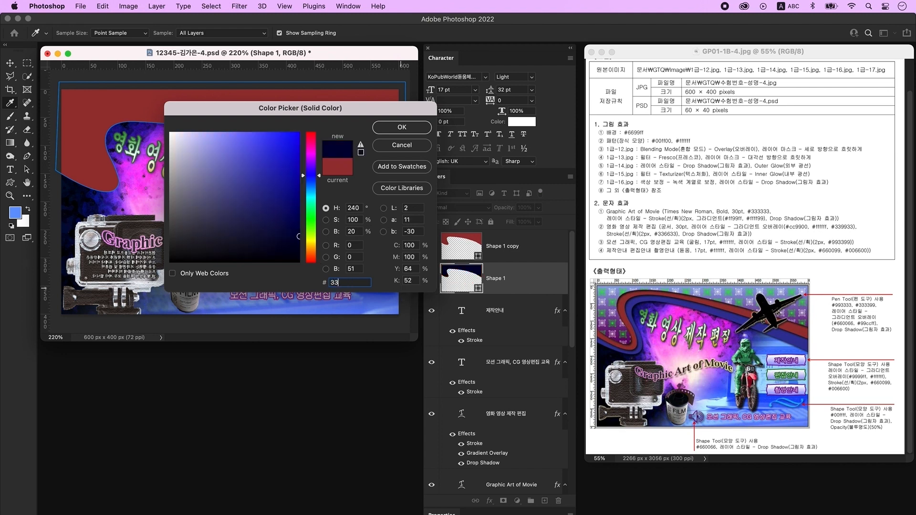
{"action": "key", "text": "Return"}
- Move the red band copy upward and stretch it wider to the left
{"action": "left_click", "coordinate": [487, 253]}
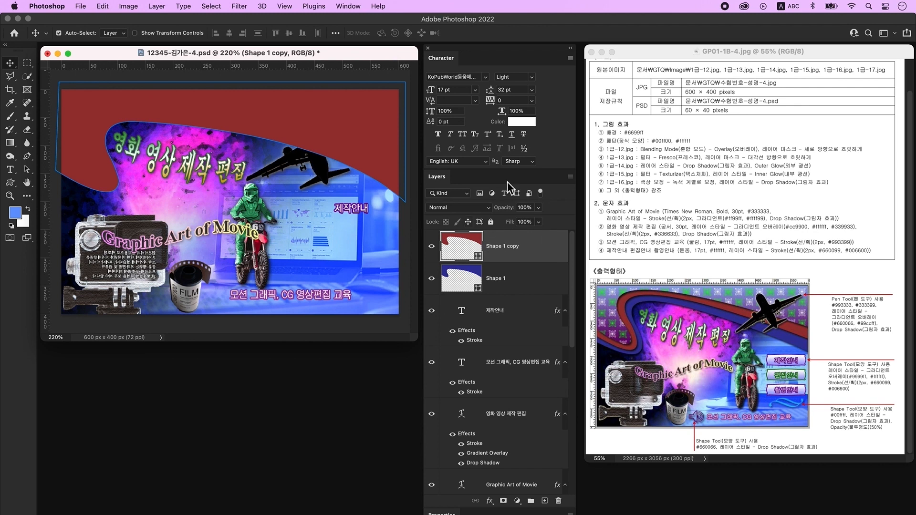
{"action": "left_click_drag", "start_coordinate": [347, 127], "coordinate": [414, 134]}
{"action": "key", "text": "super+t"}
{"action": "left_click_drag", "start_coordinate": [50, 131], "coordinate": [42, 133]}
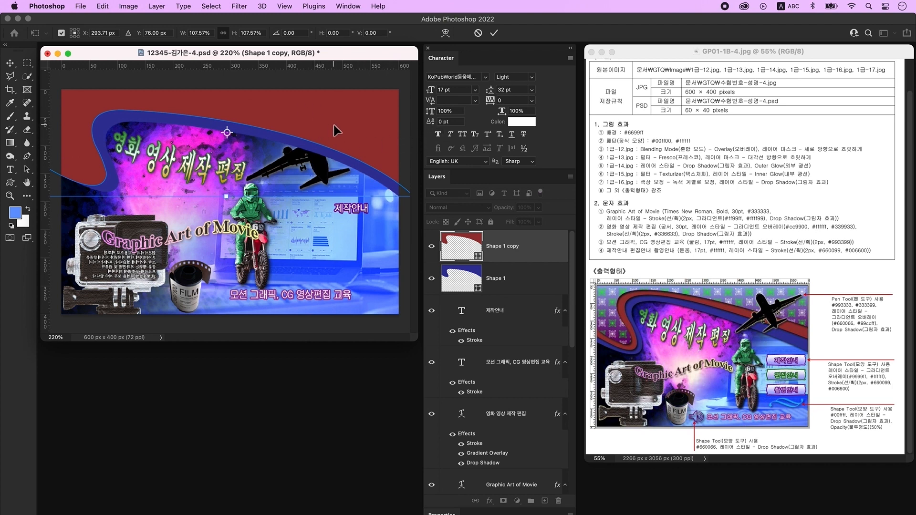
{"action": "key", "text": "Return"}
- Nudge the bands down and slightly shorten the red band copy's height
{"action": "left_click_drag", "start_coordinate": [152, 119], "coordinate": [152, 131]}
{"action": "left_click_drag", "start_coordinate": [205, 111], "coordinate": [206, 121]}
{"action": "left_click", "coordinate": [205, 138], "text": "shift"}
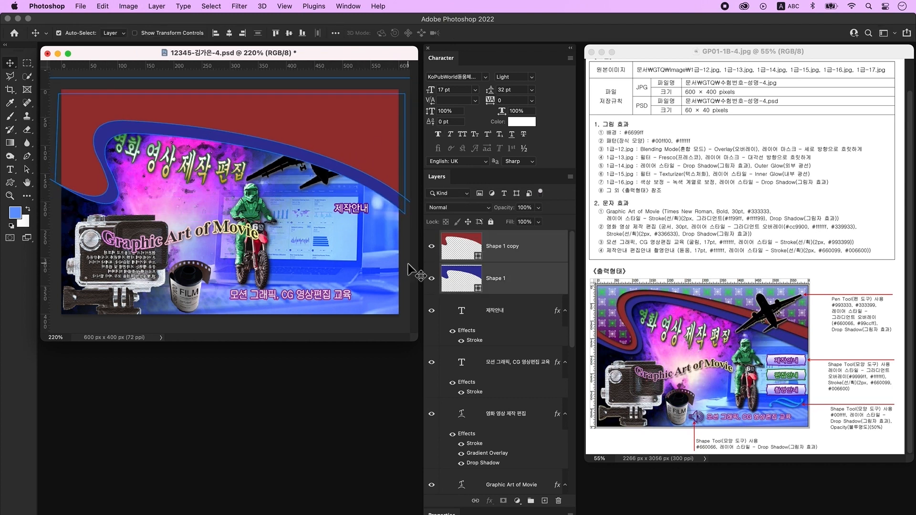
{"action": "left_click", "coordinate": [101, 200]}
{"action": "left_click", "coordinate": [407, 242]}
{"action": "left_click", "coordinate": [81, 158]}
{"action": "key", "text": "super+t"}
{"action": "left_click_drag", "start_coordinate": [228, 211], "coordinate": [229, 205]}
{"action": "left_click_drag", "start_coordinate": [228, 77], "coordinate": [228, 83]}
{"action": "key", "text": "Return"}
{"action": "left_click", "coordinate": [368, 80]}
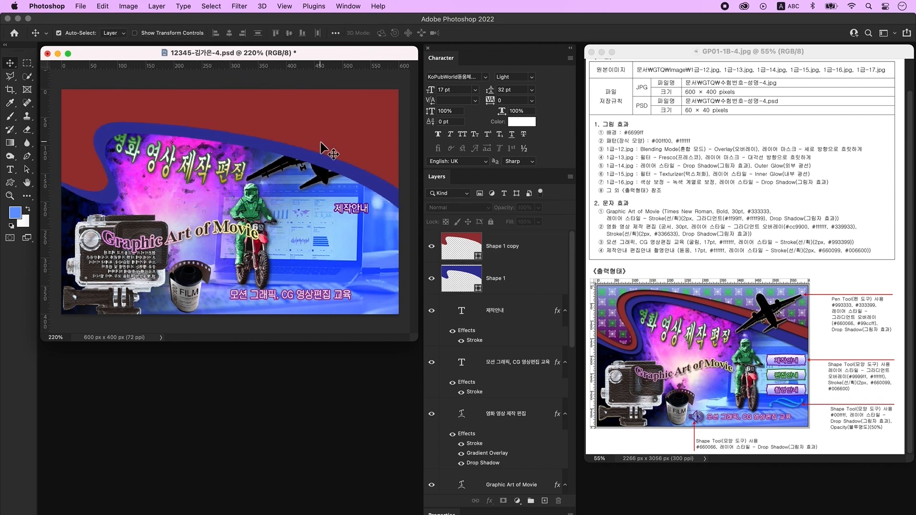
{"action": "left_click", "coordinate": [520, 247]}
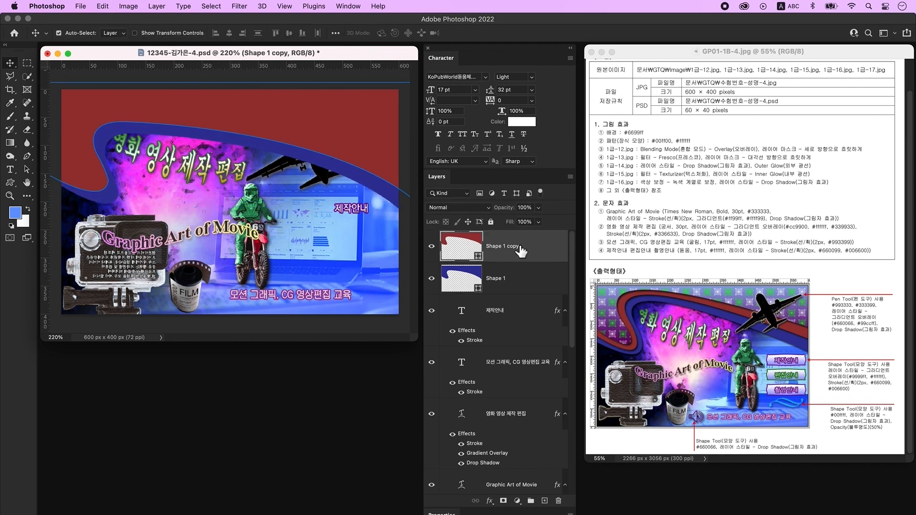
- Apply a Drop Shadow to Shape 1 copy, then duplicate it with Ctrl+J
{"action": "double_click", "coordinate": [545, 252]}
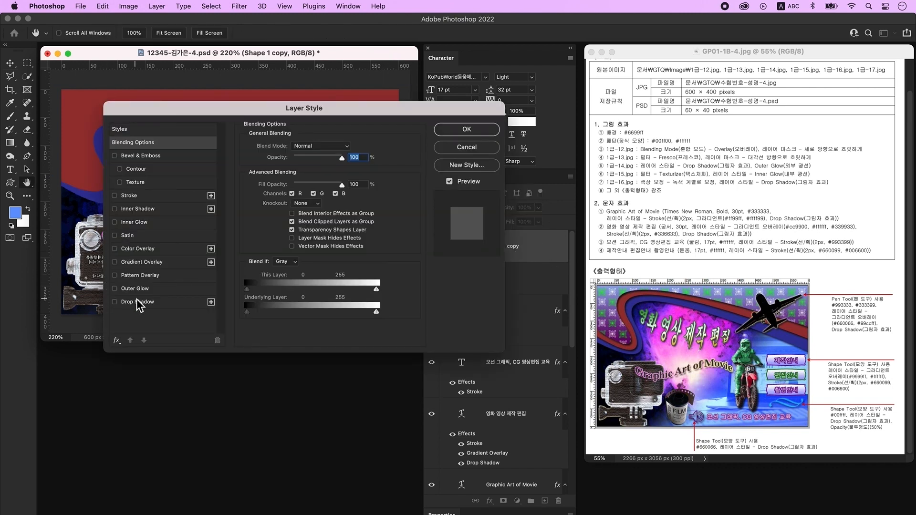
{"action": "left_click", "coordinate": [158, 303]}
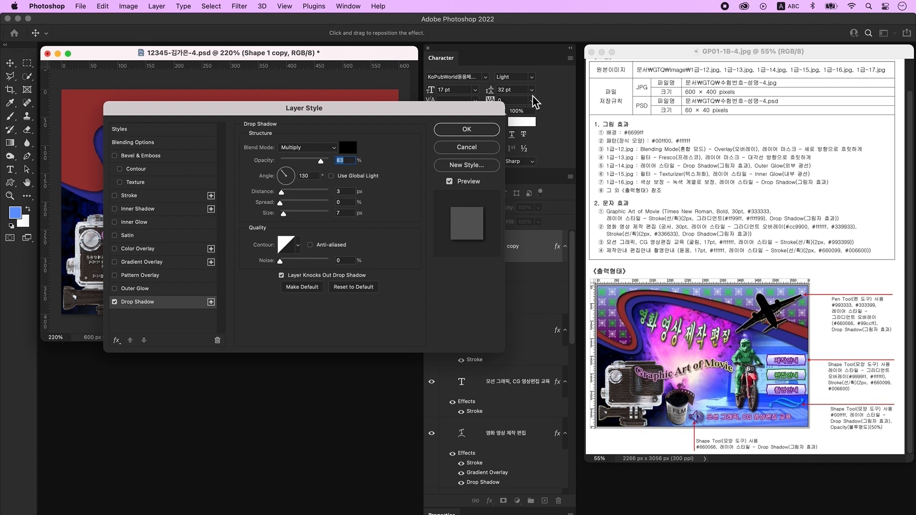
{"action": "left_click", "coordinate": [467, 129]}
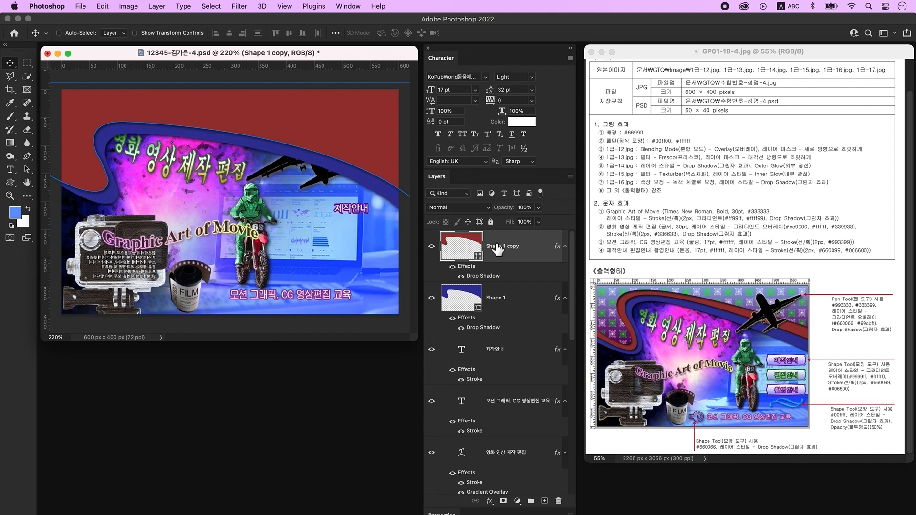
{"action": "key", "text": "super+j"}
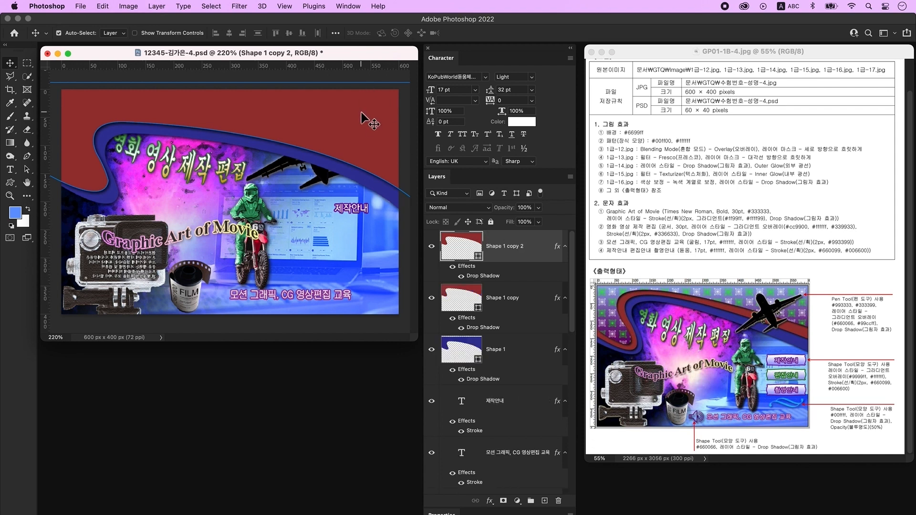
- Add a Gradient Overlay to Shape 1 copy 2 with a #660066 left stop, removing the white middle stop
{"action": "double_click", "coordinate": [543, 253]}
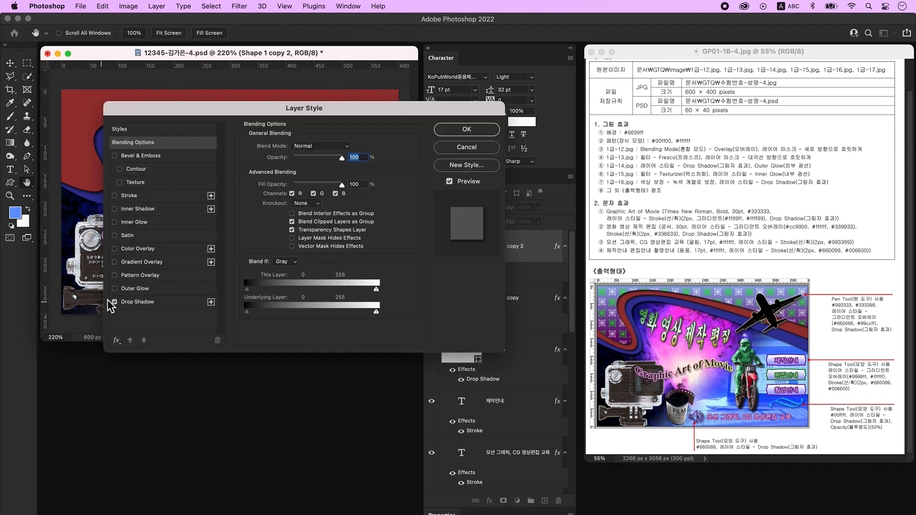
{"action": "left_click", "coordinate": [149, 264]}
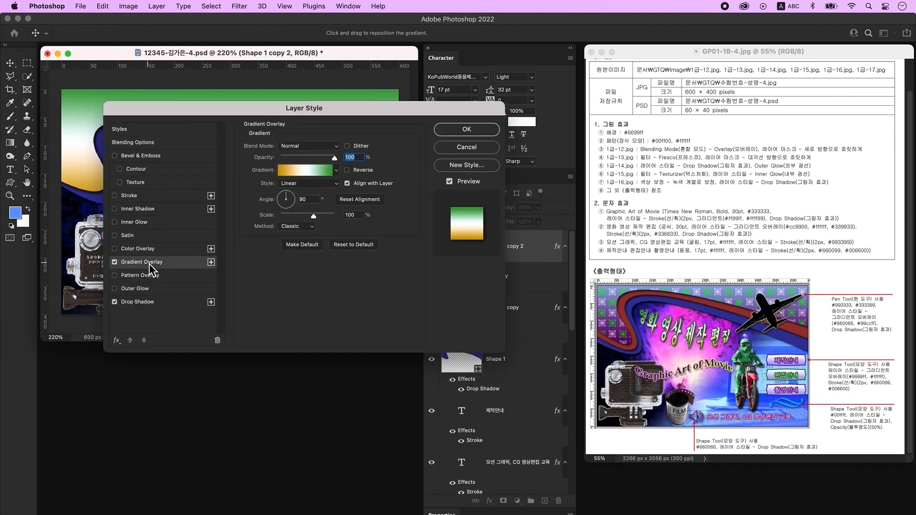
{"action": "left_click", "coordinate": [307, 171]}
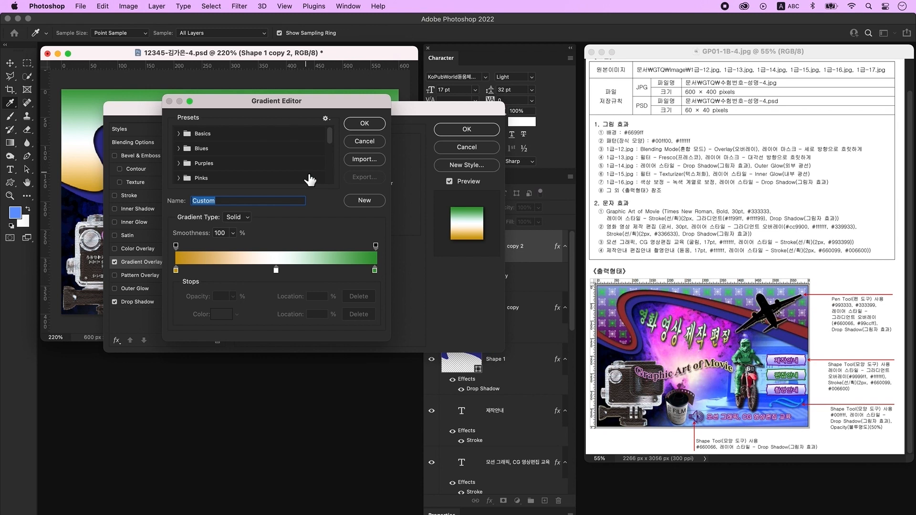
{"action": "left_click", "coordinate": [177, 271]}
{"action": "double_click", "coordinate": [177, 271]}
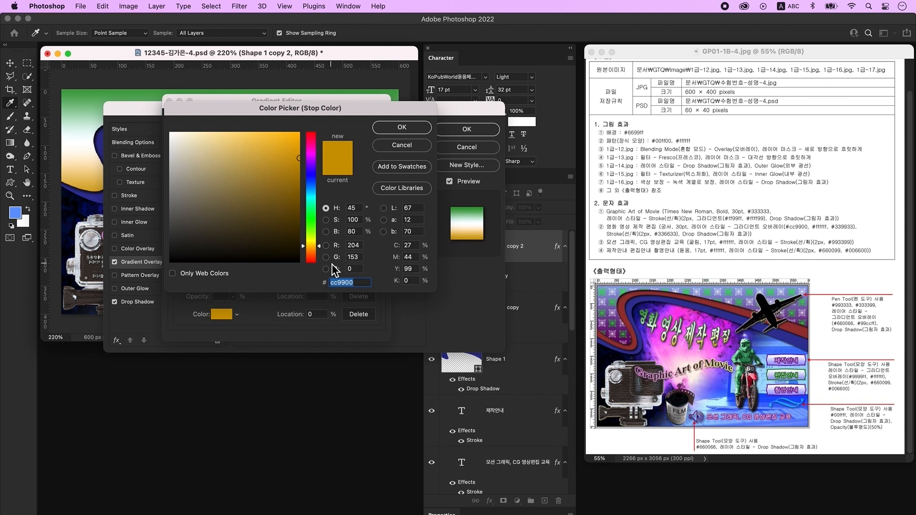
{"action": "type", "text": "660066"}
{"action": "key", "text": "Return"}
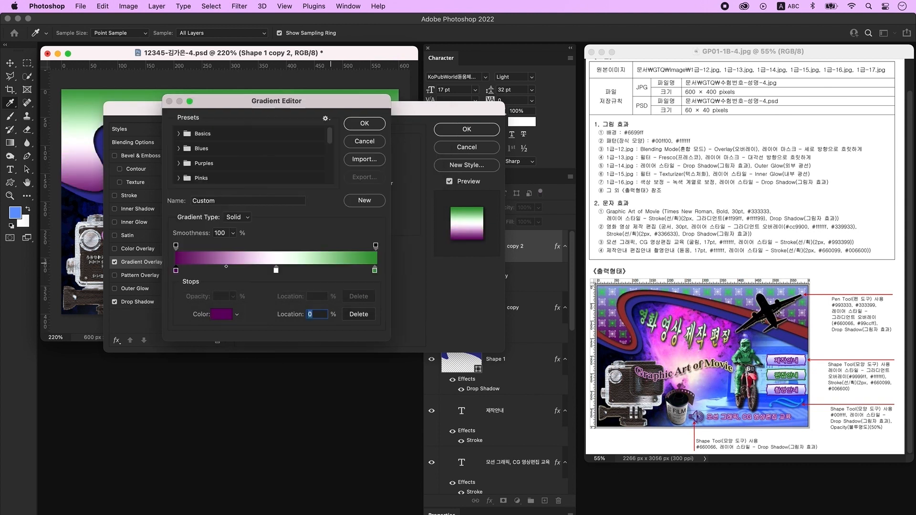
{"action": "left_click_drag", "start_coordinate": [276, 272], "coordinate": [277, 320]}
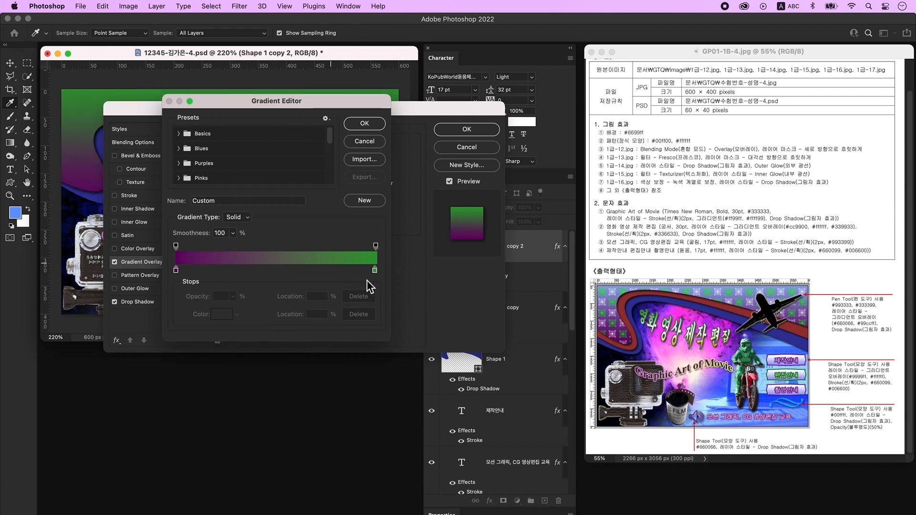
{"action": "double_click", "coordinate": [375, 272]}
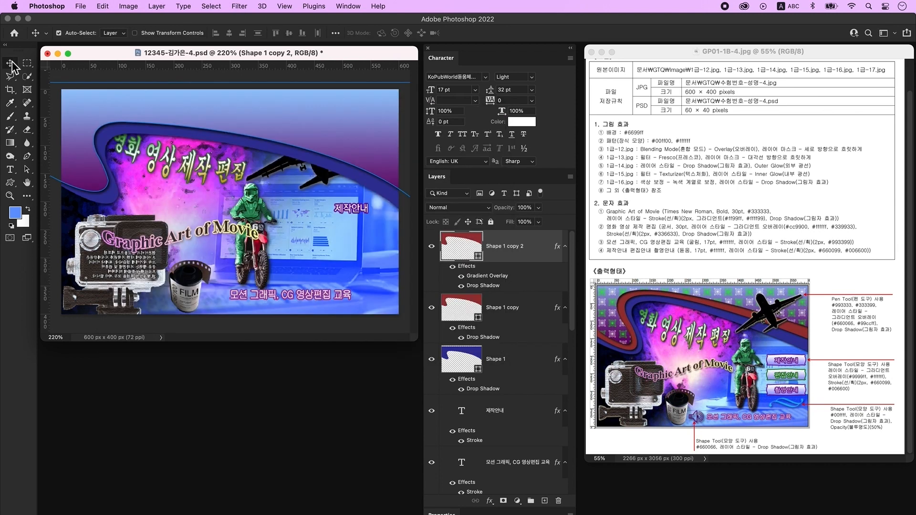
- Move the gradient band up about 22 px
{"action": "left_click_drag", "start_coordinate": [357, 135], "coordinate": [356, 123]}
{"action": "key", "text": "super+t"}
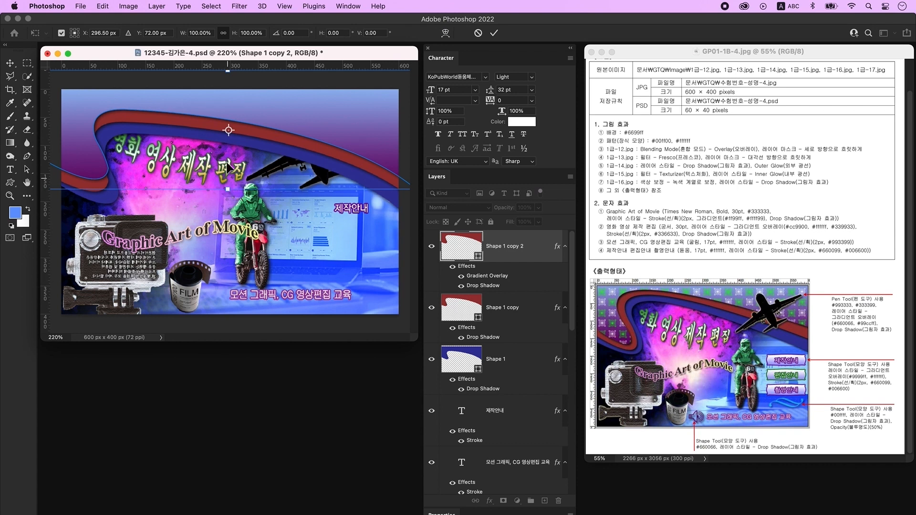
{"action": "key", "text": "Return"}
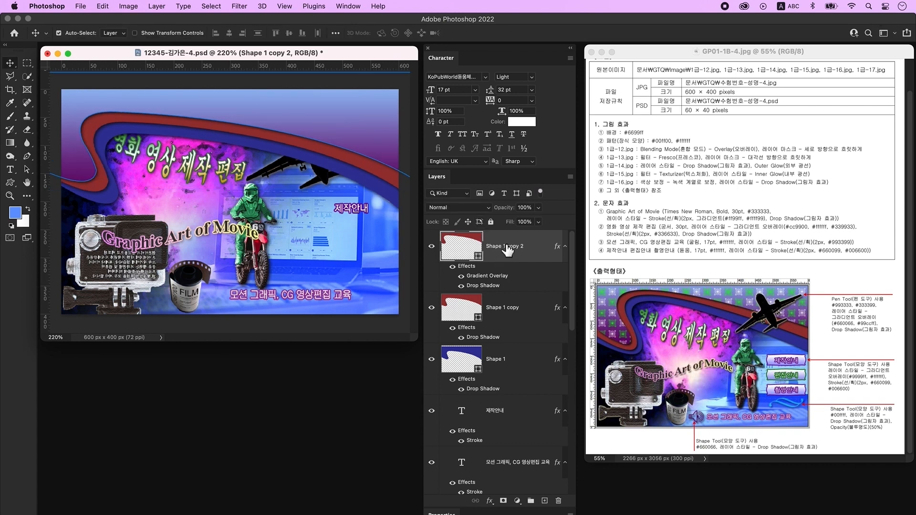
- Duplicate the band, delete the copy's effects, and set its fill to none
{"action": "key", "text": "super+j"}
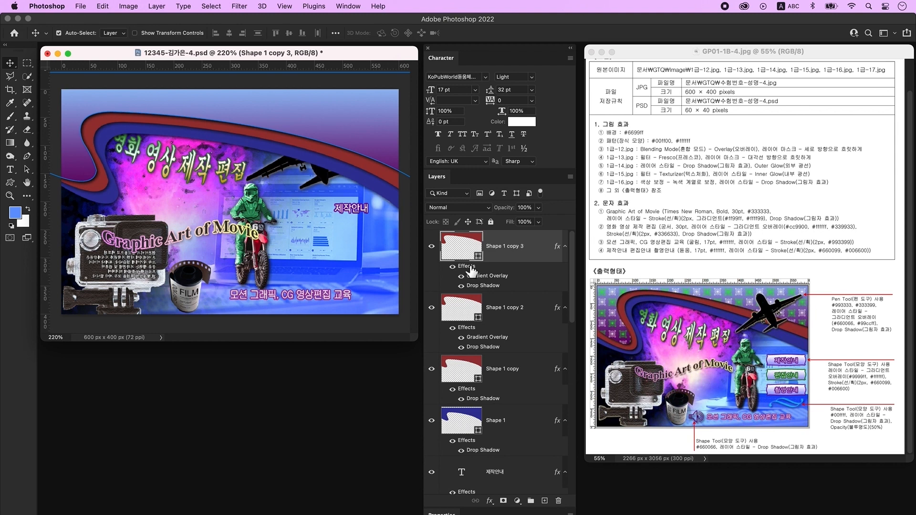
{"action": "left_click_drag", "start_coordinate": [472, 272], "coordinate": [559, 504]}
{"action": "scroll", "coordinate": [525, 324], "scroll_direction": "up", "scroll_amount": 3}
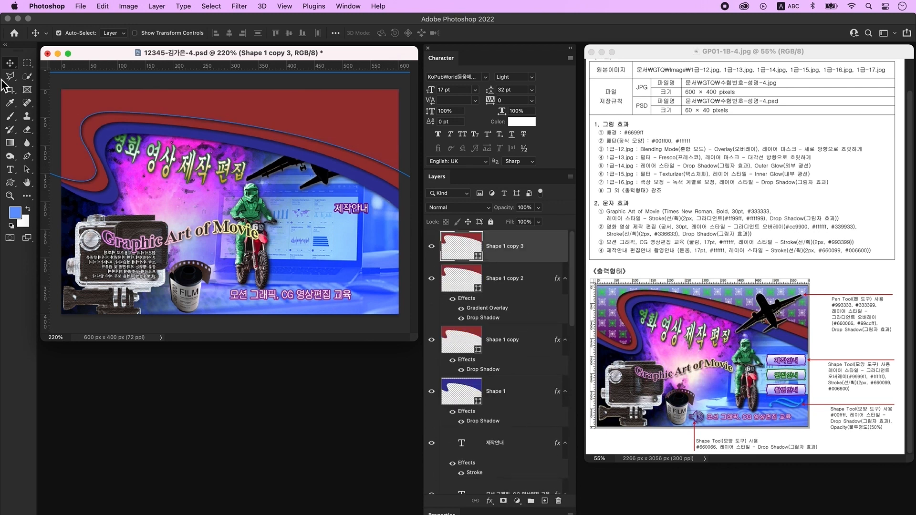
{"action": "left_click", "coordinate": [27, 159]}
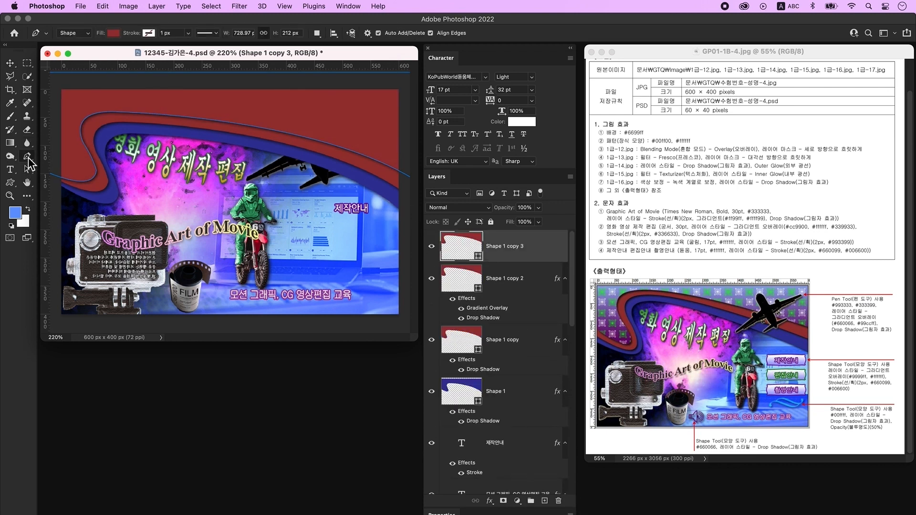
{"action": "left_click", "coordinate": [114, 33]}
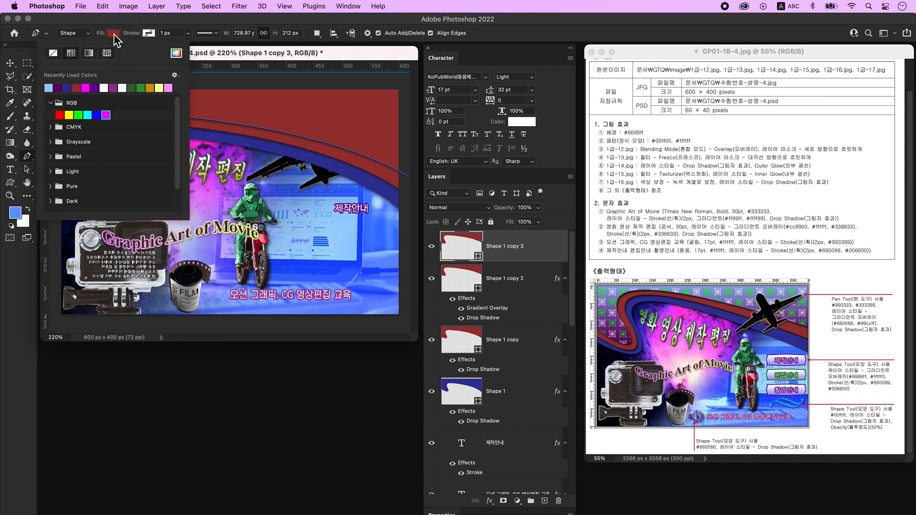
{"action": "left_click", "coordinate": [55, 53]}
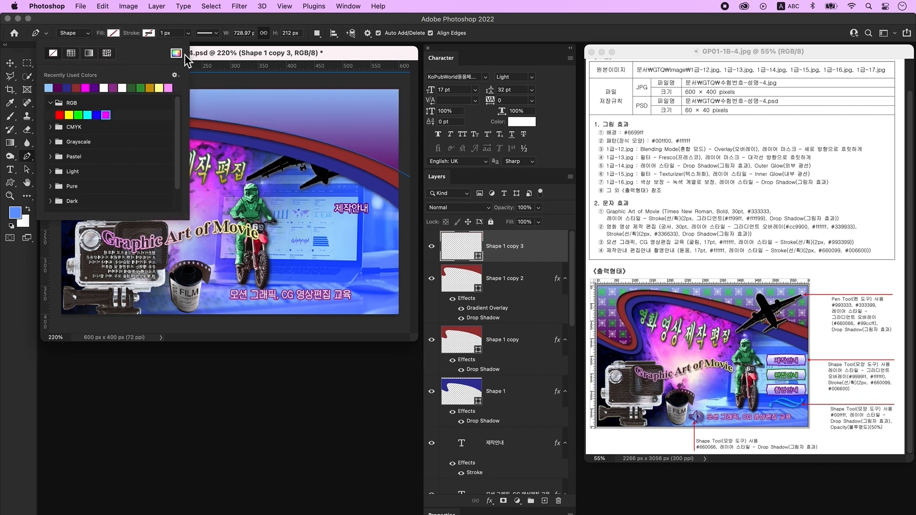
{"action": "left_click", "coordinate": [211, 55]}
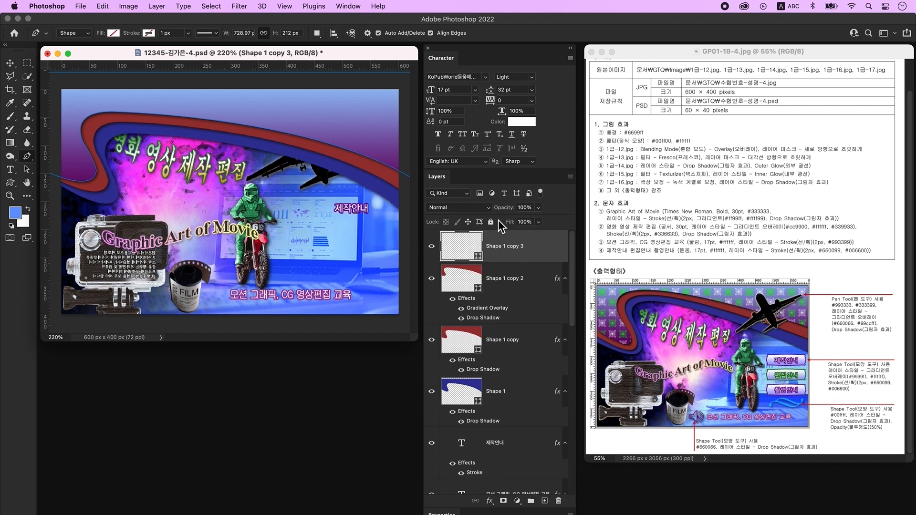
{"action": "double_click", "coordinate": [549, 246]}
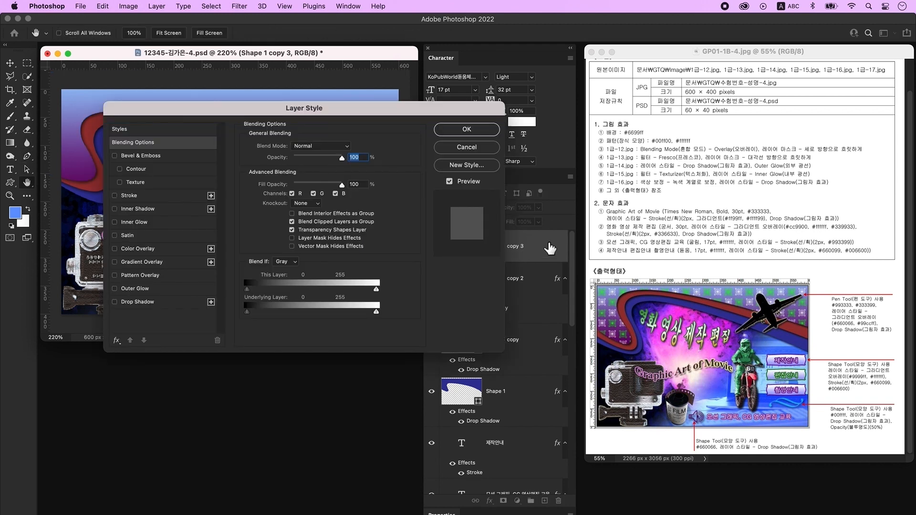
- Add a green-and-white Pattern Overlay at 65% scale to Shape 1 copy 3
{"action": "left_click", "coordinate": [154, 277]}
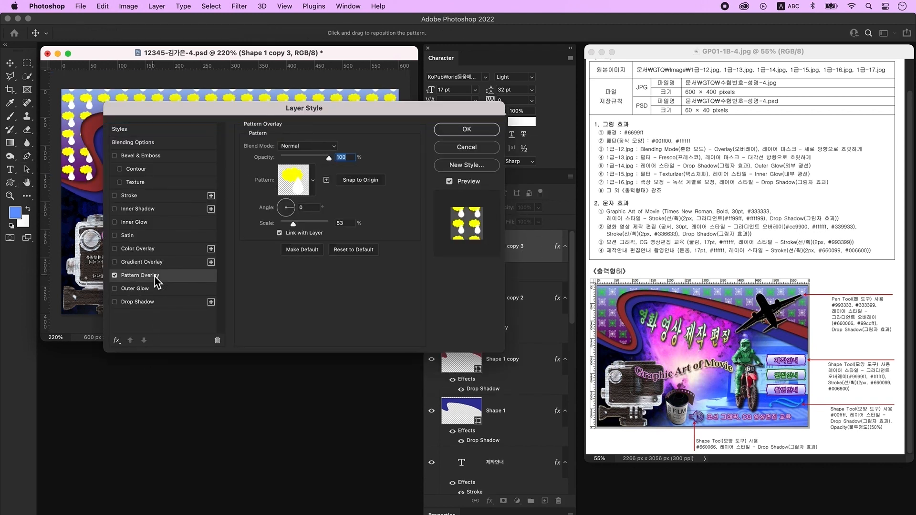
{"action": "left_click", "coordinate": [294, 191]}
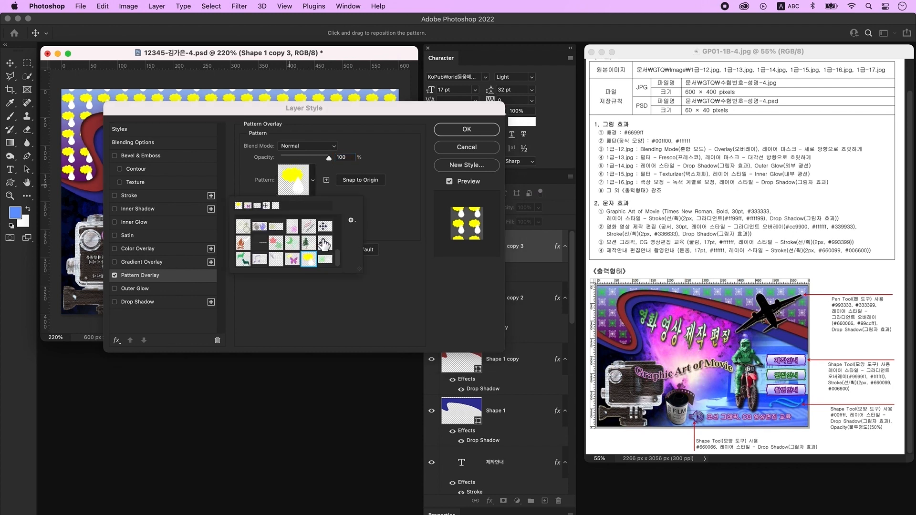
{"action": "left_click", "coordinate": [328, 264]}
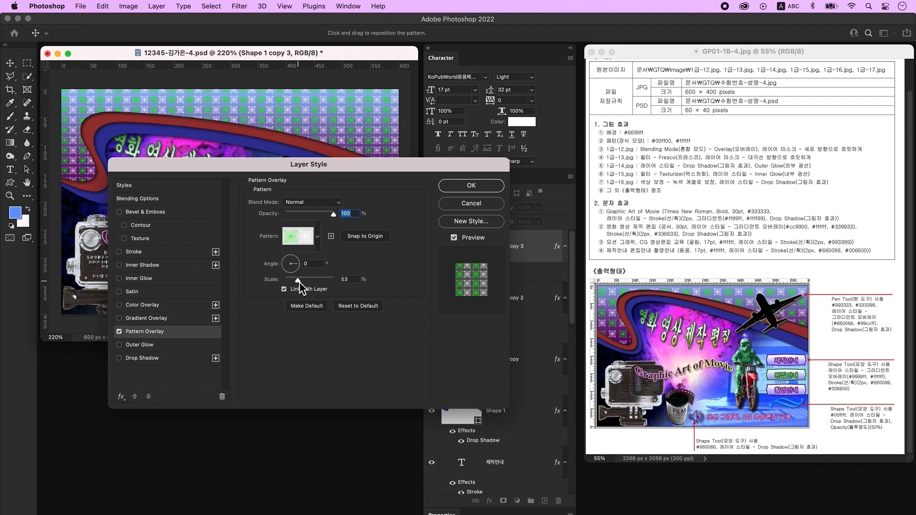
{"action": "left_click_drag", "start_coordinate": [299, 282], "coordinate": [305, 282]}
{"action": "left_click_drag", "start_coordinate": [233, 109], "coordinate": [235, 111]}
{"action": "key", "text": "Return"}
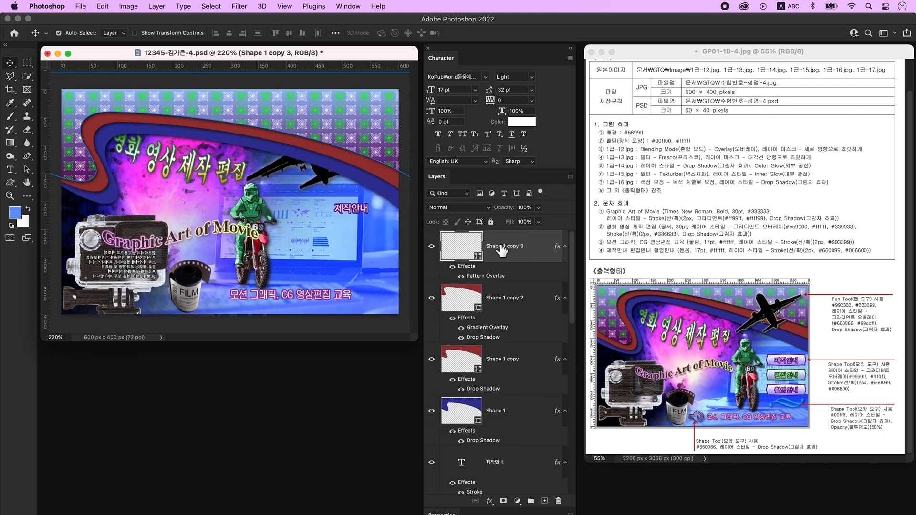
- Send the four band layers below the text and plane layers
{"action": "left_click", "coordinate": [545, 407], "text": "shift"}
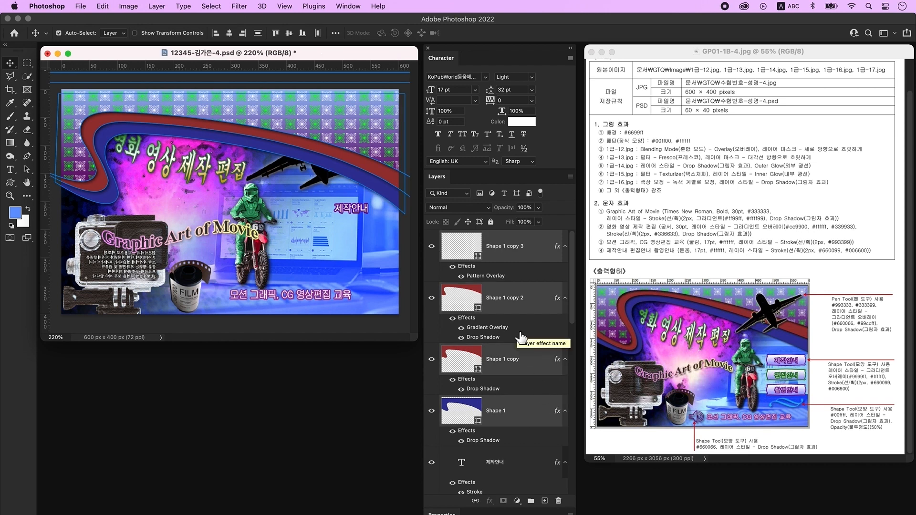
{"action": "key", "text": "super"}
{"action": "key", "text": "super+bracketleft"}
{"action": "key", "text": "super+bracketleft"}
{"action": "key", "text": "super+bracketleft"}
{"action": "key", "text": "super+bracketleft"}
{"action": "key", "text": "super+bracketleft"}
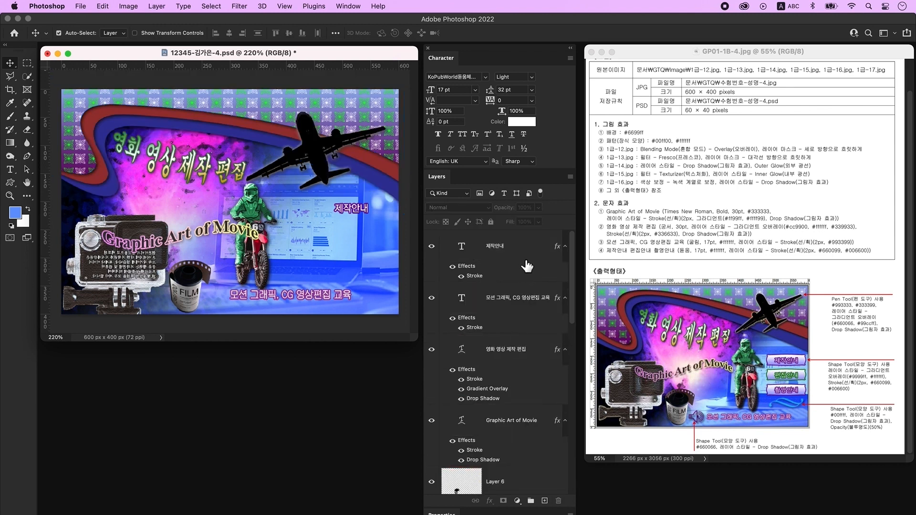
- Draw a magenta Banner 3 shape, about 102 × 32 px, over the 제작안내 label on a new layer
{"action": "left_click", "coordinate": [527, 266]}
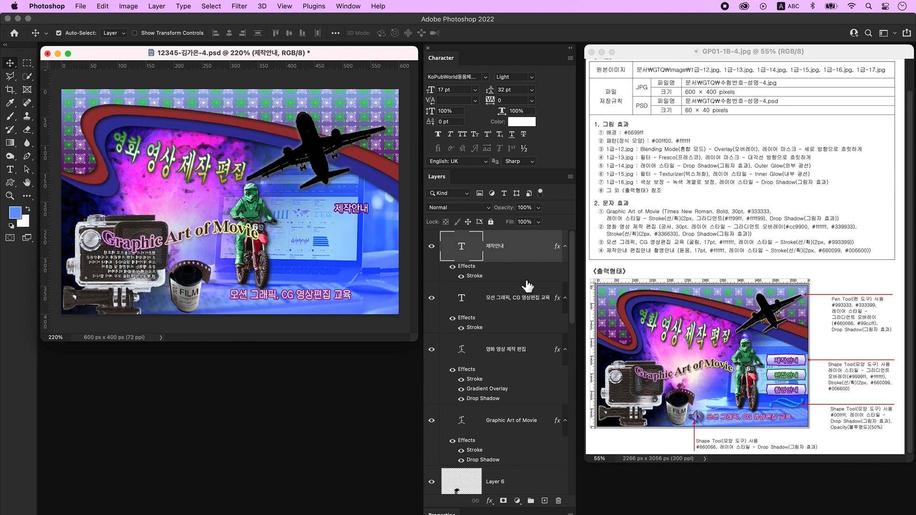
{"action": "left_click", "coordinate": [544, 500]}
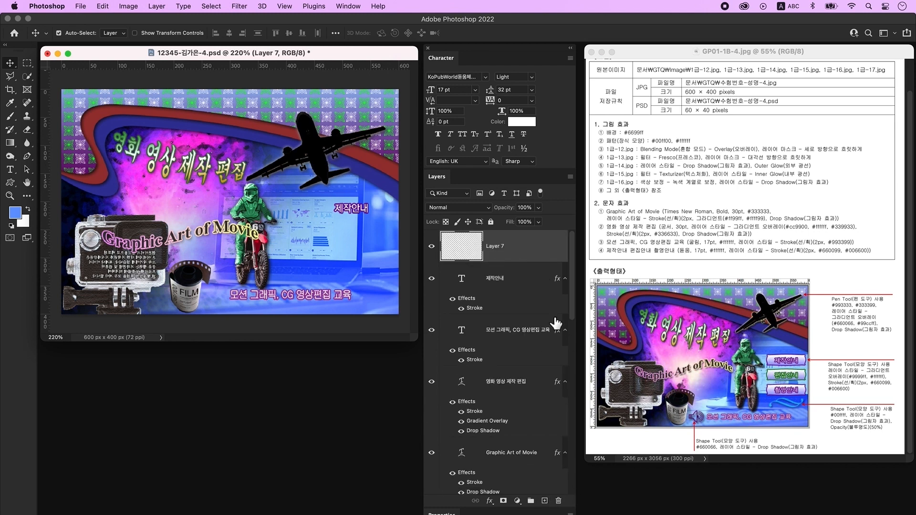
{"action": "left_click", "coordinate": [10, 183]}
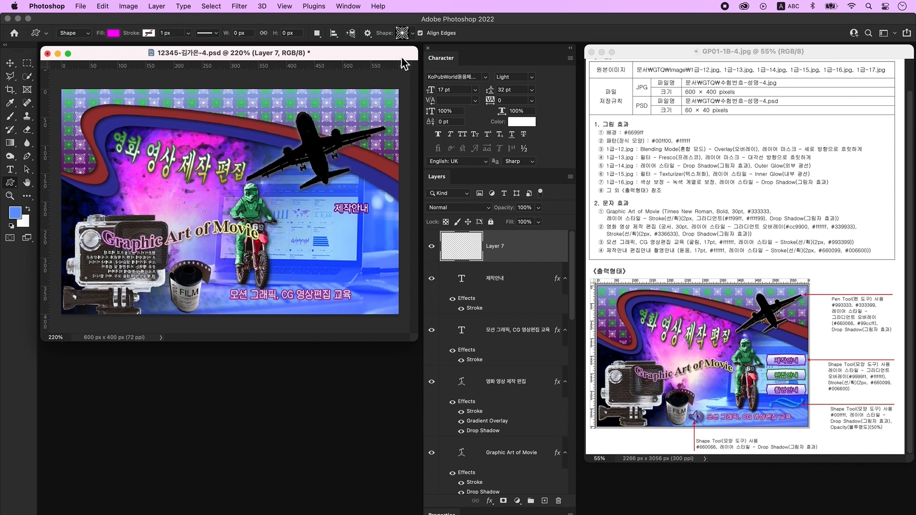
{"action": "left_click", "coordinate": [405, 38]}
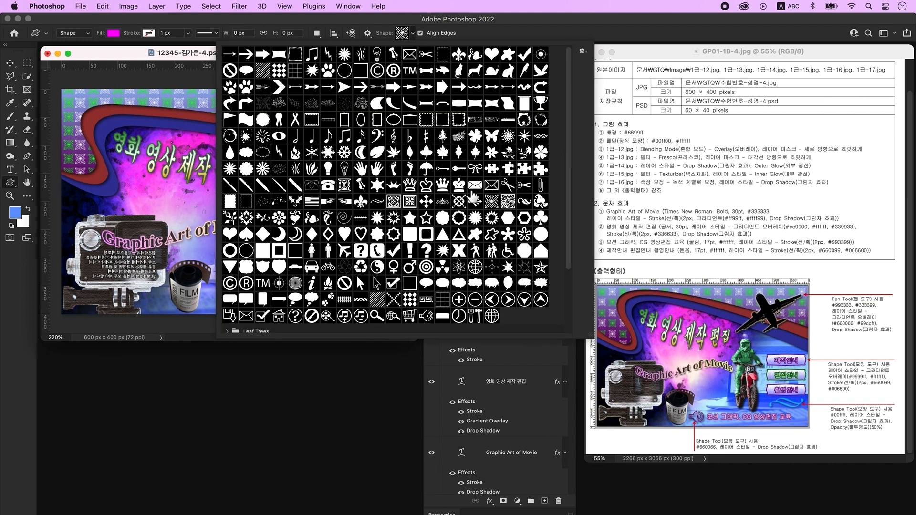
{"action": "double_click", "coordinate": [472, 192]}
{"action": "left_click_drag", "start_coordinate": [333, 203], "coordinate": [390, 220]}
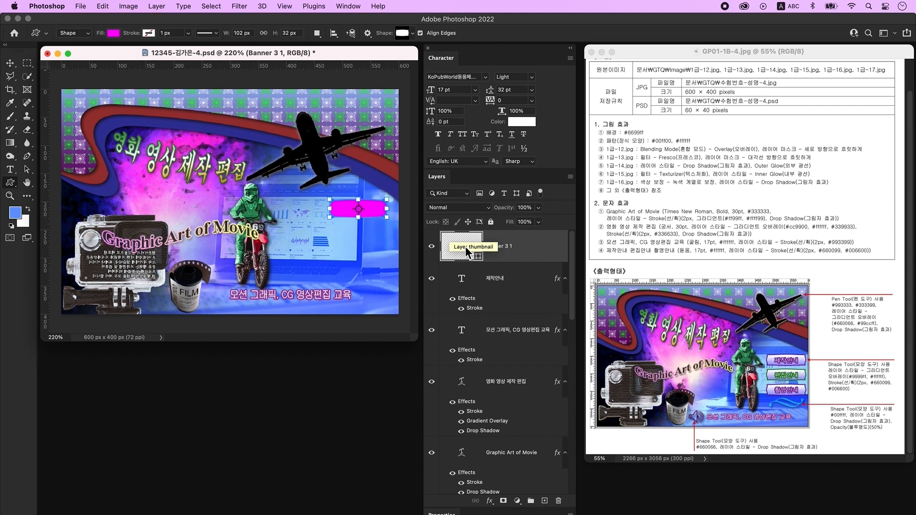
- Add a gradient overlay to the banner running from lavender 9999ff to white ffffff
{"action": "double_click", "coordinate": [550, 245]}
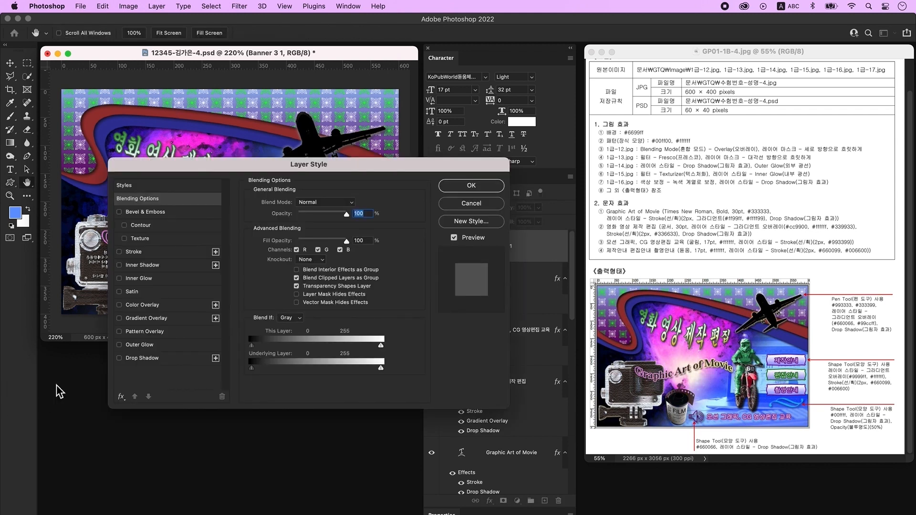
{"action": "left_click", "coordinate": [159, 320]}
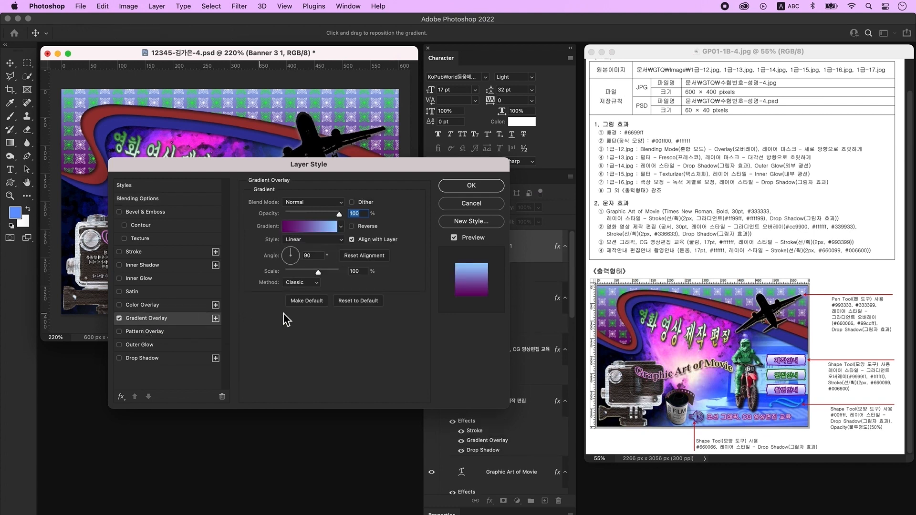
{"action": "left_click", "coordinate": [311, 228]}
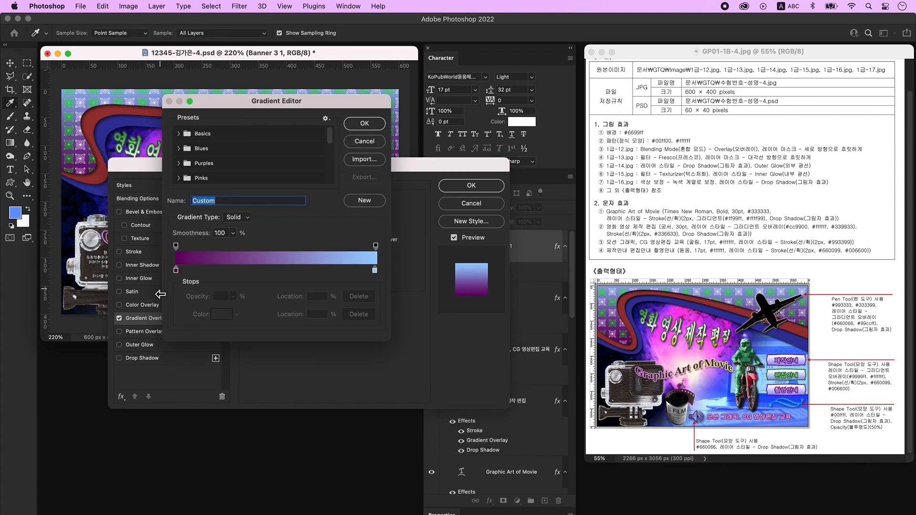
{"action": "left_click", "coordinate": [176, 272]}
{"action": "double_click", "coordinate": [176, 271]}
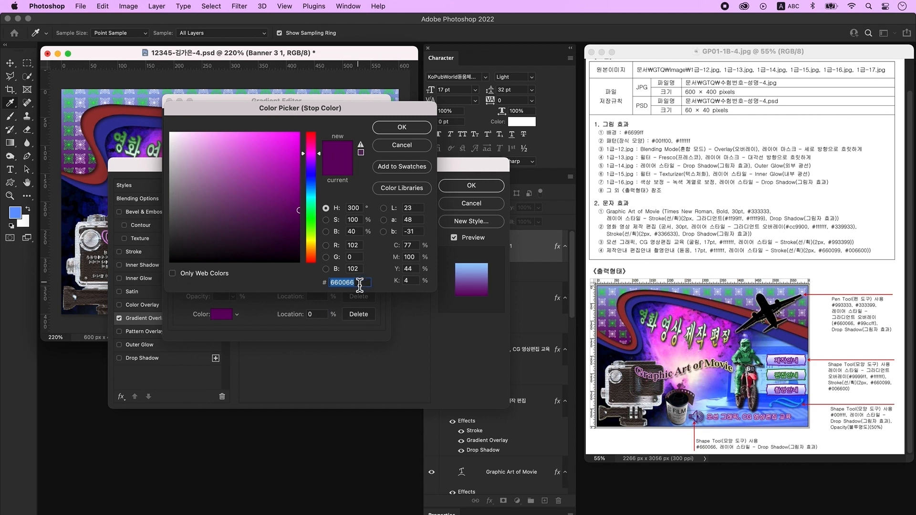
{"action": "type", "text": "9999fff"}
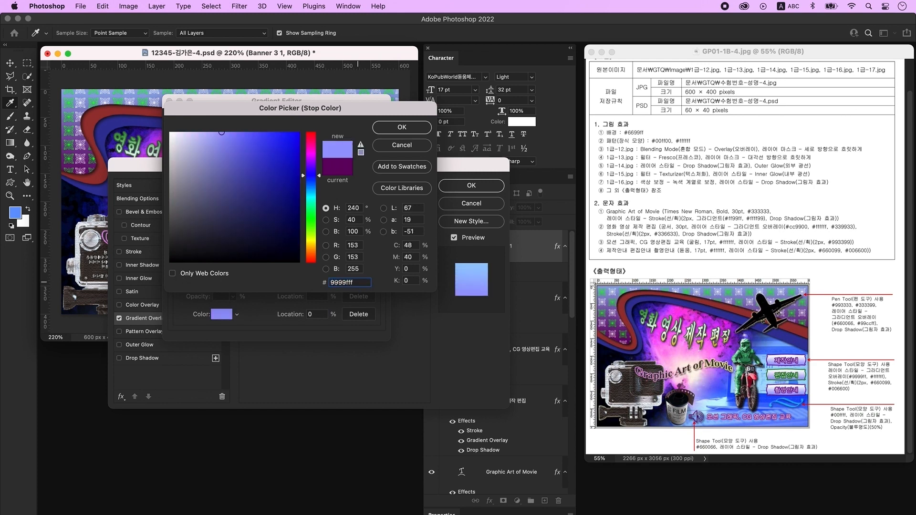
{"action": "key", "text": "Return"}
{"action": "left_click", "coordinate": [375, 271]}
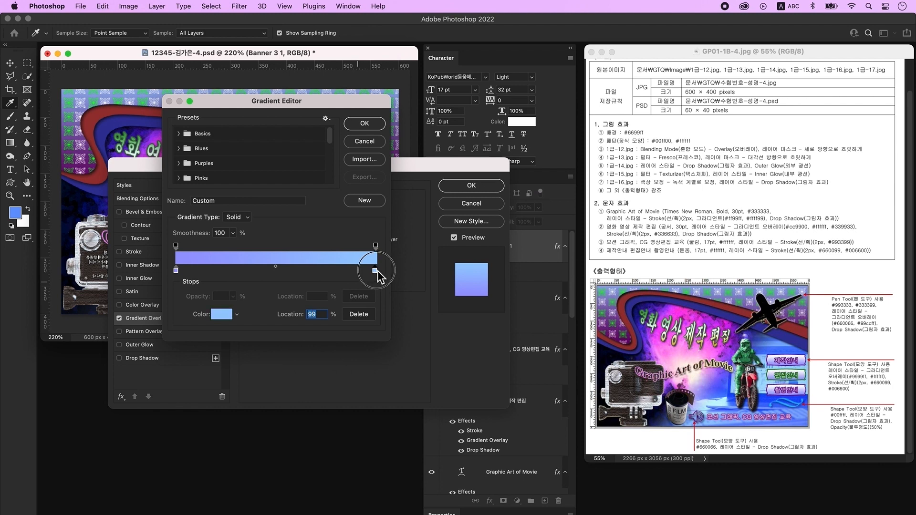
{"action": "double_click", "coordinate": [375, 271]}
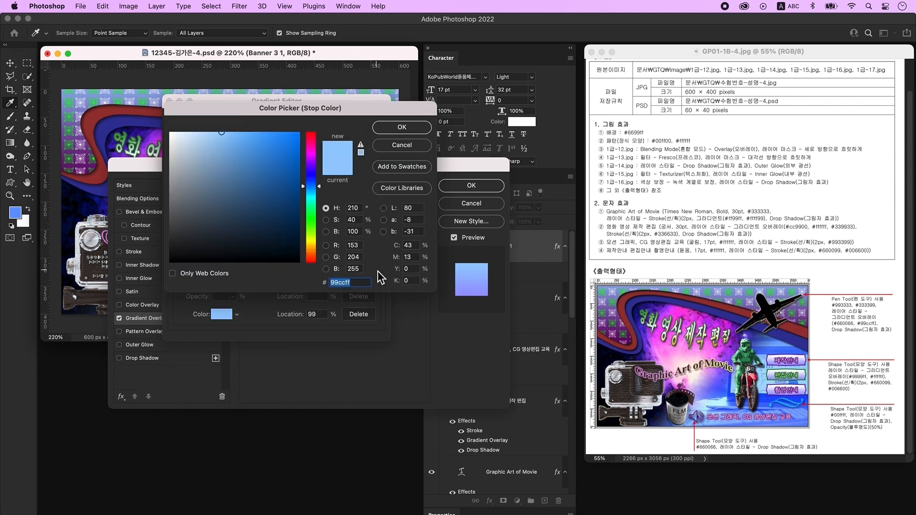
{"action": "type", "text": "ffffff"}
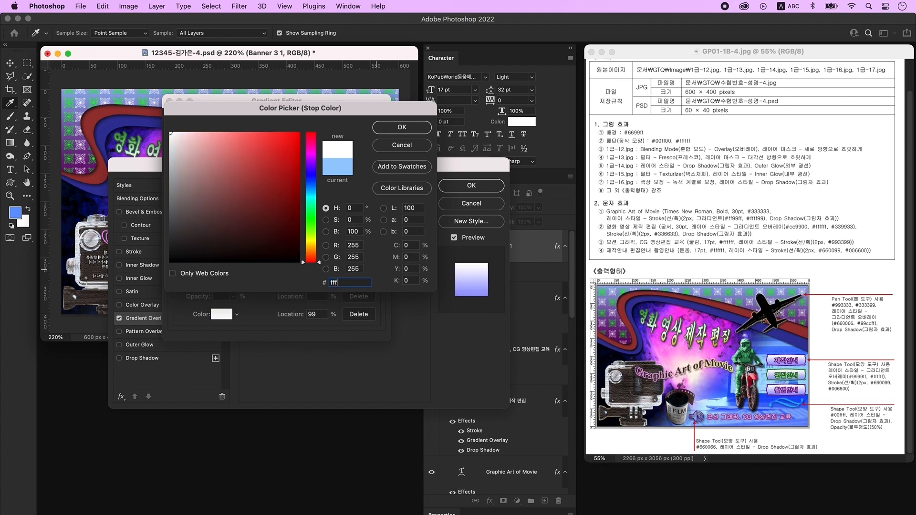
{"action": "key", "text": "Return"}
{"action": "left_click", "coordinate": [376, 127]}
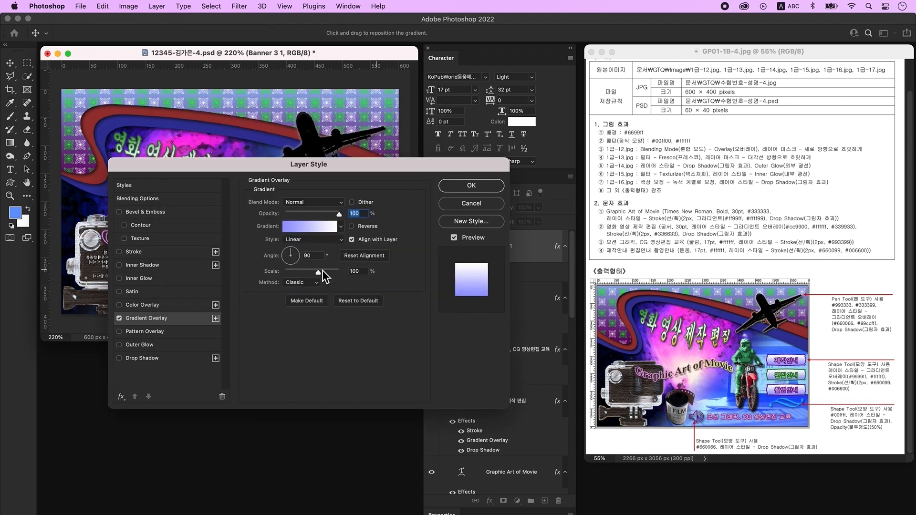
- Give the banner a purple 660099 stroke and move it beneath the 제작안내 text
{"action": "left_click", "coordinate": [142, 254]}
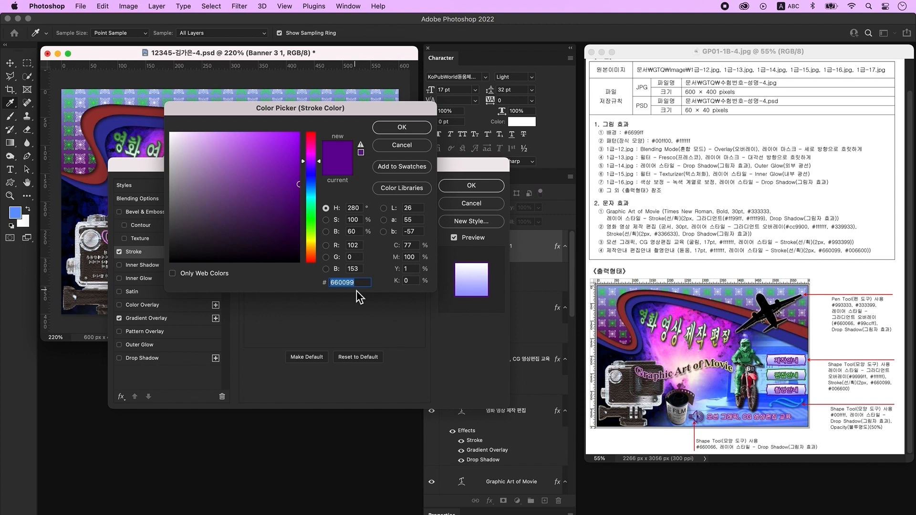
{"action": "left_click", "coordinate": [402, 127]}
{"action": "left_click", "coordinate": [469, 186]}
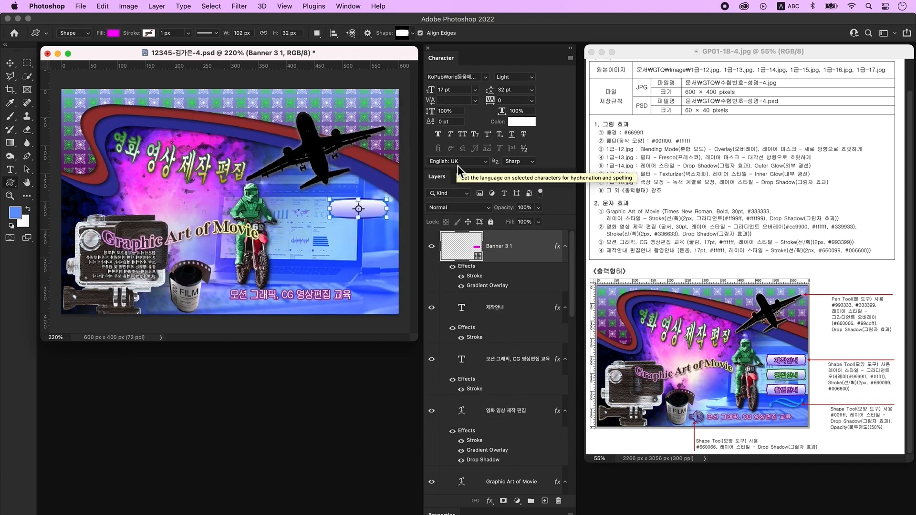
{"action": "key", "text": "super+bracketleft"}
{"action": "key", "text": "super+bracketleft"}
{"action": "key", "text": "super+bracketright"}
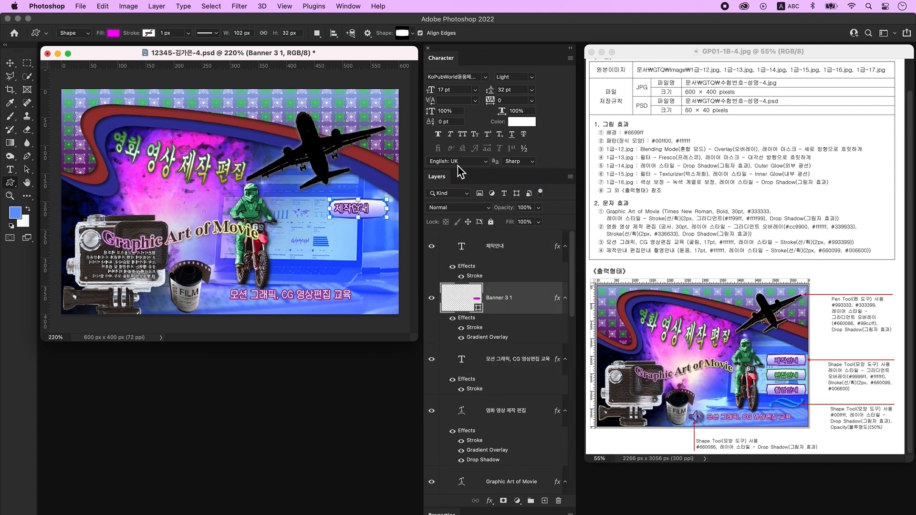
- Duplicate the 제작안내 text and banner together, placing the copies below the original button
{"action": "key", "text": "alt+bracketright"}
{"action": "key", "text": "v"}
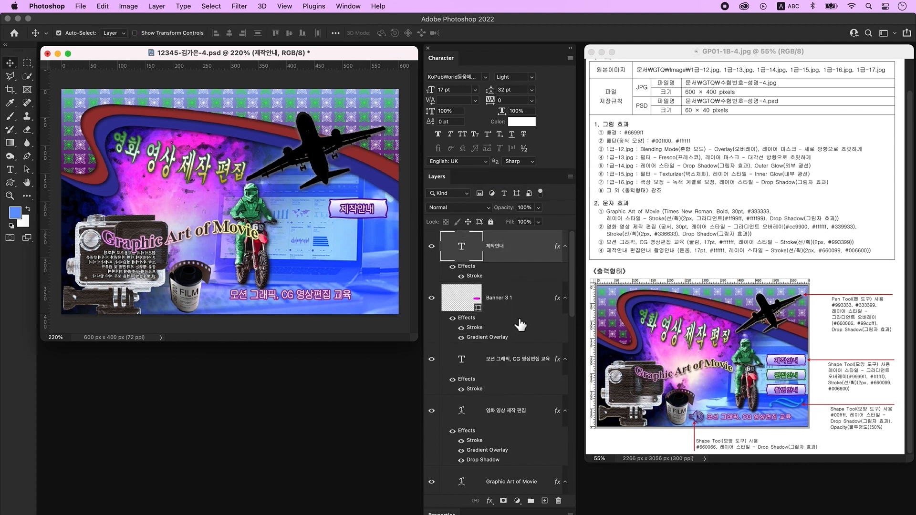
{"action": "left_click", "coordinate": [530, 301], "text": "shift"}
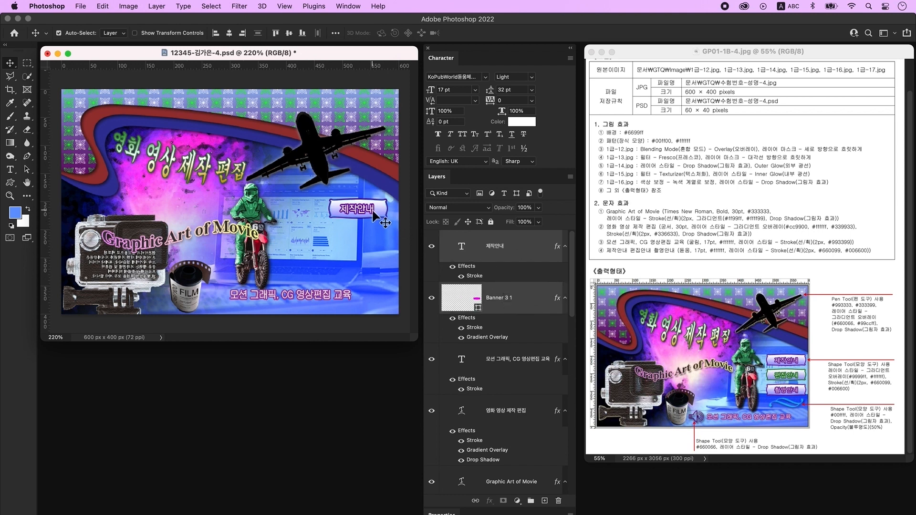
{"action": "left_click_drag", "start_coordinate": [365, 215], "coordinate": [368, 258]}
- Retype the middle button's label as 편집안내
{"action": "left_click", "coordinate": [14, 174]}
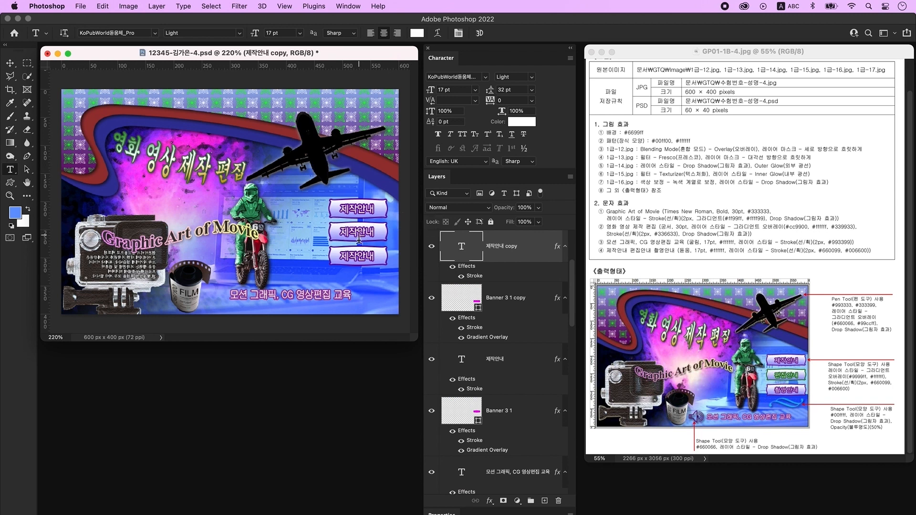
{"action": "double_click", "coordinate": [452, 260]}
{"action": "key", "text": "ctrl+space"}
{"action": "type", "text": "편집안내"}
{"action": "key", "text": "super+Return"}
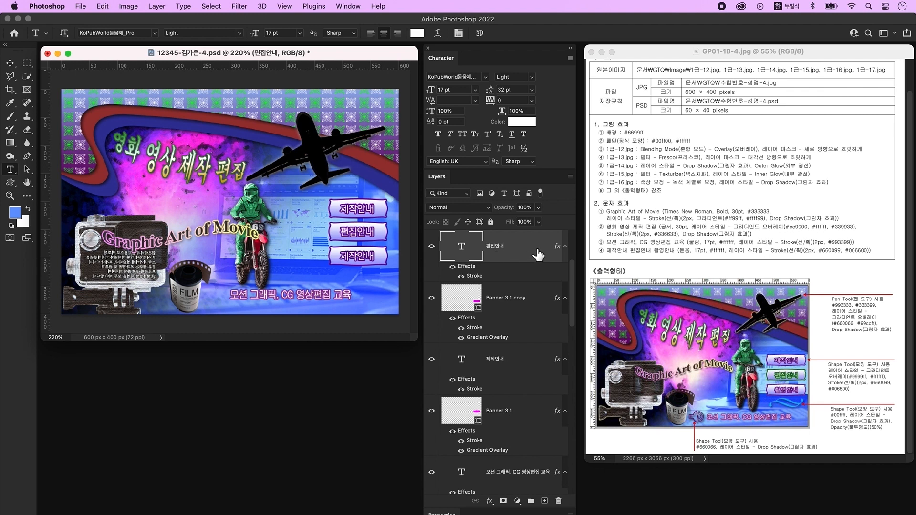
- Change the 편집안내 text stroke colour to green 006600
{"action": "key", "text": "ctrl+space"}
{"action": "double_click", "coordinate": [535, 253]}
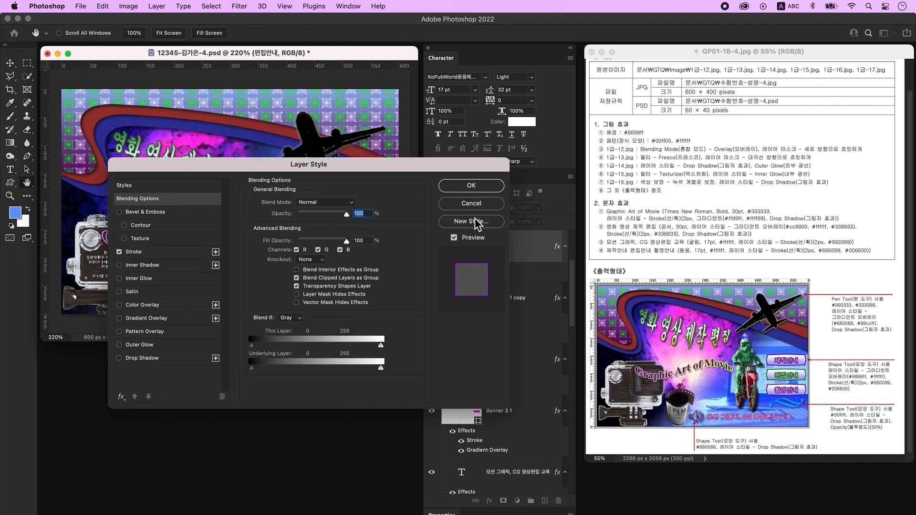
{"action": "left_click", "coordinate": [142, 251]}
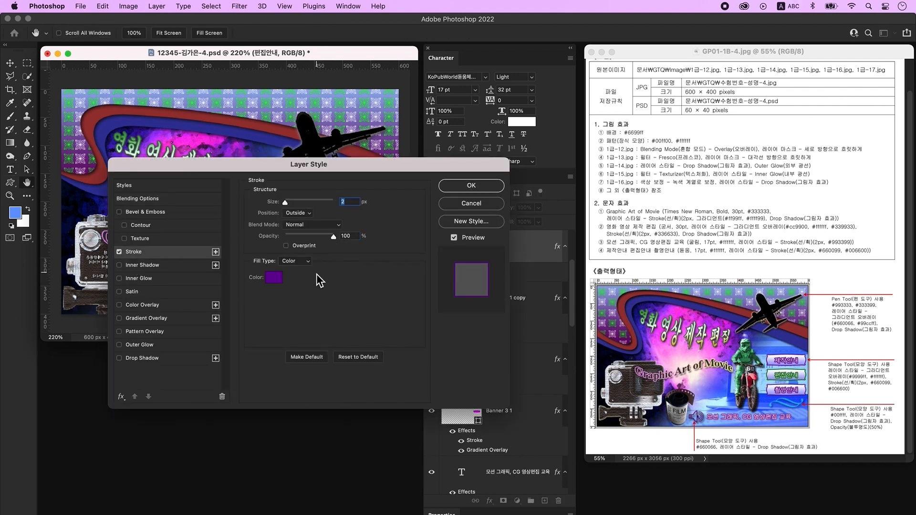
{"action": "left_click", "coordinate": [273, 282]}
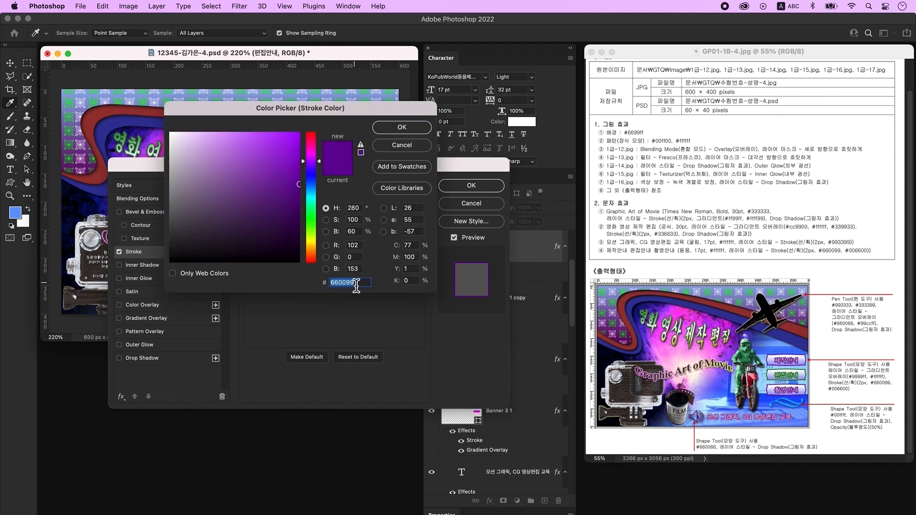
{"action": "type", "text": "006600"}
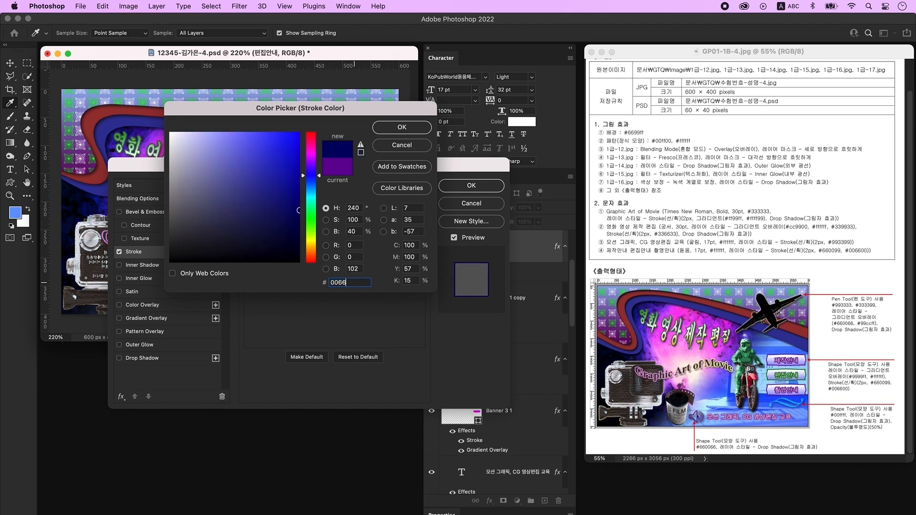
{"action": "key", "text": "Return"}
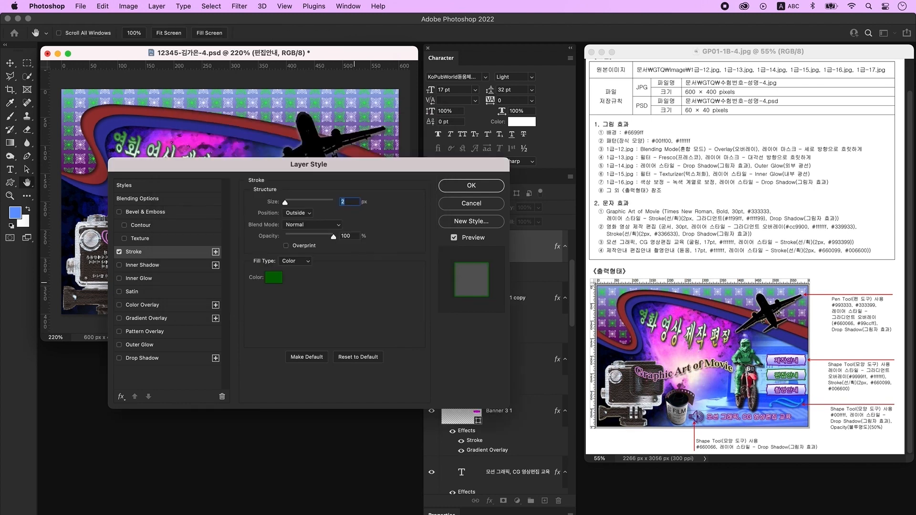
{"action": "left_click", "coordinate": [491, 187]}
- Change the middle banner's stroke colour to green 006600
{"action": "left_click", "coordinate": [534, 304]}
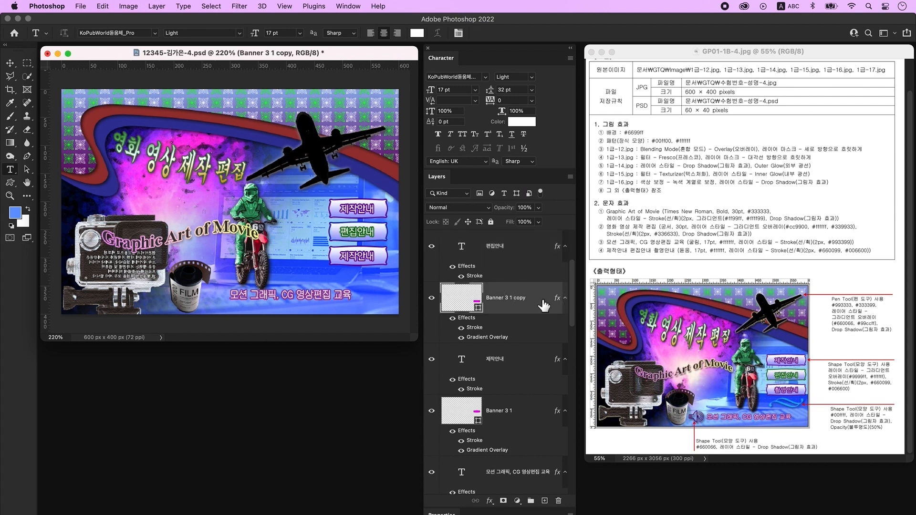
{"action": "double_click", "coordinate": [543, 305]}
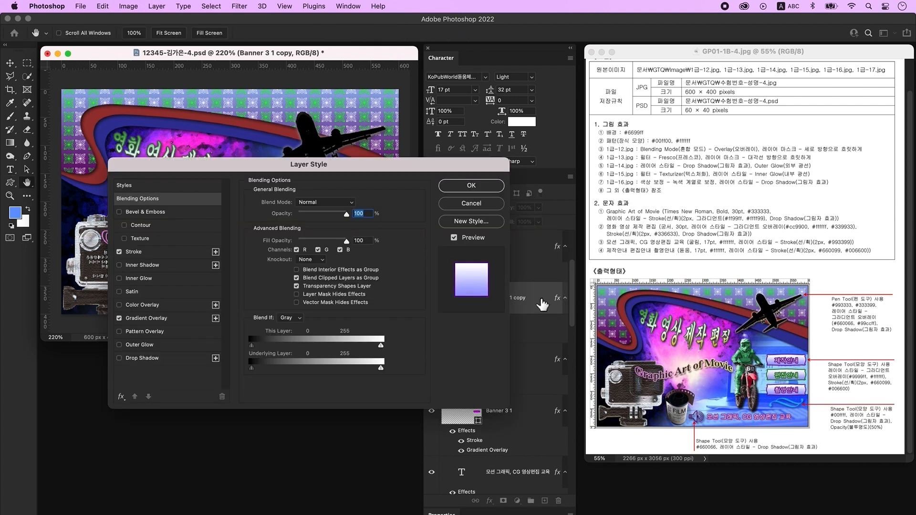
{"action": "left_click", "coordinate": [147, 254]}
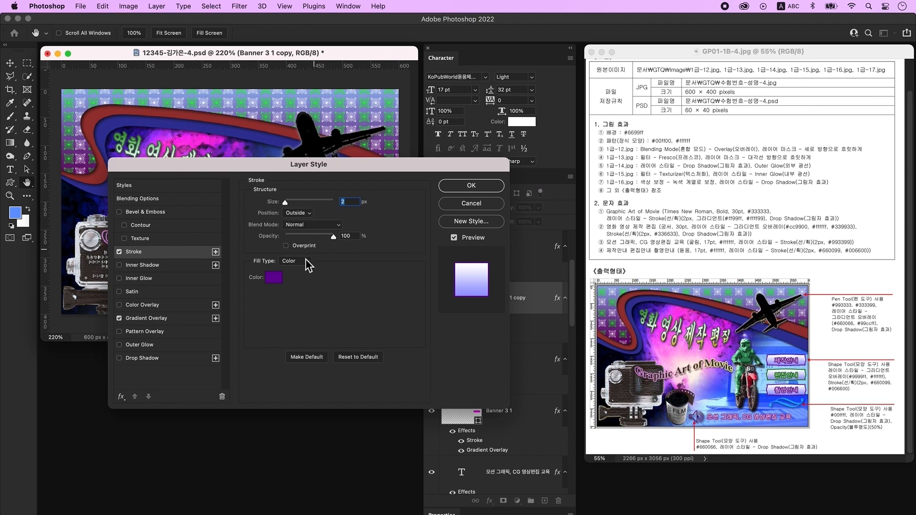
{"action": "left_click", "coordinate": [277, 277]}
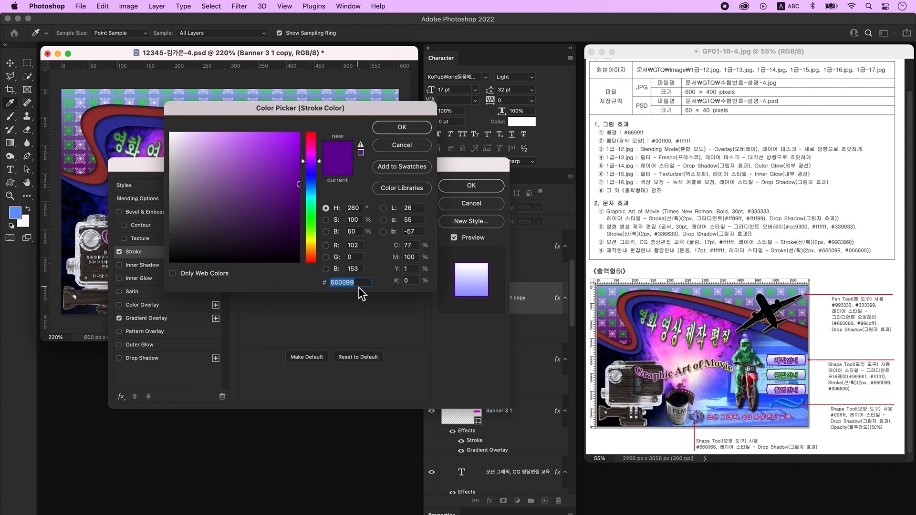
{"action": "type", "text": "006600"}
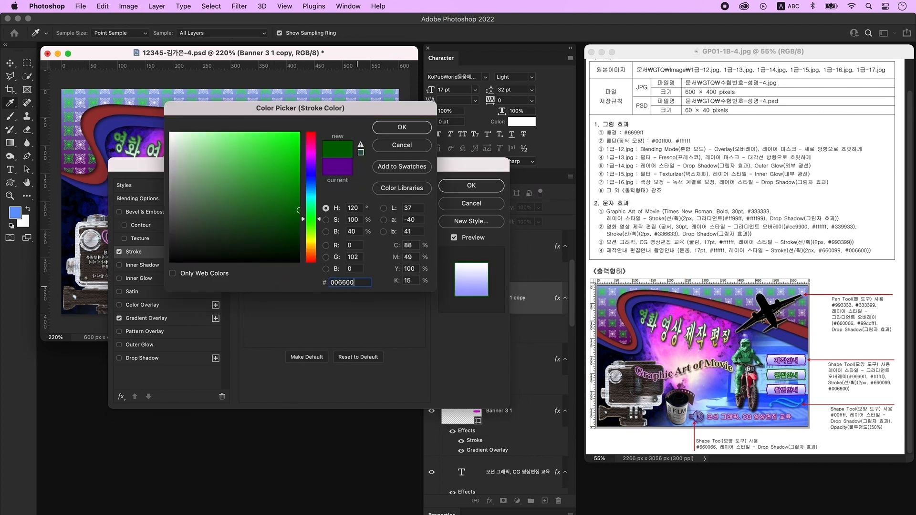
{"action": "key", "text": "Return"}
{"action": "key", "text": "Return"}
- Relabel the third button 촬영안내
{"action": "left_click", "coordinate": [358, 257]}
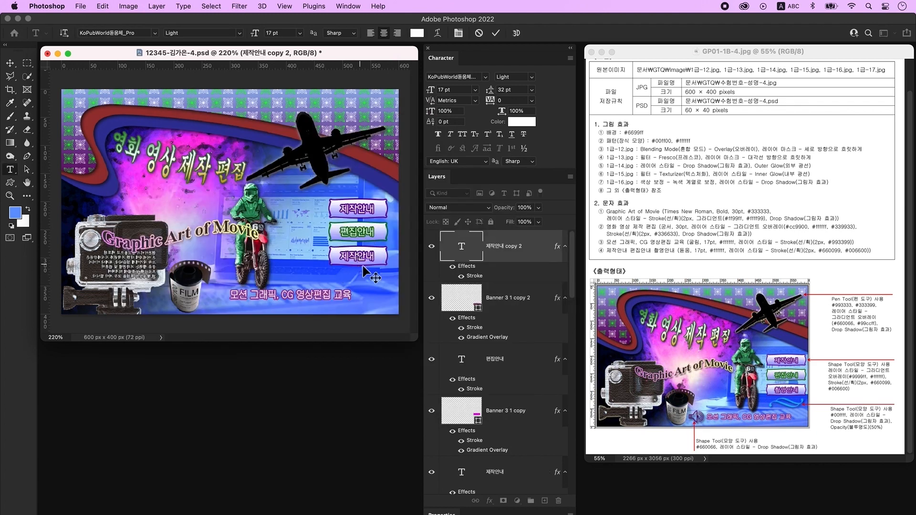
{"action": "key", "text": "super+a"}
{"action": "type", "text": "ㅊ"}
{"action": "type", "text": "촬영안내"}
{"action": "key", "text": "super+Return"}
{"action": "key", "text": "v"}
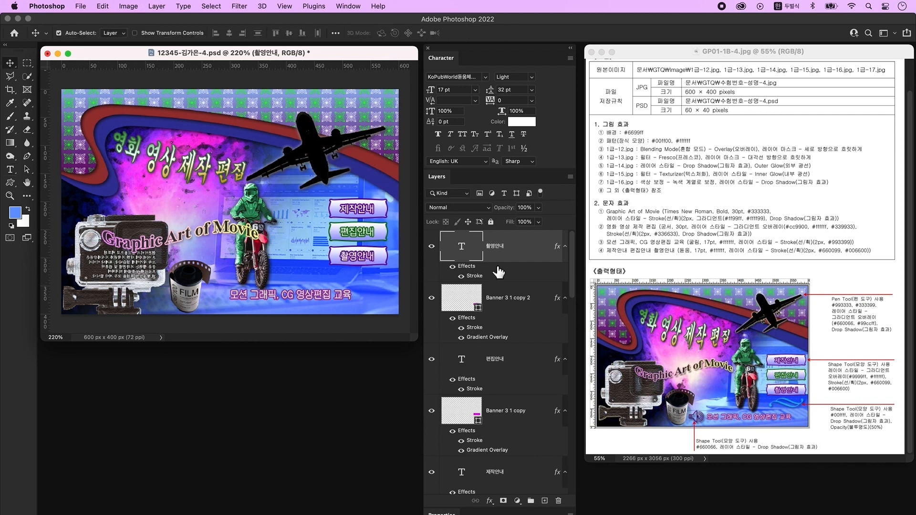
{"action": "left_click", "coordinate": [545, 502]}
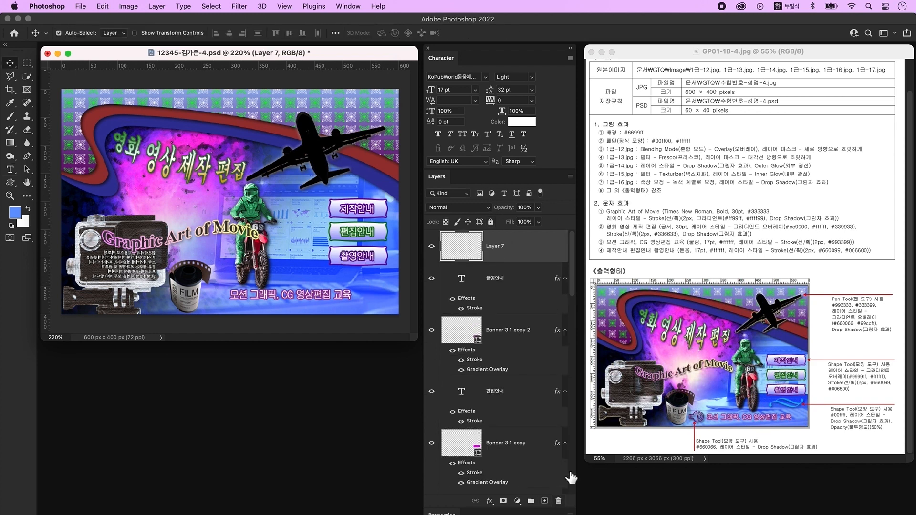
- Draw a wave ornament shape above the bottom caption and fill it cyan 00ffff
{"action": "left_click", "coordinate": [9, 183]}
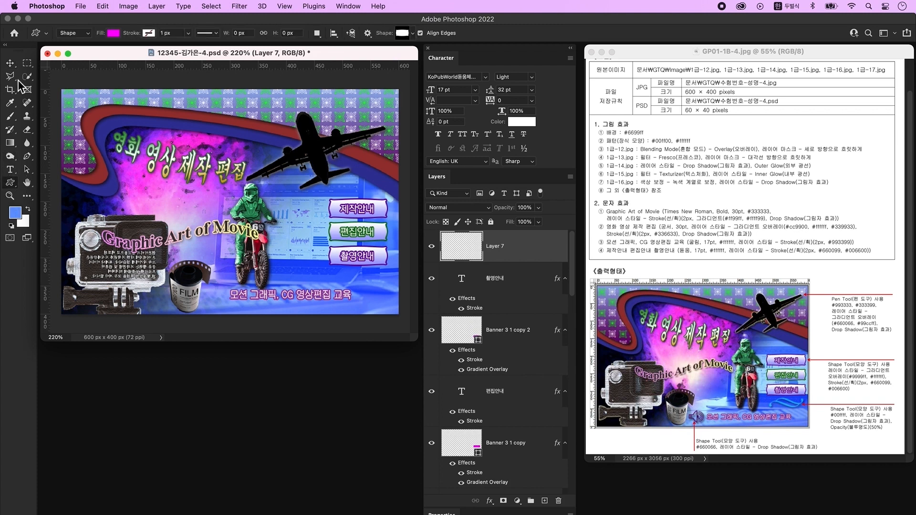
{"action": "left_click", "coordinate": [405, 33]}
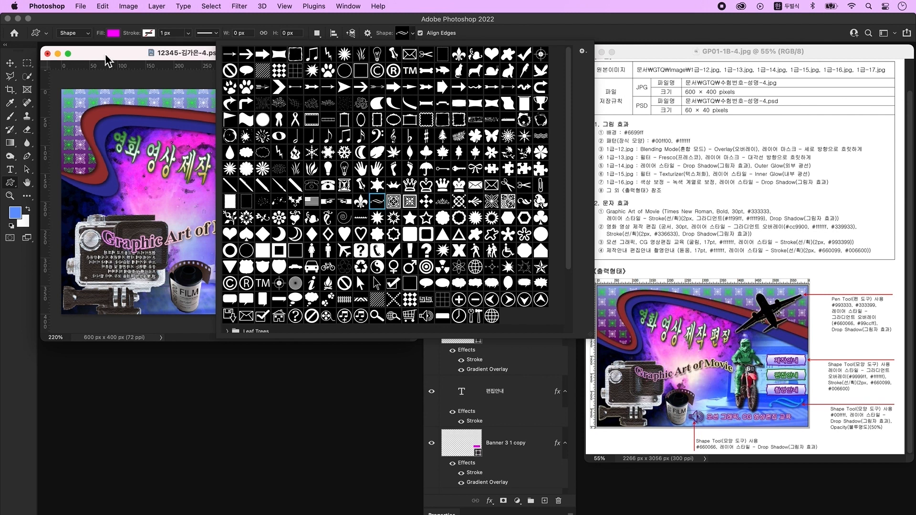
{"action": "double_click", "coordinate": [377, 202]}
{"action": "left_click_drag", "start_coordinate": [338, 277], "coordinate": [392, 304]}
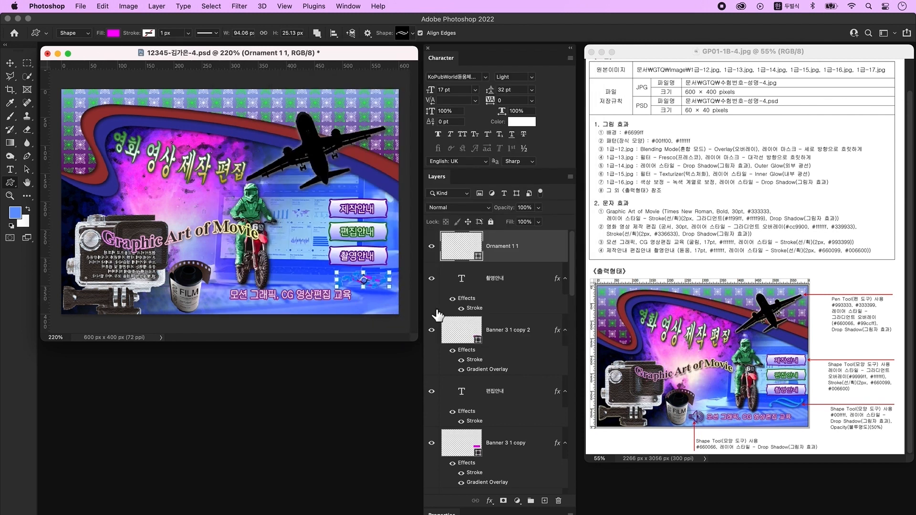
{"action": "double_click", "coordinate": [461, 247]}
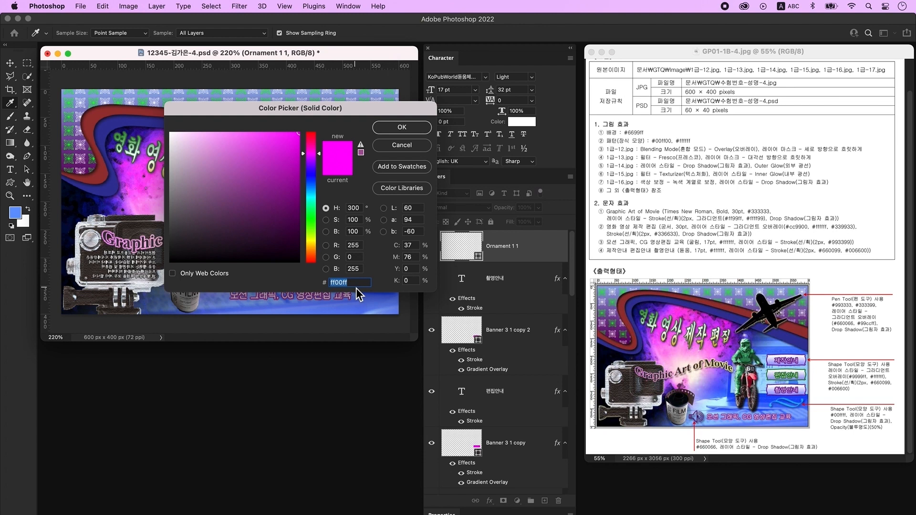
{"action": "type", "text": "00ffff"}
{"action": "key", "text": "Return"}
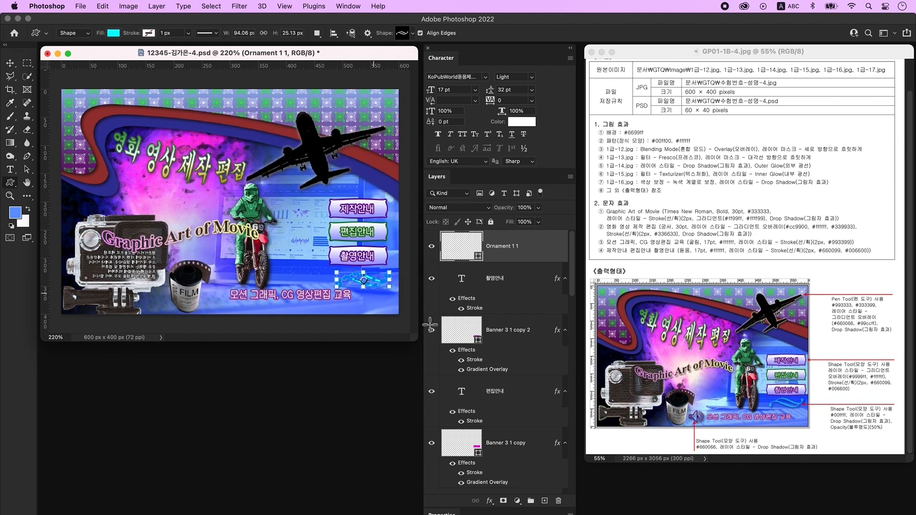
- Give the ornament a drop shadow and set its layer opacity to 50%
{"action": "double_click", "coordinate": [553, 257]}
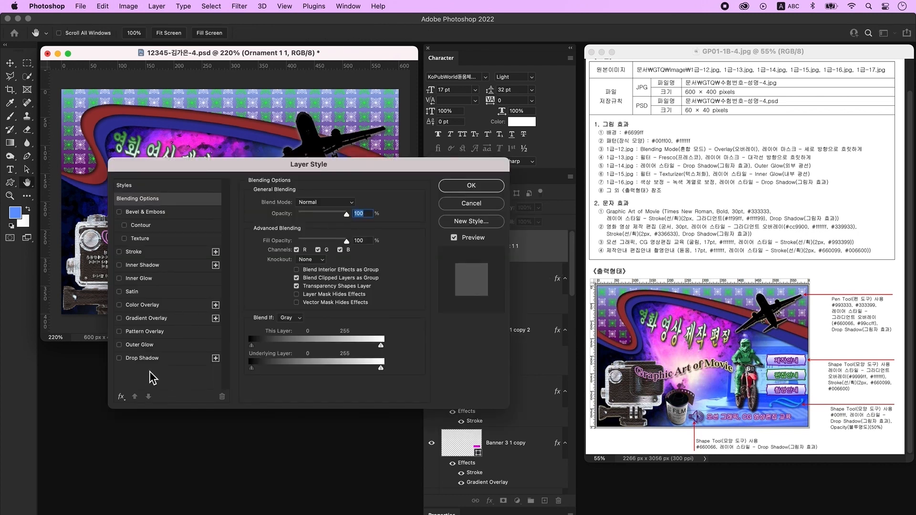
{"action": "left_click", "coordinate": [142, 358]}
{"action": "key", "text": "Return"}
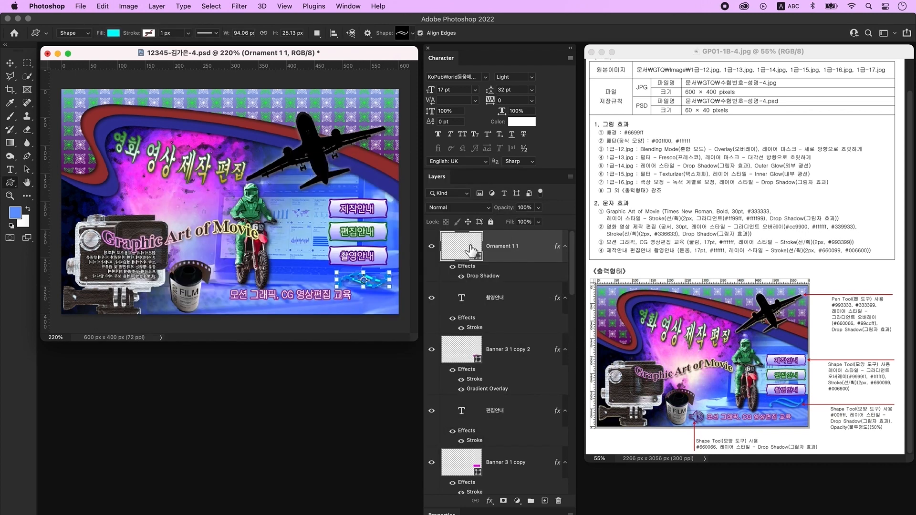
{"action": "left_click", "coordinate": [524, 207]}
{"action": "type", "text": "50"}
{"action": "key", "text": "Return"}
{"action": "key", "text": "v"}
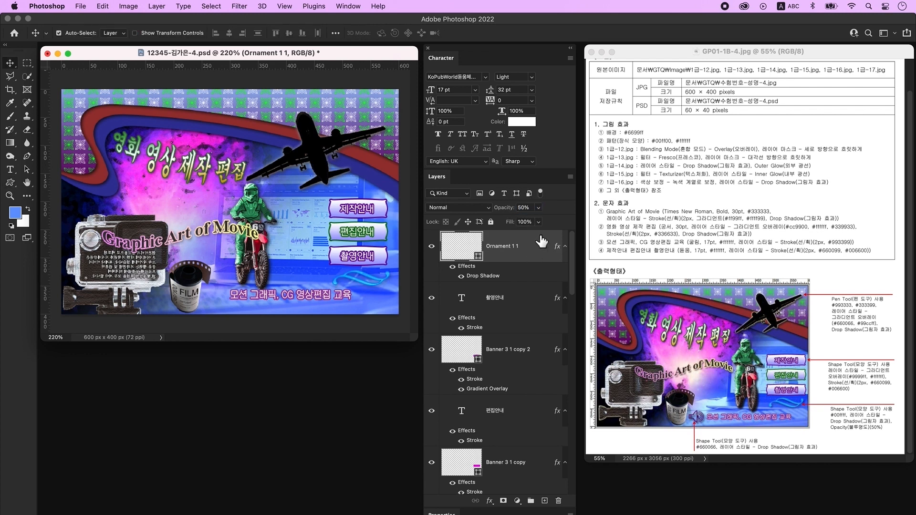
{"action": "left_click", "coordinate": [545, 501]}
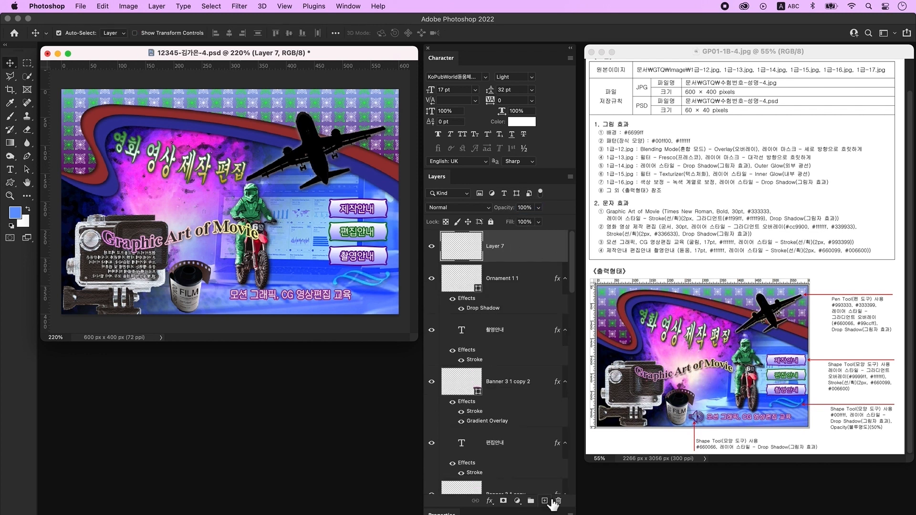
- Draw a speaker icon left of the bottom caption and fill it dark purple 660066
{"action": "left_click", "coordinate": [10, 183]}
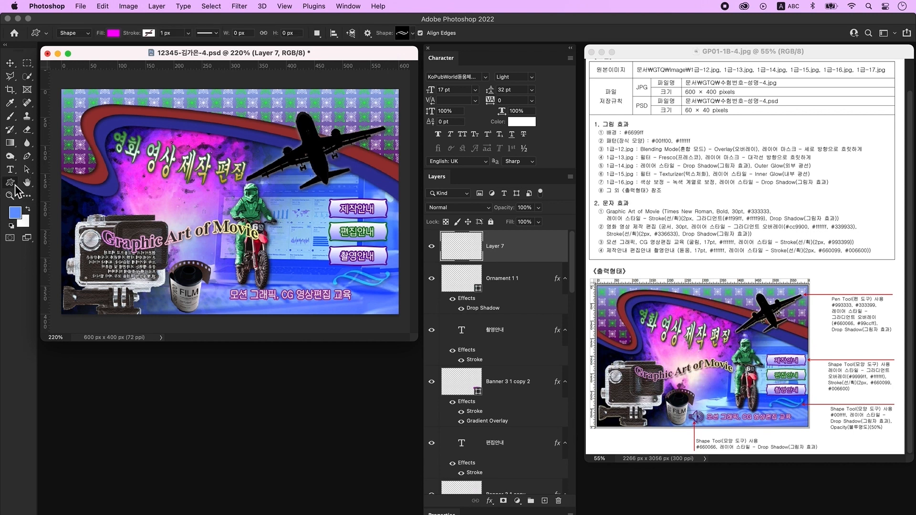
{"action": "left_click", "coordinate": [403, 34]}
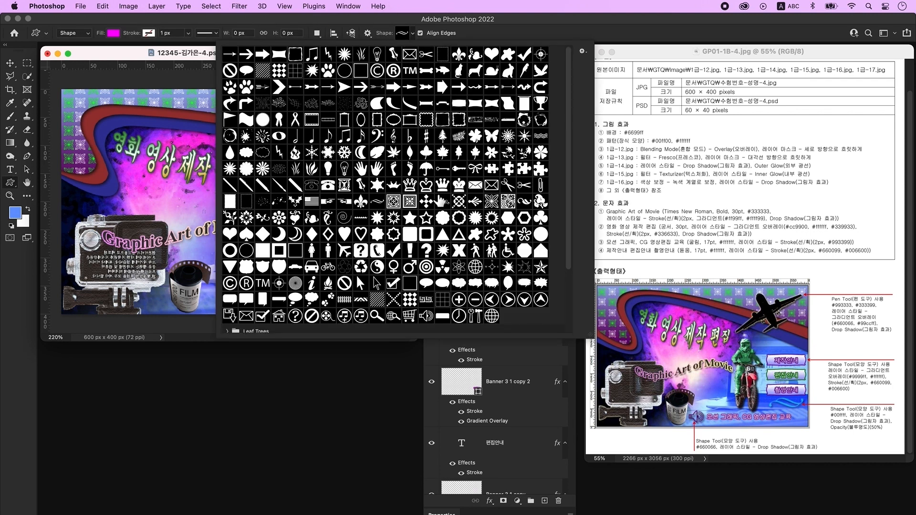
{"action": "scroll", "coordinate": [440, 201], "scroll_direction": "down", "scroll_amount": 5}
{"action": "scroll", "coordinate": [440, 200], "scroll_direction": "up", "scroll_amount": 5}
{"action": "double_click", "coordinate": [426, 316]}
{"action": "left_click_drag", "start_coordinate": [210, 283], "coordinate": [231, 314]}
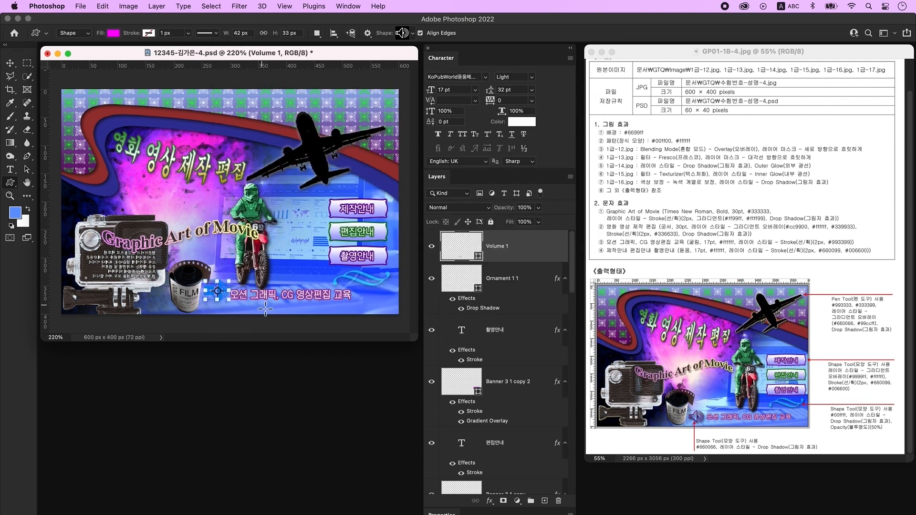
{"action": "double_click", "coordinate": [461, 251]}
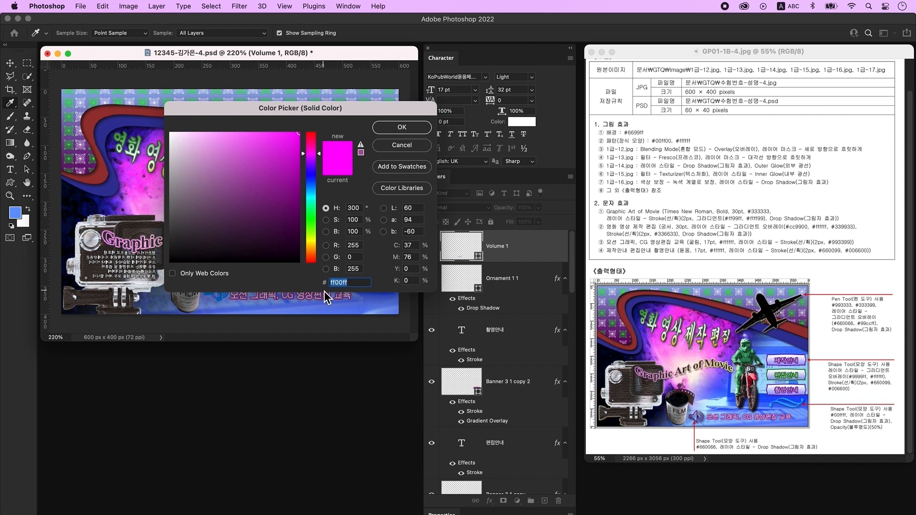
{"action": "type", "text": "660066"}
{"action": "key", "text": "Return"}
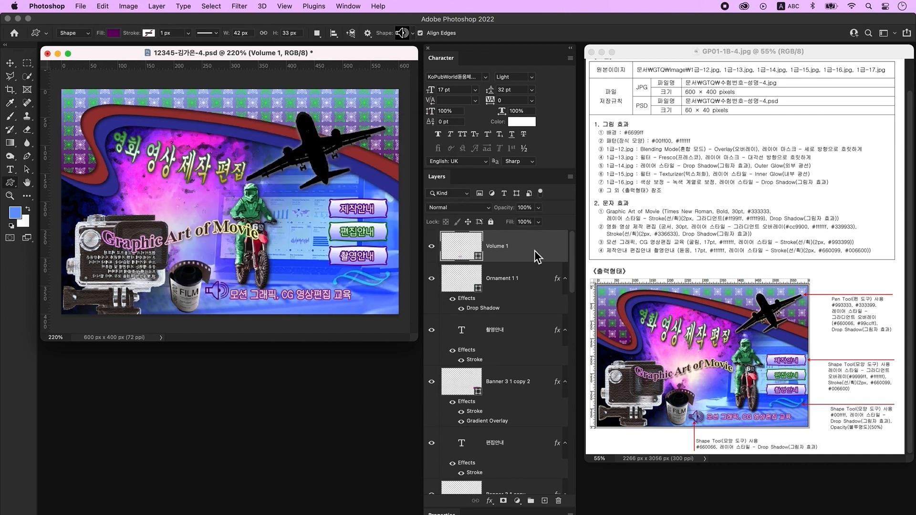
- Add a drop shadow layer style to the speaker icon
{"action": "double_click", "coordinate": [535, 250]}
{"action": "left_click", "coordinate": [151, 360]}
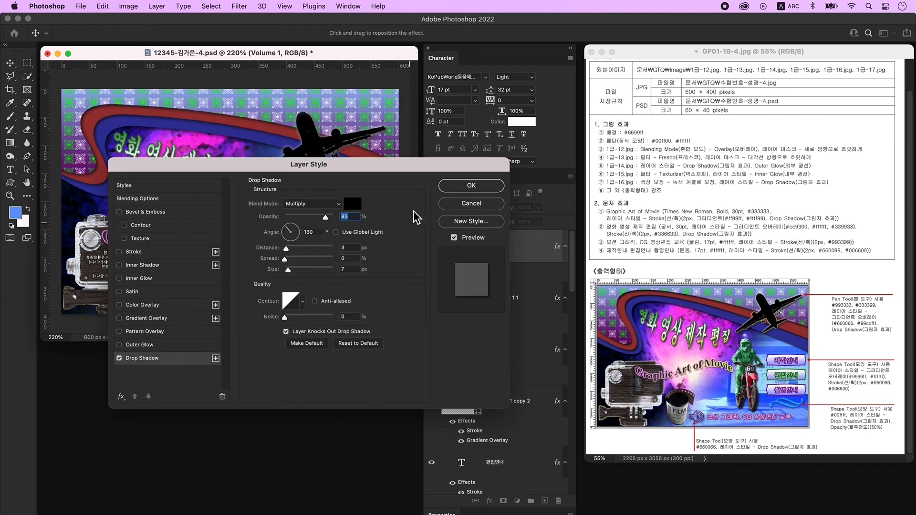
{"action": "left_click", "coordinate": [479, 189]}
{"action": "key", "text": "v"}
{"action": "left_click", "coordinate": [317, 307]}
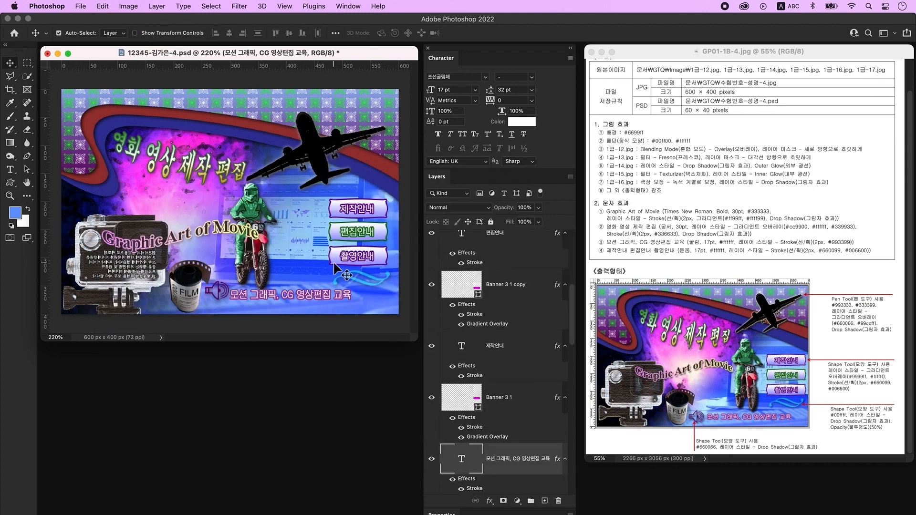
- Shrink, raise and slightly rotate the airplane, then move the motorbike rider right
{"action": "left_click", "coordinate": [317, 155]}
{"action": "key", "text": "super+t"}
{"action": "left_click_drag", "start_coordinate": [246, 151], "coordinate": [258, 150]}
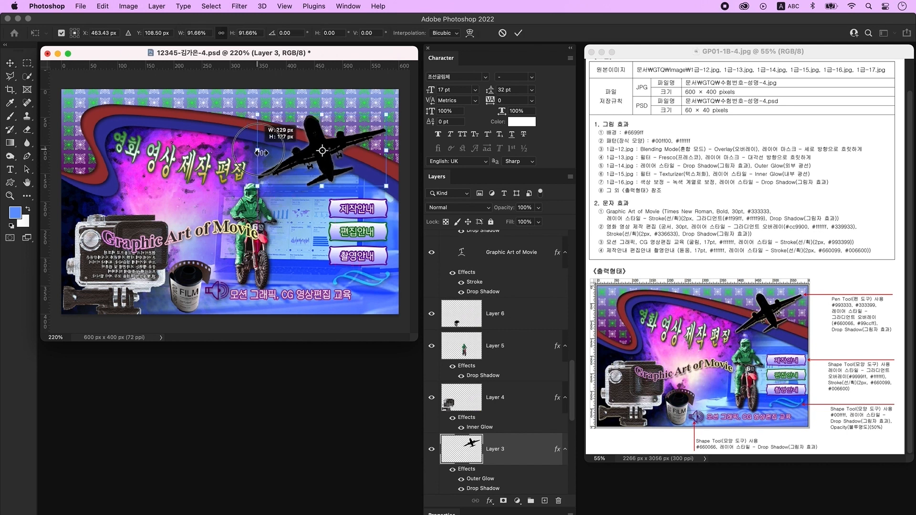
{"action": "left_click_drag", "start_coordinate": [322, 146], "coordinate": [322, 132]}
{"action": "left_click_drag", "start_coordinate": [395, 116], "coordinate": [395, 109]}
{"action": "left_click_drag", "start_coordinate": [315, 116], "coordinate": [314, 113]}
{"action": "double_click", "coordinate": [314, 113]}
{"action": "left_click_drag", "start_coordinate": [254, 211], "coordinate": [293, 211]}
- Shift the three menu buttons right and scale the monitor image slightly larger
{"action": "left_click", "coordinate": [409, 307]}
{"action": "left_click_drag", "start_coordinate": [372, 258], "coordinate": [379, 258]}
{"action": "left_click", "coordinate": [305, 323]}
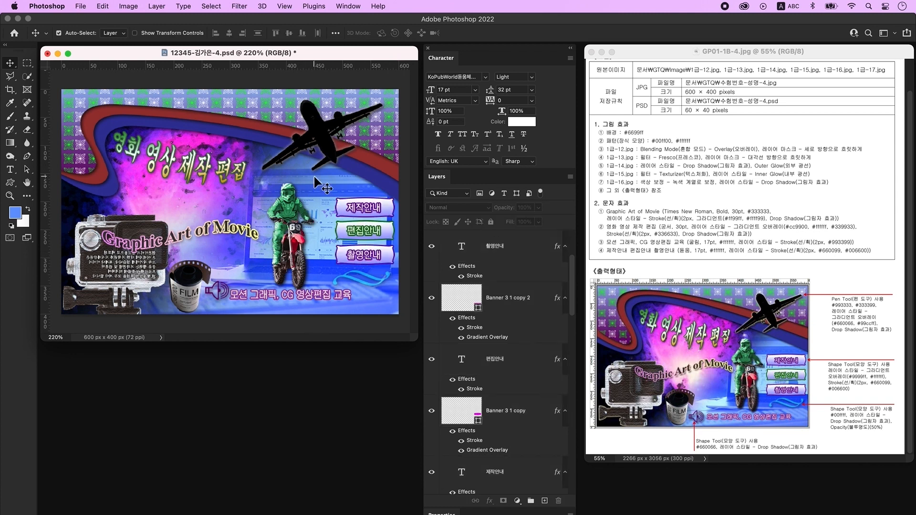
{"action": "left_click", "coordinate": [315, 178]}
{"action": "key", "text": "super+t"}
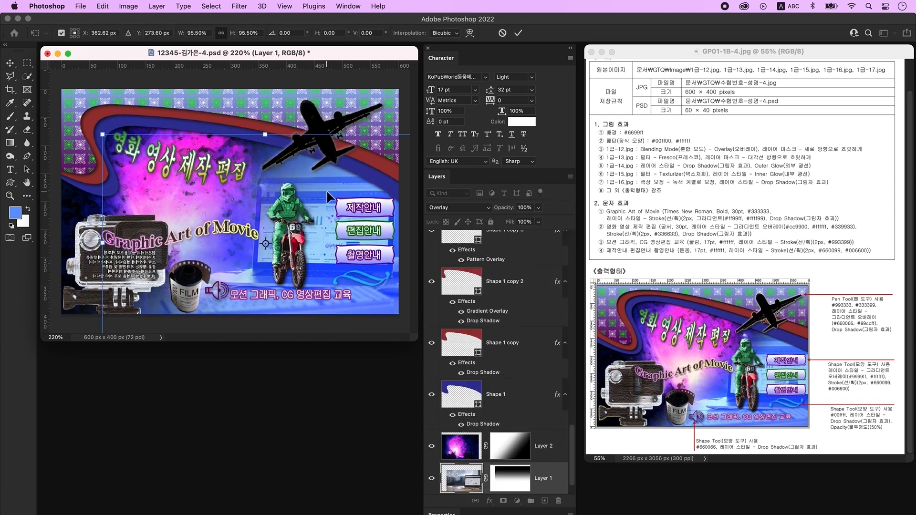
{"action": "key", "text": "Return"}
{"action": "left_click_drag", "start_coordinate": [327, 192], "coordinate": [331, 190]}
{"action": "key", "text": "super+t"}
{"action": "left_click_drag", "start_coordinate": [270, 134], "coordinate": [270, 125]}
{"action": "key", "text": "Return"}
- Nudge the title text right, stretch the three banners, and reposition the caption and speaker icon
{"action": "left_click", "coordinate": [222, 174]}
{"action": "left_click", "coordinate": [160, 193]}
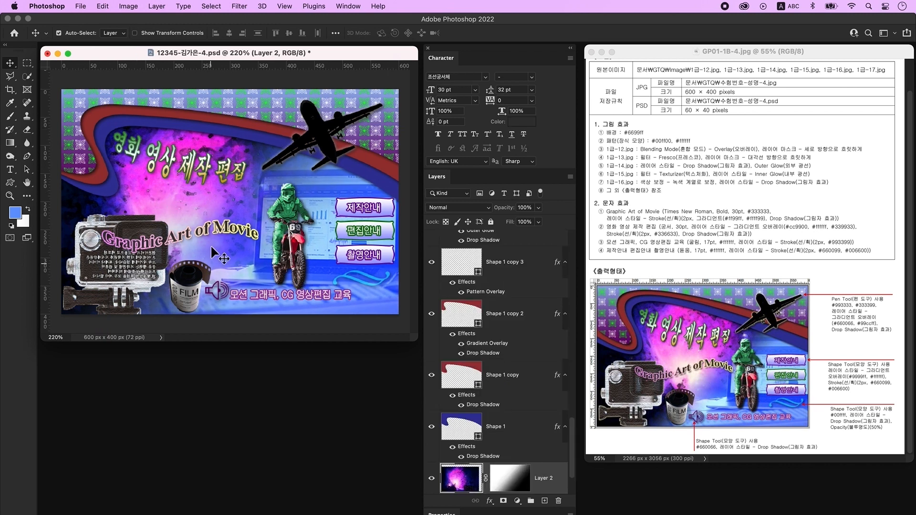
{"action": "left_click_drag", "start_coordinate": [210, 232], "coordinate": [223, 225]}
{"action": "left_click_drag", "start_coordinate": [282, 243], "coordinate": [337, 238]}
{"action": "left_click", "coordinate": [384, 254]}
{"action": "left_click", "coordinate": [385, 230], "text": "shift"}
{"action": "left_click", "coordinate": [384, 207], "text": "shift"}
{"action": "key", "text": "super+t"}
{"action": "key", "text": "Return"}
{"action": "left_click_drag", "start_coordinate": [315, 295], "coordinate": [323, 297]}
{"action": "left_click_drag", "start_coordinate": [215, 291], "coordinate": [217, 296]}
- Adjust the camera image with Free Transform, then reselect the motorbike rider
{"action": "left_click", "coordinate": [231, 328]}
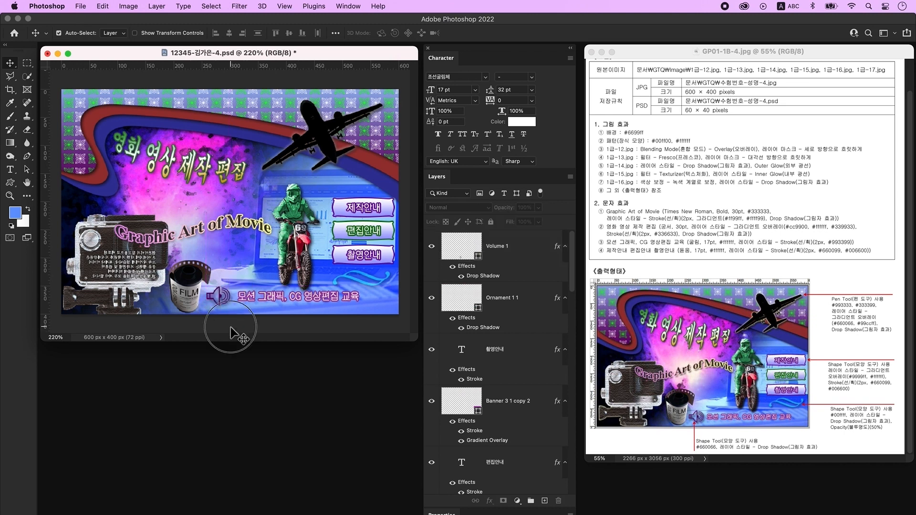
{"action": "left_click", "coordinate": [157, 286]}
{"action": "key", "text": "super+t"}
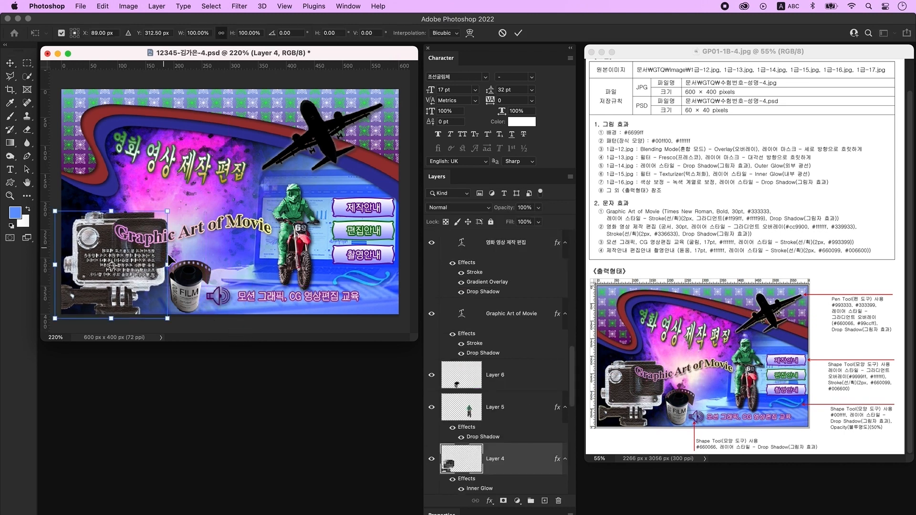
{"action": "key", "text": "Return"}
{"action": "left_click", "coordinate": [203, 329]}
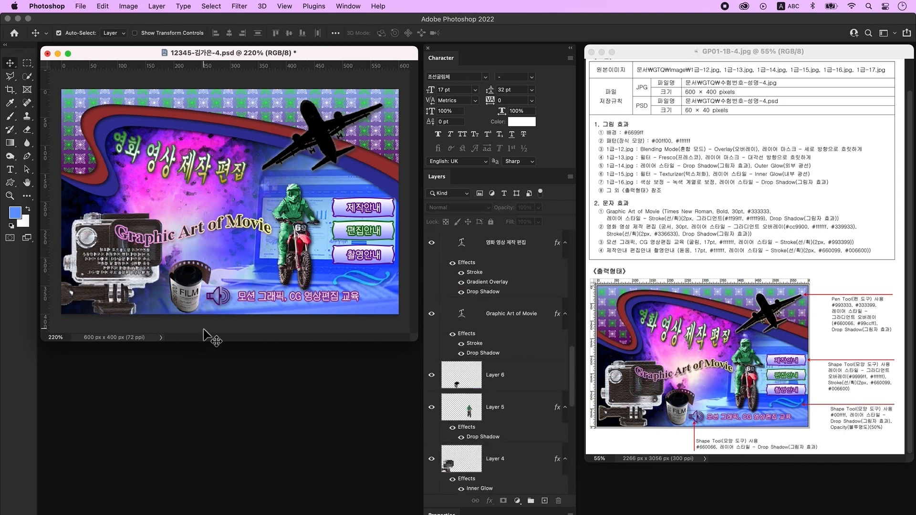
{"action": "left_click", "coordinate": [296, 223]}
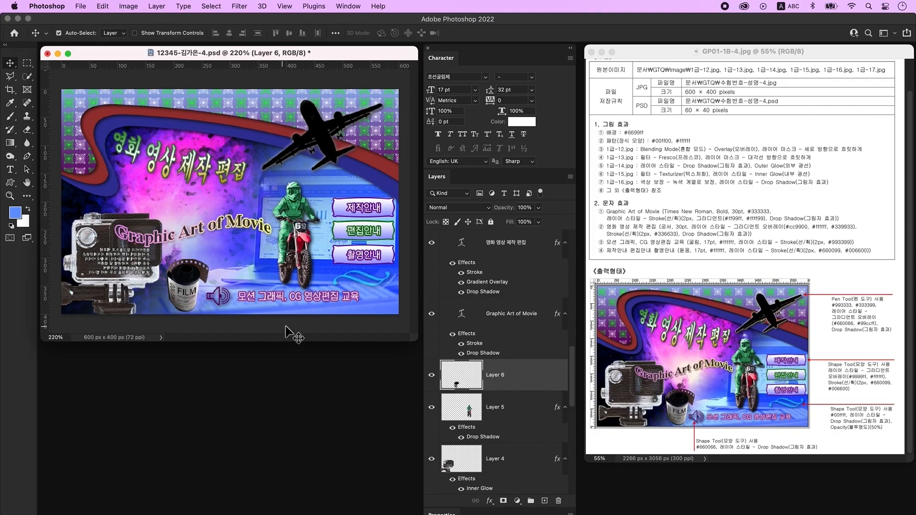
- Save a JPEG copy of the composite to the computer at Maximum quality 11
{"action": "left_click", "coordinate": [295, 323]}
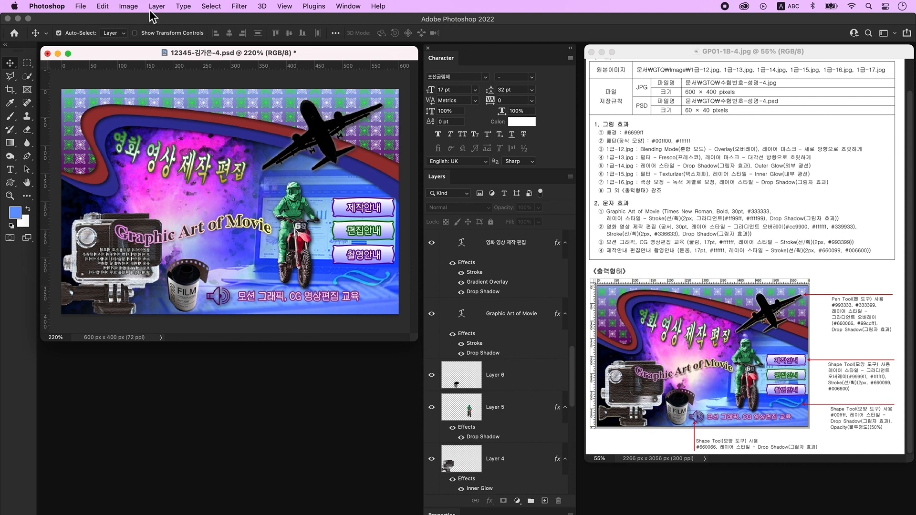
{"action": "left_click", "coordinate": [80, 6]}
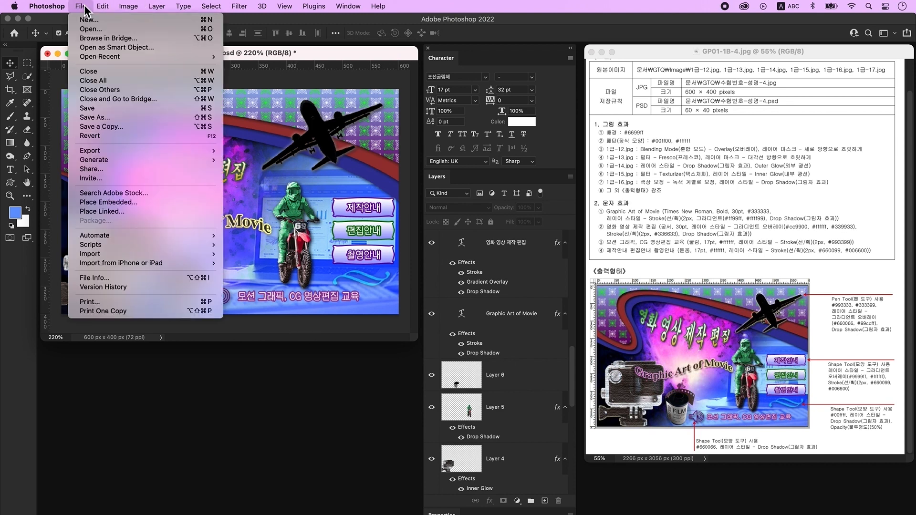
{"action": "left_click", "coordinate": [113, 118]}
{"action": "left_click", "coordinate": [548, 388]}
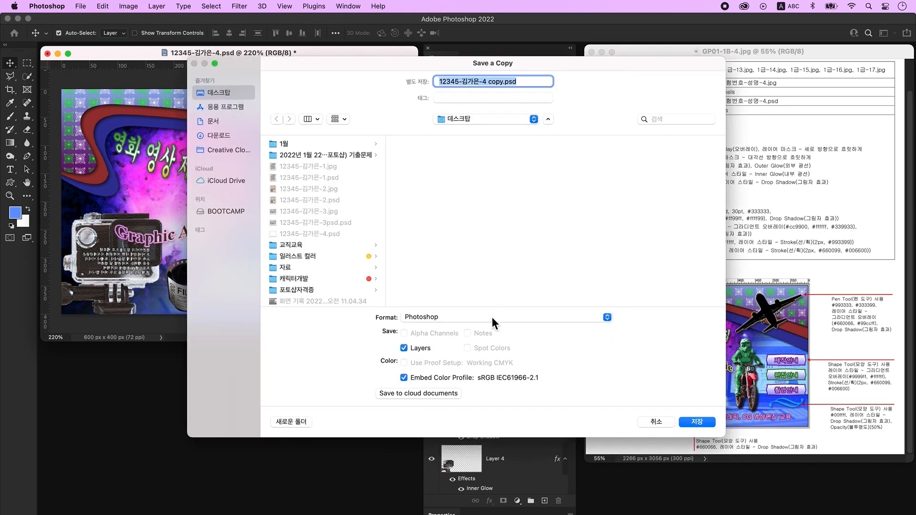
{"action": "left_click", "coordinate": [491, 316]}
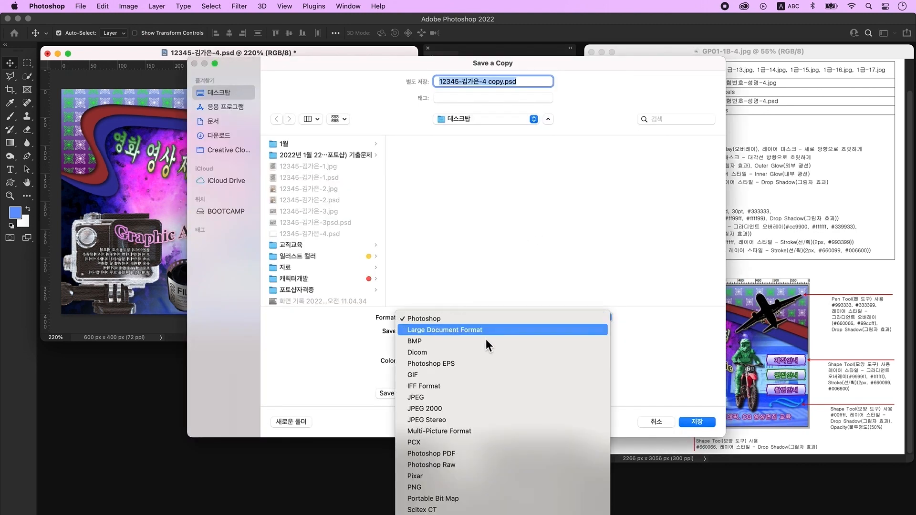
{"action": "left_click", "coordinate": [496, 397]}
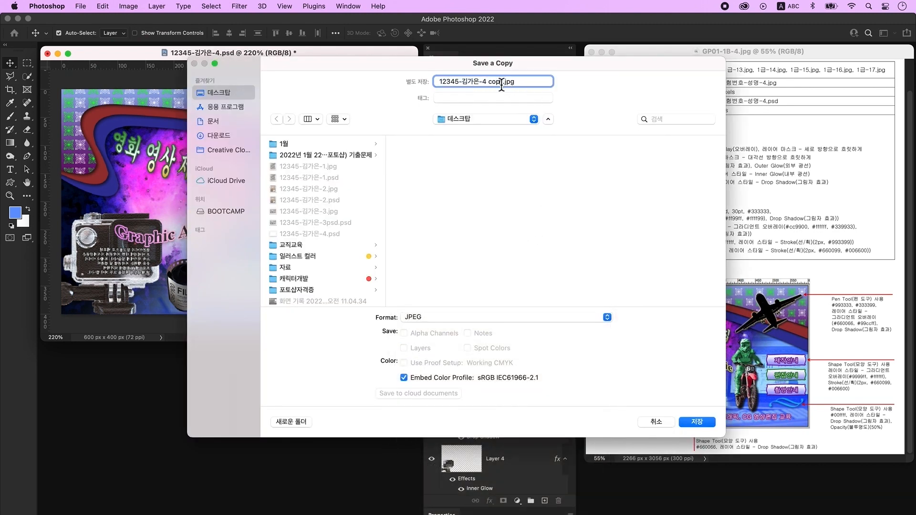
{"action": "key", "text": "Return"}
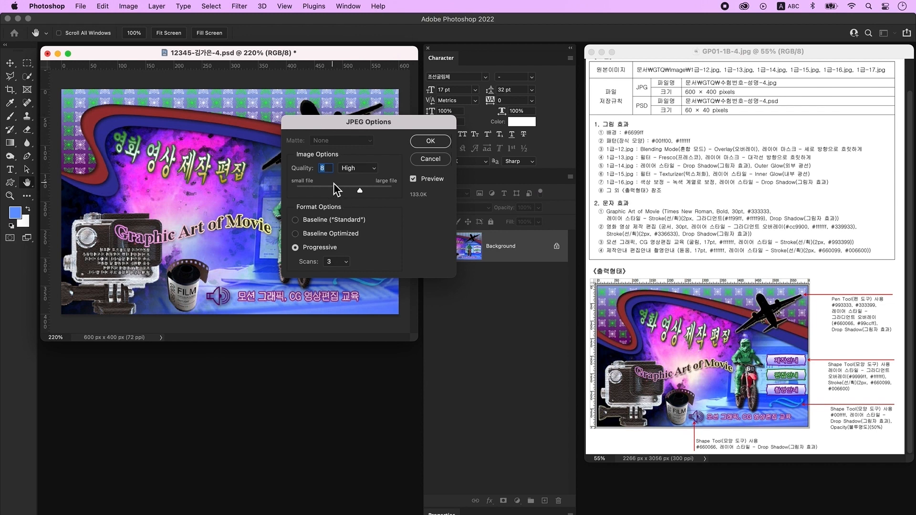
{"action": "left_click_drag", "start_coordinate": [354, 190], "coordinate": [387, 194]}
{"action": "left_click", "coordinate": [442, 141]}
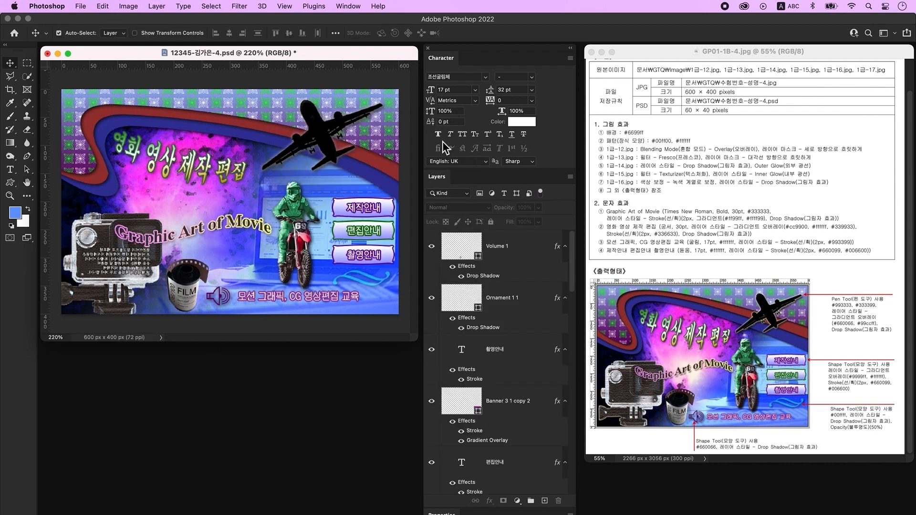
- Resize the image to 60 × 40 px and save it as the layered PSD
{"action": "left_click", "coordinate": [127, 6]}
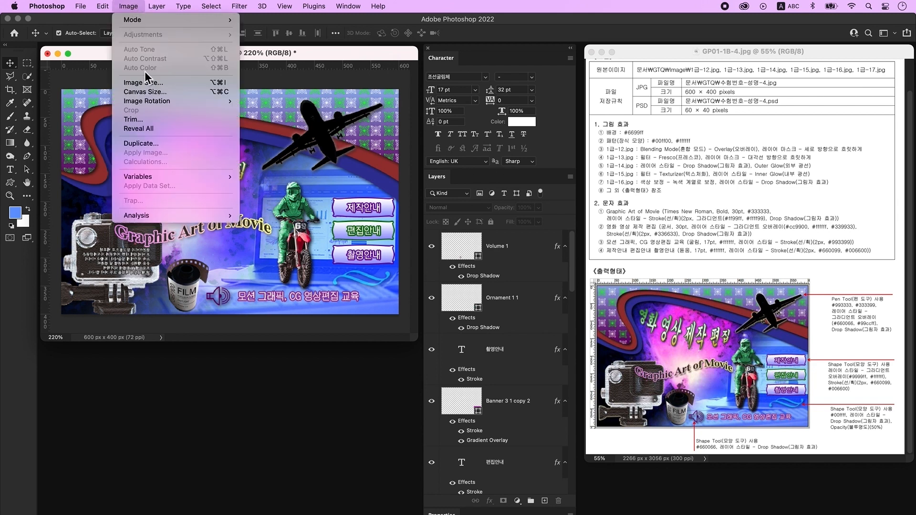
{"action": "left_click", "coordinate": [161, 84]}
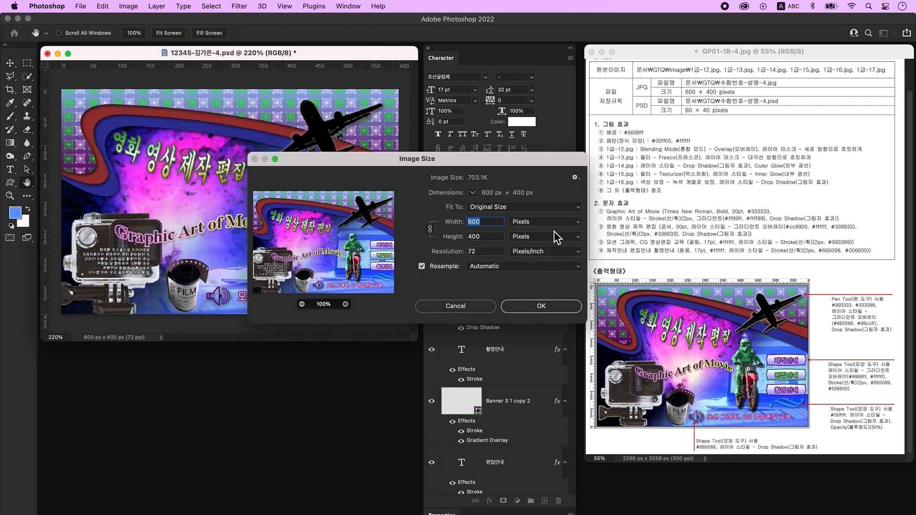
{"action": "type", "text": "60"}
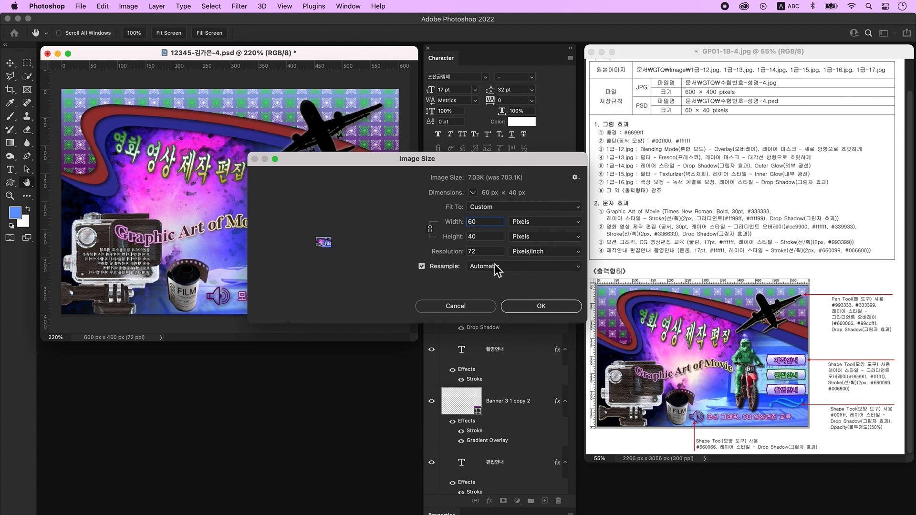
{"action": "left_click", "coordinate": [541, 306]}
{"action": "left_click", "coordinate": [81, 6]}
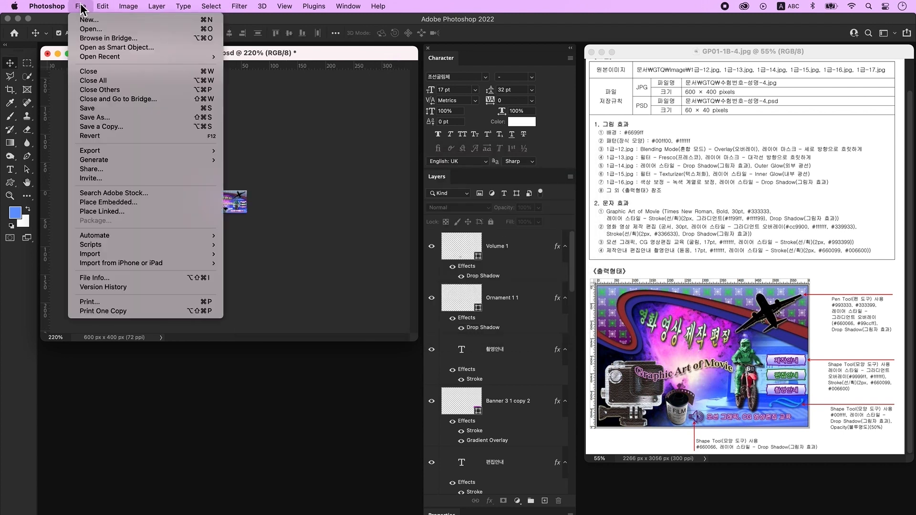
{"action": "left_click", "coordinate": [96, 109]}
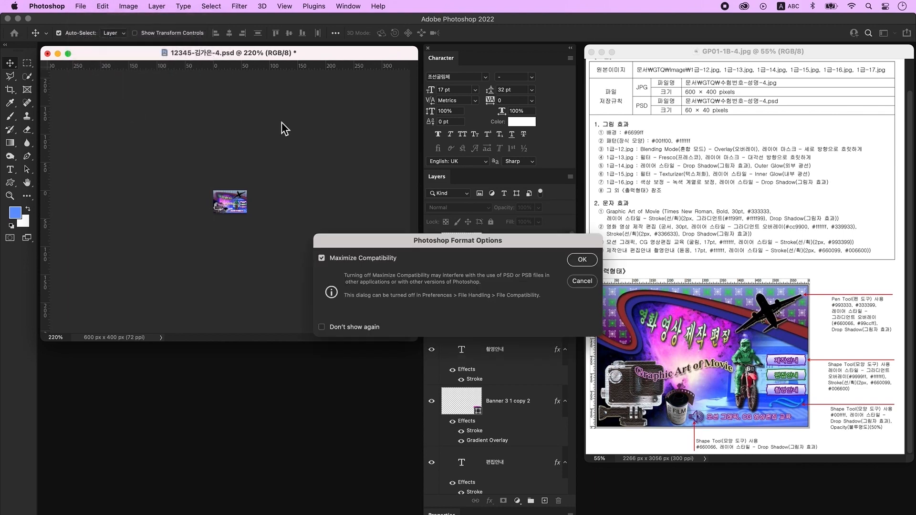
{"action": "left_click", "coordinate": [581, 260]}
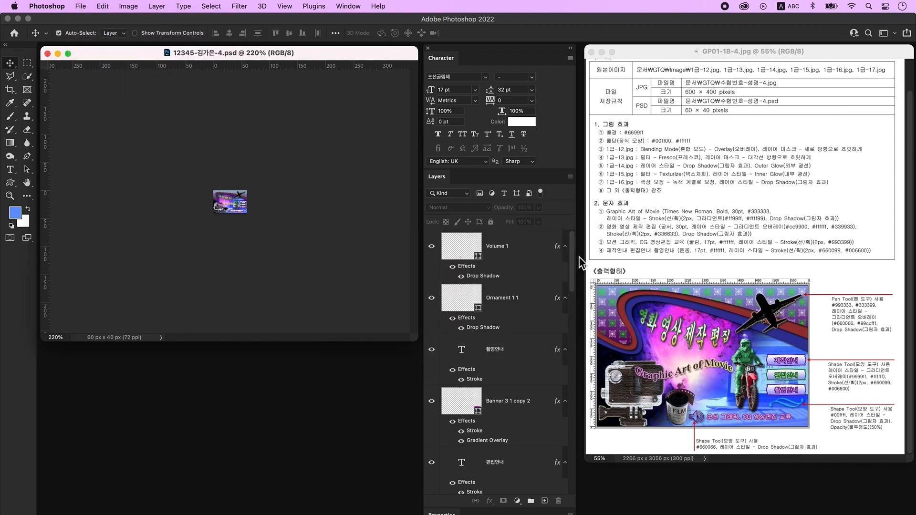